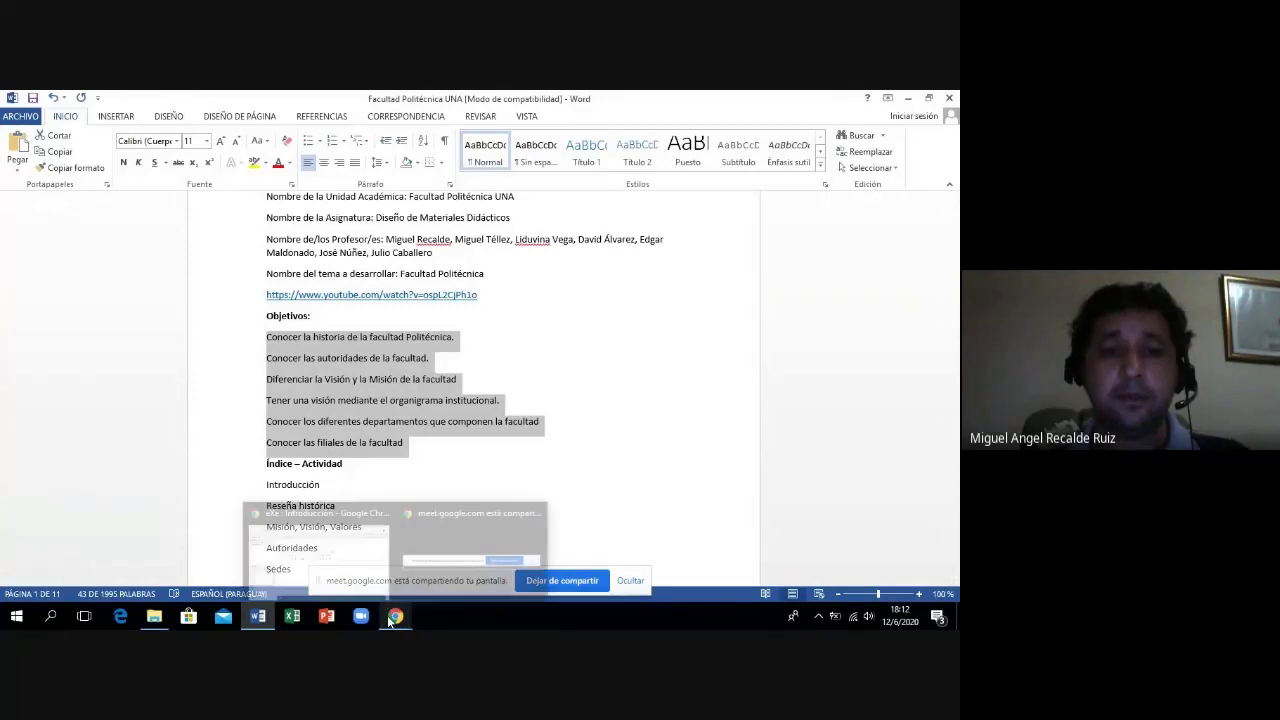
Switch to eXe, paste the copied objectives into the Objetivos iDevice, format them all as a bulleted list, and save the iDevice.
{"action": "left_click", "coordinate": [318, 550]}
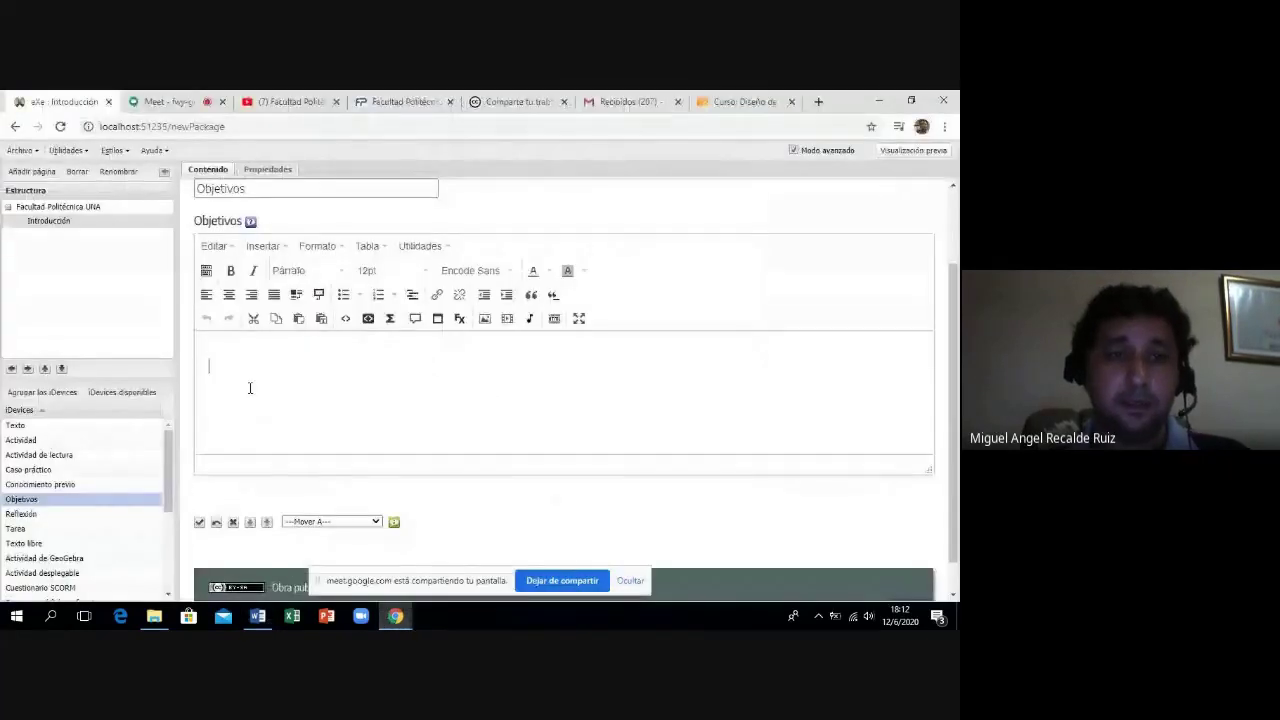
{"action": "type", "text": "Diferenciar la Visión y la Misión de la facultad Tener una vision mediante el organigrama institucional. Conocer los diferentes departamentos que componen la facultad Conocer las filiales de la facultad"}
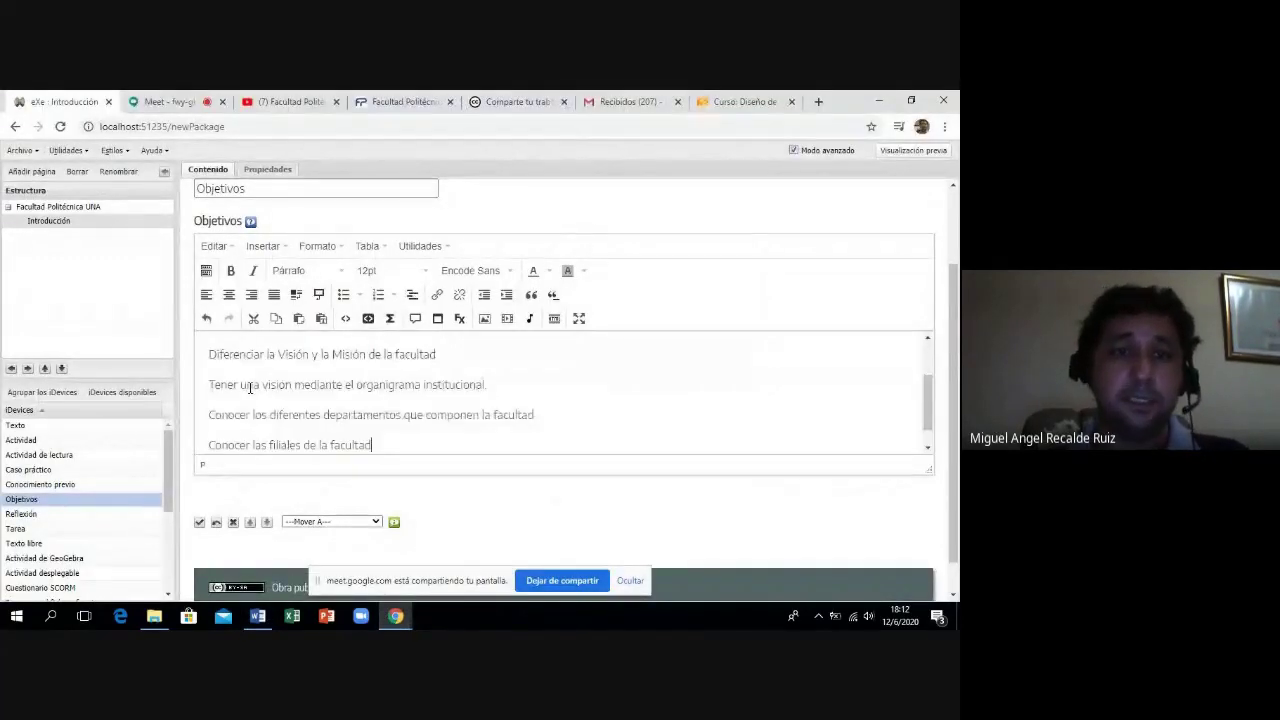
{"action": "left_click_drag", "start_coordinate": [382, 445], "coordinate": [200, 346]}
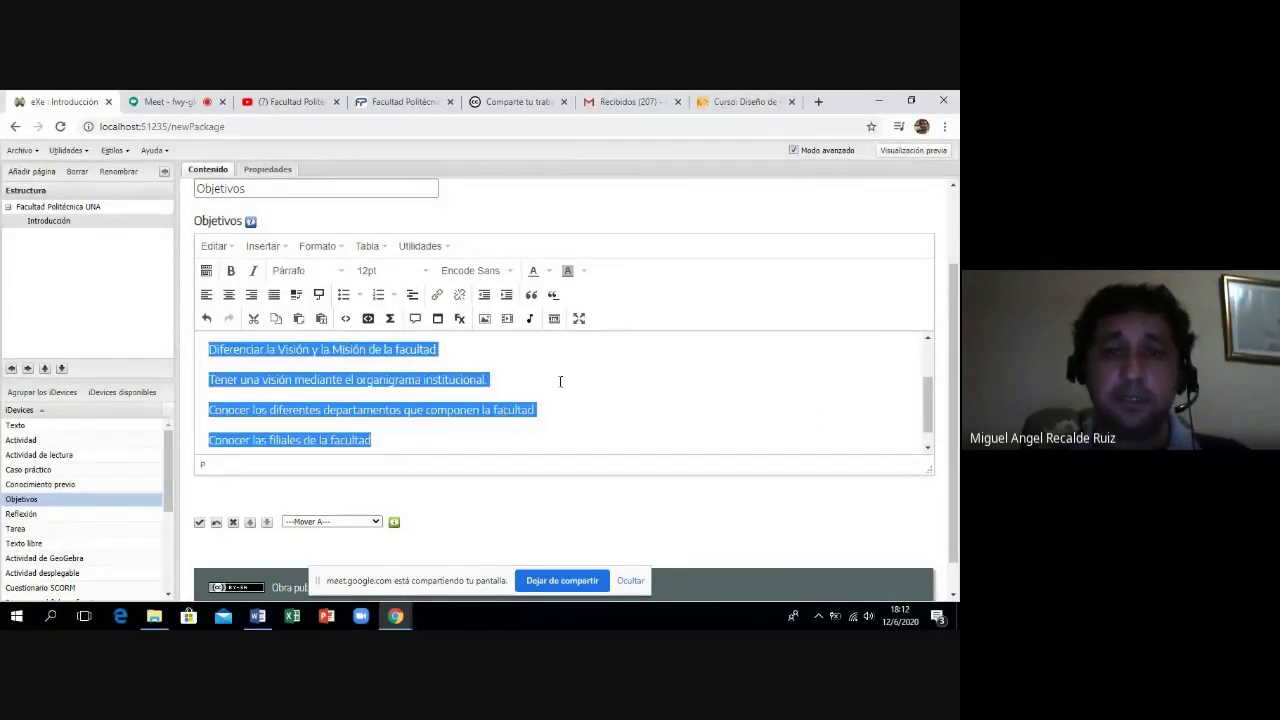
{"action": "scroll", "coordinate": [922, 395], "scroll_direction": "up", "scroll_amount": 2}
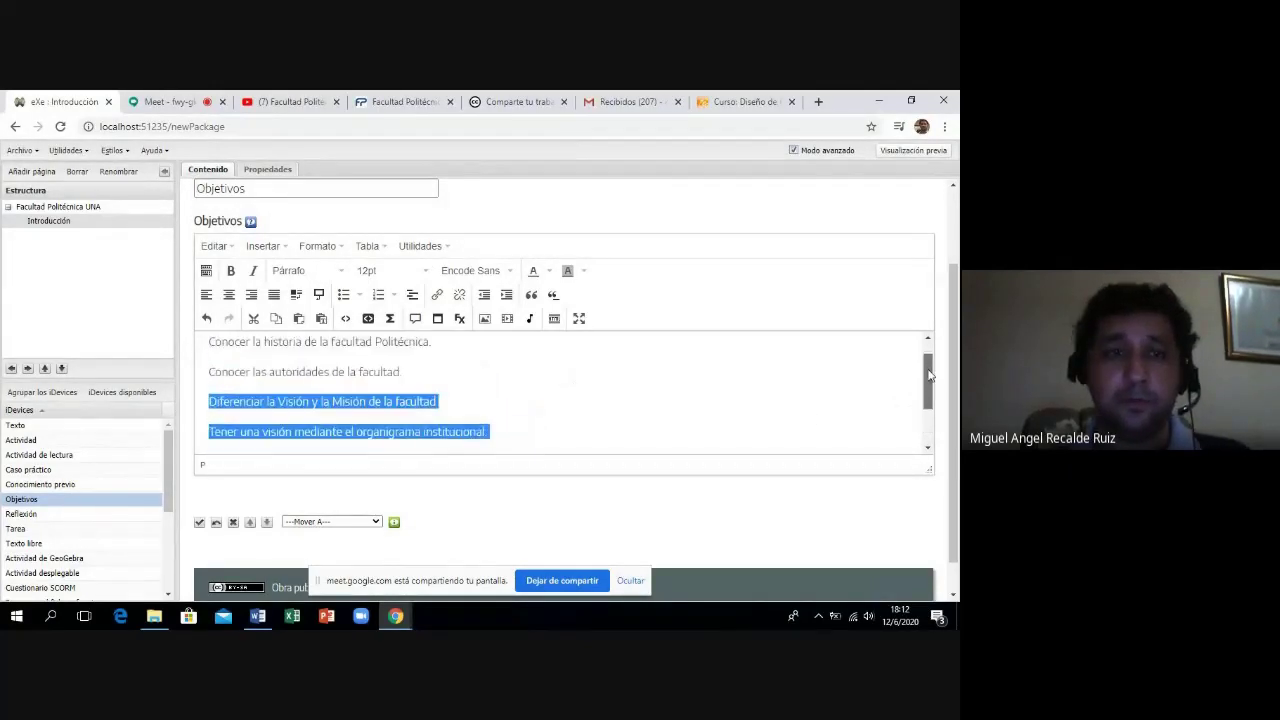
{"action": "left_click", "coordinate": [377, 396]}
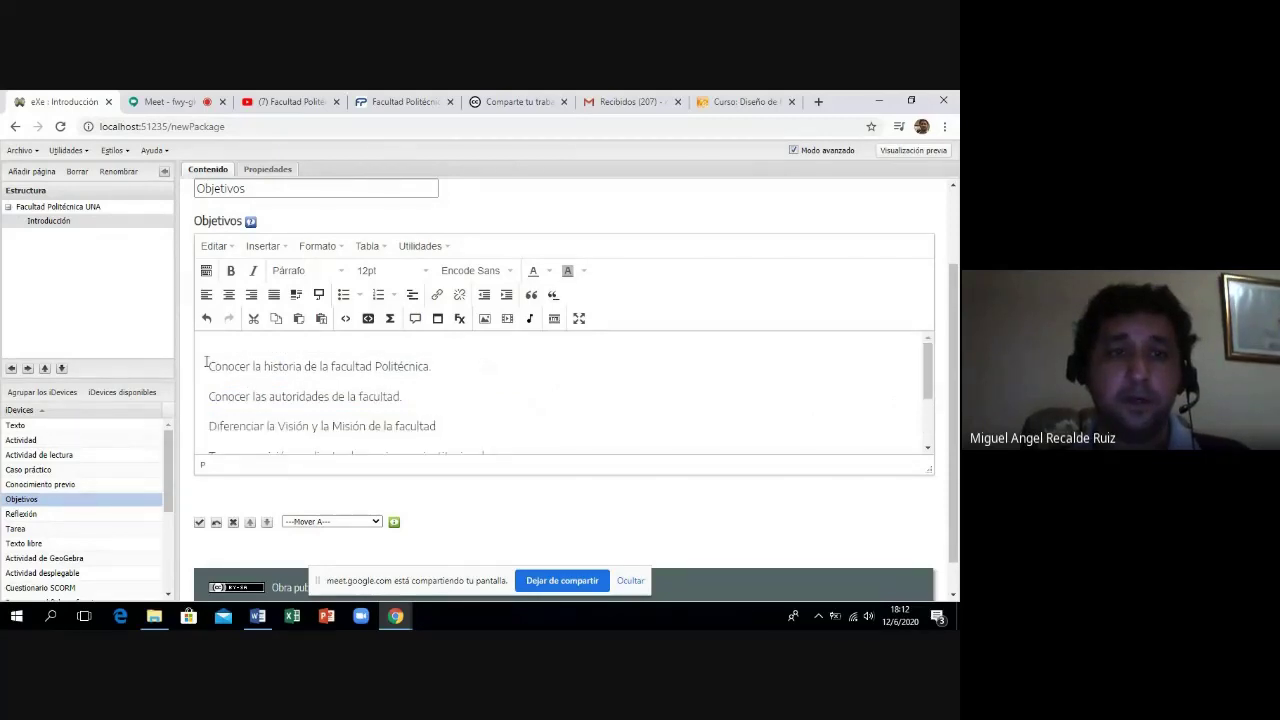
{"action": "left_click_drag", "start_coordinate": [208, 363], "coordinate": [401, 477]}
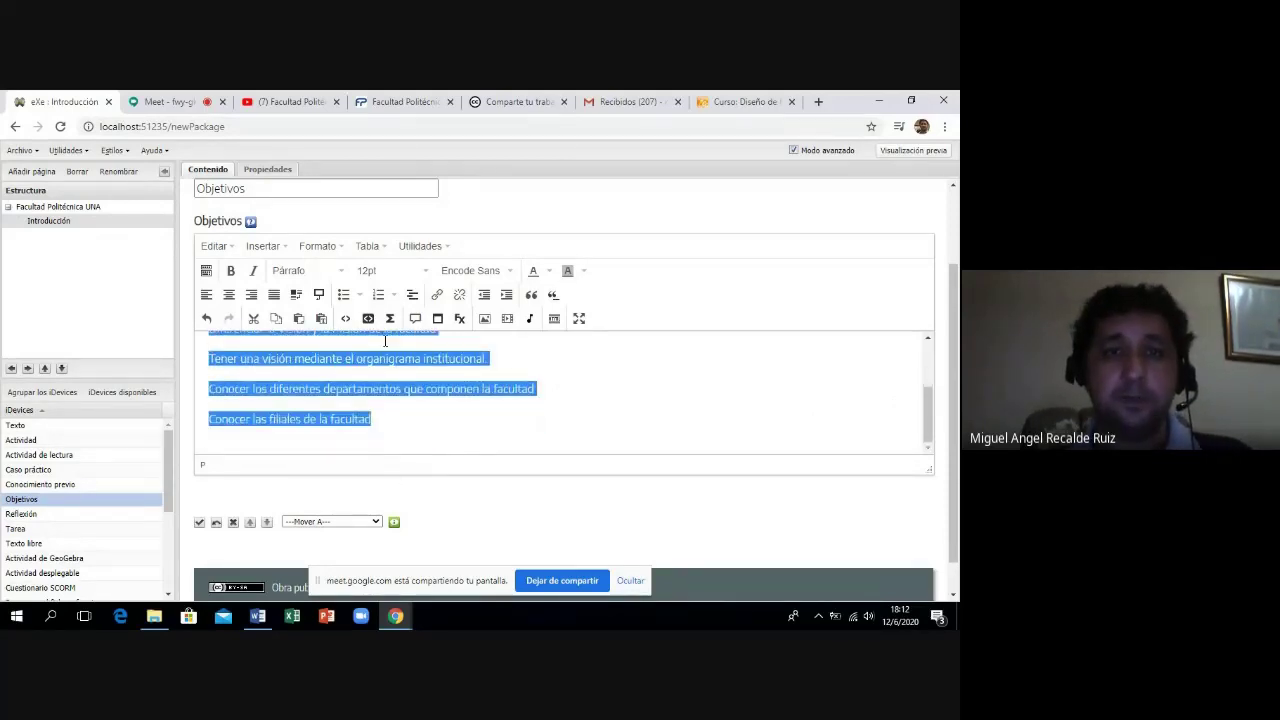
{"action": "left_click", "coordinate": [347, 298]}
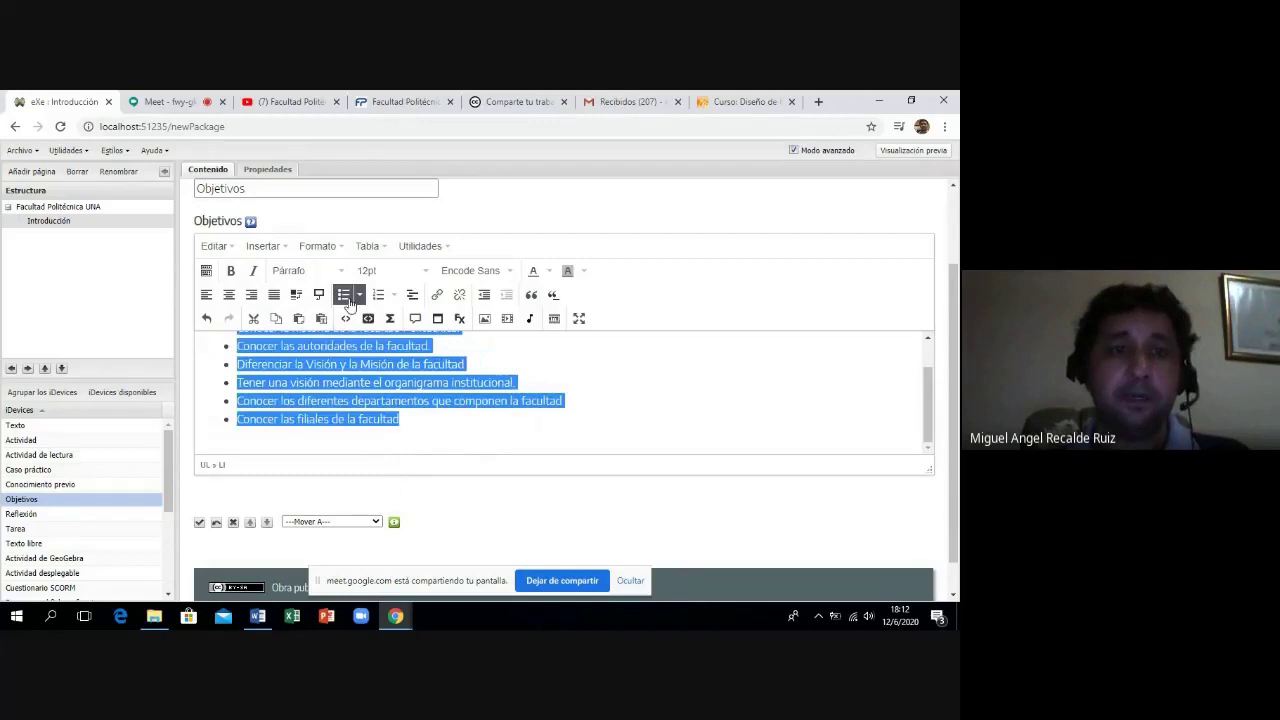
{"action": "left_click", "coordinate": [199, 523]}
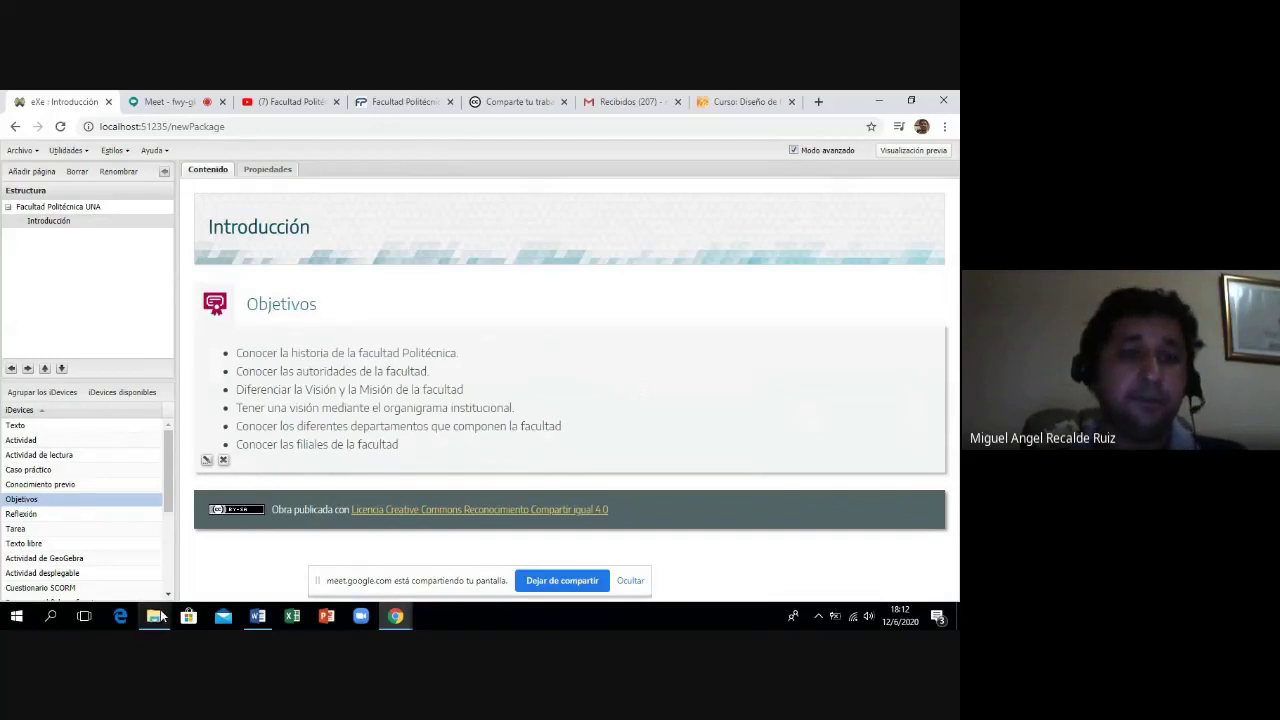
Check the Índice – Actividad section in the Word document and add an Actividad iDevice titled "Índice" to the Introducción page in eXe.
{"action": "left_click", "coordinate": [257, 618]}
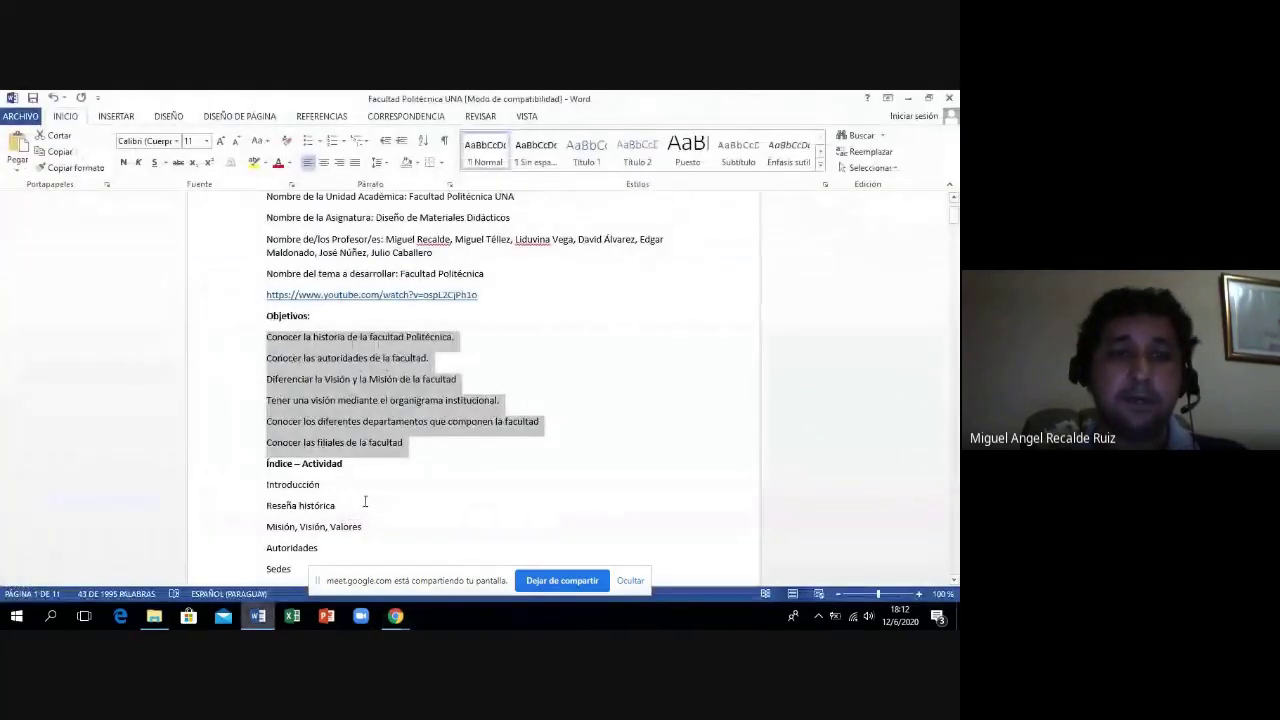
{"action": "left_click", "coordinate": [345, 486]}
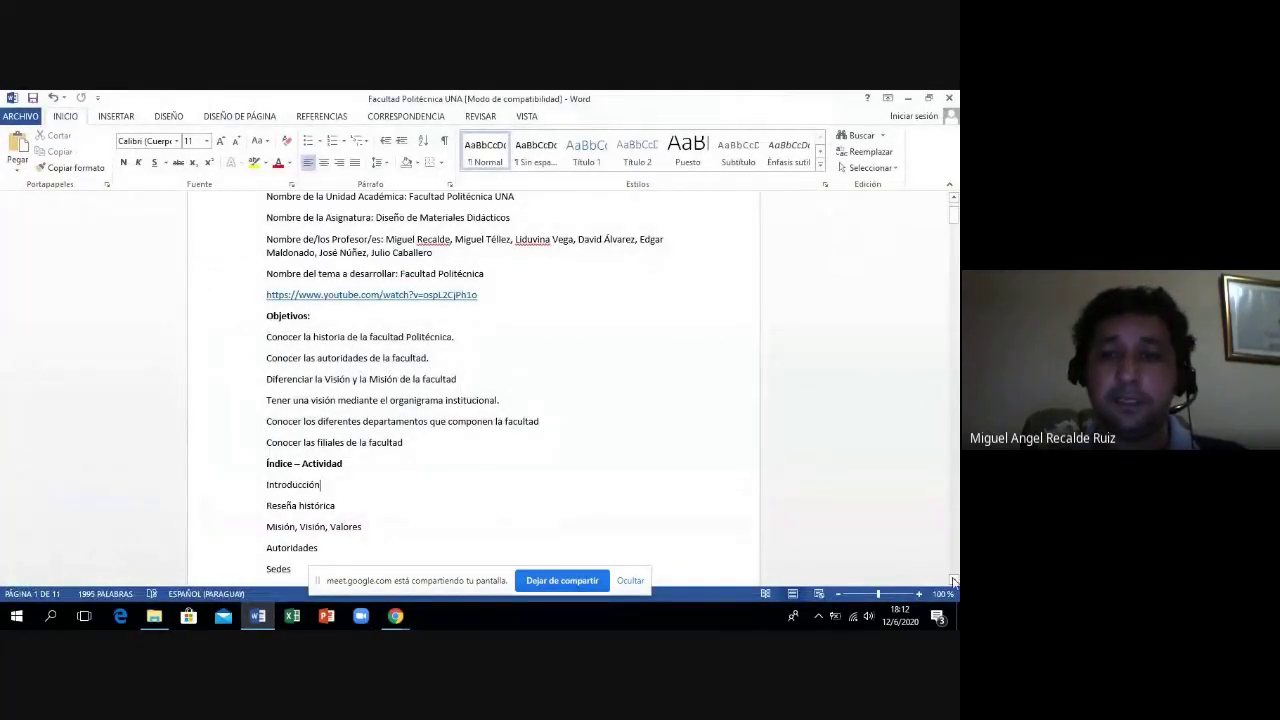
{"action": "scroll", "coordinate": [845, 540], "scroll_direction": "down", "scroll_amount": 4}
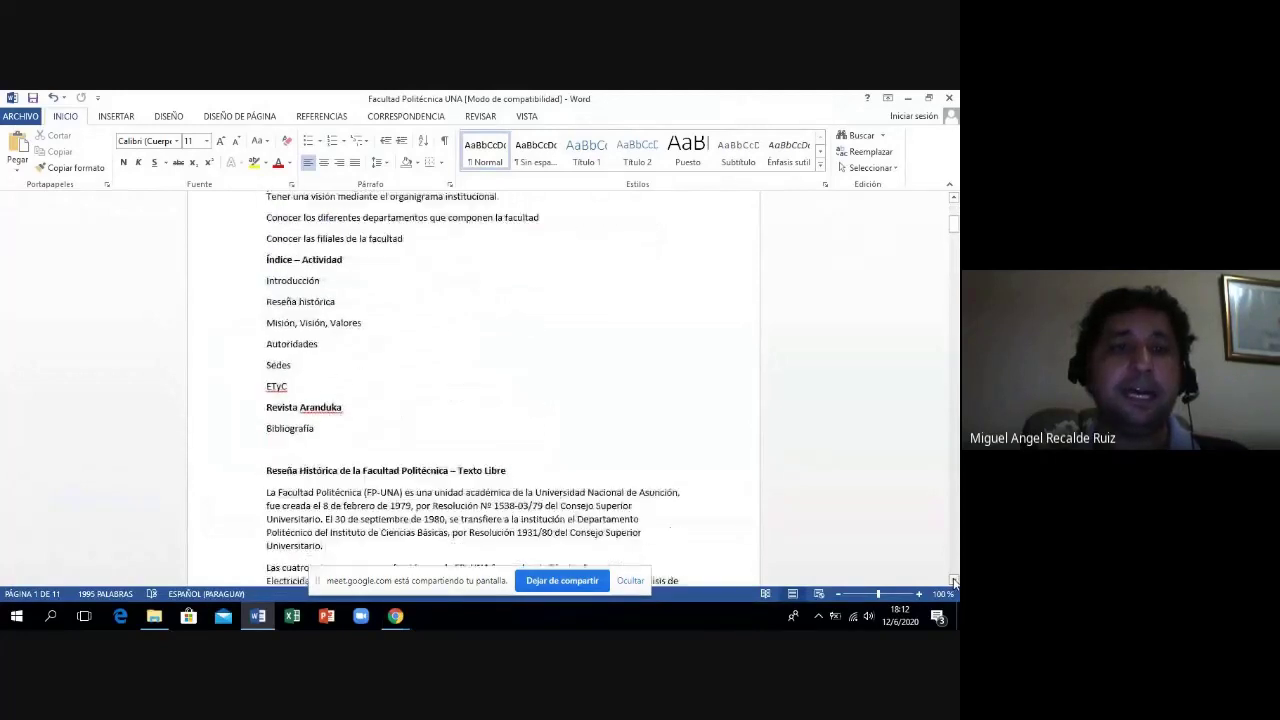
{"action": "left_click", "coordinate": [397, 620]}
{"action": "left_click", "coordinate": [284, 572]}
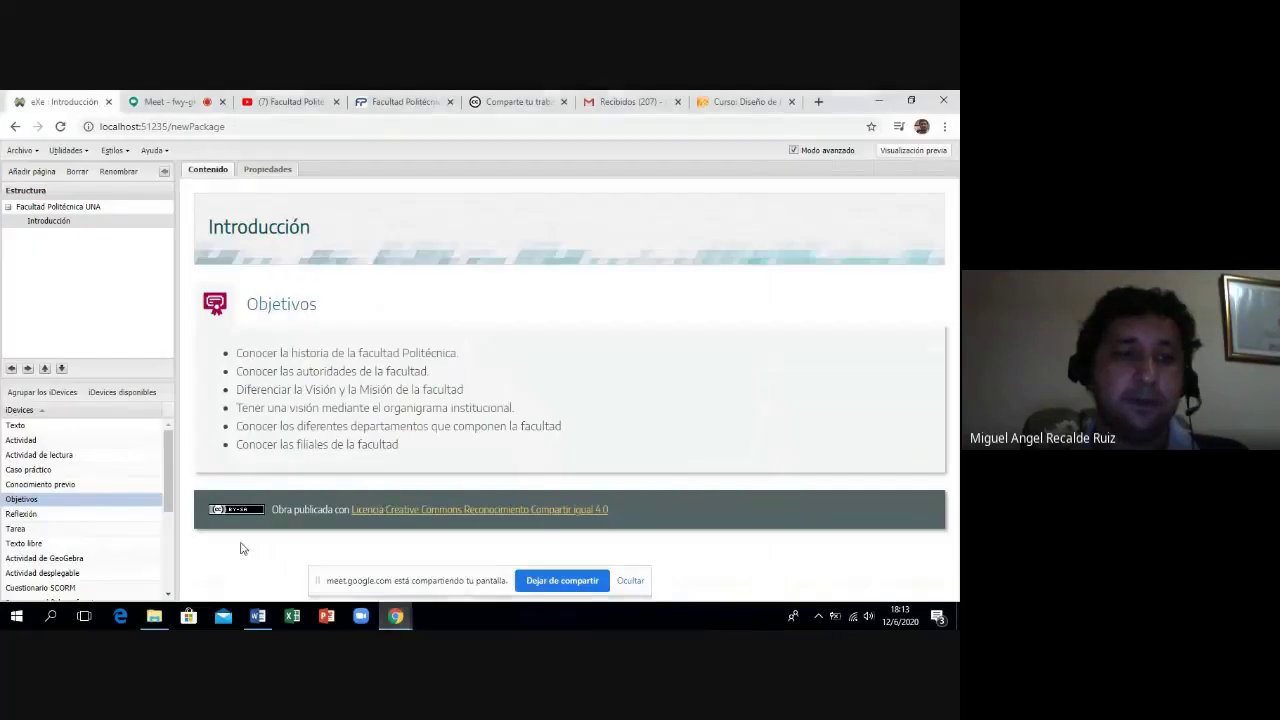
{"action": "left_click", "coordinate": [78, 446]}
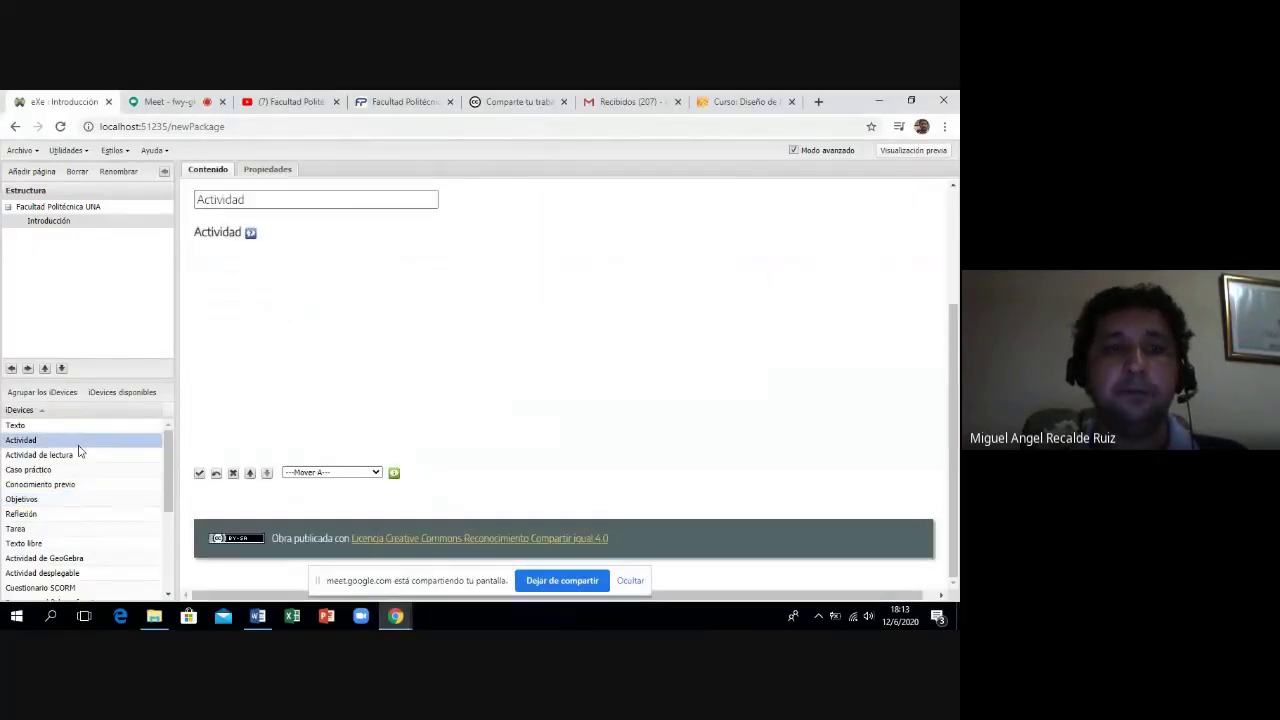
{"action": "left_click", "coordinate": [269, 194]}
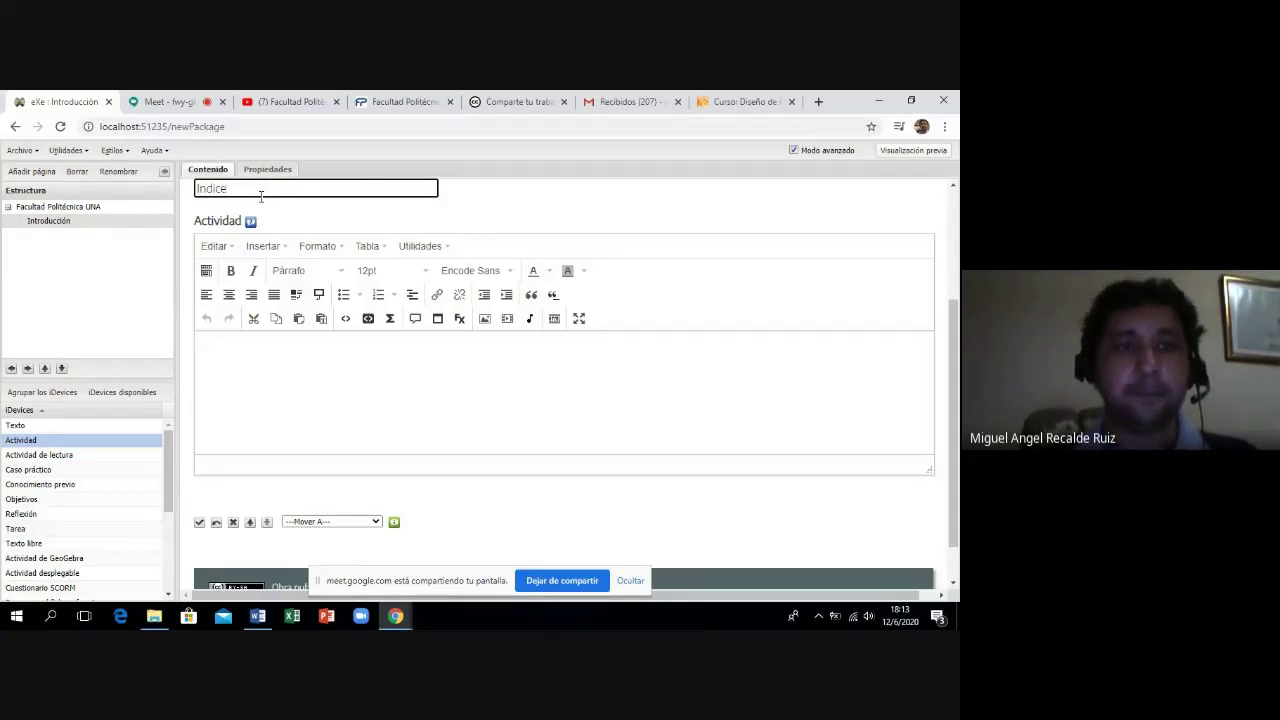
{"action": "type", "text": "Indice"}
{"action": "key", "text": "Home"}
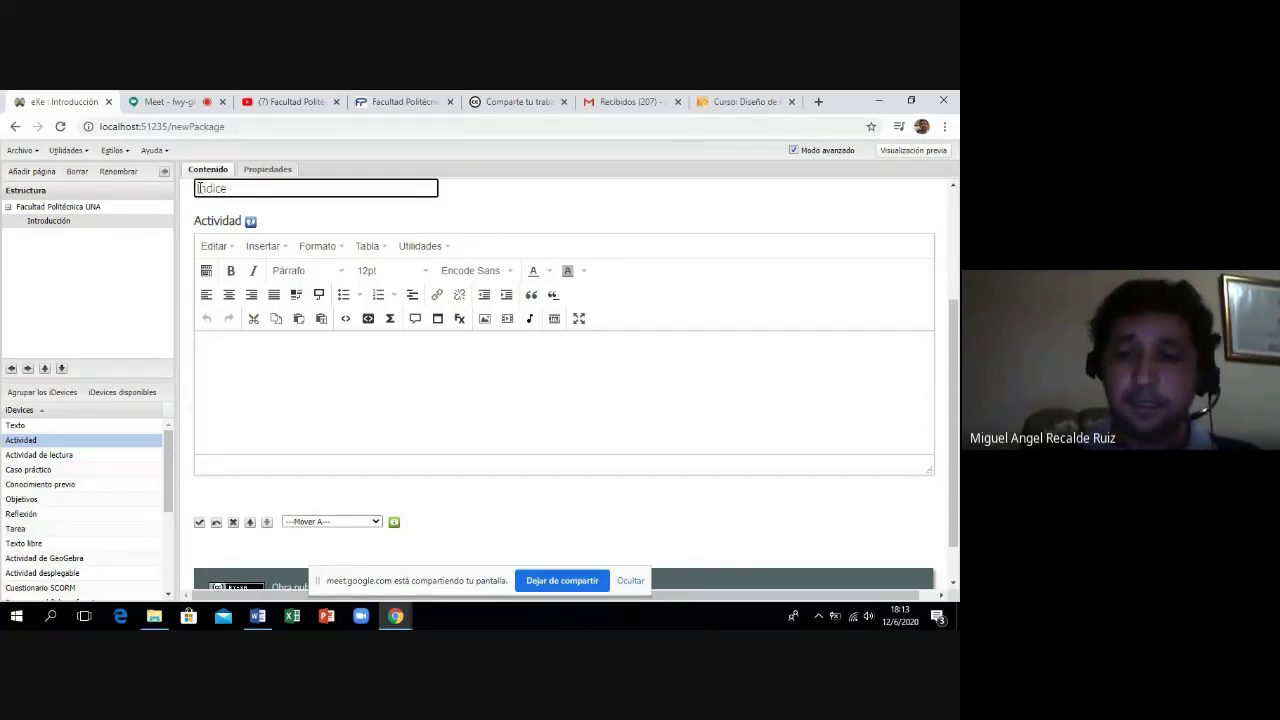
{"action": "key", "text": "Delete"}
{"action": "type", "text": "Í"}
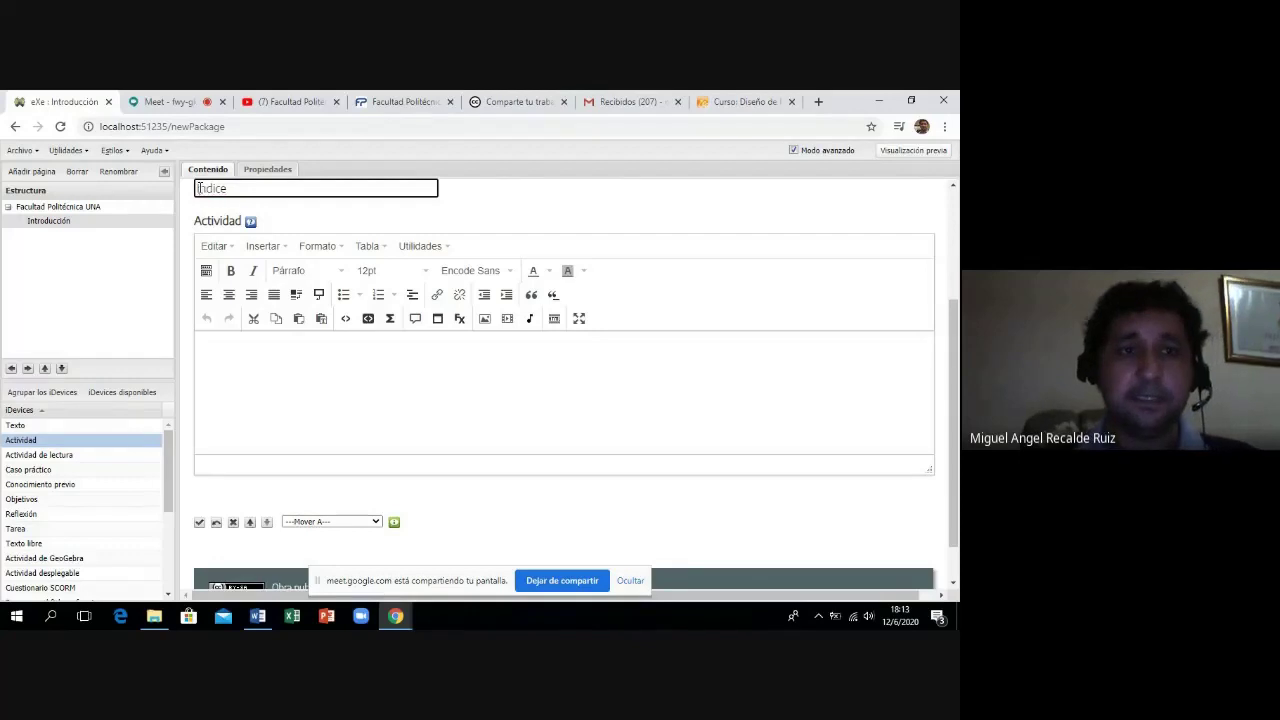
Copy the index entries from Introducción to Bibliografía in Word into the Índice activity's body in eXe and save it.
{"action": "left_click", "coordinate": [256, 617]}
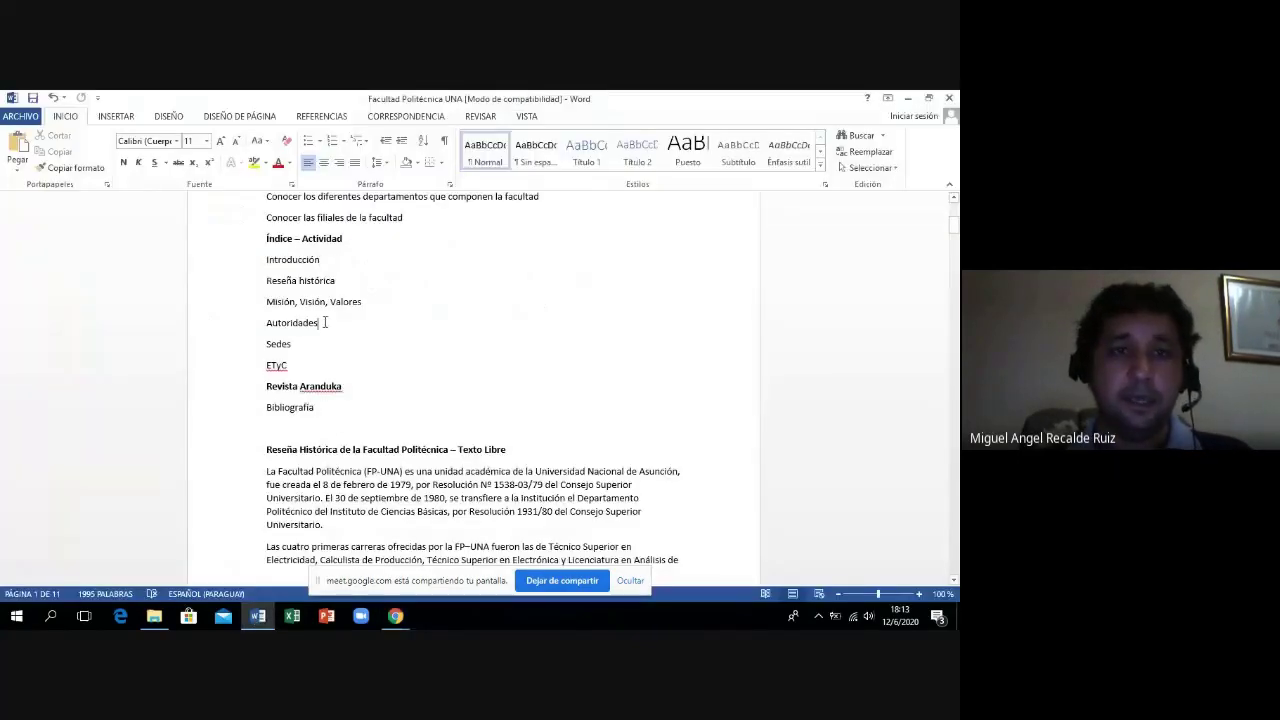
{"action": "left_click_drag", "start_coordinate": [266, 259], "coordinate": [333, 416]}
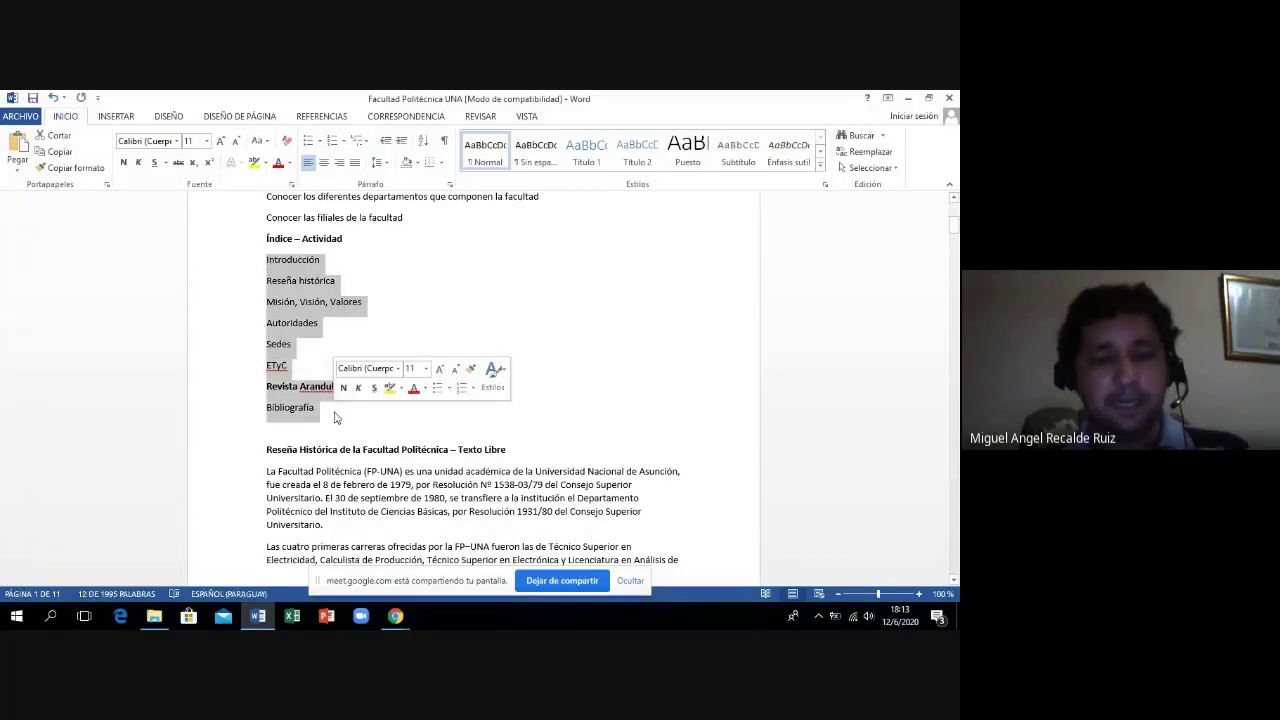
{"action": "left_click", "coordinate": [395, 616]}
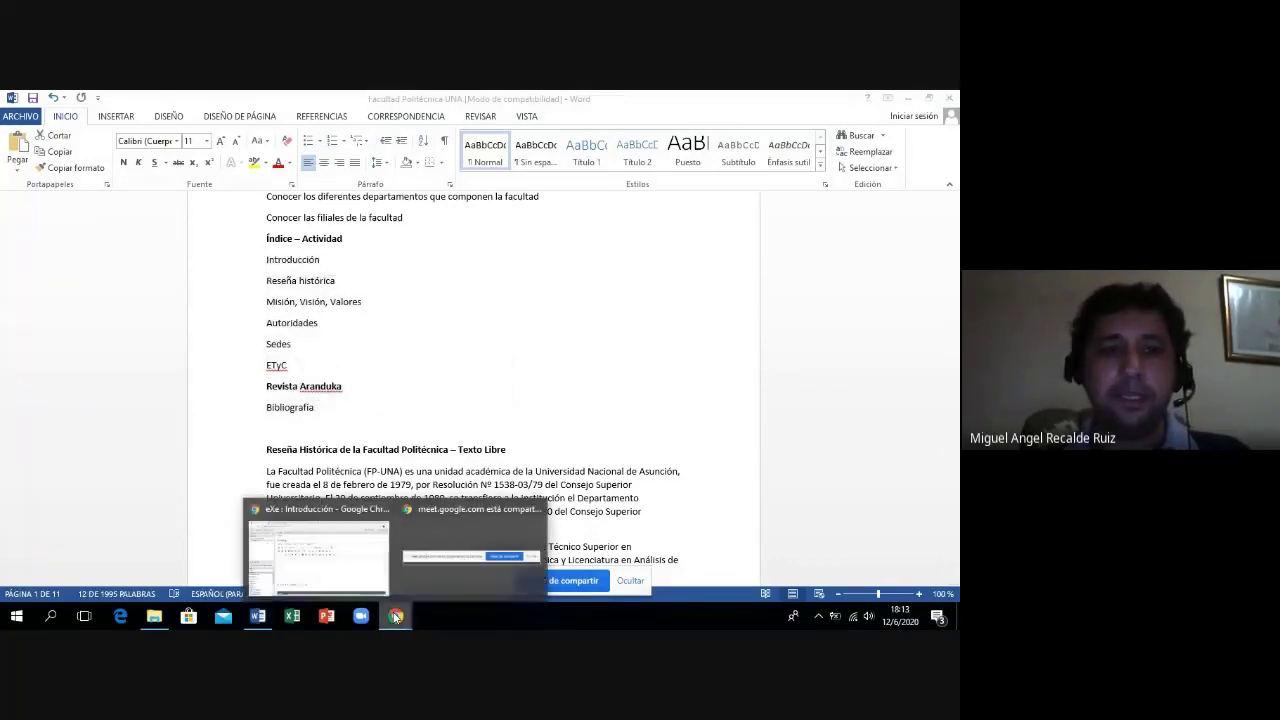
{"action": "left_click", "coordinate": [342, 594]}
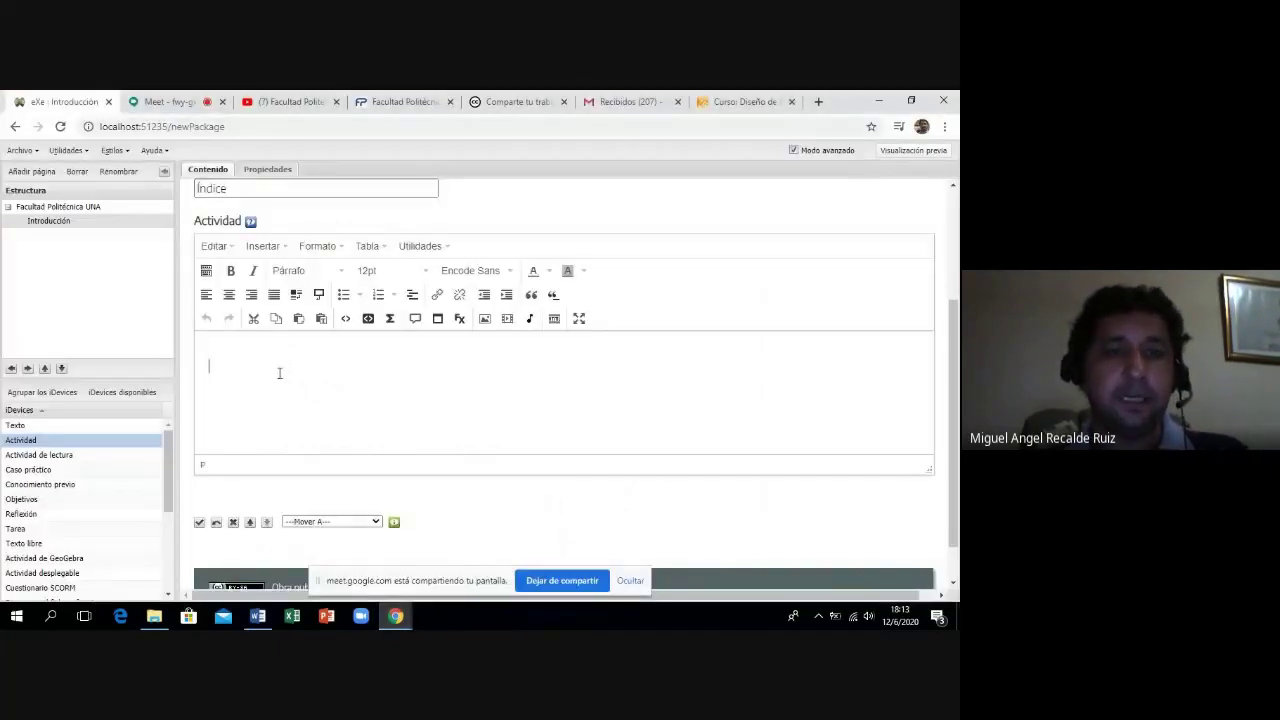
{"action": "key", "text": "ctrl+v"}
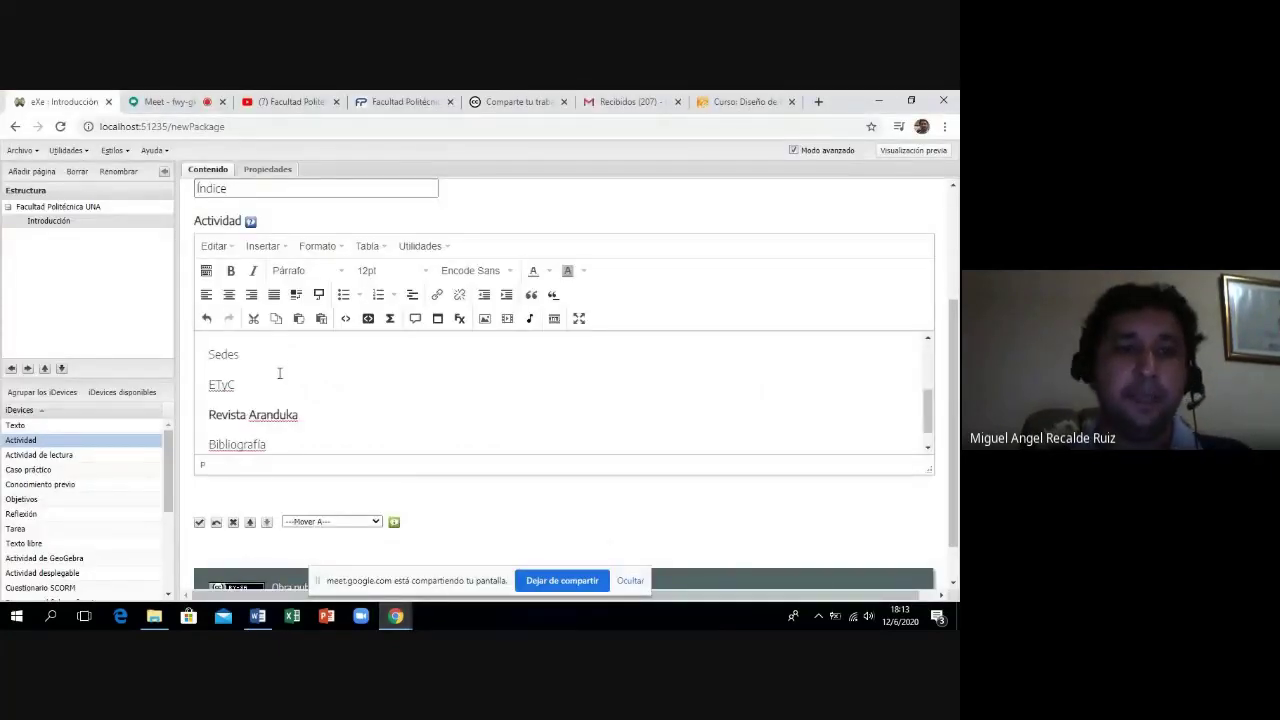
{"action": "left_click", "coordinate": [200, 524]}
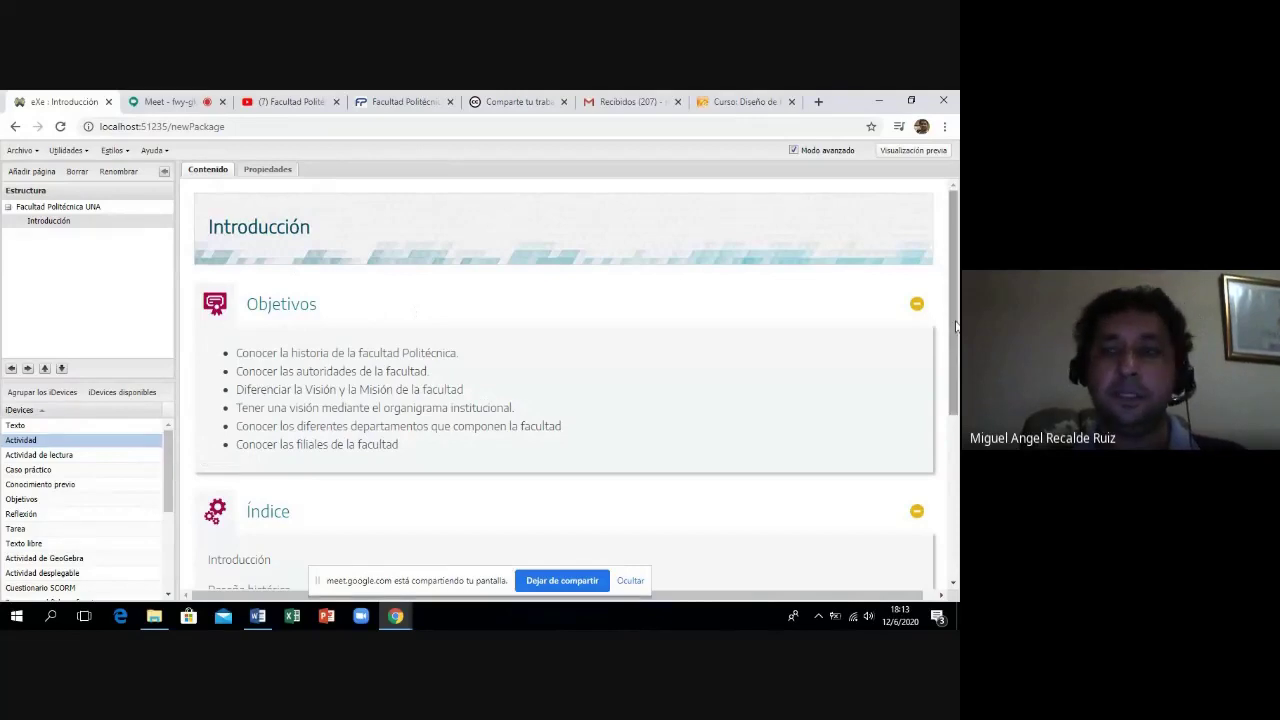
{"action": "left_click_drag", "start_coordinate": [957, 326], "coordinate": [955, 434]}
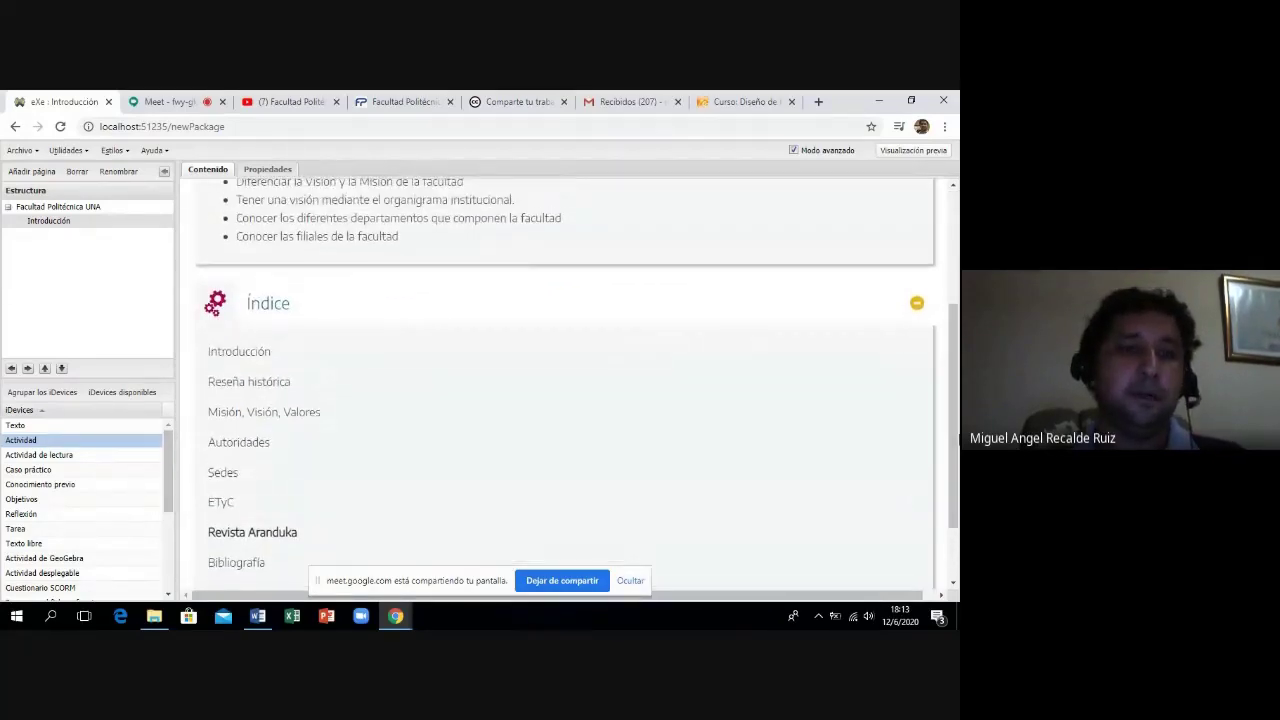
Switch to Word and copy the heading text "Reseña Histórica de la Facultad Politécnica" without the "Texto Libre" part.
{"action": "left_click", "coordinate": [257, 617]}
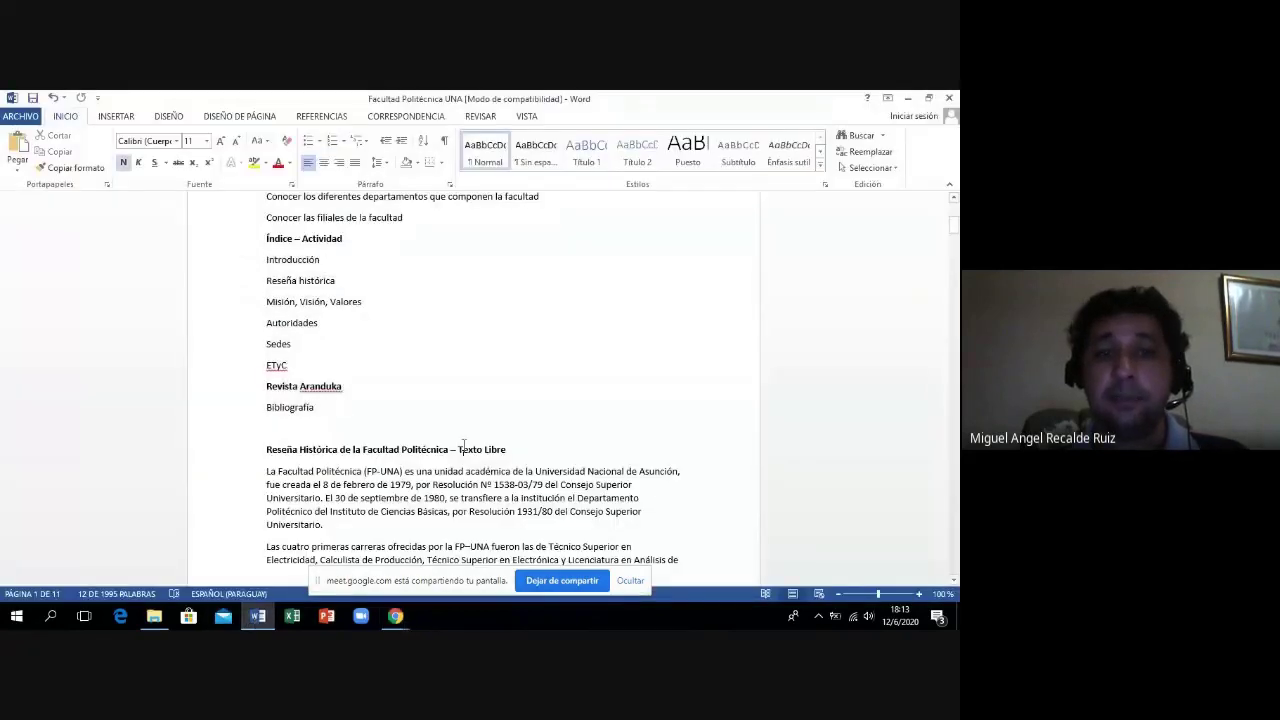
{"action": "scroll", "coordinate": [452, 267], "scroll_direction": "down", "scroll_amount": 3}
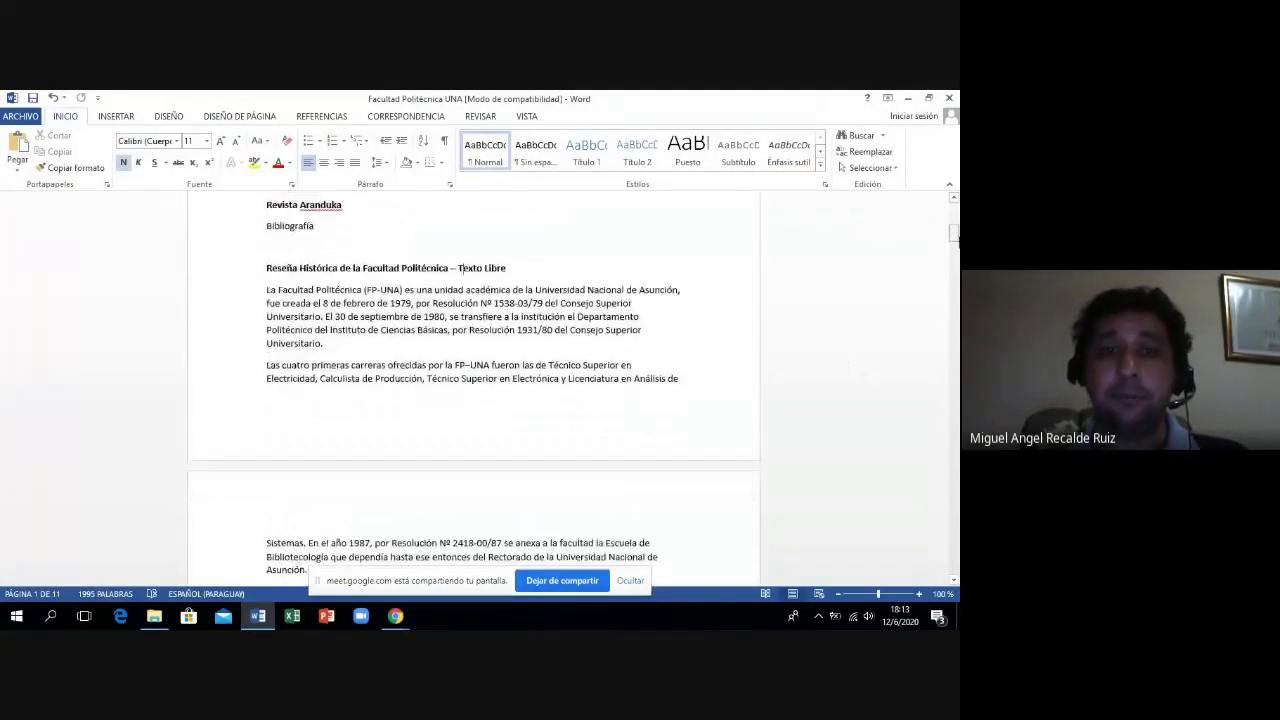
{"action": "left_click_drag", "start_coordinate": [450, 267], "coordinate": [268, 275]}
{"action": "key", "text": "ctrl+c"}
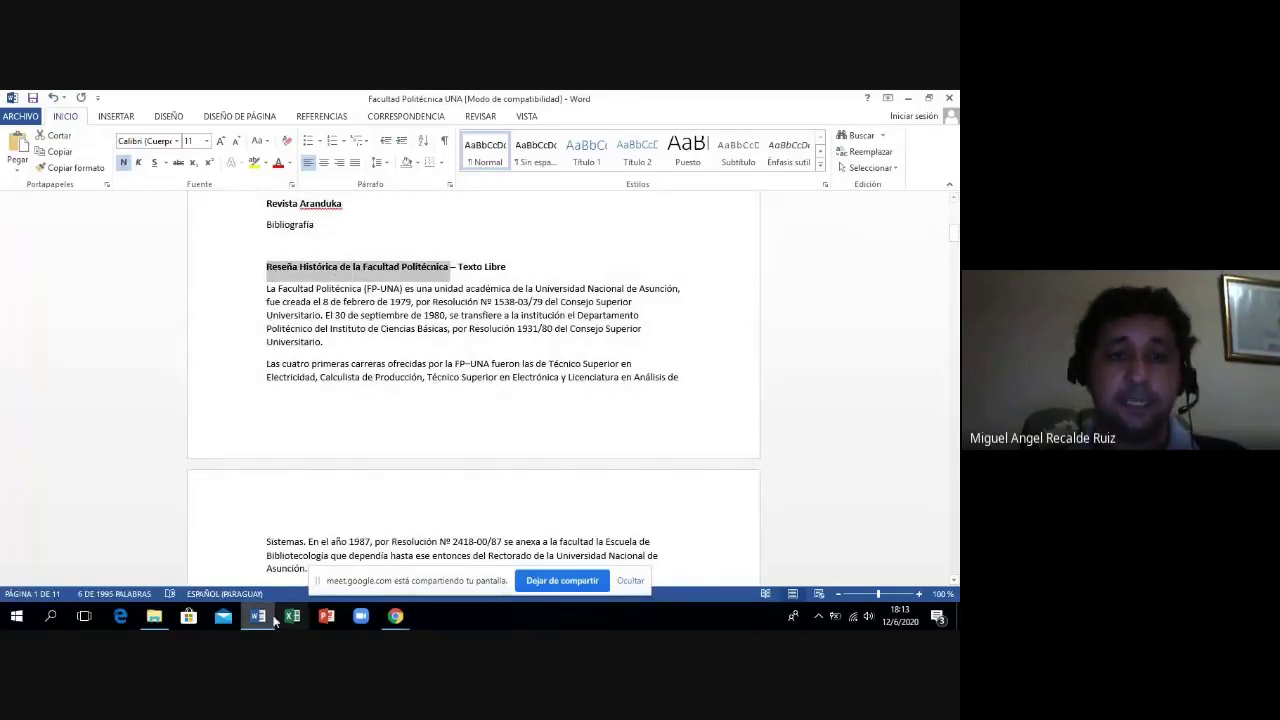
In eXe, add a page under Facultad Politécnica UNA and rename it "Reseña Histórica de la Facultad Politécnica".
{"action": "mouse_move", "coordinate": [396, 620]}
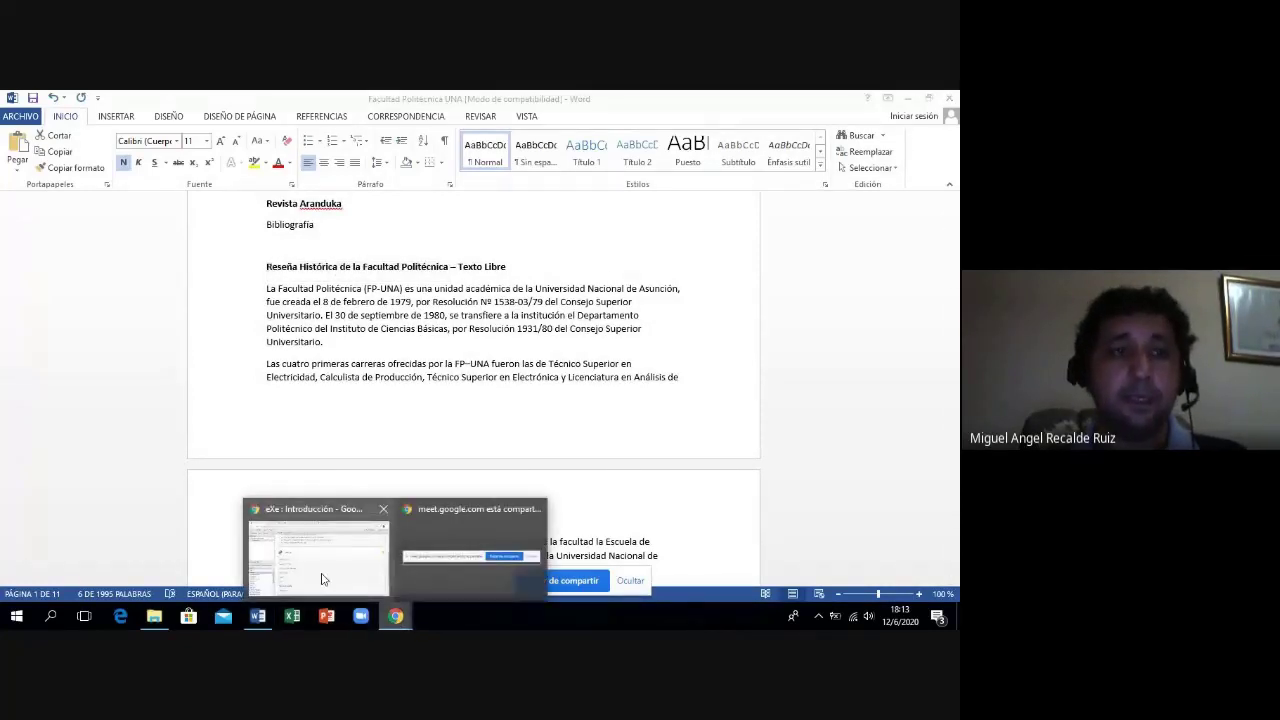
{"action": "left_click", "coordinate": [328, 584]}
{"action": "left_click", "coordinate": [66, 208]}
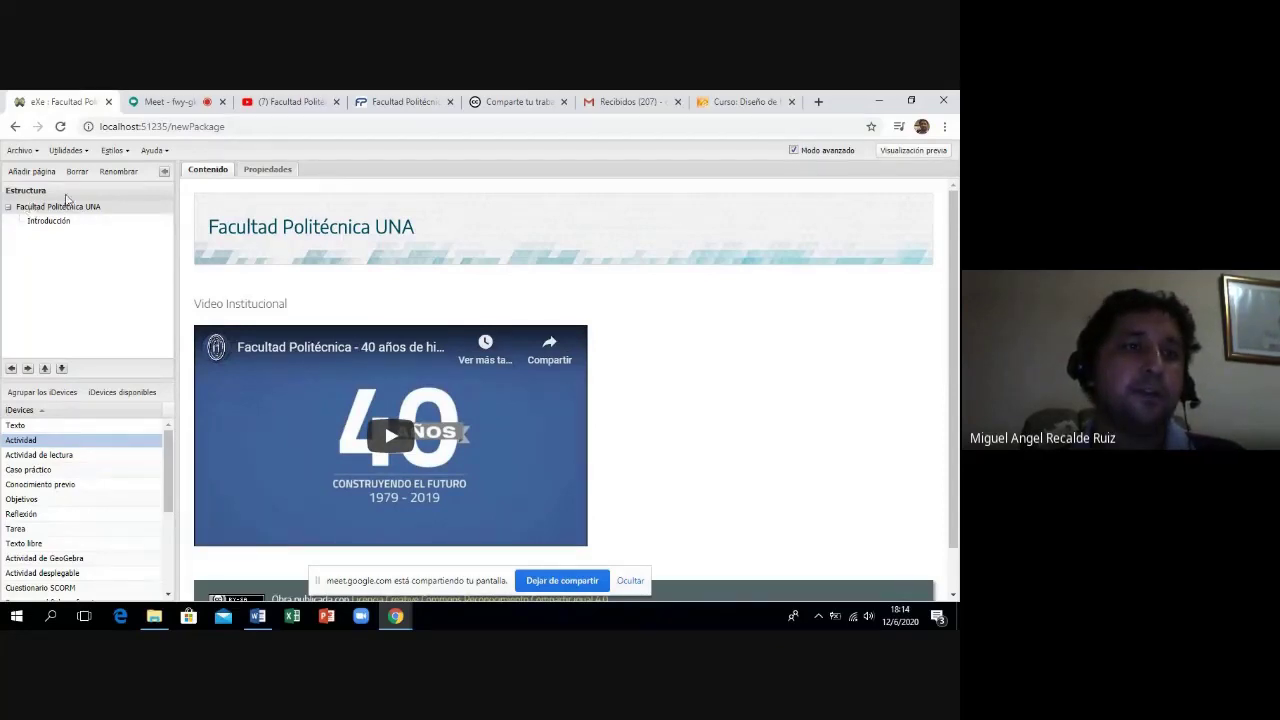
{"action": "left_click", "coordinate": [32, 173]}
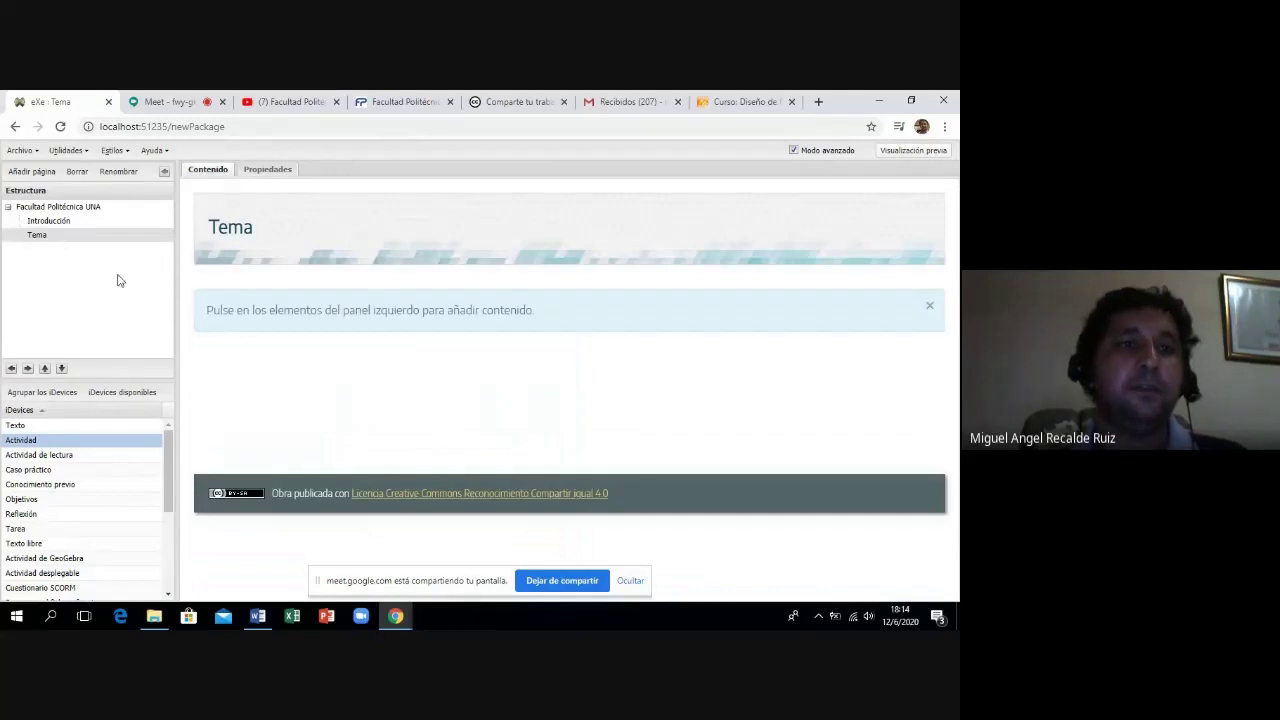
{"action": "left_click", "coordinate": [118, 174]}
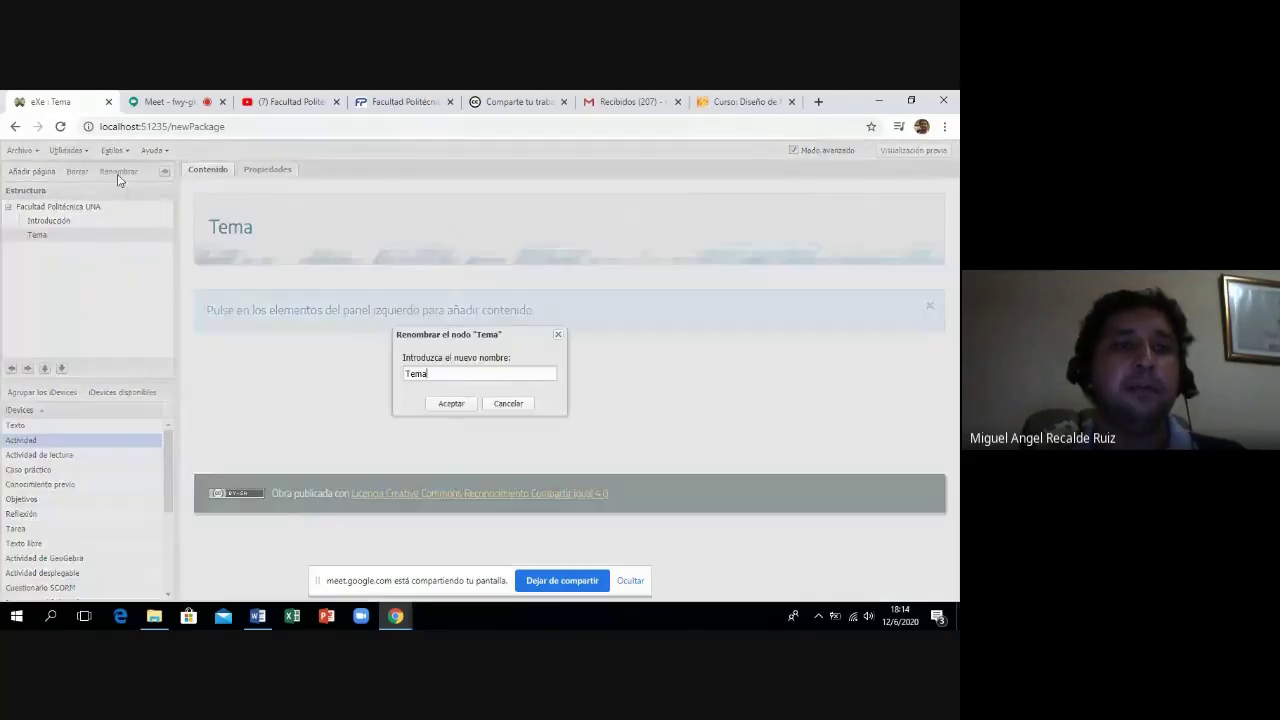
{"action": "left_click_drag", "start_coordinate": [436, 375], "coordinate": [405, 377]}
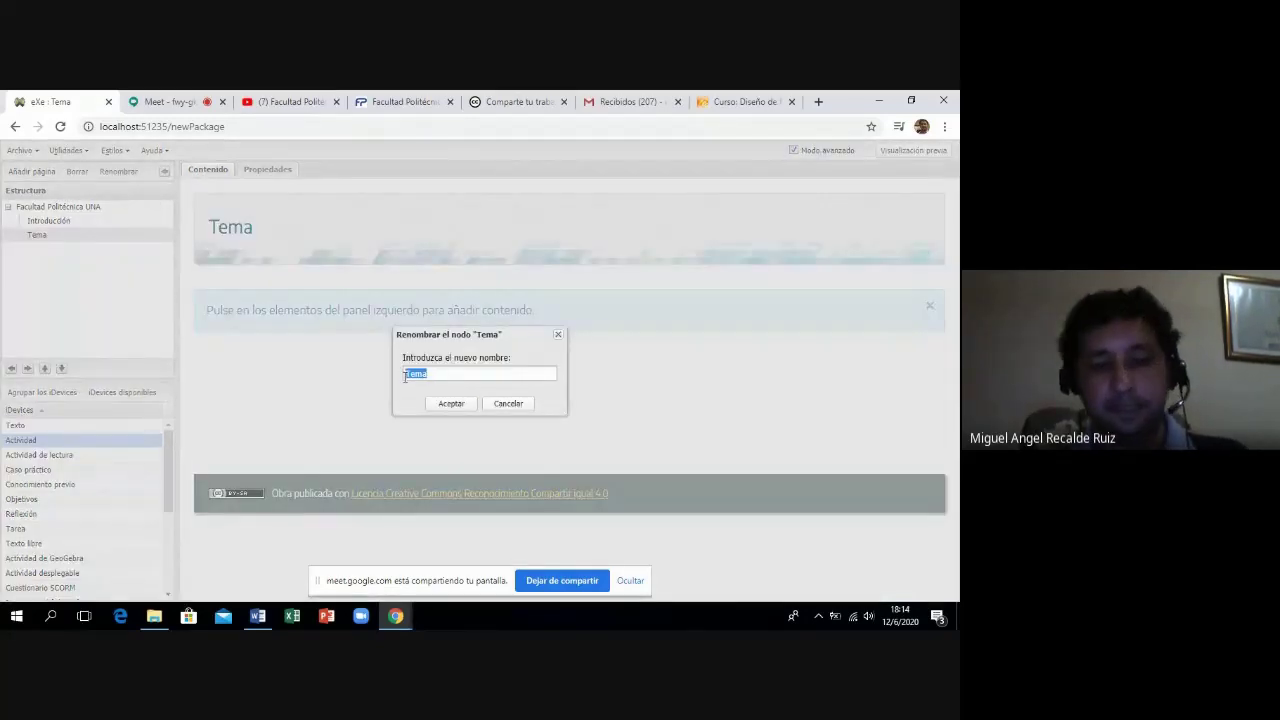
{"action": "key", "text": "ctrl+v"}
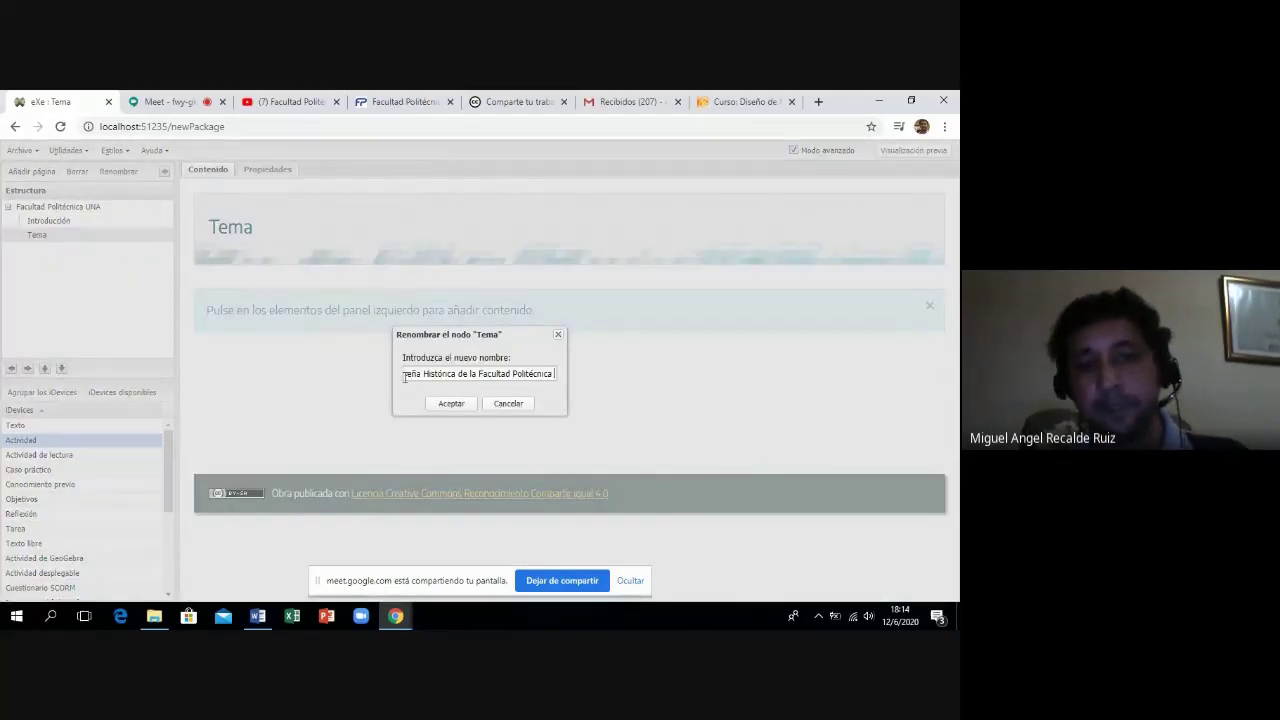
{"action": "left_click", "coordinate": [451, 404]}
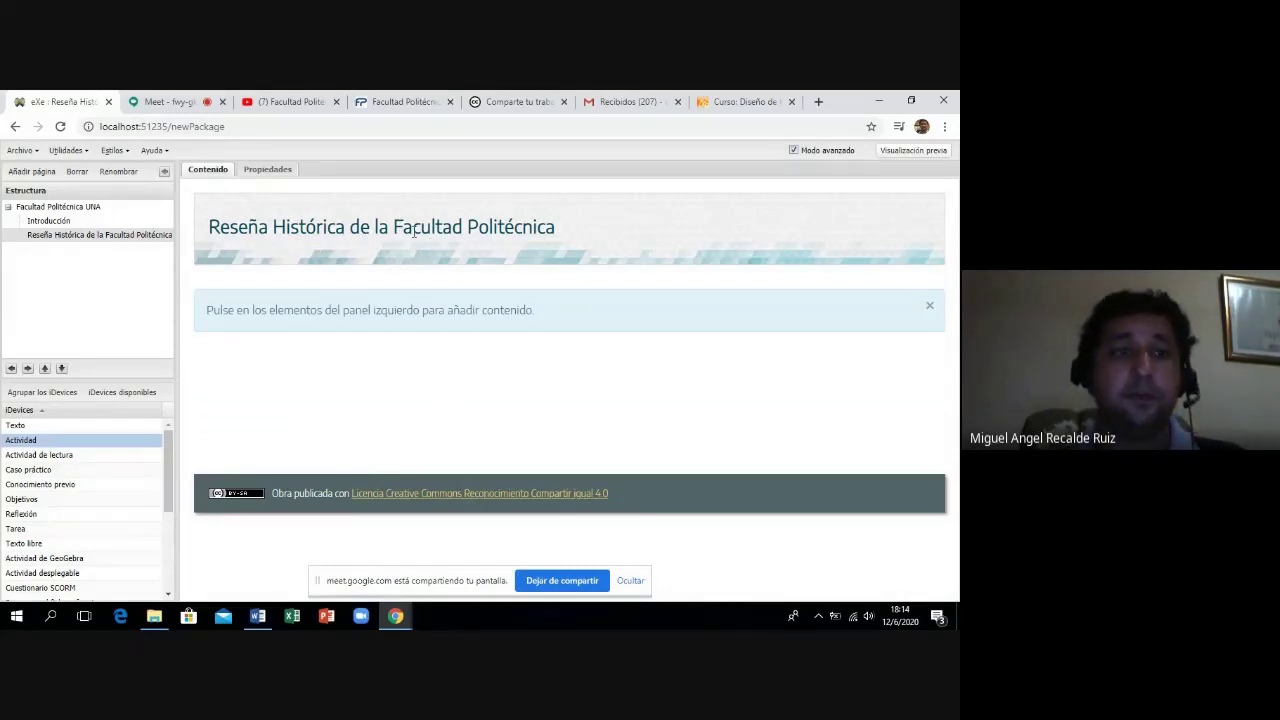
Copy the Reseña Histórica text from Word, through the "Consulte la resolución" line, into a new Texto libre iDevice on the eXe page.
{"action": "left_click", "coordinate": [258, 617]}
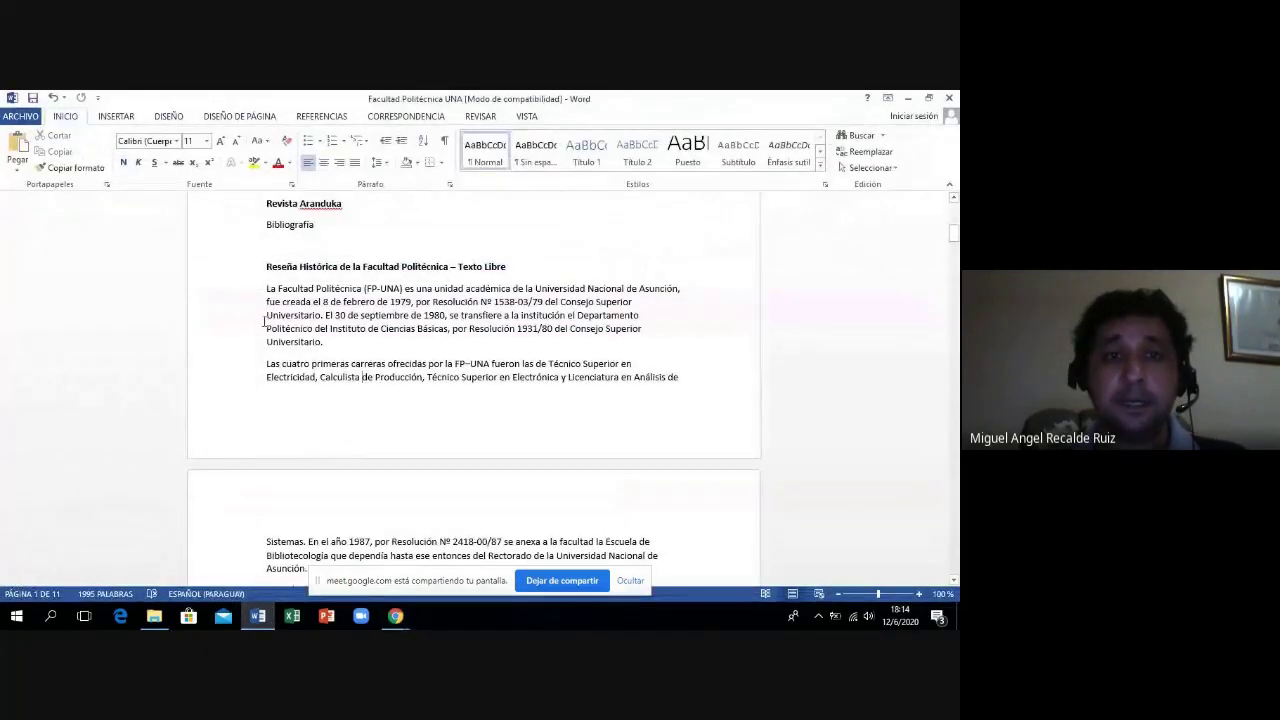
{"action": "left_click_drag", "start_coordinate": [268, 291], "coordinate": [545, 566]}
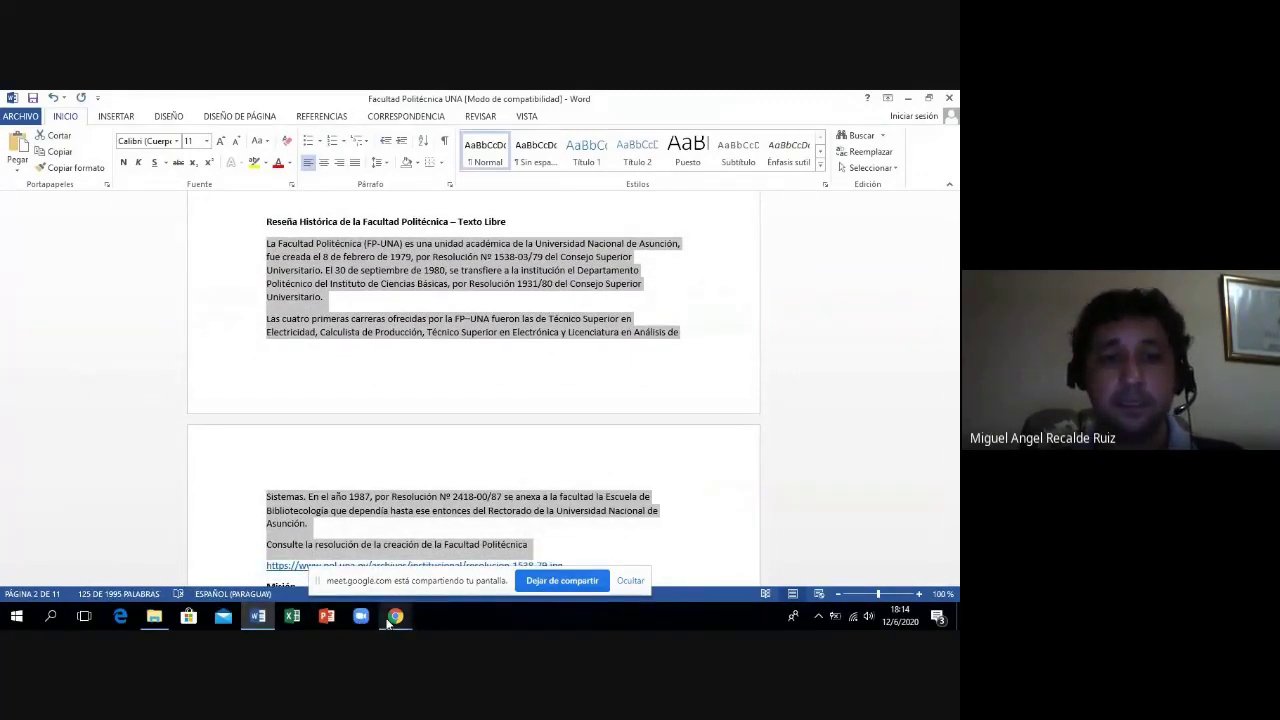
{"action": "left_click", "coordinate": [310, 545]}
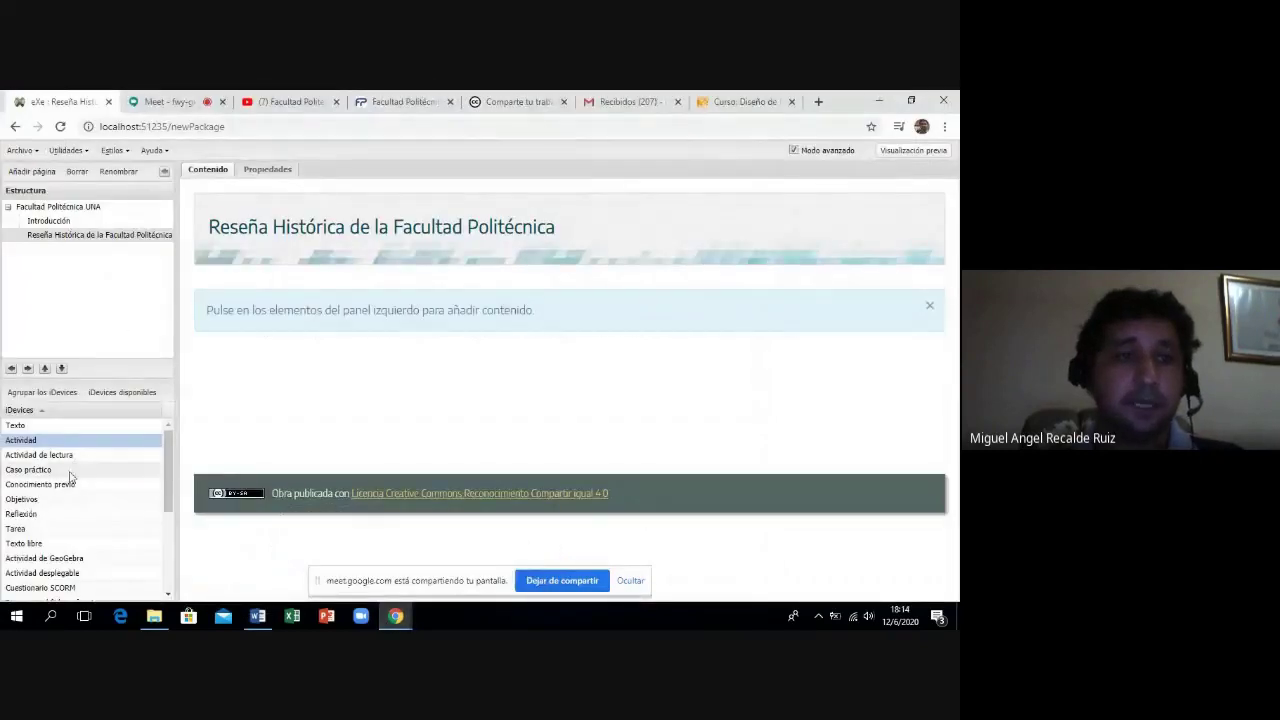
{"action": "left_click", "coordinate": [44, 544]}
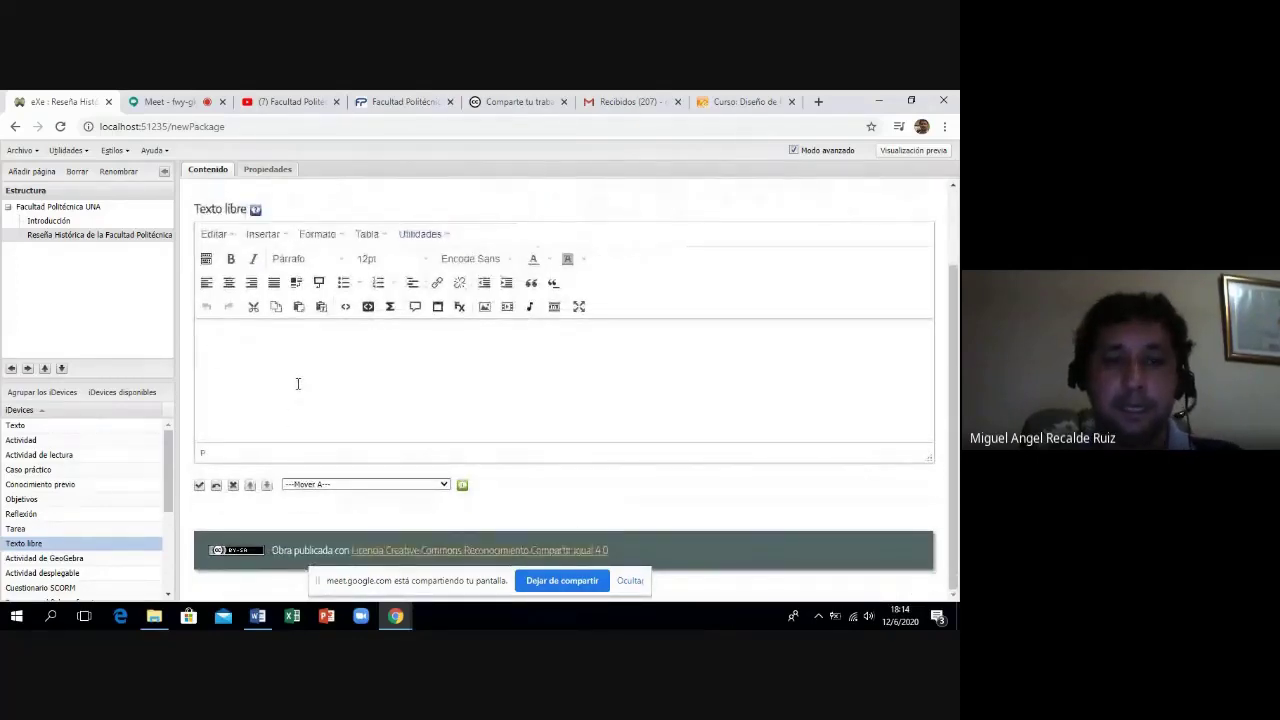
{"action": "key", "text": "ctrl+v"}
{"action": "left_click_drag", "start_coordinate": [520, 434], "coordinate": [209, 418]}
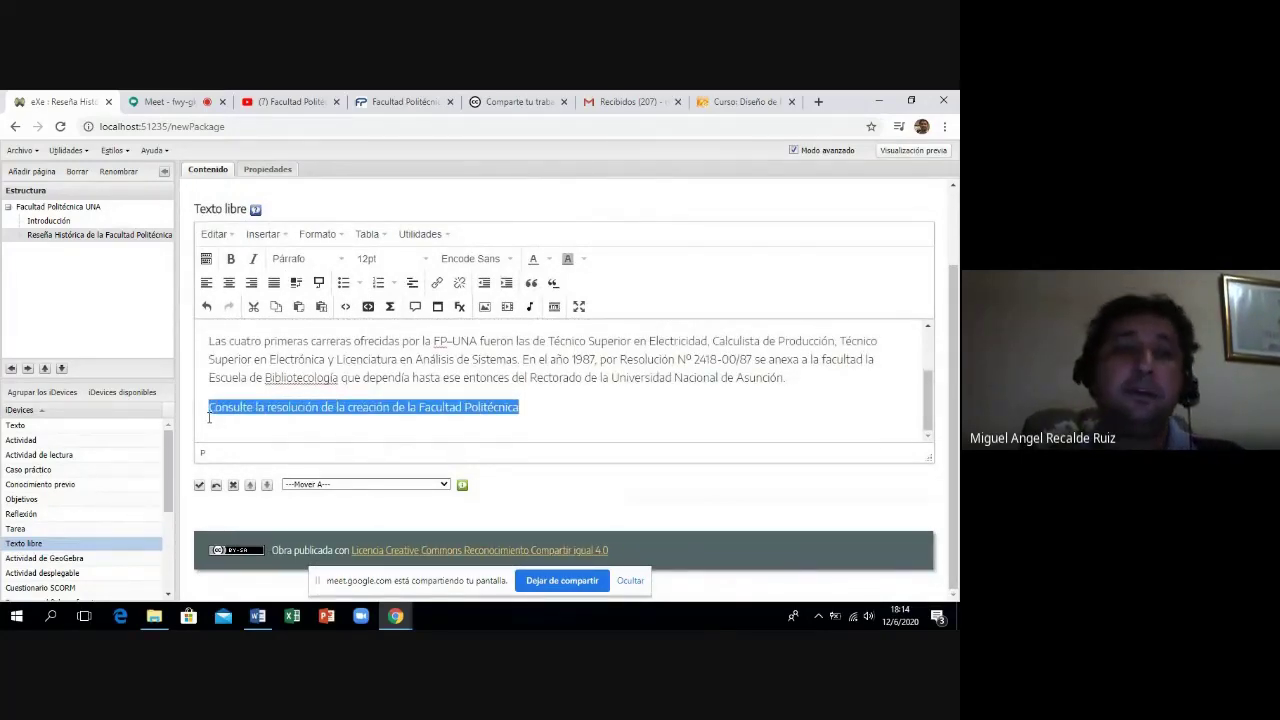
{"action": "left_click", "coordinate": [438, 285]}
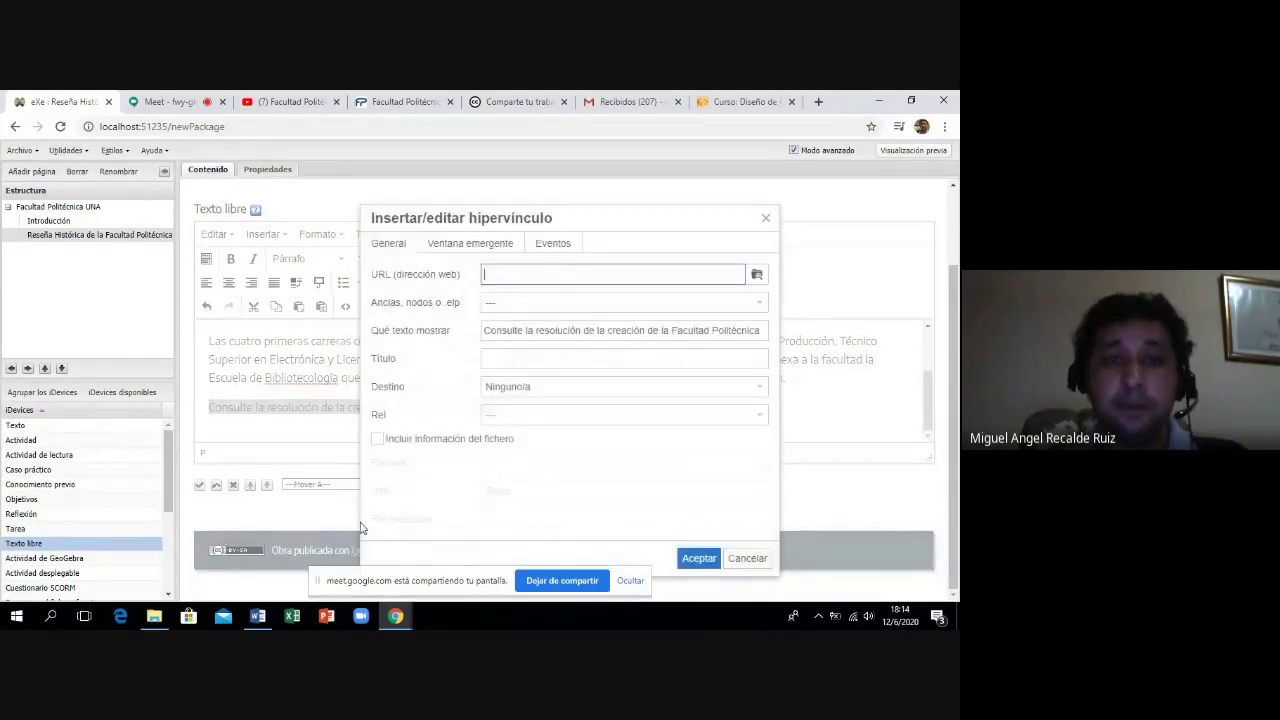
{"action": "left_click", "coordinate": [257, 616]}
{"action": "left_click", "coordinate": [434, 403]}
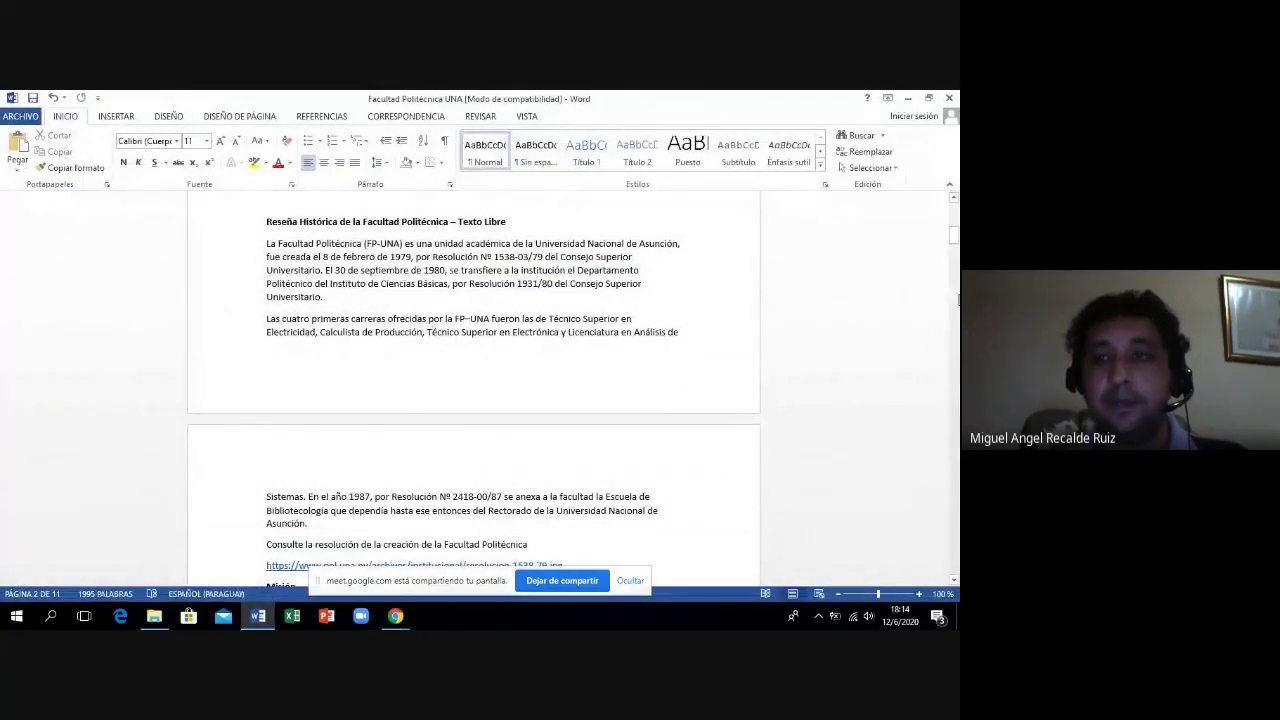
{"action": "scroll", "coordinate": [590, 348], "scroll_direction": "down", "scroll_amount": 4}
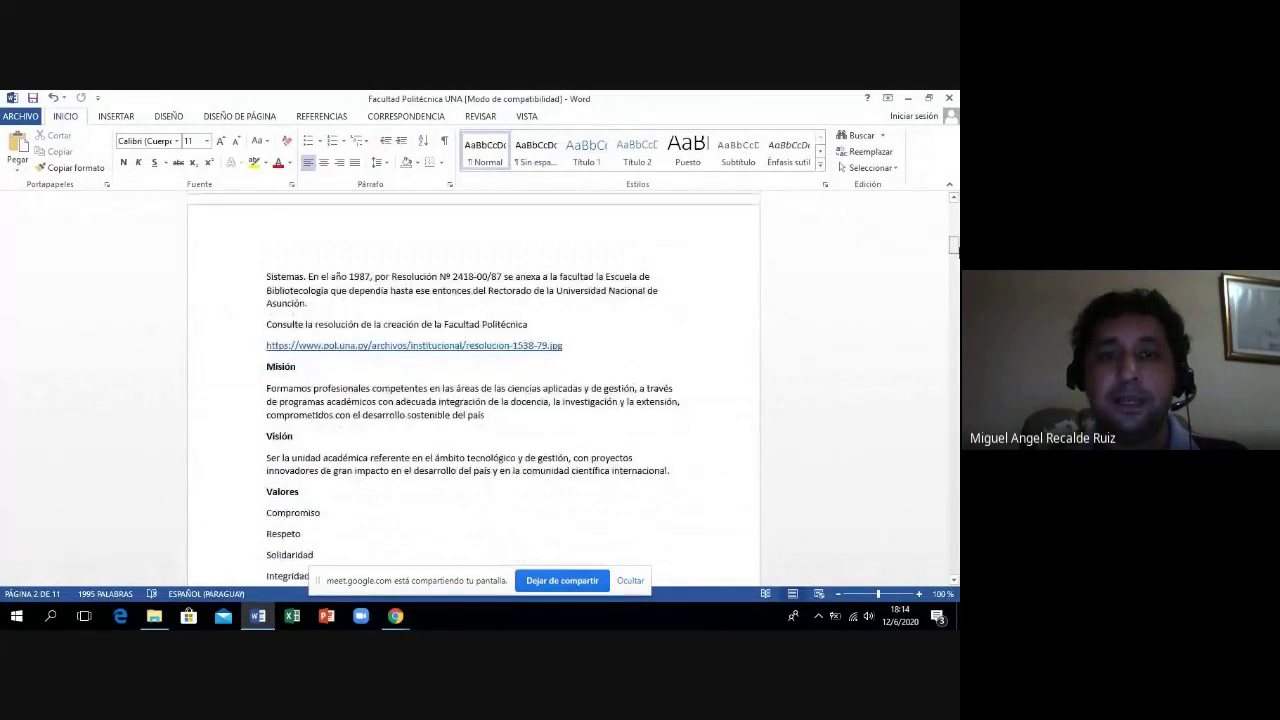
{"action": "left_click_drag", "start_coordinate": [581, 348], "coordinate": [266, 348]}
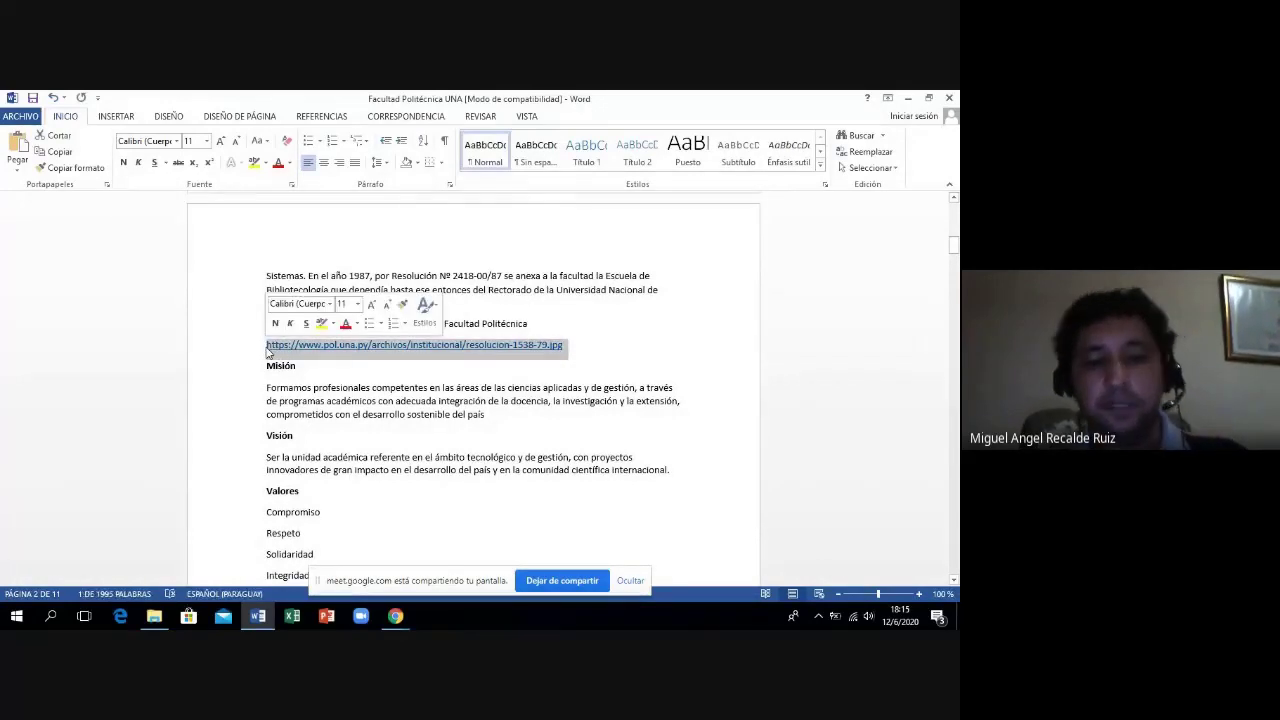
{"action": "left_click", "coordinate": [395, 616]}
{"action": "left_click", "coordinate": [320, 577]}
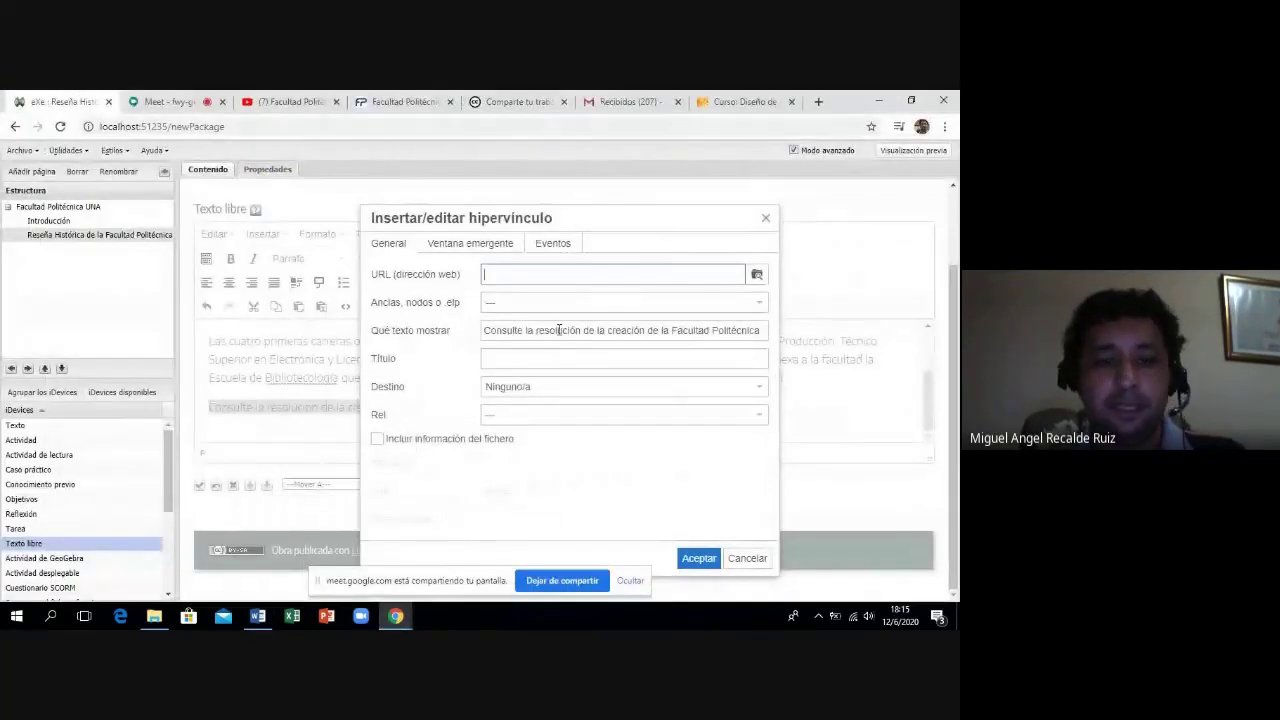
{"action": "key", "text": "ctrl+v"}
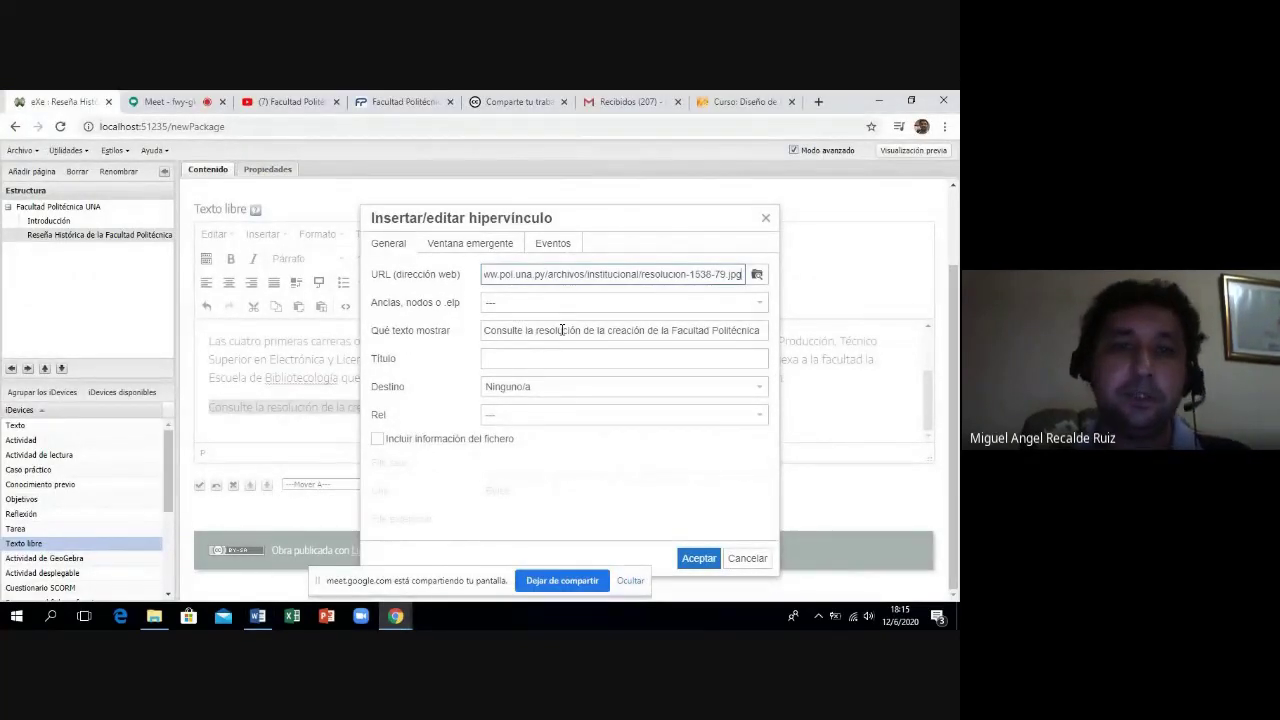
Give the hyperlink the title "Resolución de la Creación de la FPUNA", accept it and save the Texto libre iDevice.
{"action": "left_click", "coordinate": [525, 358]}
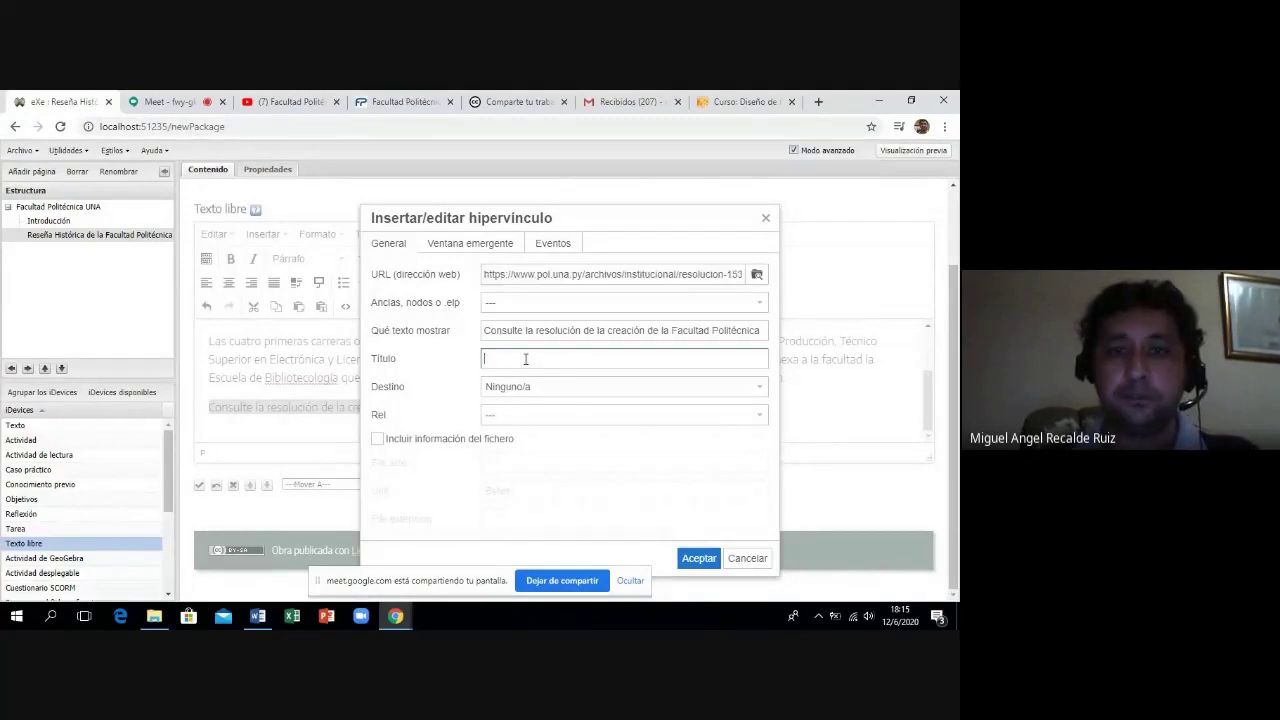
{"action": "type", "text": "Re"}
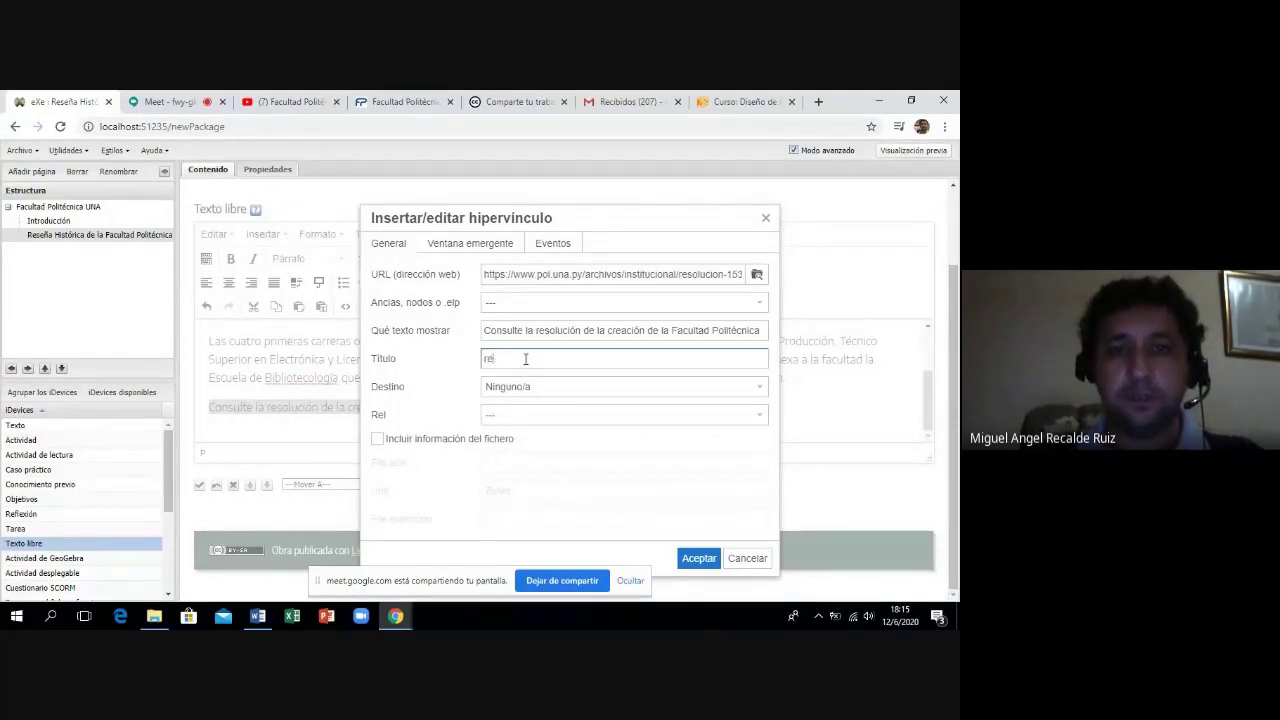
{"action": "type", "text": "Reso"}
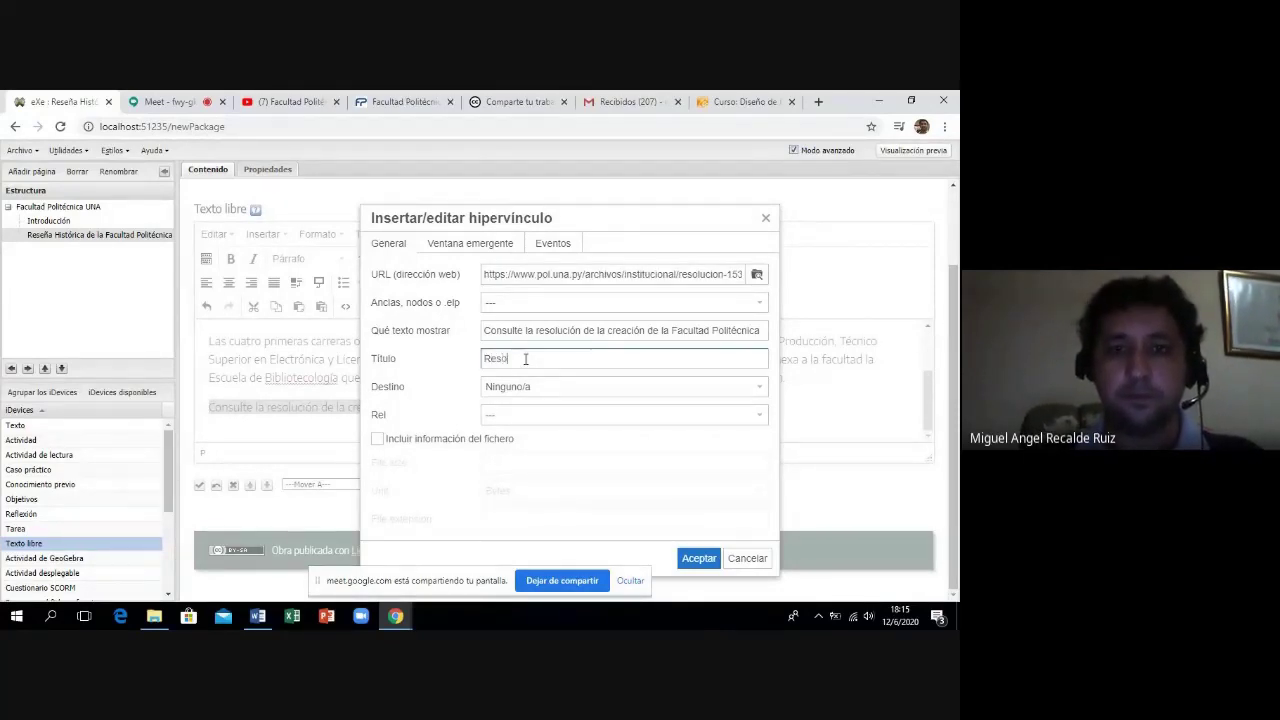
{"action": "type", "text": "luci"}
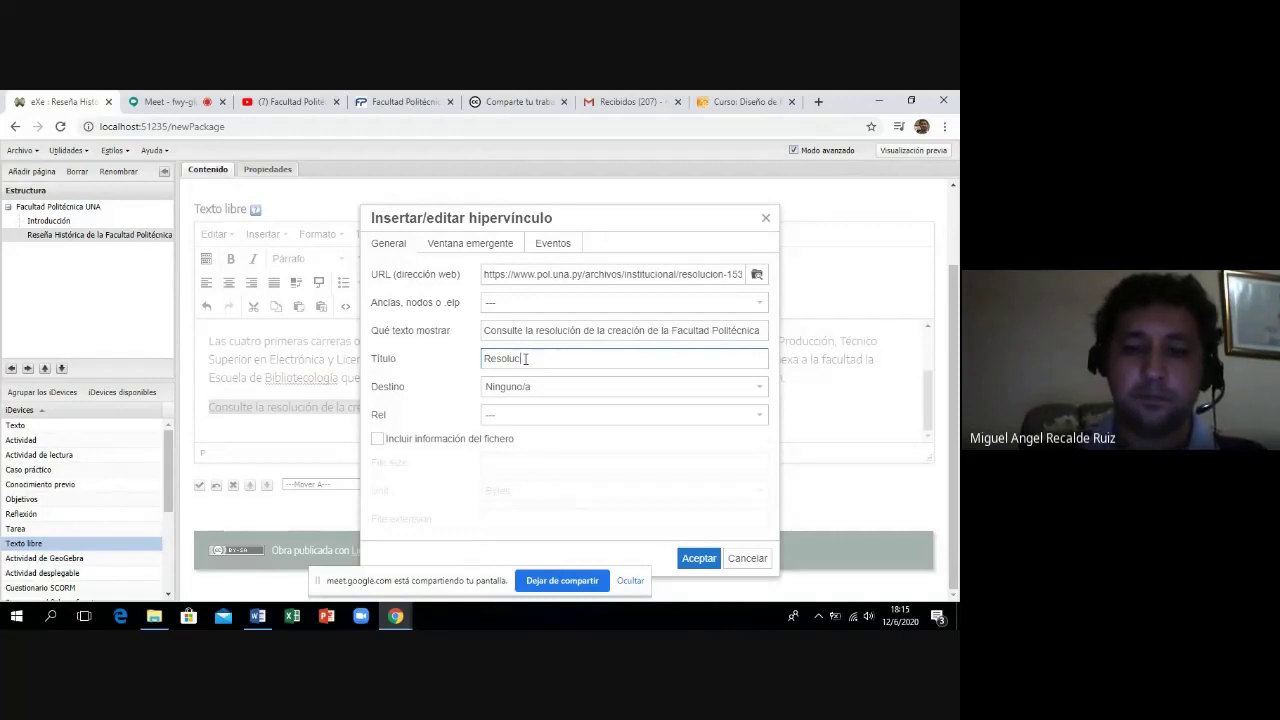
{"action": "type", "text": "ón de"}
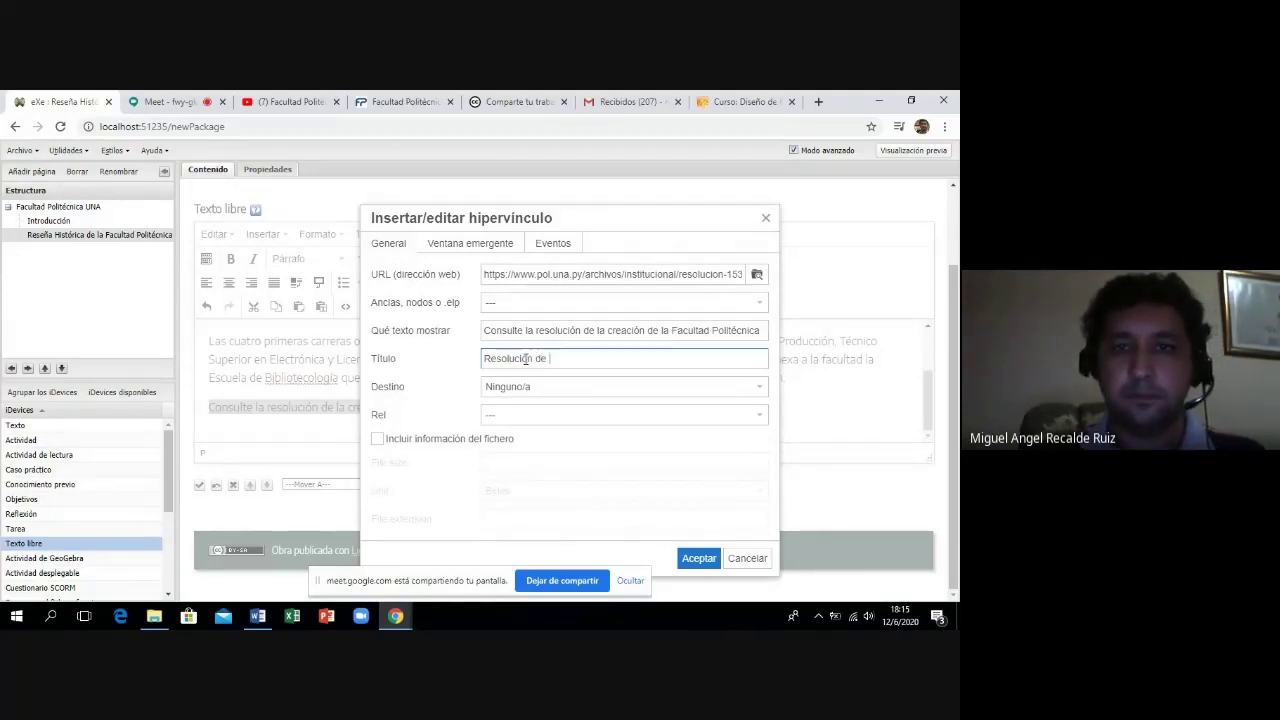
{"action": "type", "text": " la Creaci"}
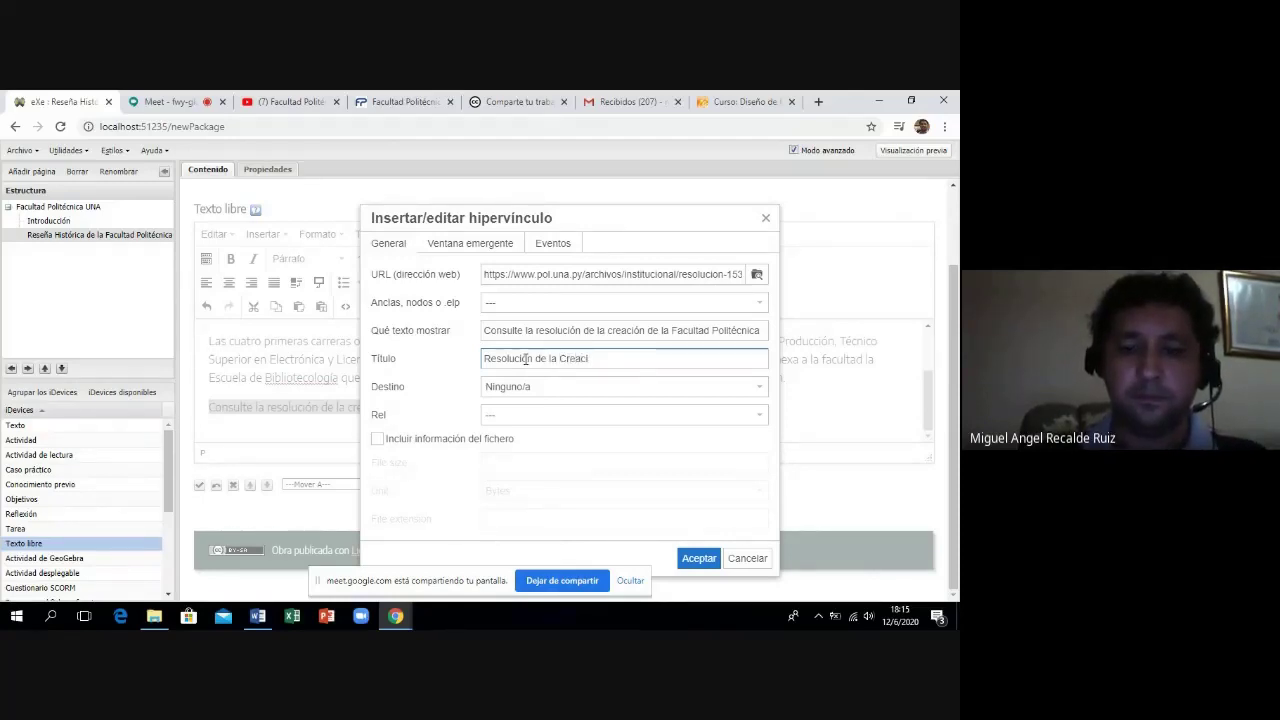
{"action": "type", "text": "ón de la F"}
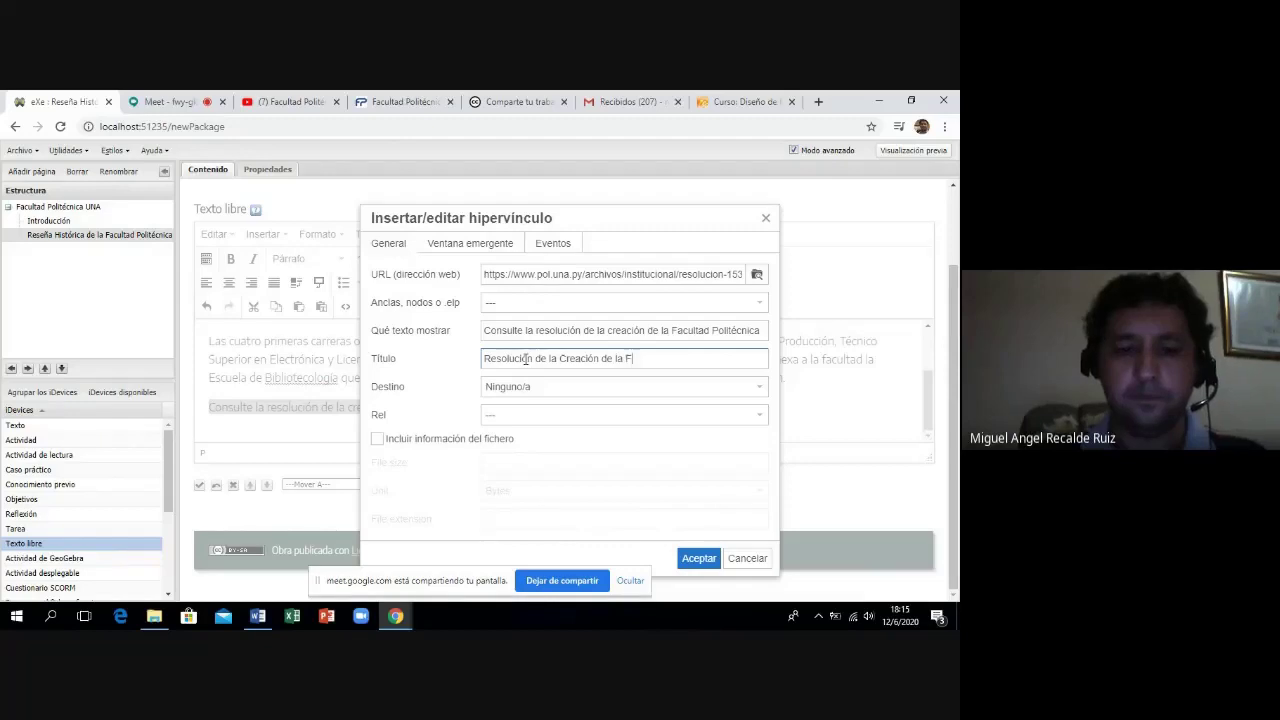
{"action": "type", "text": "PUNA"}
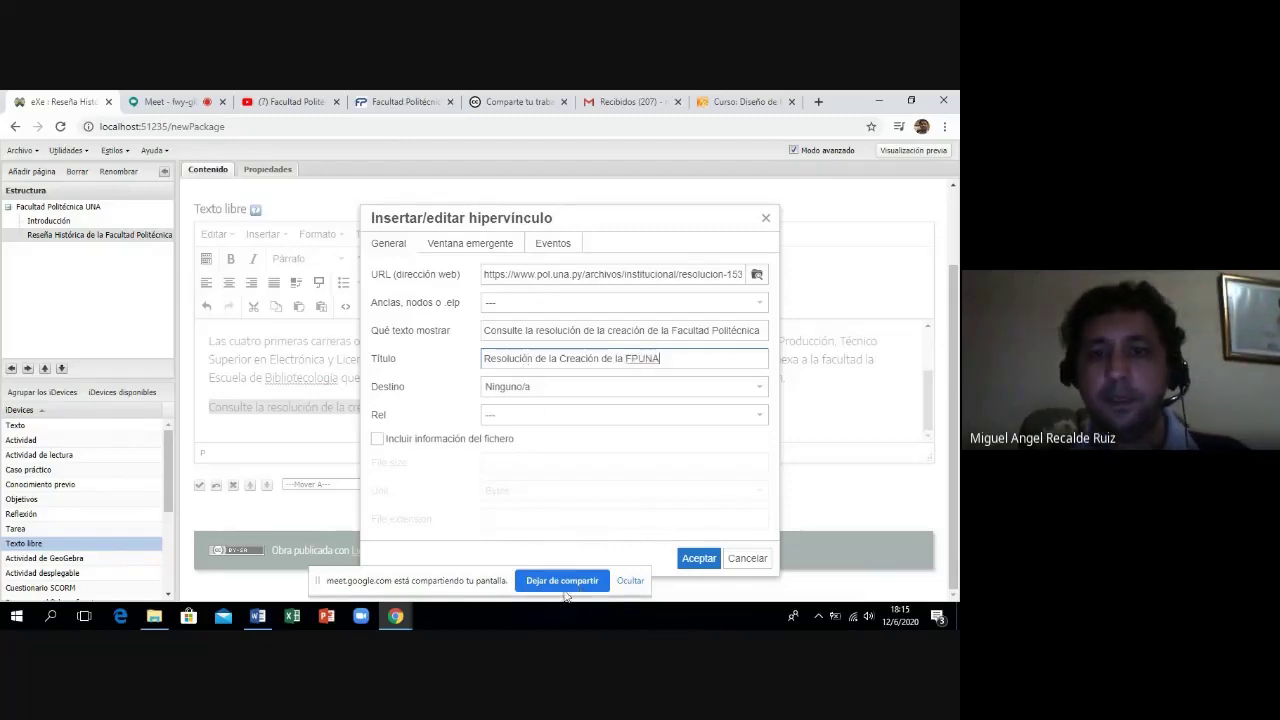
{"action": "left_click", "coordinate": [699, 558]}
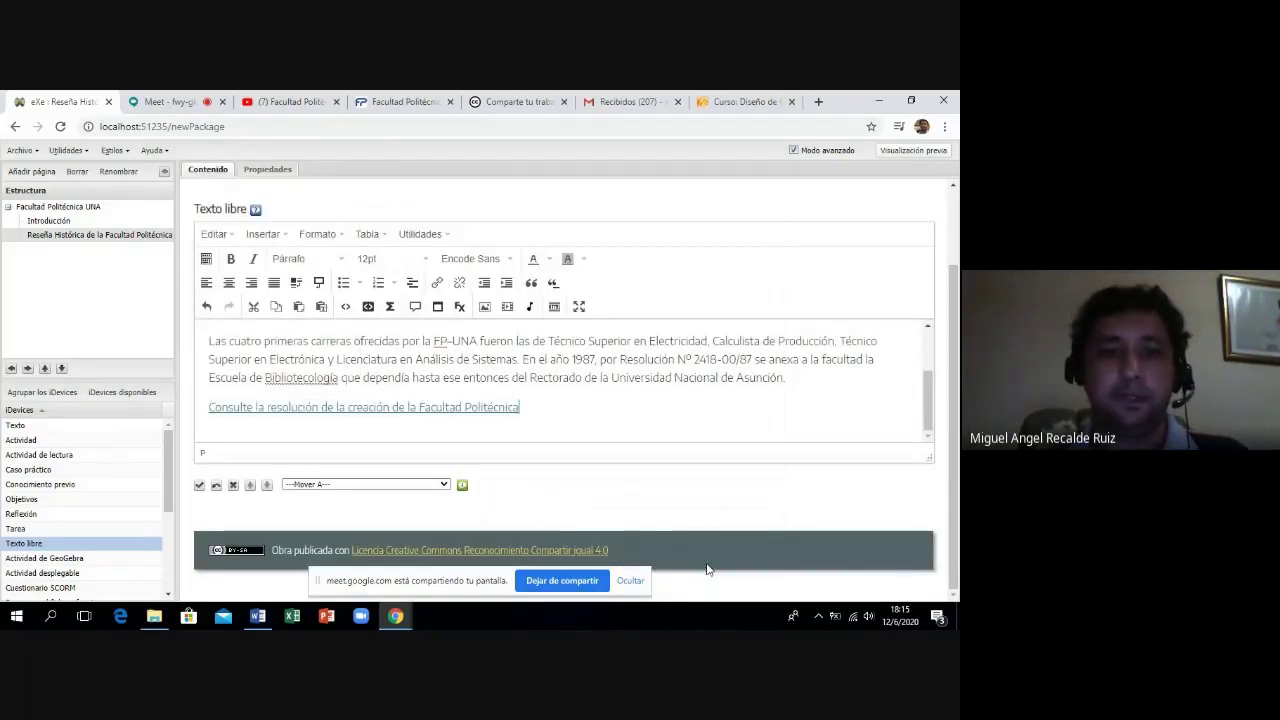
{"action": "left_click", "coordinate": [199, 486]}
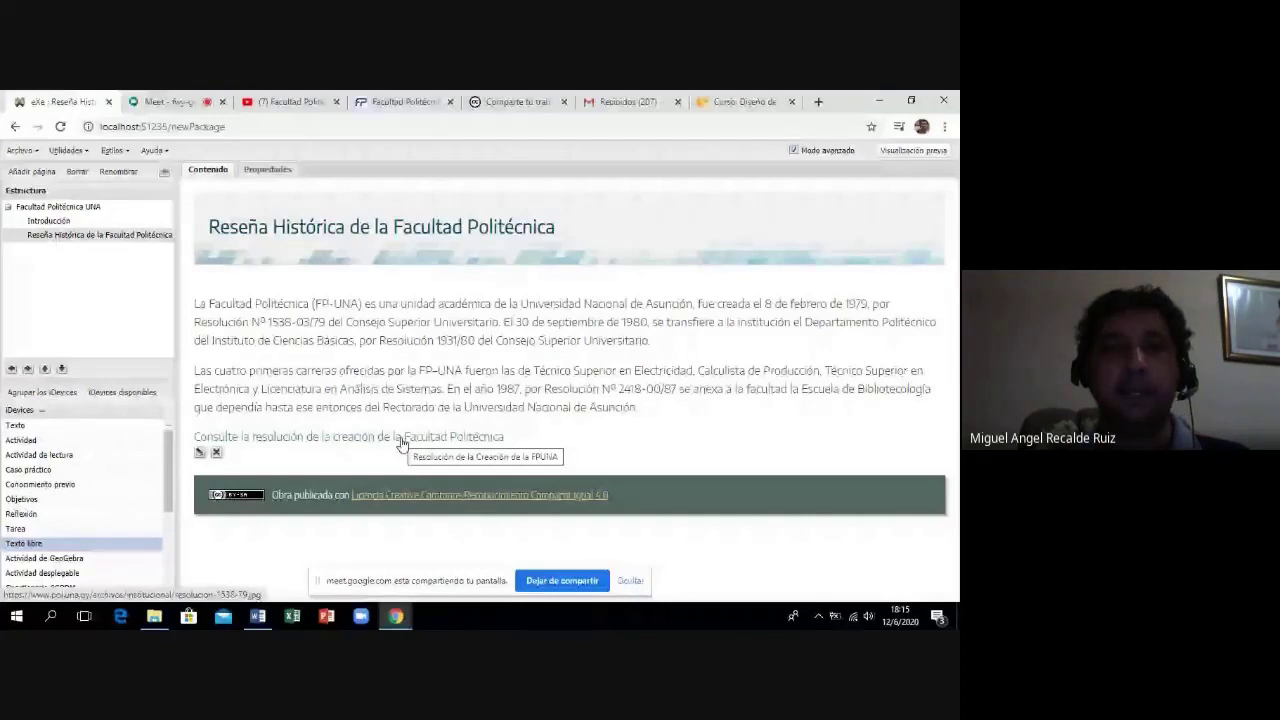
Test the resolution link on the saved page and return to eXe.
{"action": "left_click", "coordinate": [401, 444]}
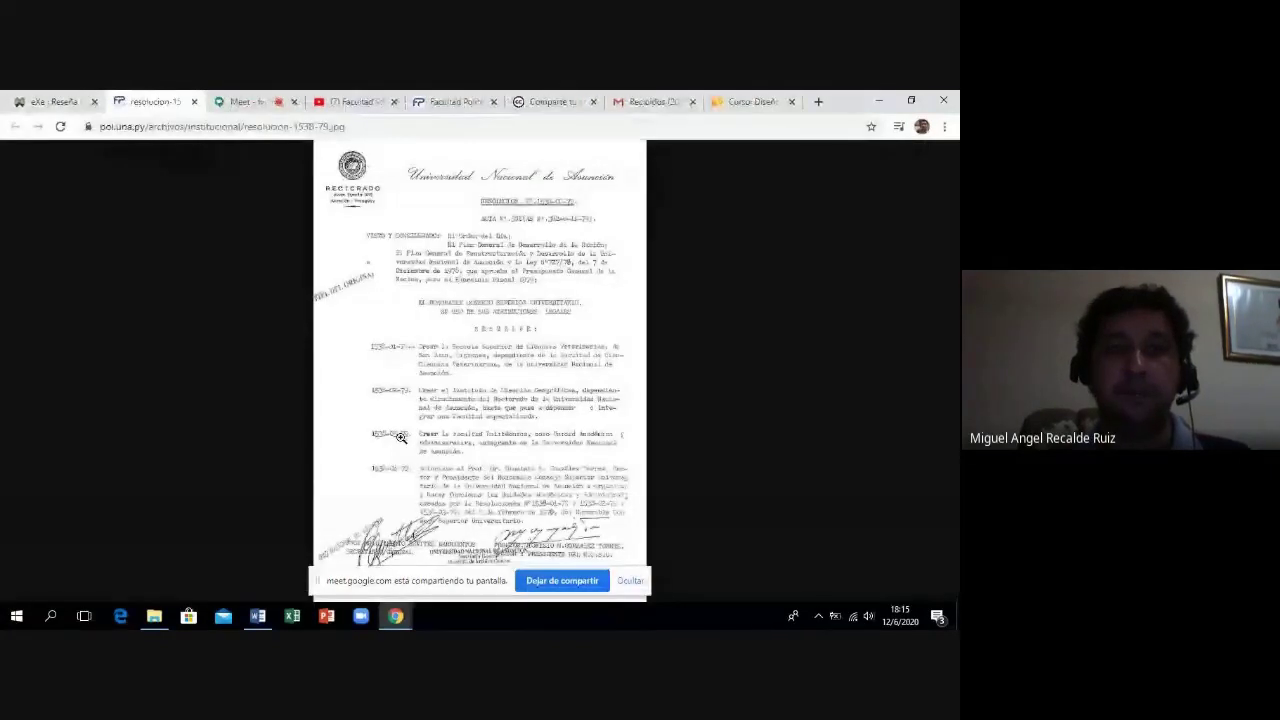
{"action": "left_click", "coordinate": [55, 101]}
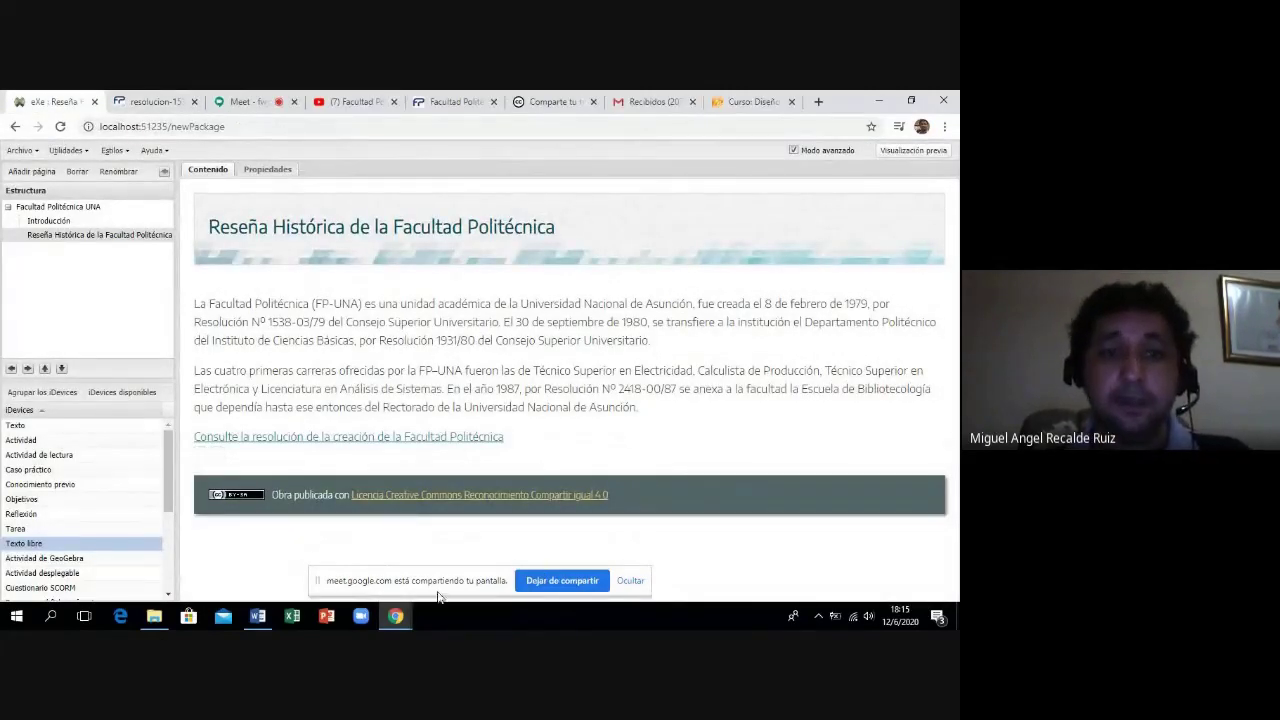
Check the next section headings in Word, and in eXe add a page under Facultad Politécnica UNA named "Misión, Visión y Valores".
{"action": "left_click", "coordinate": [258, 616]}
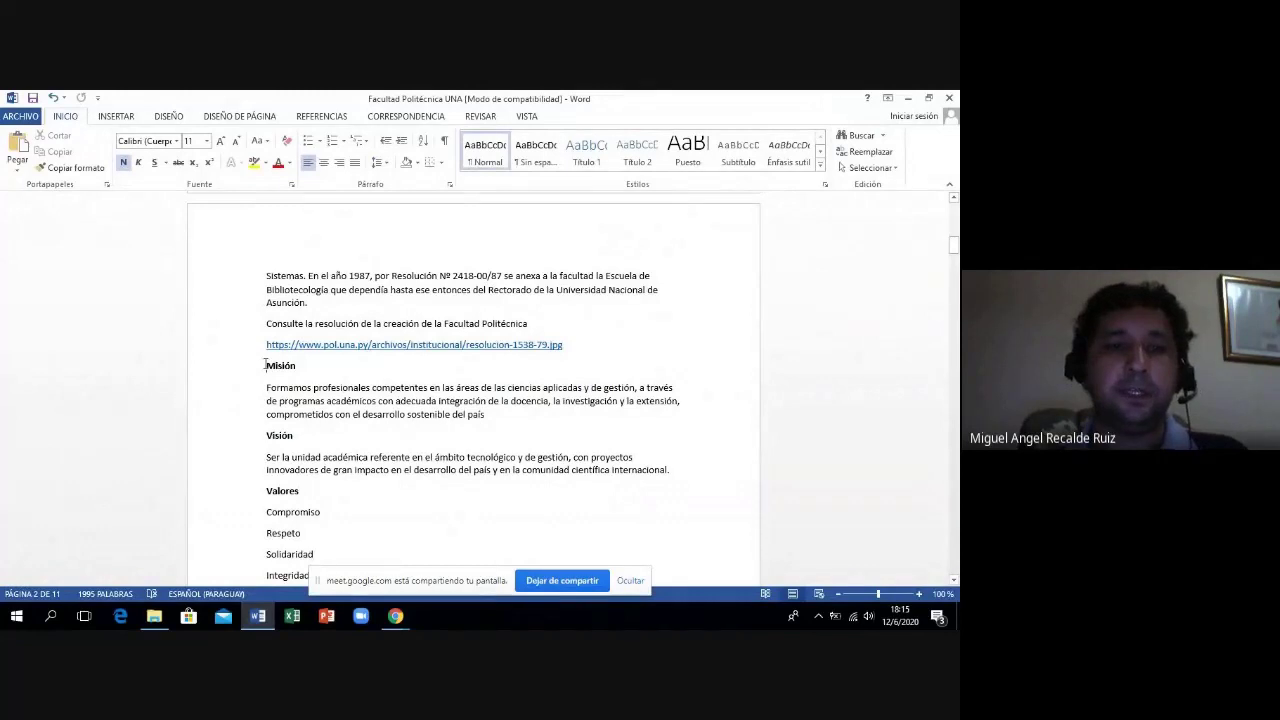
{"action": "mouse_move", "coordinate": [396, 617]}
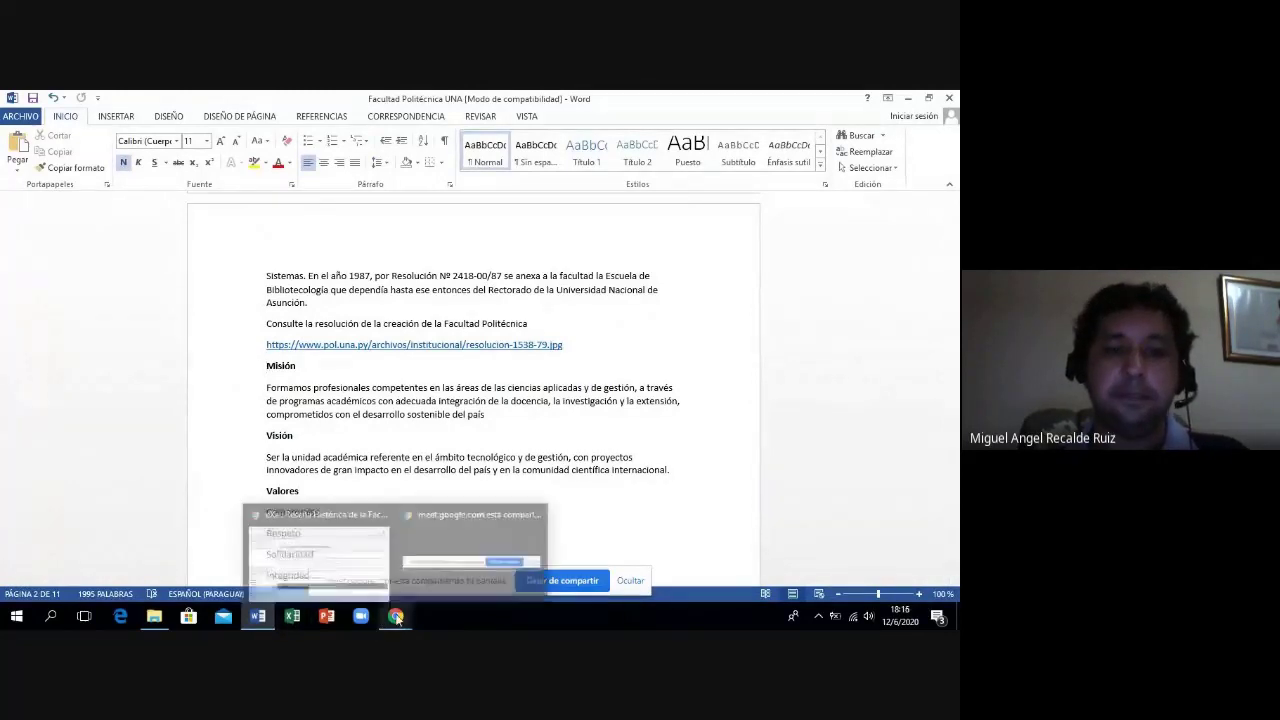
{"action": "left_click", "coordinate": [300, 540]}
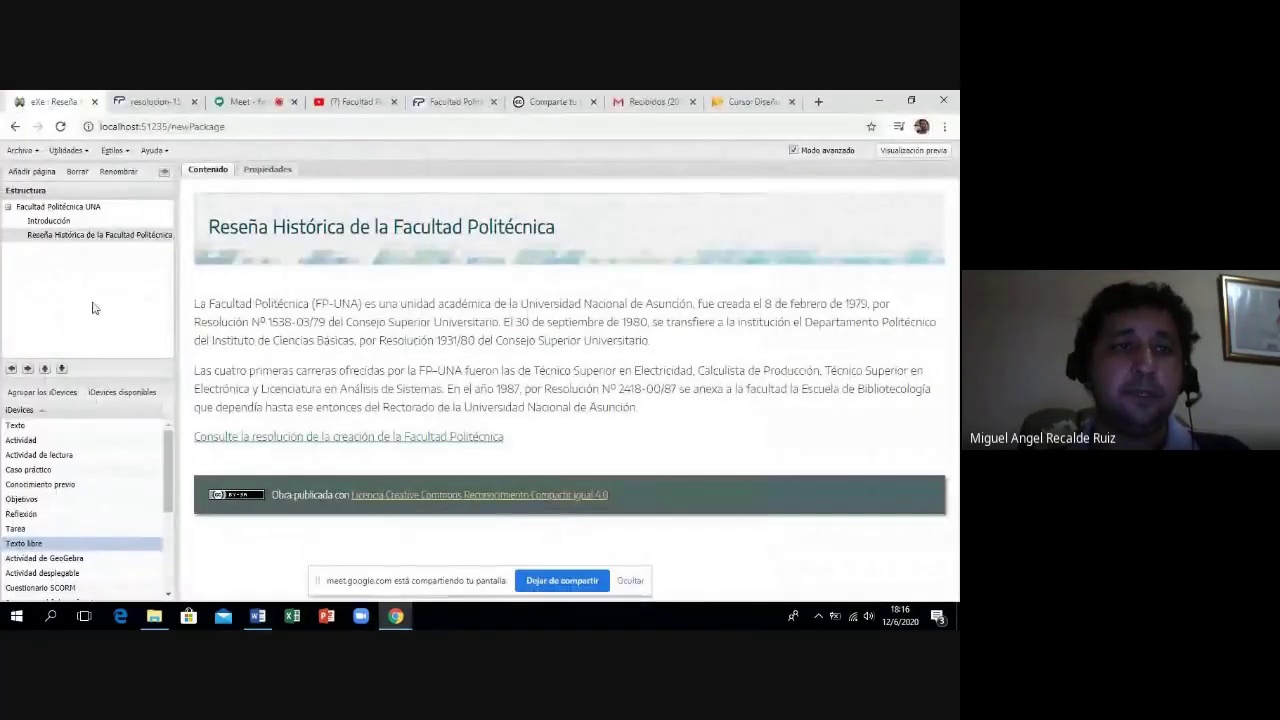
{"action": "left_click", "coordinate": [42, 206]}
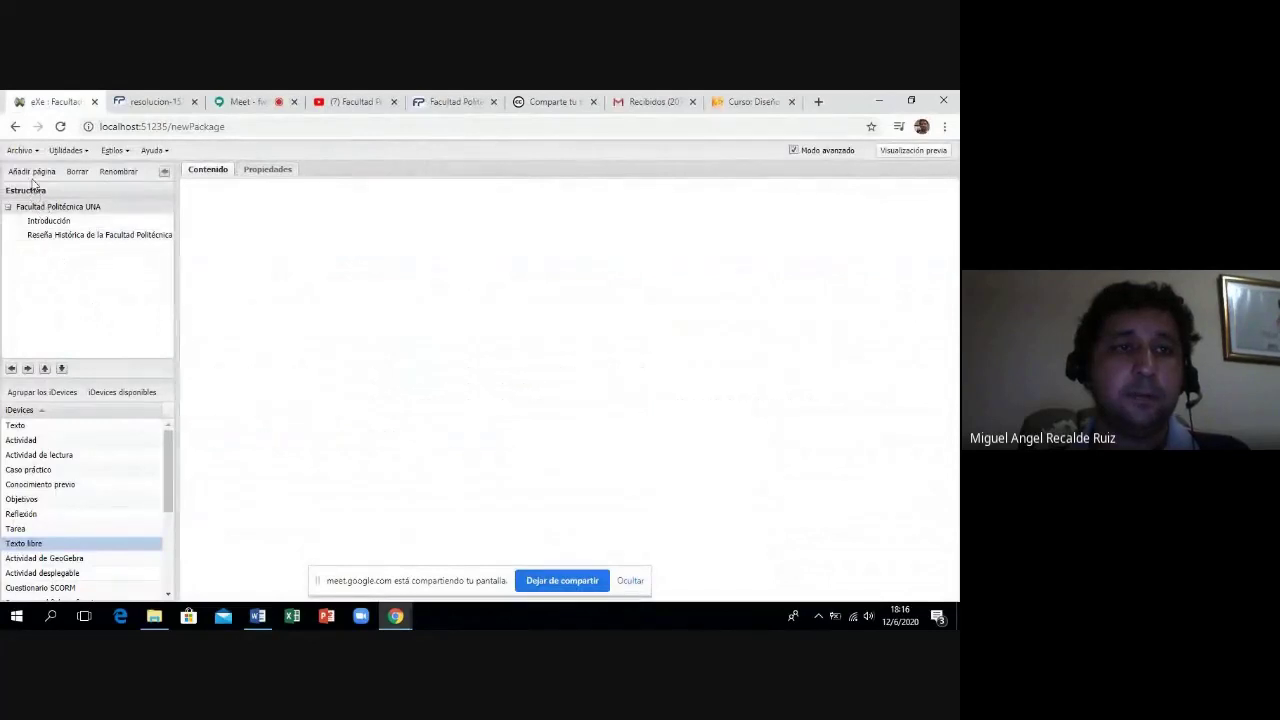
{"action": "left_click", "coordinate": [32, 171]}
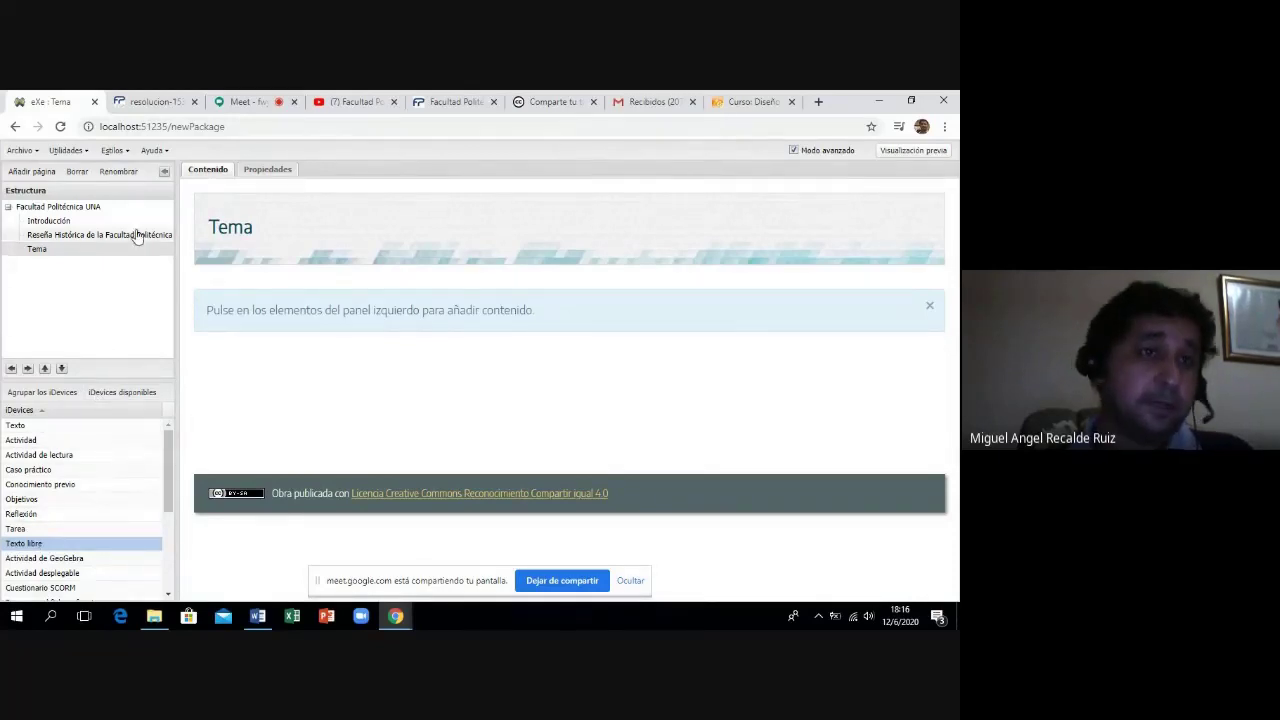
{"action": "left_click", "coordinate": [118, 172]}
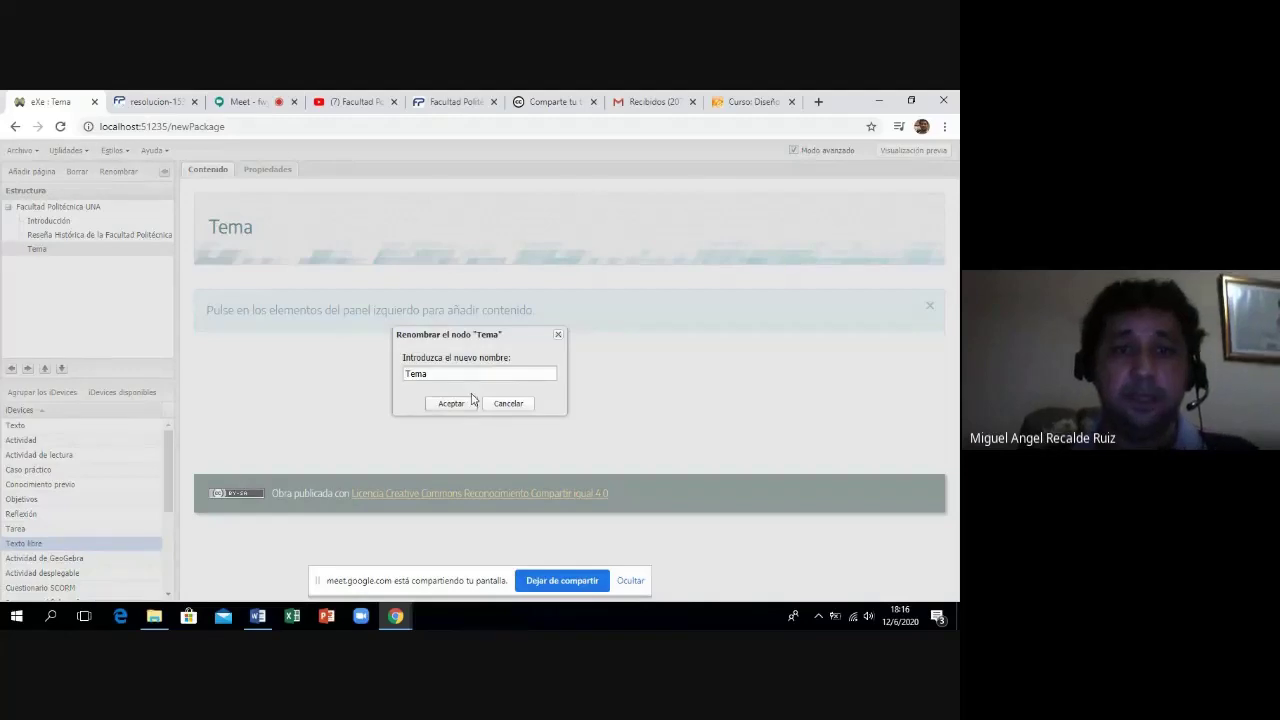
{"action": "left_click_drag", "start_coordinate": [452, 380], "coordinate": [395, 385]}
{"action": "type", "text": "Misión, Visión y Val"}
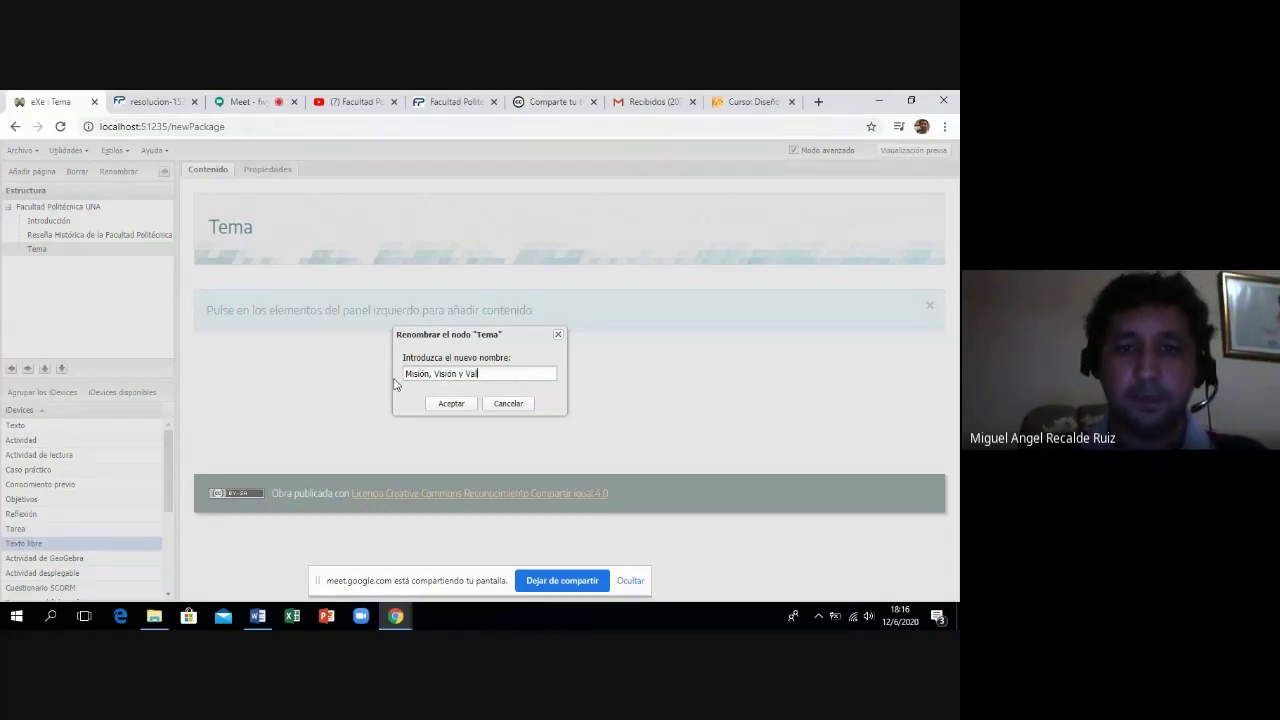
{"action": "type", "text": "s"}
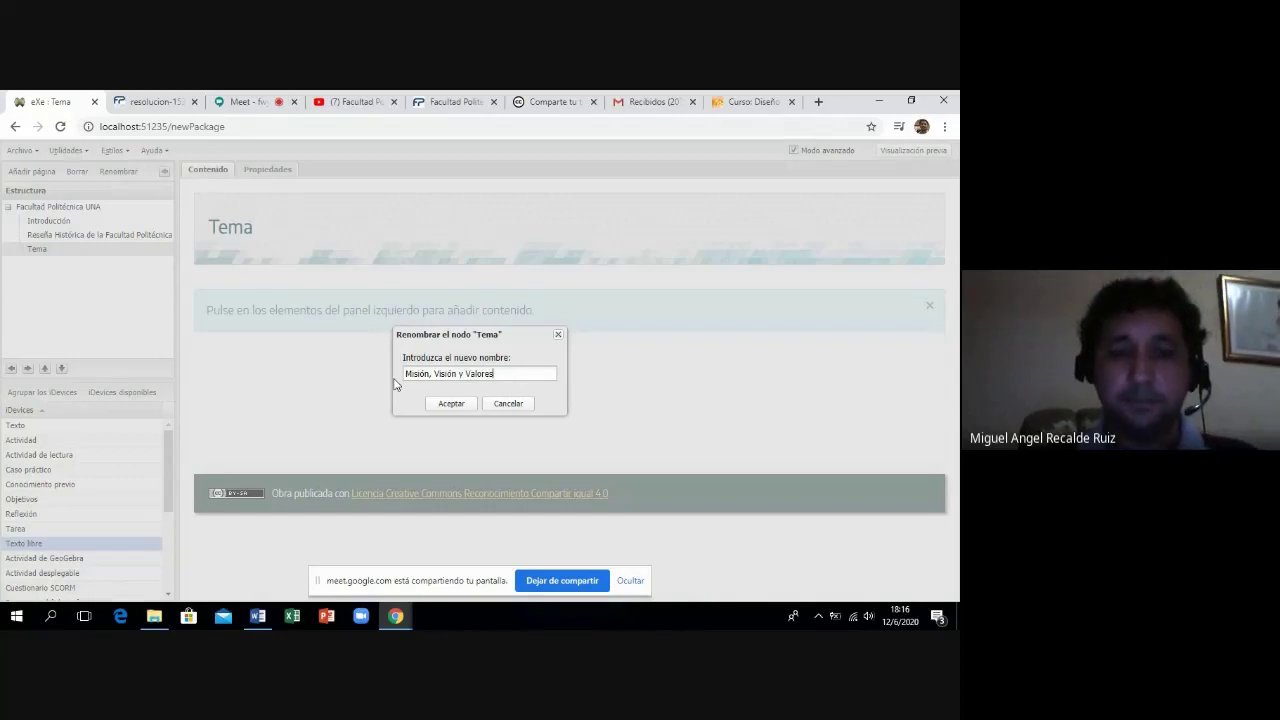
{"action": "left_click", "coordinate": [451, 404]}
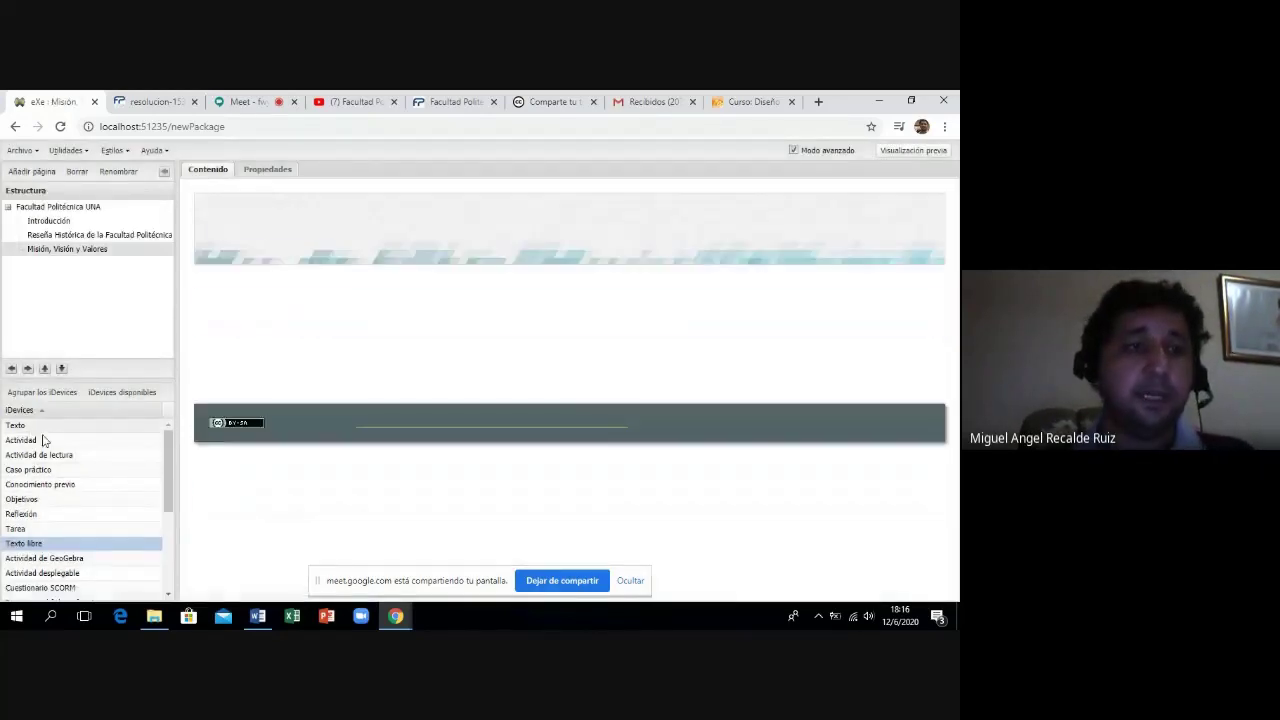
Add a Texto iDevice to the "Misión, Visión y Valores" page and give it the talk.png icon.
{"action": "left_click", "coordinate": [49, 427]}
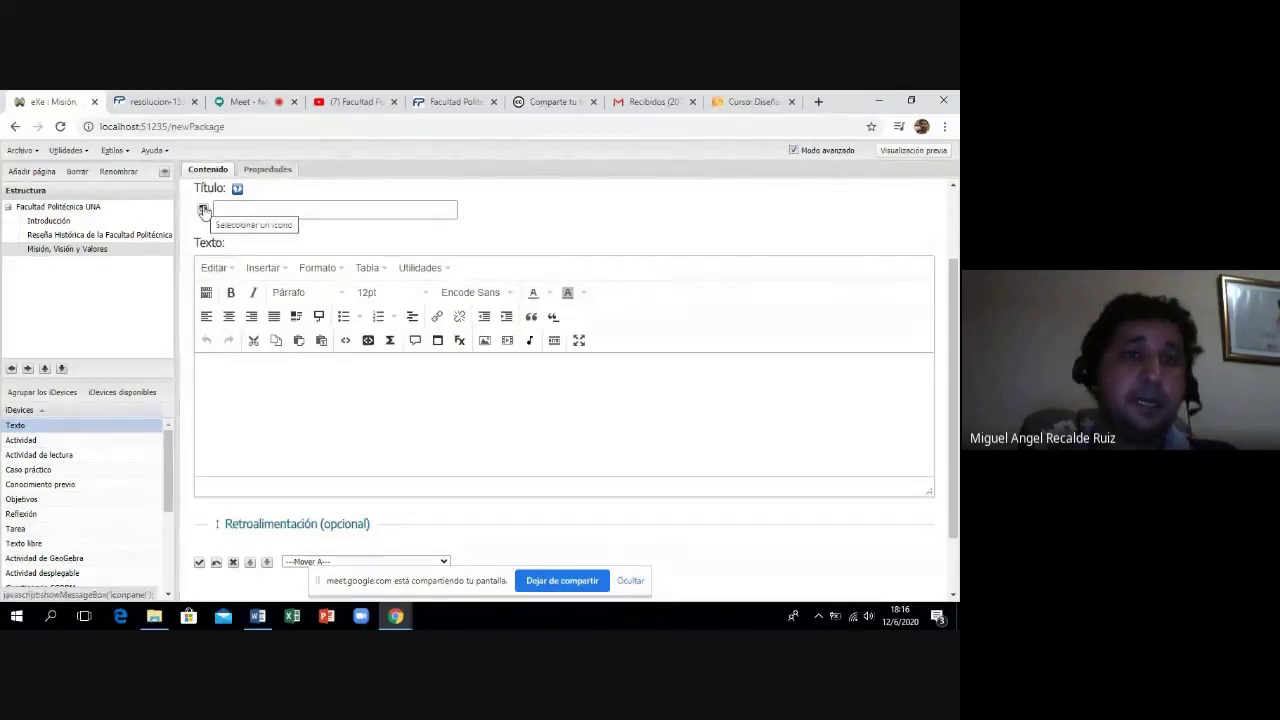
{"action": "left_click", "coordinate": [203, 210]}
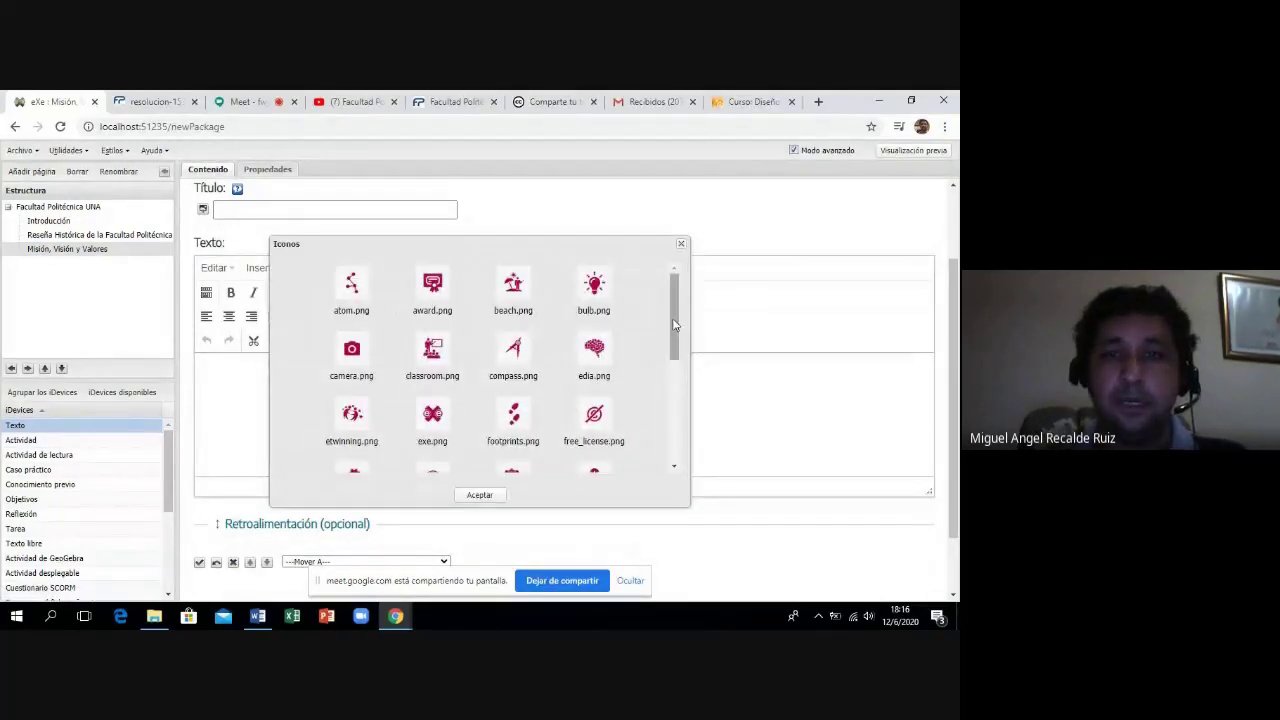
{"action": "scroll", "coordinate": [674, 346], "scroll_direction": "down", "scroll_amount": 2}
{"action": "left_click_drag", "start_coordinate": [674, 346], "coordinate": [668, 396]}
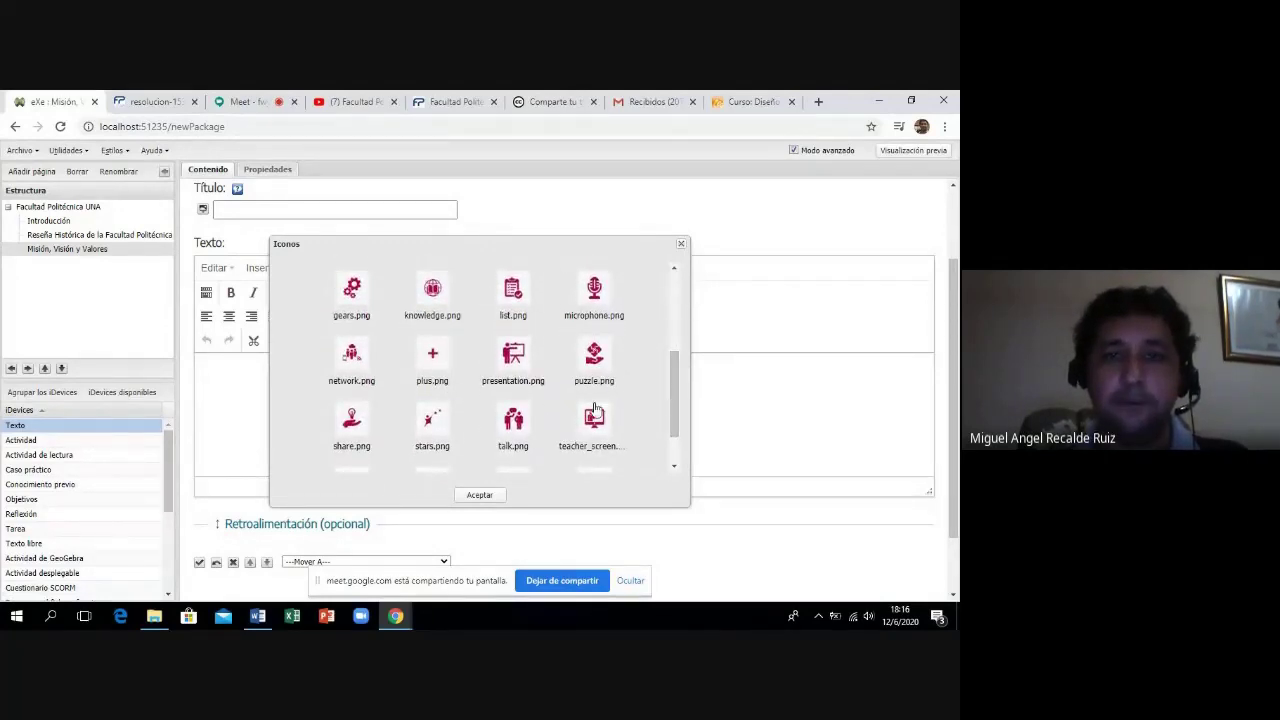
{"action": "left_click", "coordinate": [513, 420]}
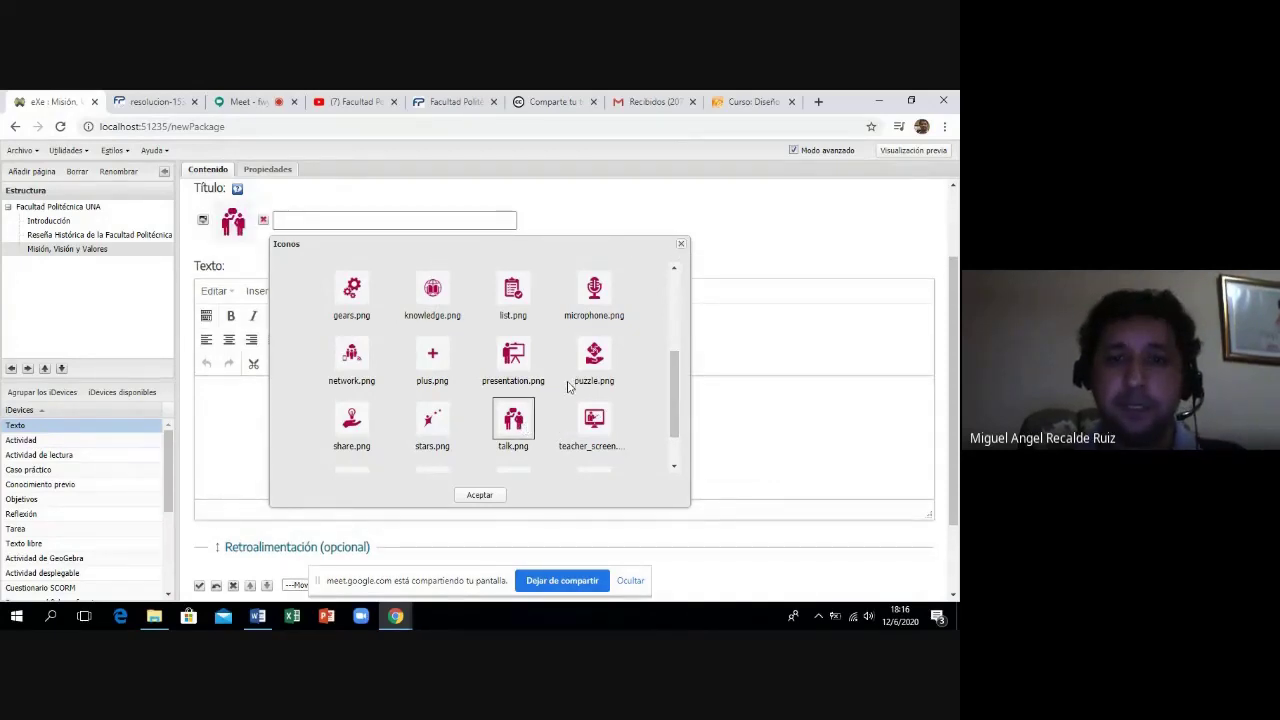
{"action": "left_click", "coordinate": [482, 495]}
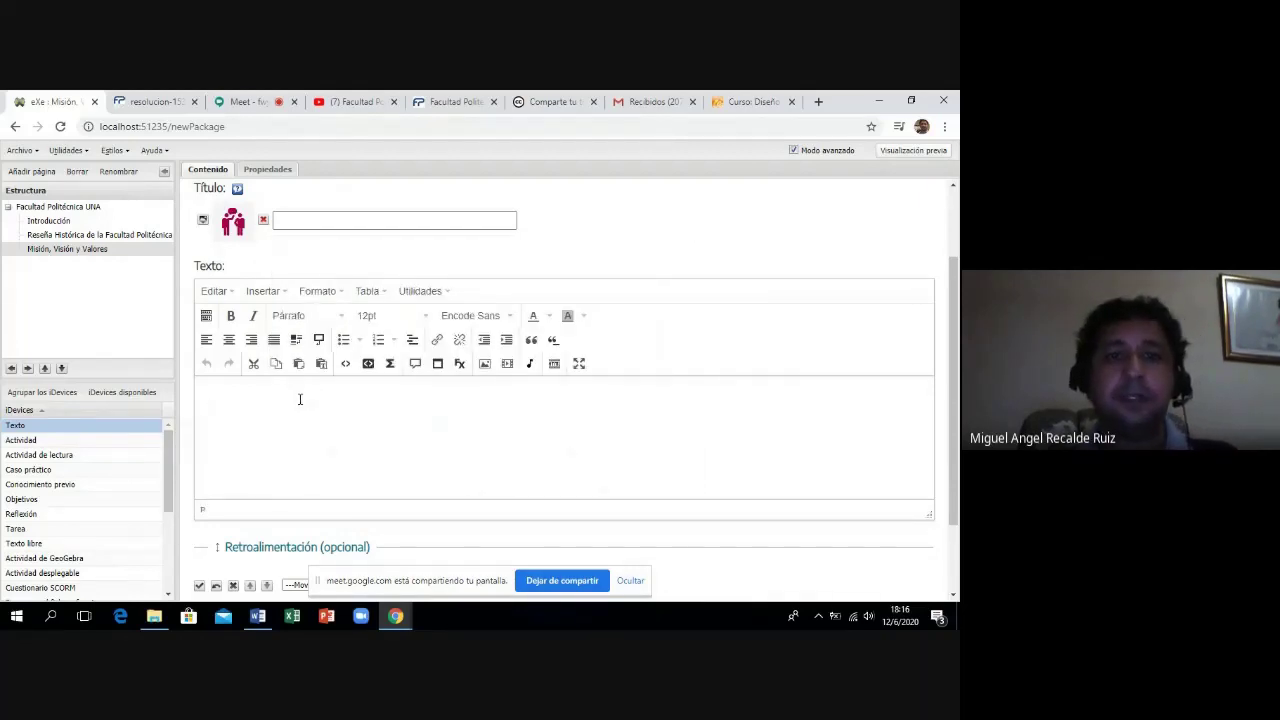
Insert a new definition list in the text of the Texto iDevice.
{"action": "left_click", "coordinate": [417, 340]}
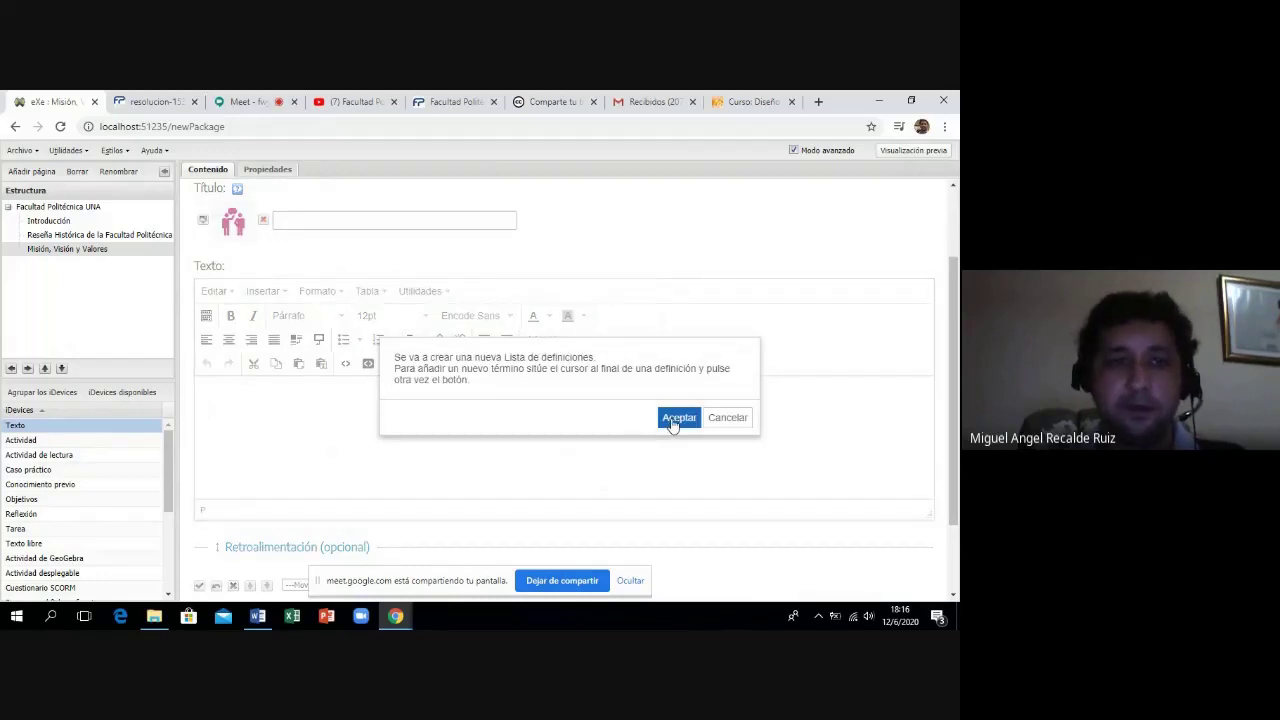
{"action": "left_click", "coordinate": [677, 418]}
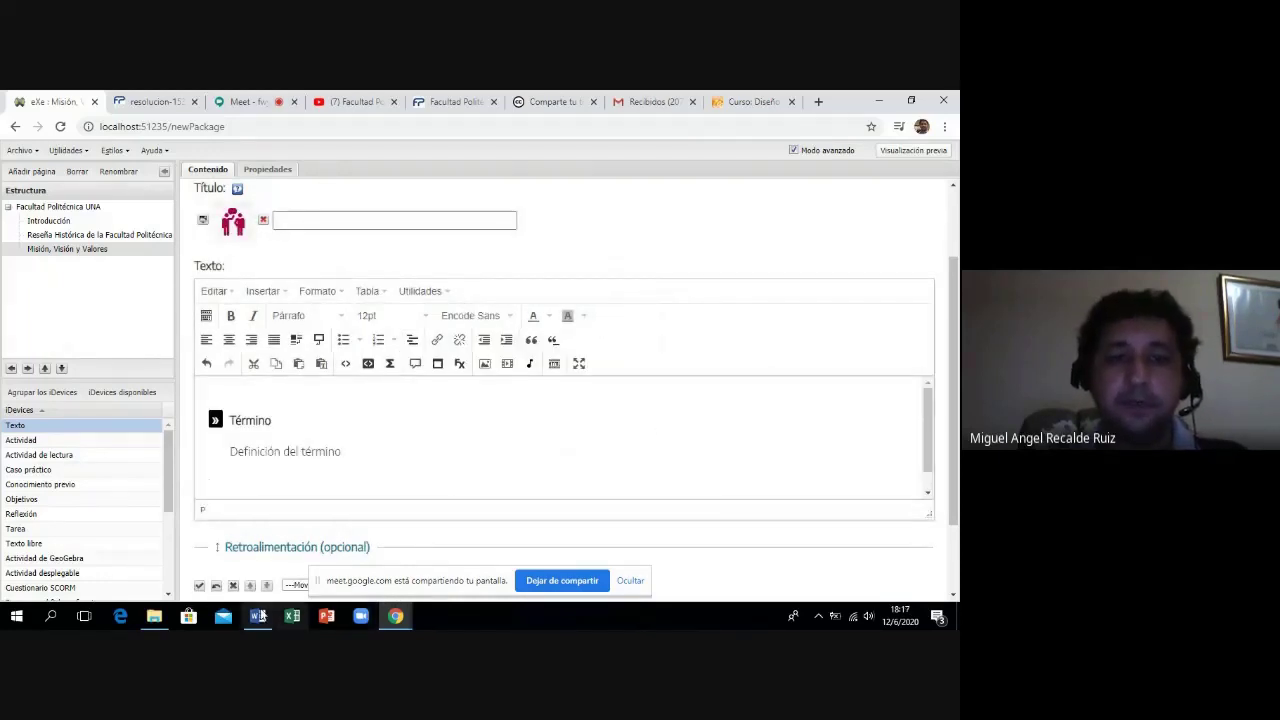
Try to replace the placeholder term with the "Misión" heading copied from Word, and undo the paste.
{"action": "left_click", "coordinate": [258, 616]}
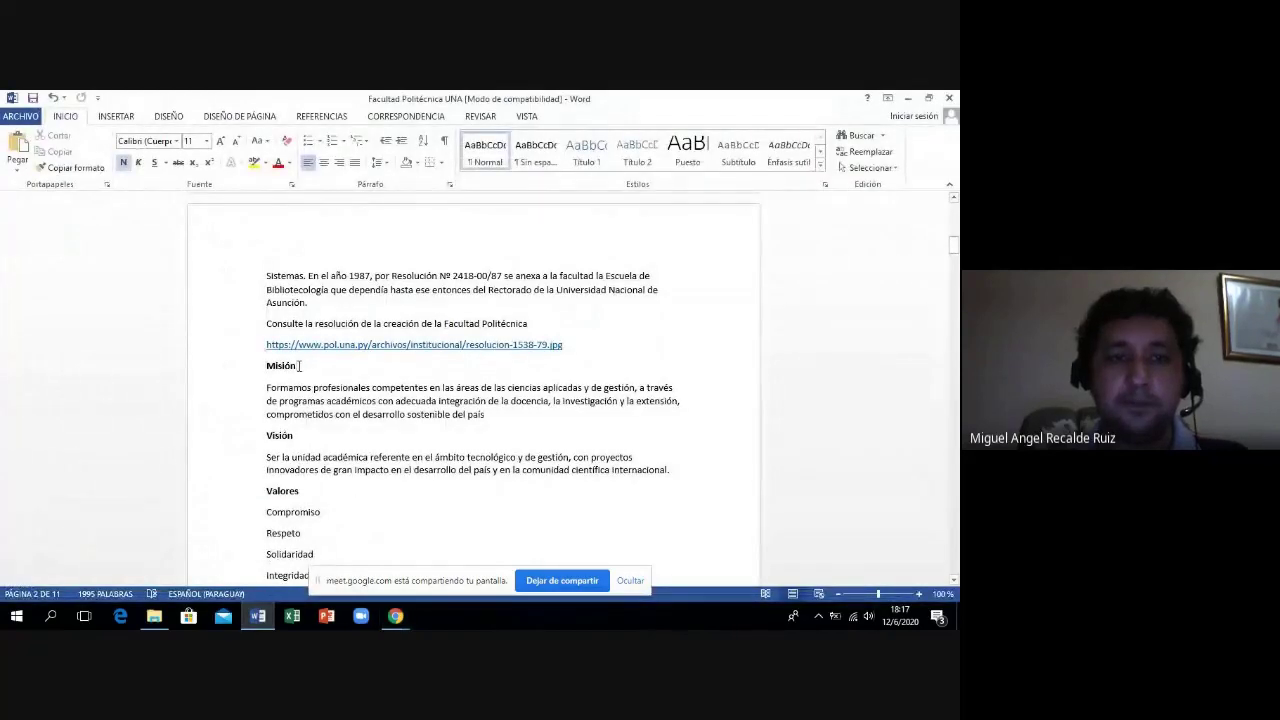
{"action": "left_click_drag", "start_coordinate": [304, 369], "coordinate": [268, 372]}
{"action": "key", "text": "ctrl+c"}
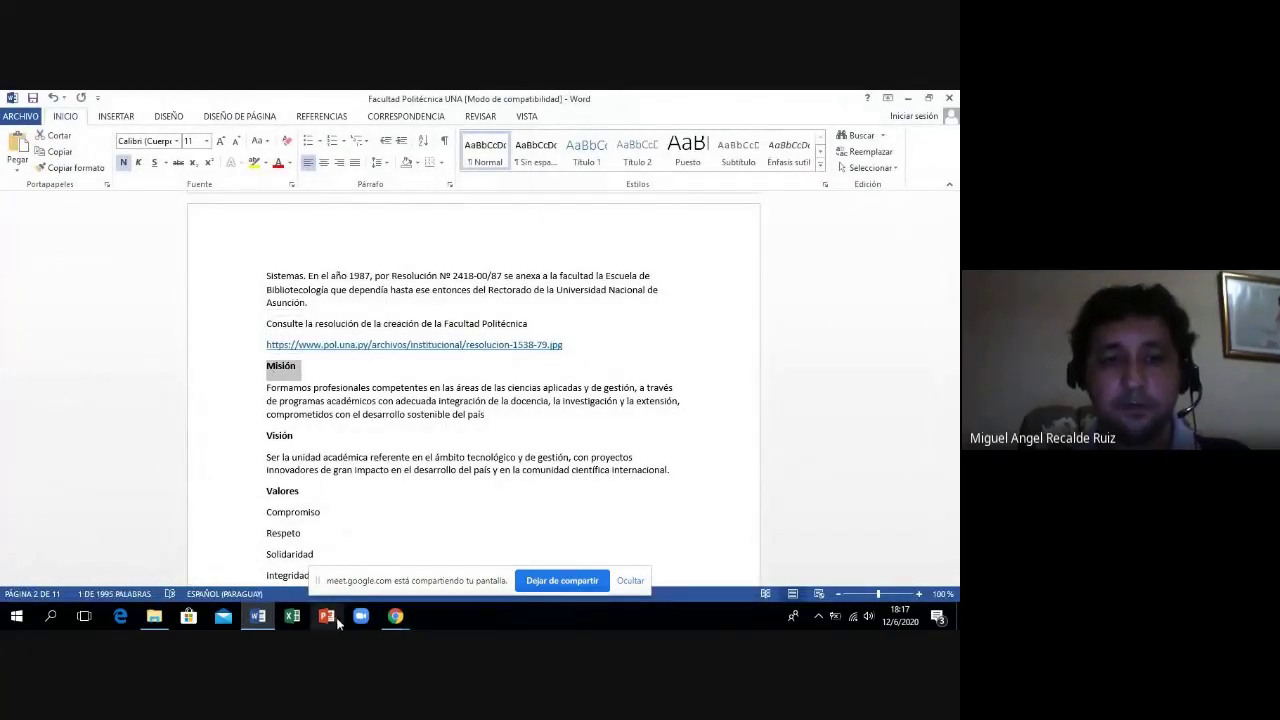
{"action": "left_click", "coordinate": [395, 617]}
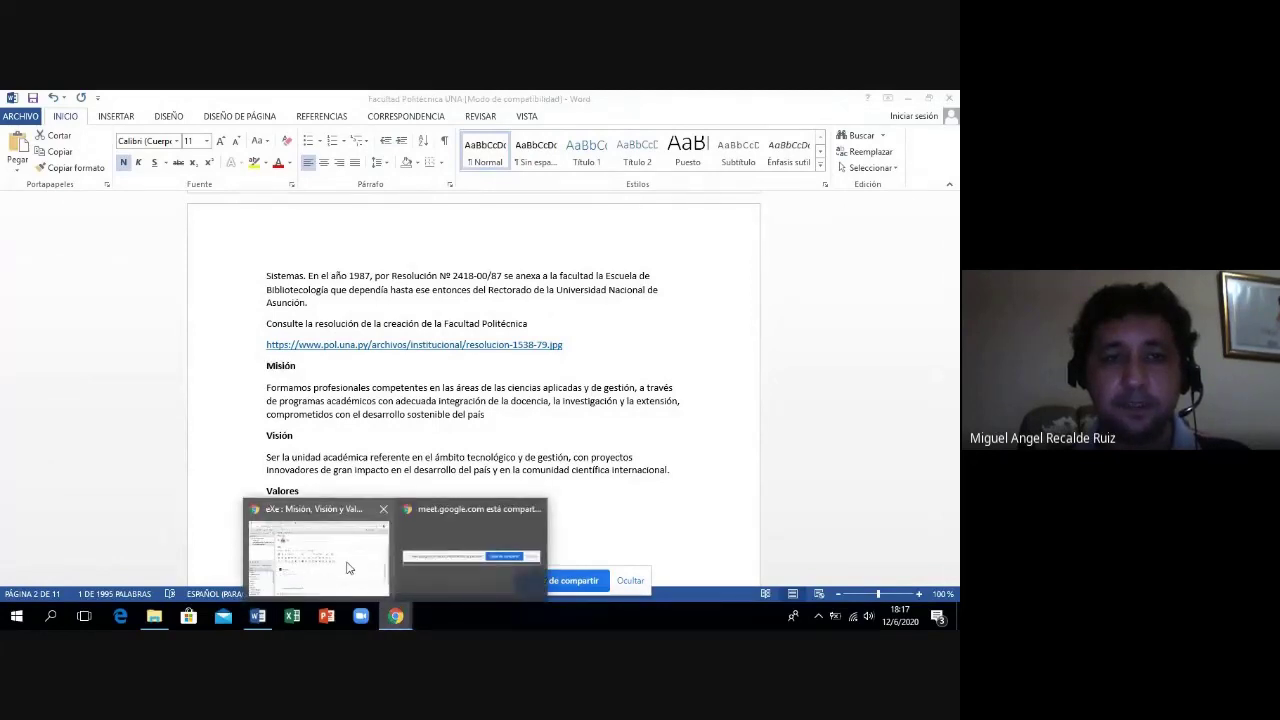
{"action": "left_click", "coordinate": [347, 568]}
{"action": "left_click_drag", "start_coordinate": [273, 420], "coordinate": [233, 421]}
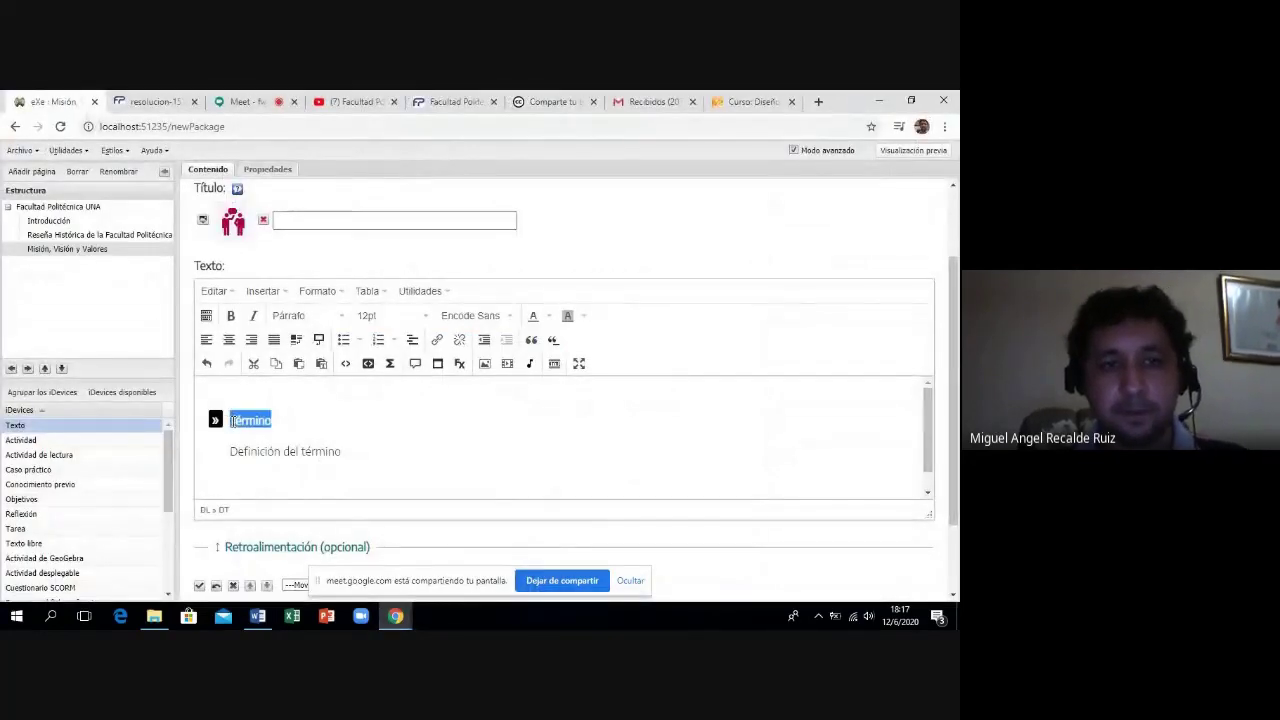
{"action": "key", "text": "ctrl+v"}
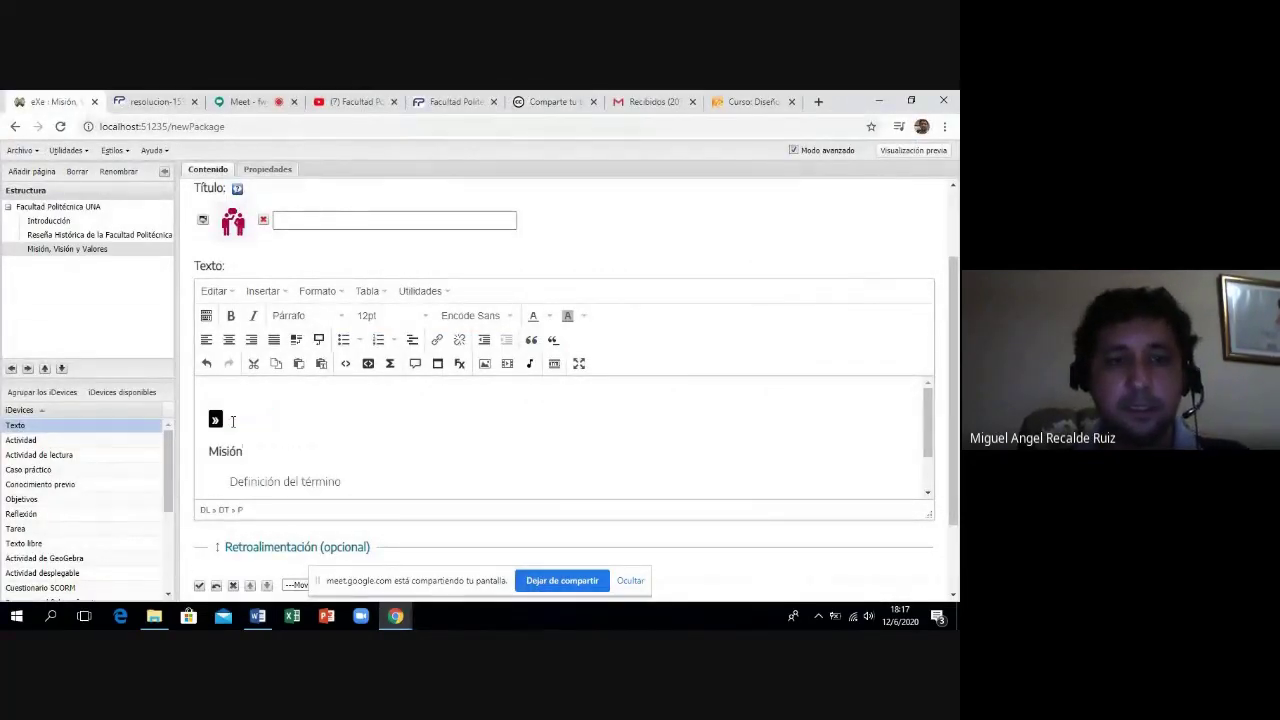
{"action": "key", "text": "ctrl+b"}
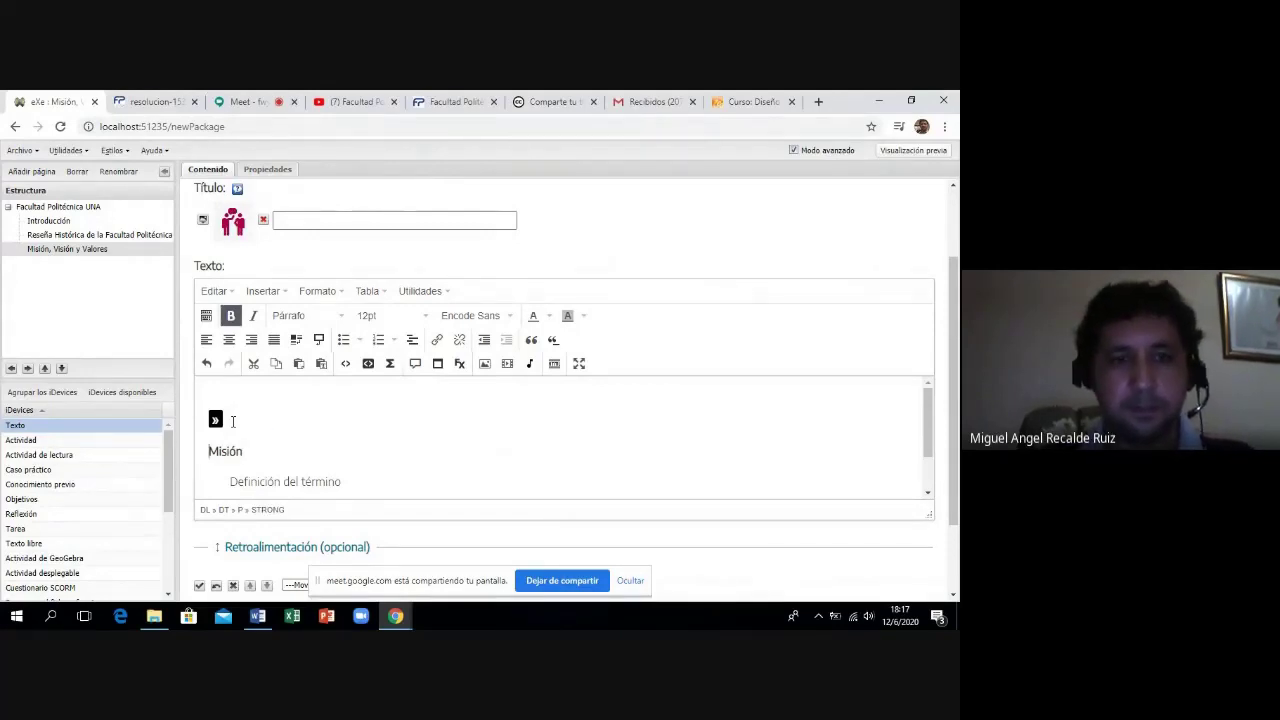
{"action": "key", "text": "ctrl+z"}
Name the first term "Misión" and replace its placeholder definition with the mission paragraph copied from Word.
{"action": "type", "text": "Misión"}
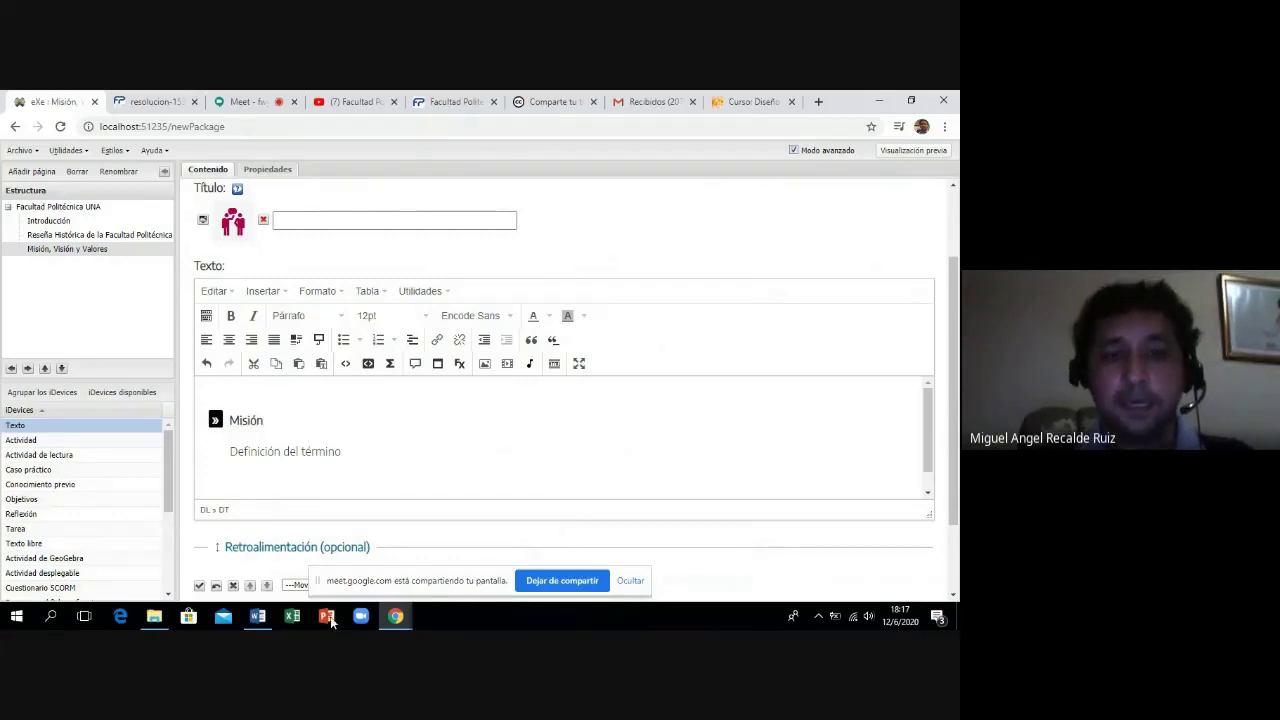
{"action": "left_click", "coordinate": [267, 622]}
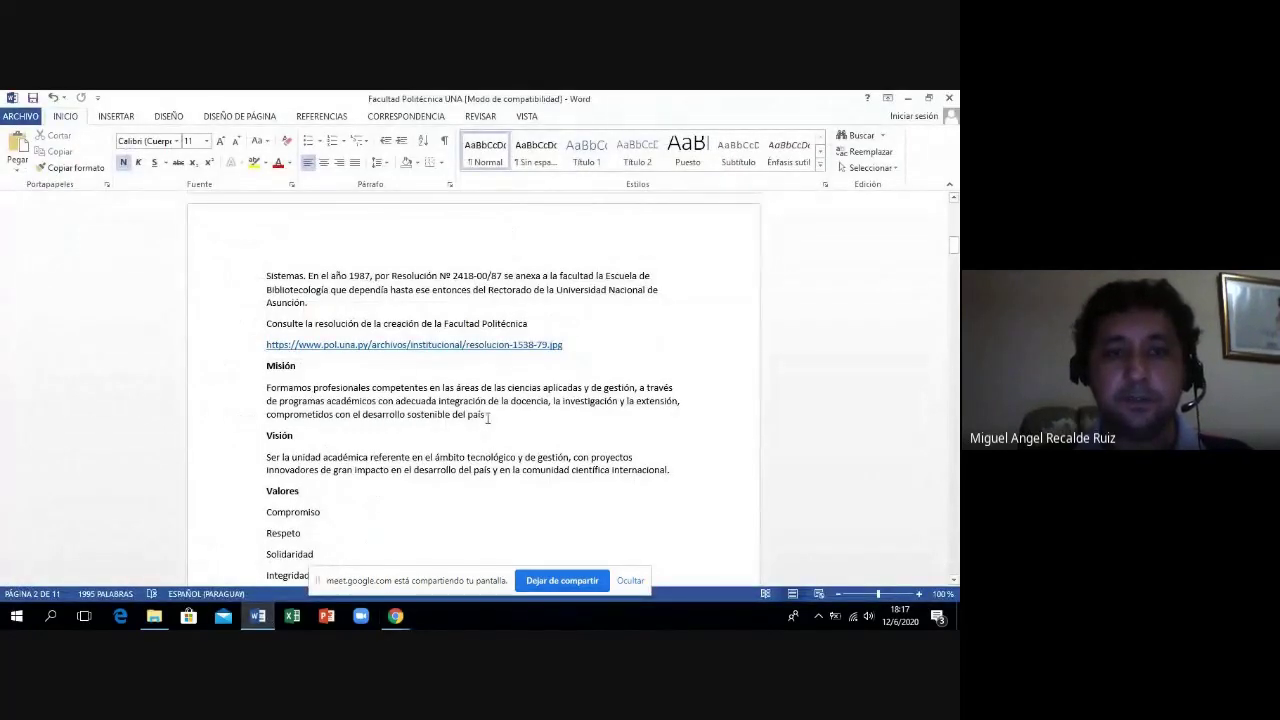
{"action": "left_click_drag", "start_coordinate": [488, 418], "coordinate": [266, 390]}
{"action": "key", "text": "ctrl+c"}
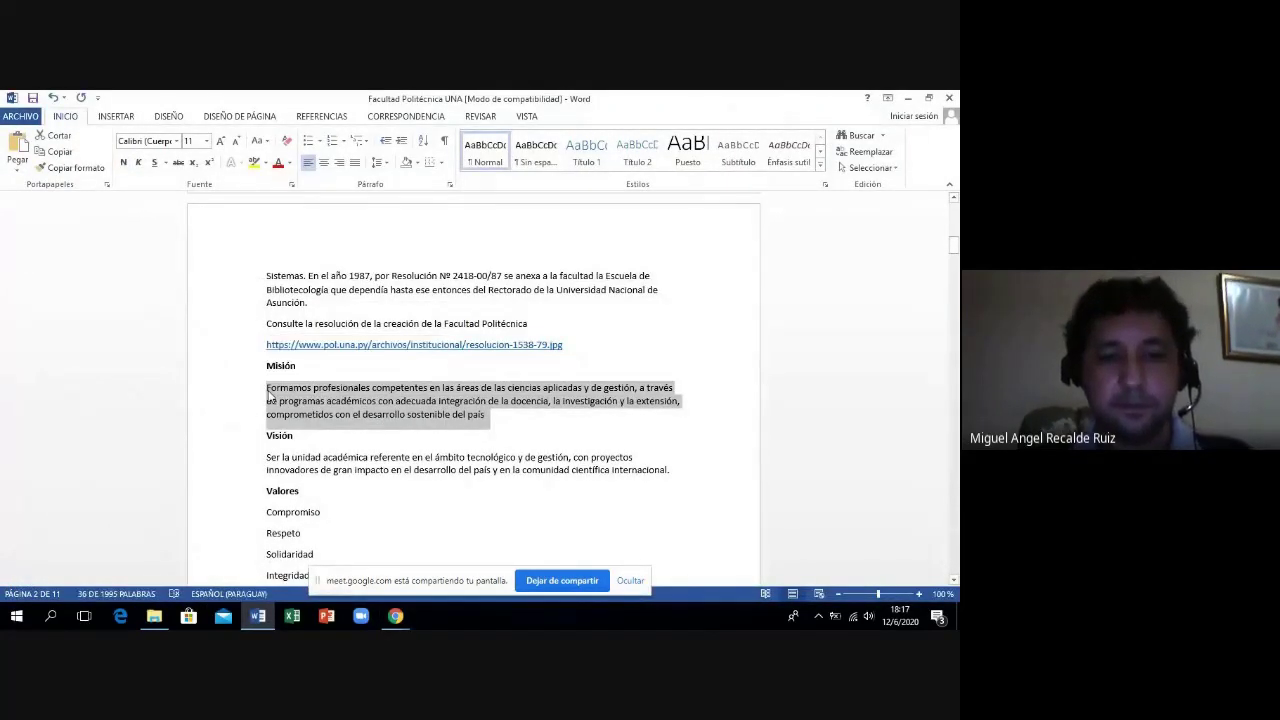
{"action": "mouse_move", "coordinate": [396, 622]}
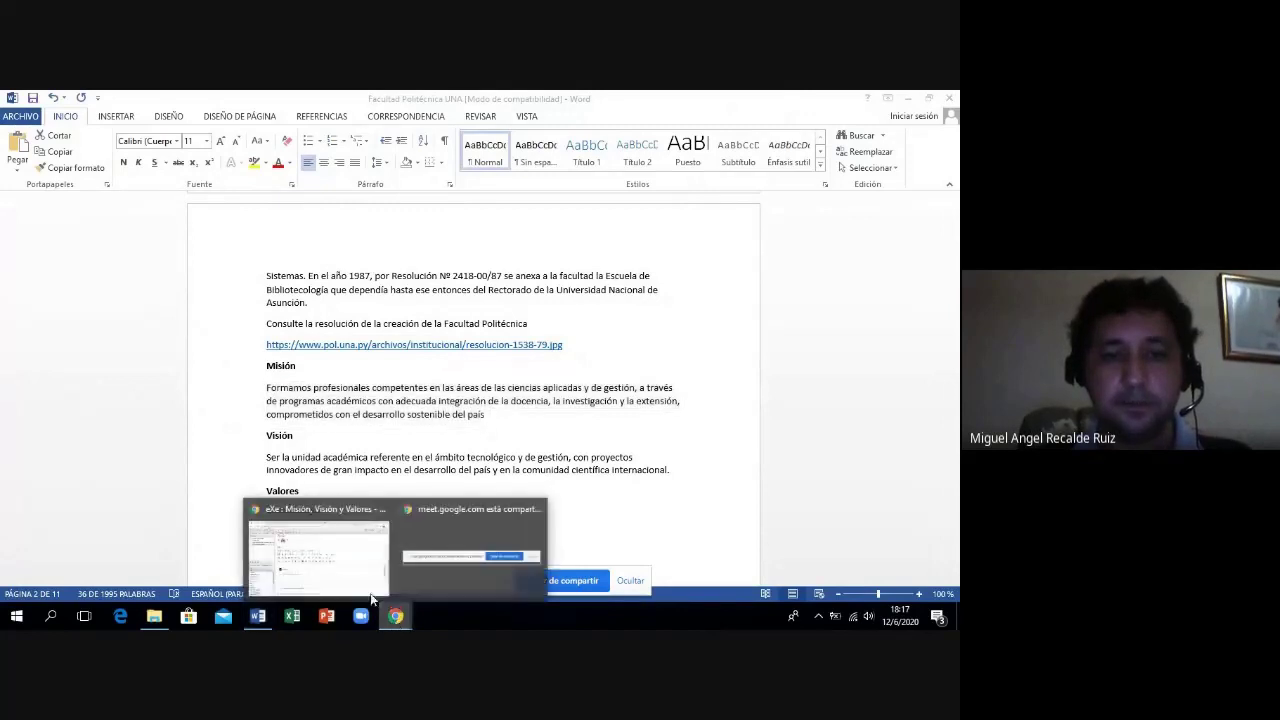
{"action": "left_click", "coordinate": [338, 565]}
{"action": "left_click_drag", "start_coordinate": [341, 450], "coordinate": [234, 443]}
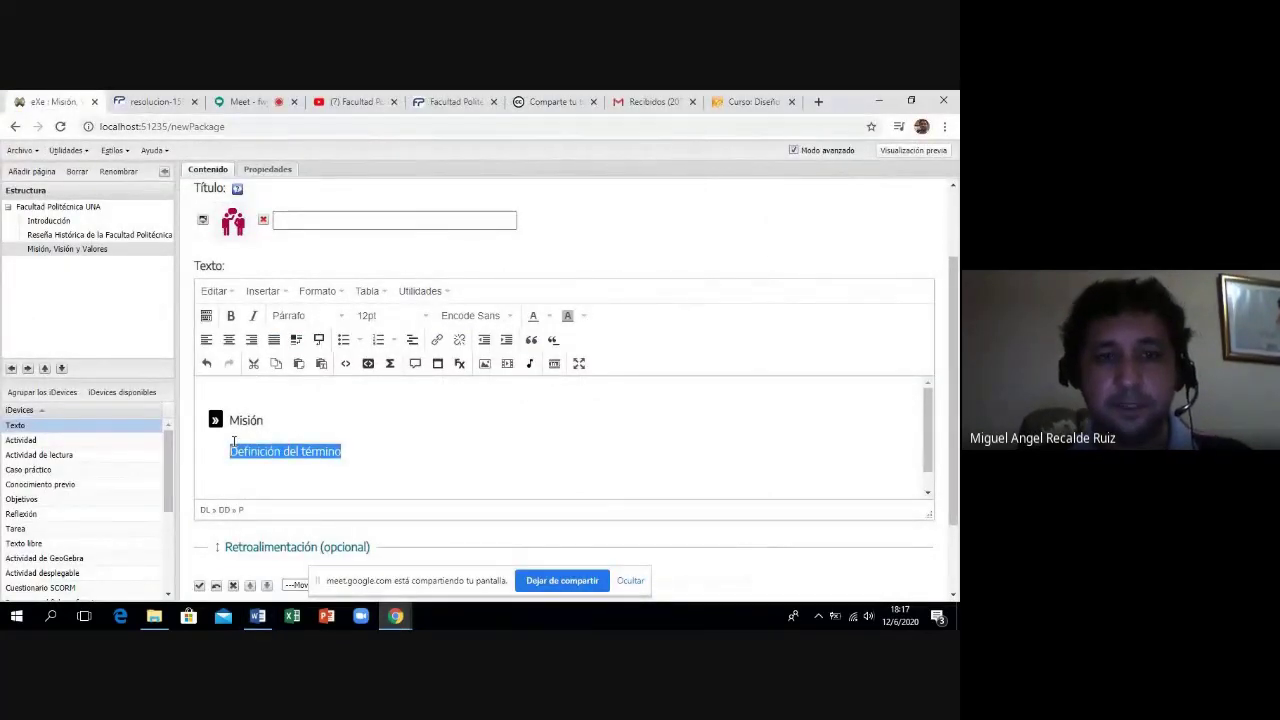
{"action": "key", "text": "ctrl+v"}
{"action": "scroll", "coordinate": [569, 492], "scroll_direction": "down", "scroll_amount": 1}
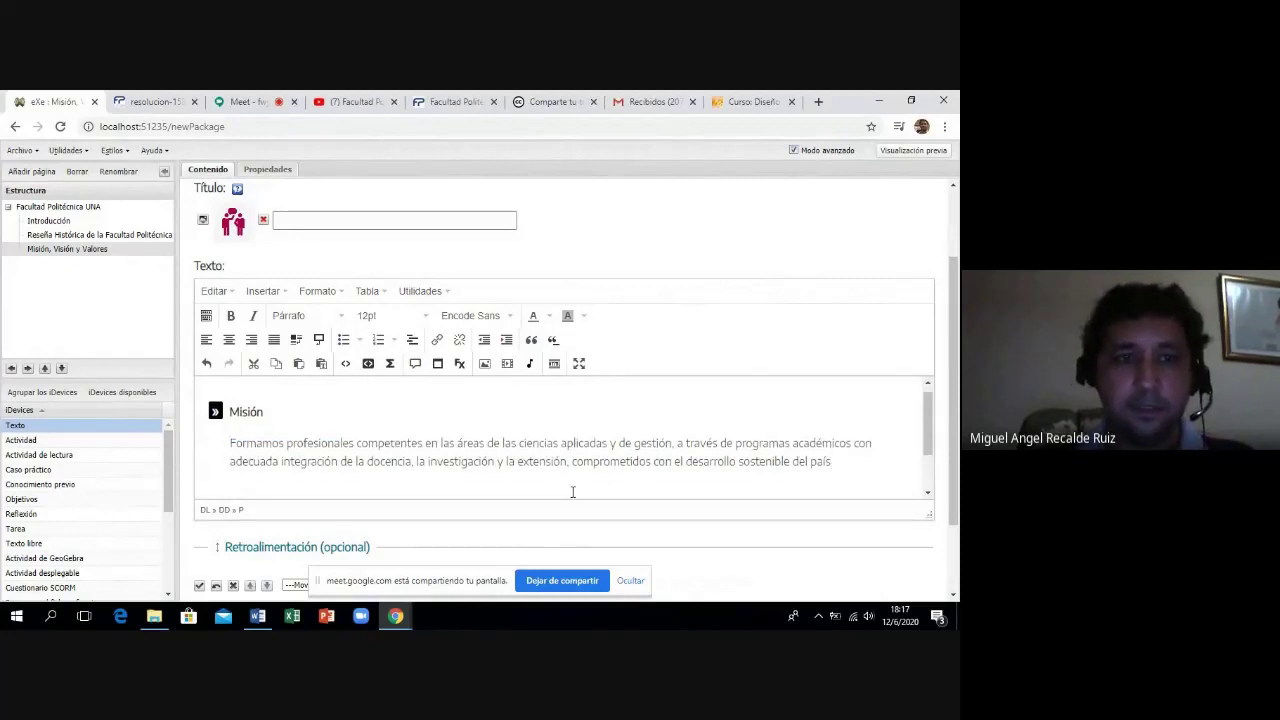
Add a second term to the definition list and name it "Visión".
{"action": "left_click", "coordinate": [411, 343]}
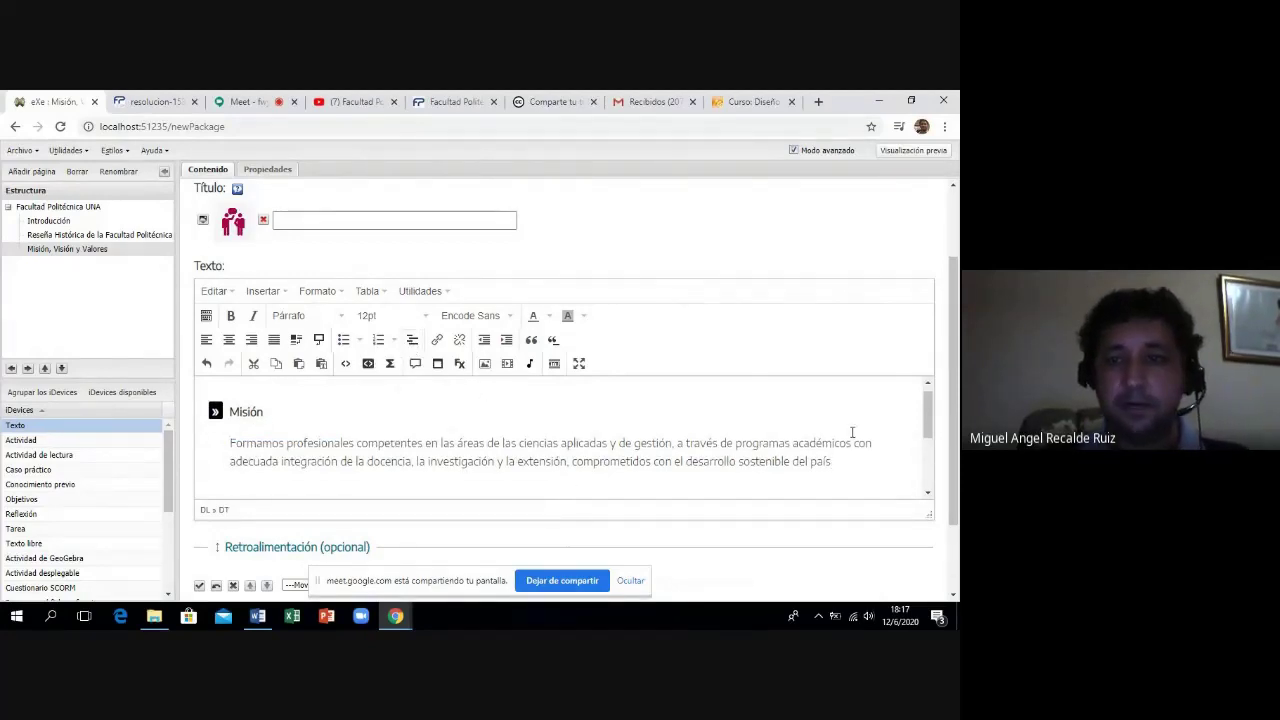
{"action": "scroll", "coordinate": [928, 496], "scroll_direction": "down", "scroll_amount": 1}
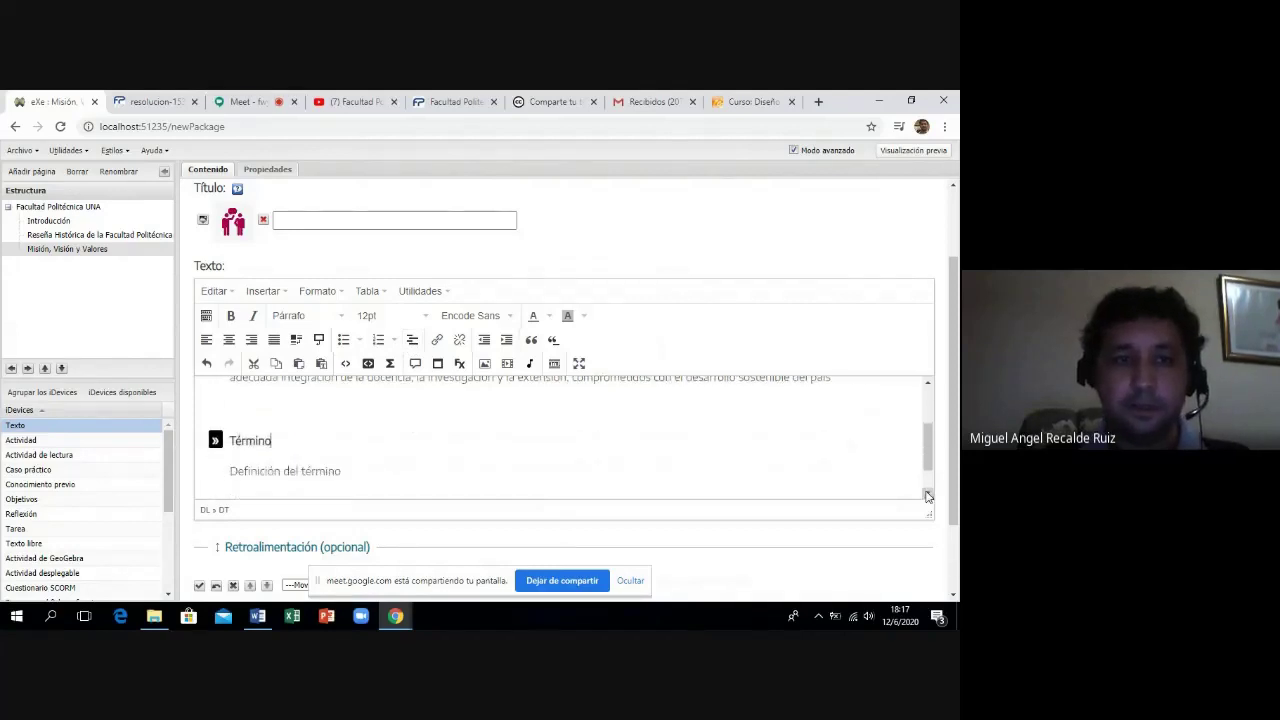
{"action": "key", "text": "BackSpace"}
{"action": "key", "text": "BackSpace"}
{"action": "key", "text": "BackSpace"}
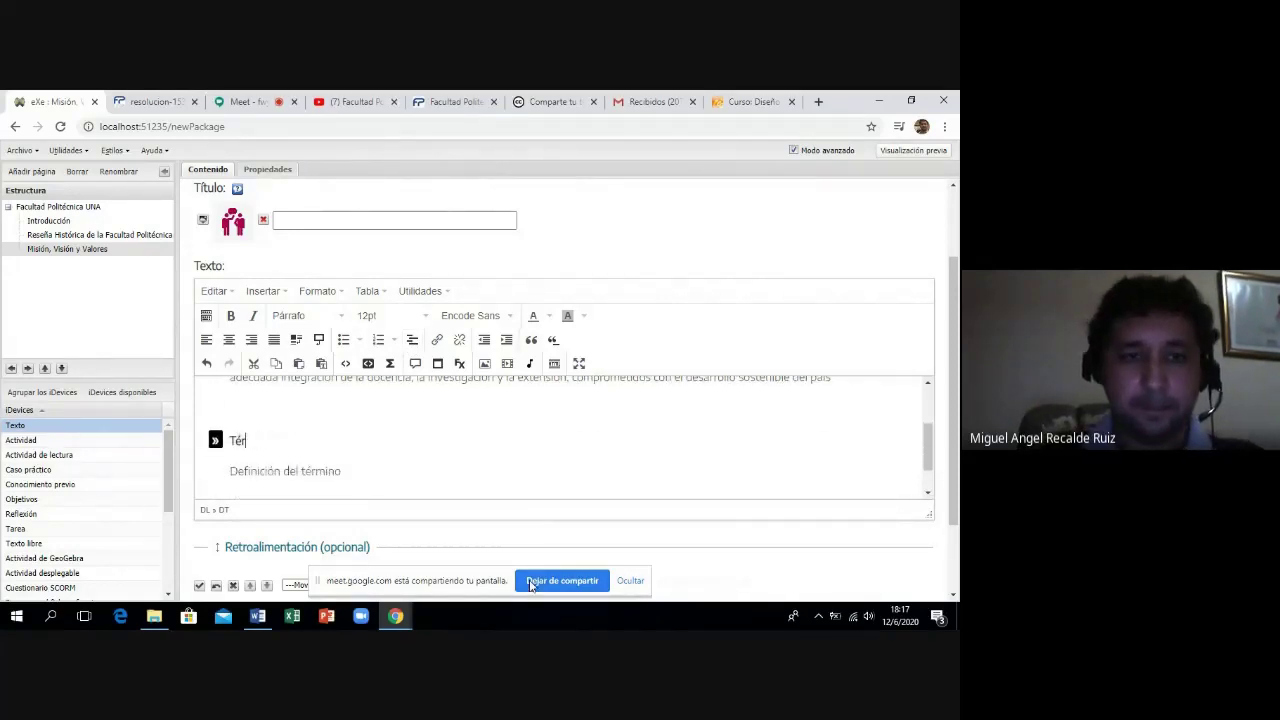
{"action": "type", "text": "Visión"}
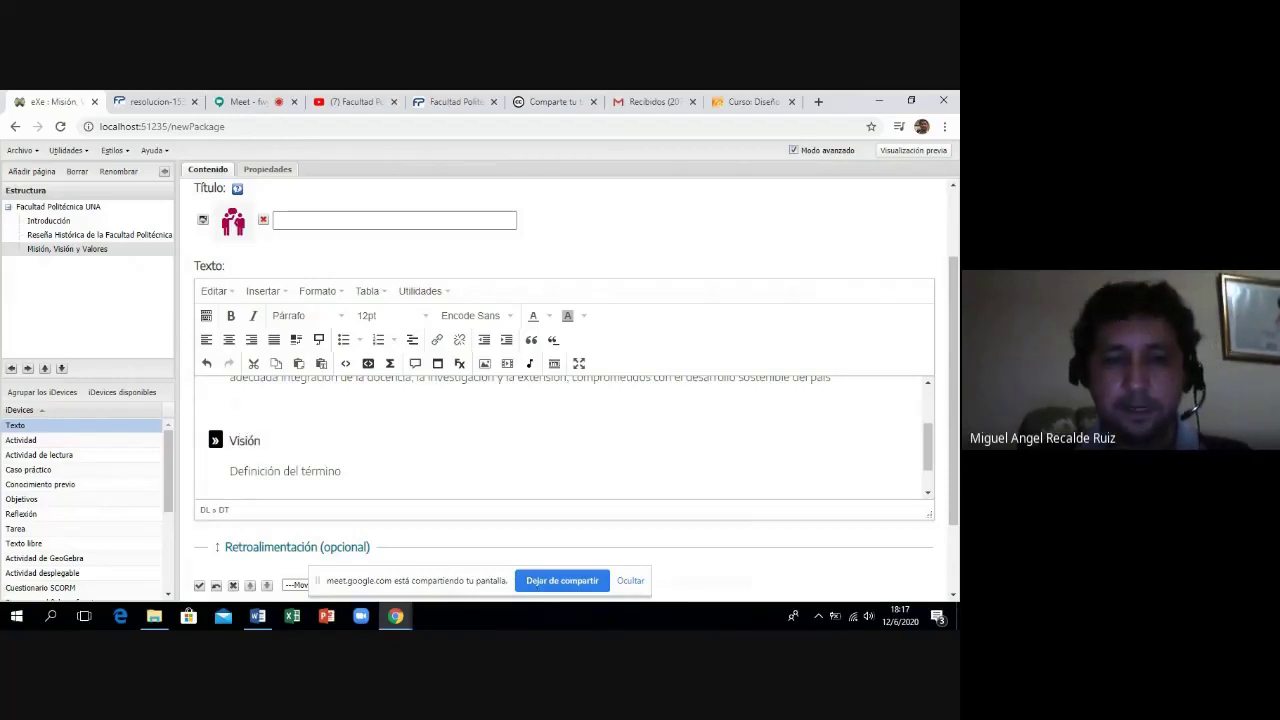
Replace the placeholder definition under "Visión" with the vision paragraph copied from Word, followed by a line break.
{"action": "left_click", "coordinate": [258, 615]}
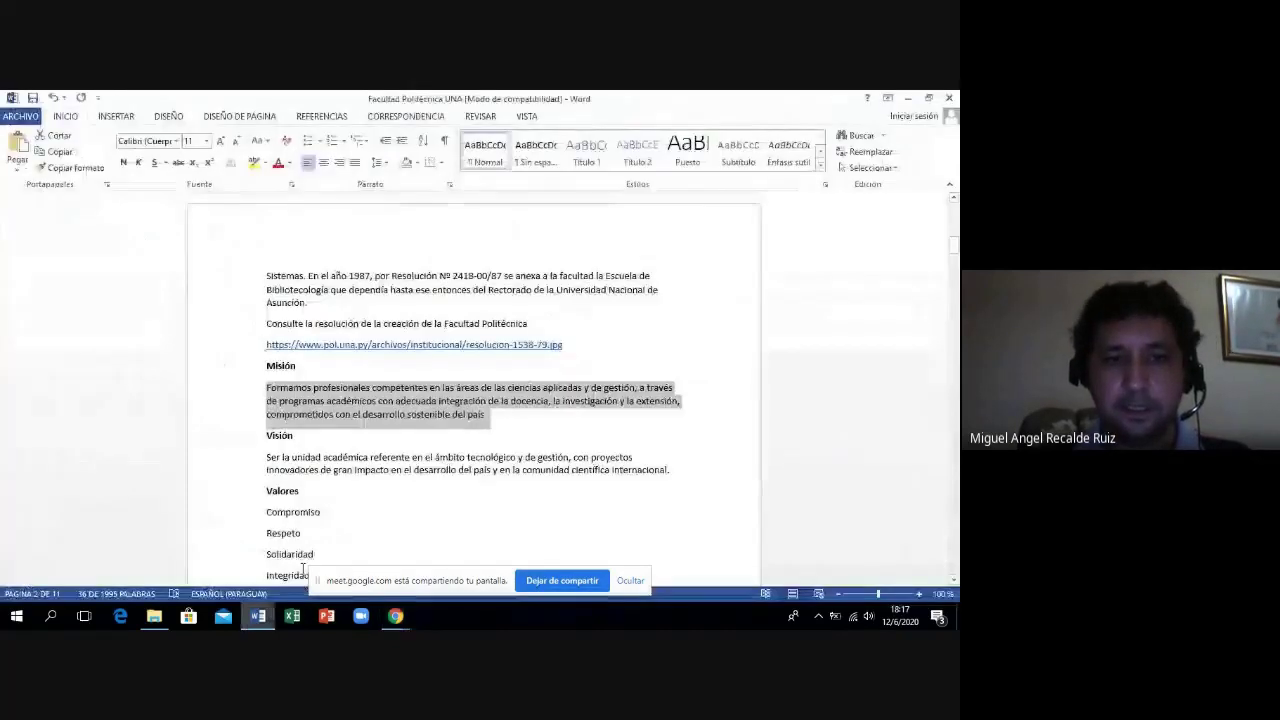
{"action": "left_click", "coordinate": [378, 479]}
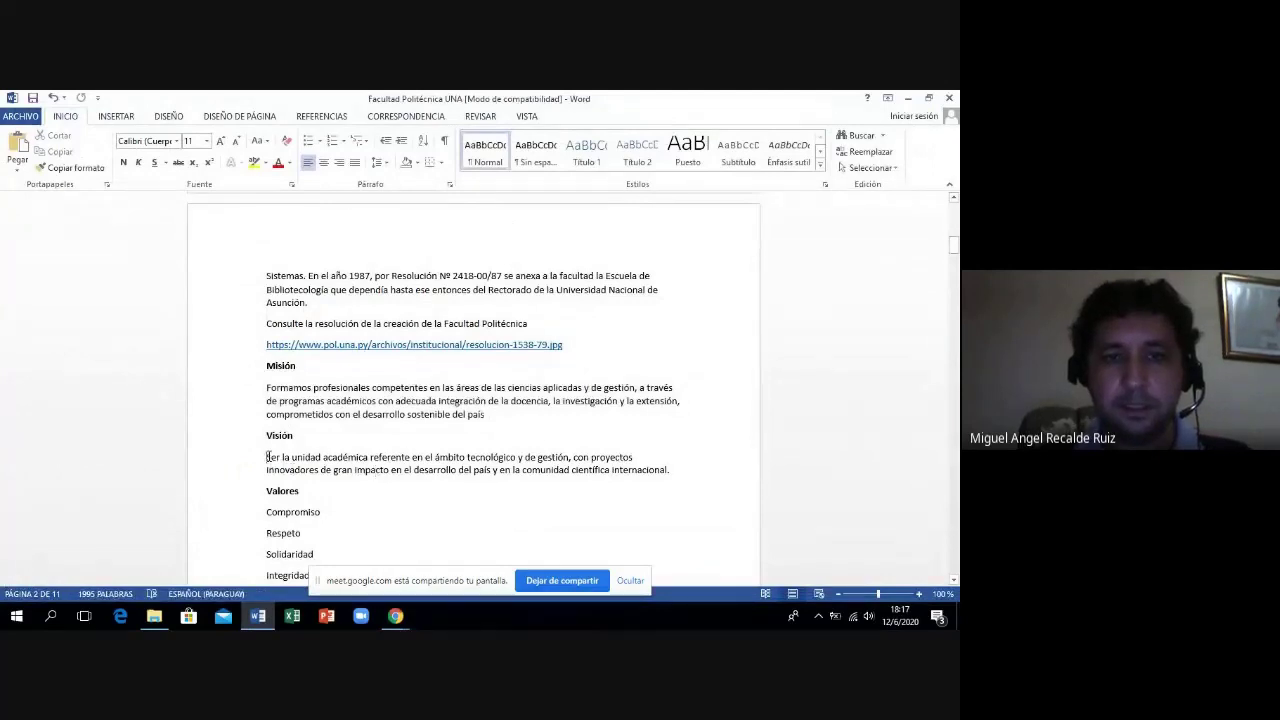
{"action": "left_click_drag", "start_coordinate": [266, 457], "coordinate": [675, 474]}
{"action": "key", "text": "ctrl+c"}
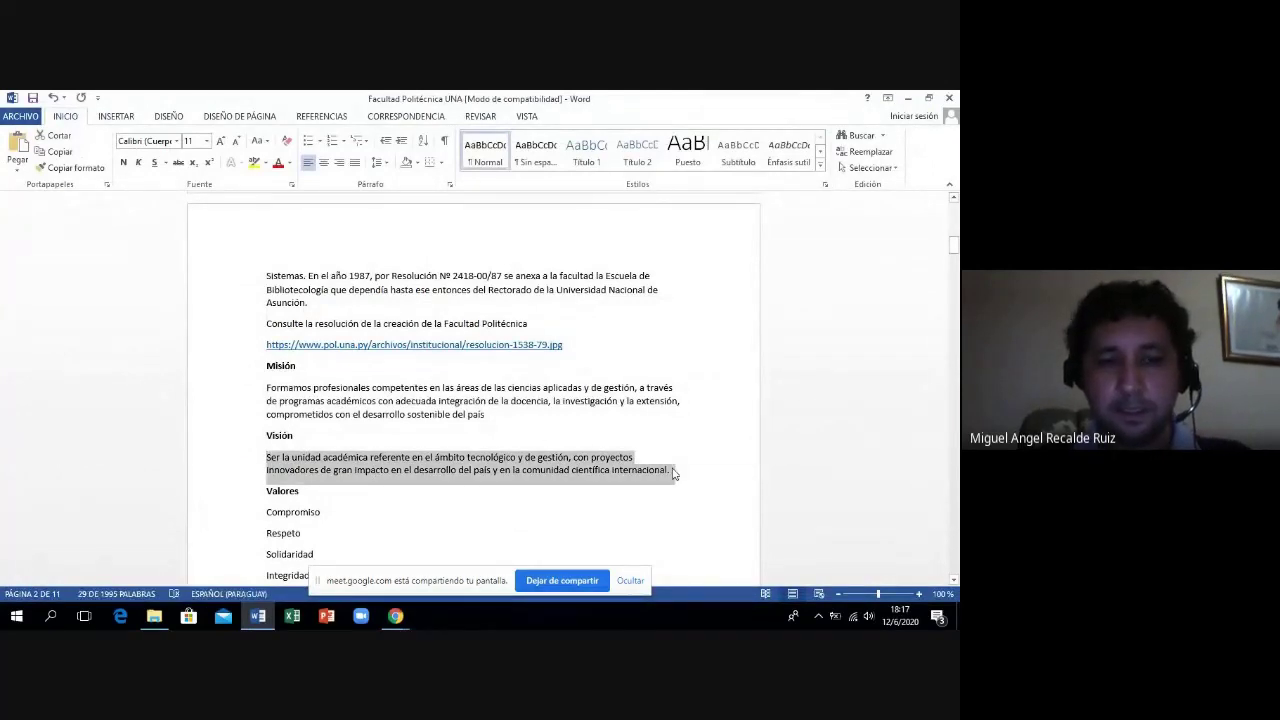
{"action": "left_click", "coordinate": [395, 615]}
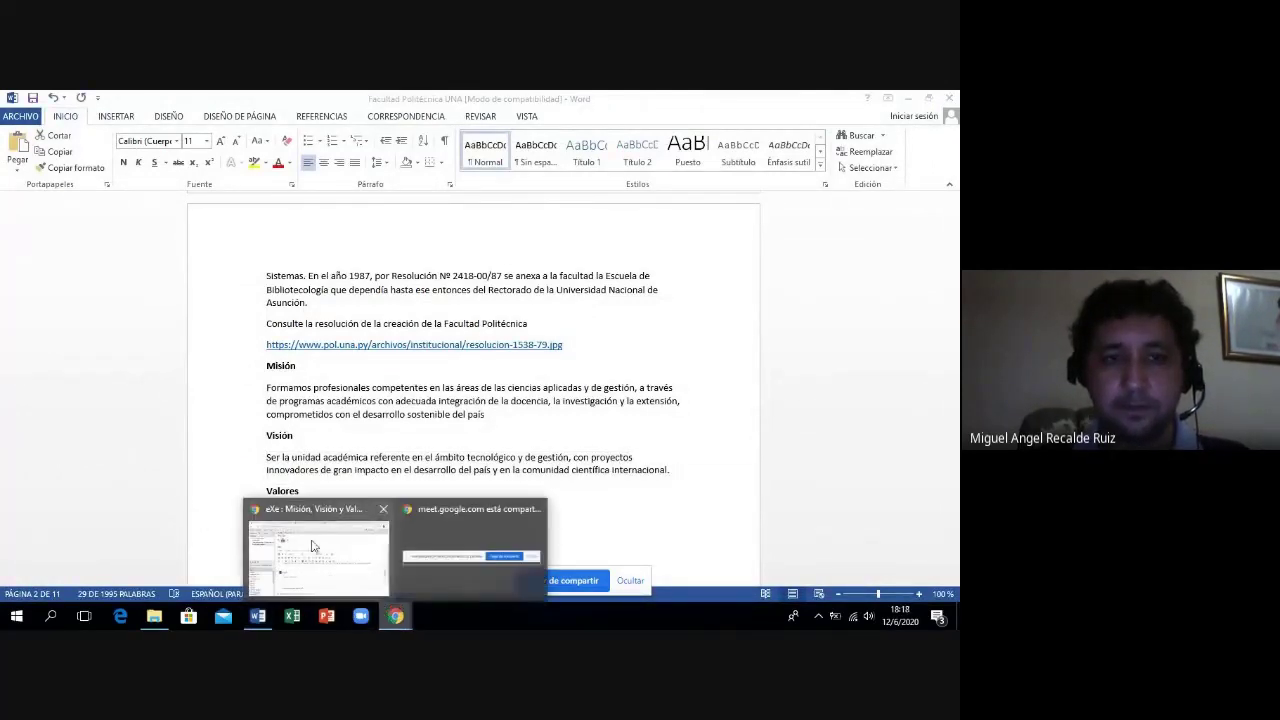
{"action": "left_click", "coordinate": [310, 546]}
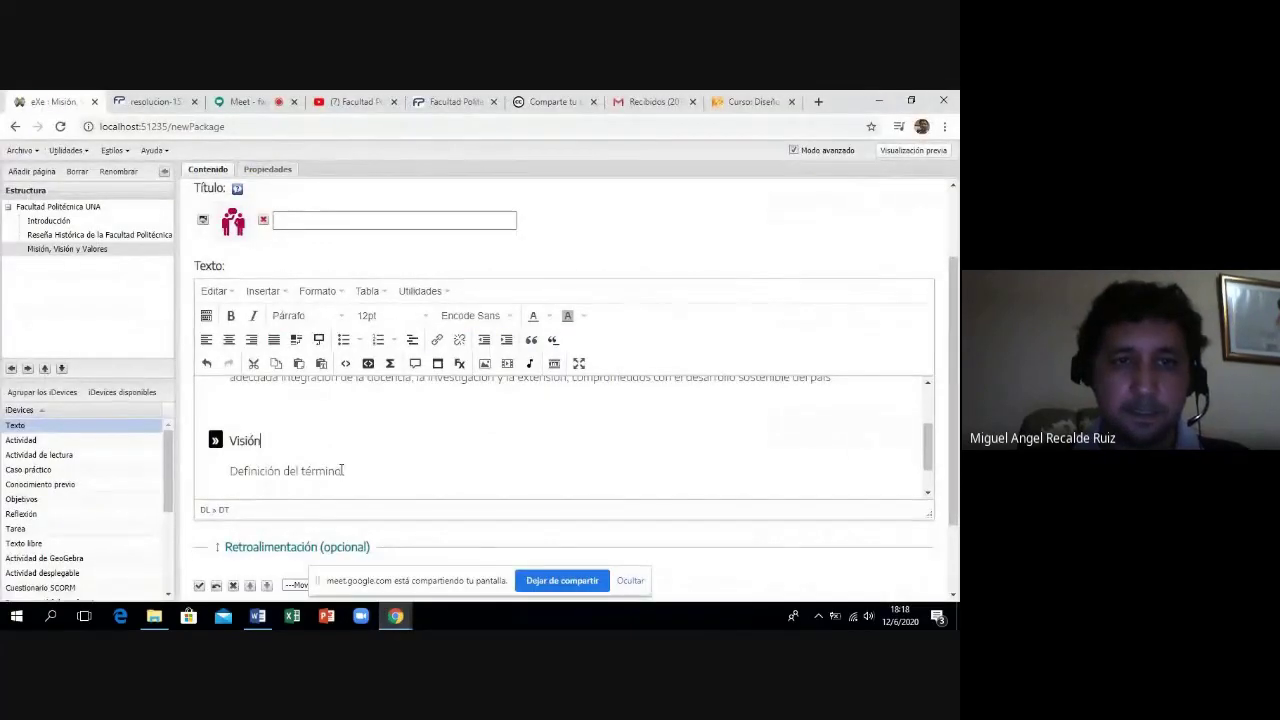
{"action": "left_click_drag", "start_coordinate": [342, 471], "coordinate": [230, 467]}
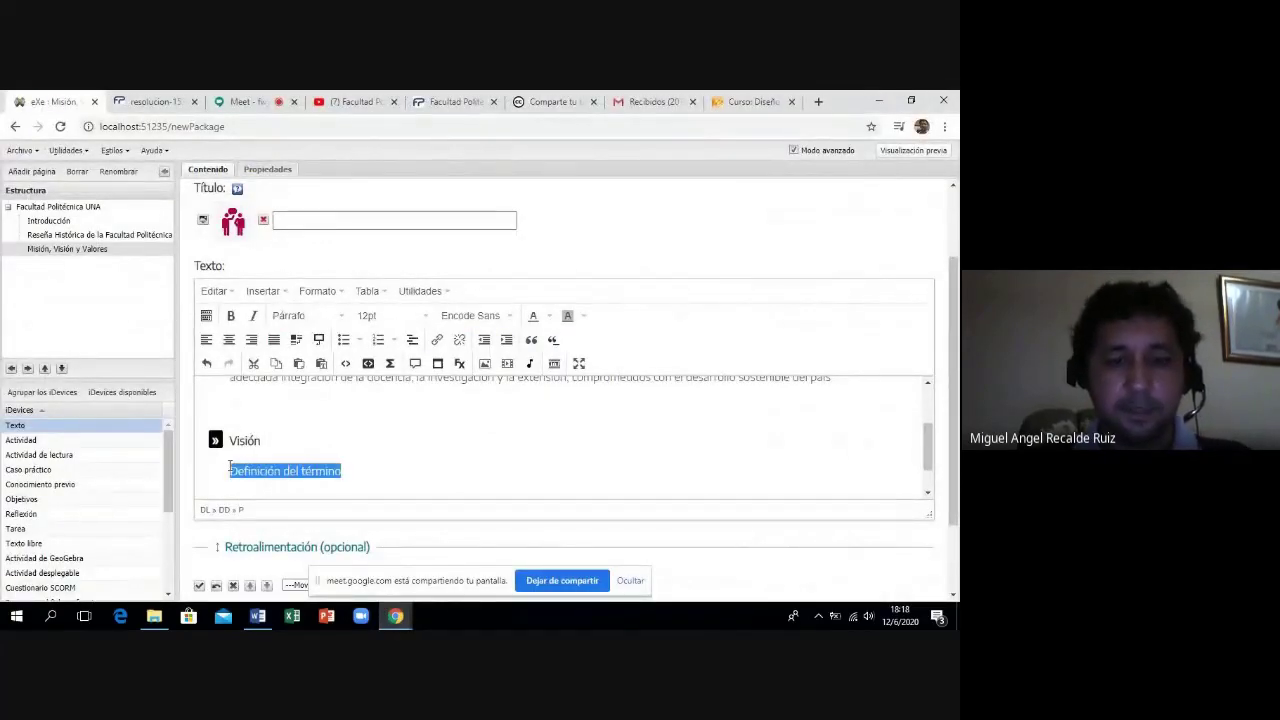
{"action": "key", "text": "ctrl+v"}
{"action": "key", "text": "Return"}
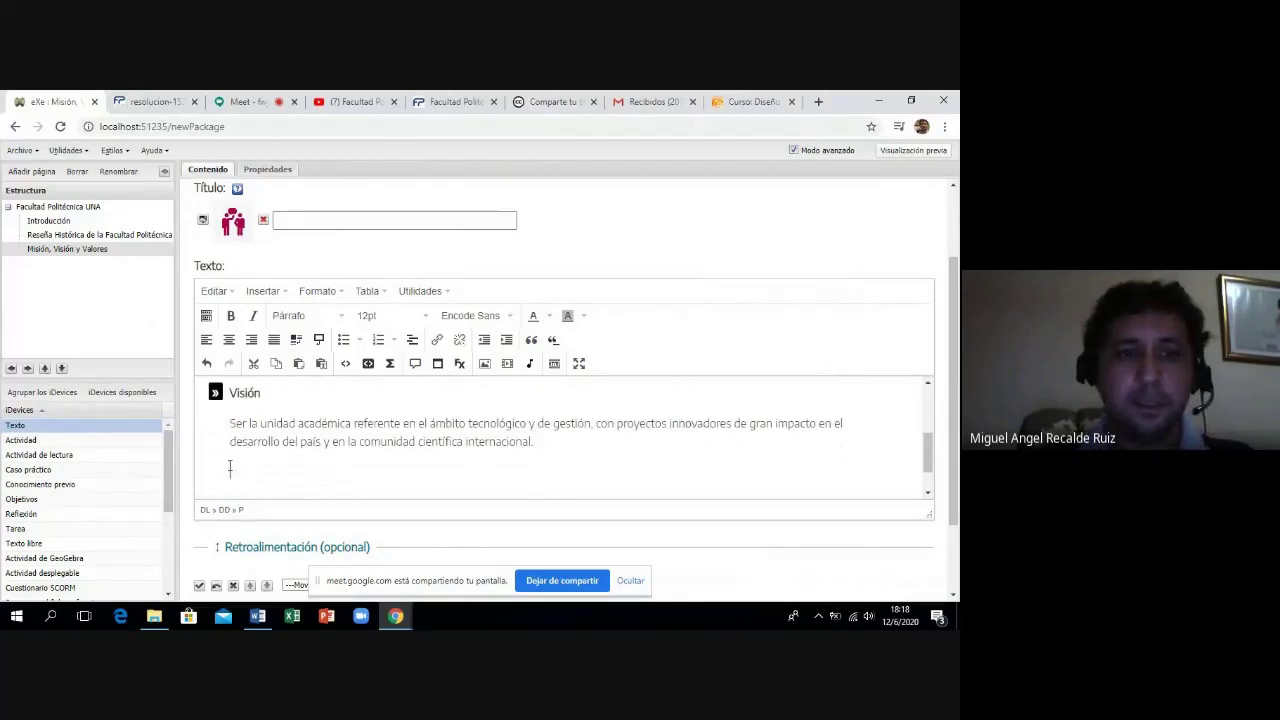
Add a third term named "Valores" and replace its placeholder definition with the six values, Compromiso to Transparencia, copied from Word.
{"action": "left_click", "coordinate": [411, 340]}
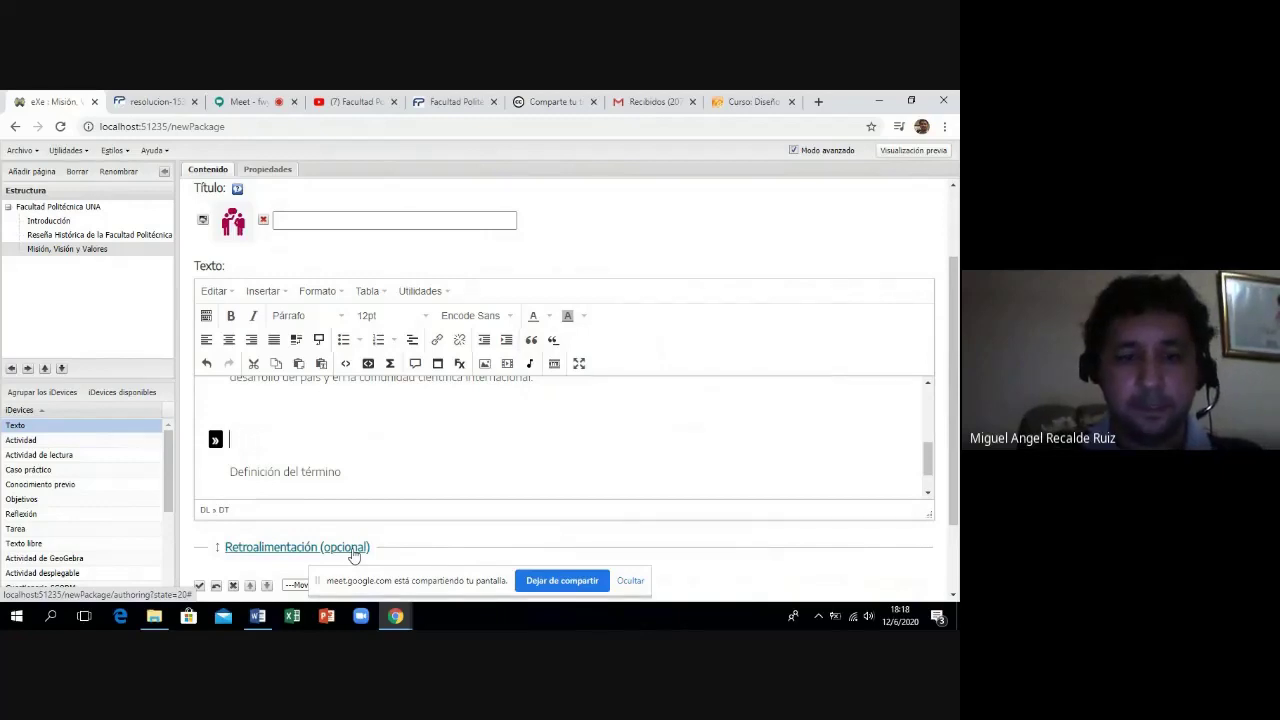
{"action": "type", "text": "Valores"}
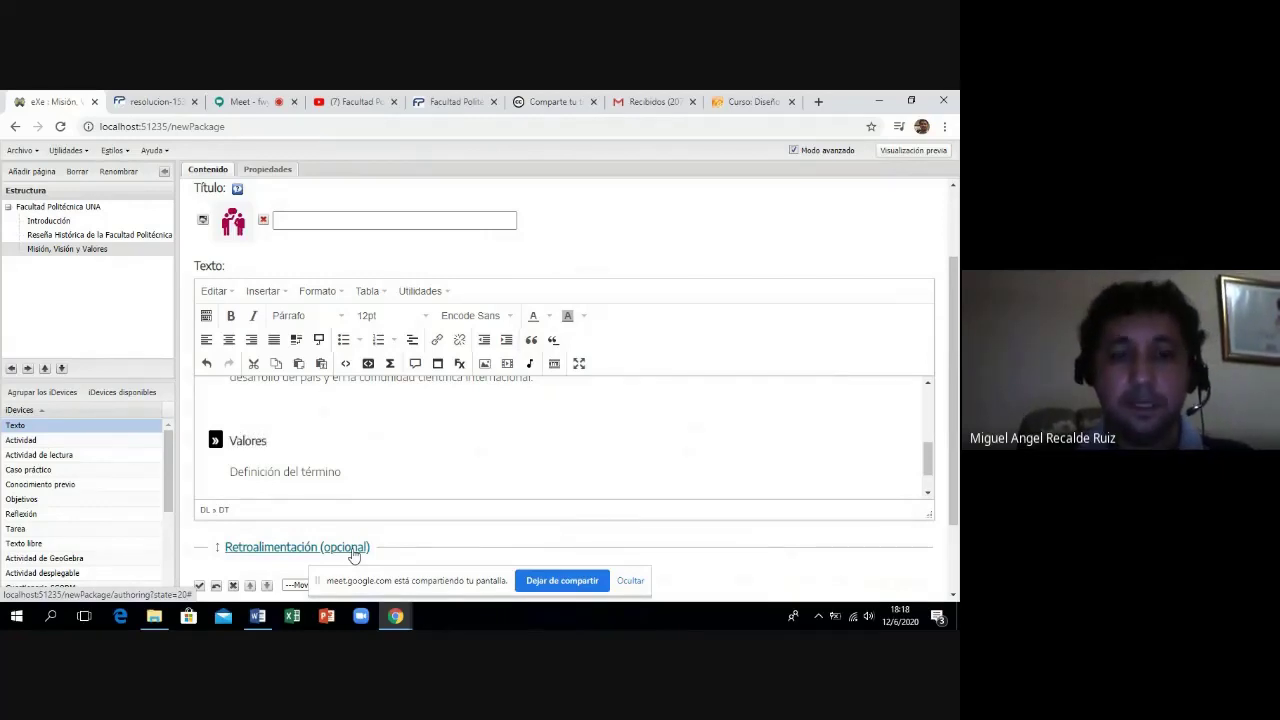
{"action": "left_click", "coordinate": [262, 619]}
{"action": "left_click", "coordinate": [320, 513]}
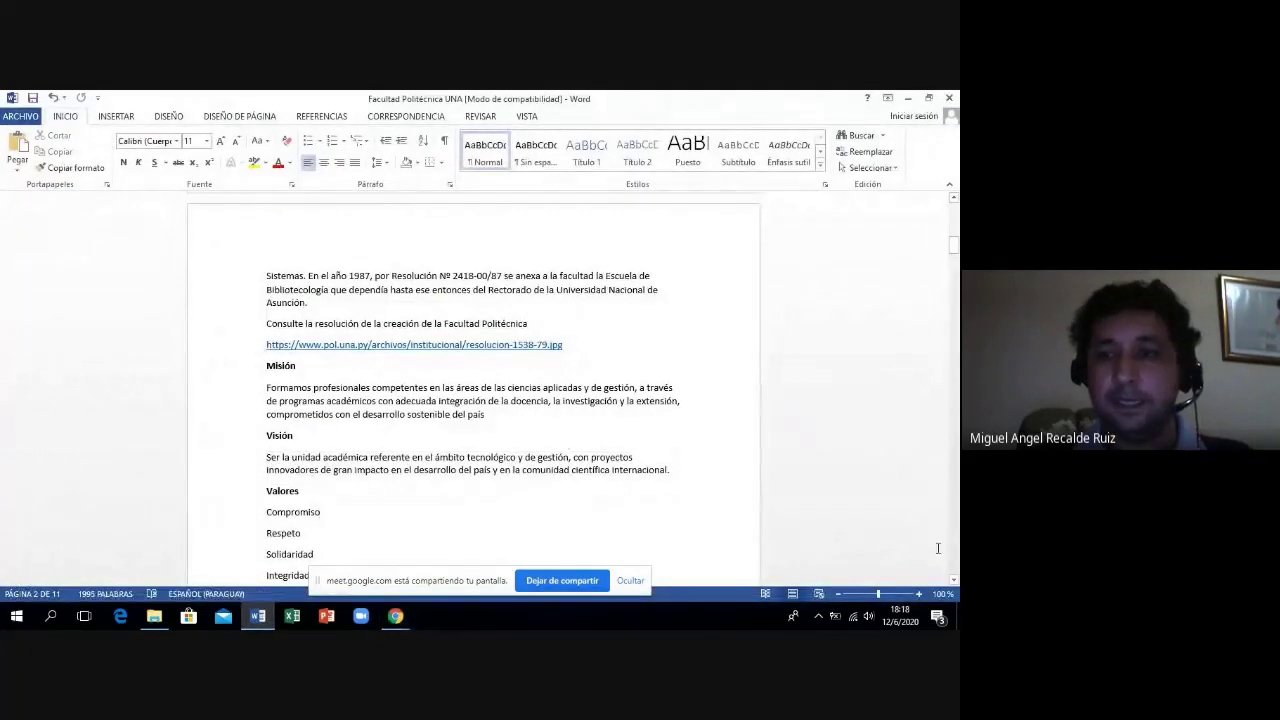
{"action": "scroll", "coordinate": [277, 418], "scroll_direction": "down", "scroll_amount": 3}
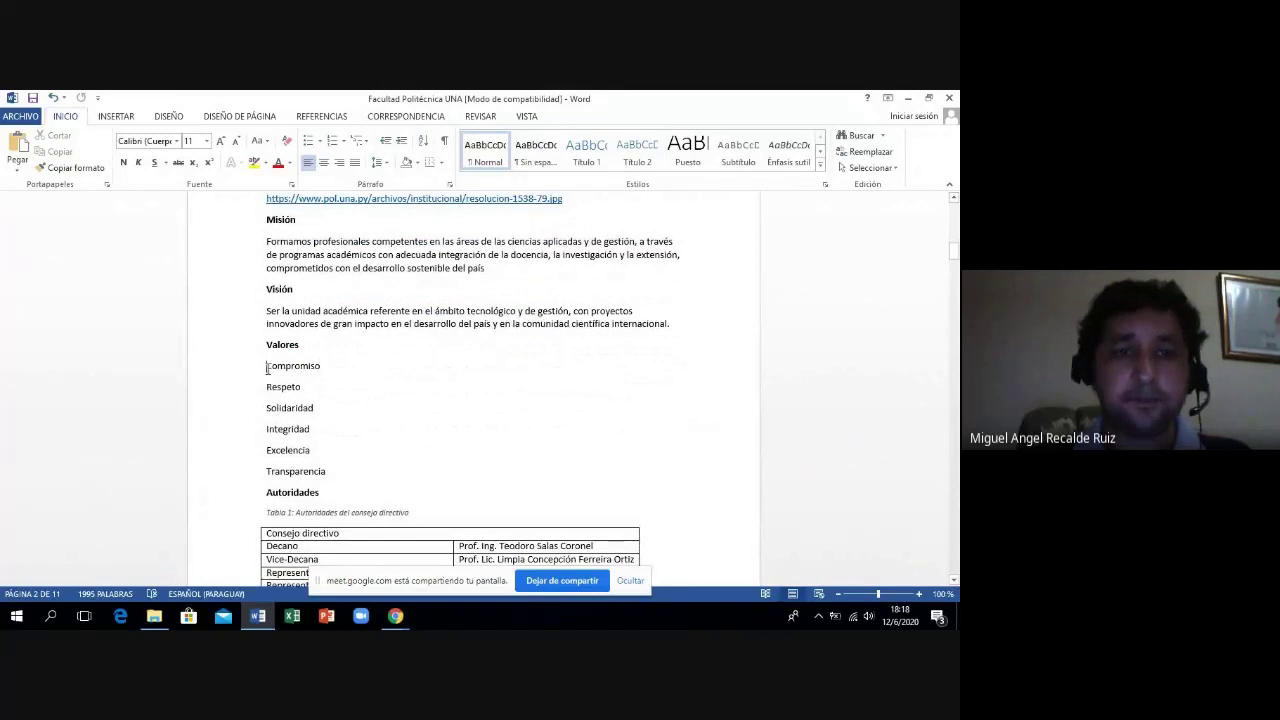
{"action": "left_click_drag", "start_coordinate": [268, 368], "coordinate": [328, 476]}
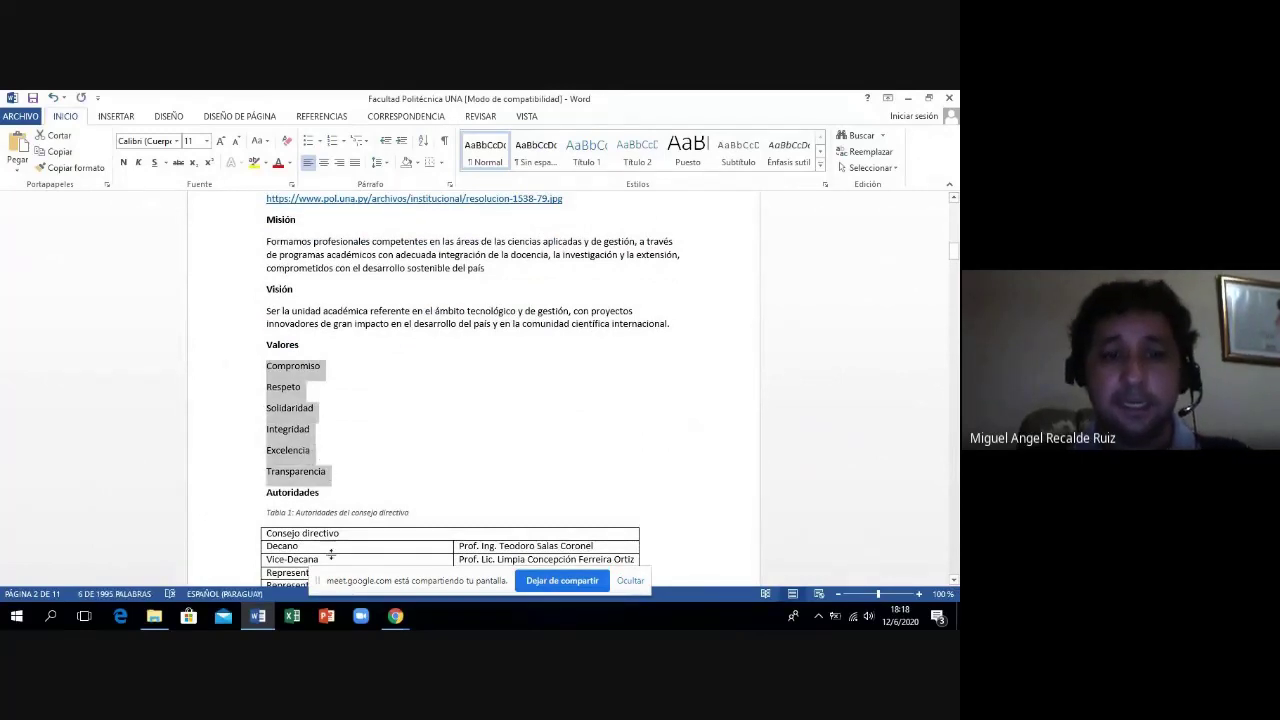
{"action": "left_click", "coordinate": [396, 616]}
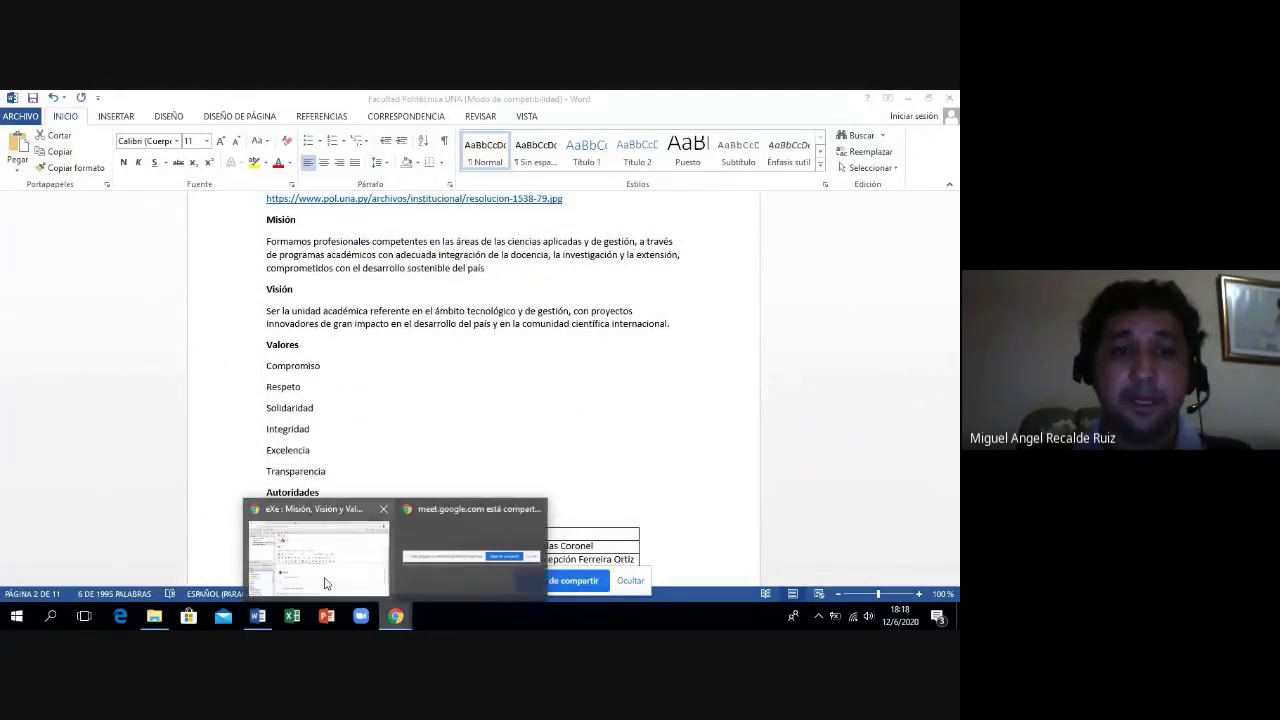
{"action": "left_click", "coordinate": [325, 584]}
{"action": "left_click_drag", "start_coordinate": [342, 472], "coordinate": [234, 472]}
{"action": "type", "text": "Solidaridad Integridad Excelencia Transparencia"}
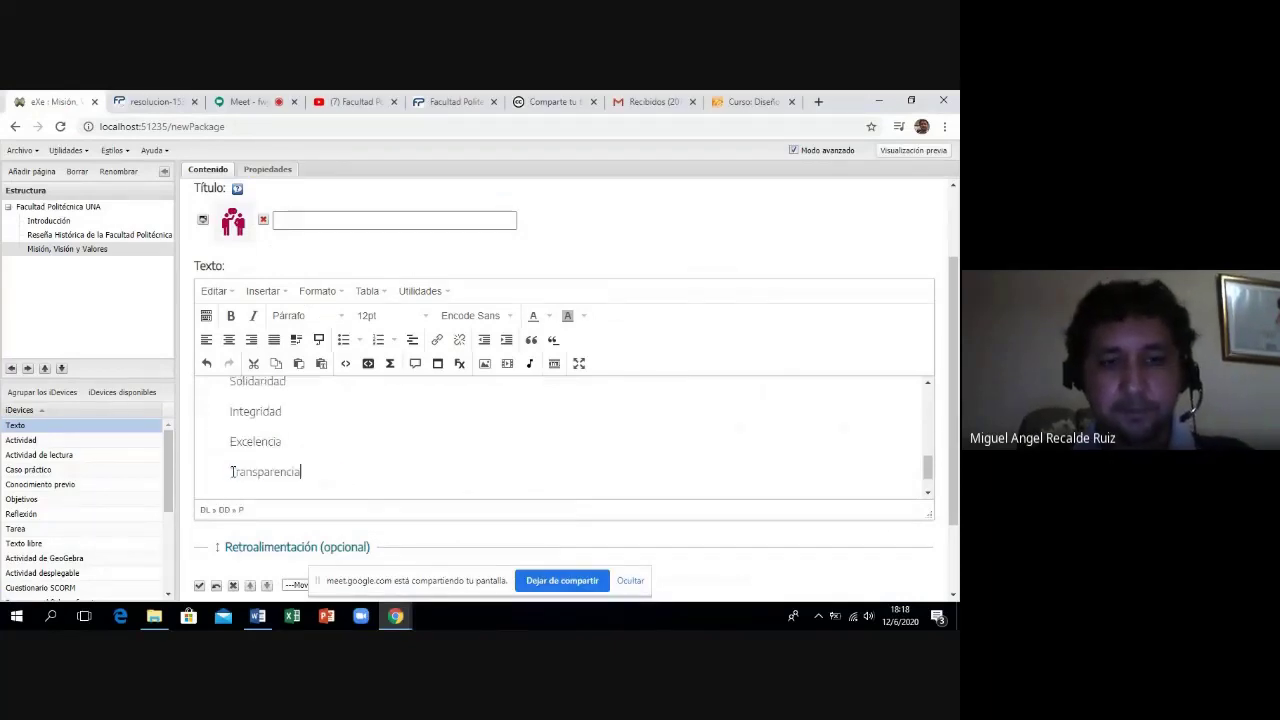
Apply bullet list formatting to the six values under "Valores" and save the text block.
{"action": "left_click_drag", "start_coordinate": [306, 471], "coordinate": [229, 436]}
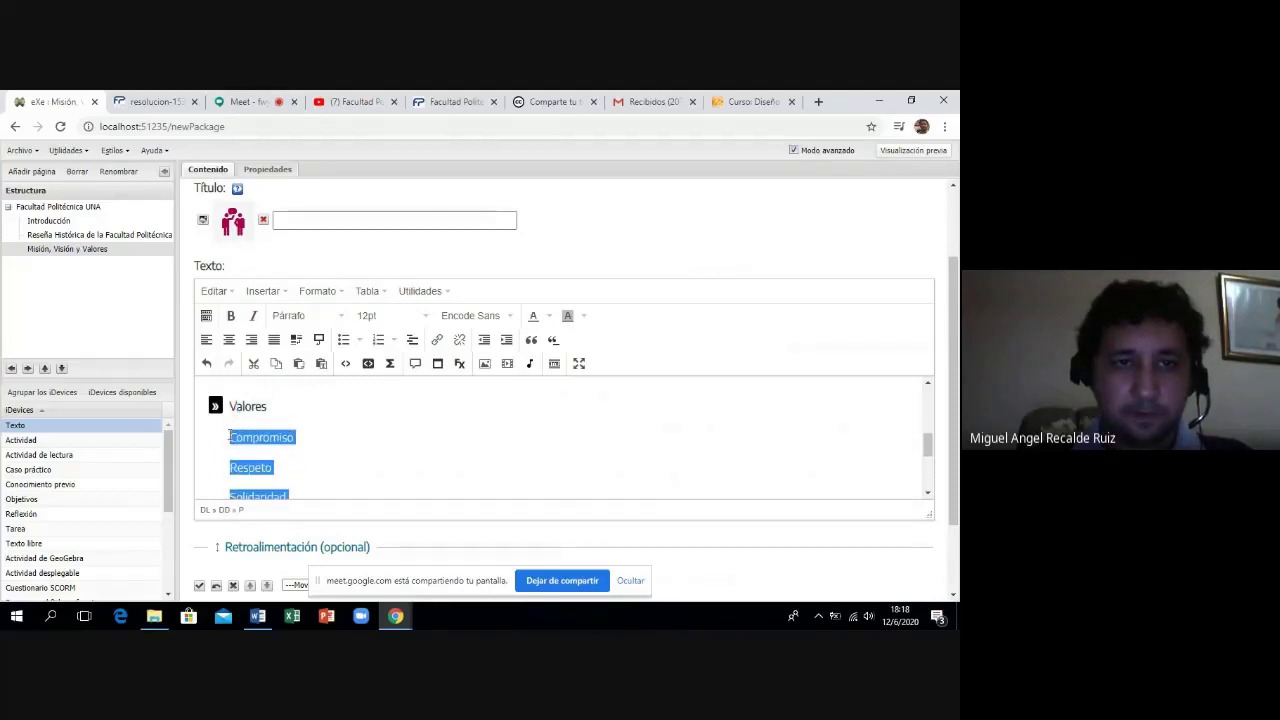
{"action": "left_click", "coordinate": [343, 339]}
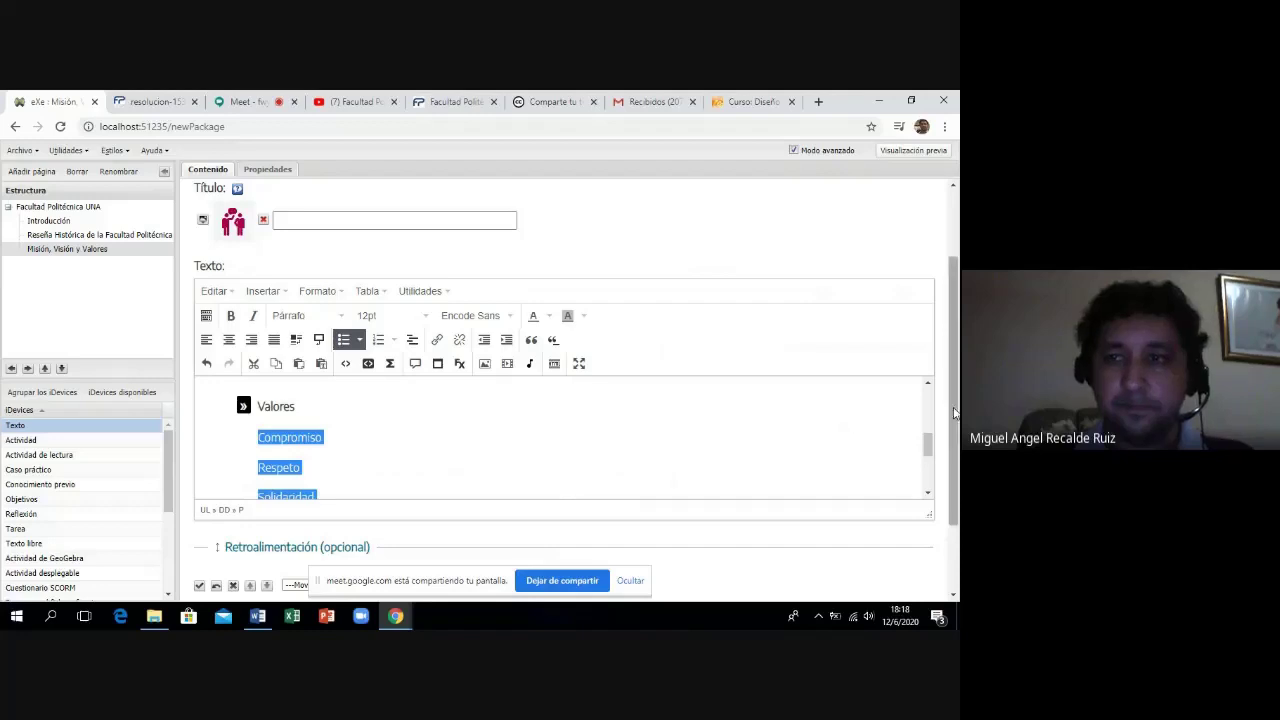
{"action": "left_click_drag", "start_coordinate": [955, 412], "coordinate": [934, 463]}
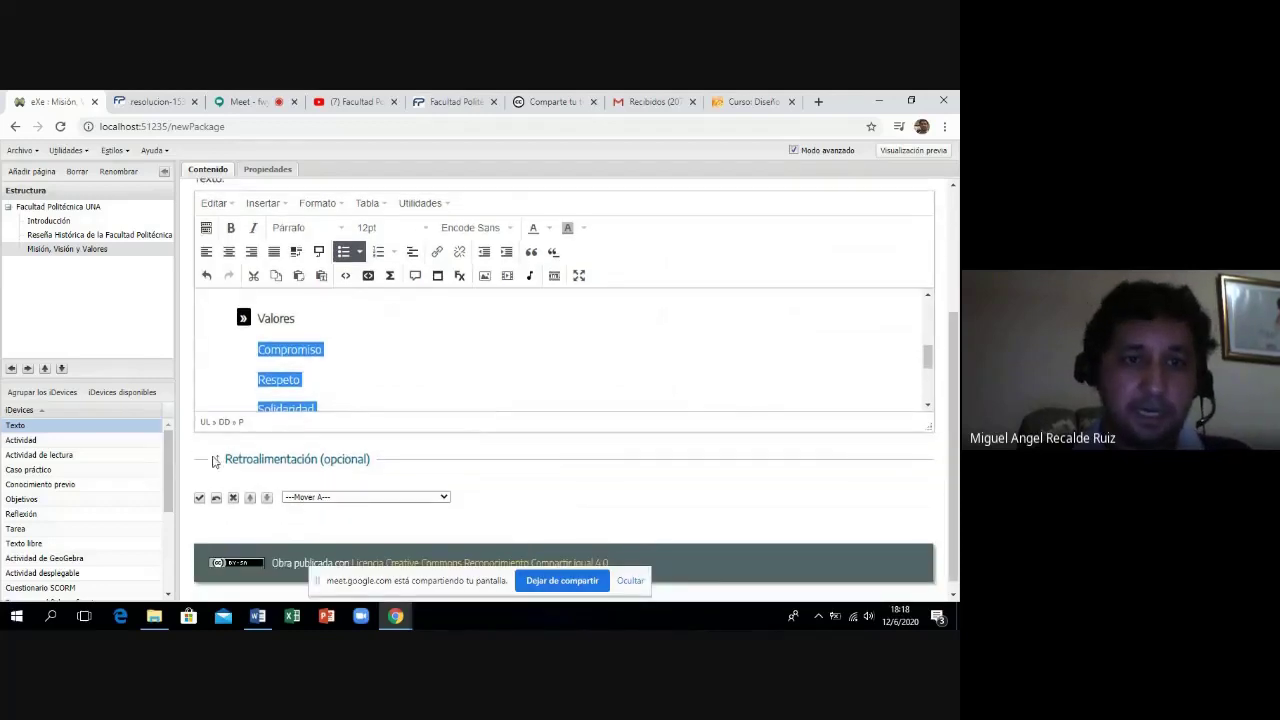
{"action": "left_click", "coordinate": [232, 462]}
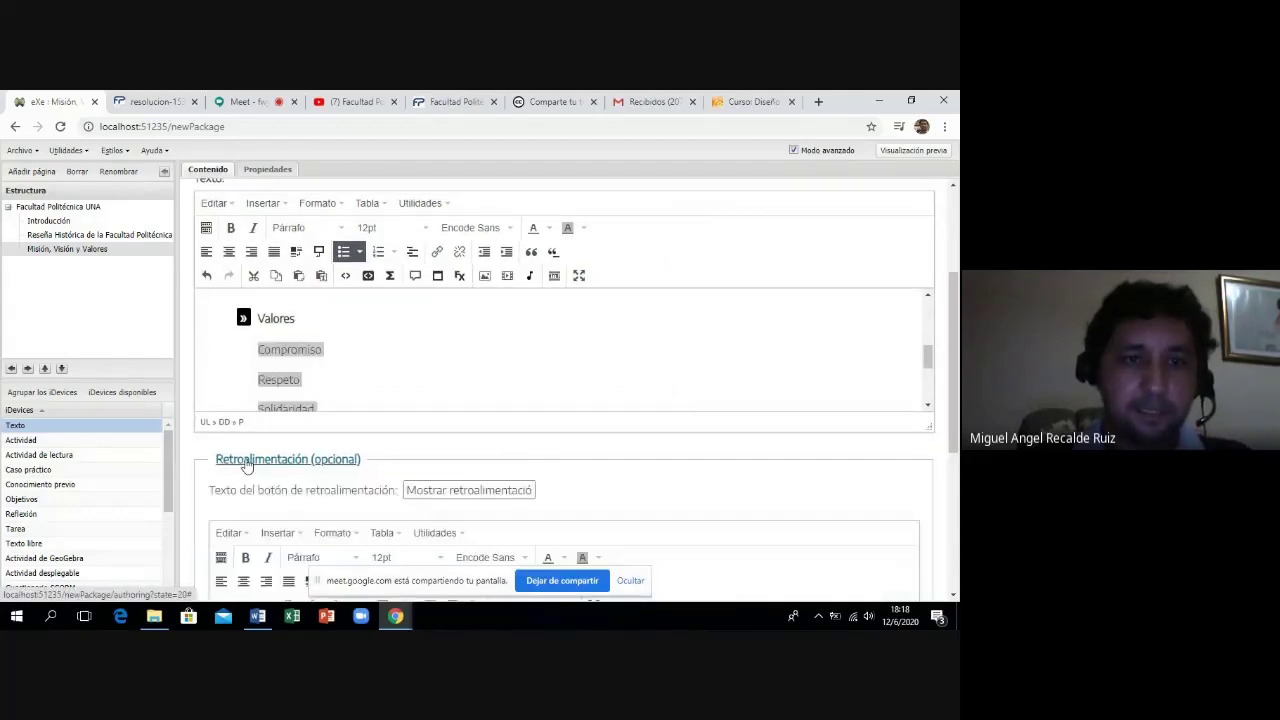
{"action": "left_click", "coordinate": [196, 503]}
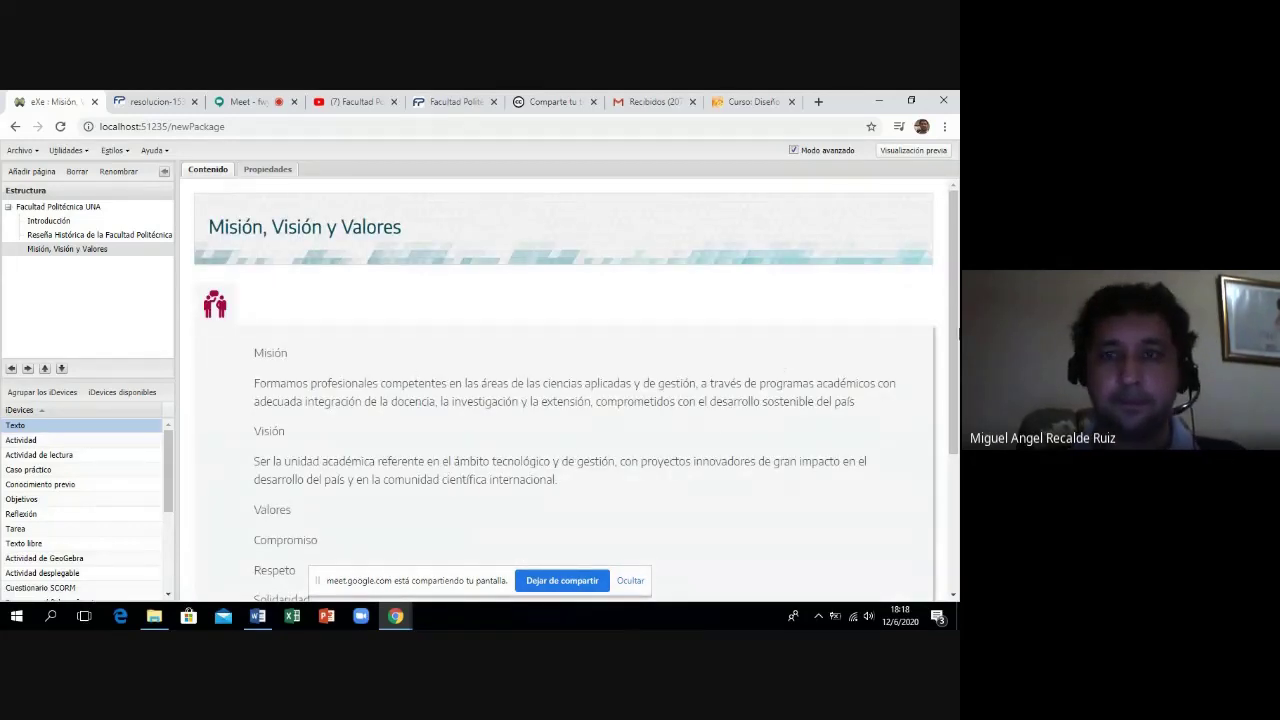
Review the saved page, reopen its text block for editing, set the title to "MVV" and save it.
{"action": "left_click_drag", "start_coordinate": [957, 335], "coordinate": [946, 448]}
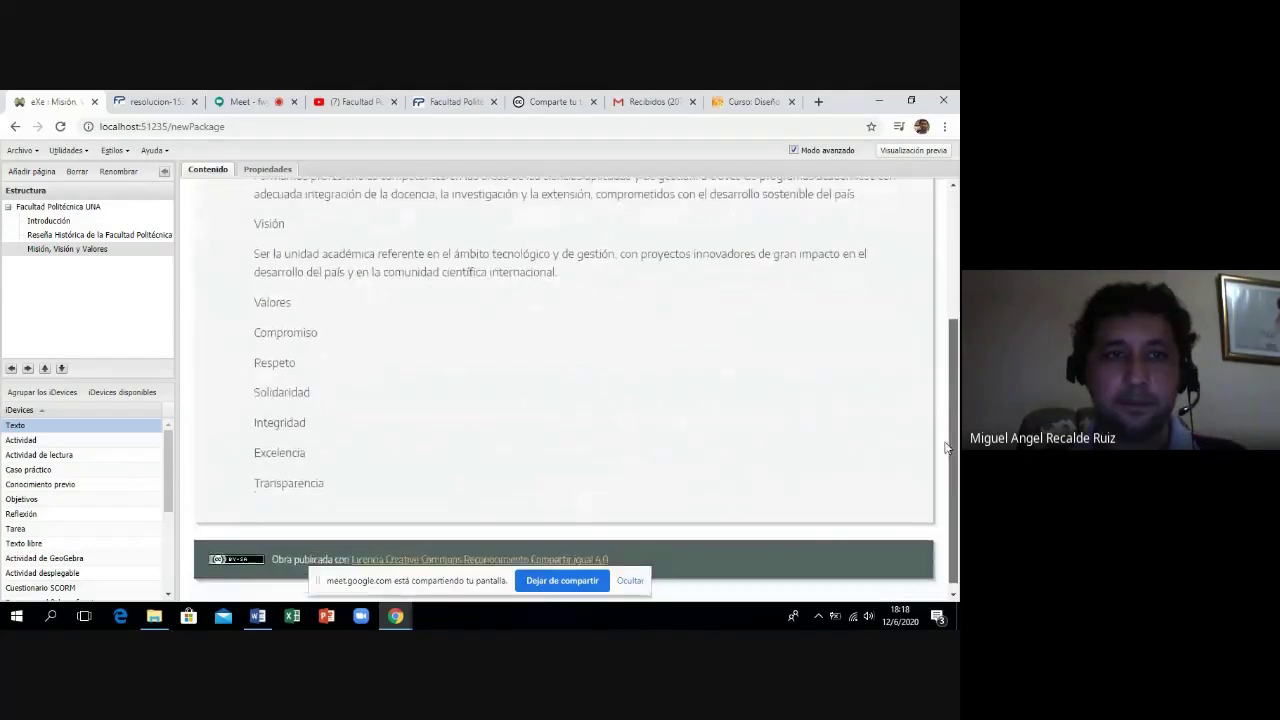
{"action": "scroll", "coordinate": [944, 456], "scroll_direction": "down", "scroll_amount": 3}
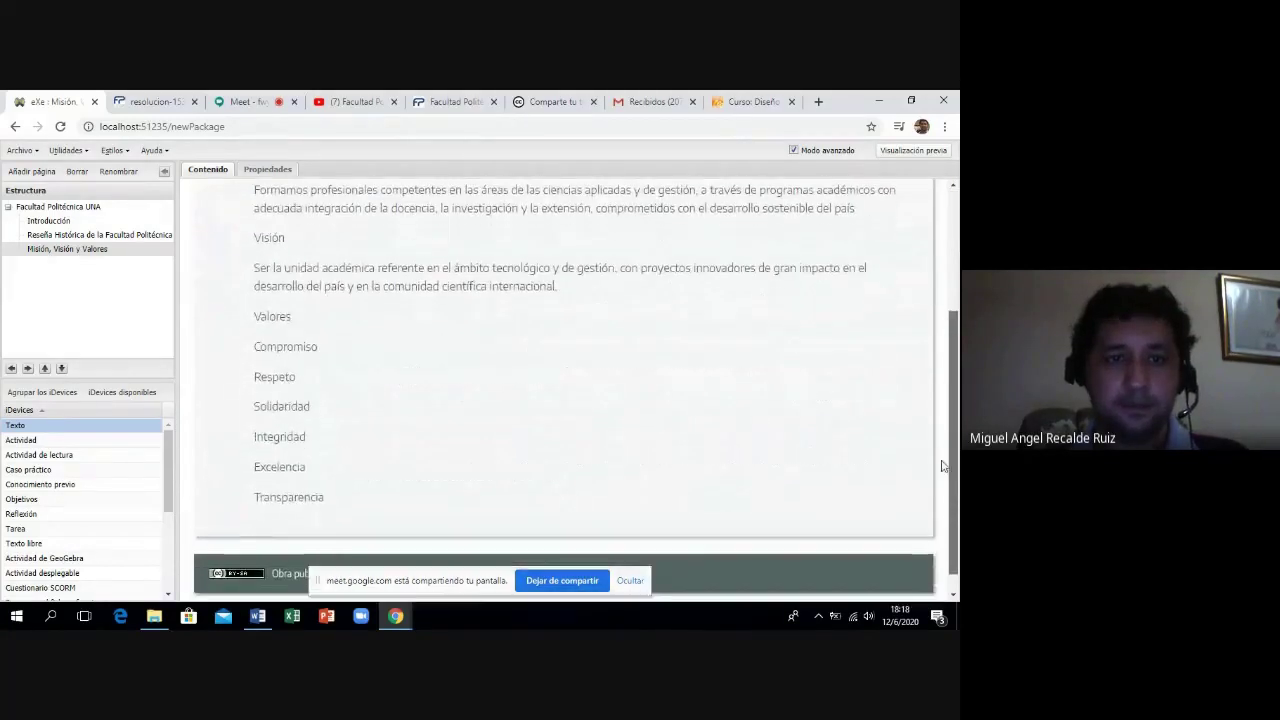
{"action": "left_click_drag", "start_coordinate": [948, 341], "coordinate": [928, 496]}
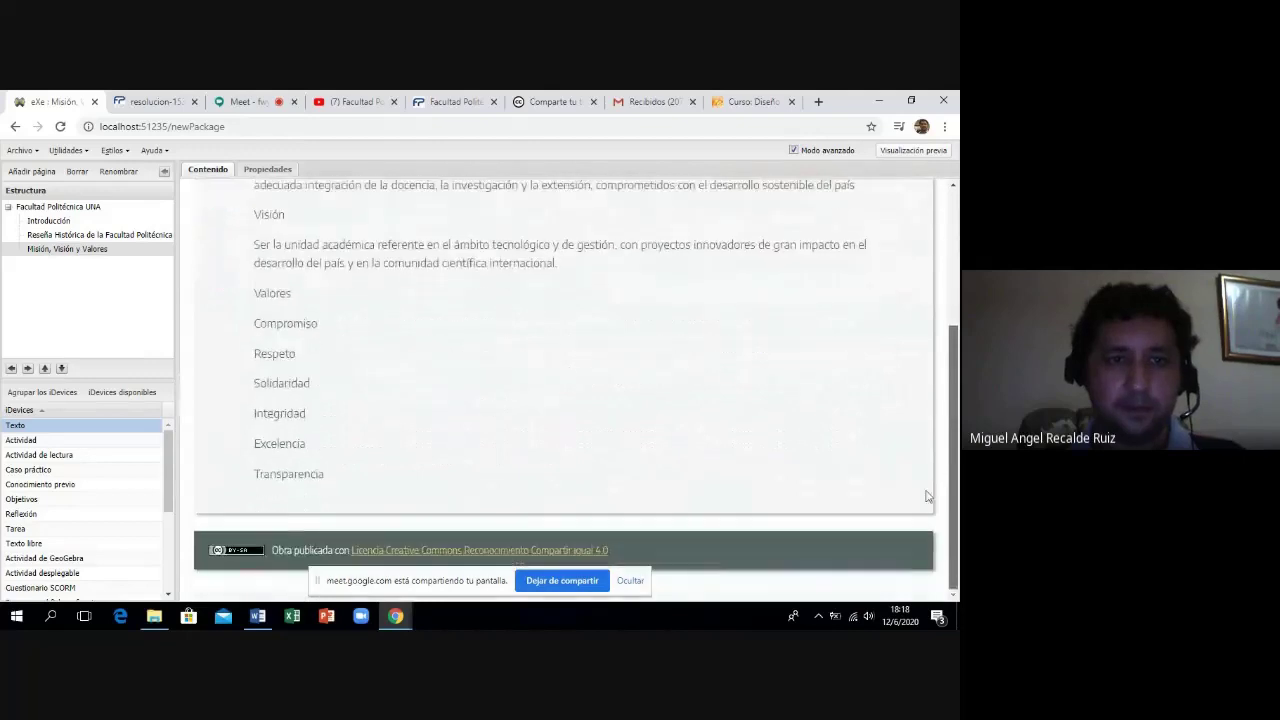
{"action": "left_click", "coordinate": [205, 510]}
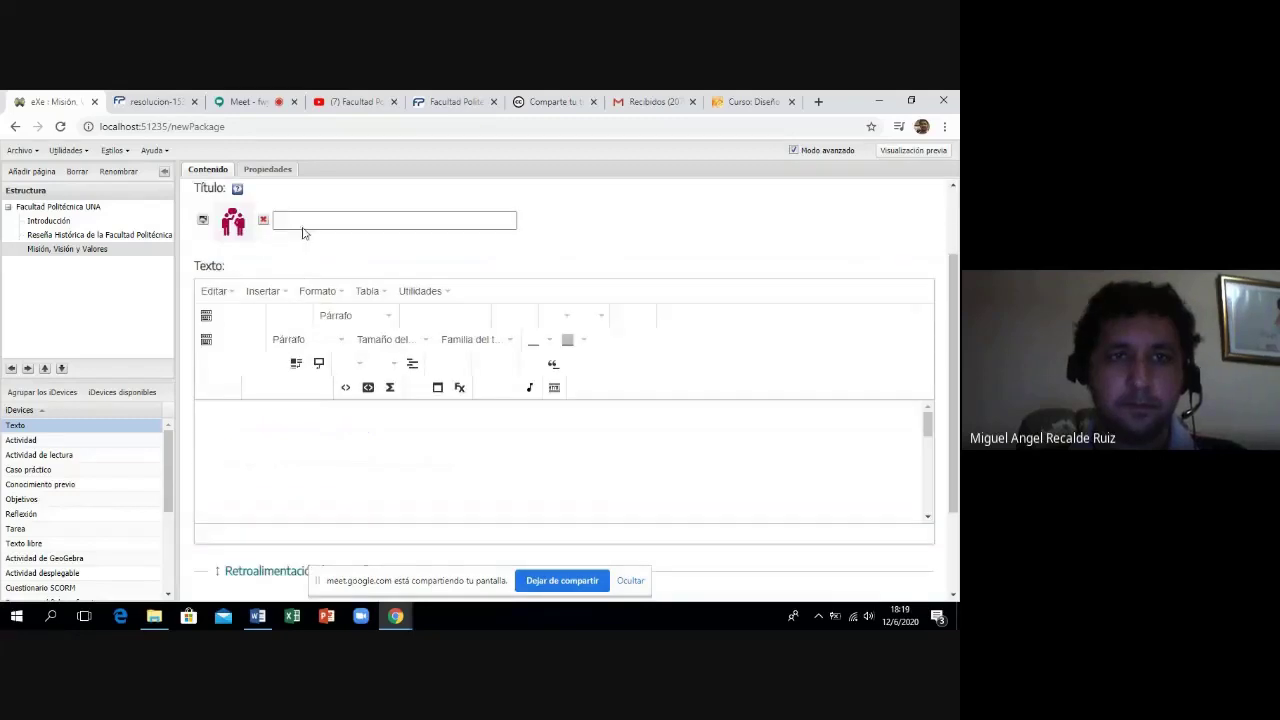
{"action": "left_click", "coordinate": [293, 220]}
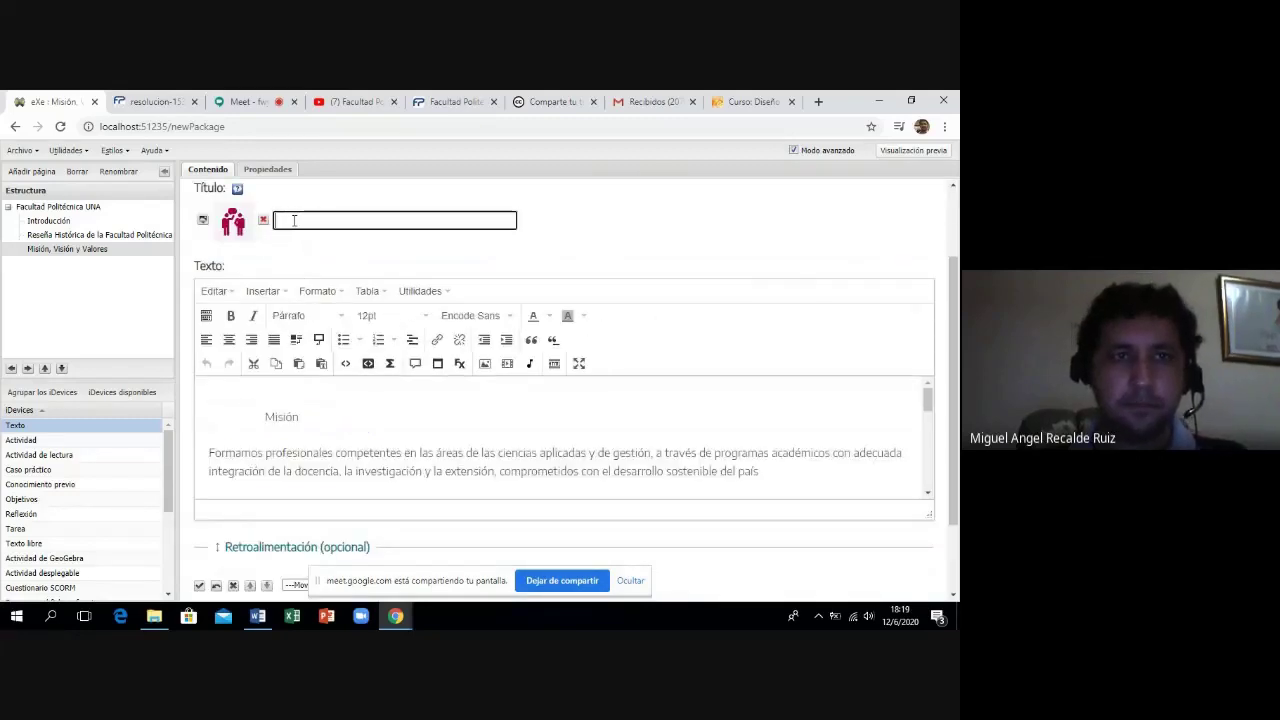
{"action": "left_click", "coordinate": [265, 420]}
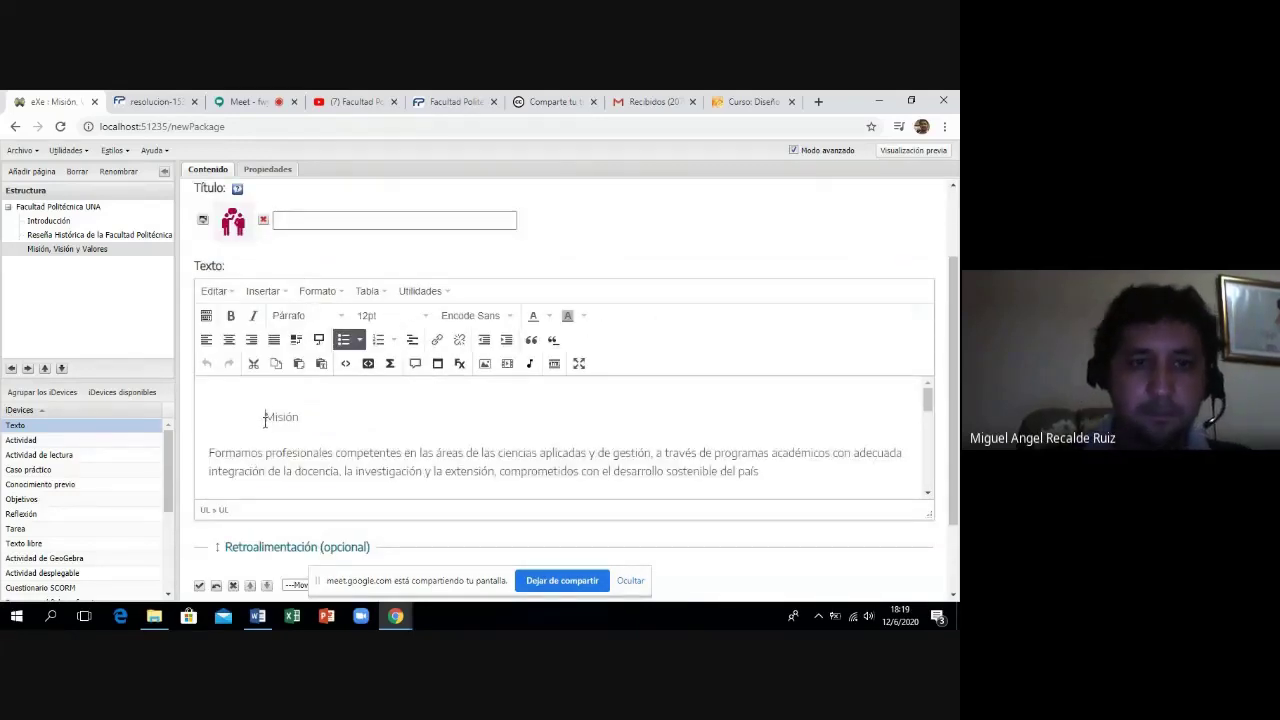
{"action": "left_click", "coordinate": [316, 219]}
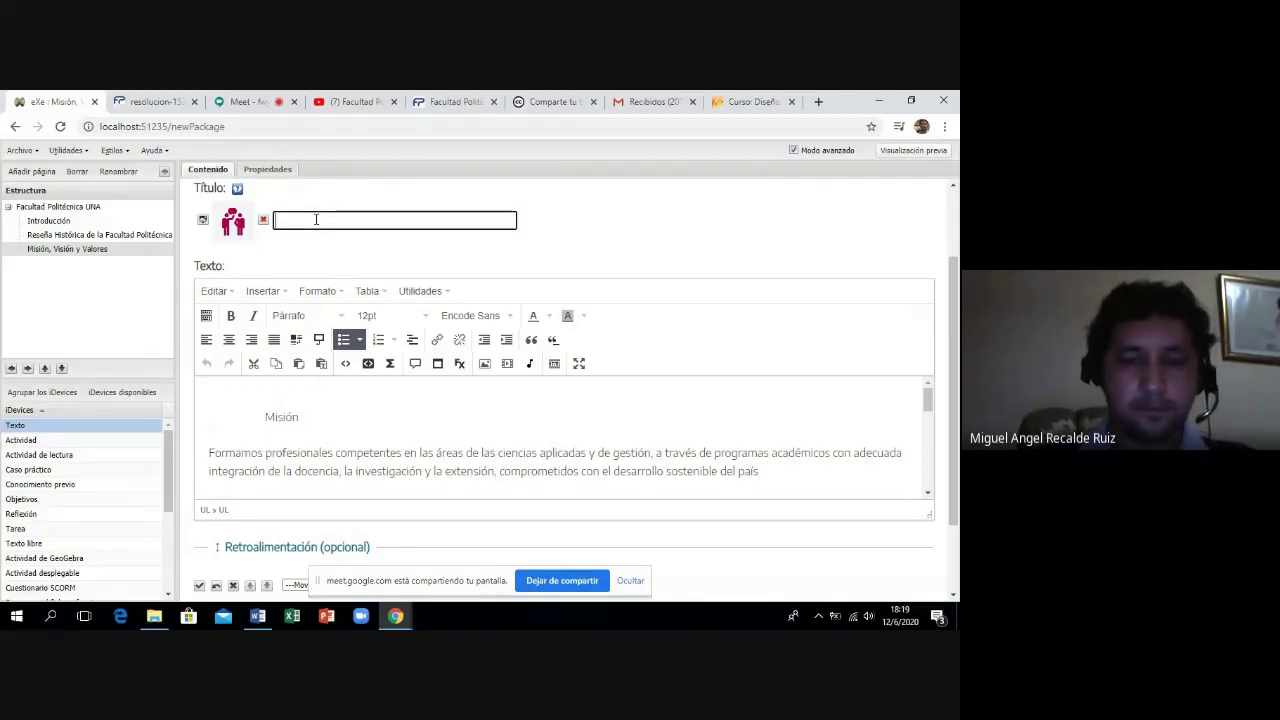
{"action": "type", "text": "MVV"}
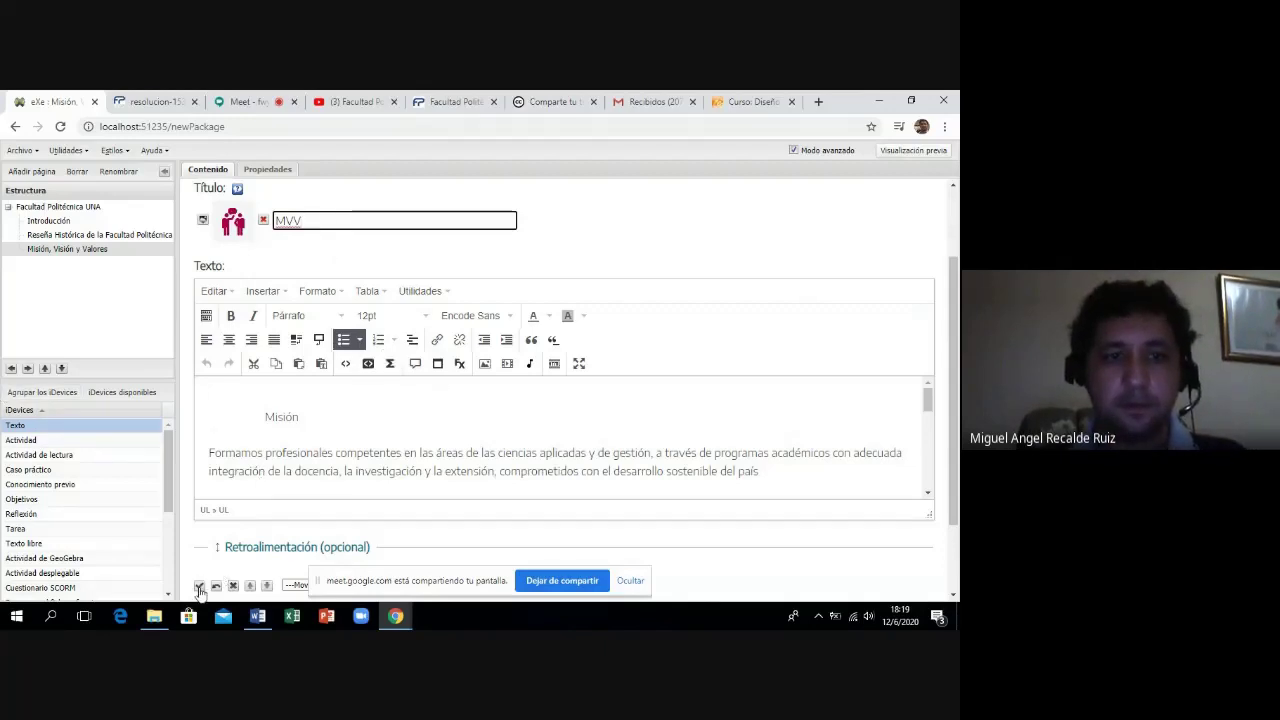
{"action": "left_click", "coordinate": [199, 587]}
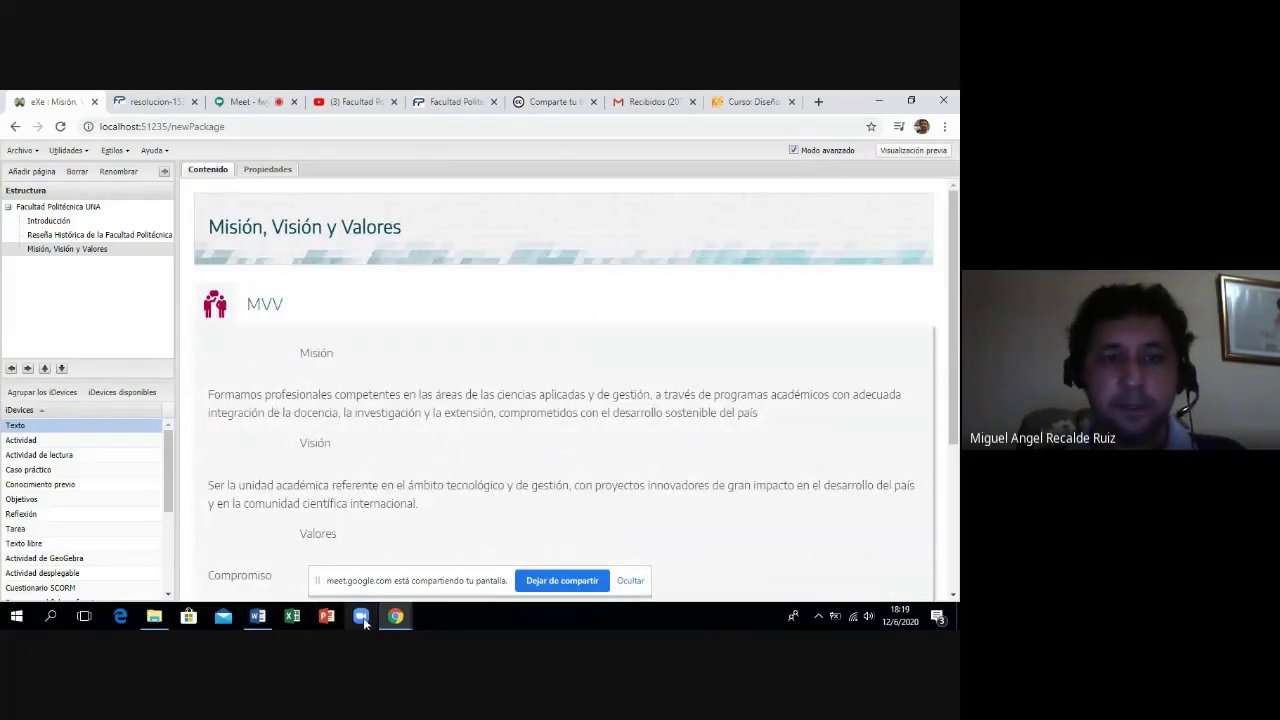
Check the section following the values in the Word document, and add a page under Facultad Politécnica UNA in eXeLearning.
{"action": "left_click", "coordinate": [257, 617]}
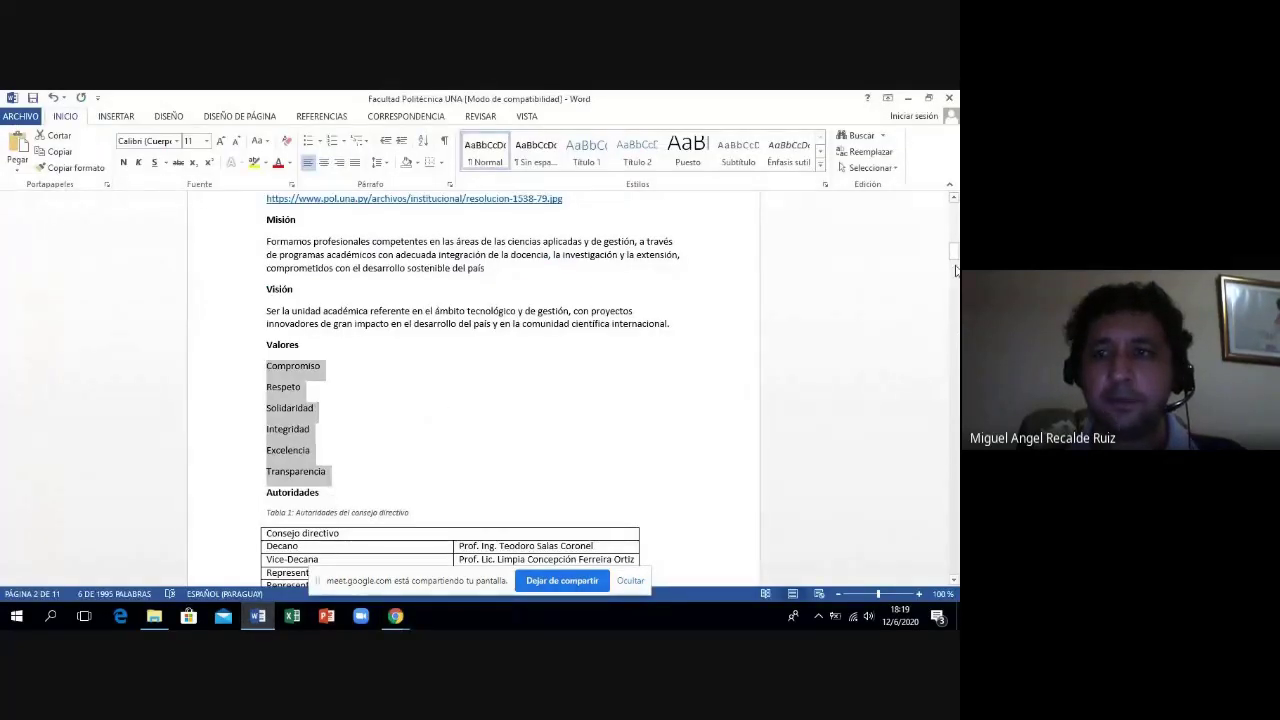
{"action": "left_click_drag", "start_coordinate": [955, 250], "coordinate": [955, 262]}
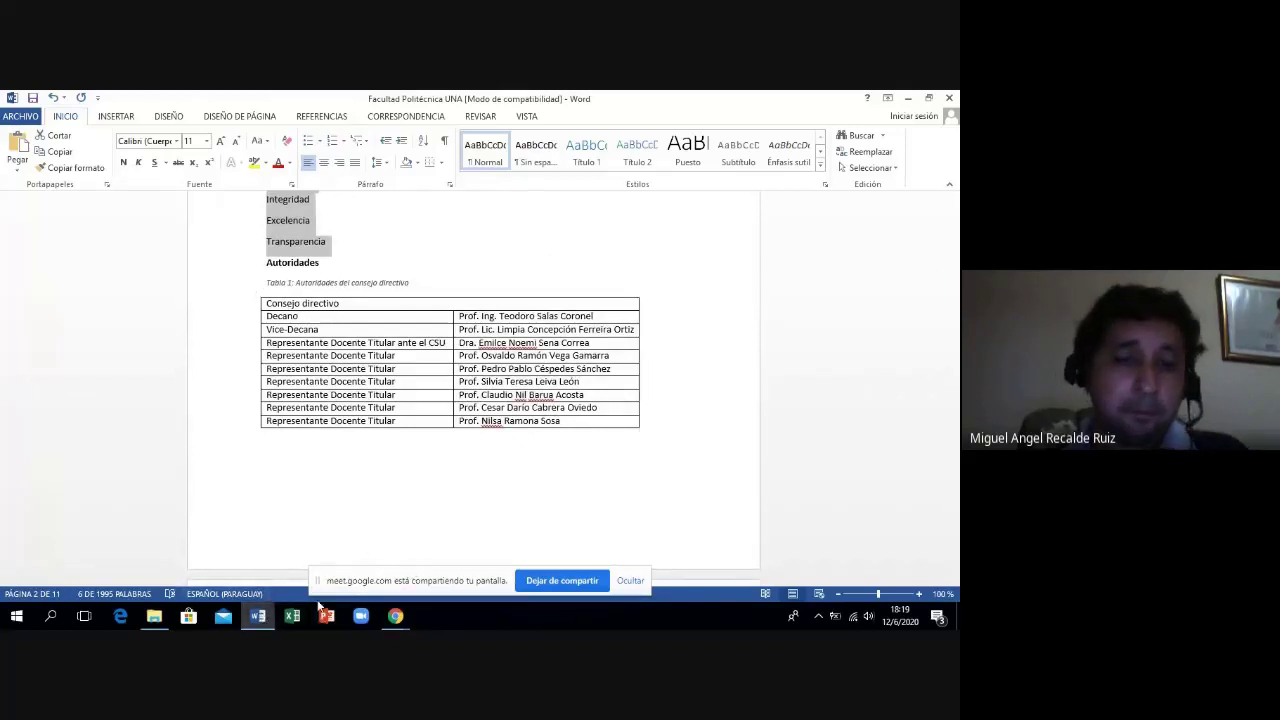
{"action": "left_click", "coordinate": [395, 615]}
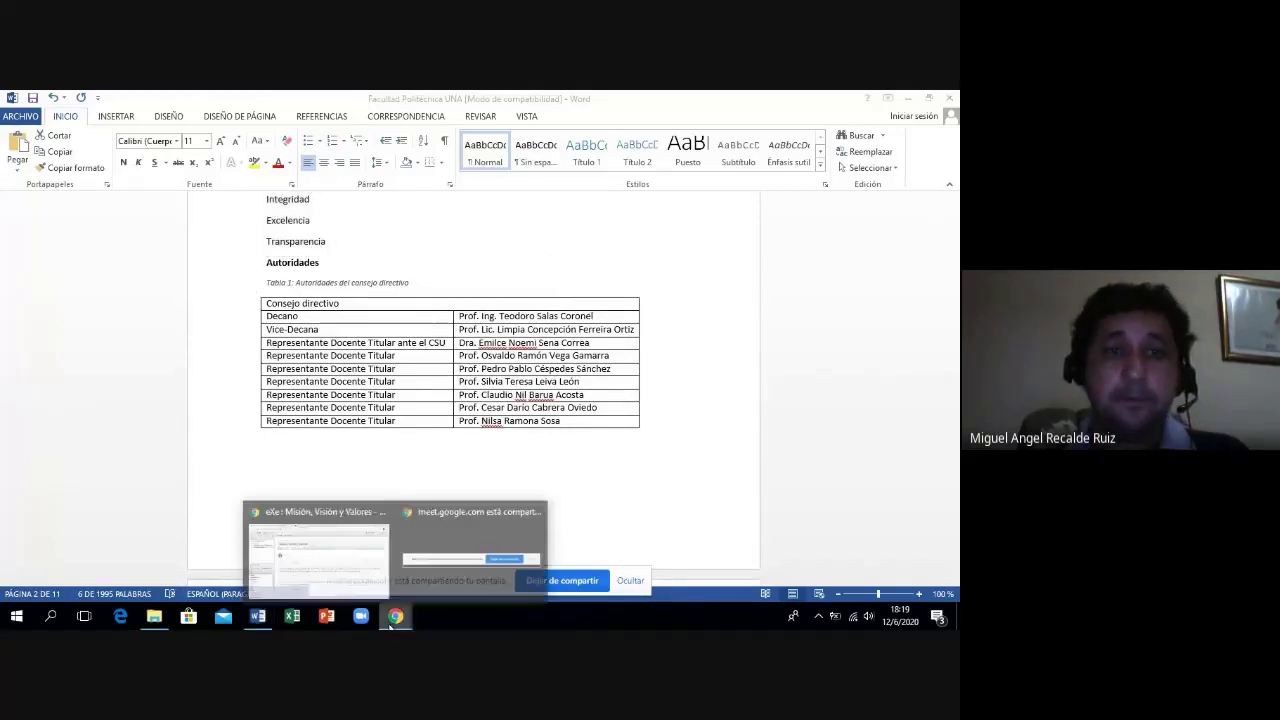
{"action": "left_click", "coordinate": [265, 530]}
{"action": "left_click", "coordinate": [40, 206]}
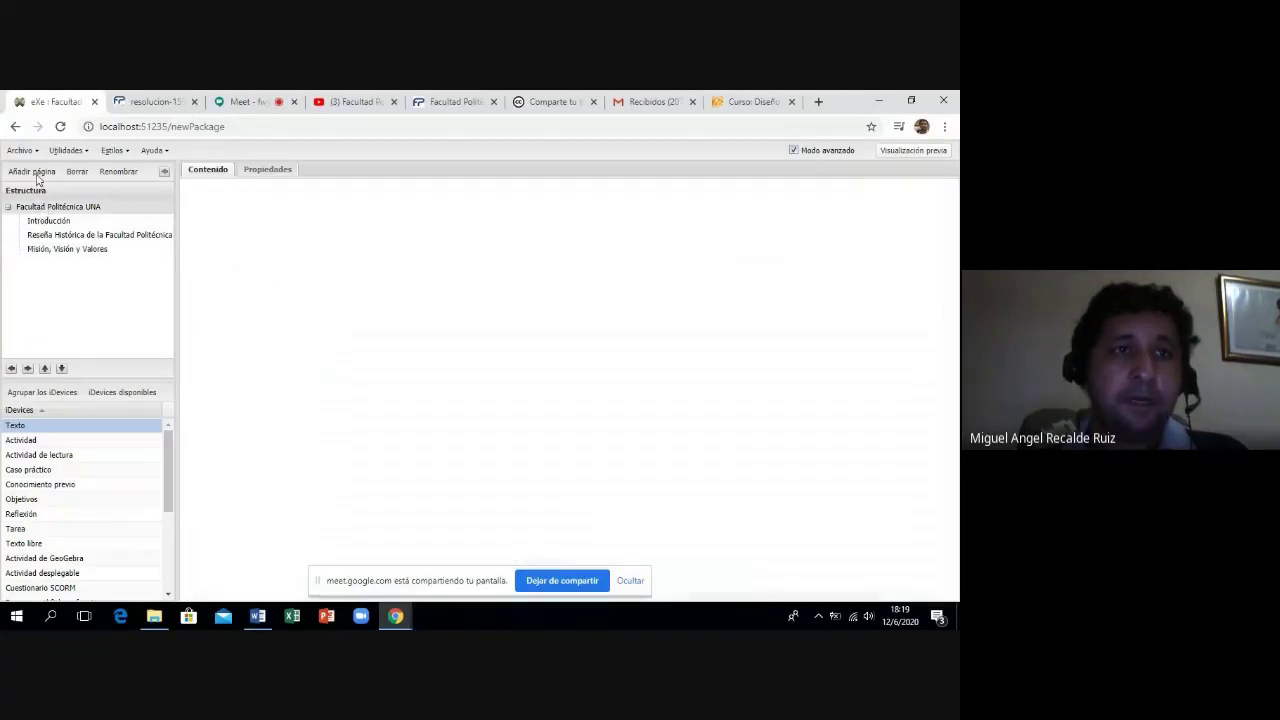
{"action": "left_click", "coordinate": [37, 174]}
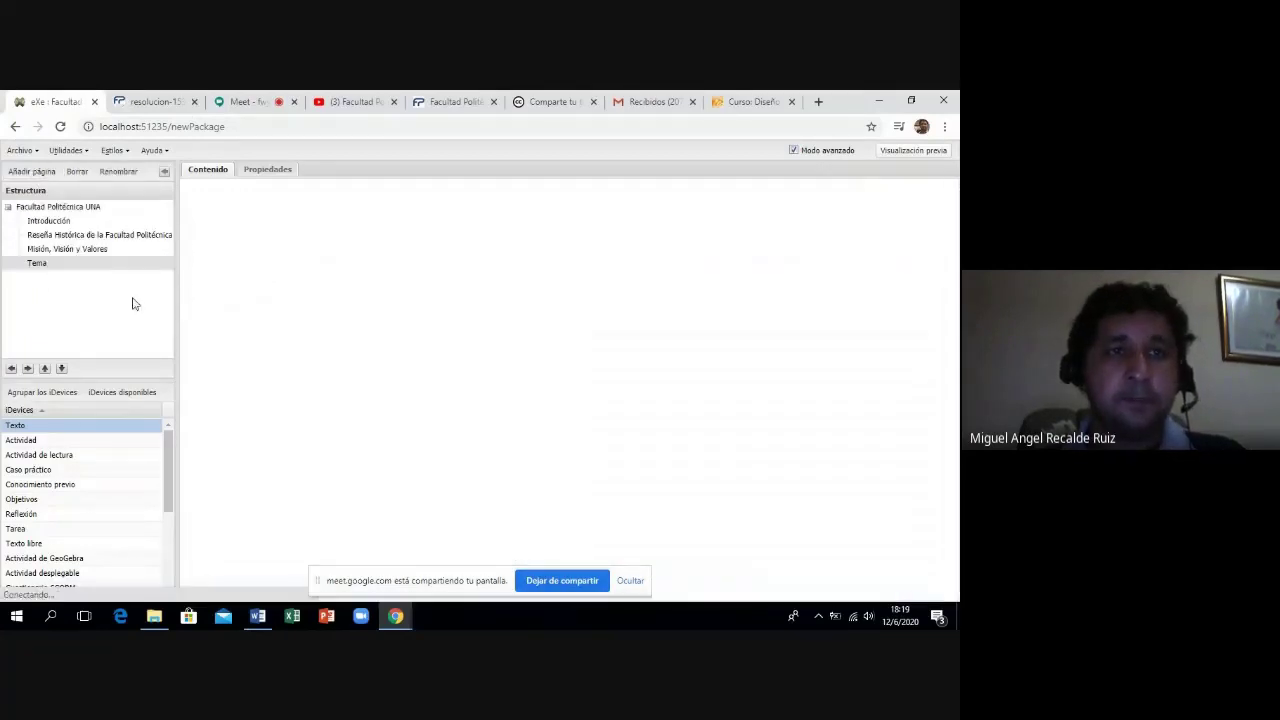
Rename the new "Tema" page as "Autoridades" and add a Texto libre iDevice to it.
{"action": "left_click", "coordinate": [34, 264]}
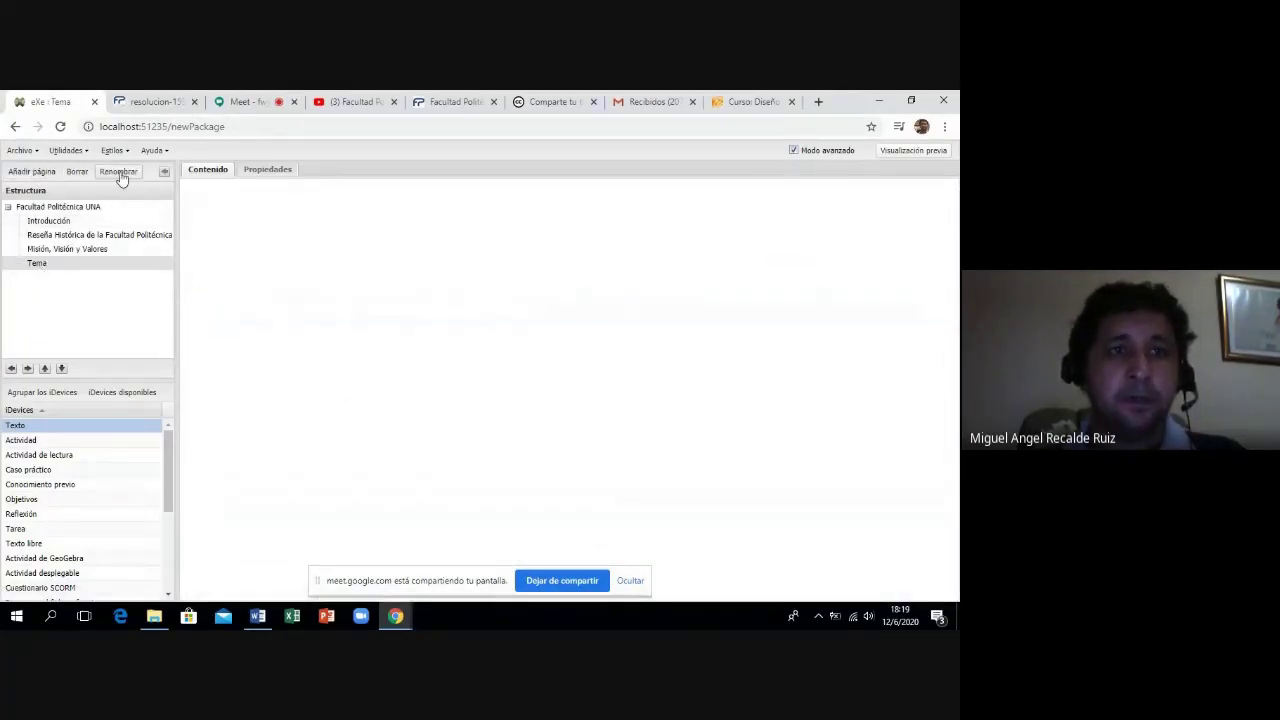
{"action": "left_click", "coordinate": [118, 171]}
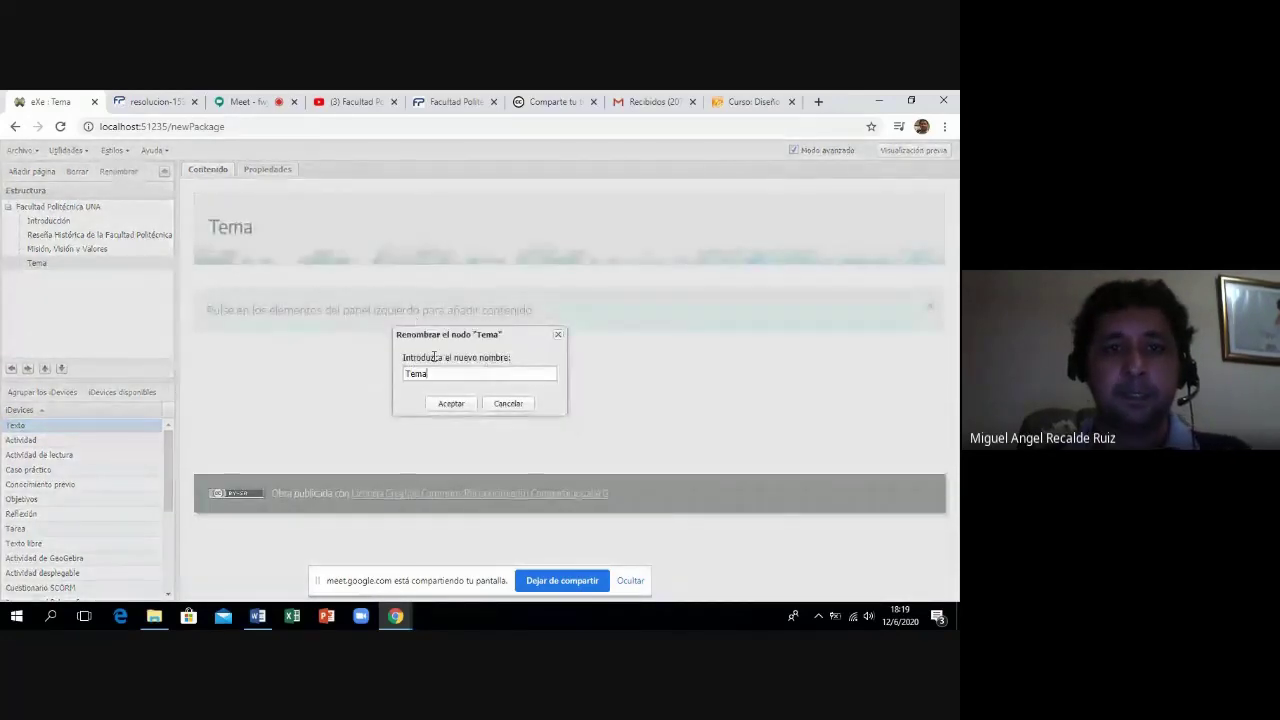
{"action": "key", "text": "BackSpace"}
{"action": "key", "text": "BackSpace"}
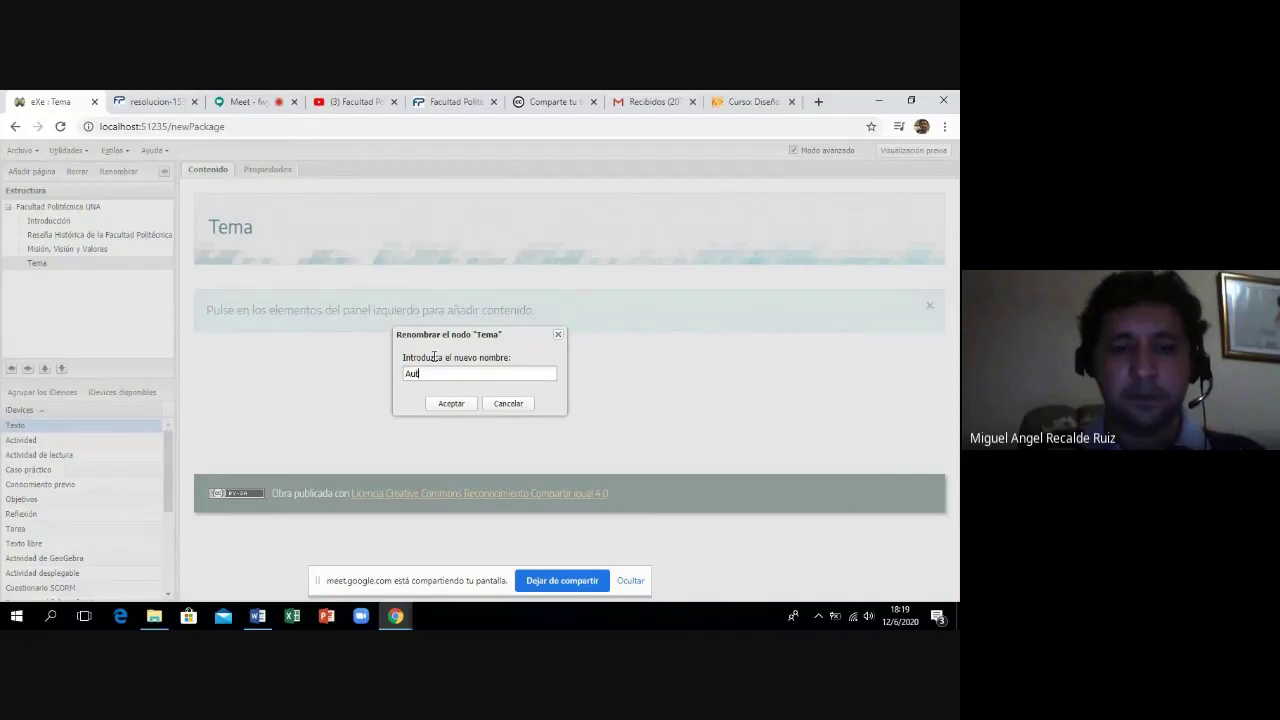
{"action": "type", "text": "Autoridades"}
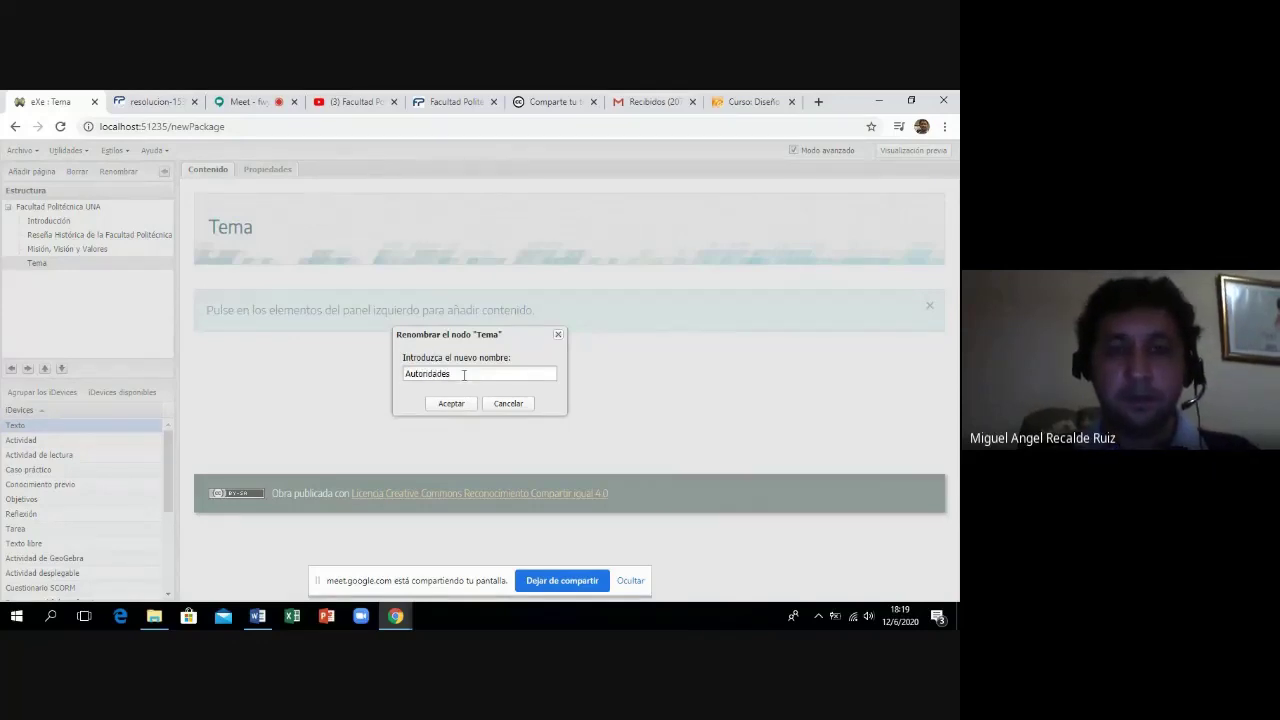
{"action": "left_click", "coordinate": [451, 404]}
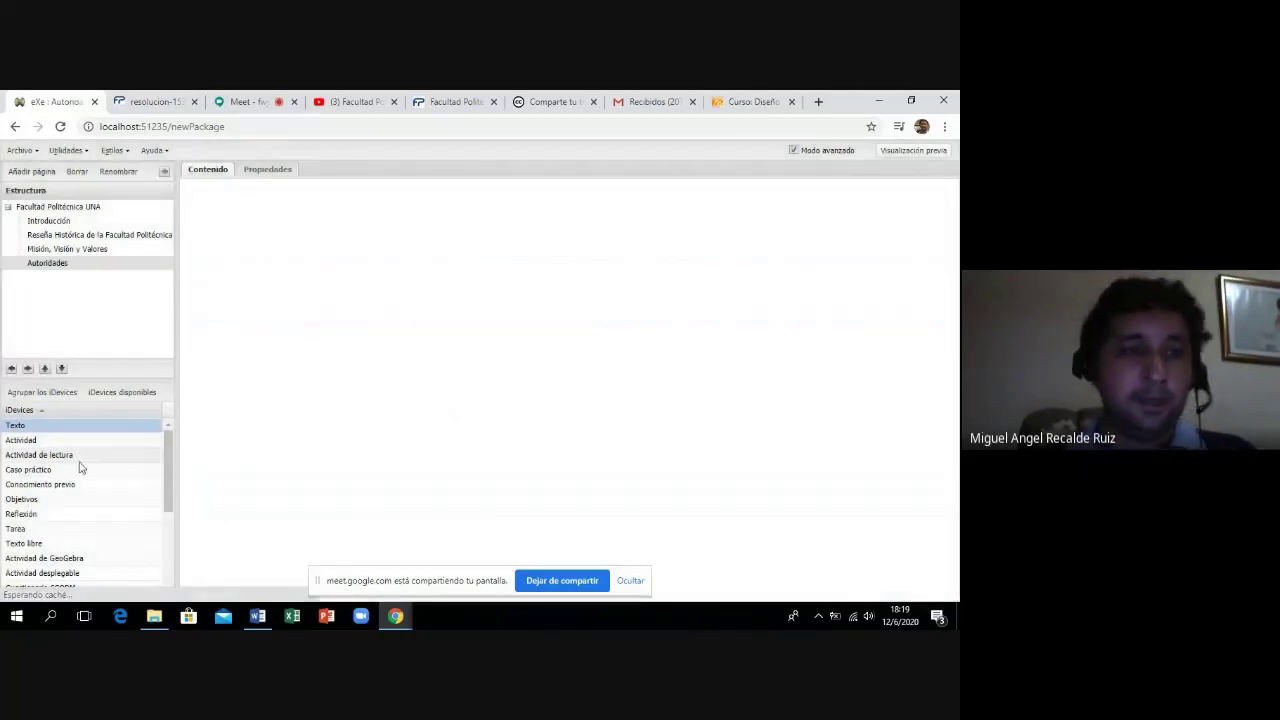
{"action": "left_click", "coordinate": [28, 545]}
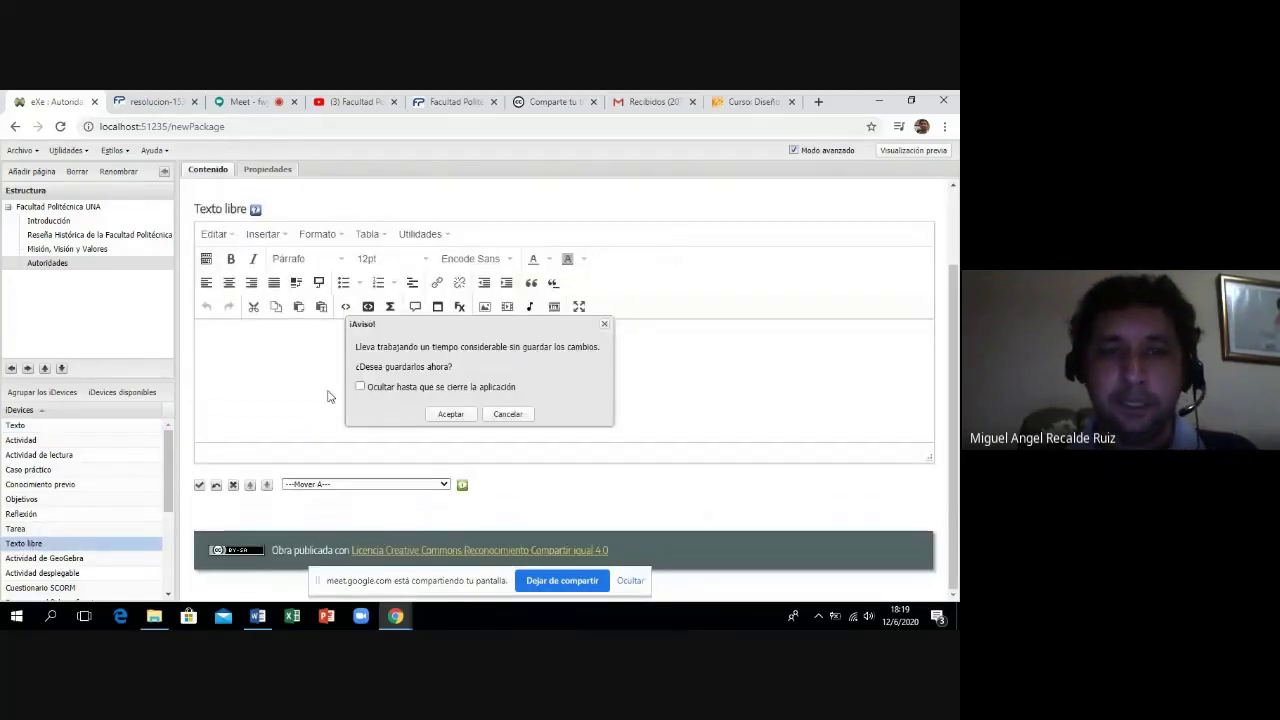
Accept the save reminder and save the package as FPUNAConsFut in the TrabajoFP folder.
{"action": "left_click", "coordinate": [470, 415]}
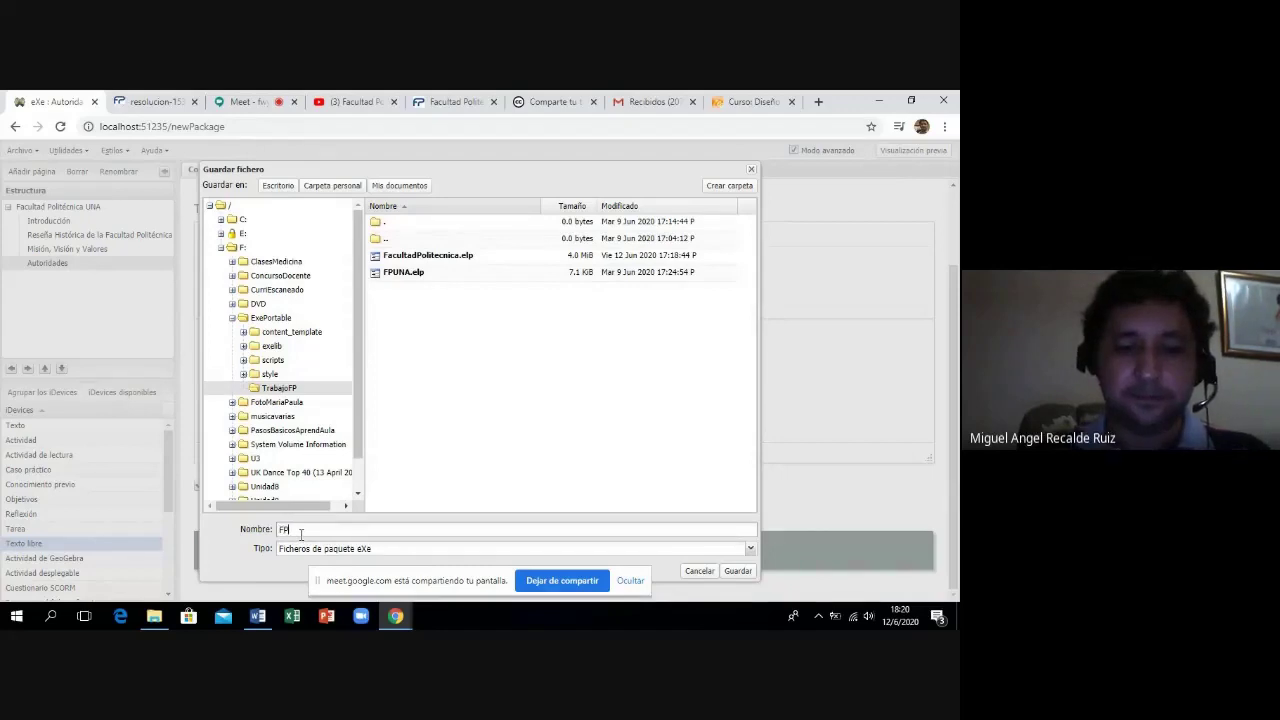
{"action": "type", "text": "UNA"}
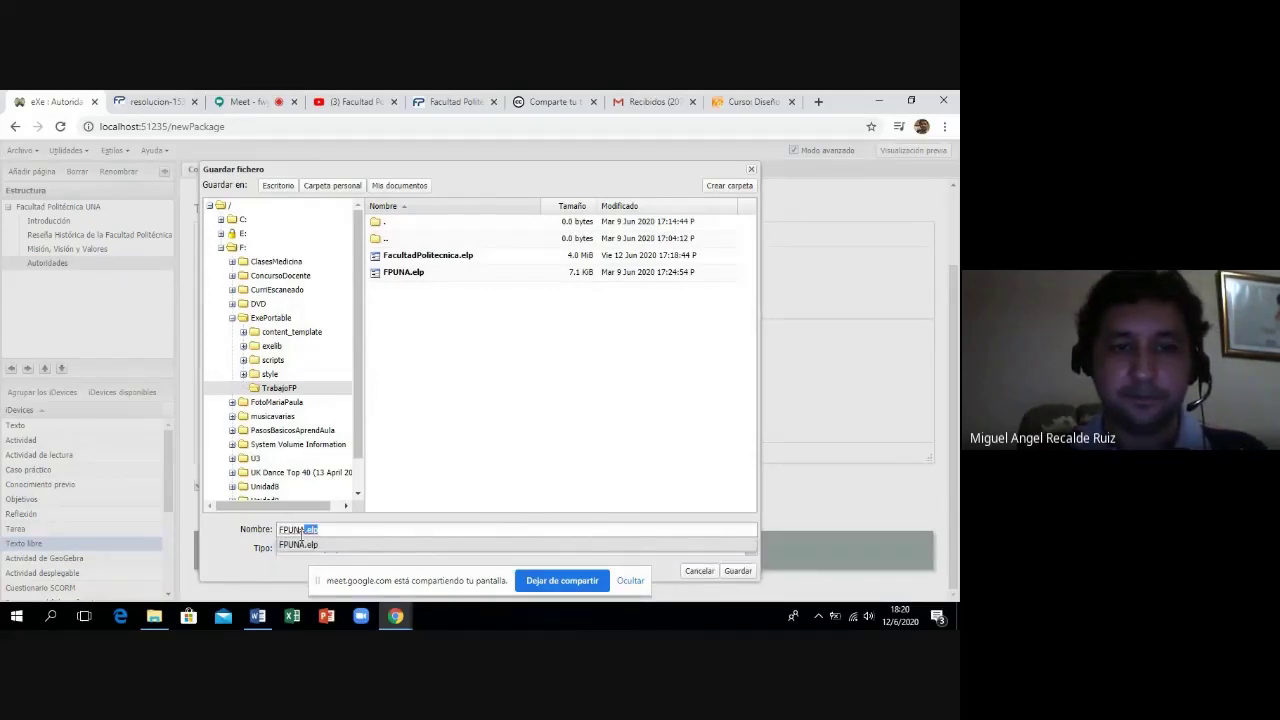
{"action": "type", "text": "Co"}
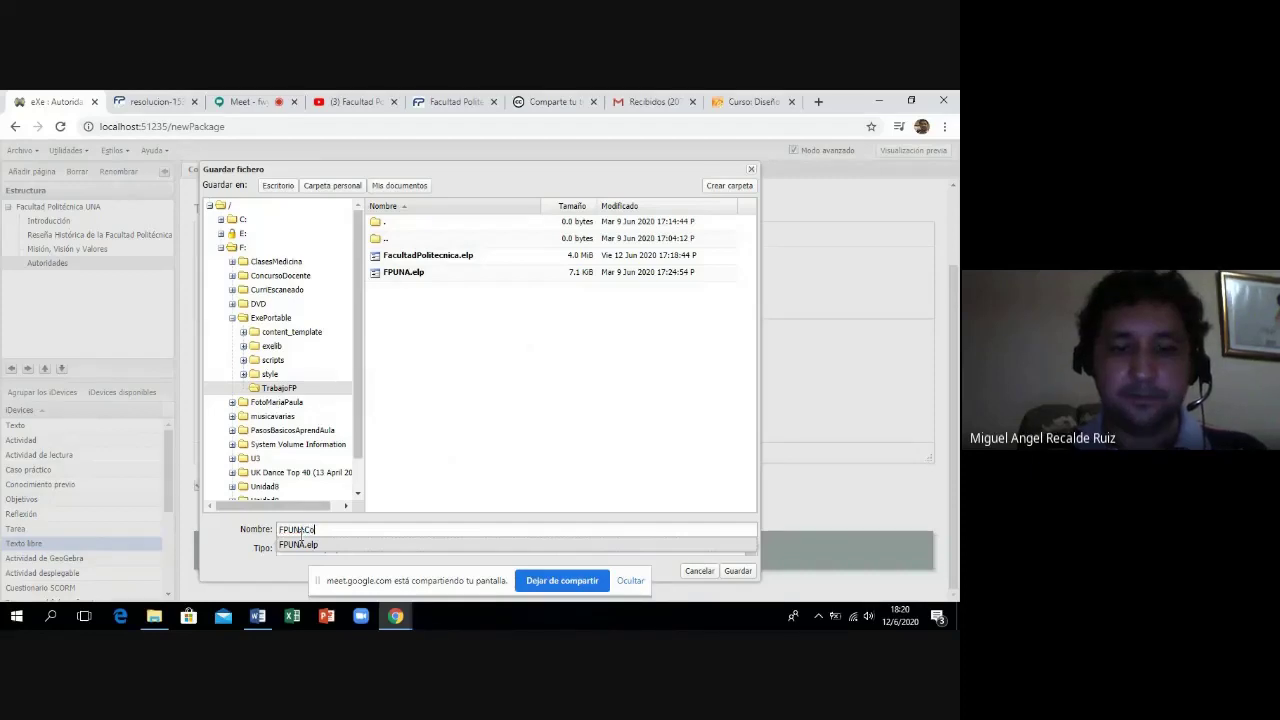
{"action": "type", "text": "nsF"}
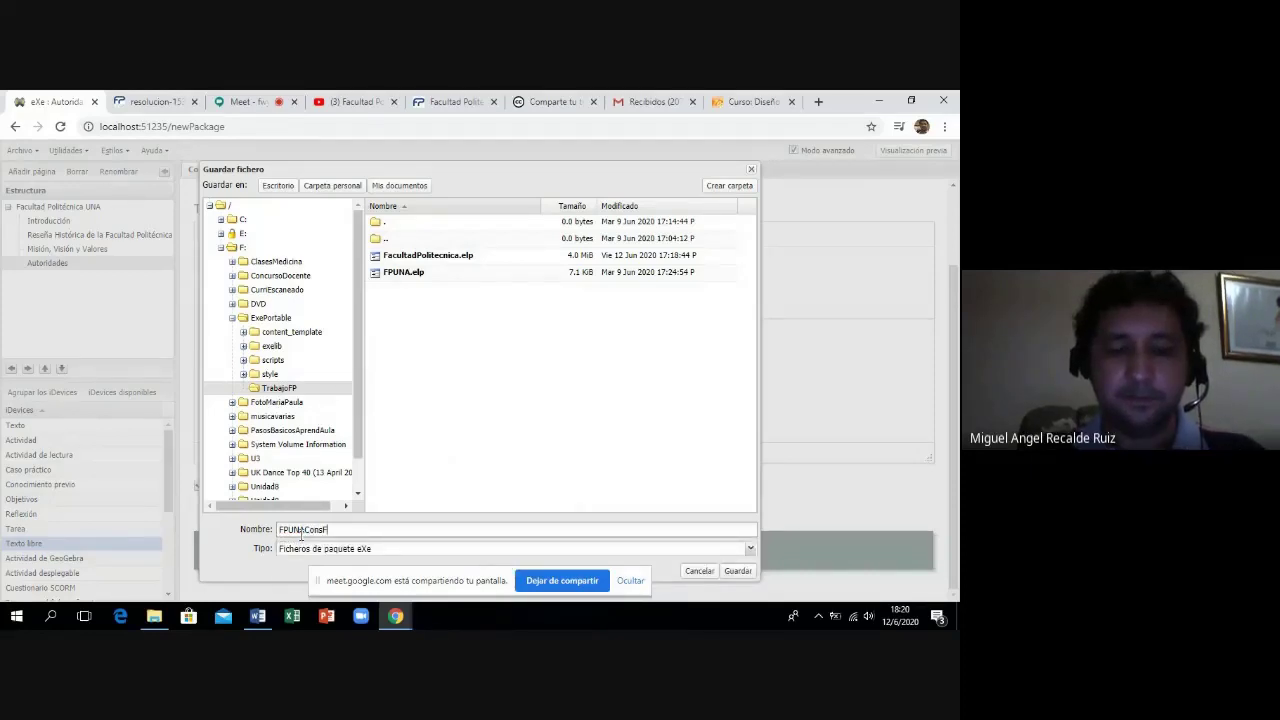
{"action": "type", "text": "ut"}
{"action": "double_click", "coordinate": [300, 532]}
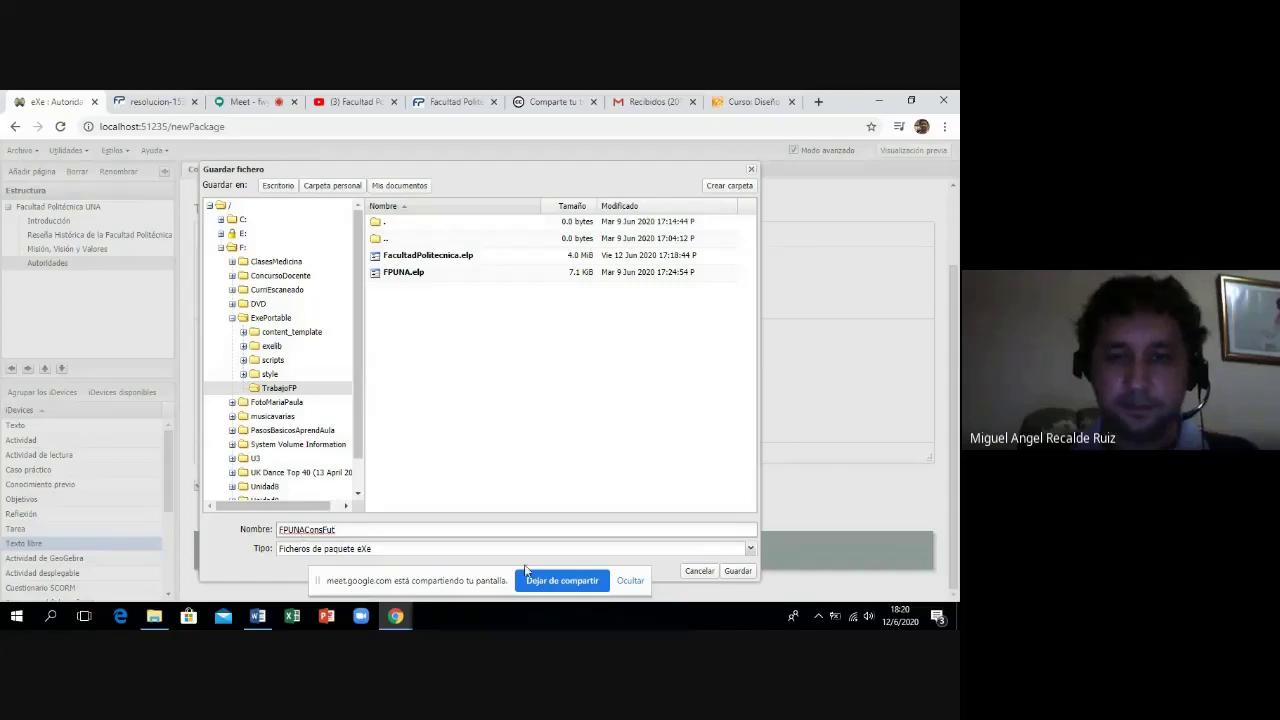
{"action": "left_click", "coordinate": [737, 571]}
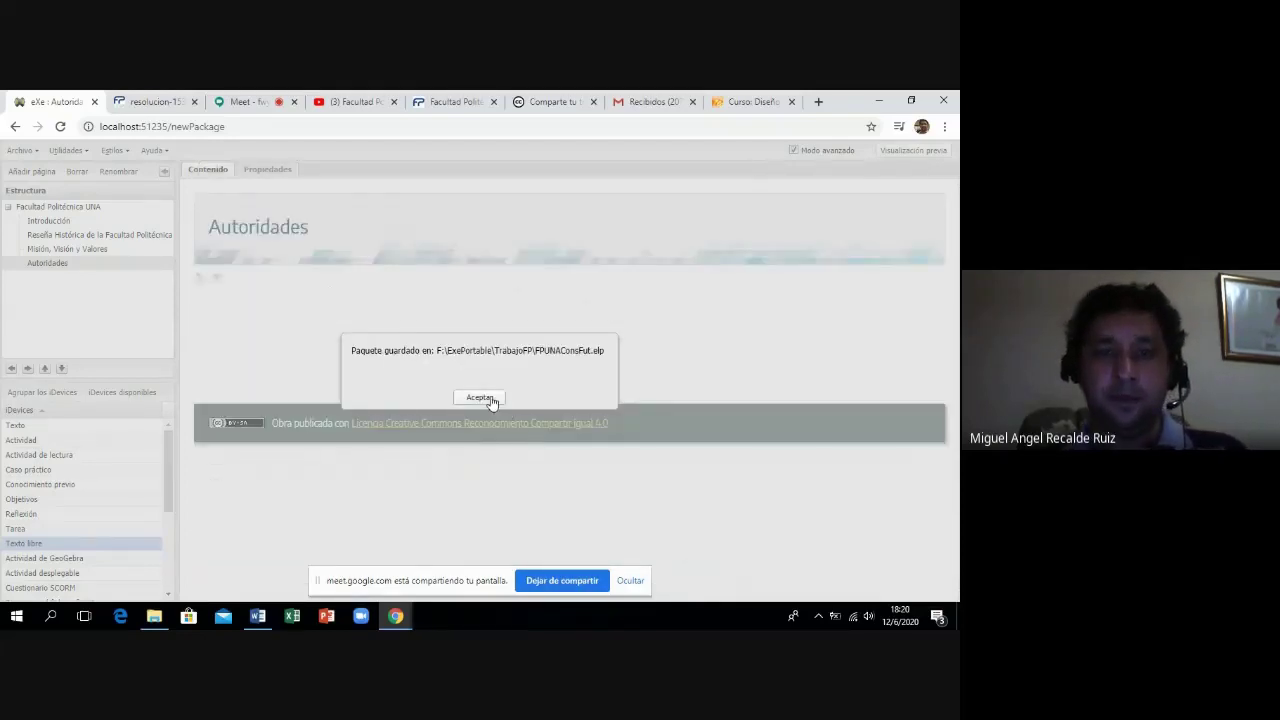
{"action": "left_click", "coordinate": [490, 400]}
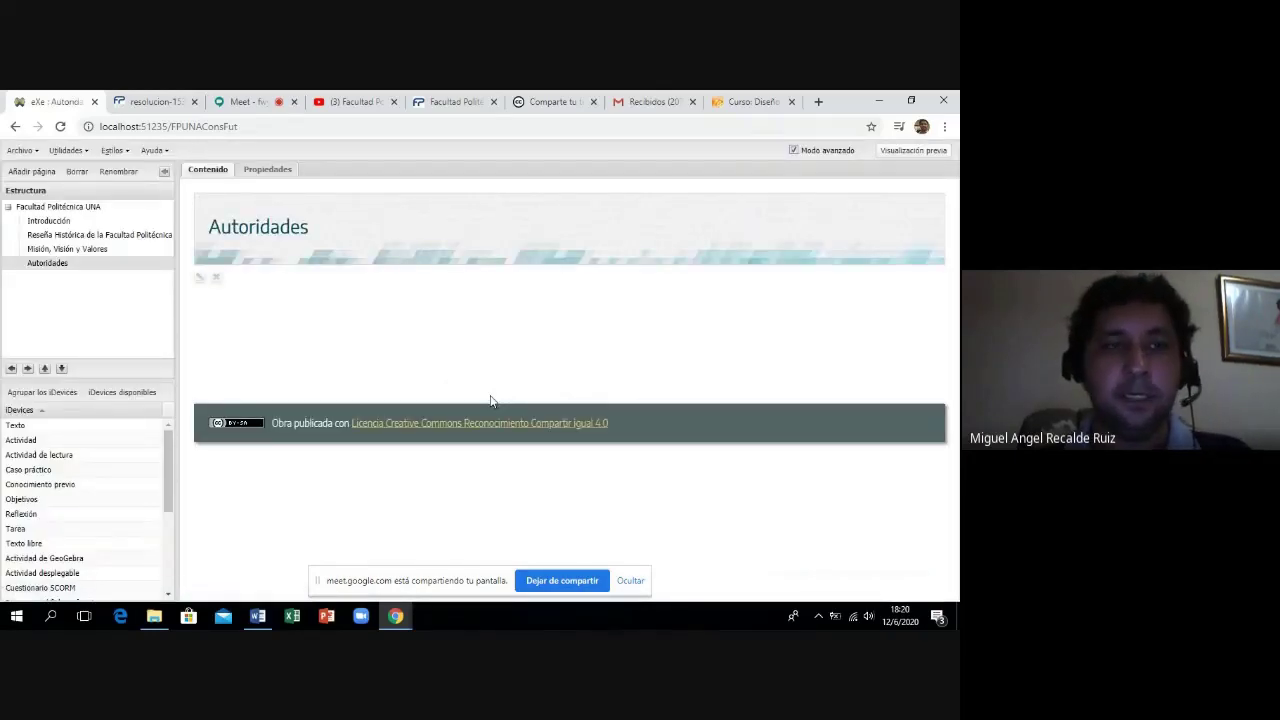
Add a Texto libre iDevice to the Autoridades page, insert a two-column, nine-row table in it and narrow the table slightly.
{"action": "left_click", "coordinate": [16, 545]}
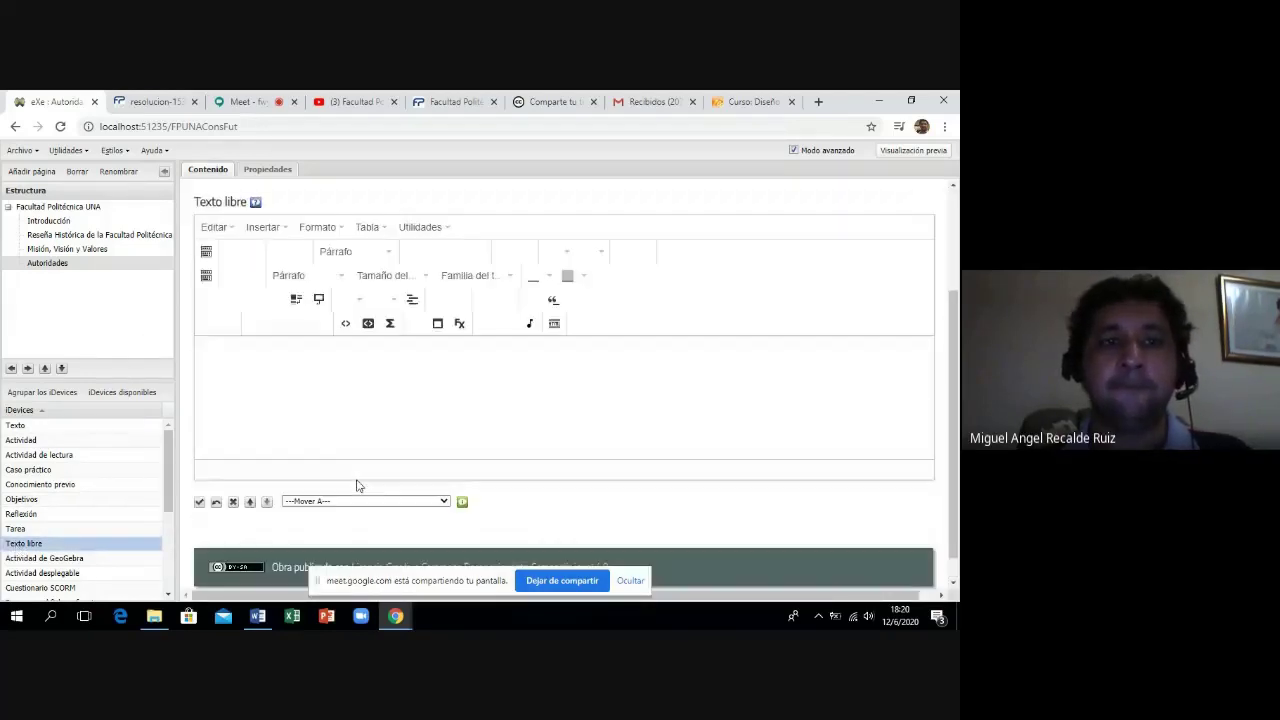
{"action": "left_click", "coordinate": [343, 352]}
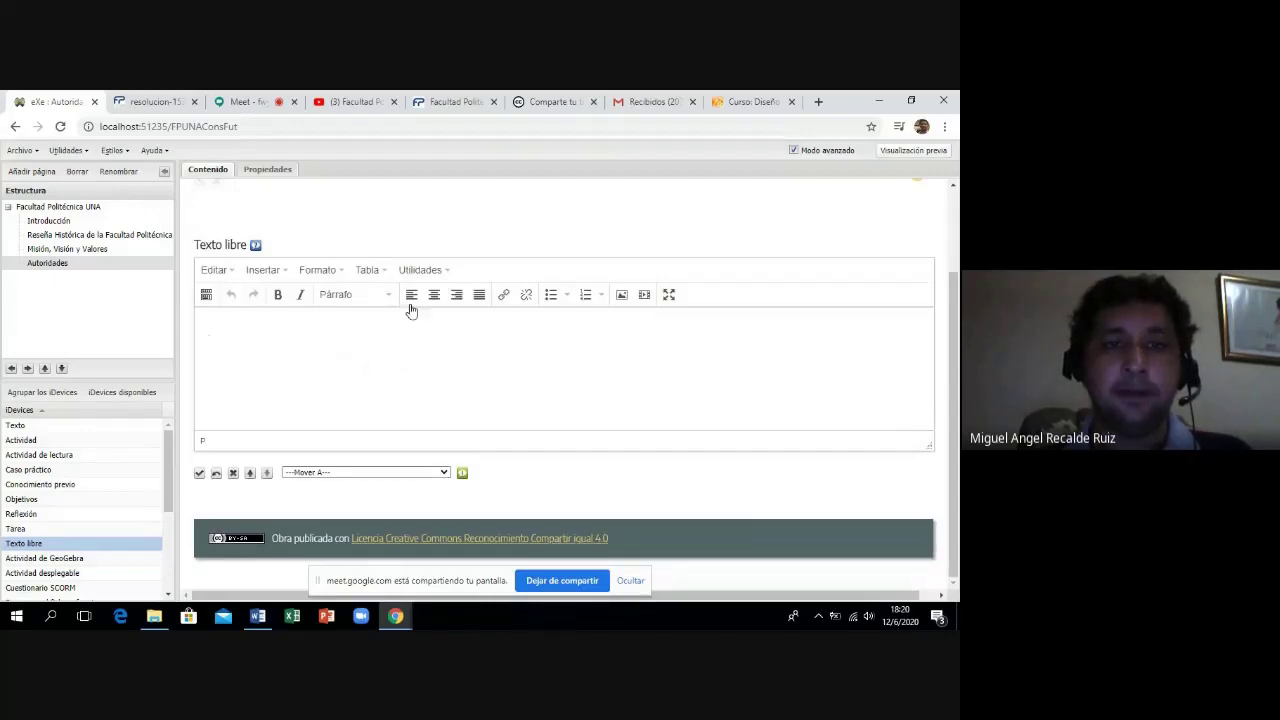
{"action": "left_click", "coordinate": [367, 270]}
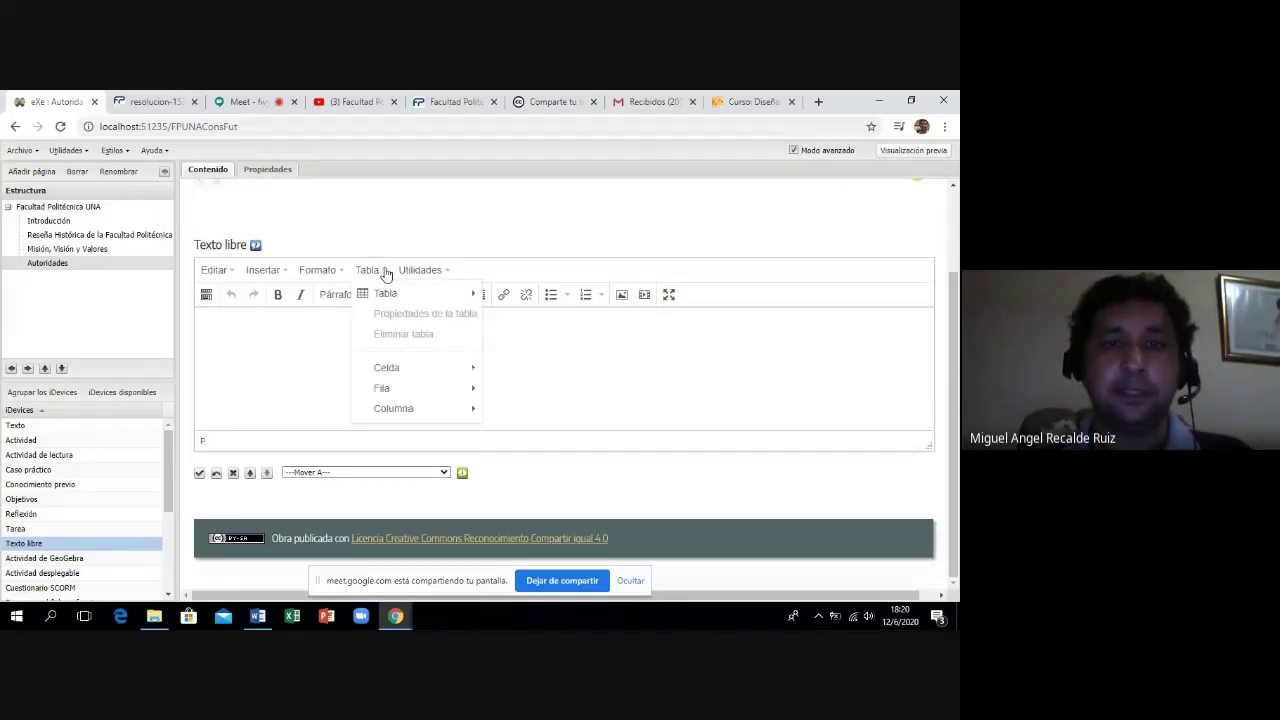
{"action": "mouse_move", "coordinate": [391, 299]}
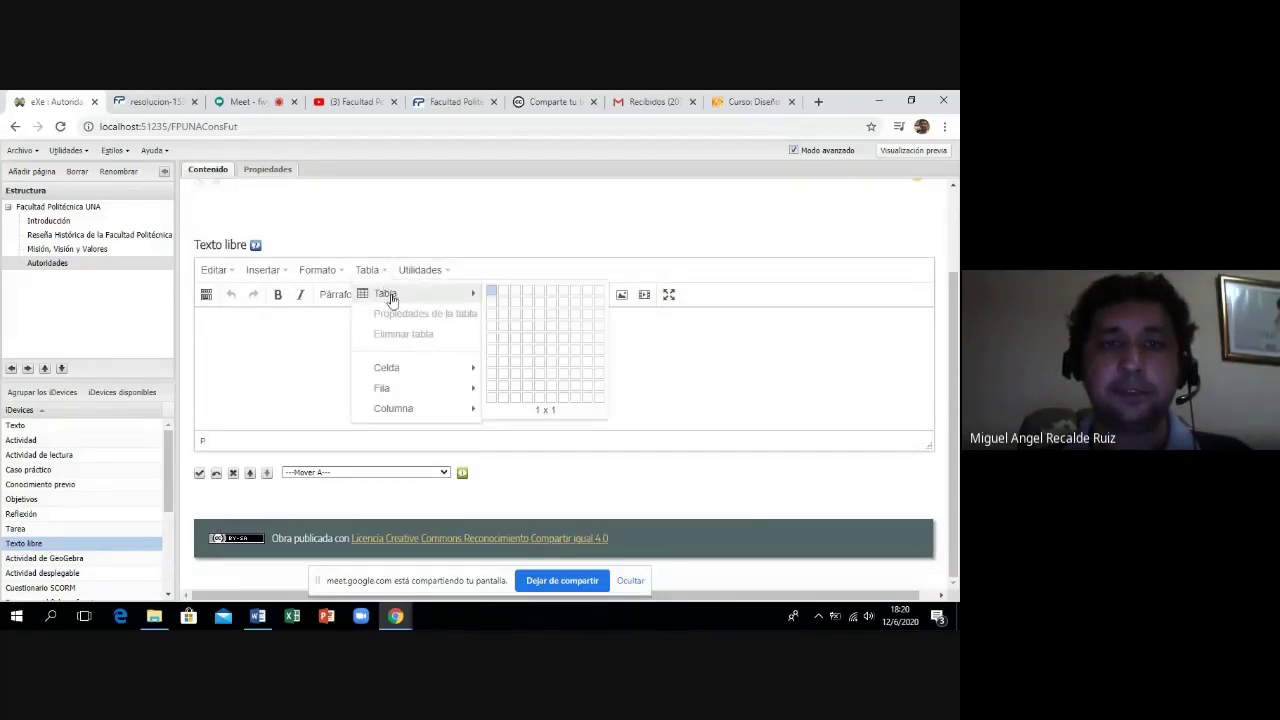
{"action": "left_click", "coordinate": [508, 395]}
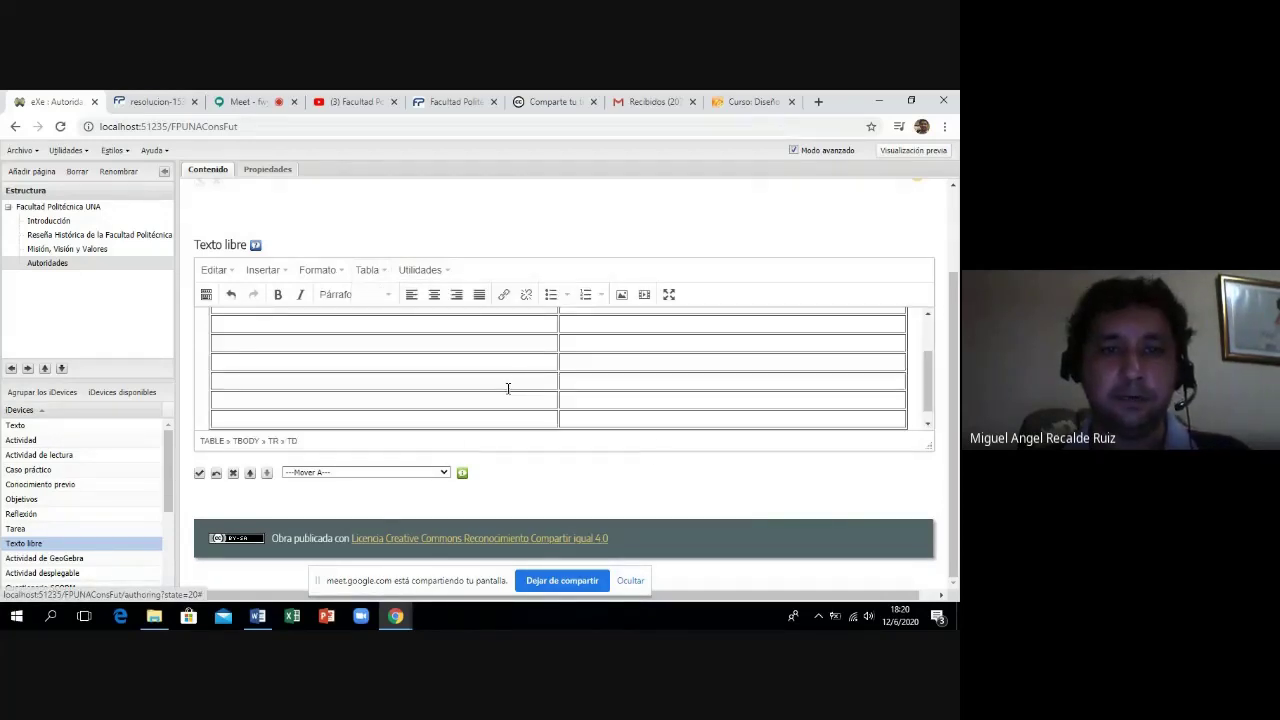
{"action": "left_click_drag", "start_coordinate": [930, 366], "coordinate": [837, 322]}
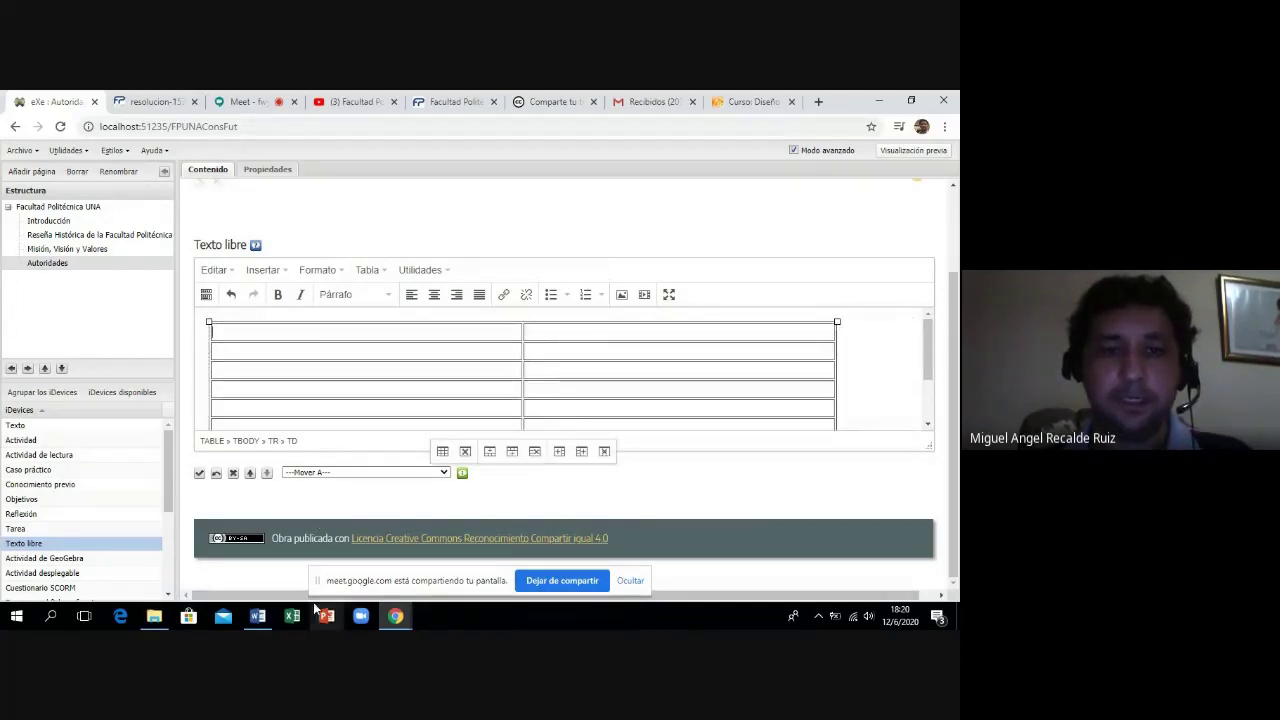
Copy "Decano" from the Consejo directivo table in Word into the first cell of the eXeLearning table.
{"action": "mouse_move", "coordinate": [258, 620]}
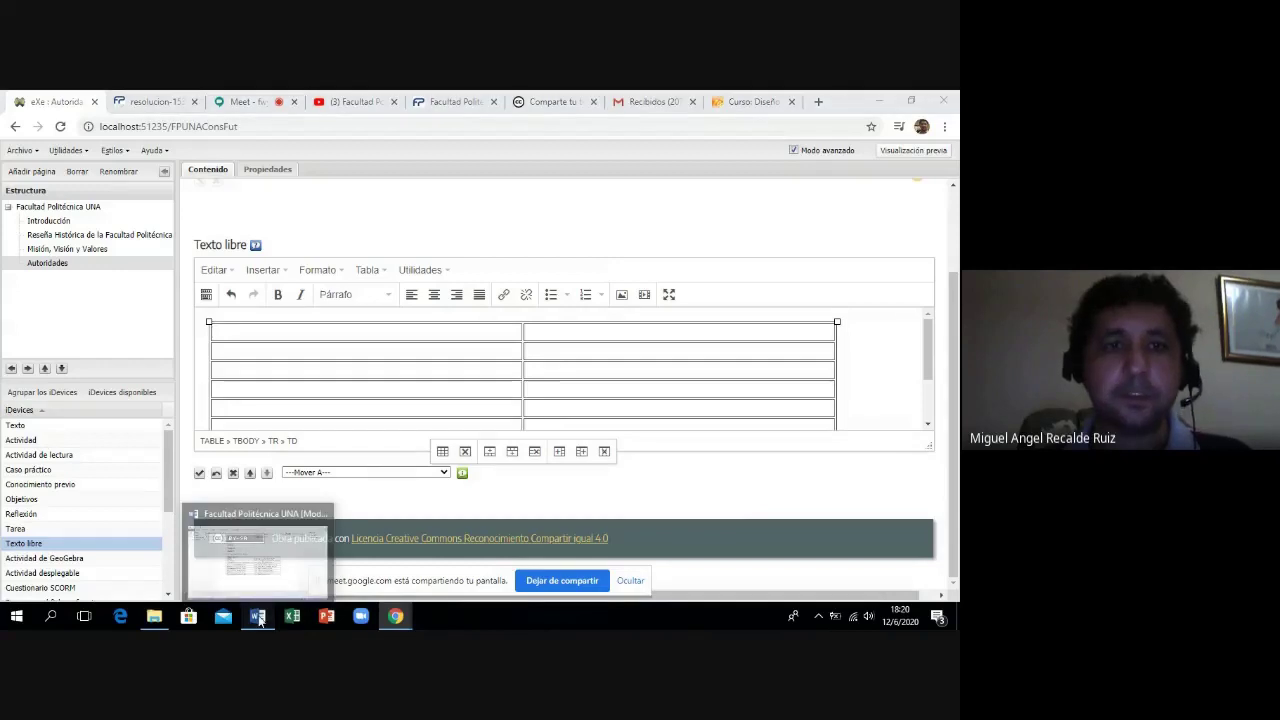
{"action": "left_click", "coordinate": [260, 550]}
{"action": "left_click", "coordinate": [267, 394]}
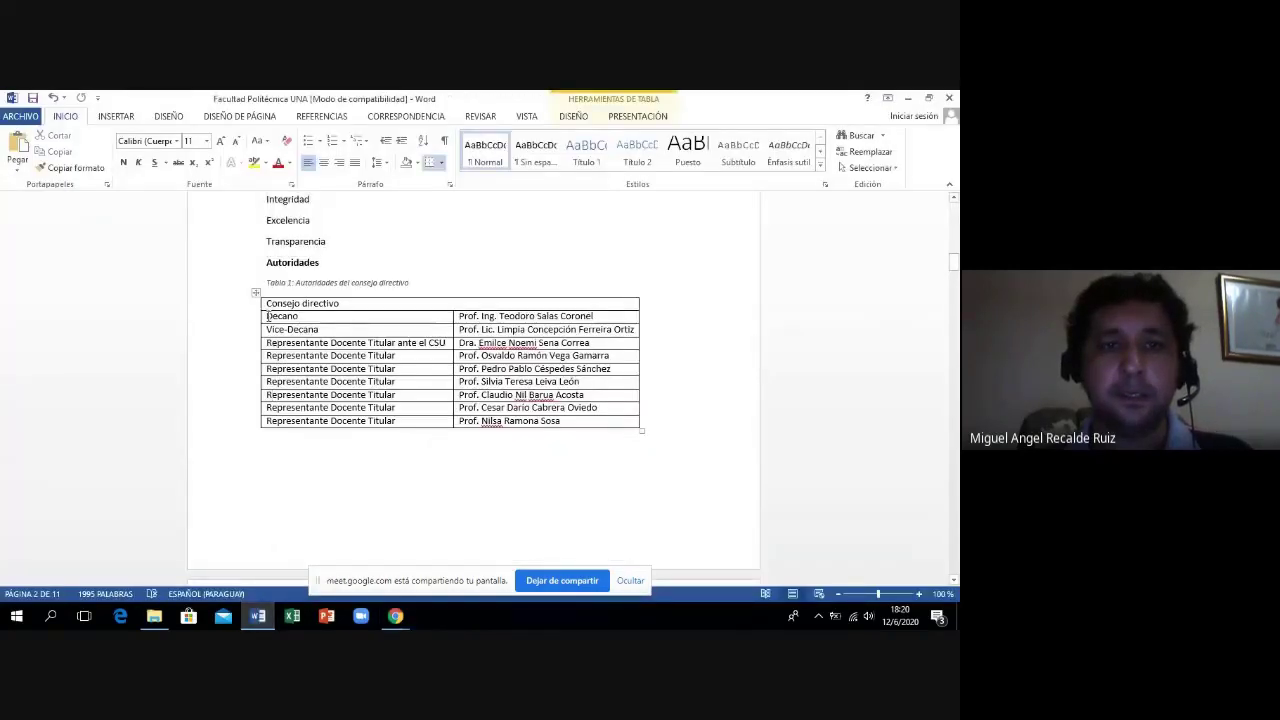
{"action": "left_click_drag", "start_coordinate": [267, 316], "coordinate": [301, 316]}
{"action": "key", "text": "ctrl+c"}
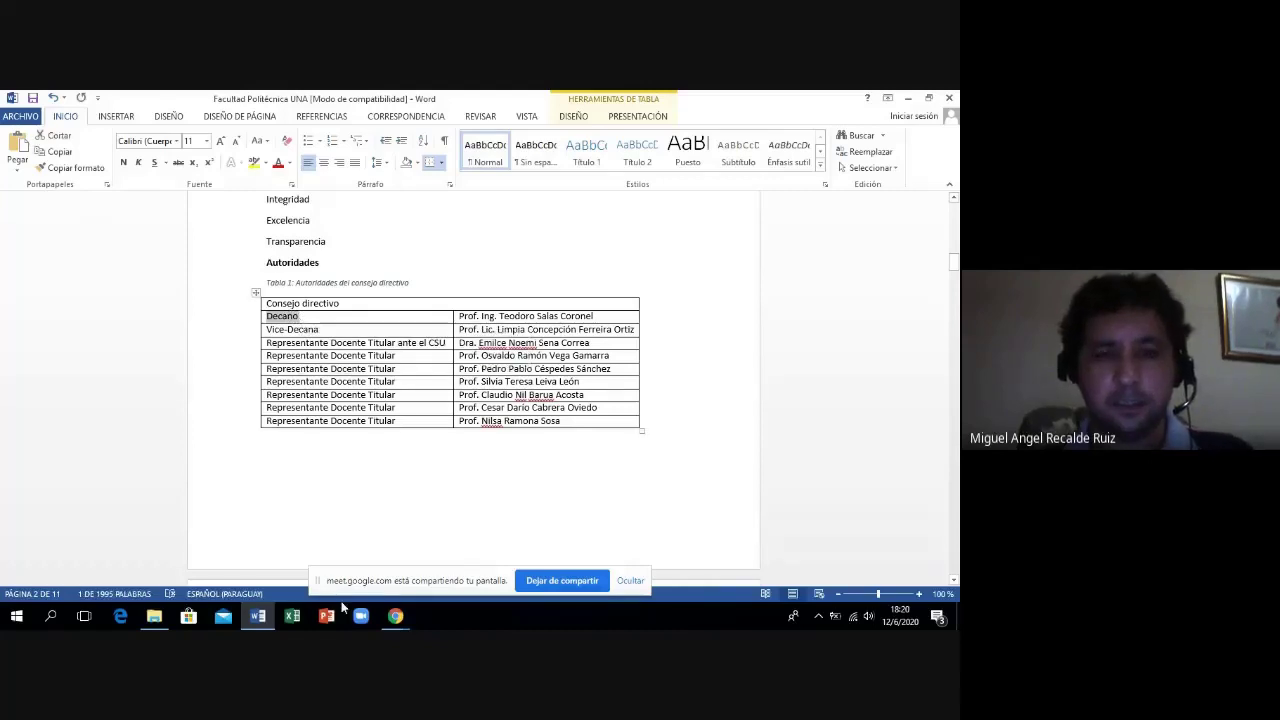
{"action": "mouse_move", "coordinate": [392, 618]}
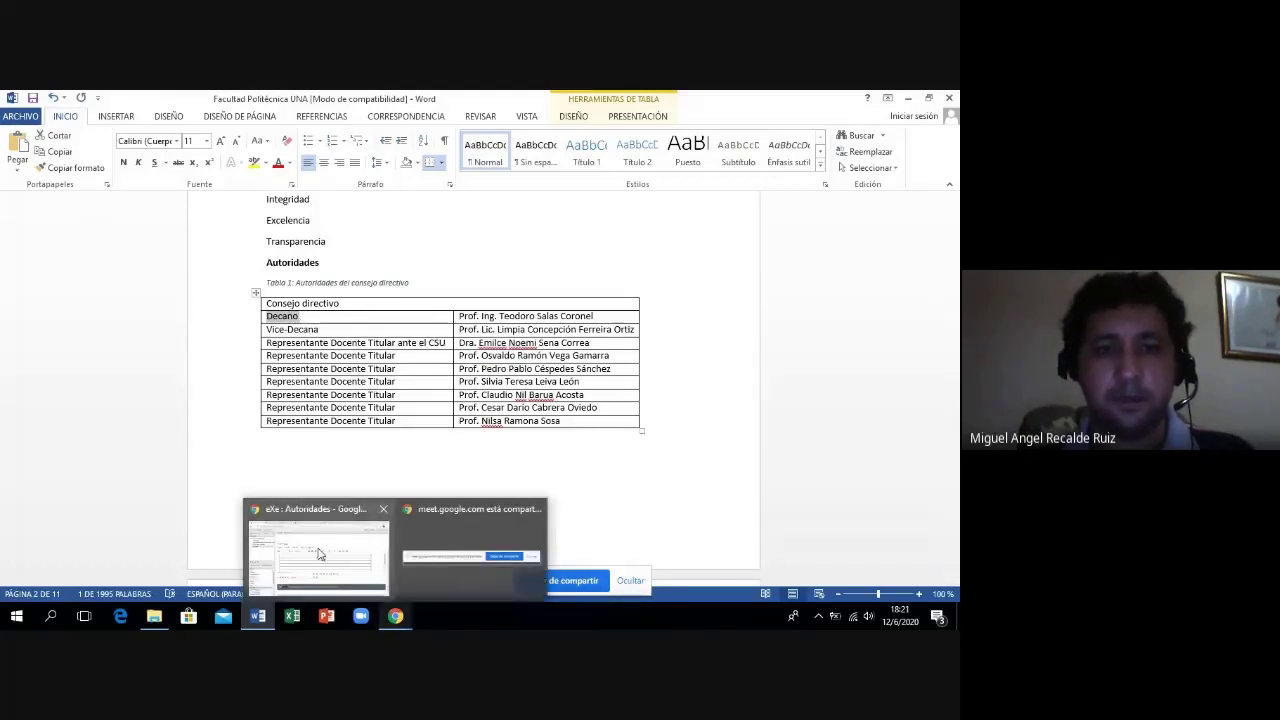
{"action": "left_click", "coordinate": [318, 552]}
{"action": "key", "text": "ctrl+v"}
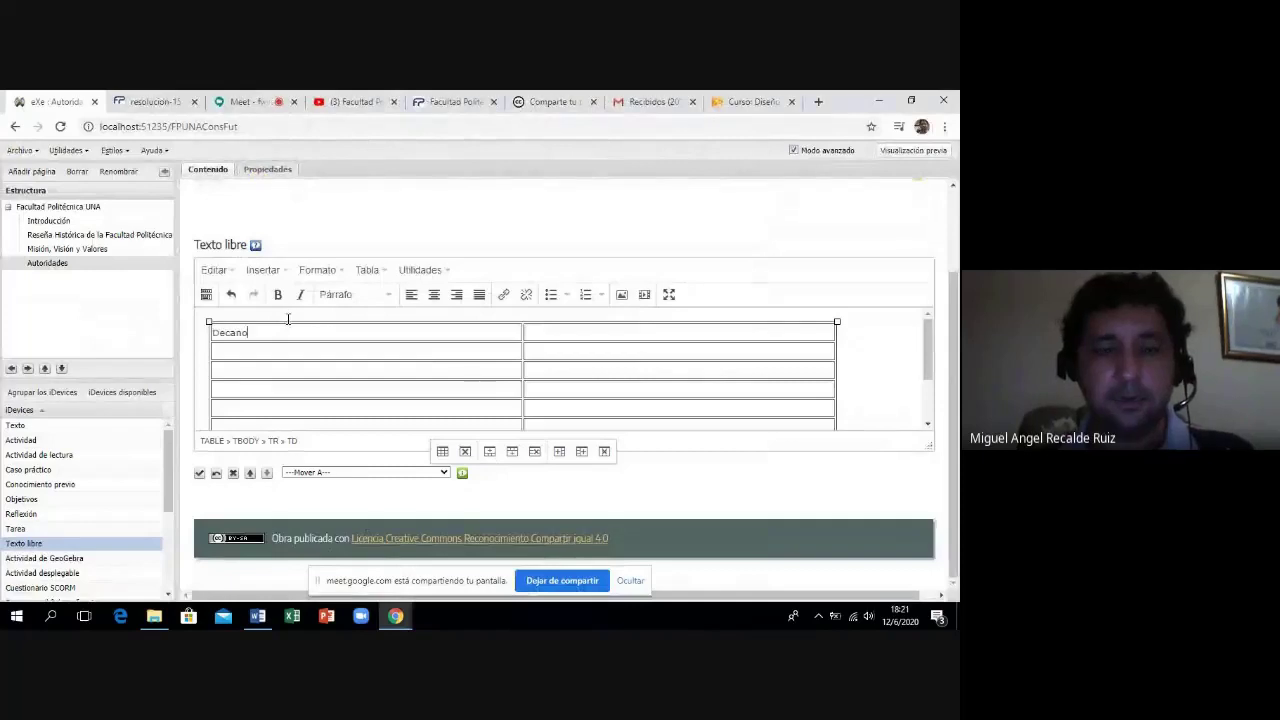
Enter "Vice Decana" in the cell below "Decano", reusing the copied word.
{"action": "left_click", "coordinate": [263, 348]}
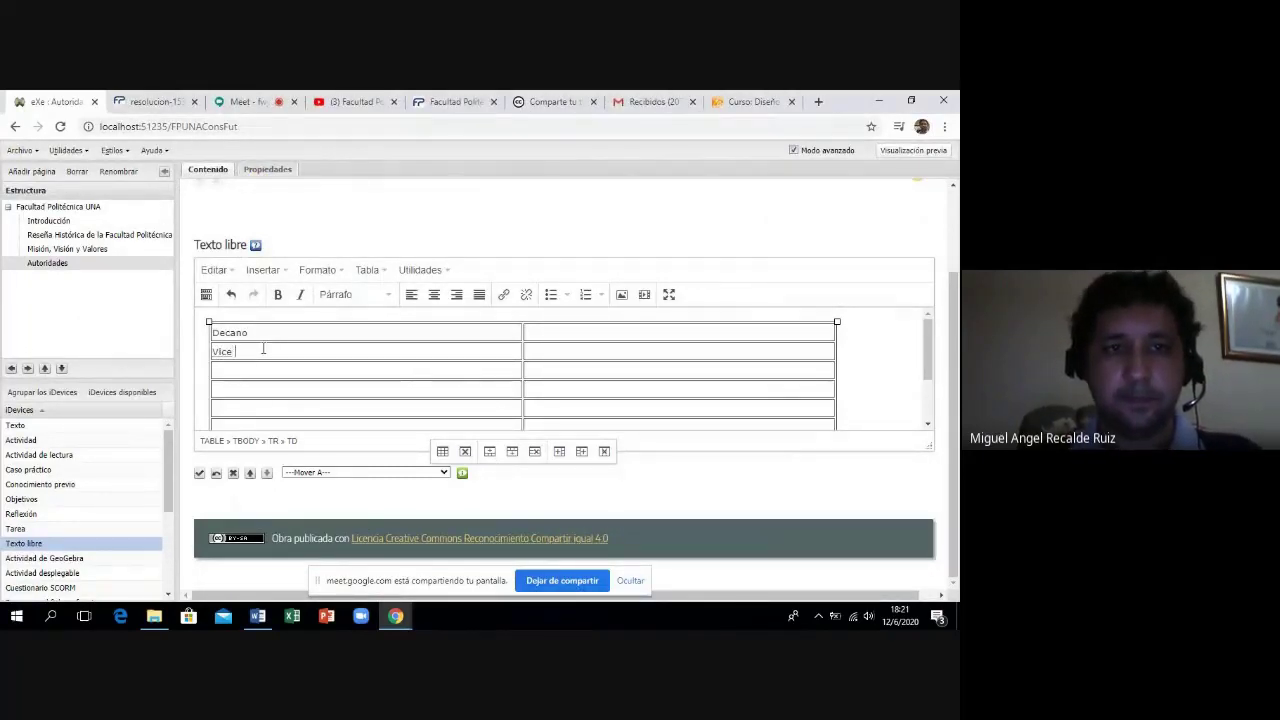
{"action": "type", "text": "Vice"}
{"action": "key", "text": "ctrl+v"}
{"action": "key", "text": "BackSpace"}
{"action": "type", "text": "a"}
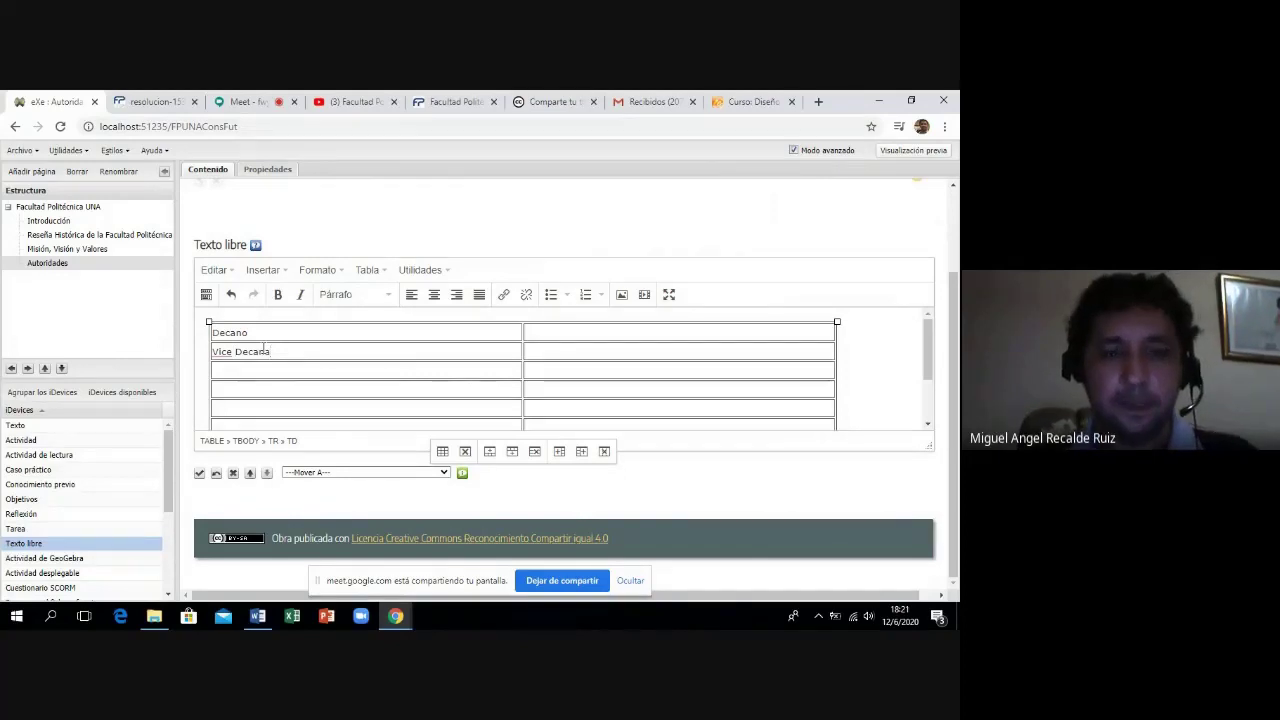
Copy the Decano's title and full name from the Word table and return to the eXeLearning table.
{"action": "left_click", "coordinate": [258, 616]}
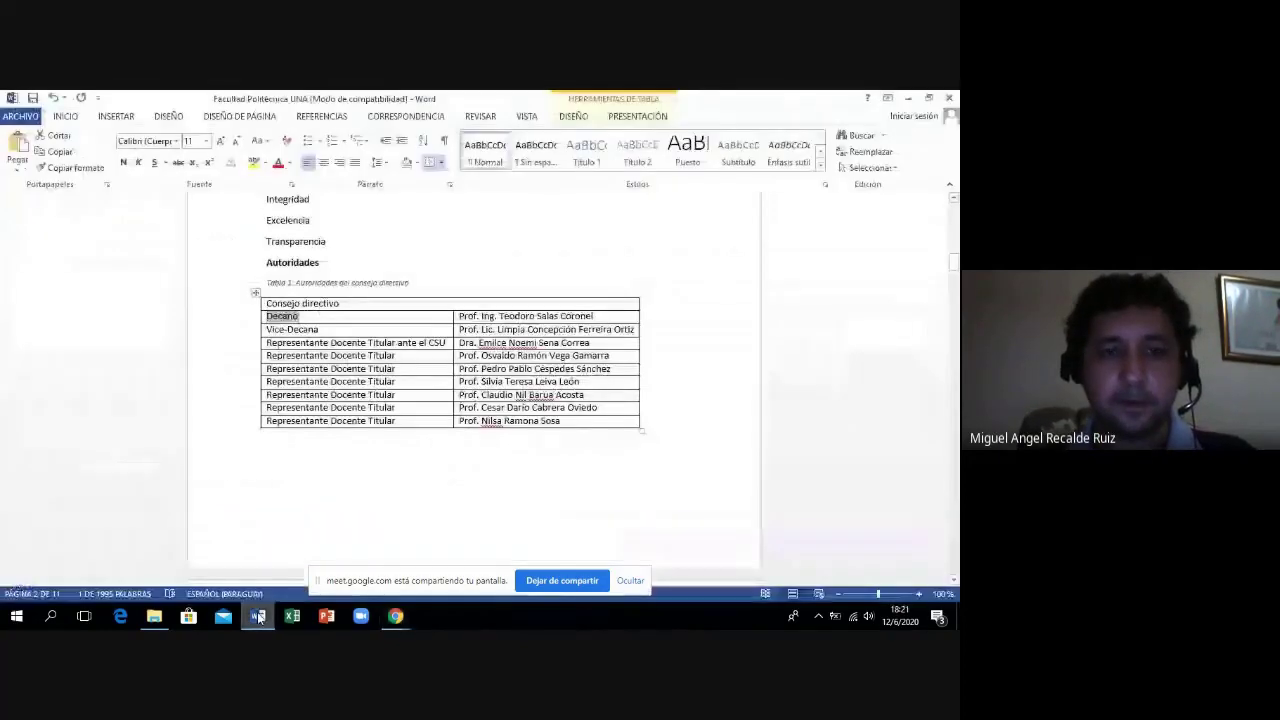
{"action": "left_click_drag", "start_coordinate": [459, 316], "coordinate": [587, 318]}
{"action": "key", "text": "ctrl+c"}
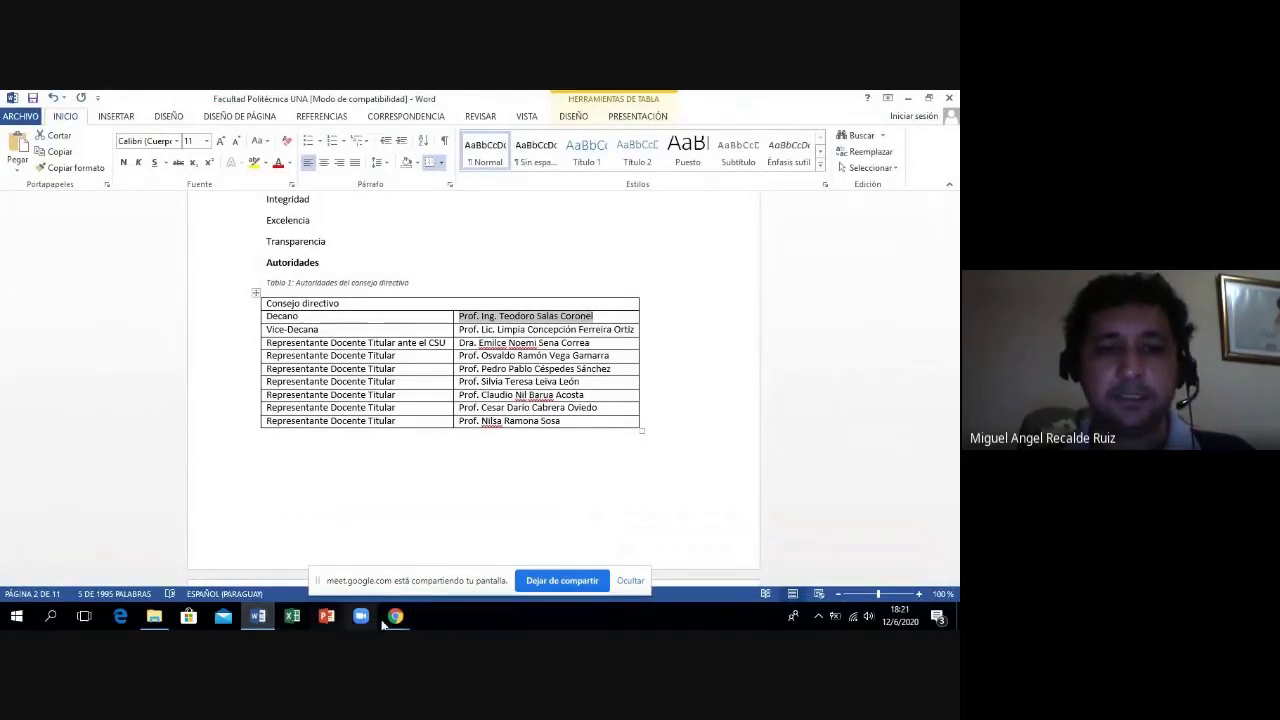
{"action": "mouse_move", "coordinate": [390, 618]}
{"action": "left_click", "coordinate": [318, 540]}
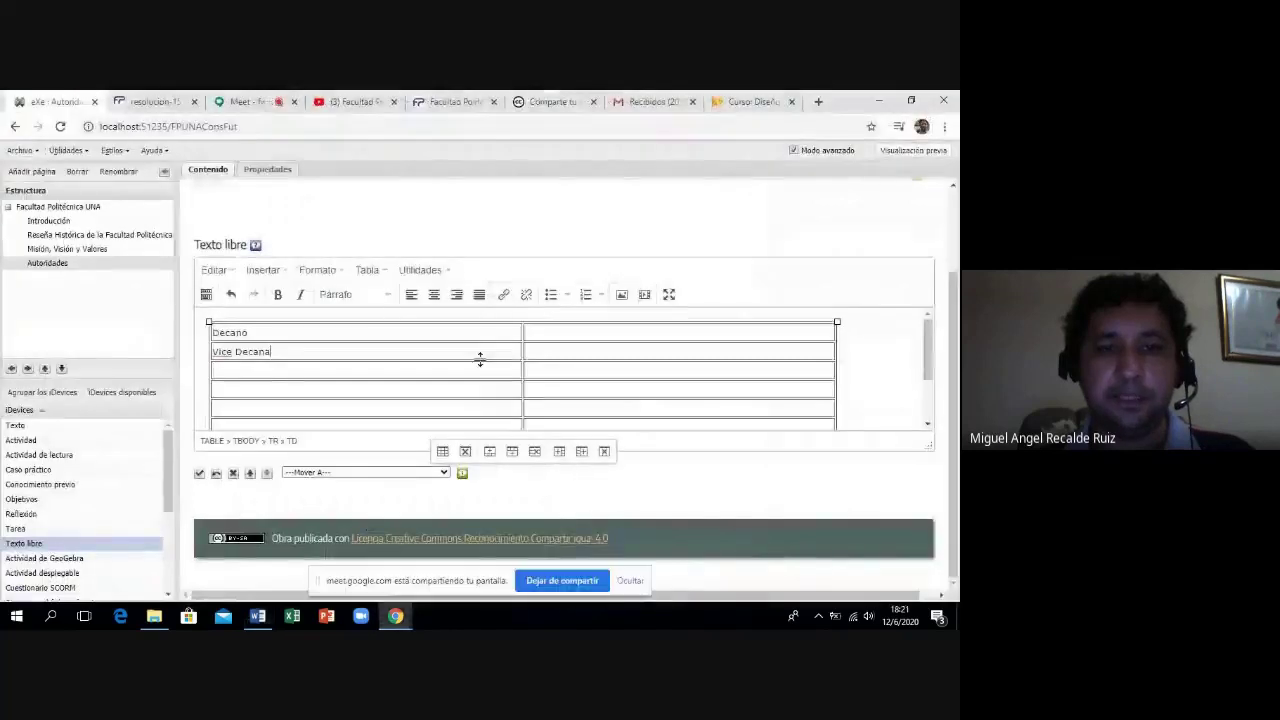
{"action": "left_click", "coordinate": [551, 357]}
{"action": "key", "text": "ctrl+v"}
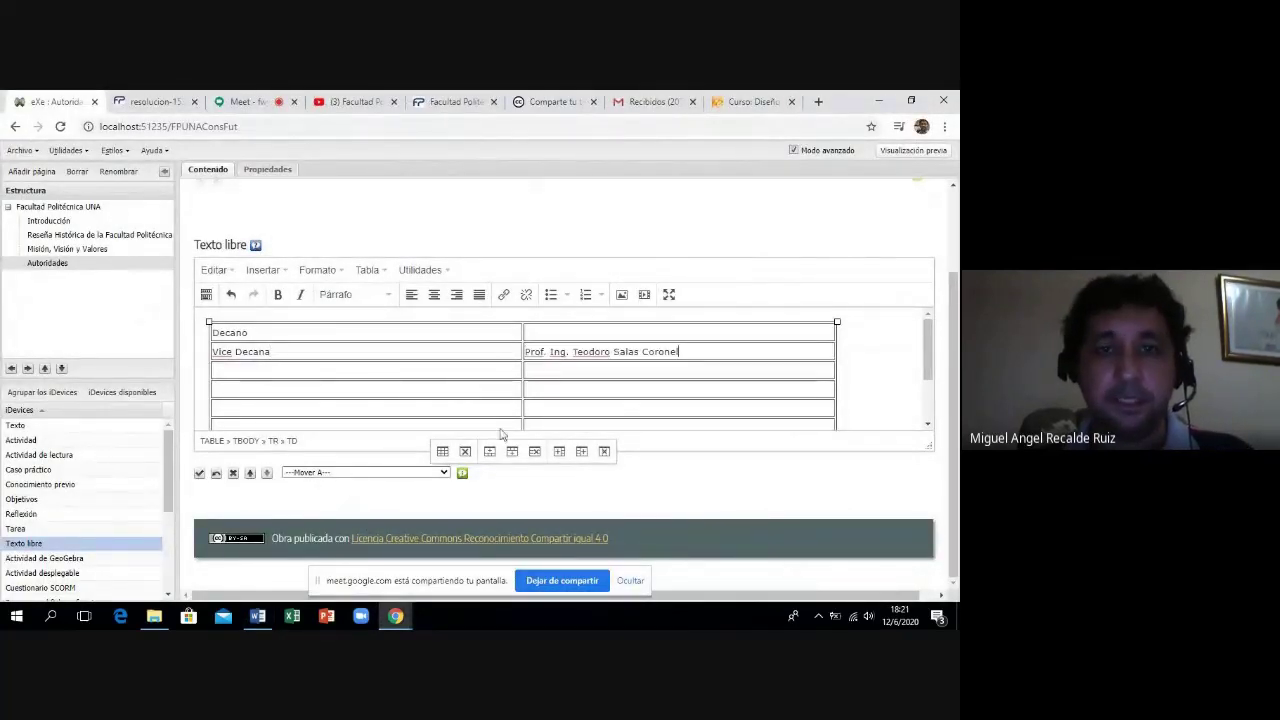
{"action": "key", "text": "ctrl+z"}
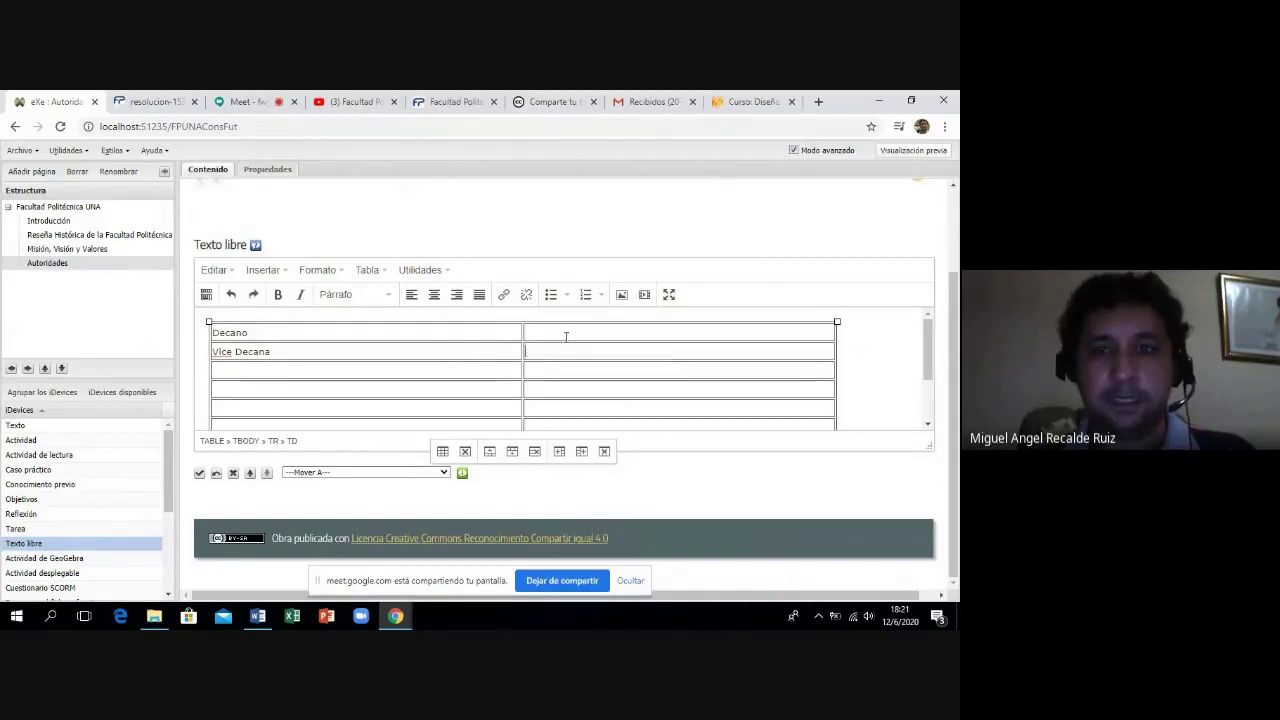
Paste the copied title and full name into the second-column cell beside "Decano".
{"action": "left_click", "coordinate": [565, 337]}
{"action": "key", "text": "ctrl+v"}
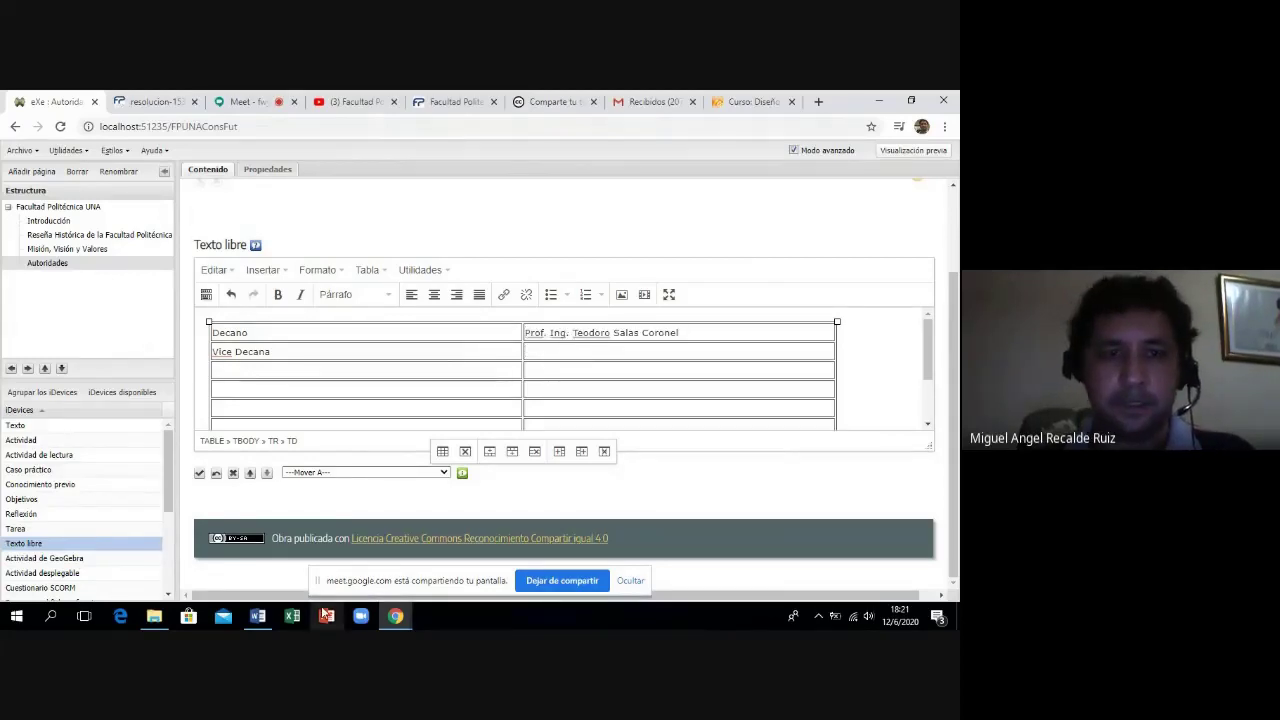
Copy the Vice-Decana's title and full name from Word into the cell beside "Vice Decana" and save the text block.
{"action": "left_click", "coordinate": [265, 618]}
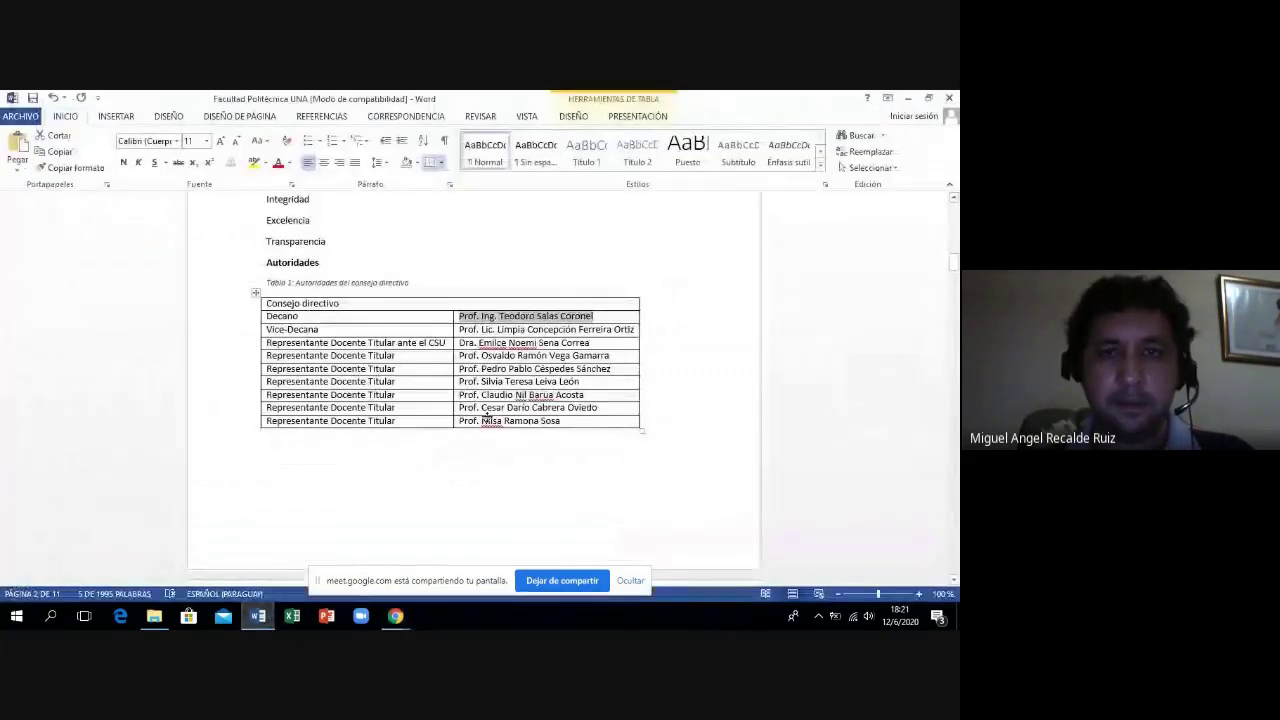
{"action": "left_click_drag", "start_coordinate": [461, 330], "coordinate": [634, 330]}
{"action": "key", "text": "ctrl+c"}
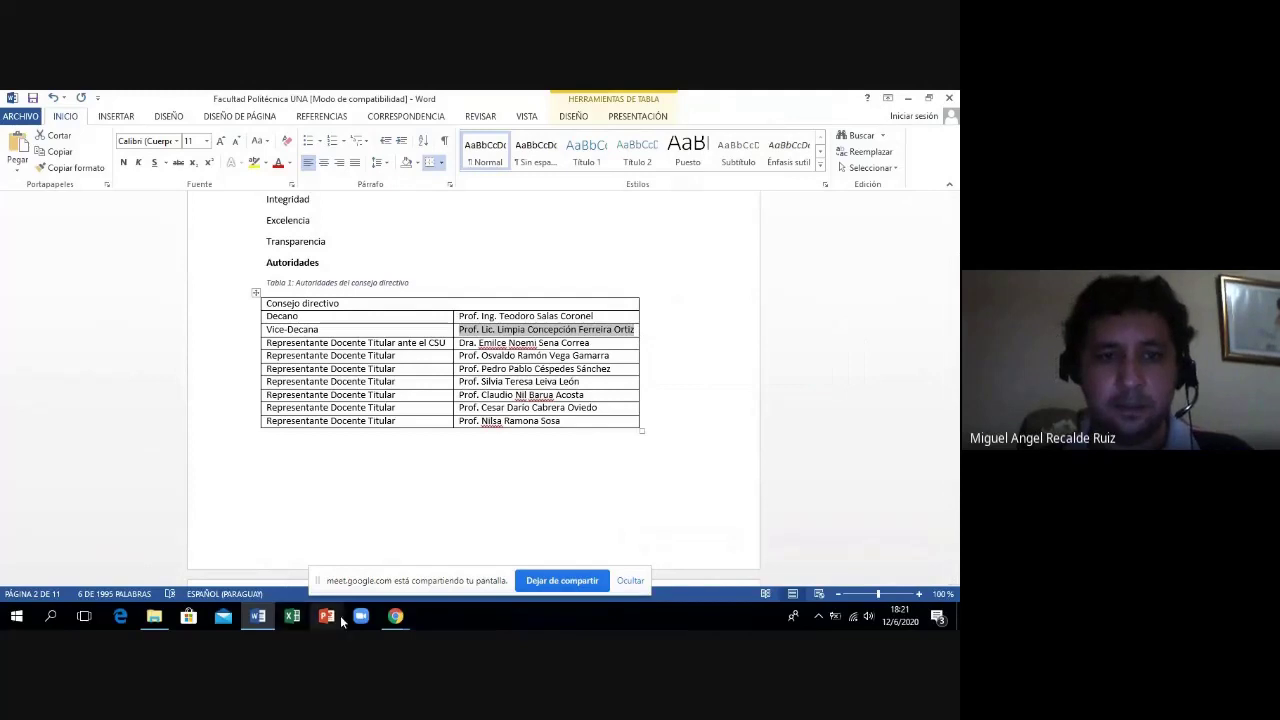
{"action": "left_click", "coordinate": [394, 620]}
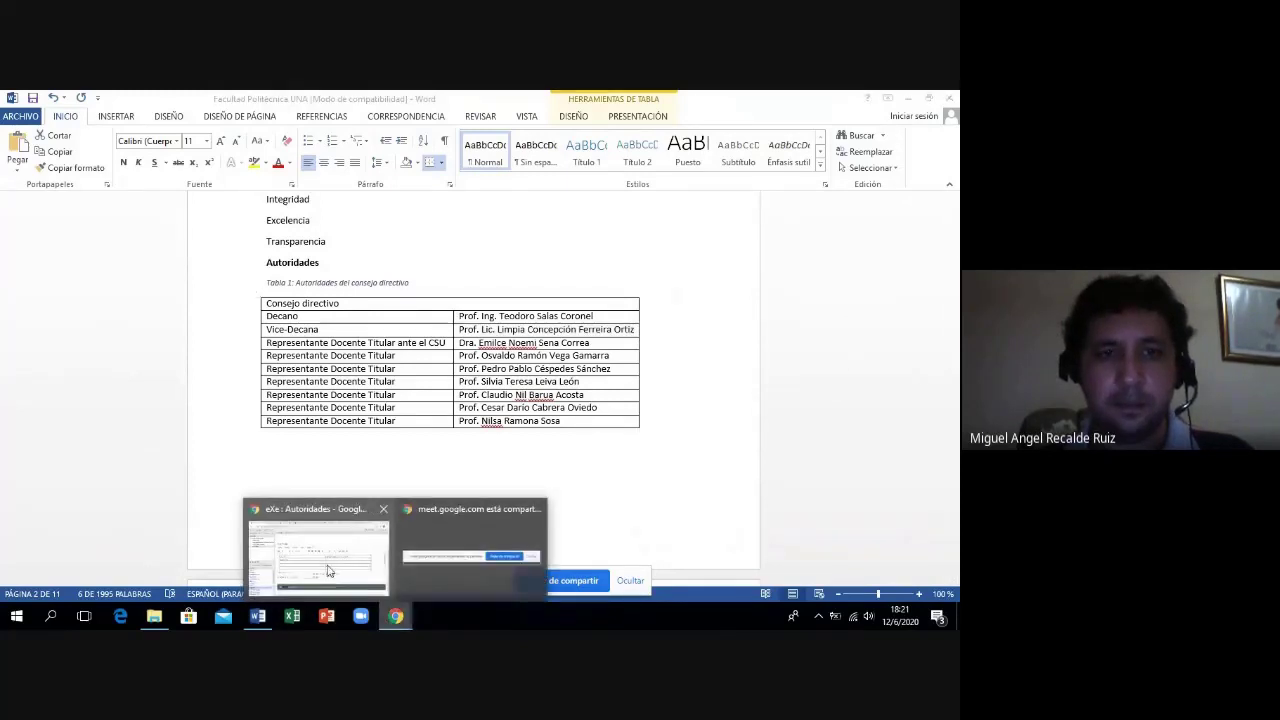
{"action": "left_click", "coordinate": [329, 571]}
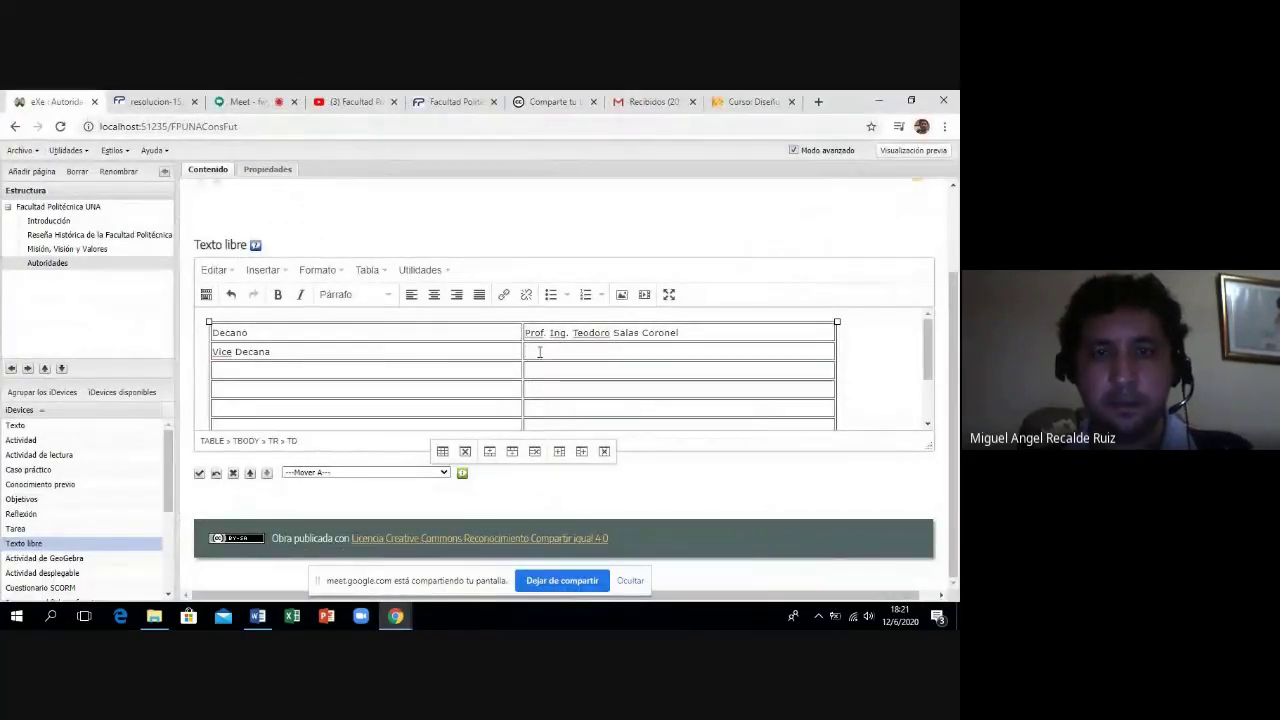
{"action": "left_click", "coordinate": [539, 352]}
{"action": "key", "text": "ctrl+v"}
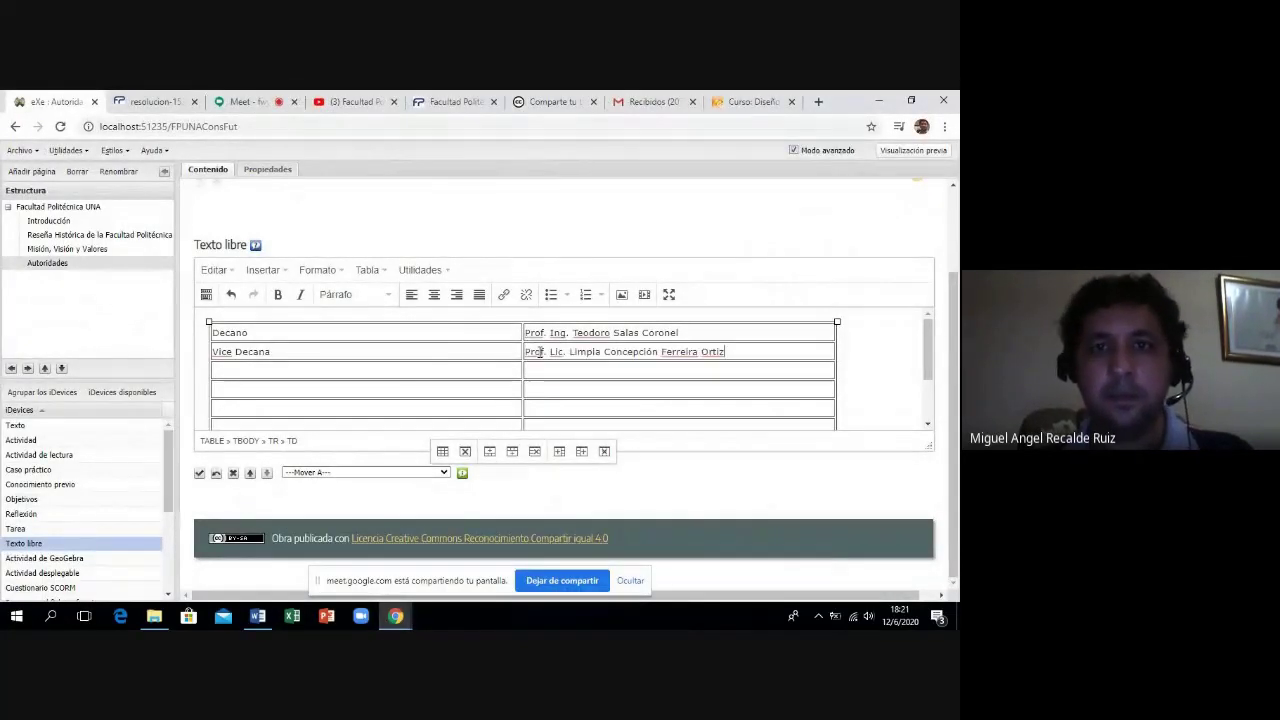
{"action": "left_click", "coordinate": [199, 474]}
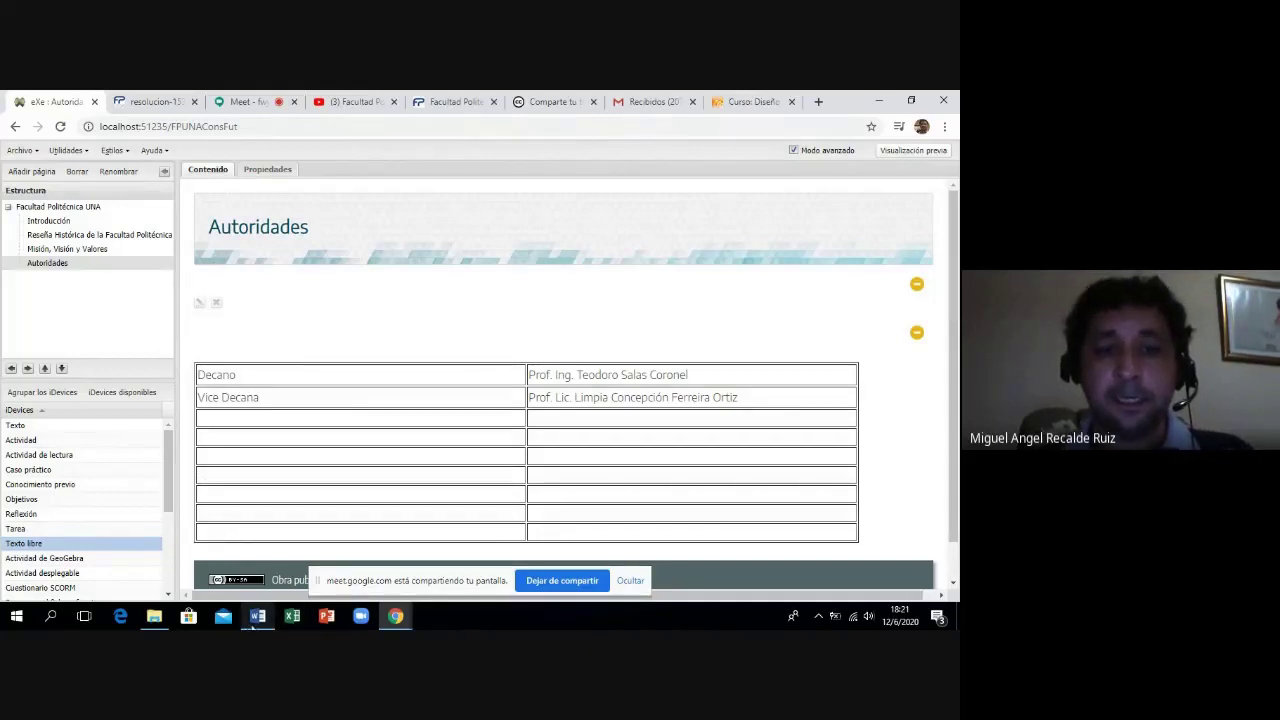
Check the section that follows the authorities table in the Word document.
{"action": "left_click", "coordinate": [255, 617]}
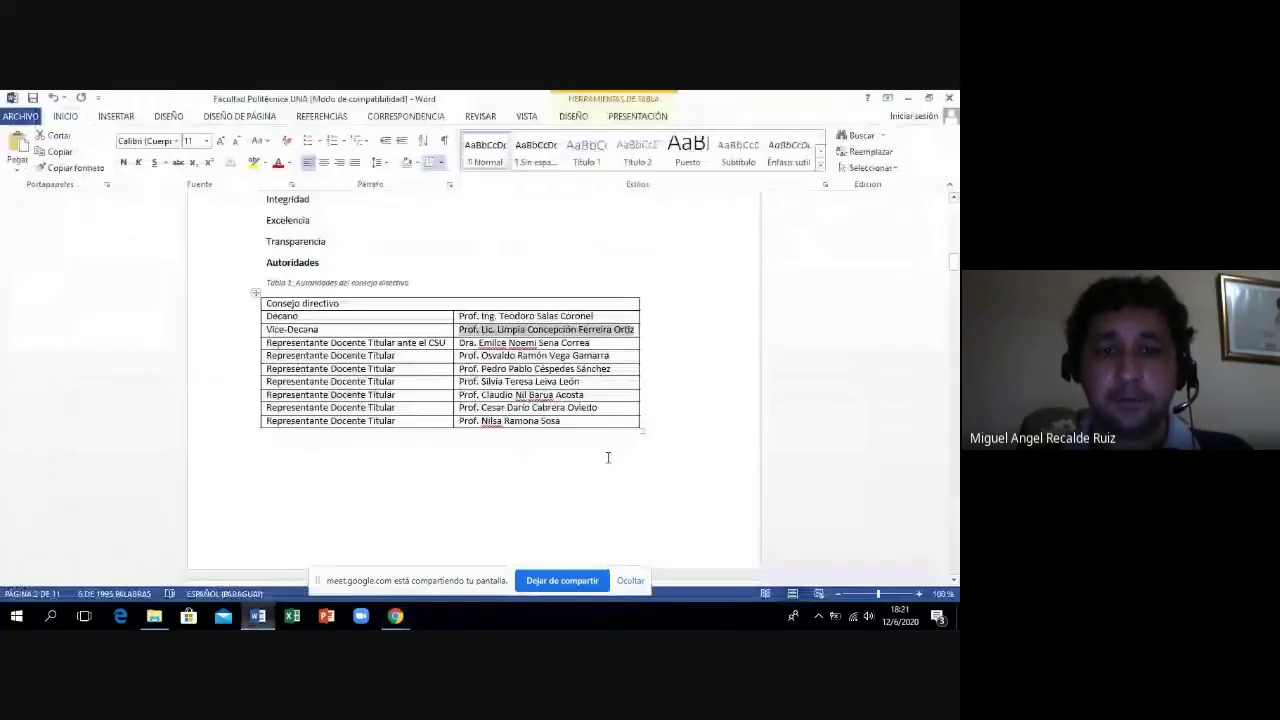
{"action": "left_click", "coordinate": [953, 580]}
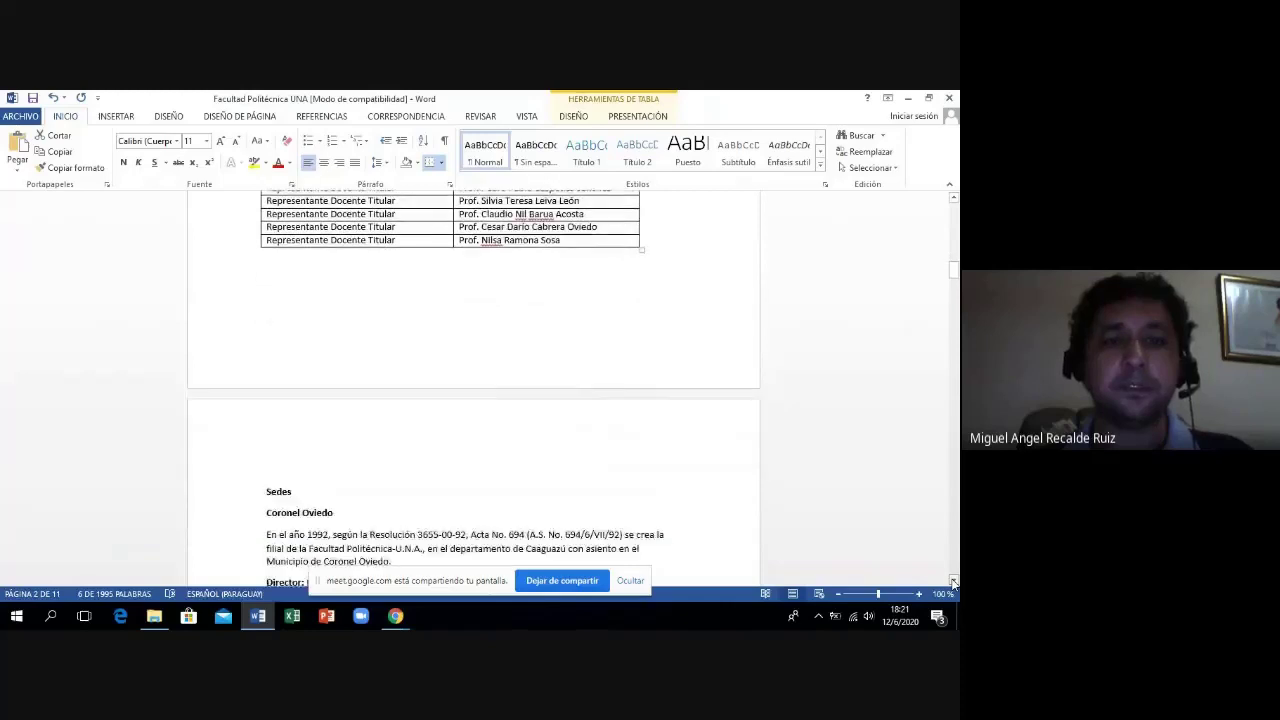
{"action": "left_click_drag", "start_coordinate": [953, 580], "coordinate": [953, 580]}
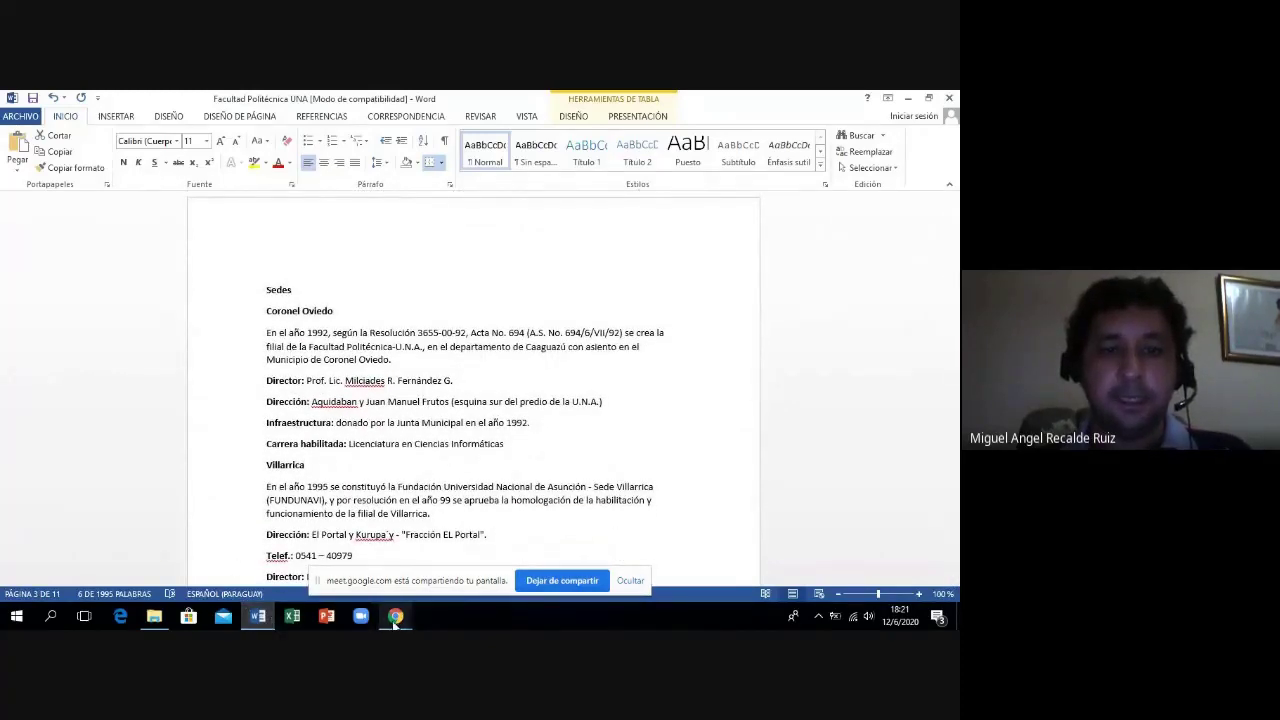
Switch from the Word document back to the eXeLearning package.
{"action": "mouse_move", "coordinate": [405, 624]}
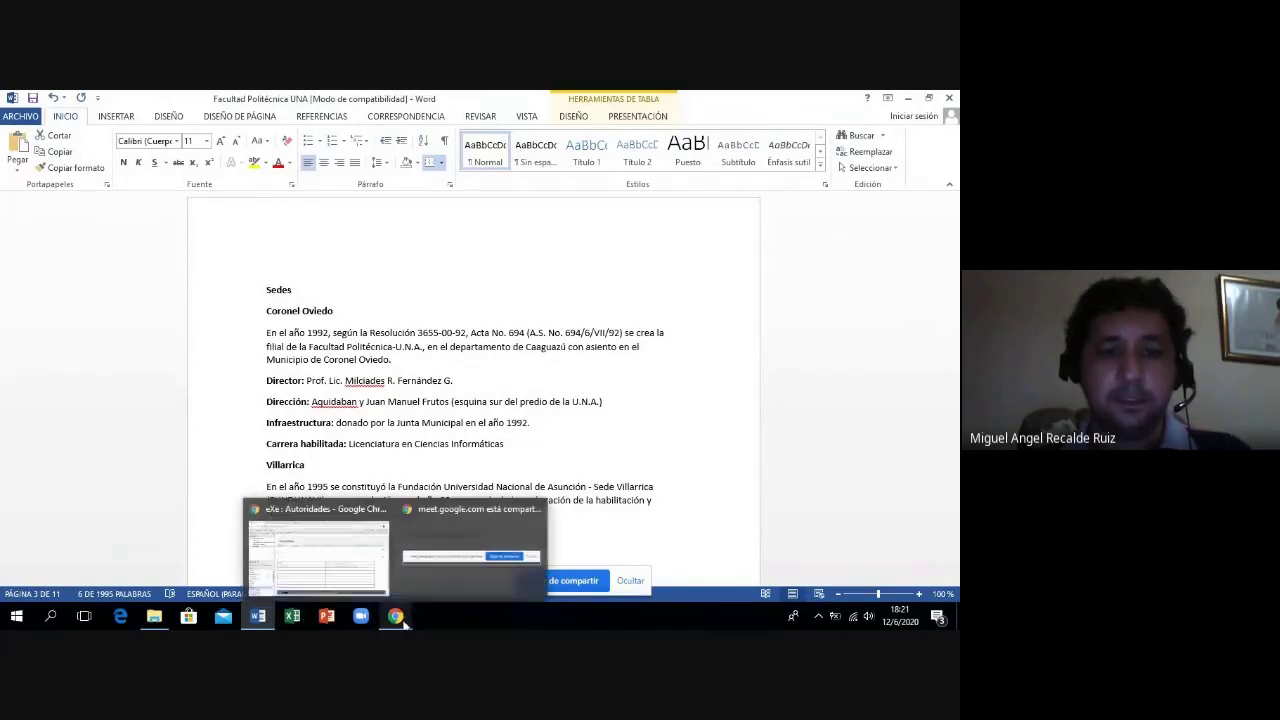
{"action": "left_click", "coordinate": [305, 566]}
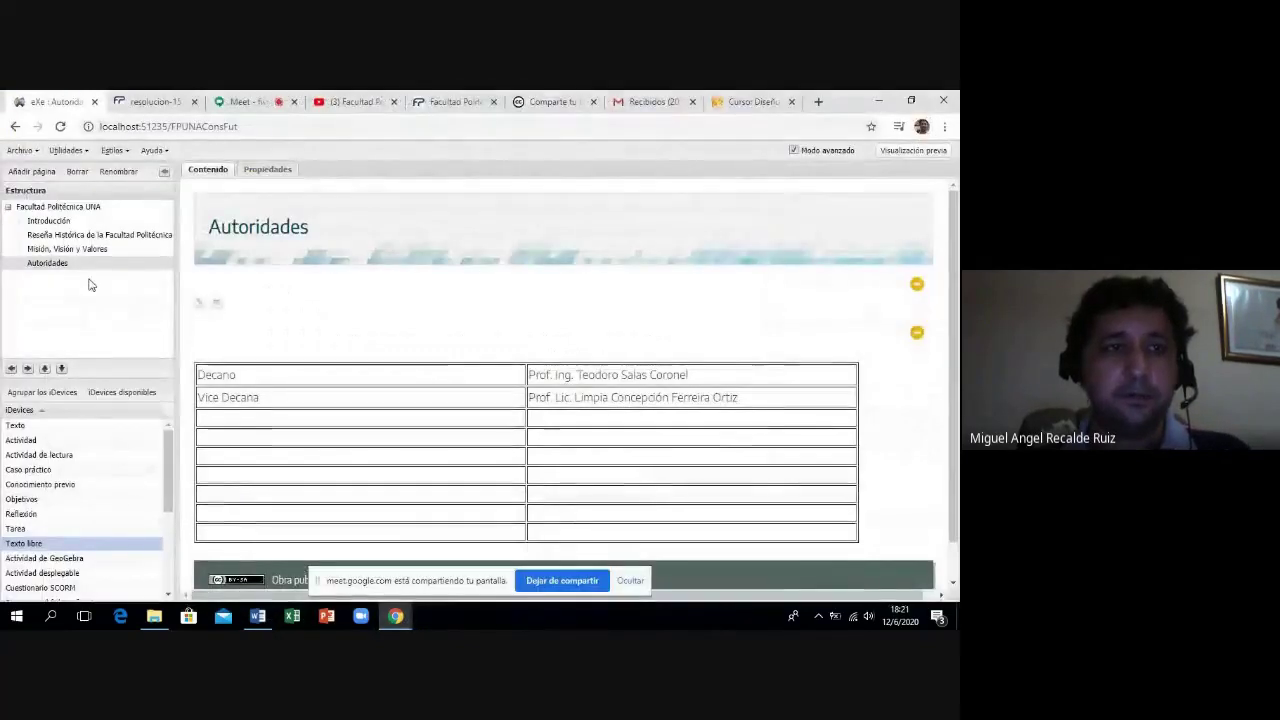
{"action": "left_click", "coordinate": [40, 172]}
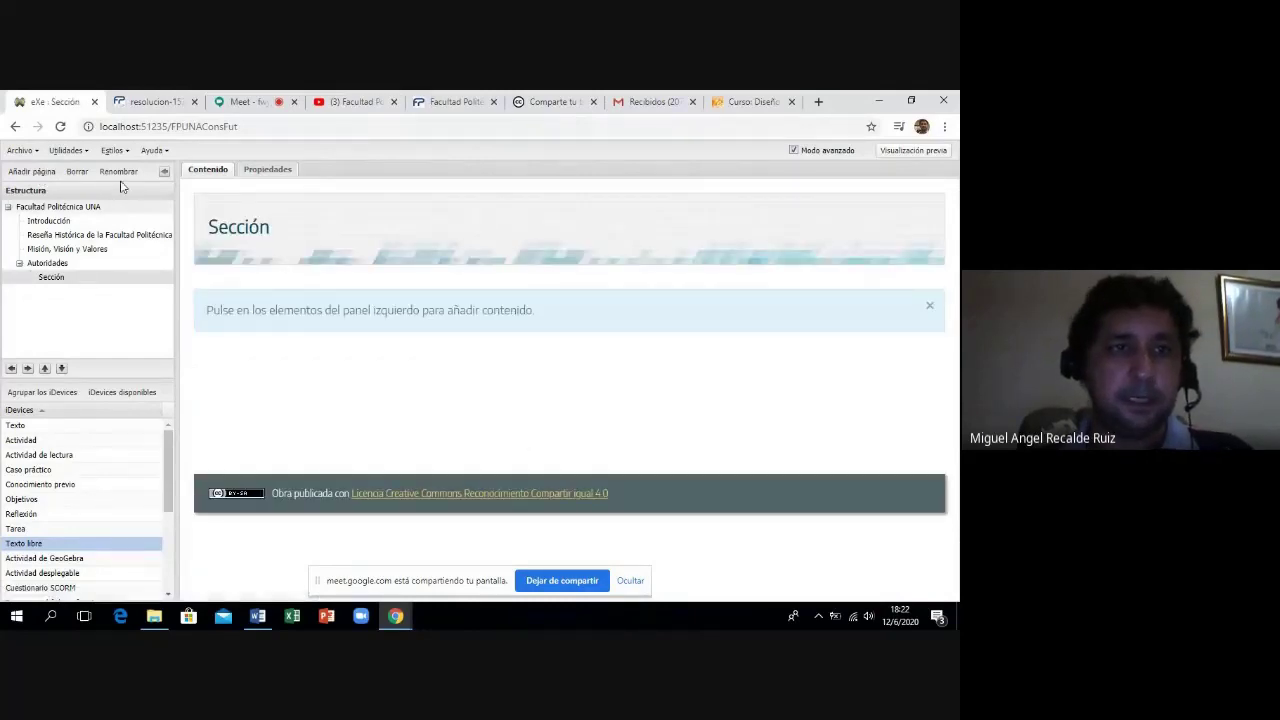
{"action": "left_click", "coordinate": [80, 172]}
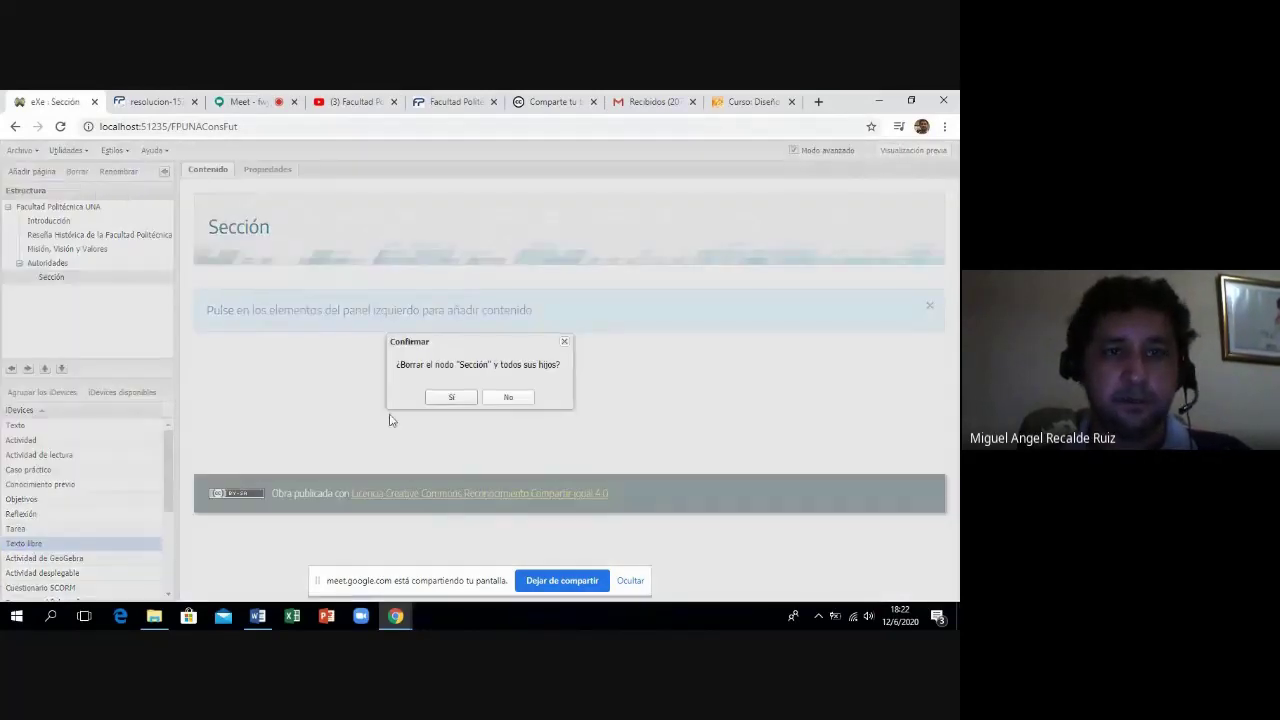
{"action": "left_click", "coordinate": [436, 400]}
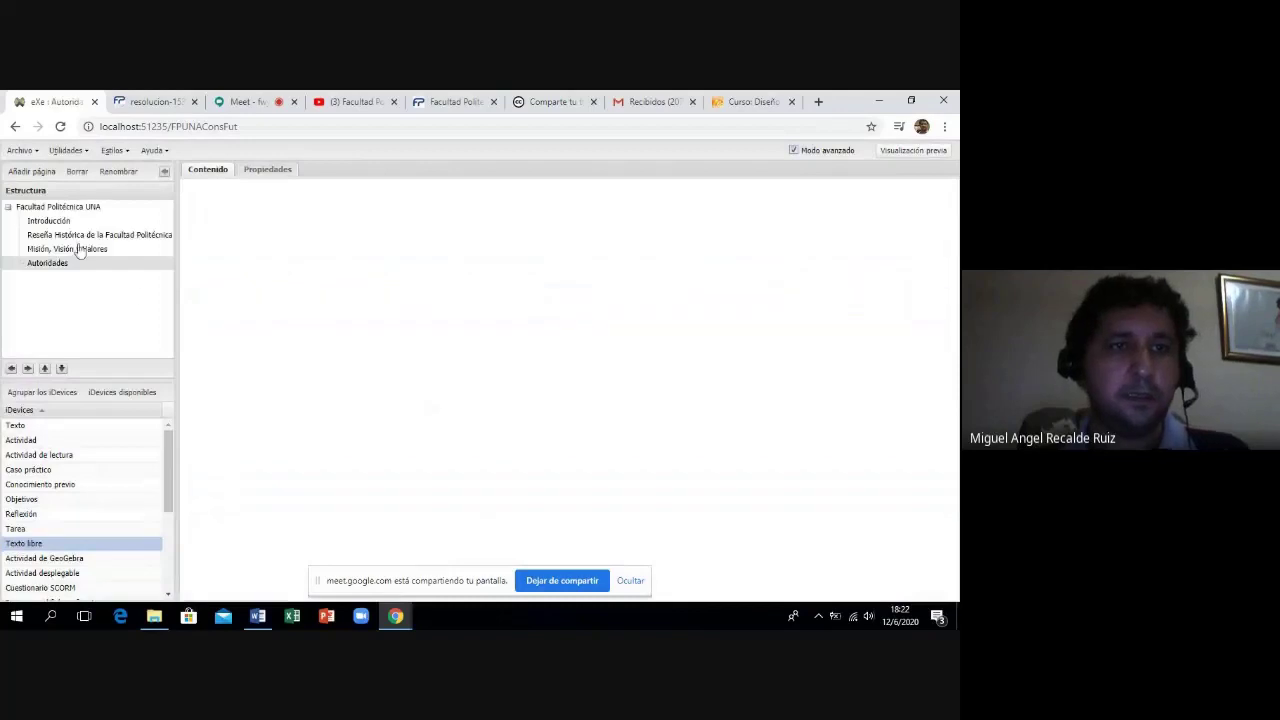
Add a page directly under the root node "Facultad Politécnica UNA" and rename it "Sedes".
{"action": "left_click", "coordinate": [55, 207]}
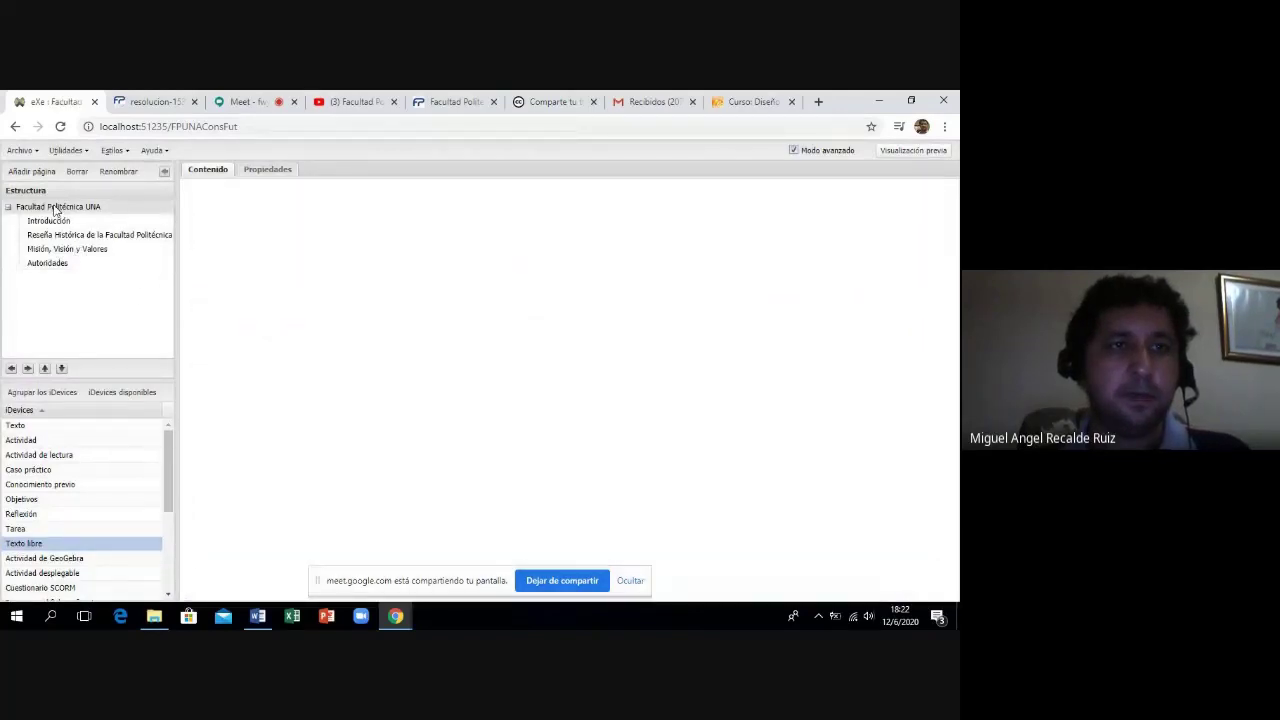
{"action": "left_click", "coordinate": [36, 171]}
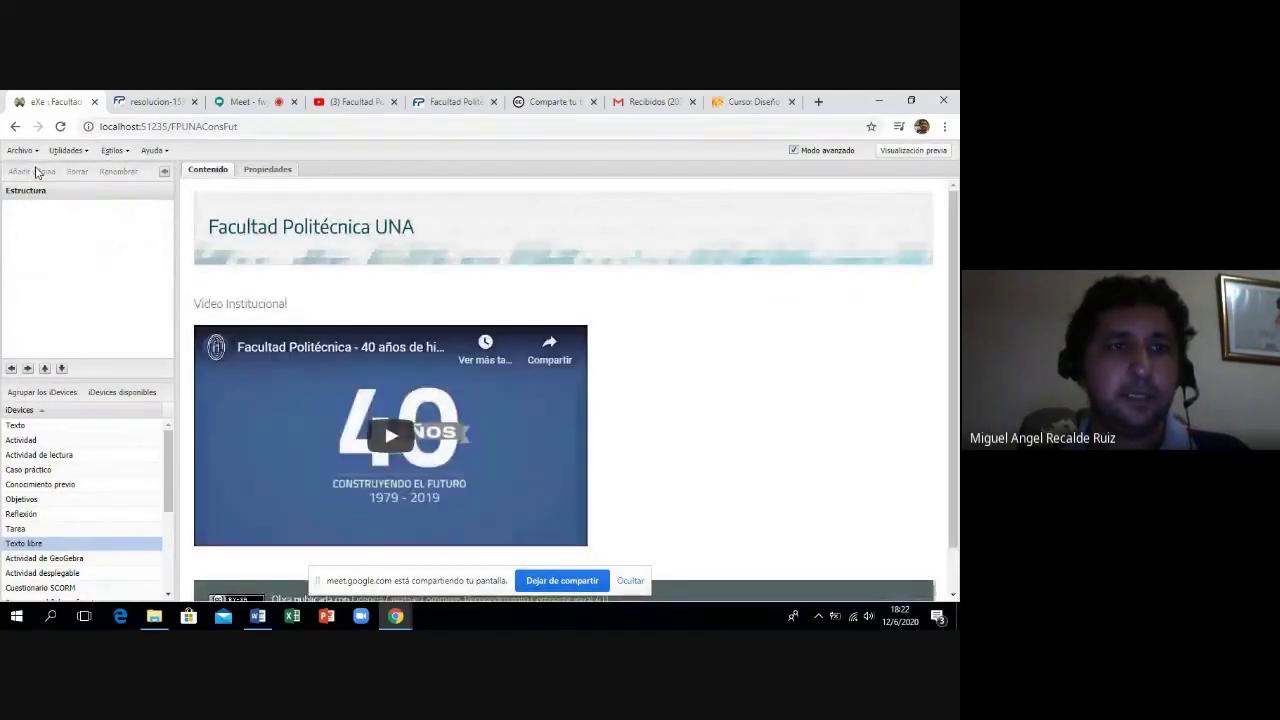
{"action": "left_click", "coordinate": [124, 176]}
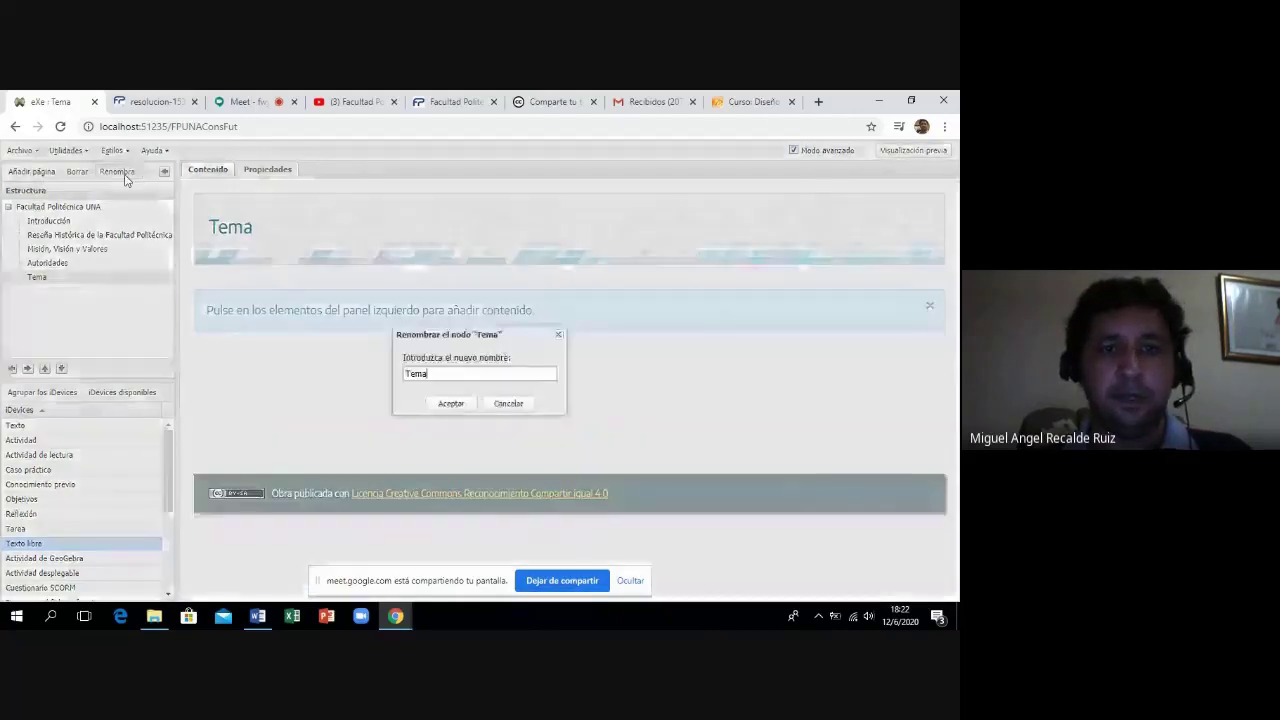
{"action": "key", "text": "BackSpace"}
{"action": "key", "text": "BackSpace"}
{"action": "key", "text": "BackSpace"}
{"action": "key", "text": "BackSpace"}
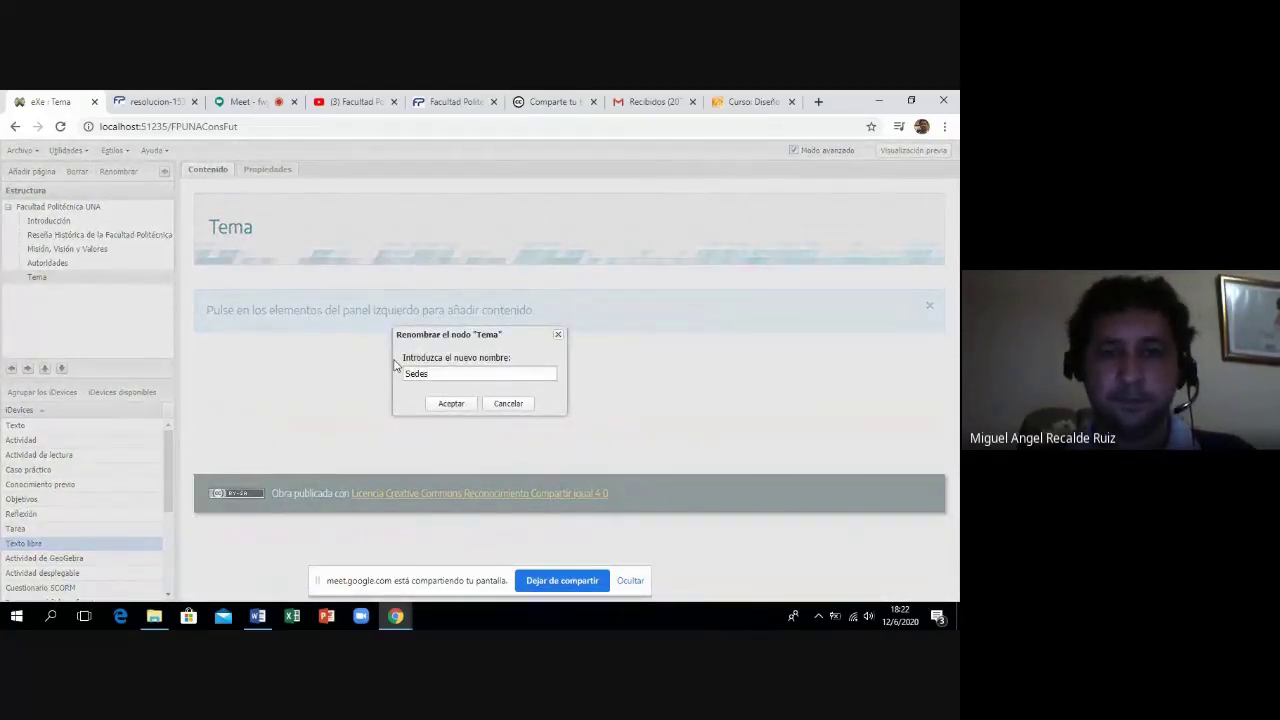
{"action": "type", "text": "Sedes"}
{"action": "left_click", "coordinate": [455, 405]}
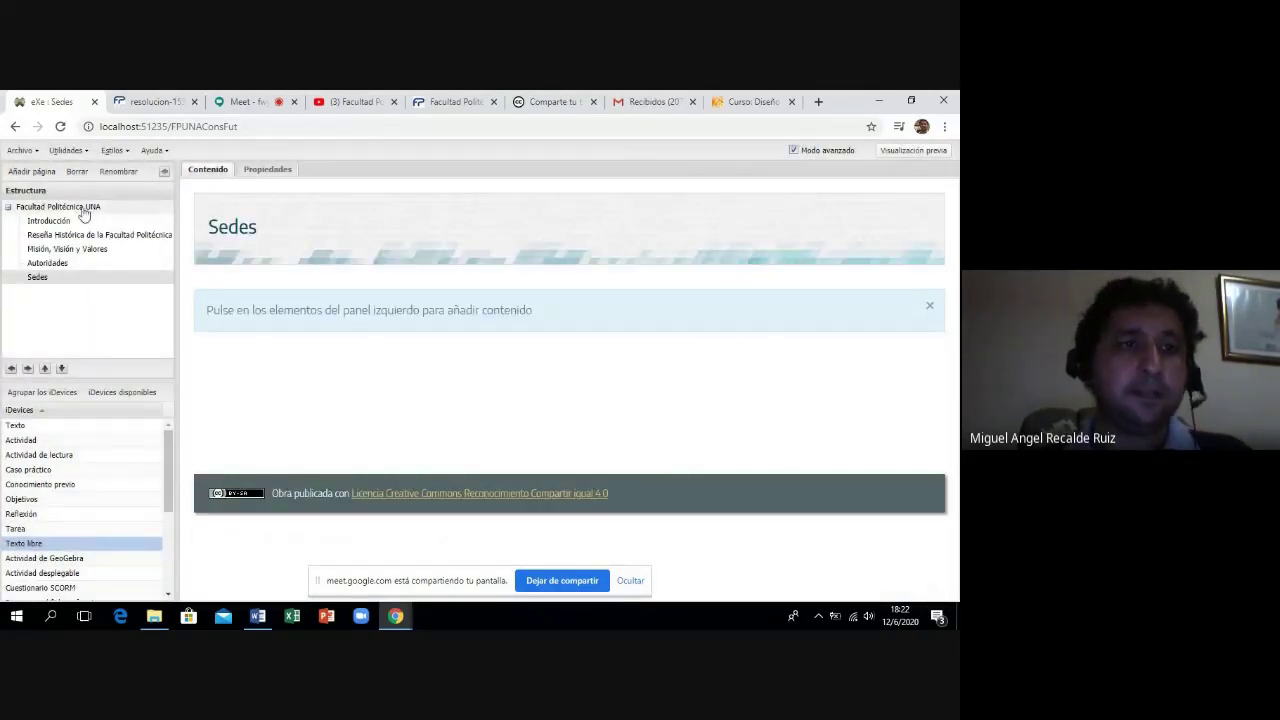
Add a subpage under "Sedes" and rename it "Coronel Oviedo".
{"action": "left_click", "coordinate": [38, 175]}
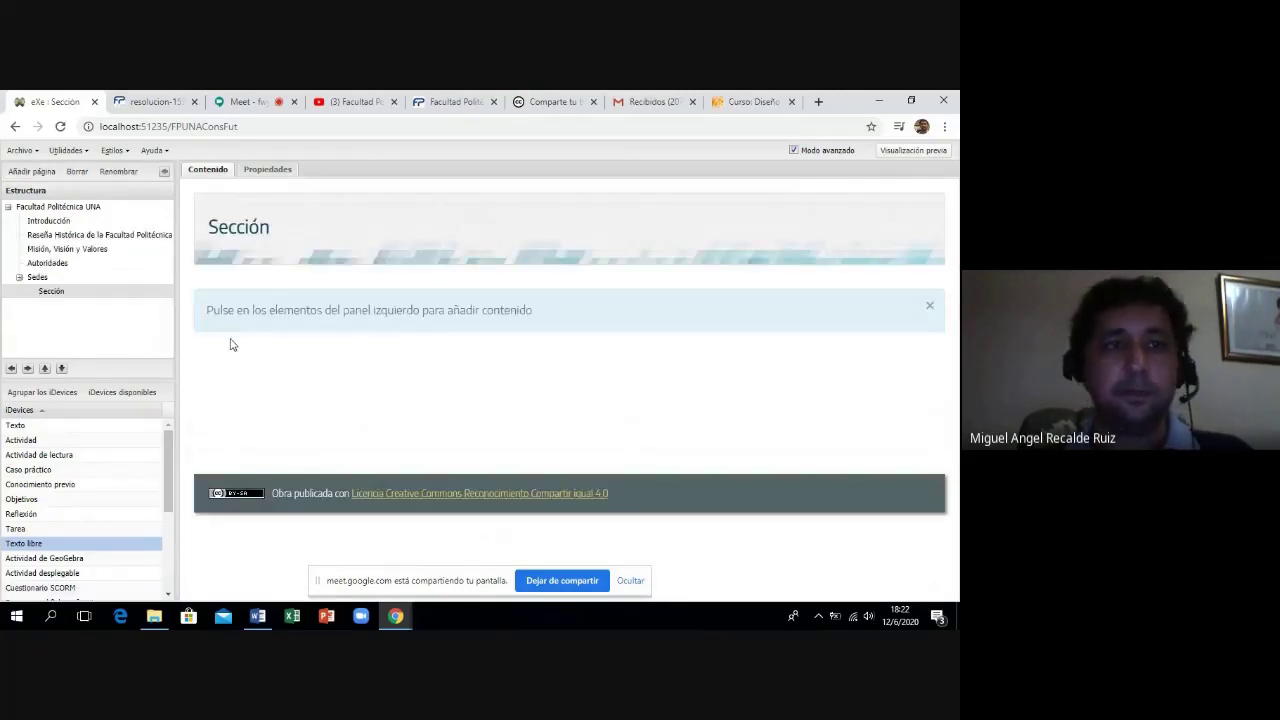
{"action": "left_click", "coordinate": [112, 177]}
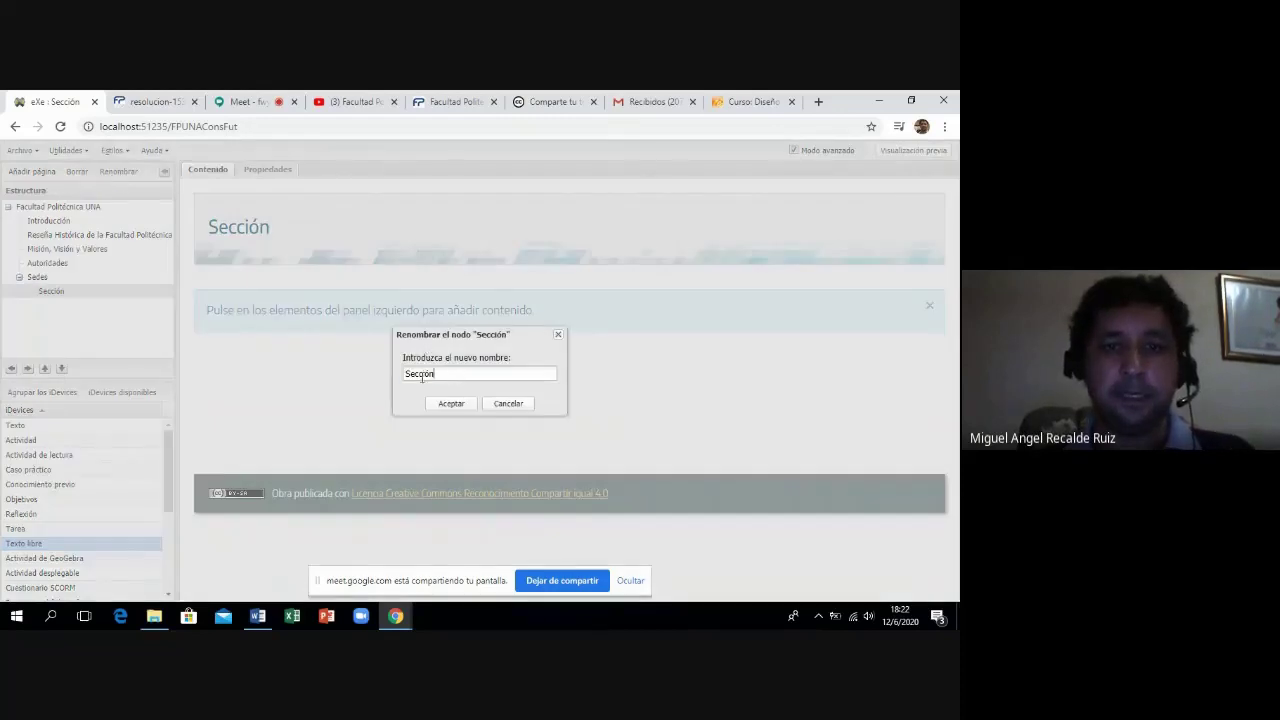
{"action": "double_click", "coordinate": [421, 377]}
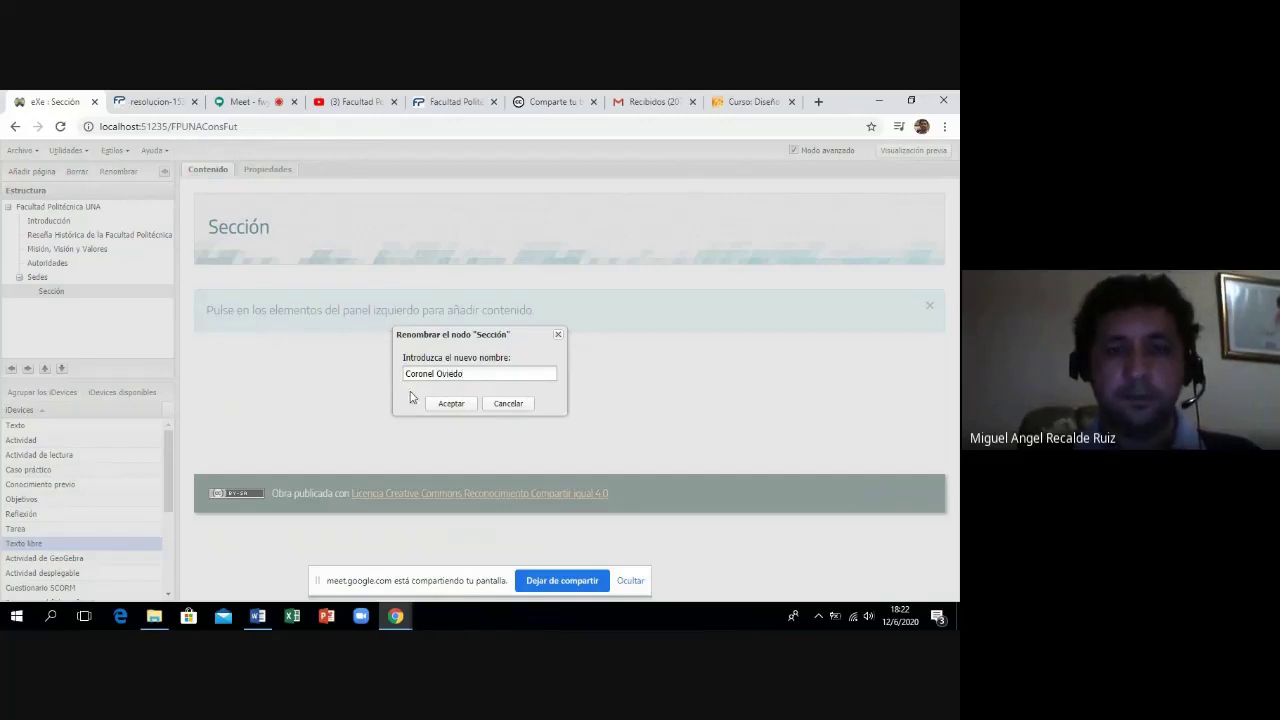
{"action": "left_click", "coordinate": [446, 403]}
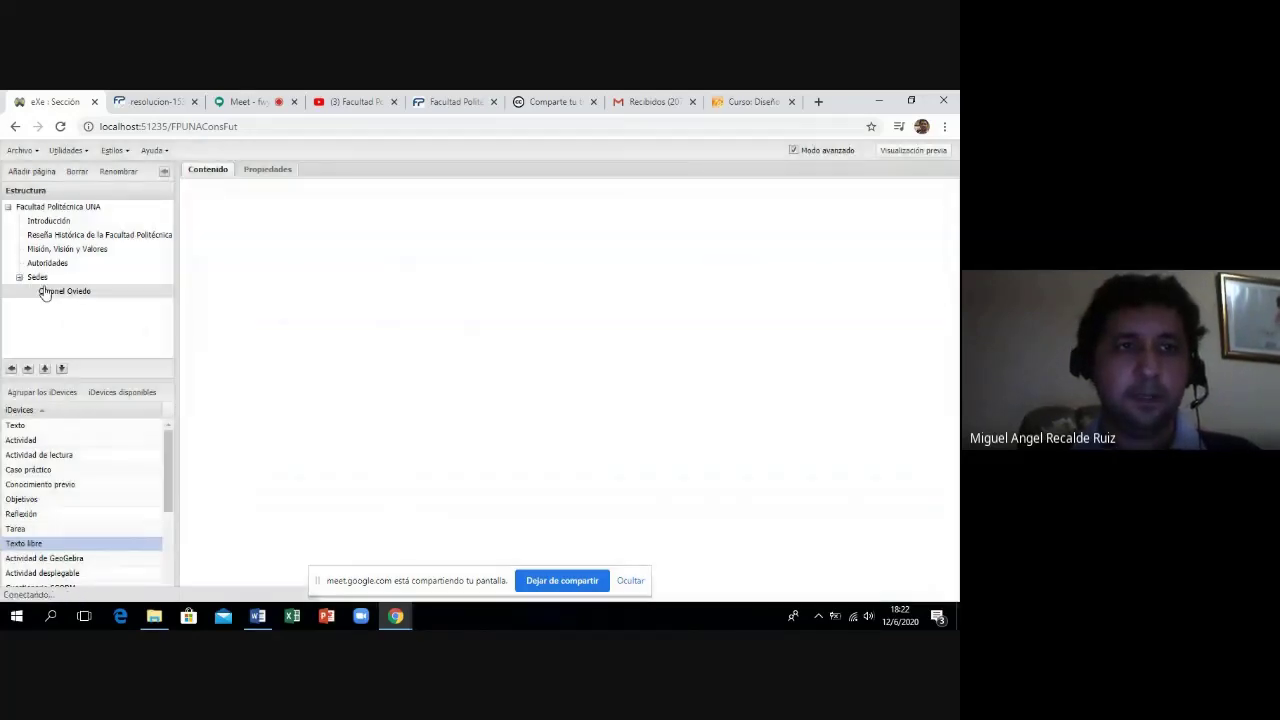
Add a second subpage under "Sedes" and rename it "Villarrica".
{"action": "left_click", "coordinate": [40, 279]}
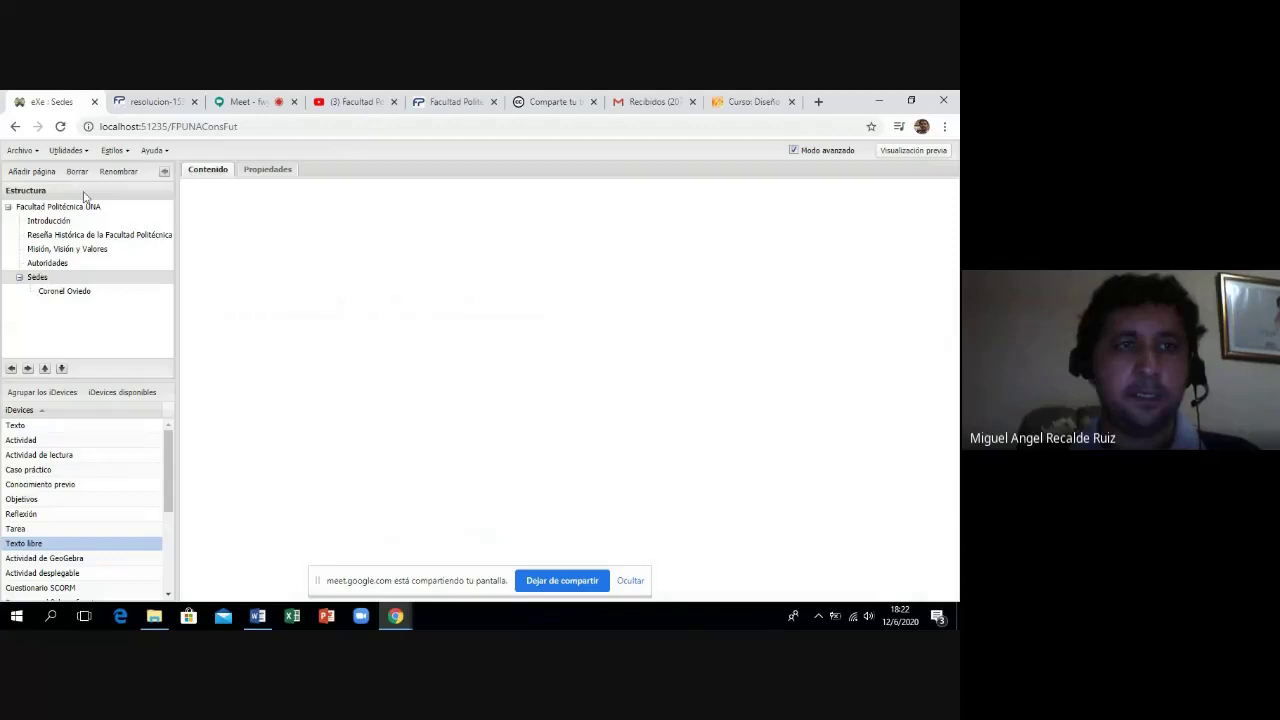
{"action": "left_click", "coordinate": [44, 176]}
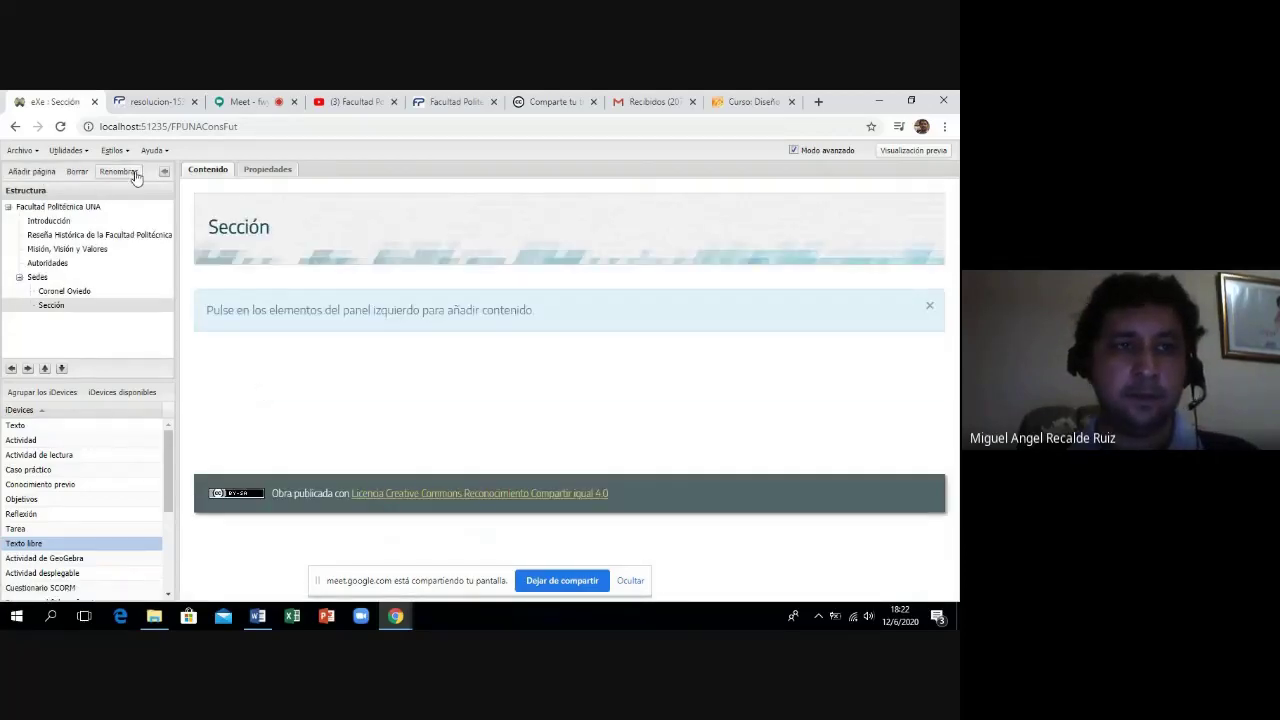
{"action": "left_click", "coordinate": [118, 172]}
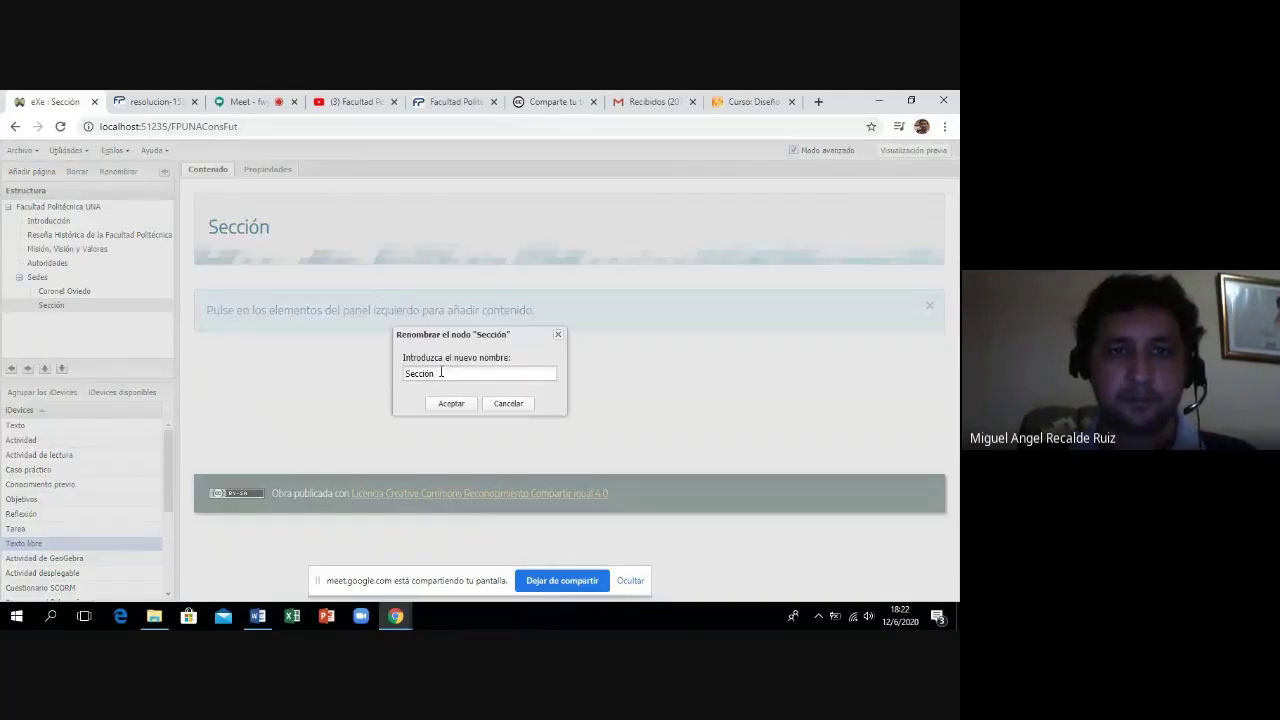
{"action": "left_click_drag", "start_coordinate": [441, 373], "coordinate": [401, 375]}
{"action": "type", "text": "Vi"}
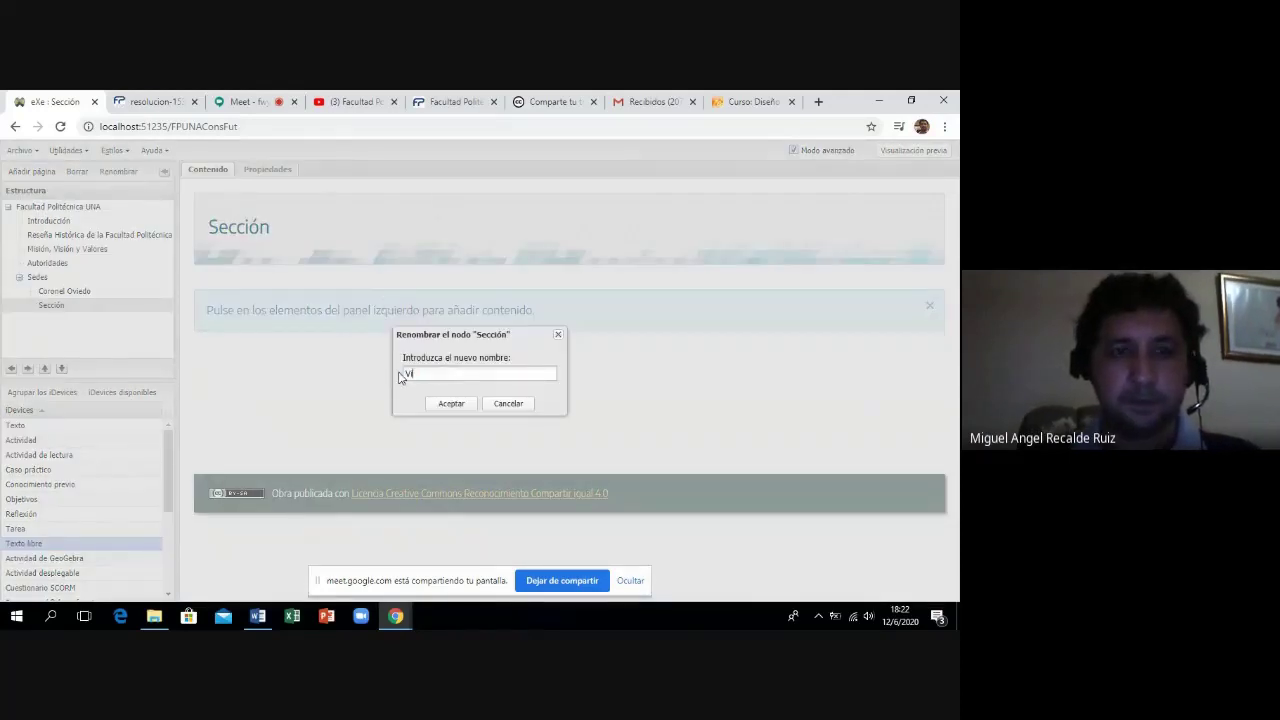
{"action": "type", "text": "llarrica"}
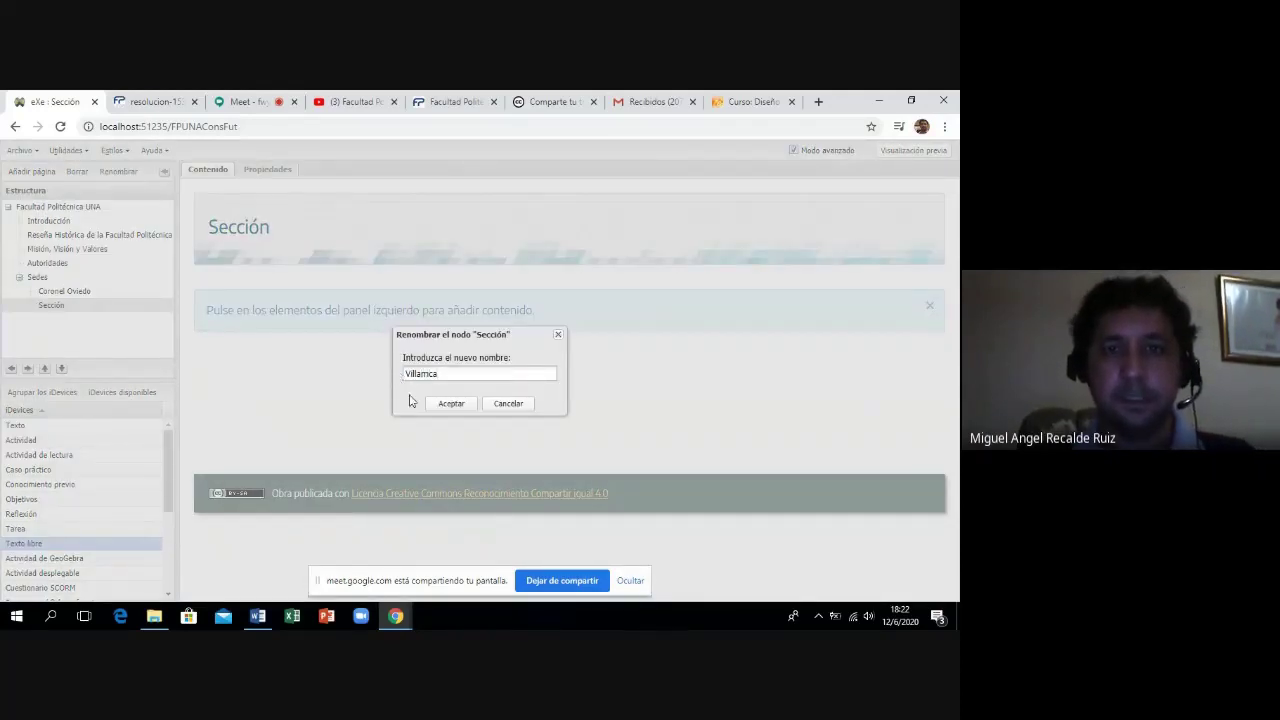
{"action": "left_click", "coordinate": [440, 407]}
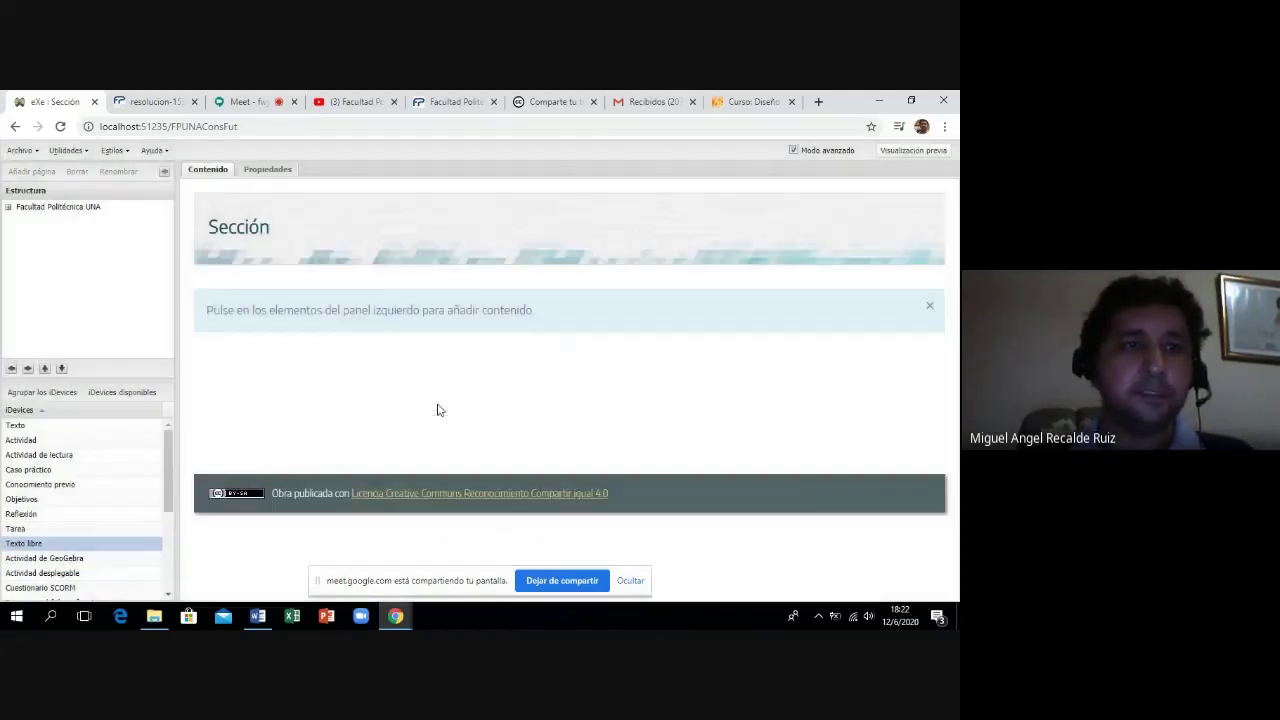
Add a Texto libre block to the "Coronel Oviedo" page and copy the Coronel Oviedo text, without its heading, from Word.
{"action": "left_click", "coordinate": [63, 291]}
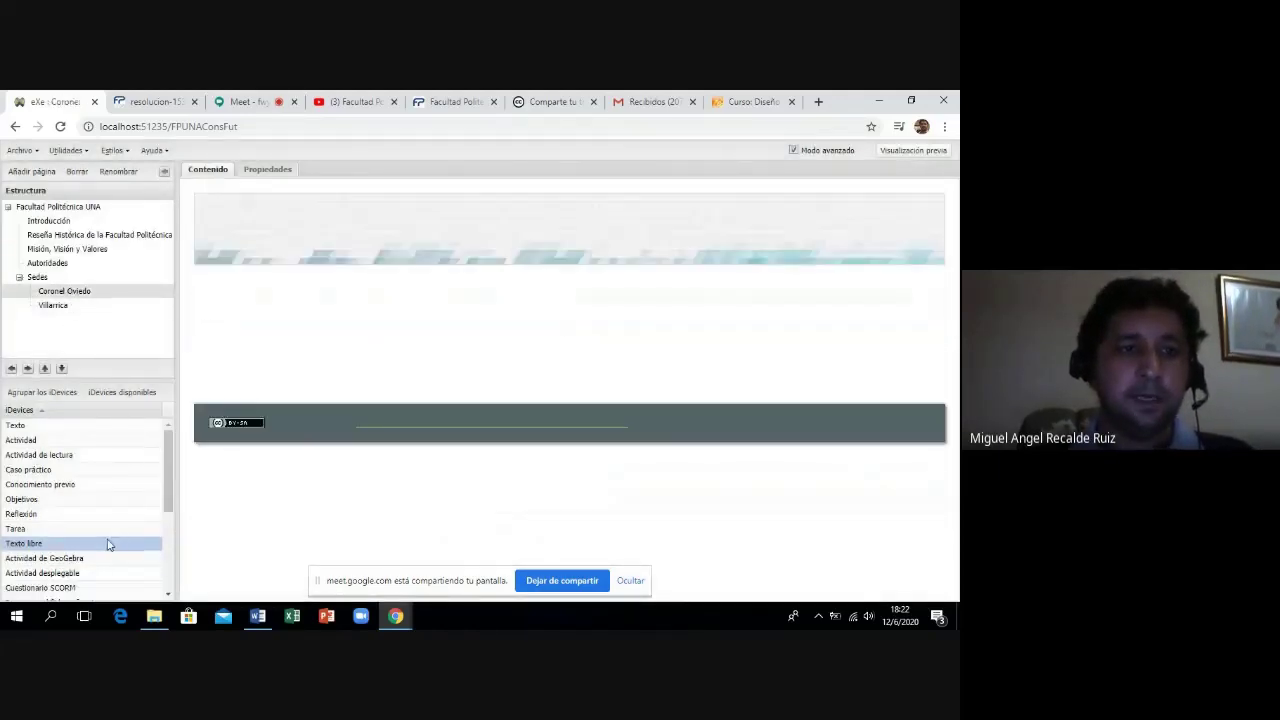
{"action": "left_click", "coordinate": [50, 545]}
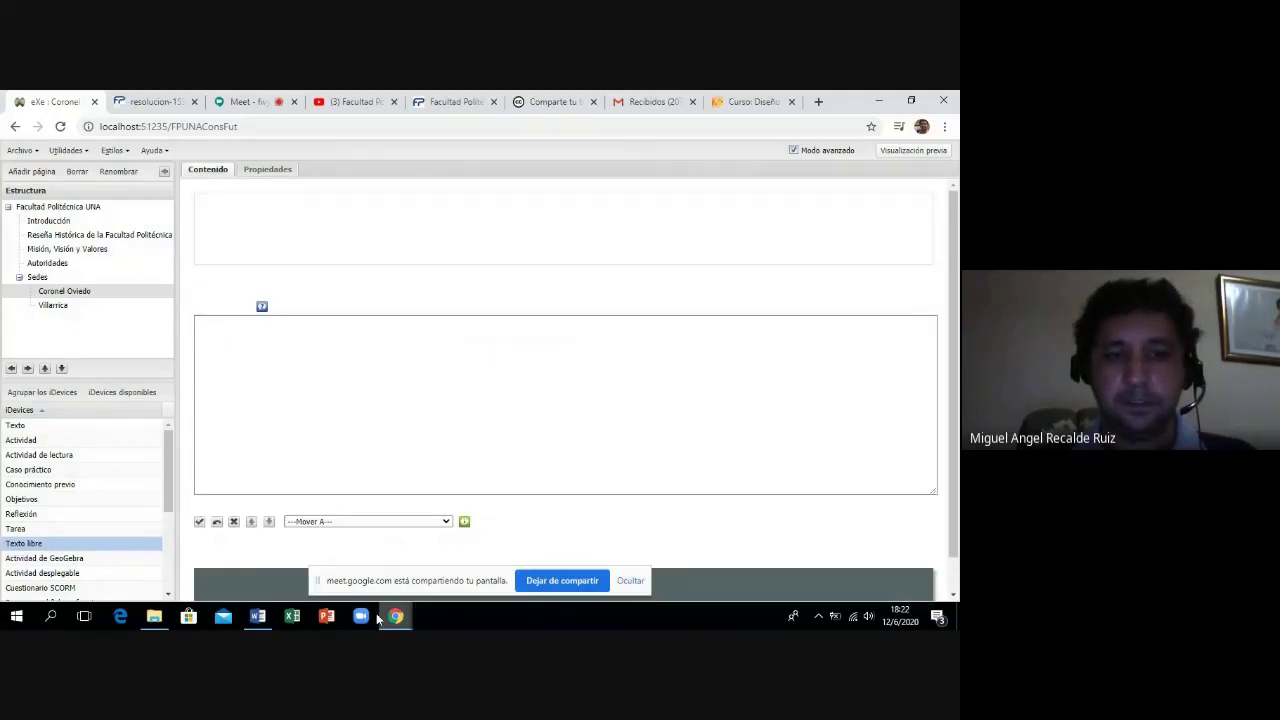
{"action": "left_click", "coordinate": [258, 618]}
{"action": "left_click_drag", "start_coordinate": [266, 332], "coordinate": [522, 450]}
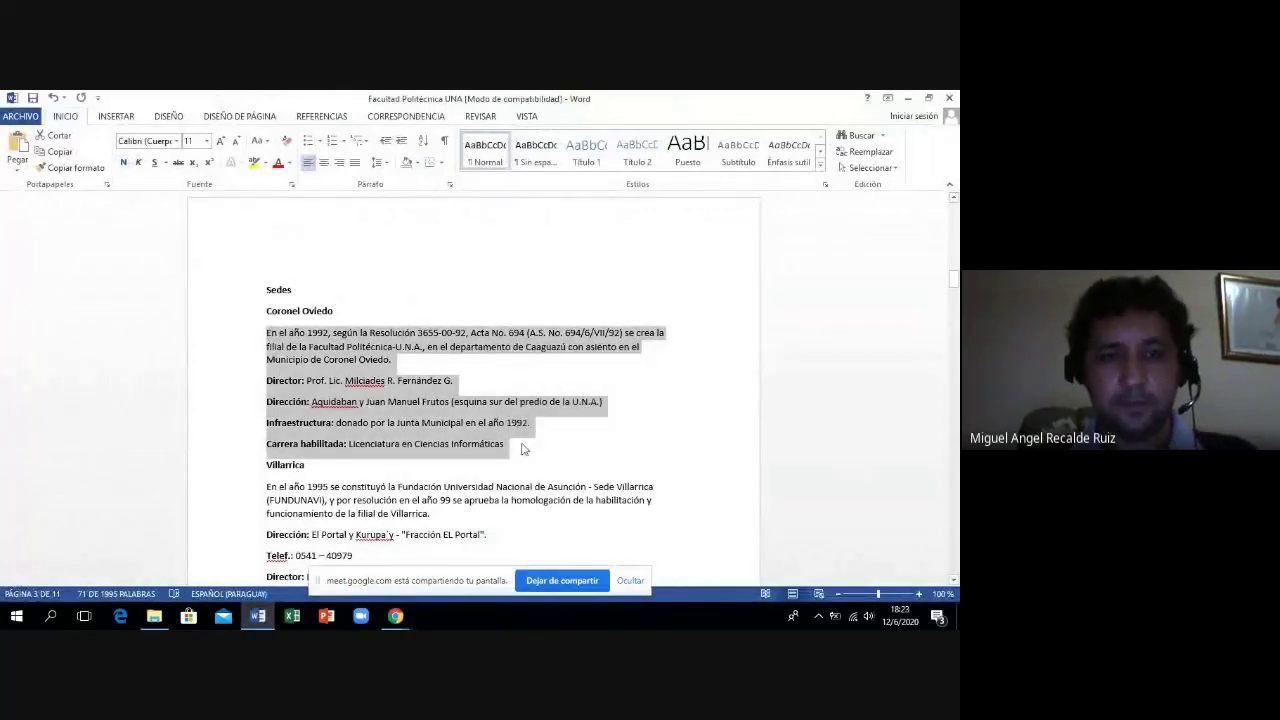
Return to eXeLearning and paste the copied text into the Texto libre block of the "Coronel Oviedo" page.
{"action": "left_click", "coordinate": [394, 618]}
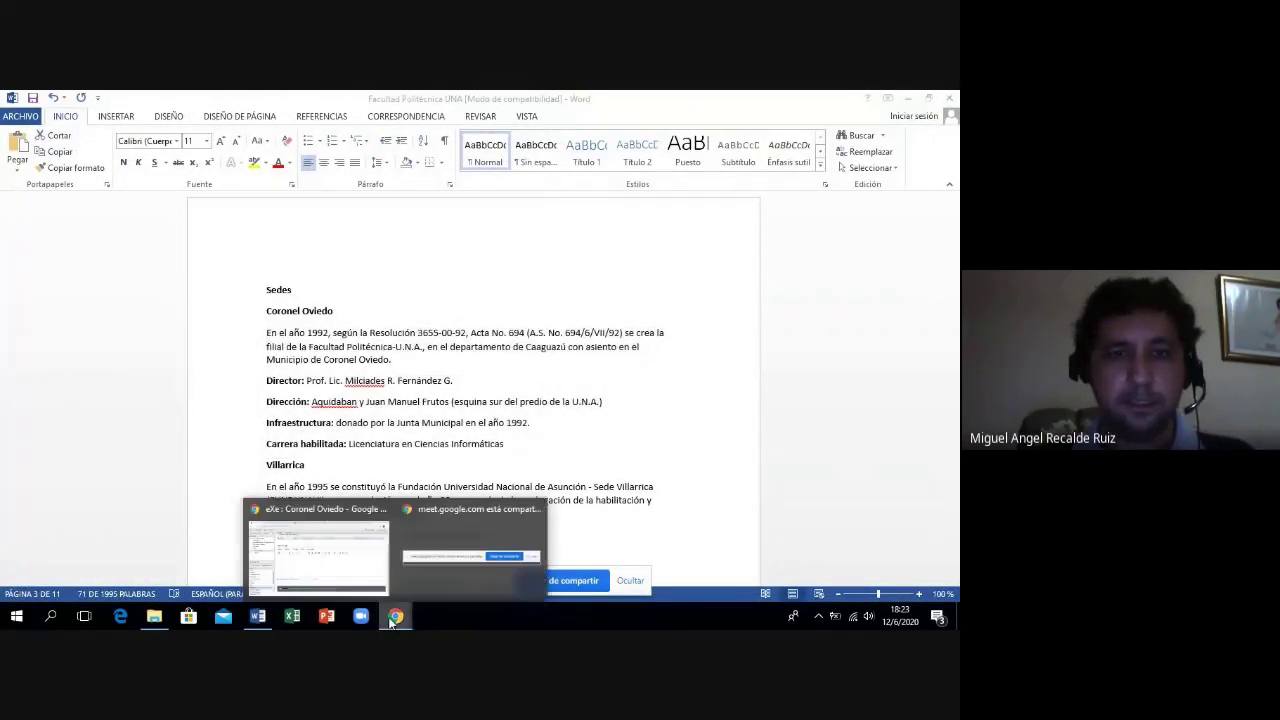
{"action": "left_click", "coordinate": [350, 560]}
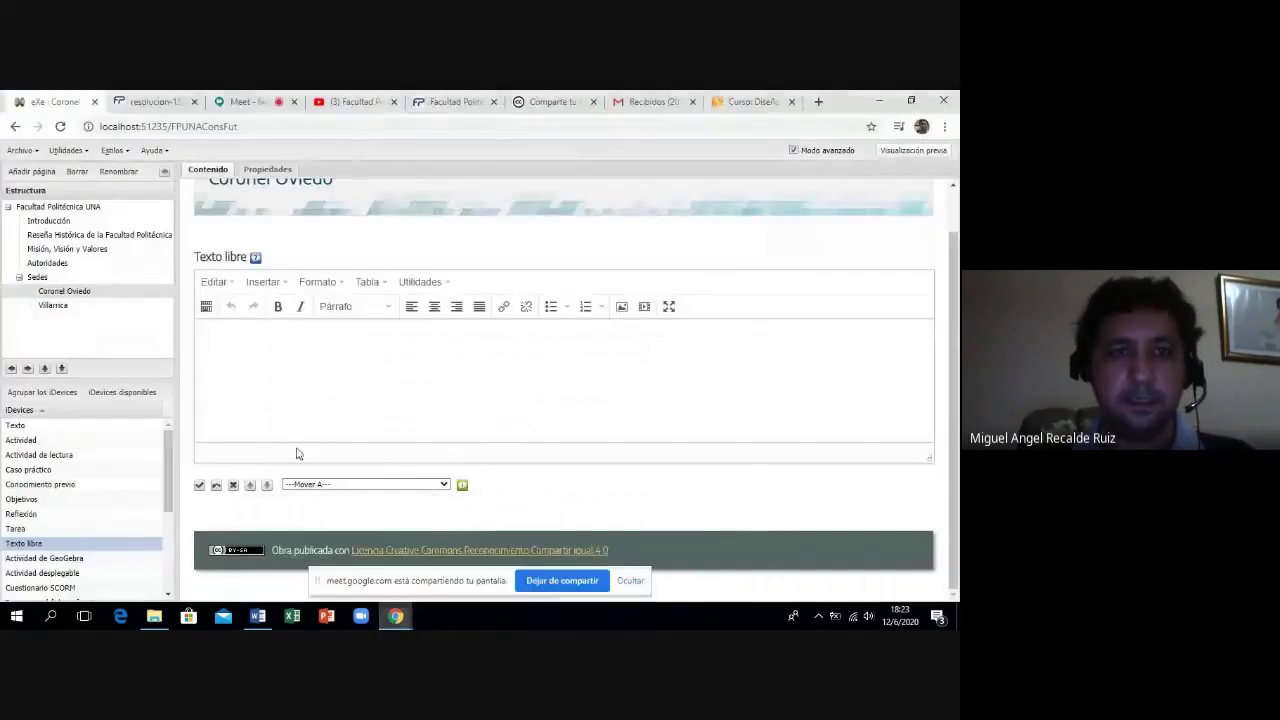
{"action": "left_click", "coordinate": [275, 375]}
{"action": "key", "text": "ctrl+v"}
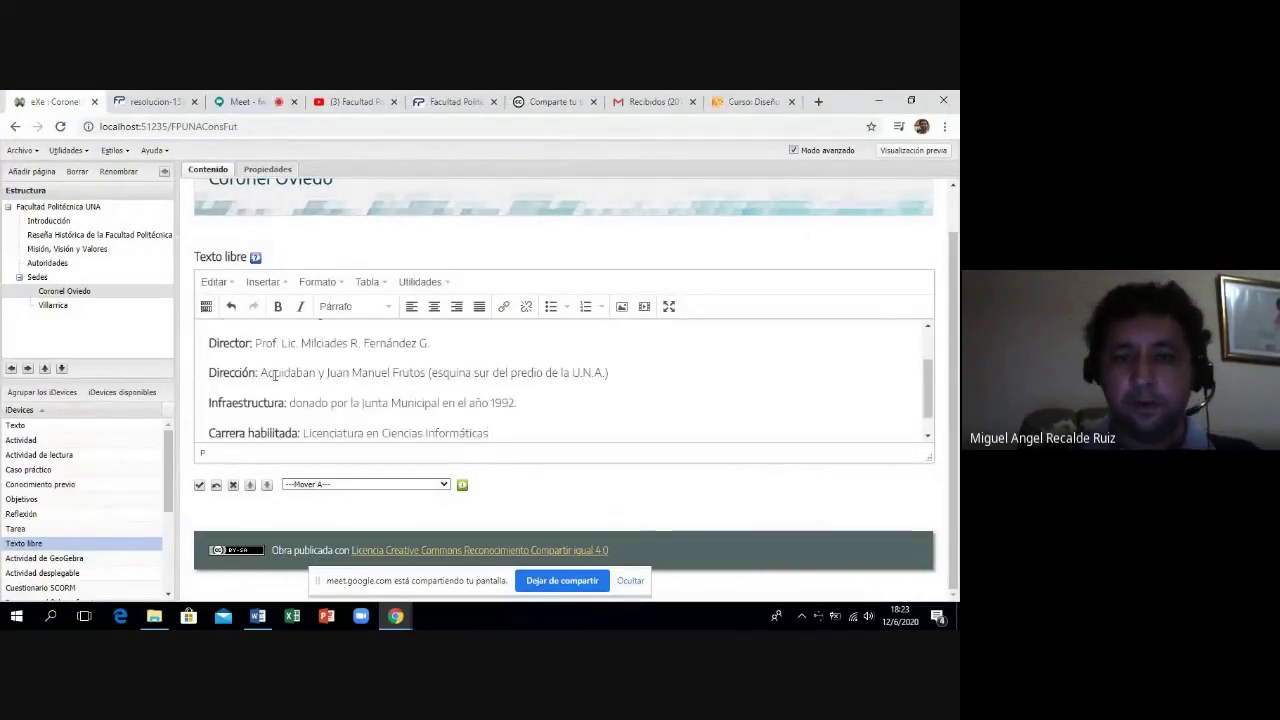
{"action": "scroll", "coordinate": [275, 375], "scroll_direction": "down", "scroll_amount": 1}
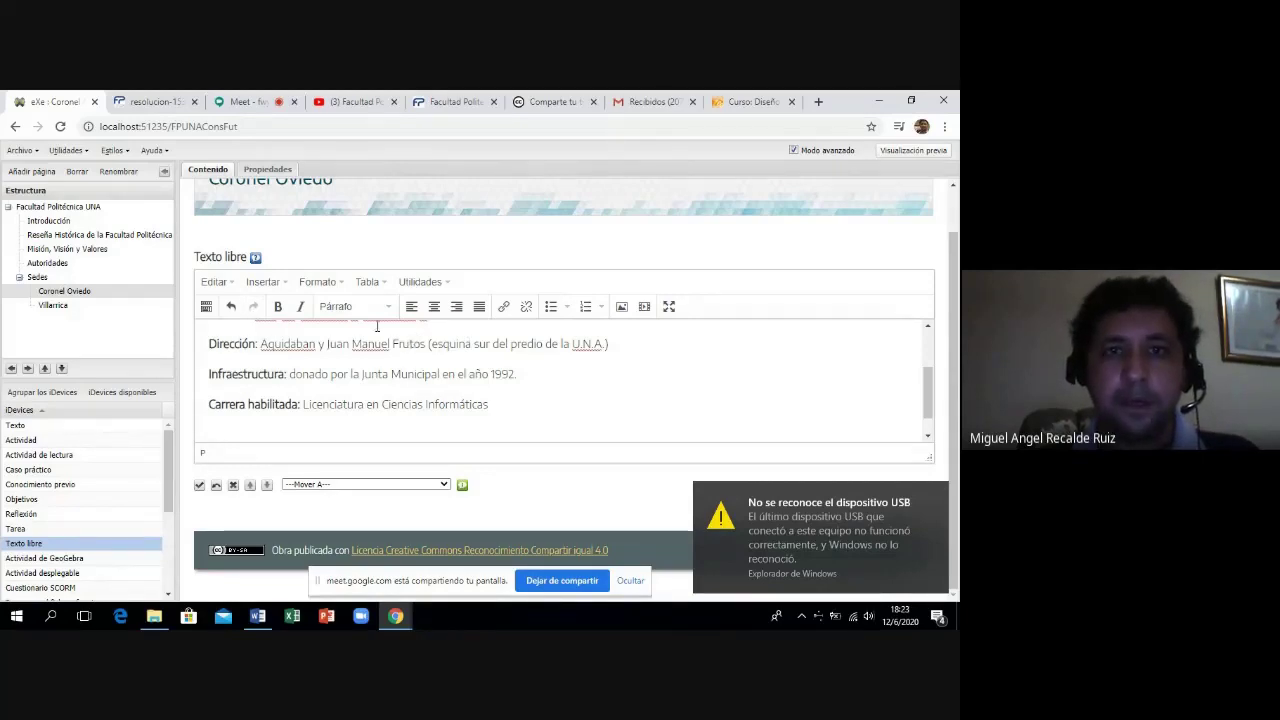
Start inserting an image below the Coronel Oviedo text, choosing filial_coronel_oviedo.jpg from the TrabajoFP folder as its source.
{"action": "left_click", "coordinate": [621, 307]}
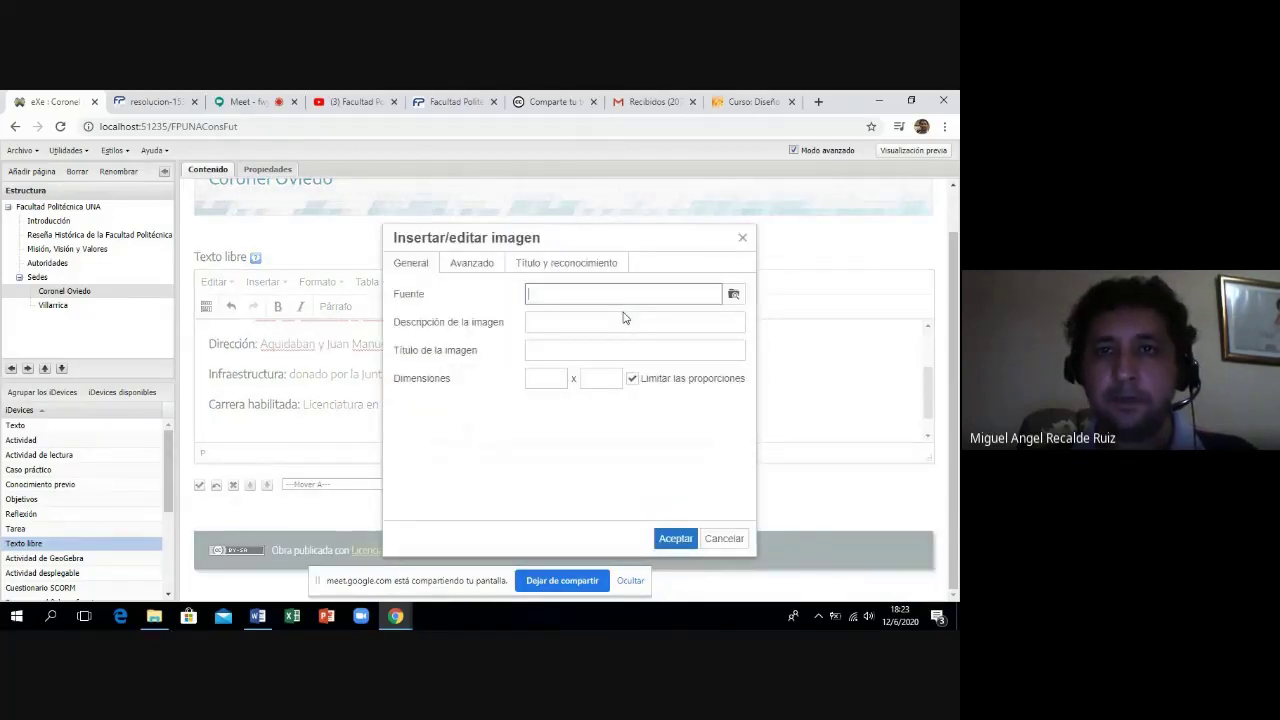
{"action": "left_click", "coordinate": [733, 293]}
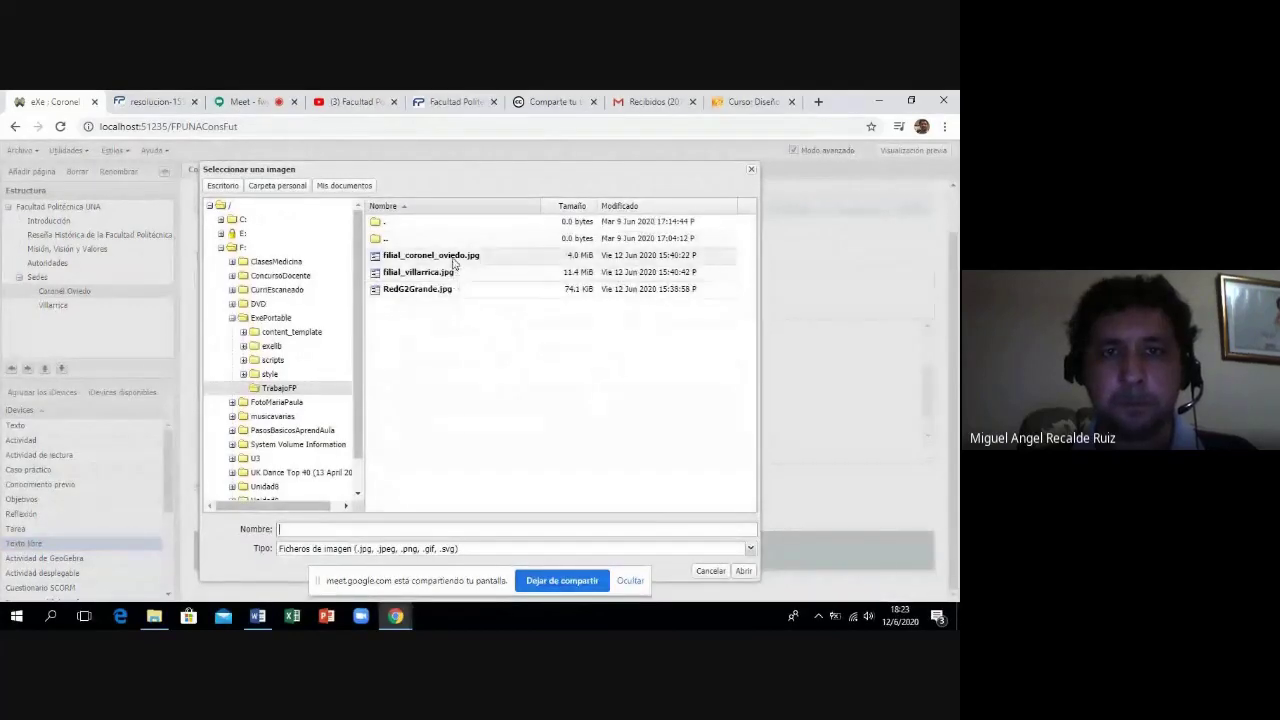
{"action": "left_click", "coordinate": [455, 258]}
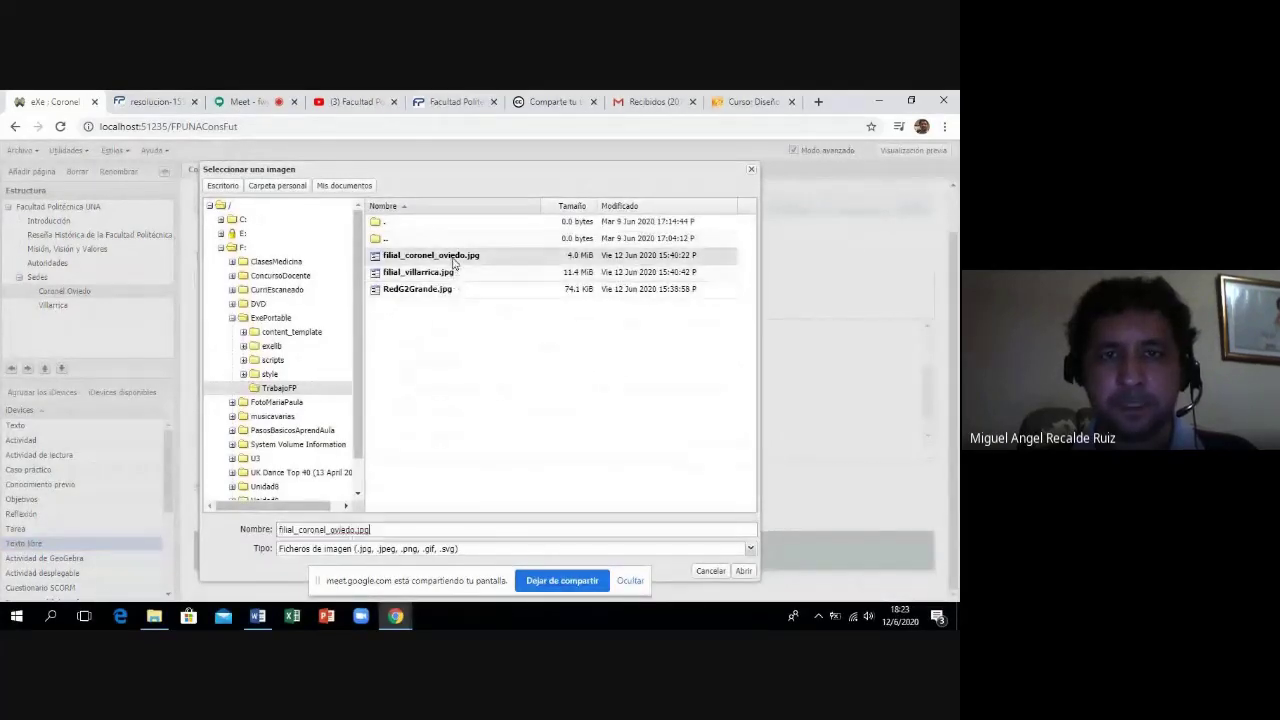
{"action": "left_click", "coordinate": [743, 571]}
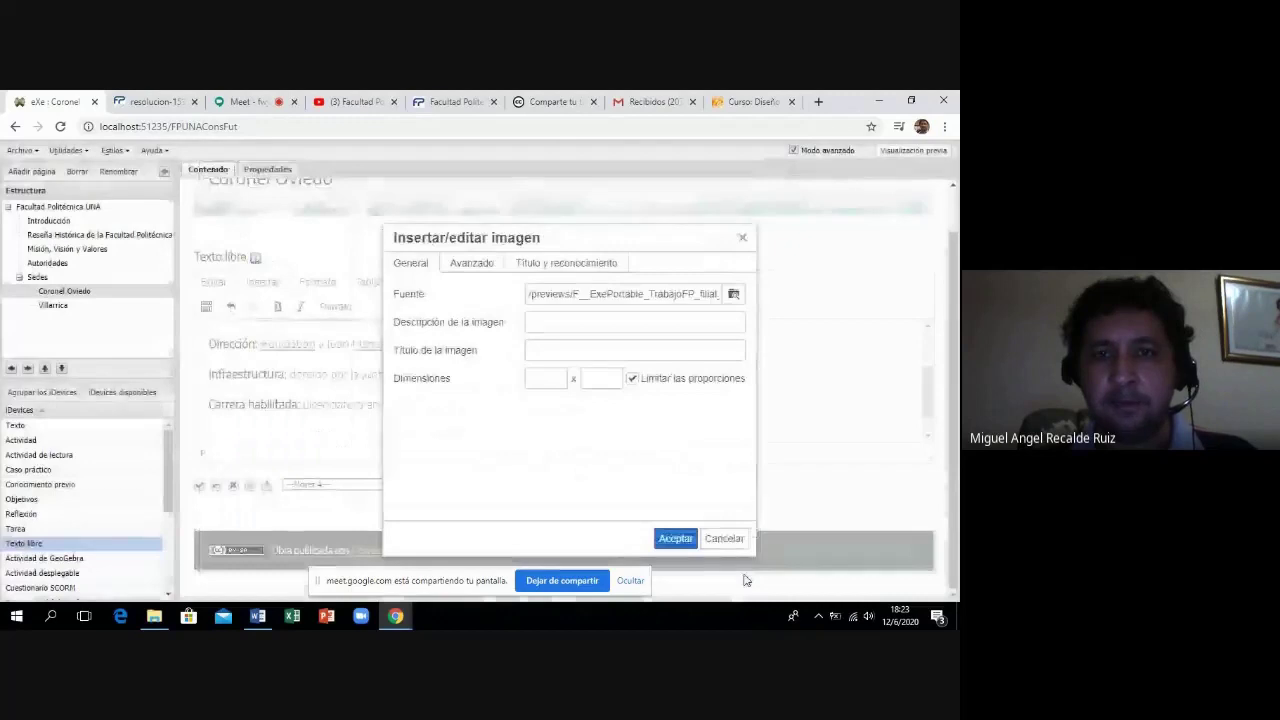
Set the image's description to "Filial Oviedo" and its heading (Encabezado) to "Facultad Politécnica".
{"action": "left_click", "coordinate": [542, 316]}
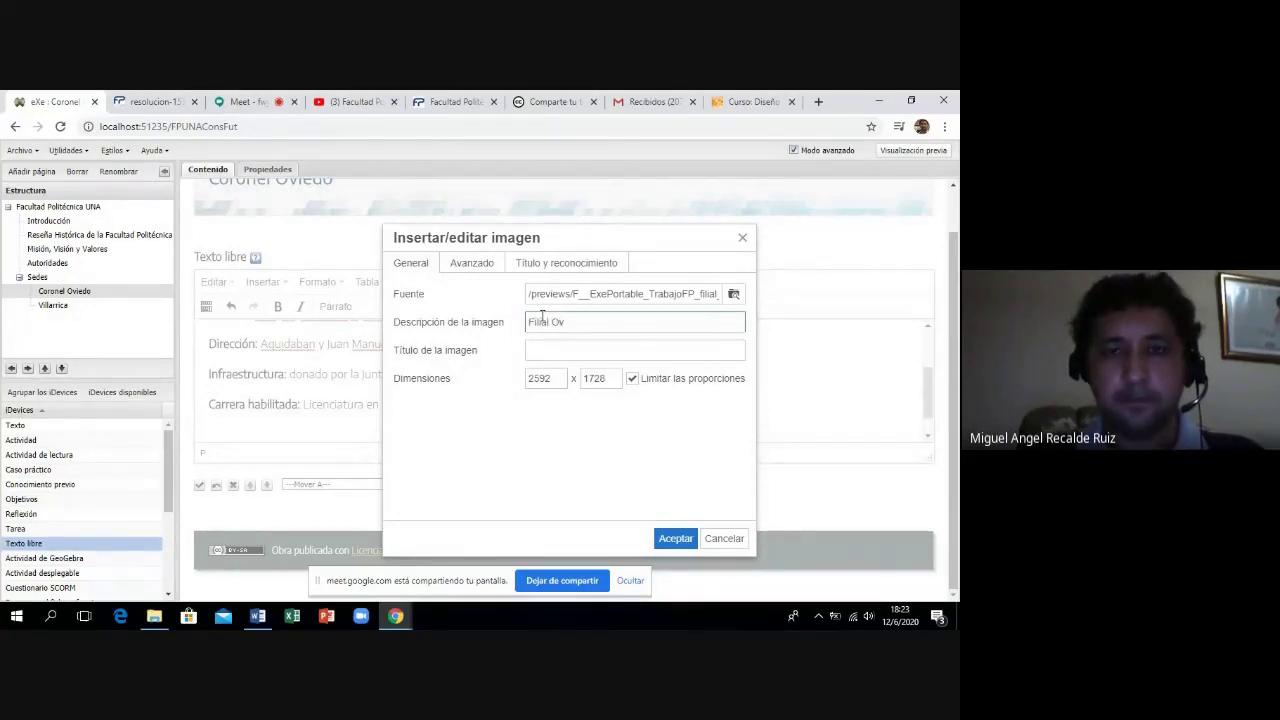
{"action": "type", "text": "Filial Oviedo"}
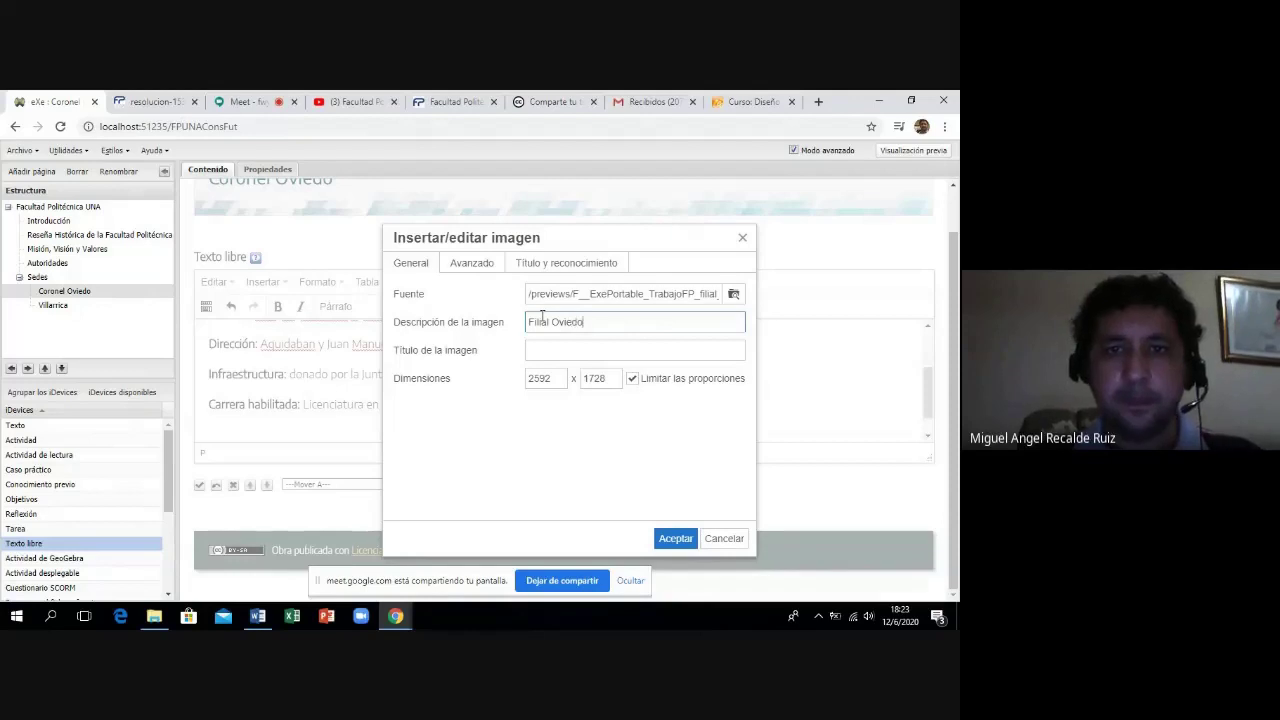
{"action": "left_click", "coordinate": [475, 263]}
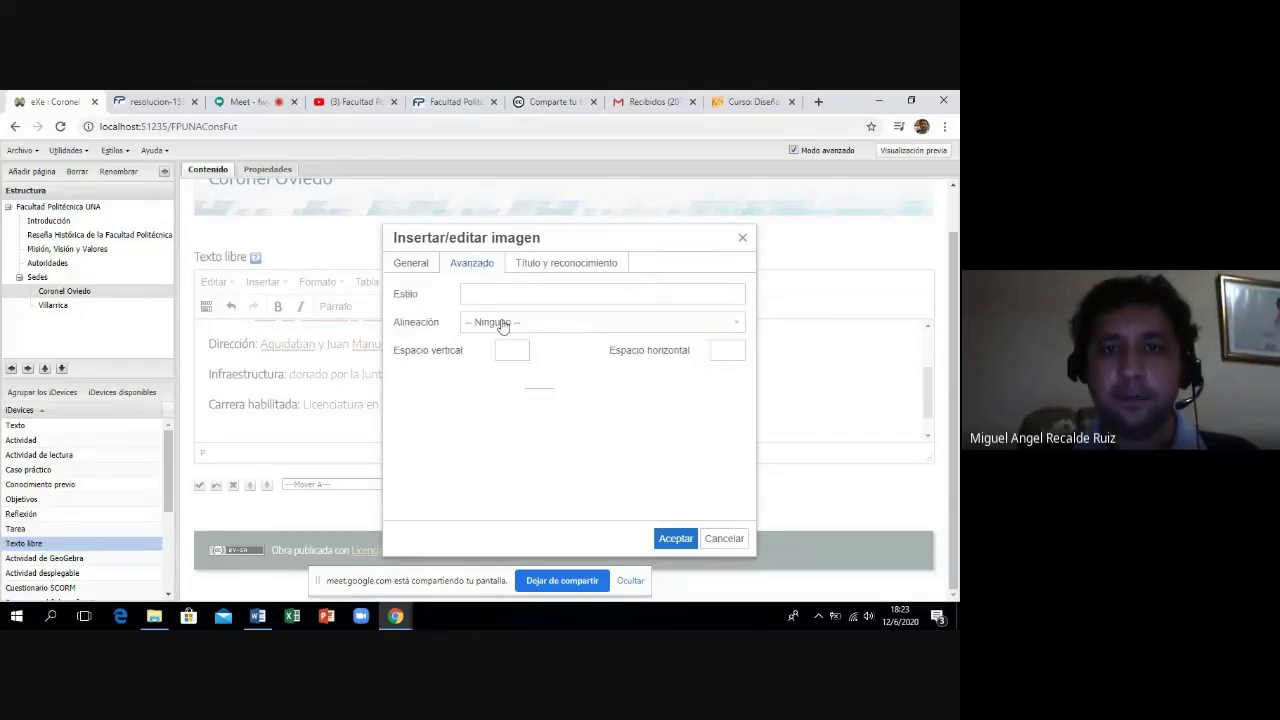
{"action": "left_click", "coordinate": [545, 265]}
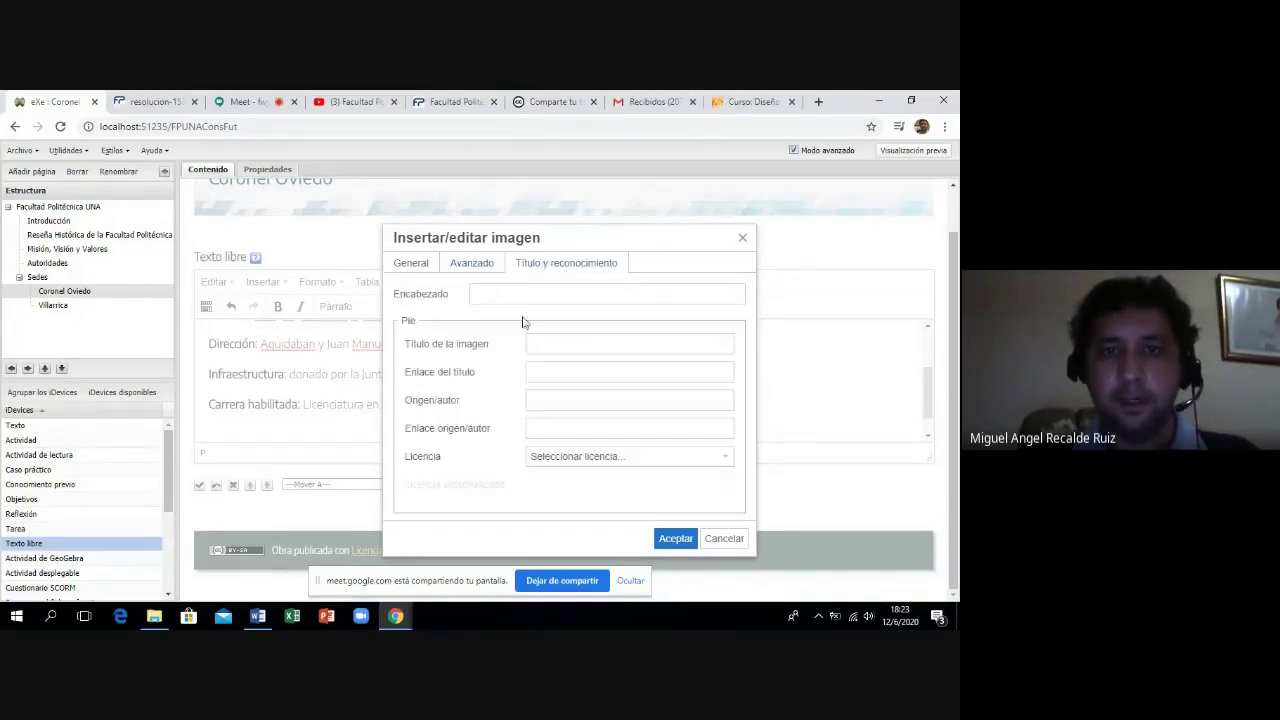
{"action": "left_click", "coordinate": [515, 295]}
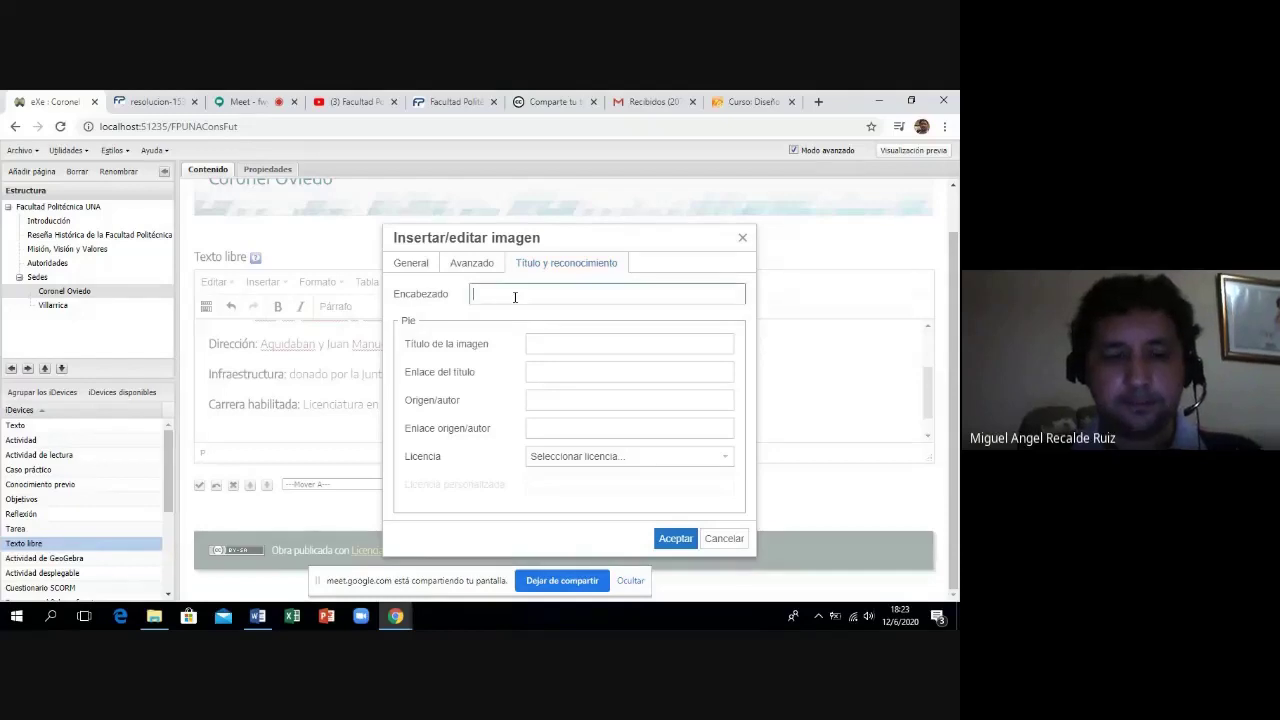
{"action": "type", "text": "Faculta"}
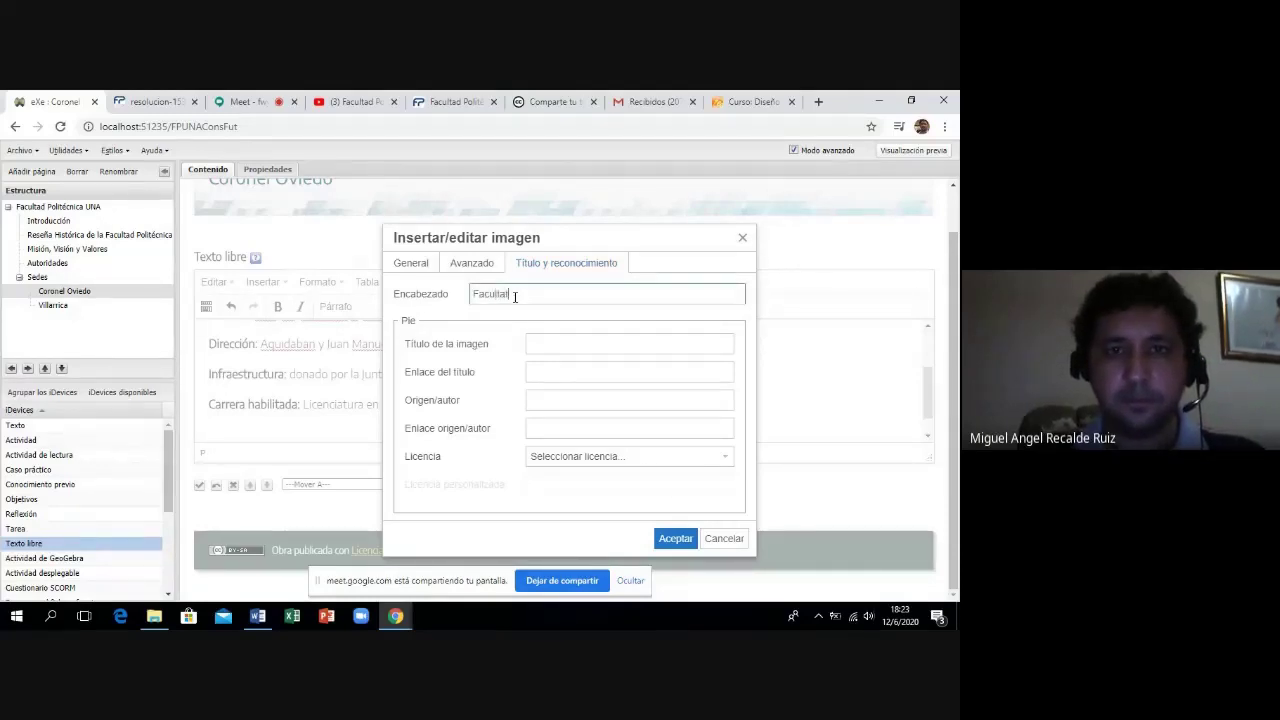
{"action": "type", "text": "d Politécnica"}
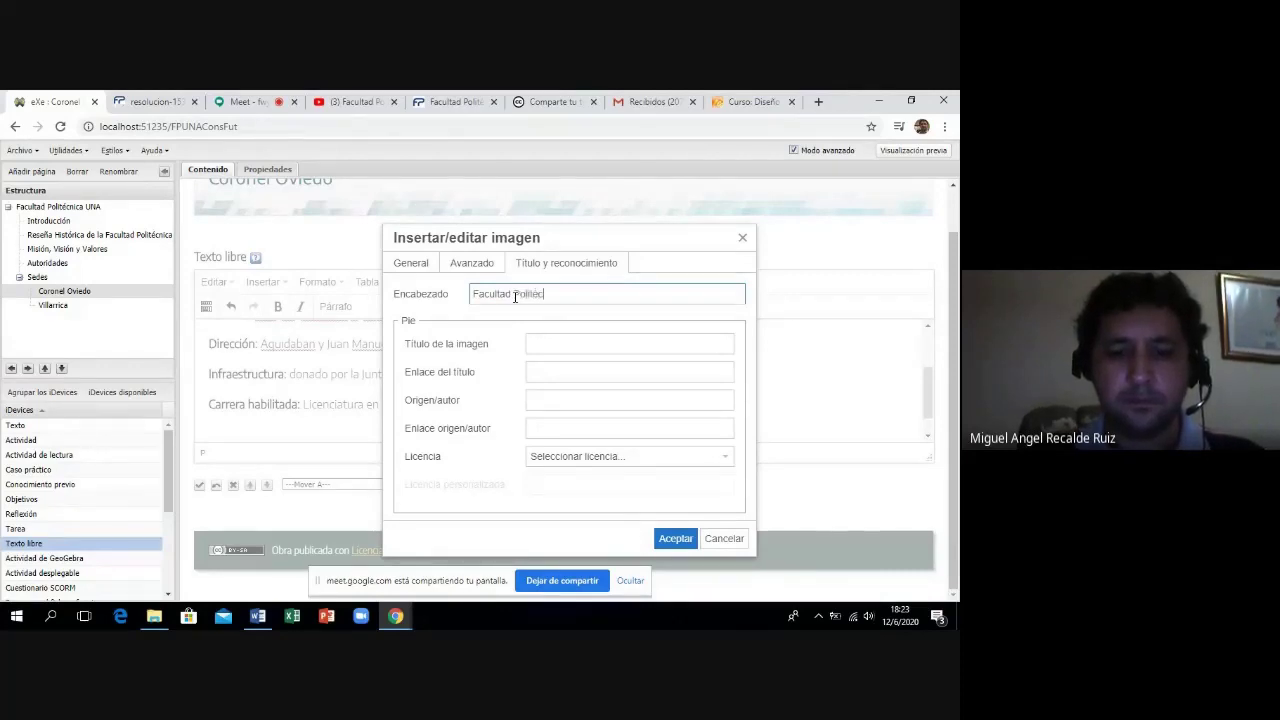
Set the image's caption title to "FPUNA" with licence Copyright (Todos los derechos reservados), and insert the image.
{"action": "left_click", "coordinate": [587, 344]}
{"action": "type", "text": "FPUNA"}
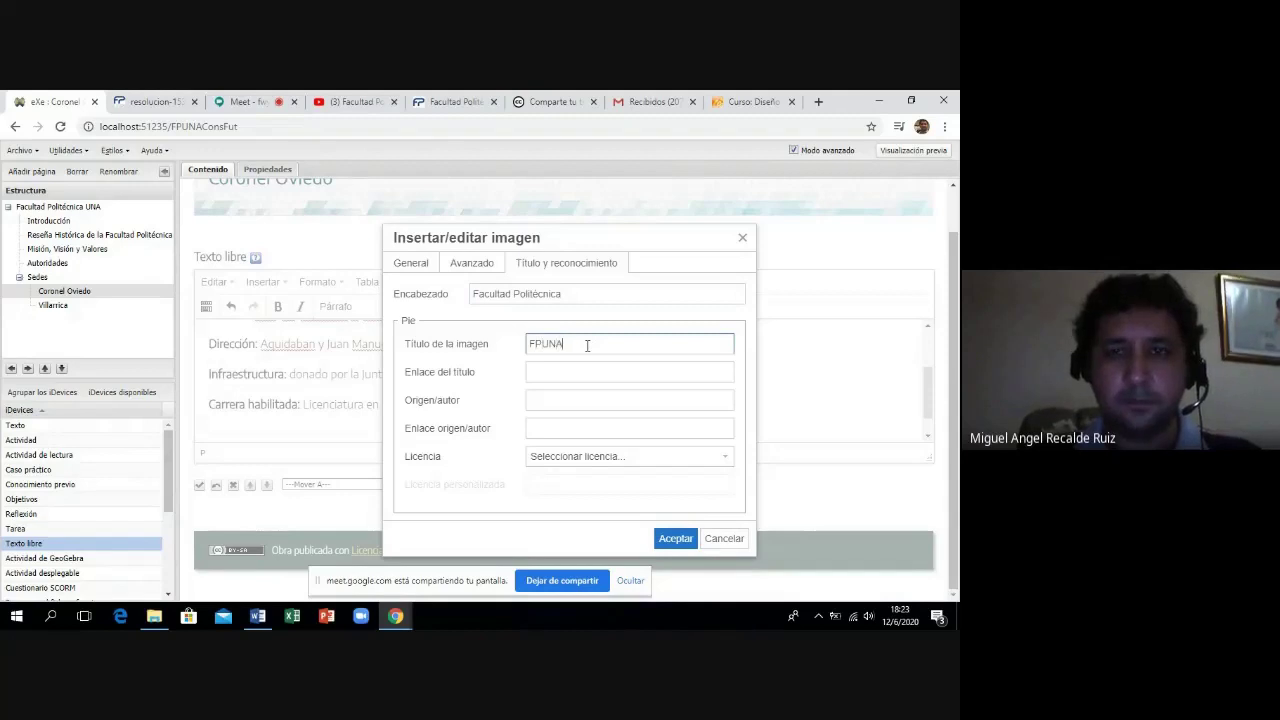
{"action": "left_click", "coordinate": [652, 468]}
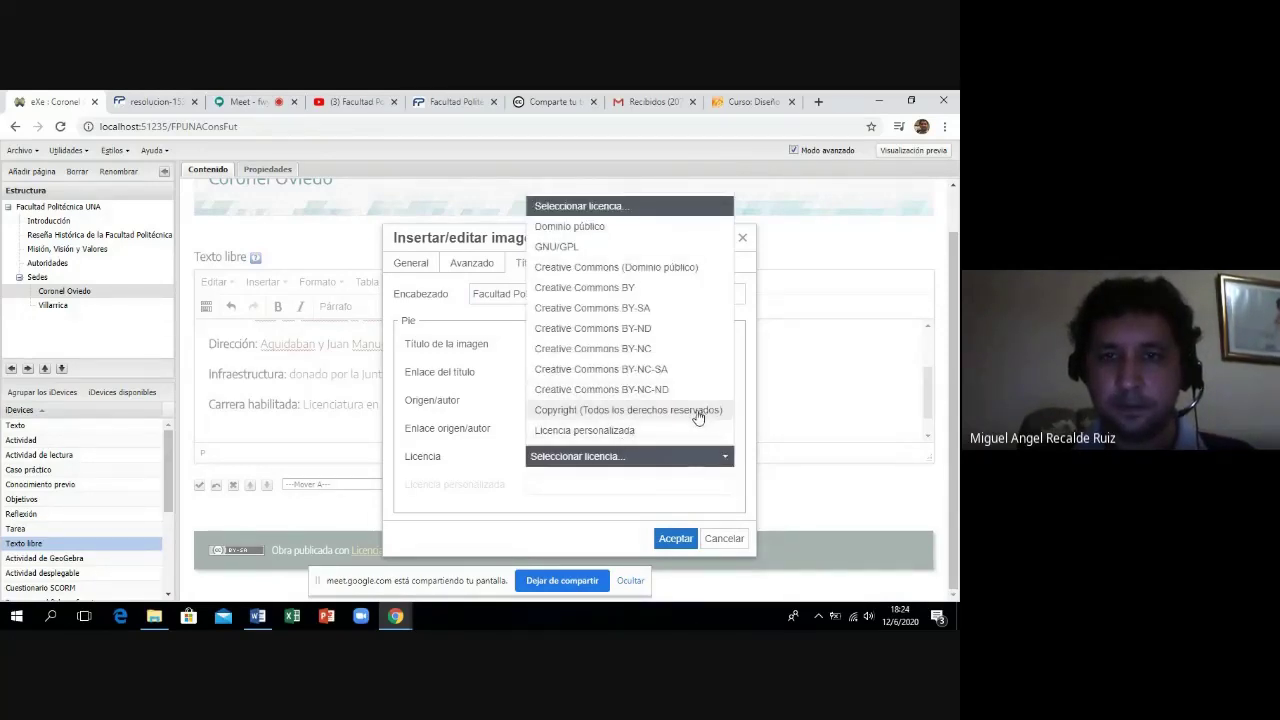
{"action": "left_click", "coordinate": [698, 416]}
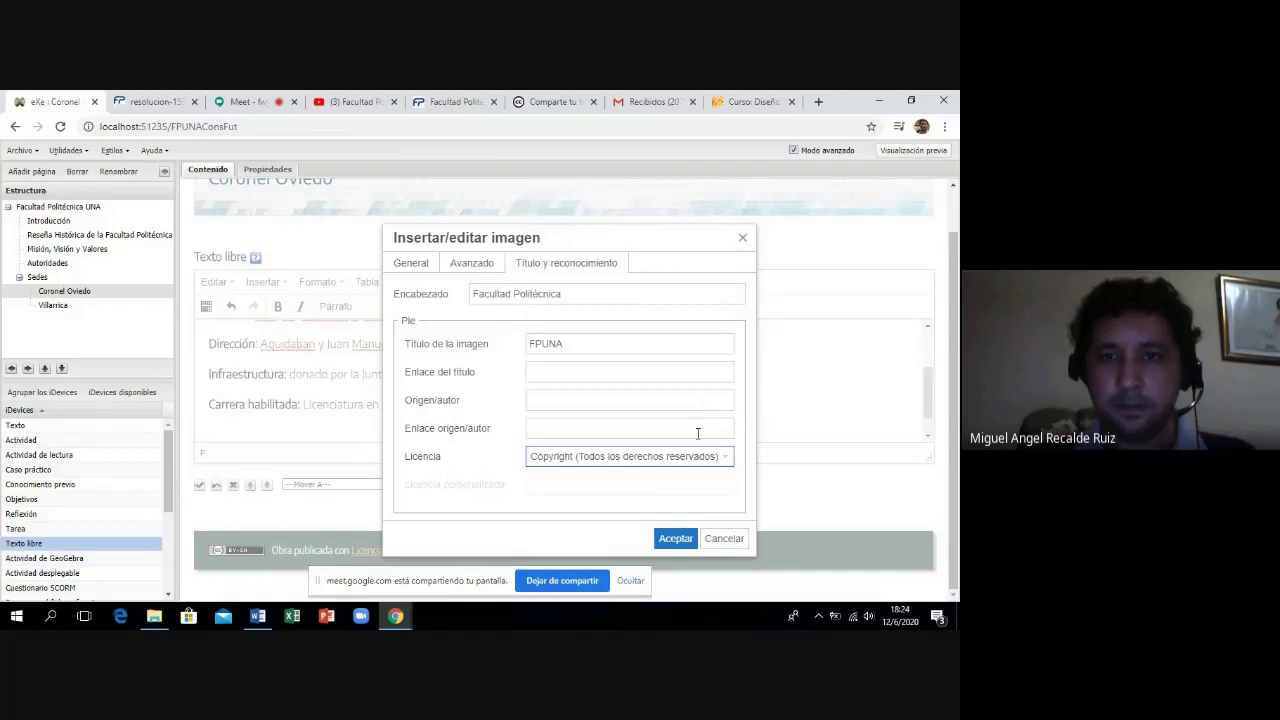
{"action": "left_click", "coordinate": [677, 540]}
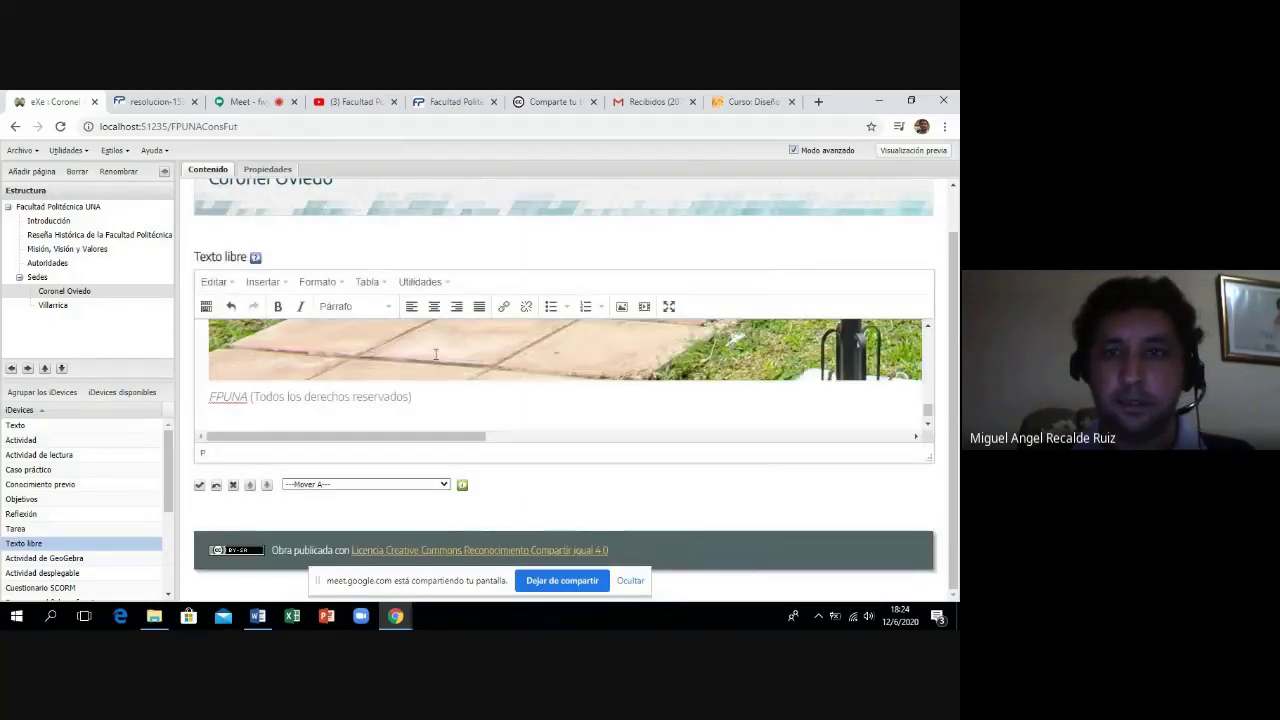
Resize the inserted Coronel Oviedo image to 792 pixels wide, keeping its proportions, and save the Texto libre block.
{"action": "left_click", "coordinate": [598, 367]}
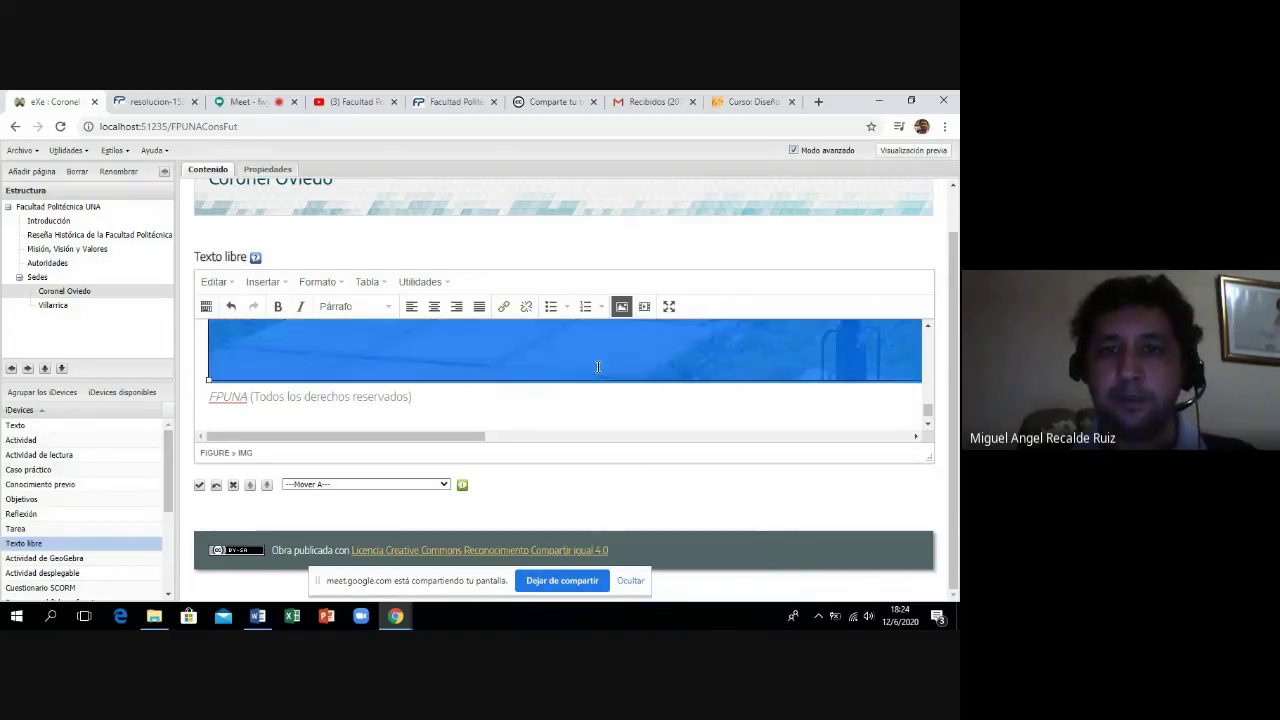
{"action": "left_click", "coordinate": [621, 307]}
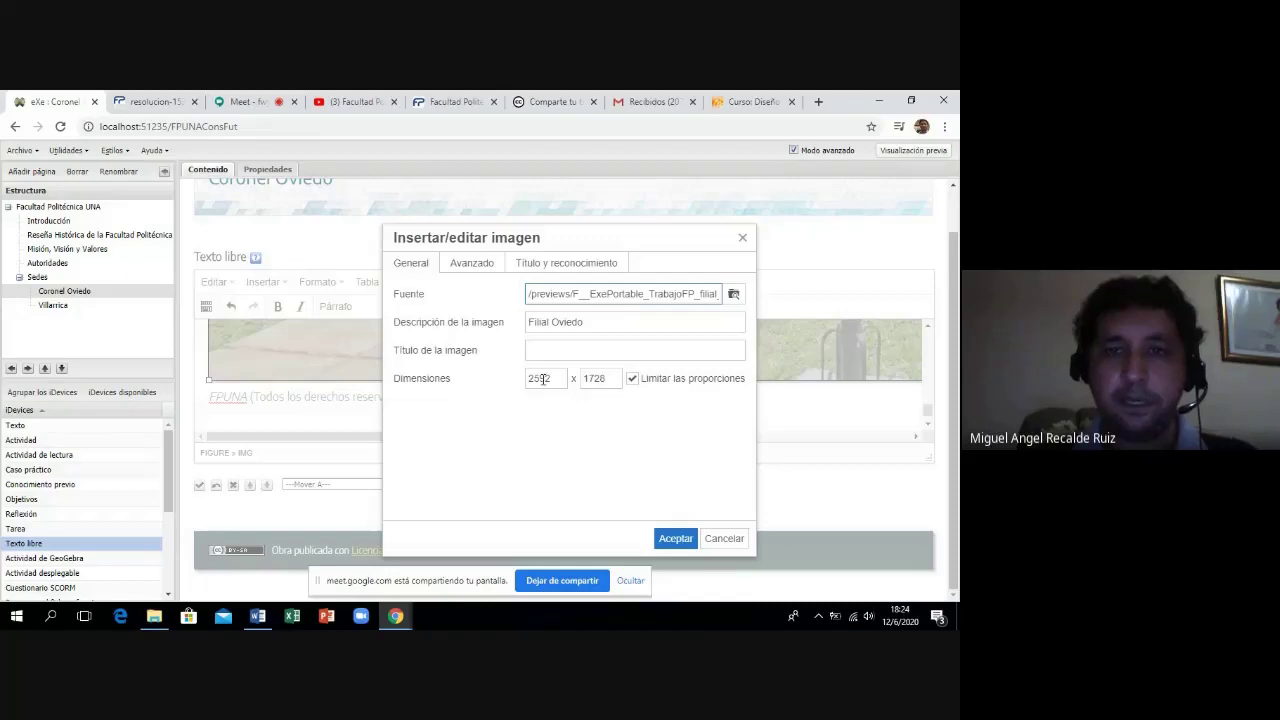
{"action": "left_click", "coordinate": [543, 378]}
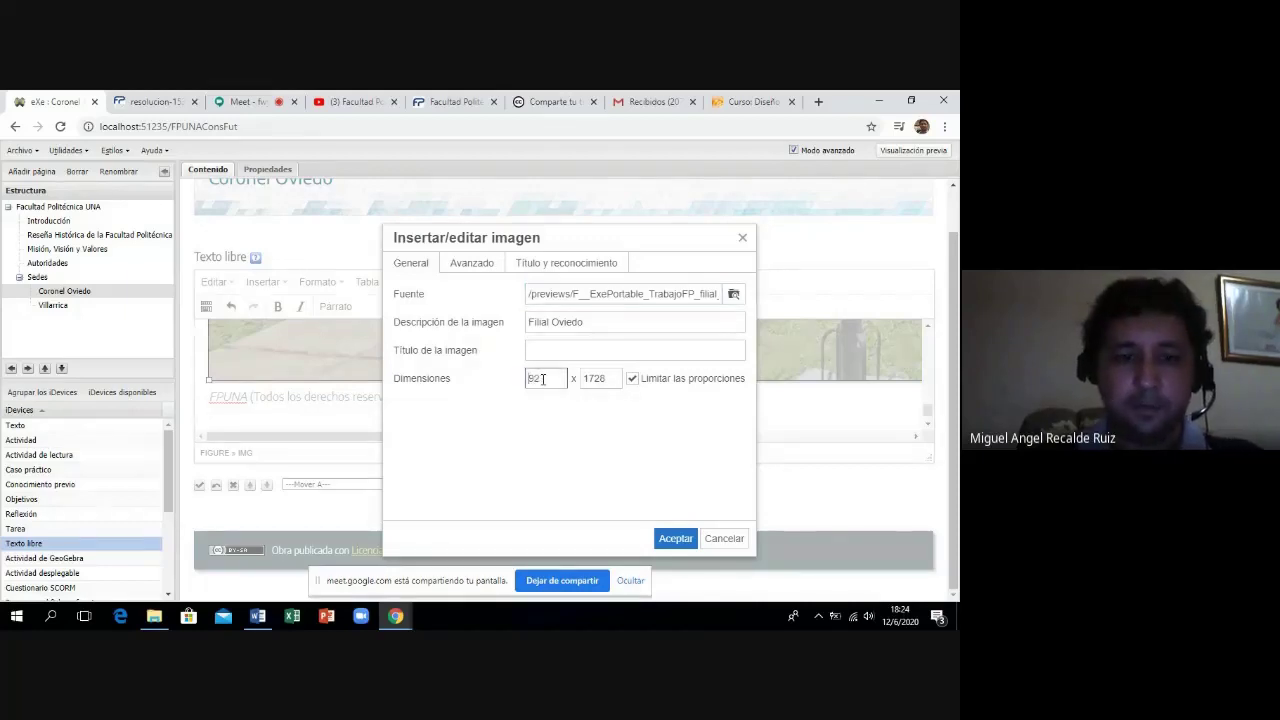
{"action": "type", "text": "792"}
{"action": "key", "text": "Tab"}
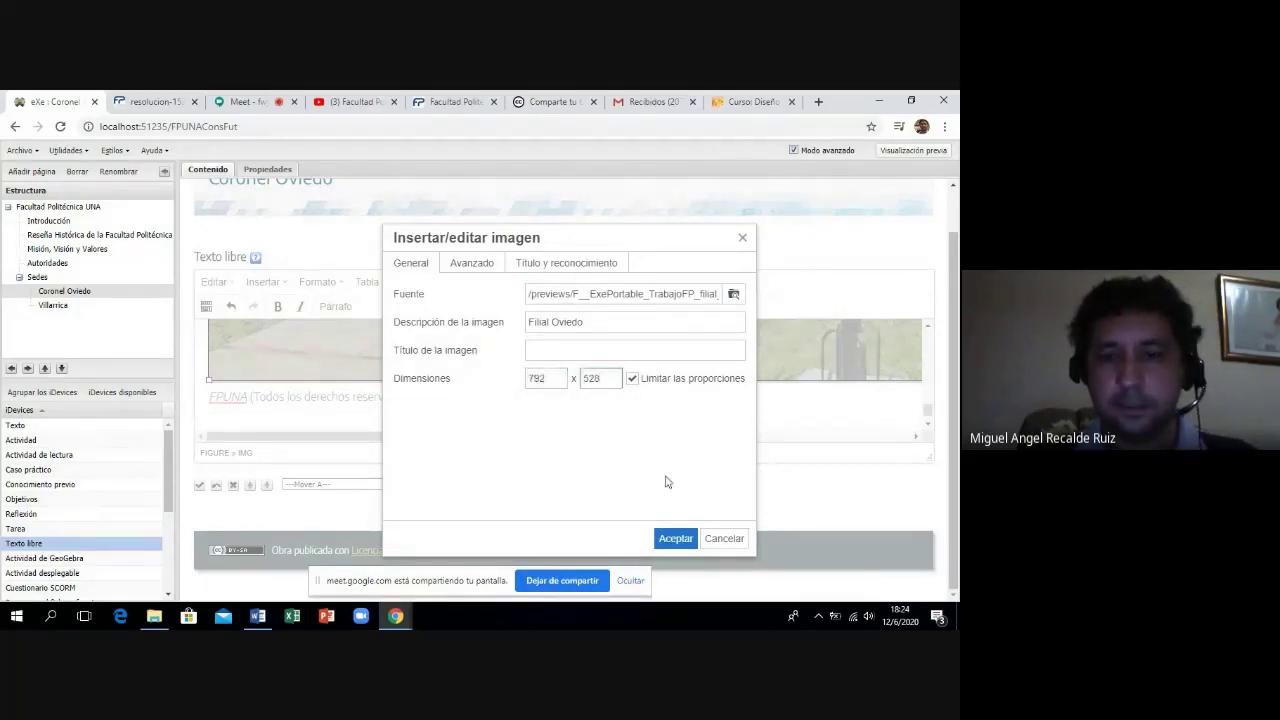
{"action": "left_click", "coordinate": [673, 539]}
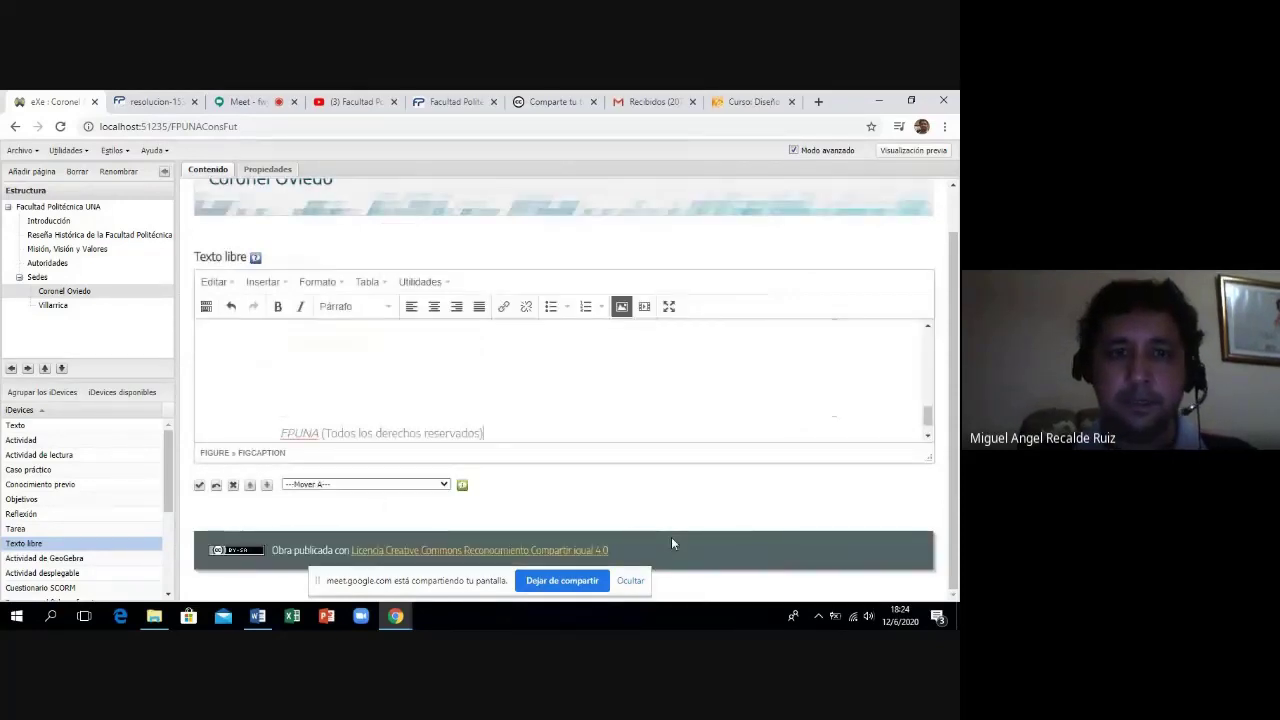
{"action": "left_click", "coordinate": [200, 486]}
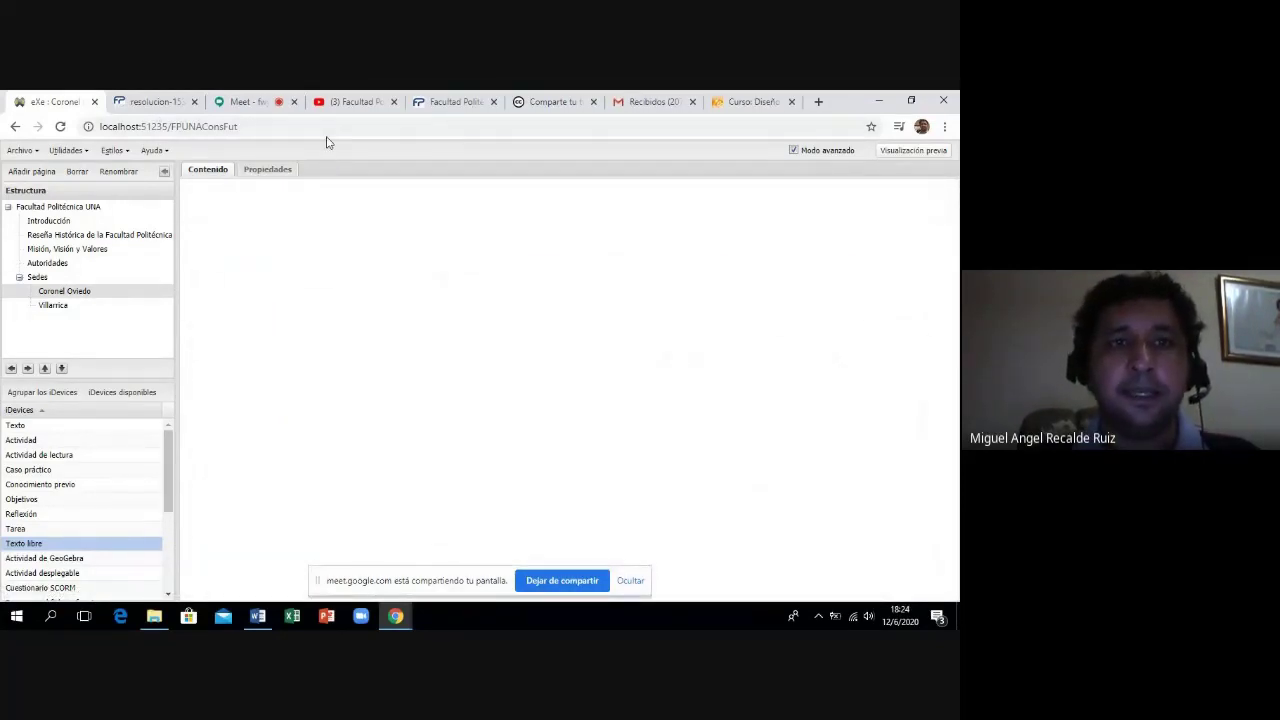
Check the Google Meet meeting, return to eXeLearning and review the Coronel Oviedo page down to its image.
{"action": "left_click", "coordinate": [252, 104]}
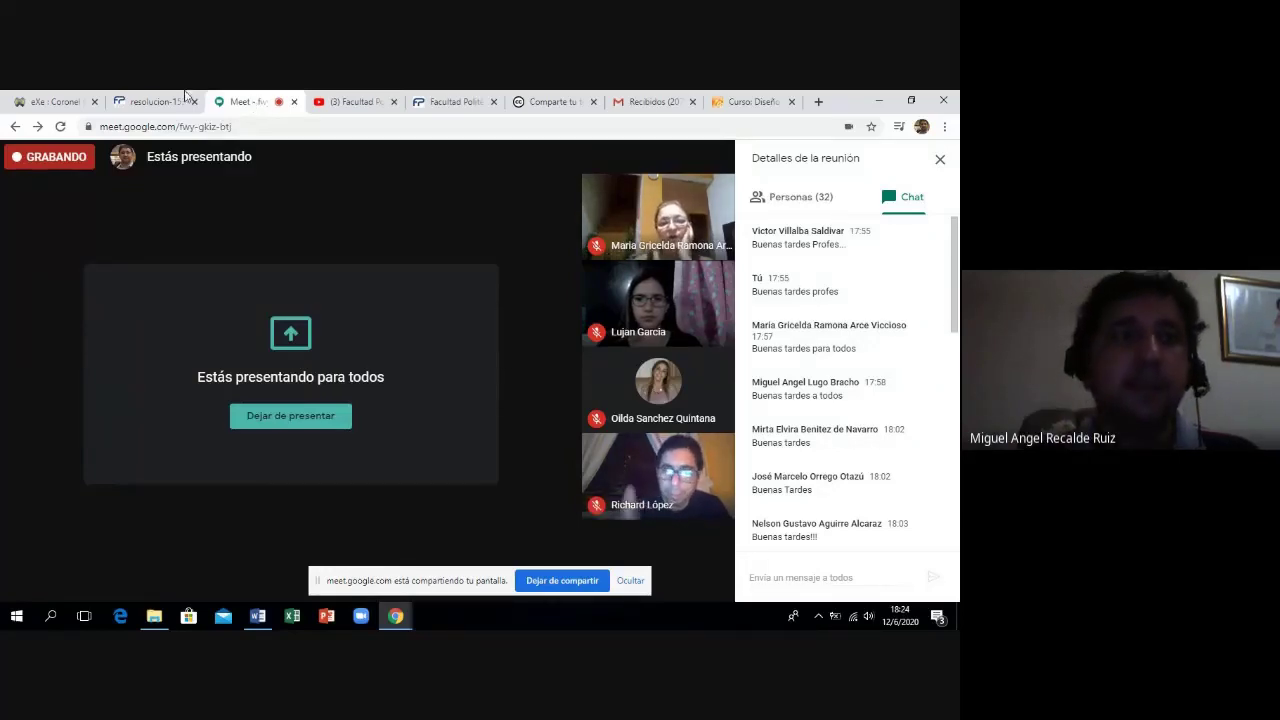
{"action": "left_click", "coordinate": [50, 101]}
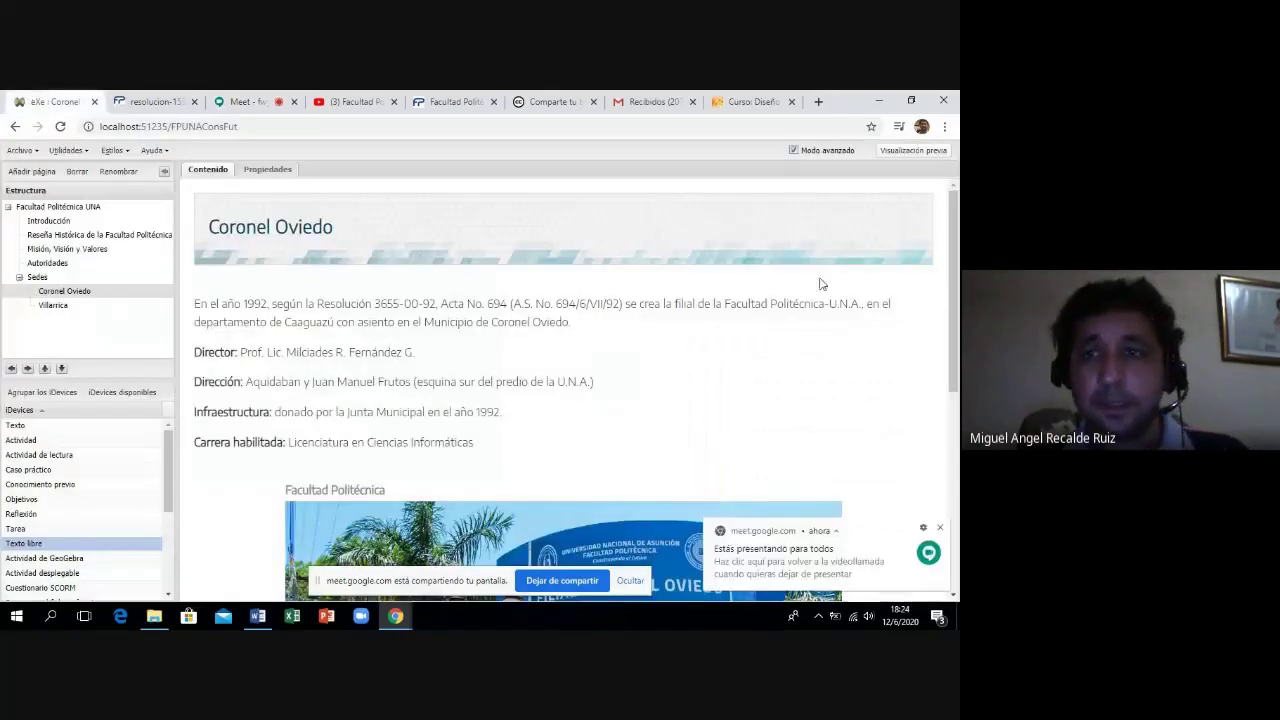
{"action": "left_click_drag", "start_coordinate": [953, 288], "coordinate": [957, 461]}
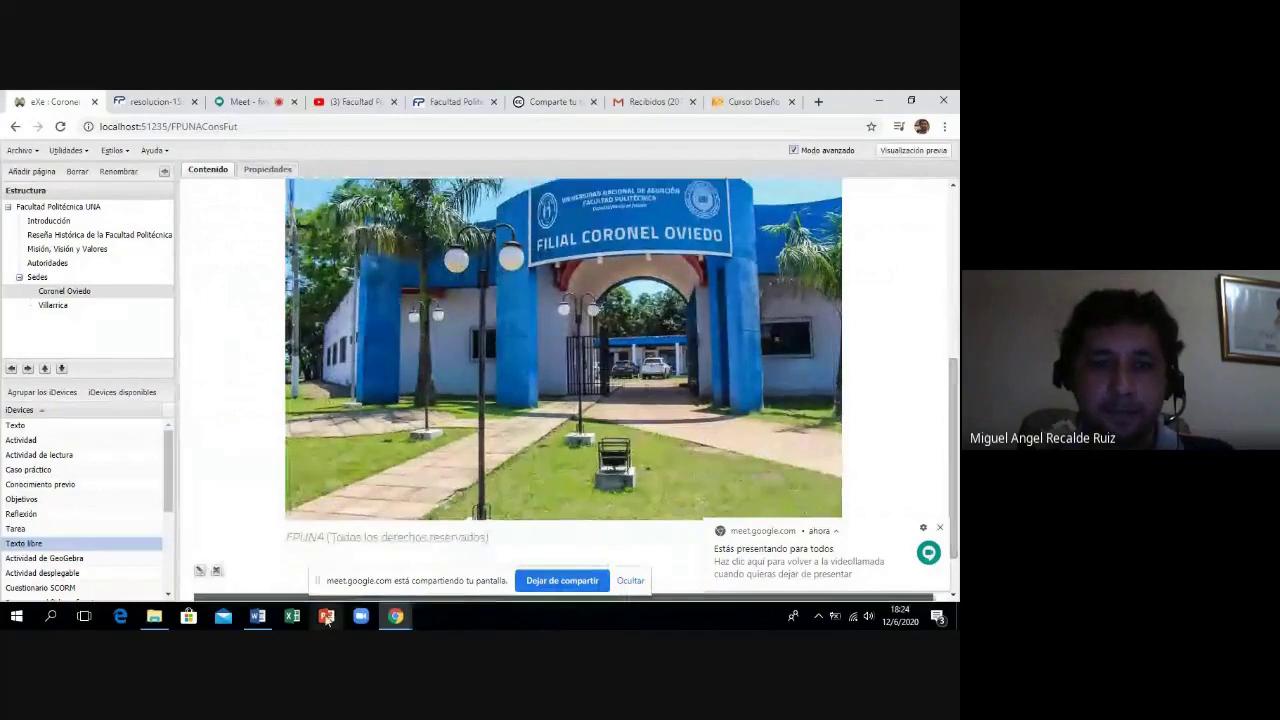
Switch to Word and find the "La ETyC" section that follows the Villarrica text.
{"action": "left_click", "coordinate": [257, 616]}
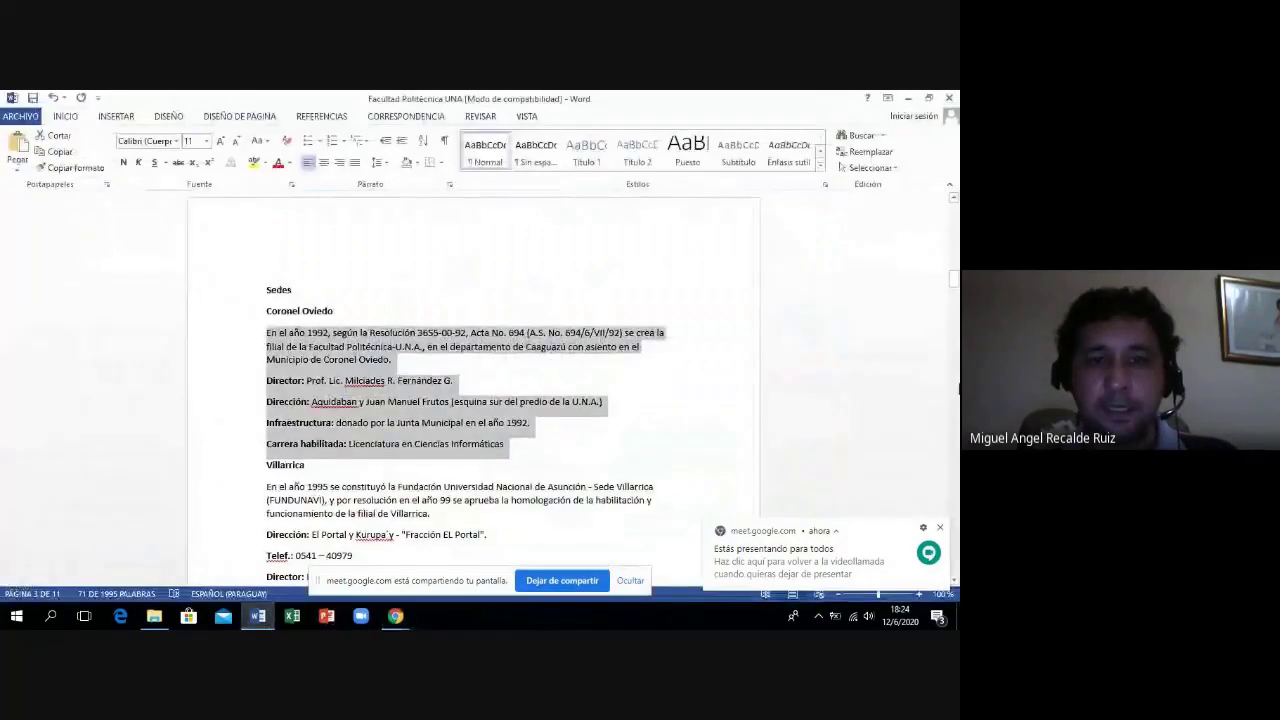
{"action": "left_click_drag", "start_coordinate": [956, 280], "coordinate": [955, 296]}
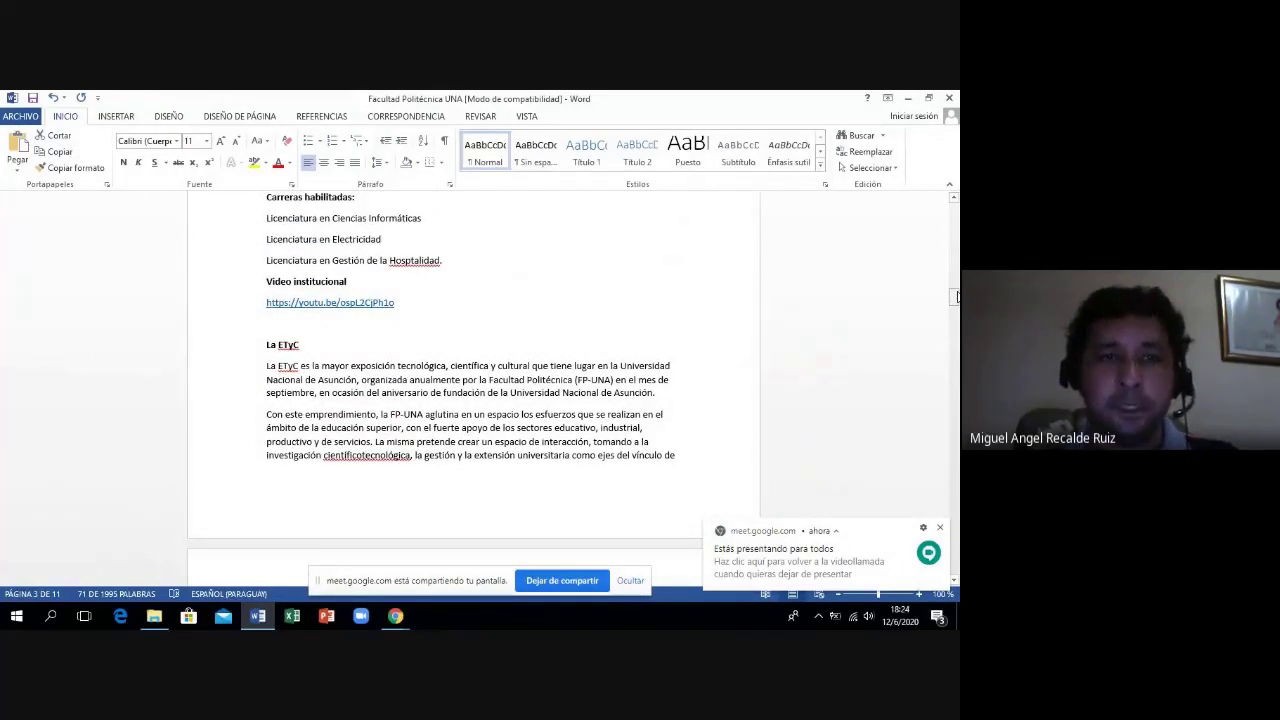
{"action": "left_click_drag", "start_coordinate": [954, 293], "coordinate": [953, 308]}
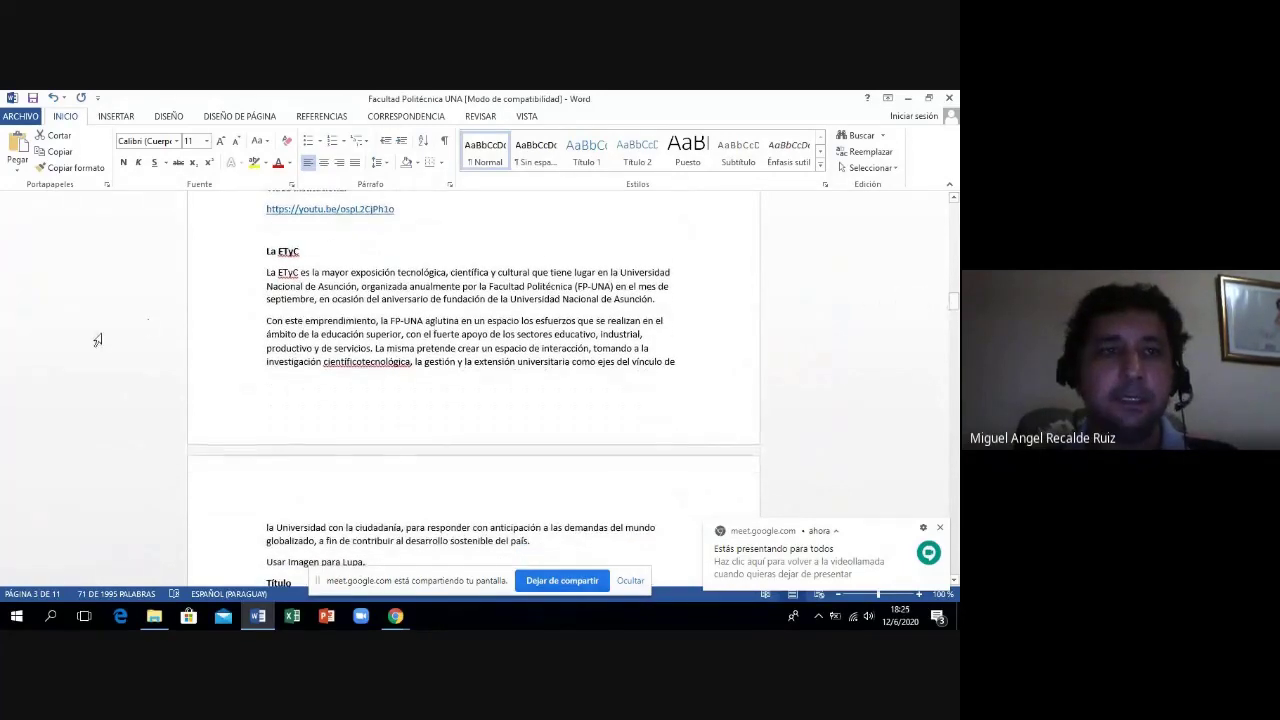
Return to eXeLearning, add a new page directly under "Facultad Politécnica UNA" and rename it "ETyC".
{"action": "mouse_move", "coordinate": [400, 618]}
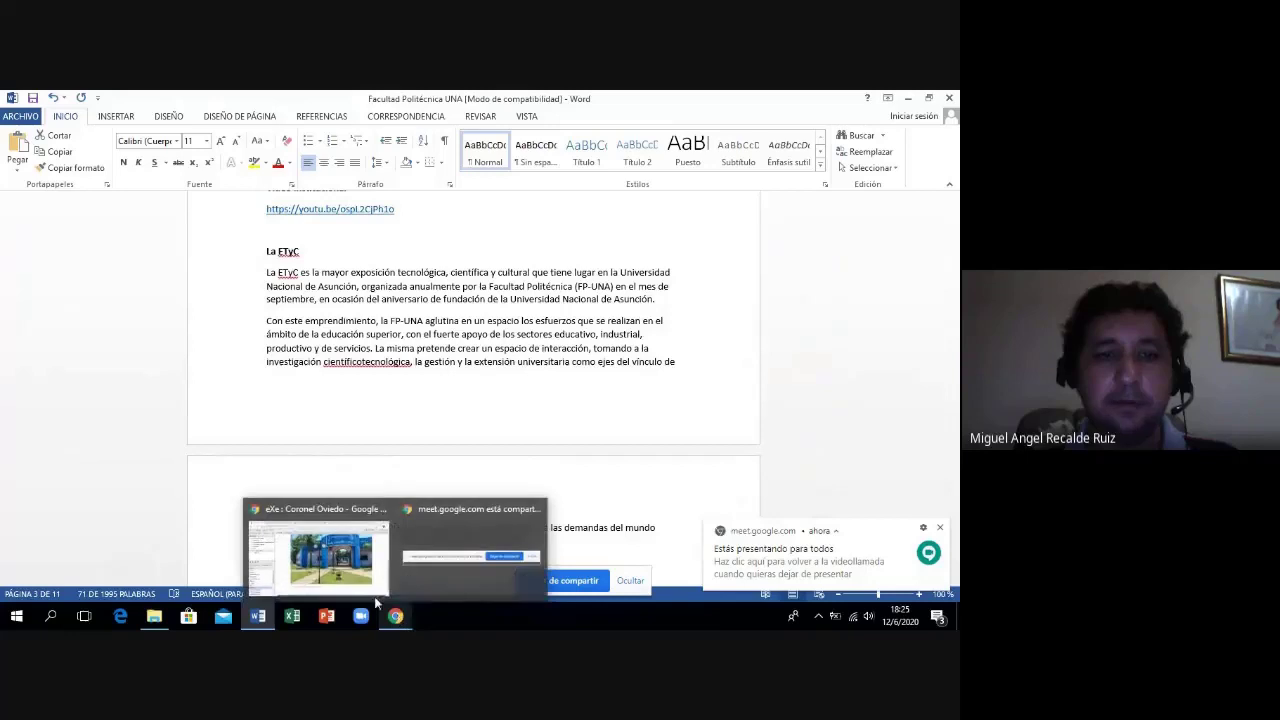
{"action": "left_click", "coordinate": [331, 572]}
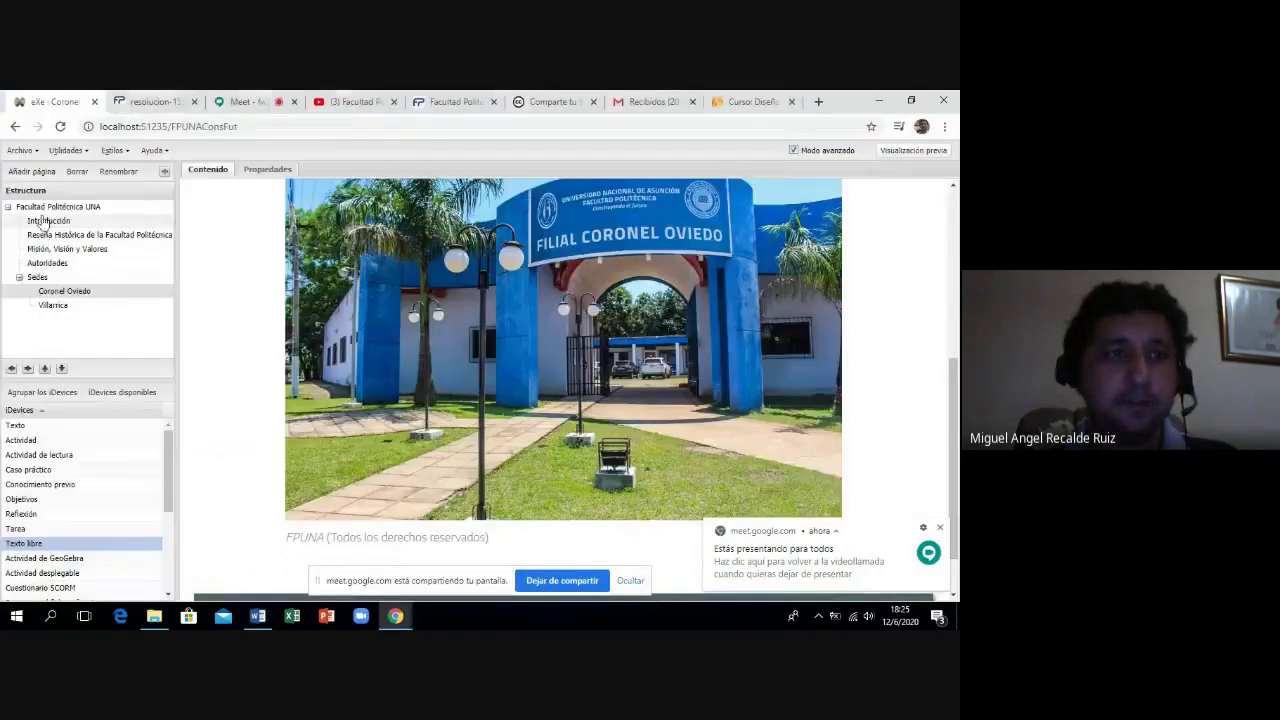
{"action": "left_click", "coordinate": [40, 207]}
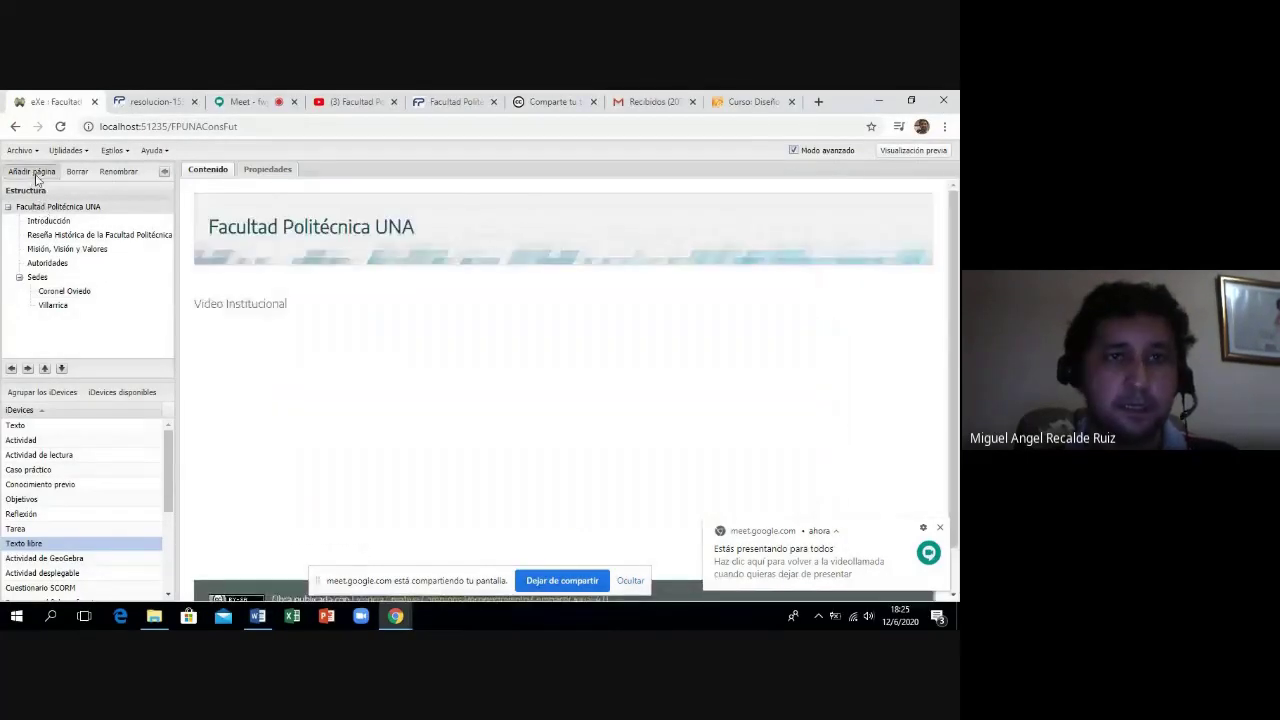
{"action": "left_click", "coordinate": [34, 172]}
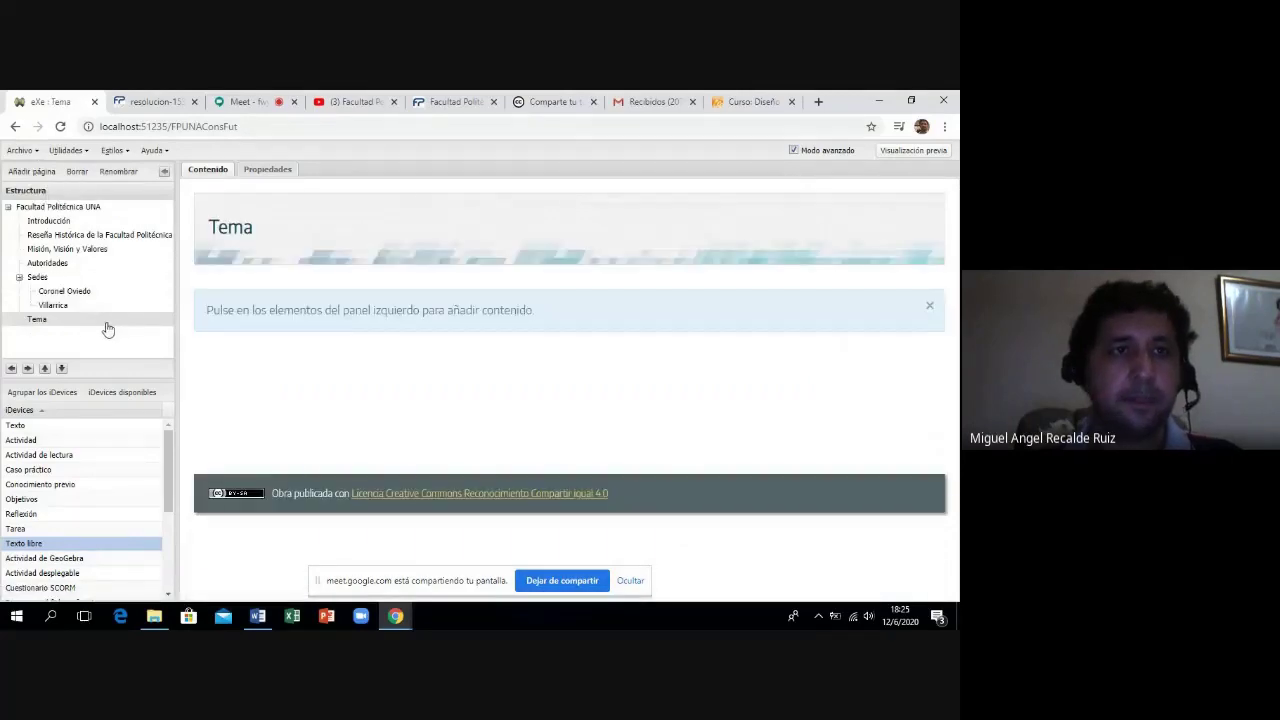
{"action": "left_click", "coordinate": [120, 172]}
{"action": "left_click_drag", "start_coordinate": [430, 377], "coordinate": [370, 378]}
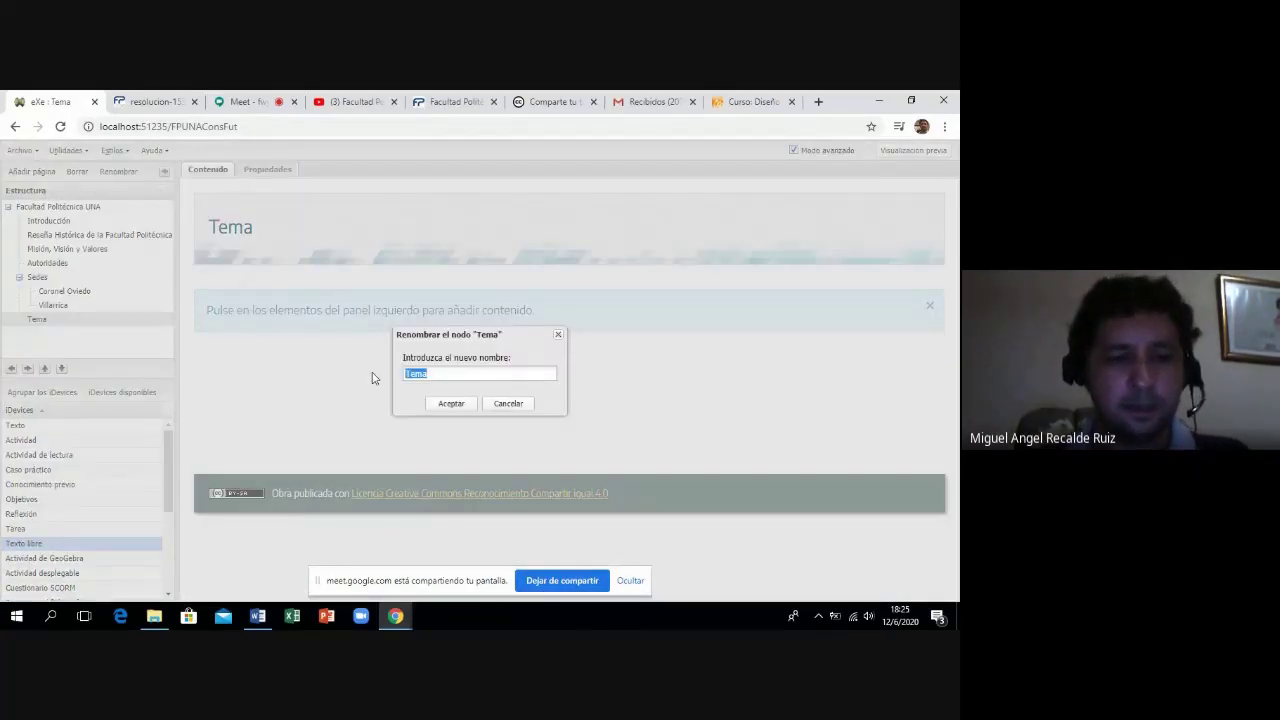
{"action": "type", "text": "Et"}
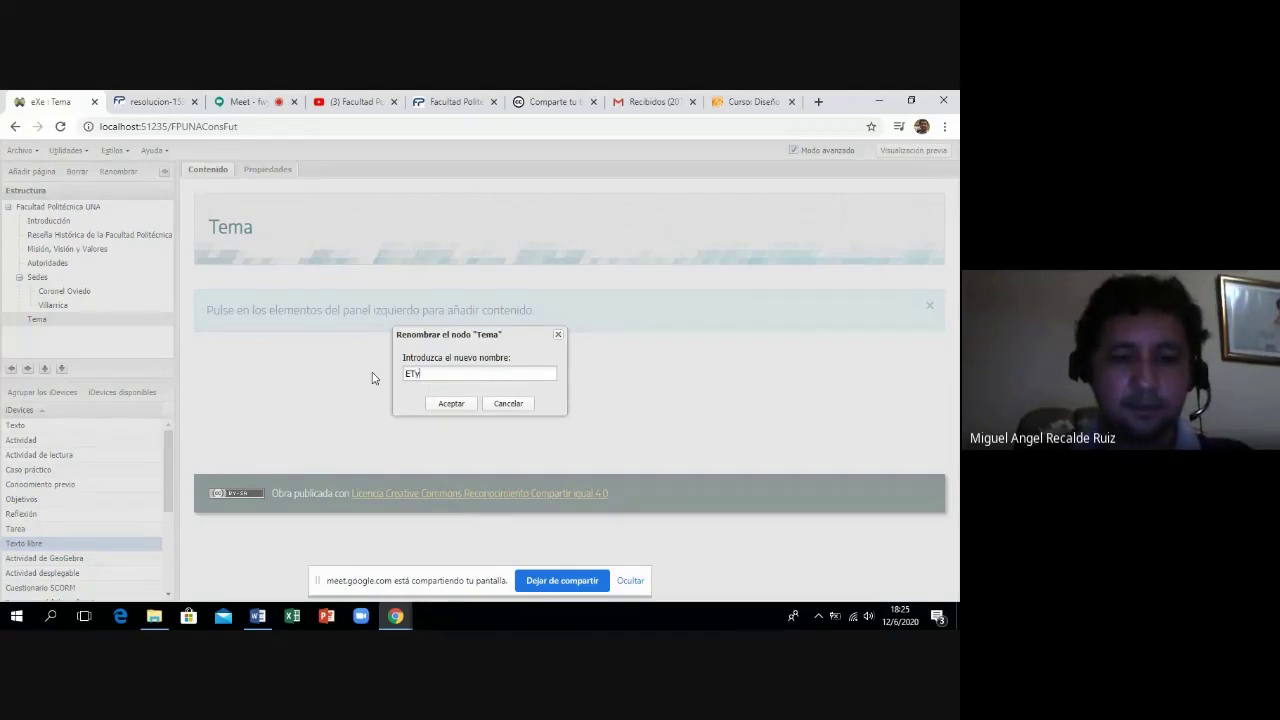
{"action": "left_click", "coordinate": [448, 405]}
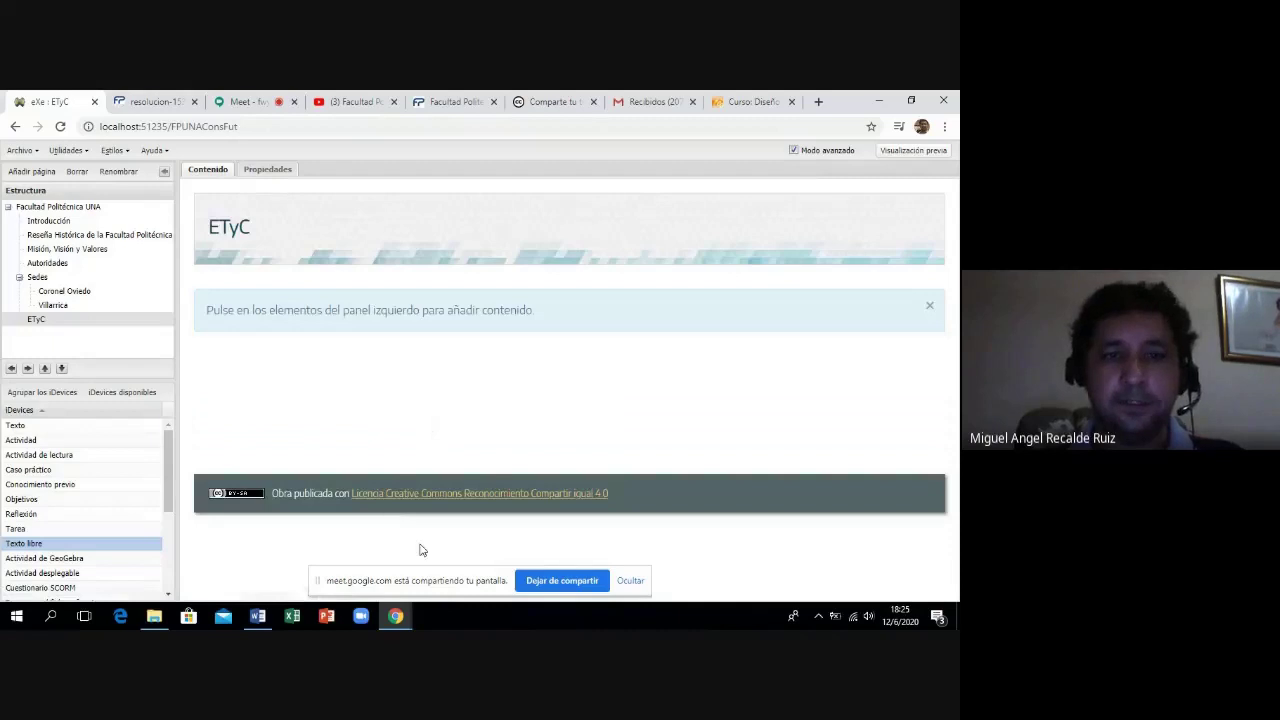
Switch to Word, copy the two paragraphs below the "La ETyC" heading, and return to the ETyC page in eXeLearning.
{"action": "left_click", "coordinate": [258, 615]}
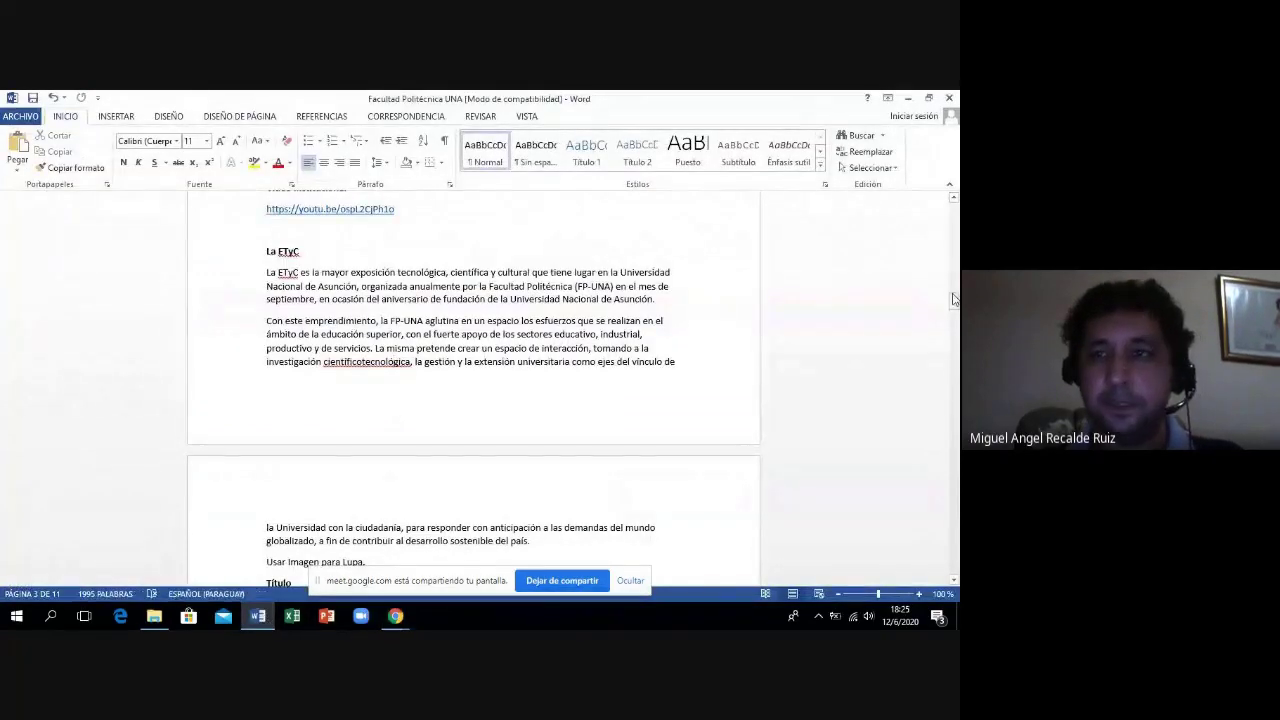
{"action": "left_click_drag", "start_coordinate": [954, 300], "coordinate": [954, 300]}
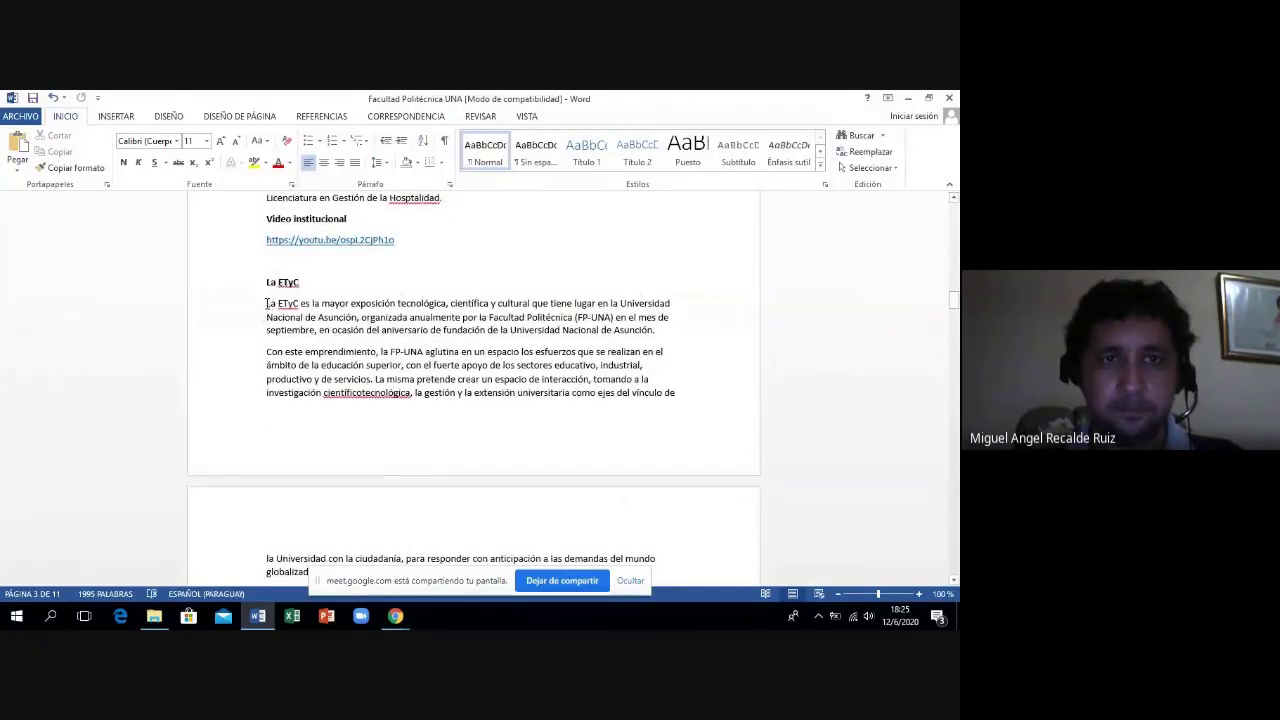
{"action": "left_click_drag", "start_coordinate": [266, 303], "coordinate": [538, 450]}
{"action": "key", "text": "ctrl+c"}
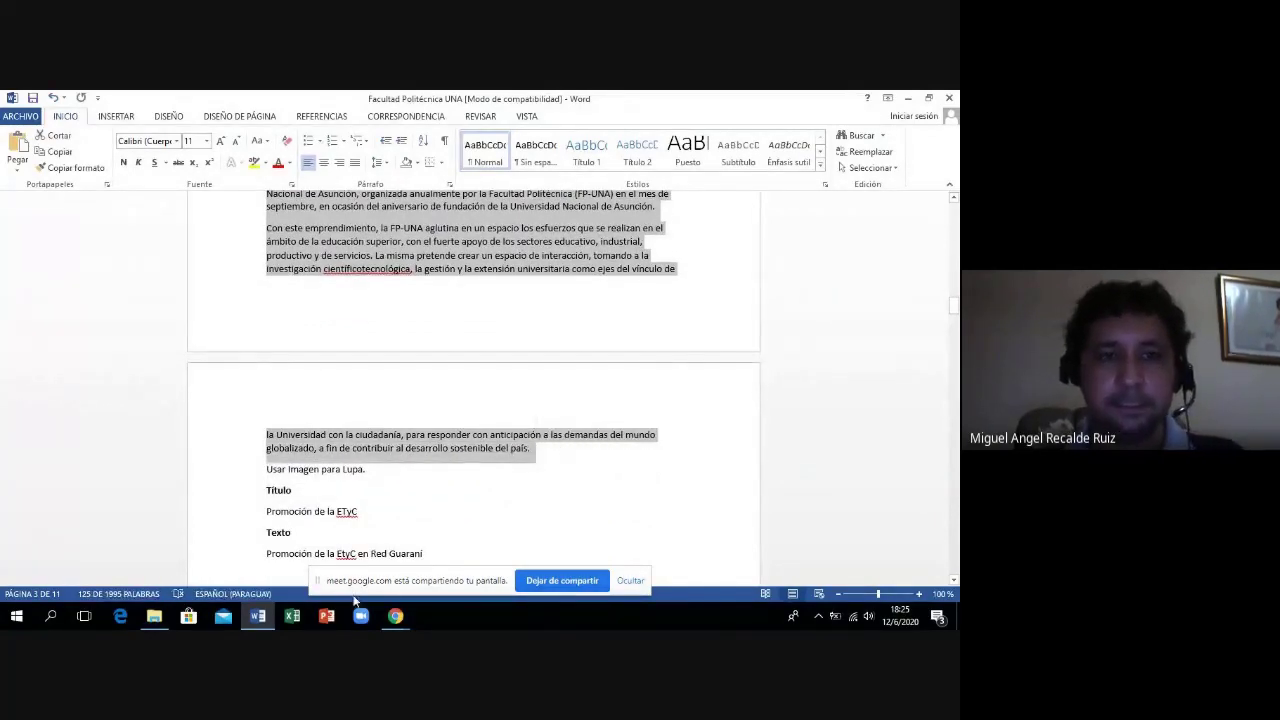
{"action": "mouse_move", "coordinate": [390, 620]}
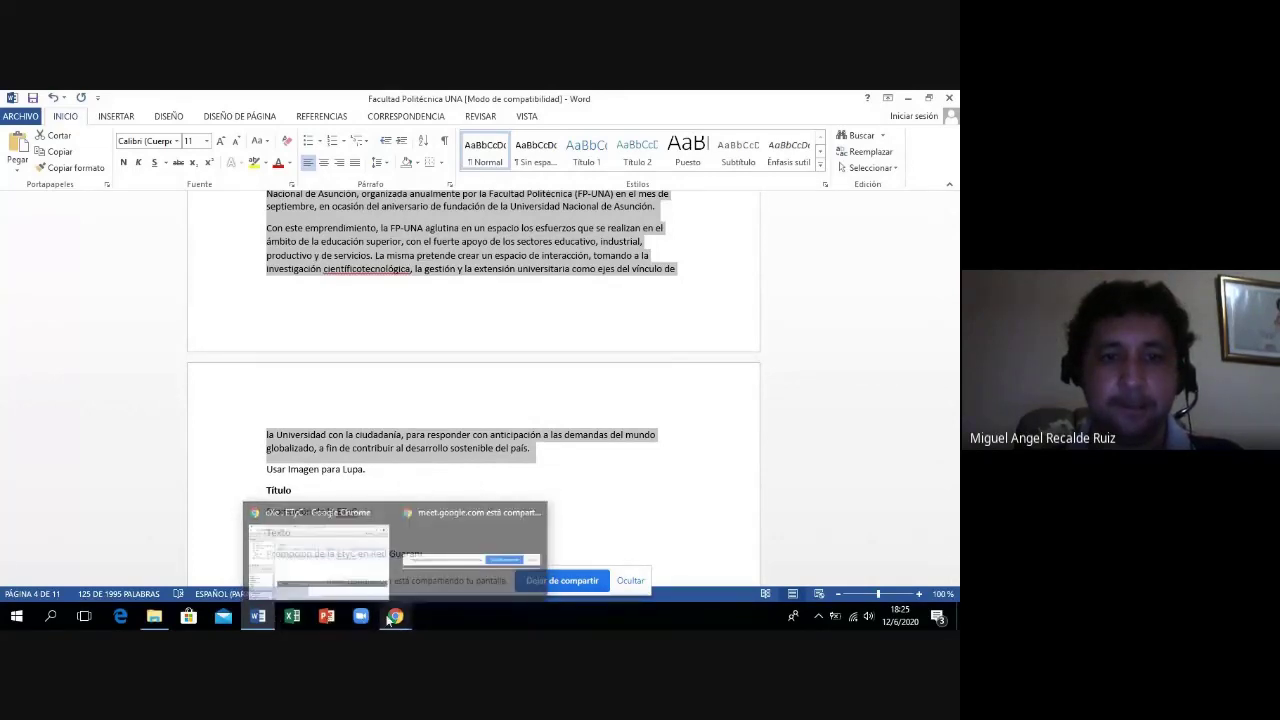
{"action": "left_click", "coordinate": [317, 541]}
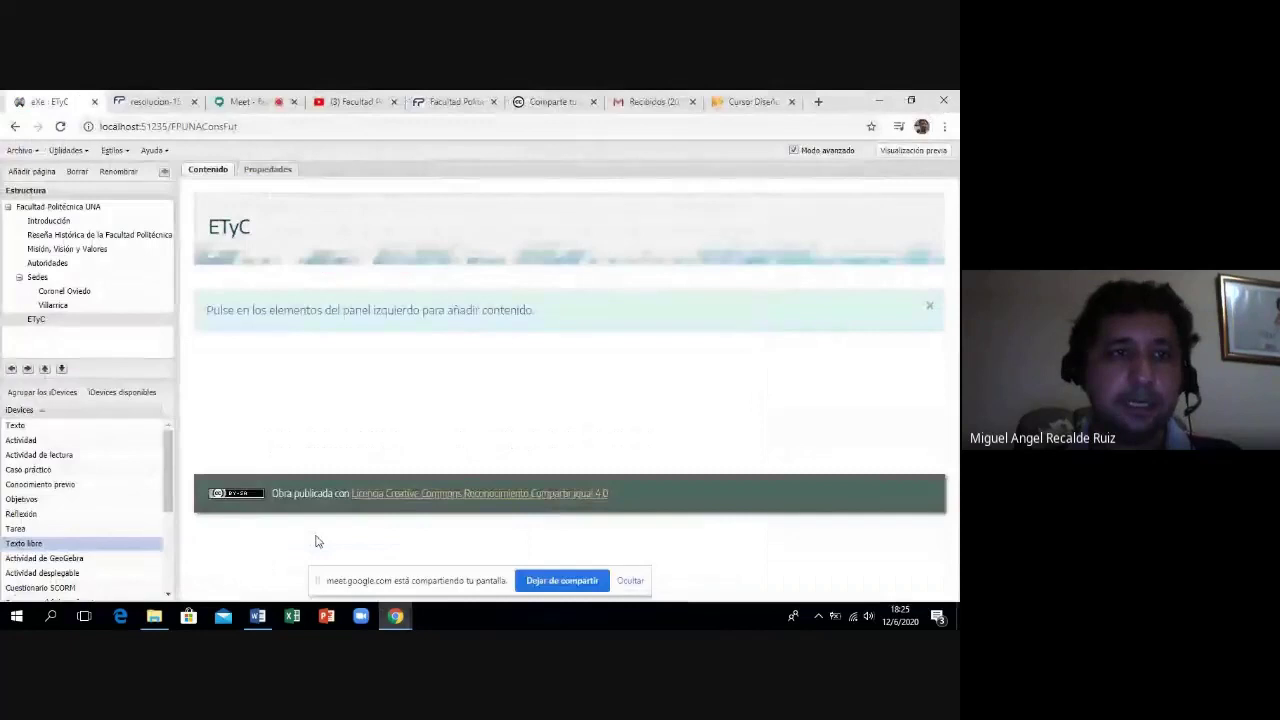
Add a Texto libre iDevice to the ETyC page, paste the two copied paragraphs into it and save it.
{"action": "left_click", "coordinate": [44, 546]}
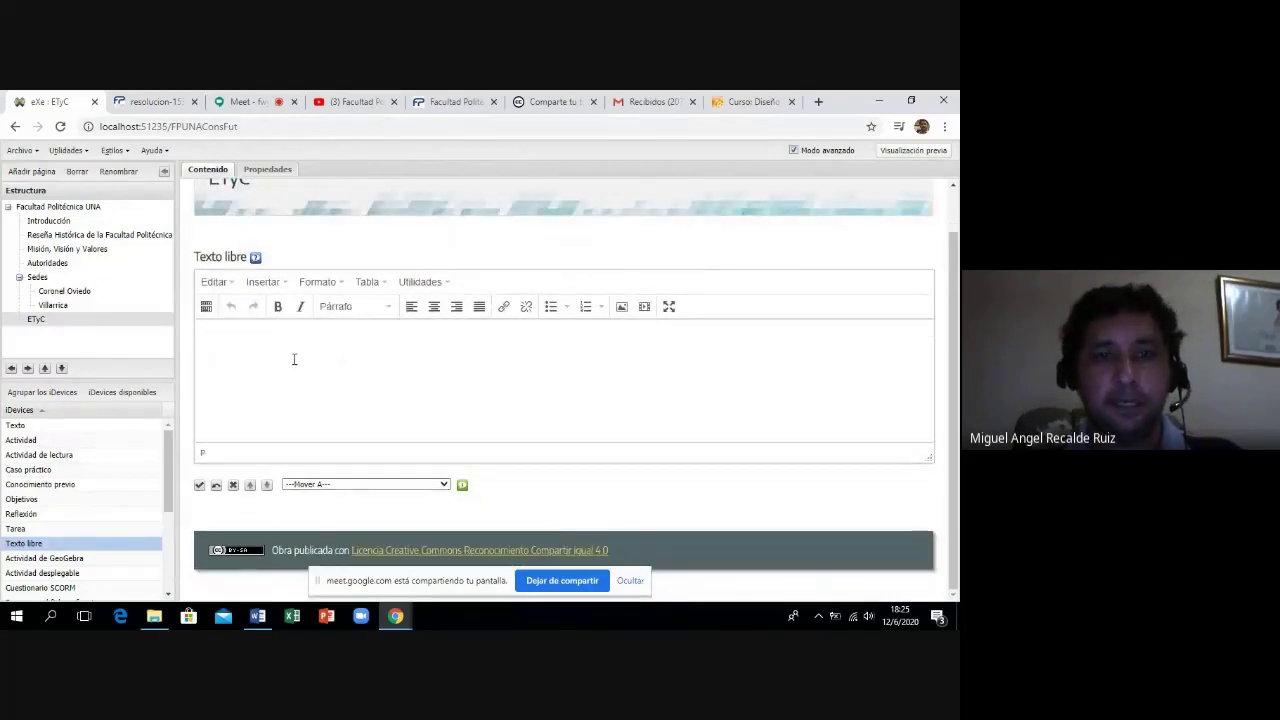
{"action": "key", "text": "ctrl+v"}
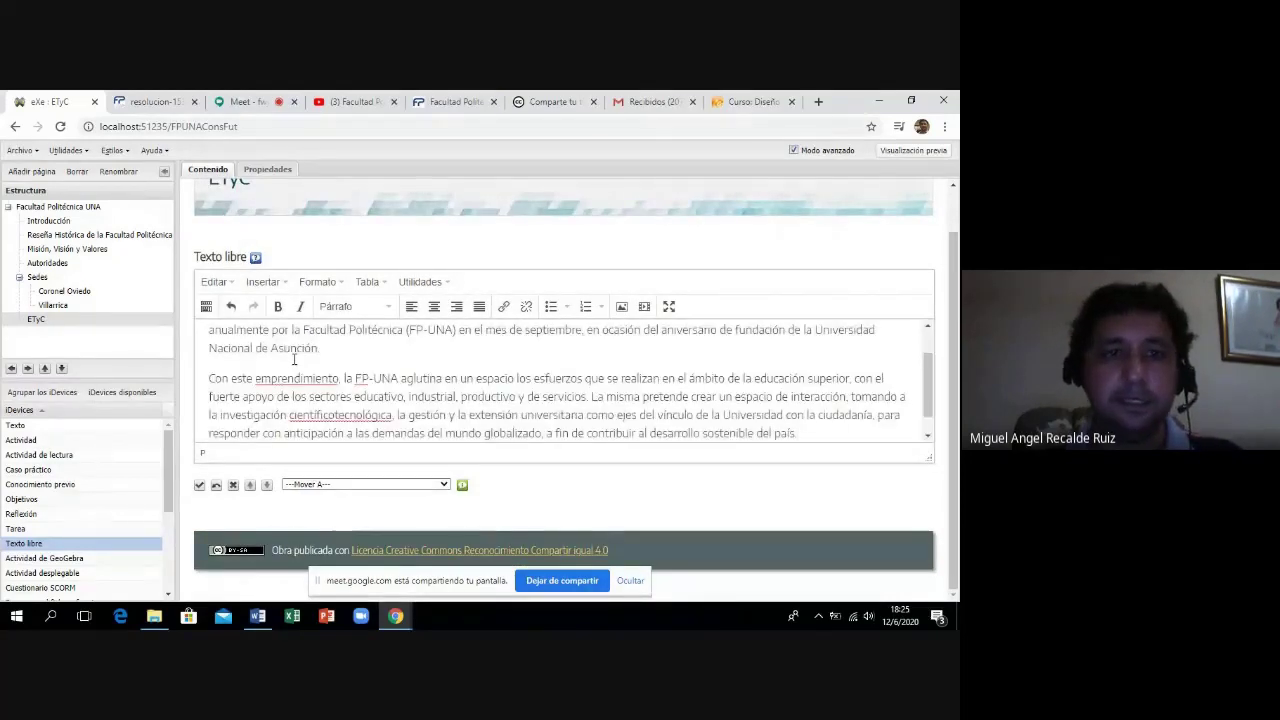
{"action": "left_click", "coordinate": [199, 485]}
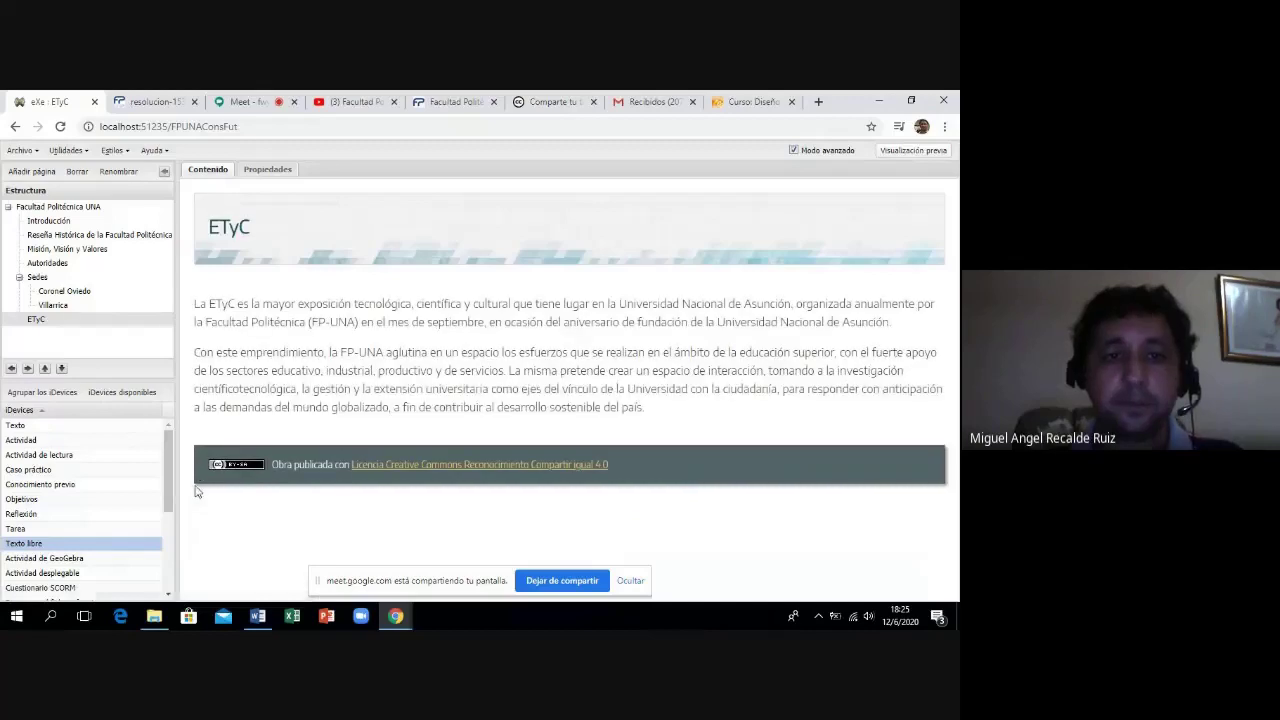
Switch to Word, copy the "EtyC Guaira" block from its heading through "Acceso libre y gratuito.", and return to the ETyC page in eXeLearning.
{"action": "left_click", "coordinate": [259, 617]}
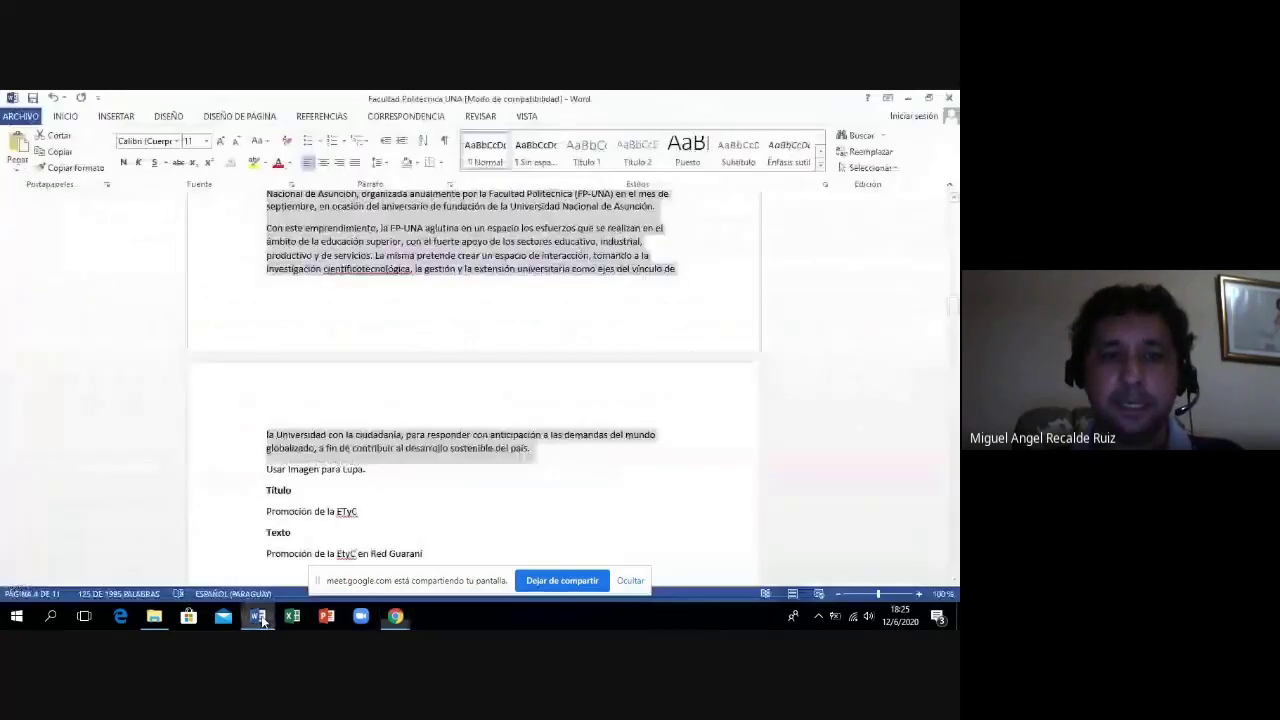
{"action": "left_click", "coordinate": [443, 525]}
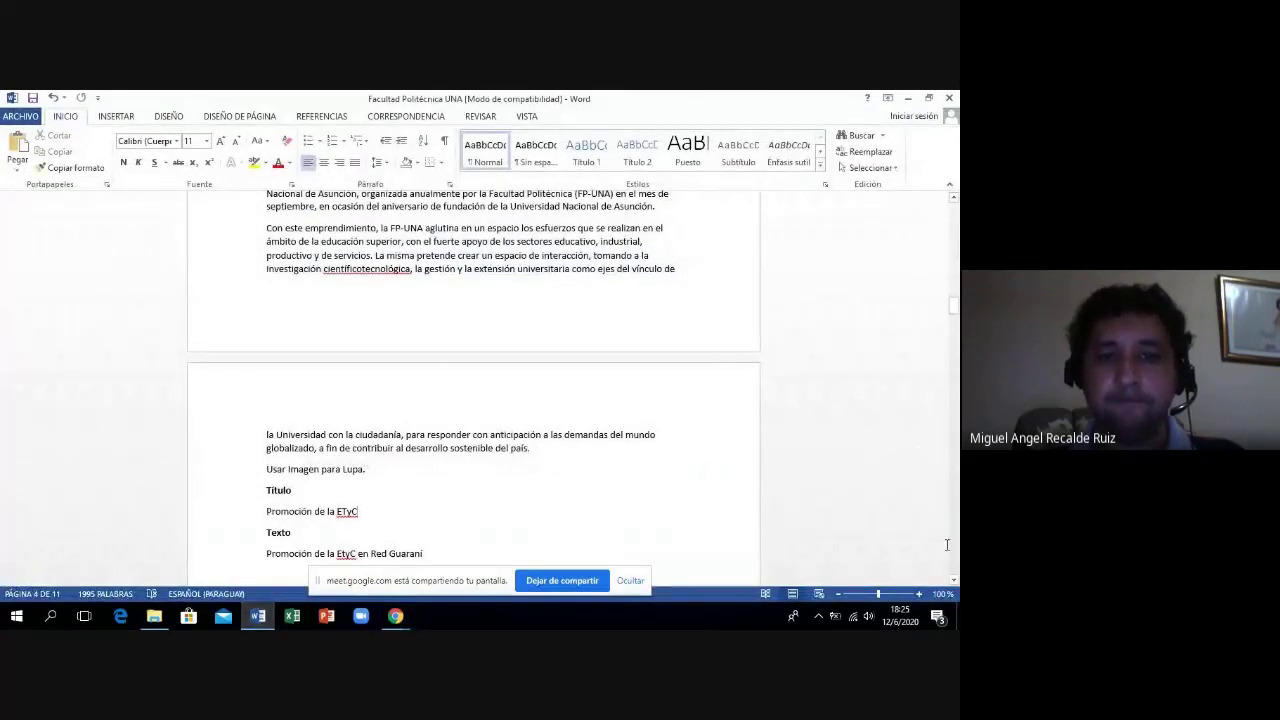
{"action": "scroll", "coordinate": [954, 583], "scroll_direction": "down", "scroll_amount": 4}
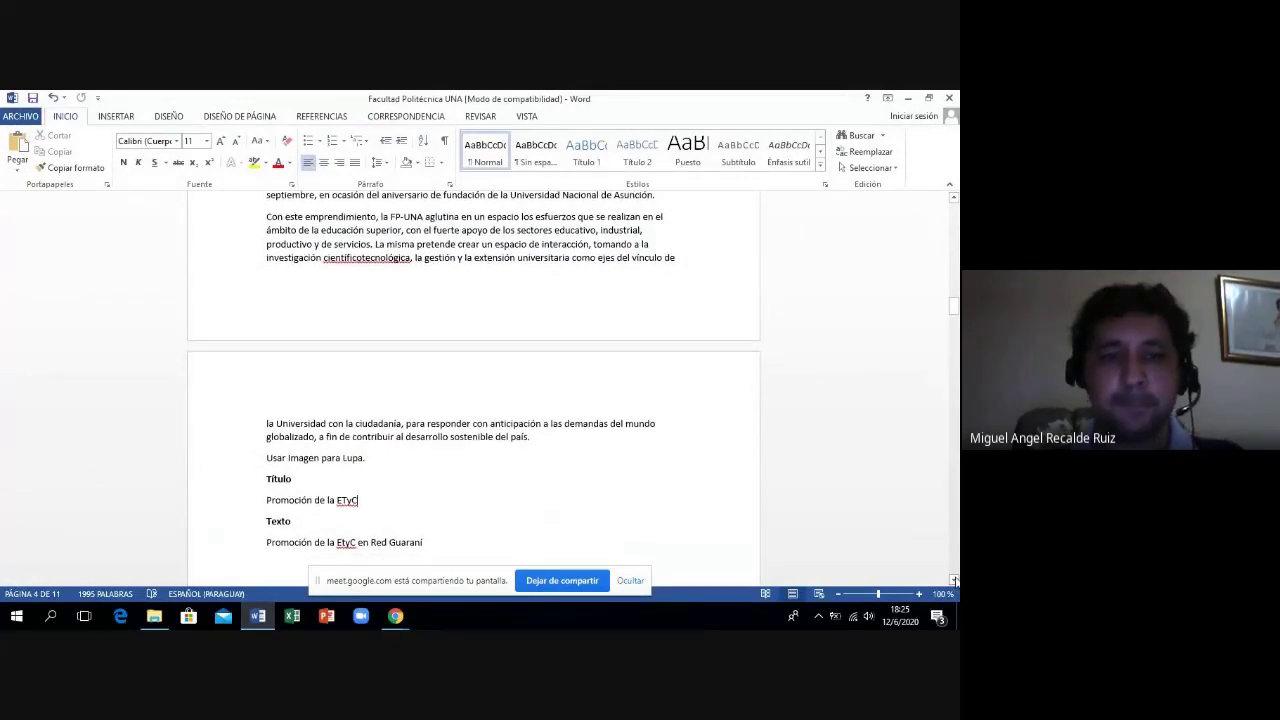
{"action": "scroll", "coordinate": [954, 581], "scroll_direction": "down", "scroll_amount": 3}
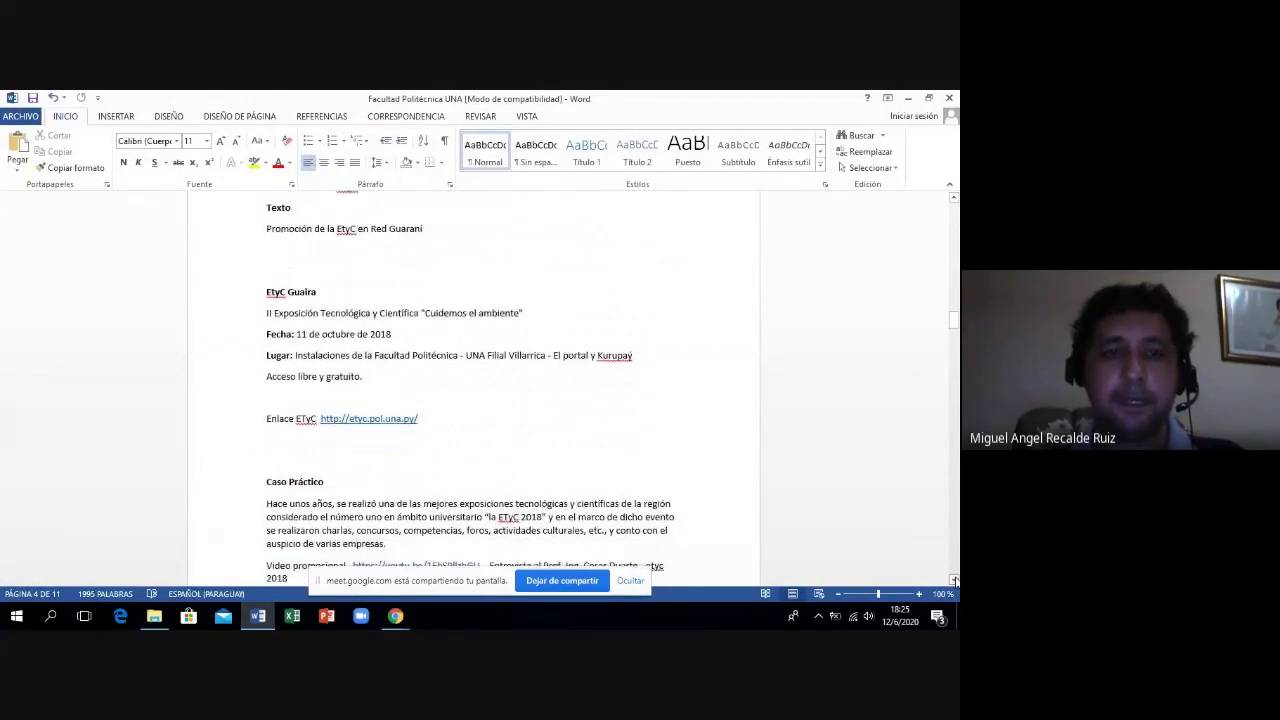
{"action": "left_click", "coordinate": [307, 318]}
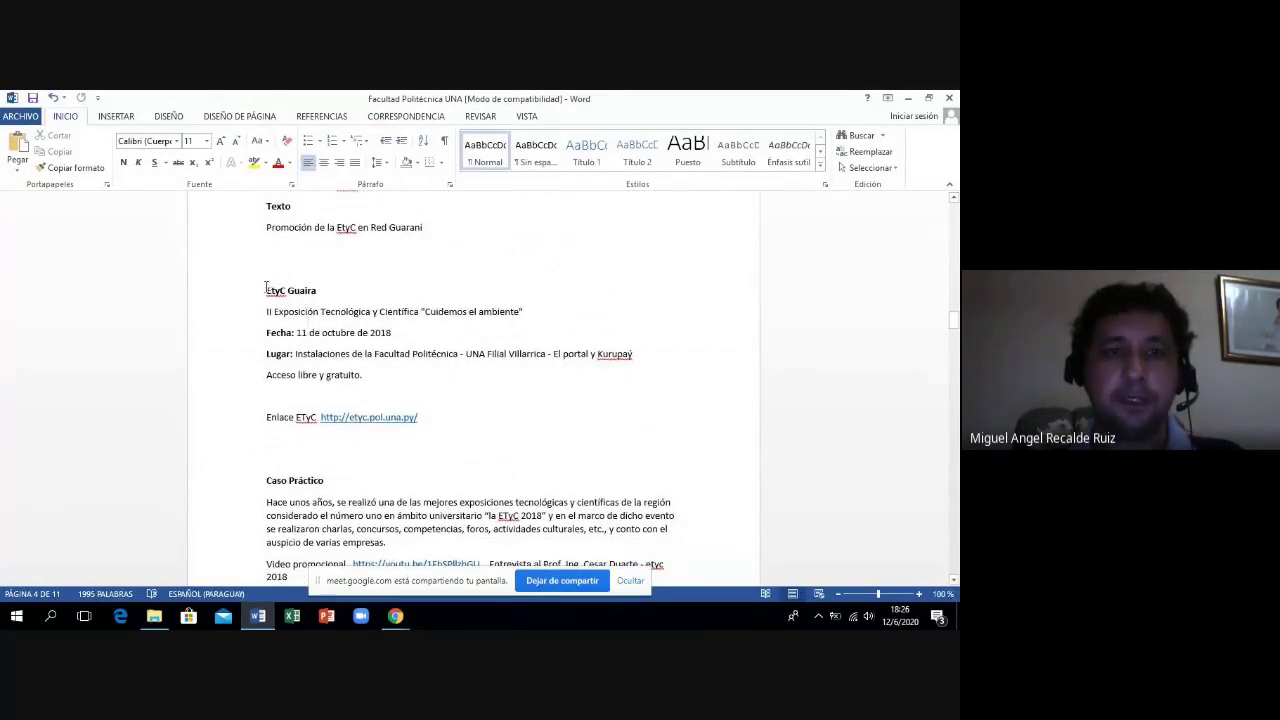
{"action": "left_click_drag", "start_coordinate": [266, 288], "coordinate": [378, 393]}
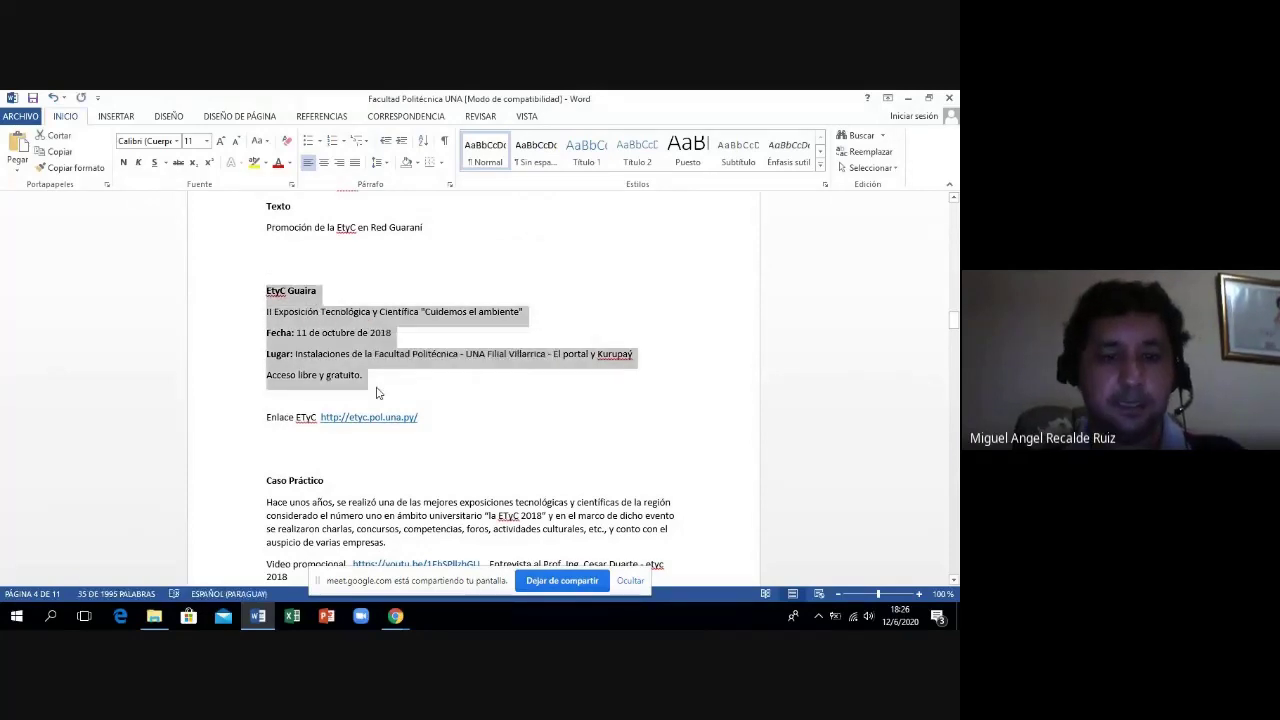
{"action": "left_click", "coordinate": [397, 617]}
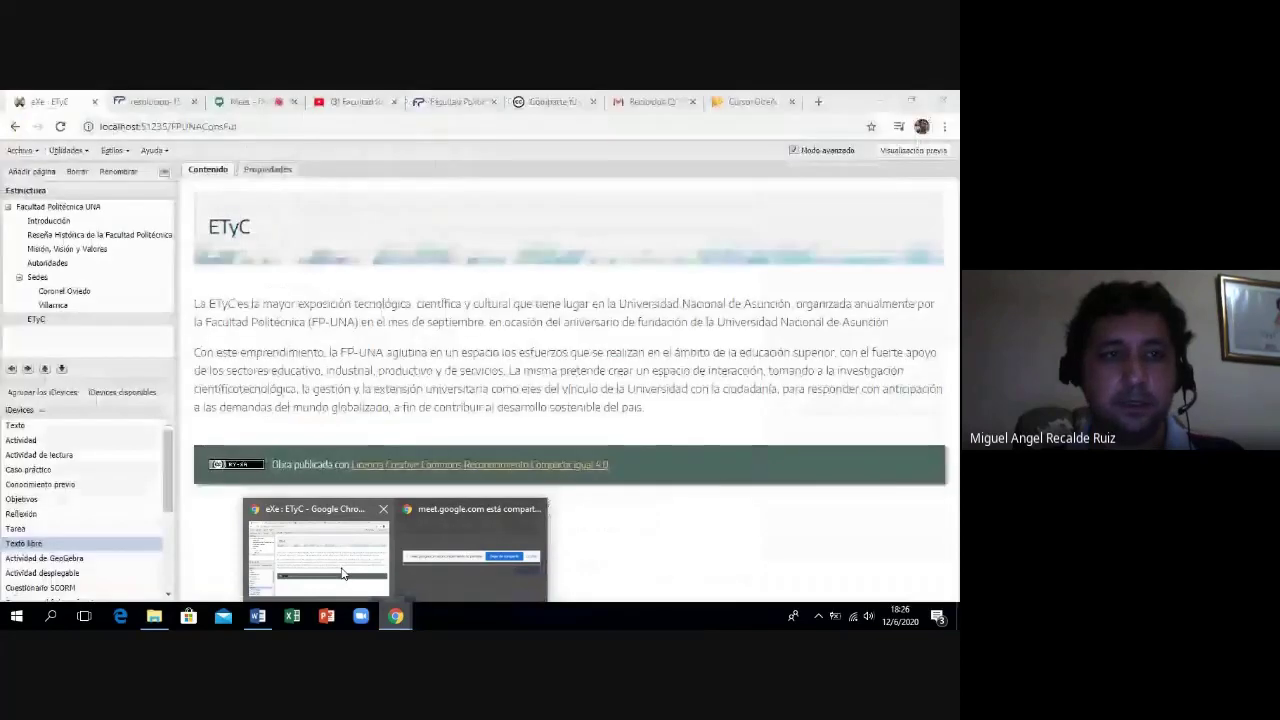
{"action": "left_click", "coordinate": [342, 573]}
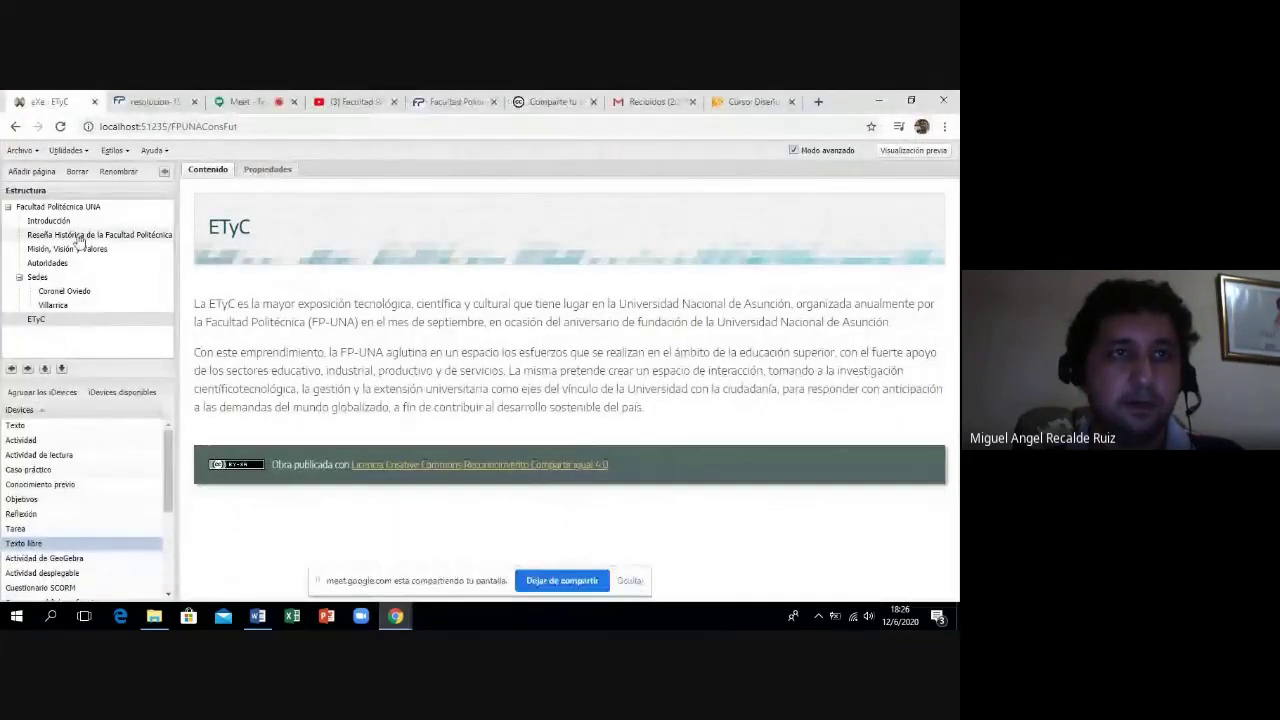
Add a subpage under the ETyC page and rename it "ETyC Guaira".
{"action": "left_click", "coordinate": [40, 173]}
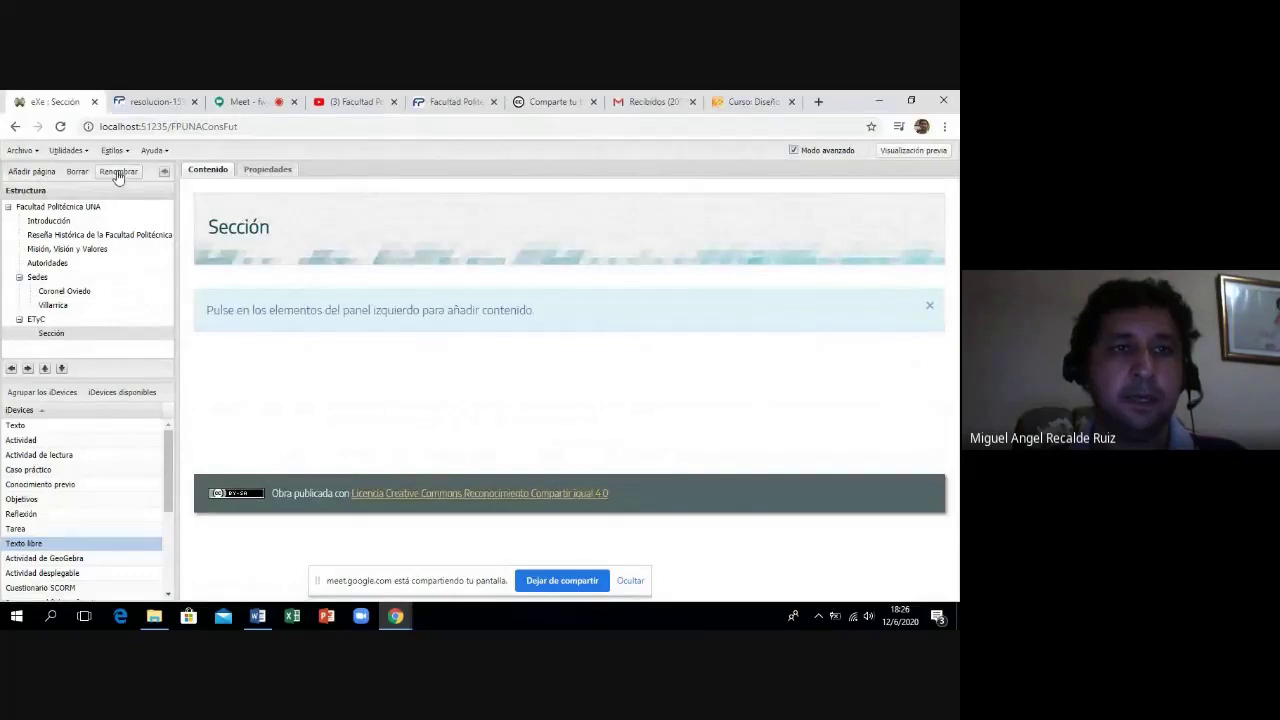
{"action": "left_click", "coordinate": [118, 172]}
{"action": "key", "text": "Delete"}
{"action": "key", "text": "Delete"}
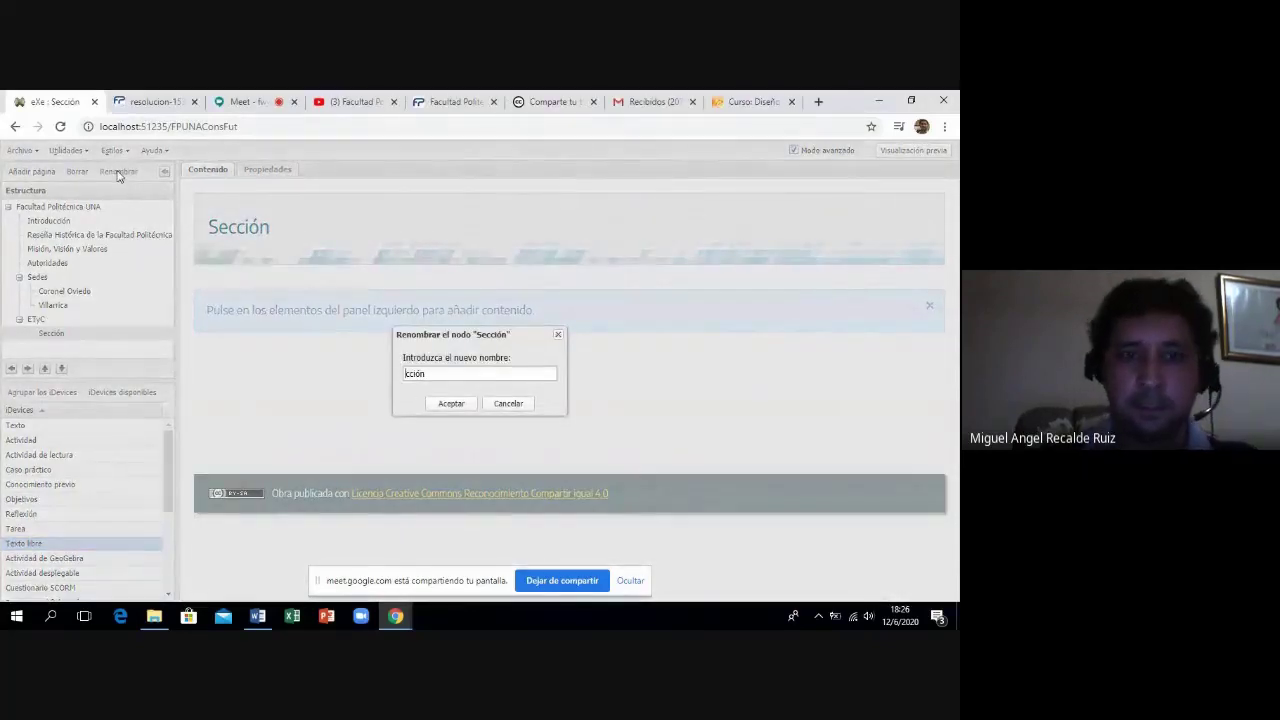
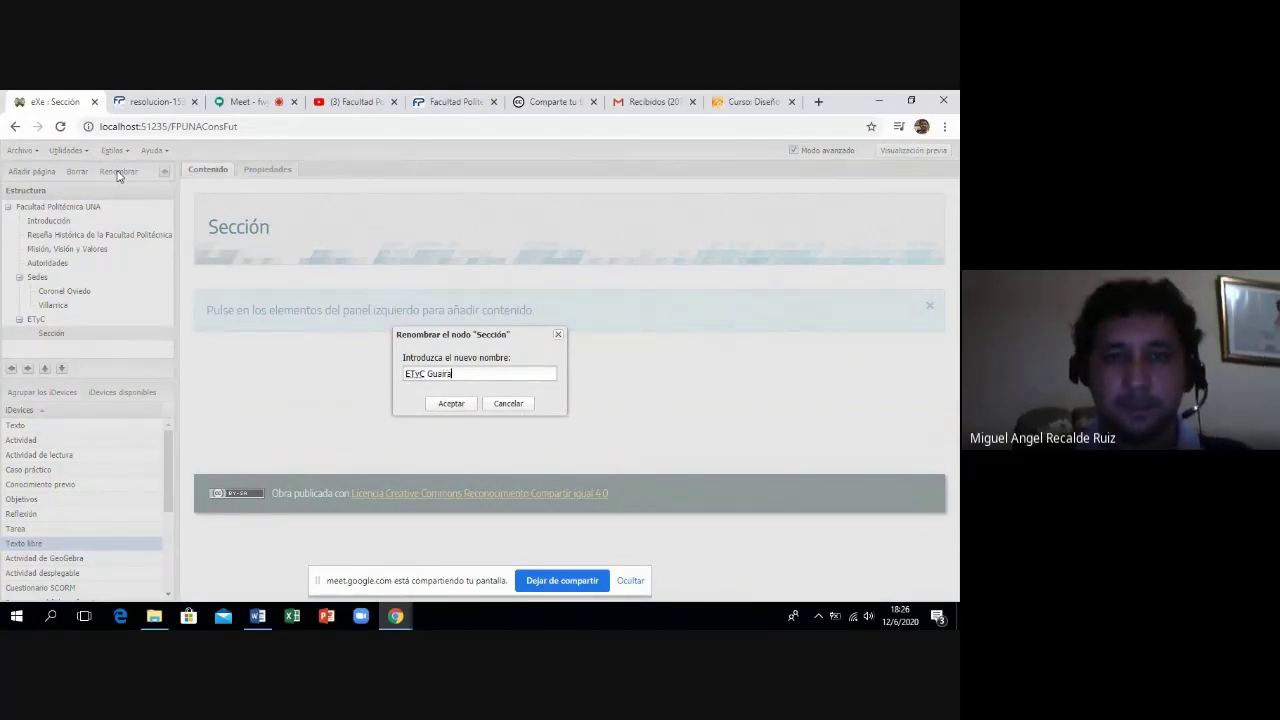
{"action": "left_click", "coordinate": [451, 404]}
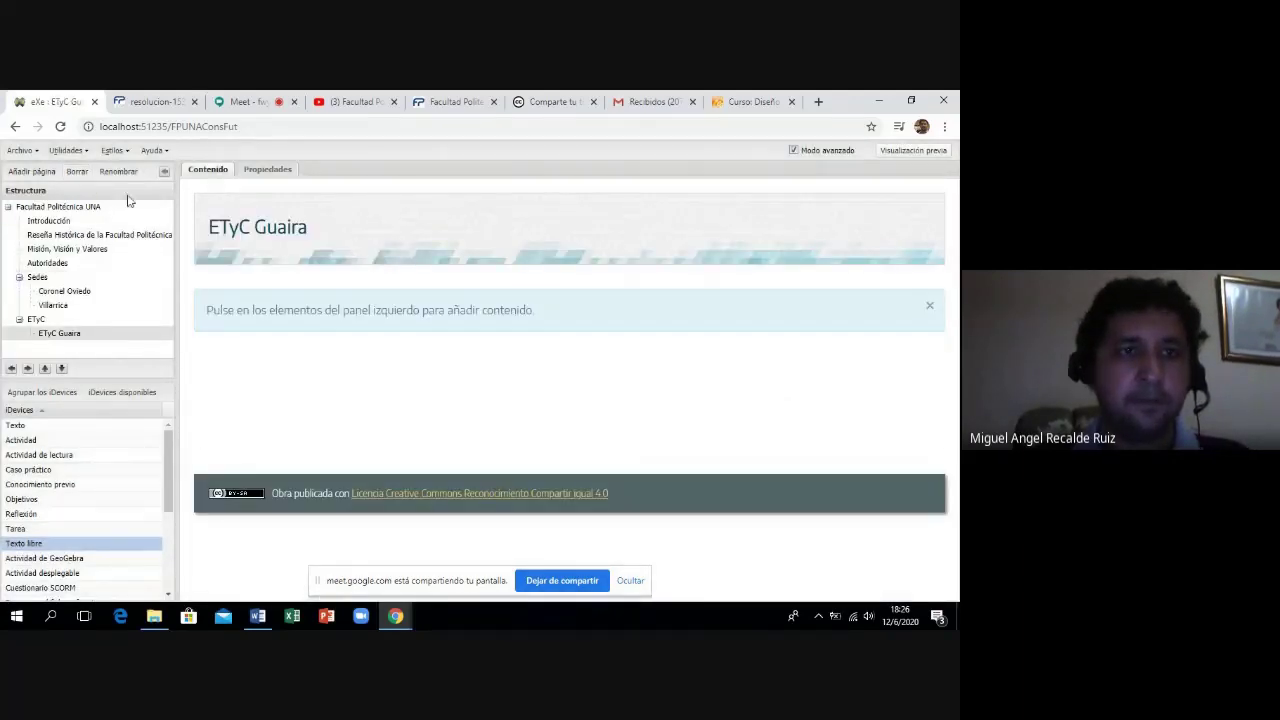
Add a Texto libre iDevice to the ETyC Guaira page, paste the copied event details and save it.
{"action": "left_click", "coordinate": [40, 544]}
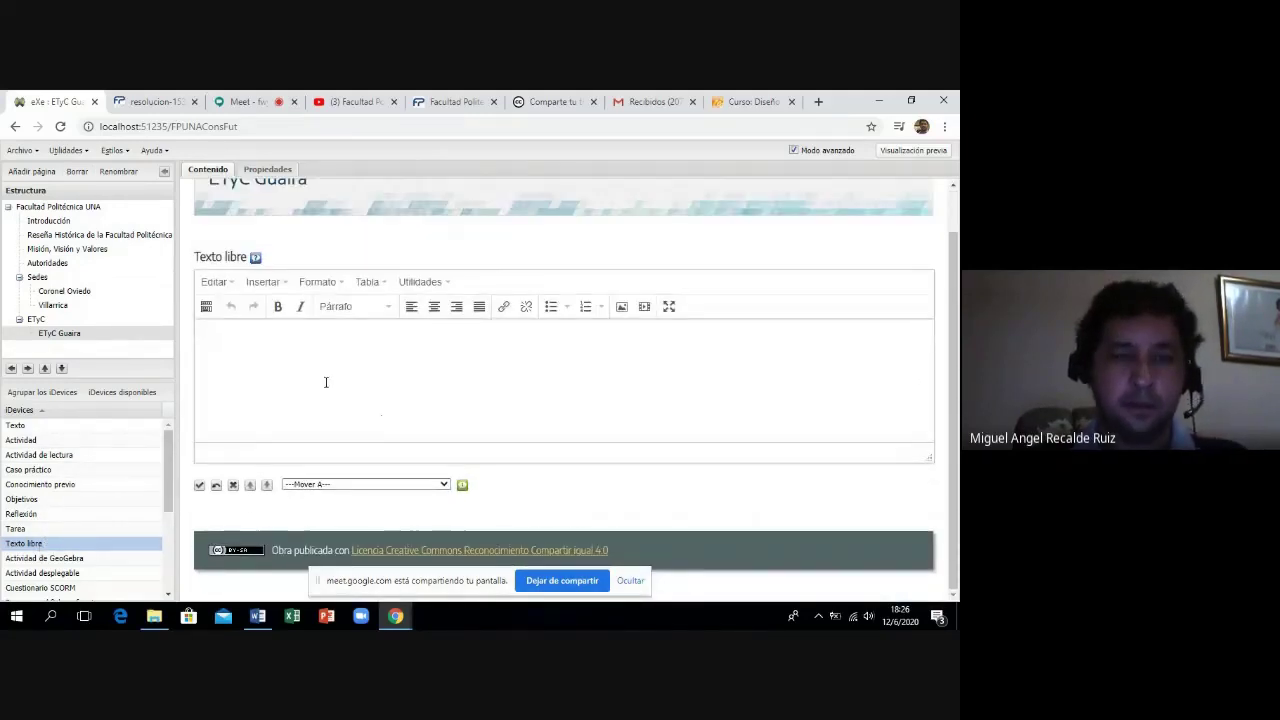
{"action": "key", "text": "ctrl+v"}
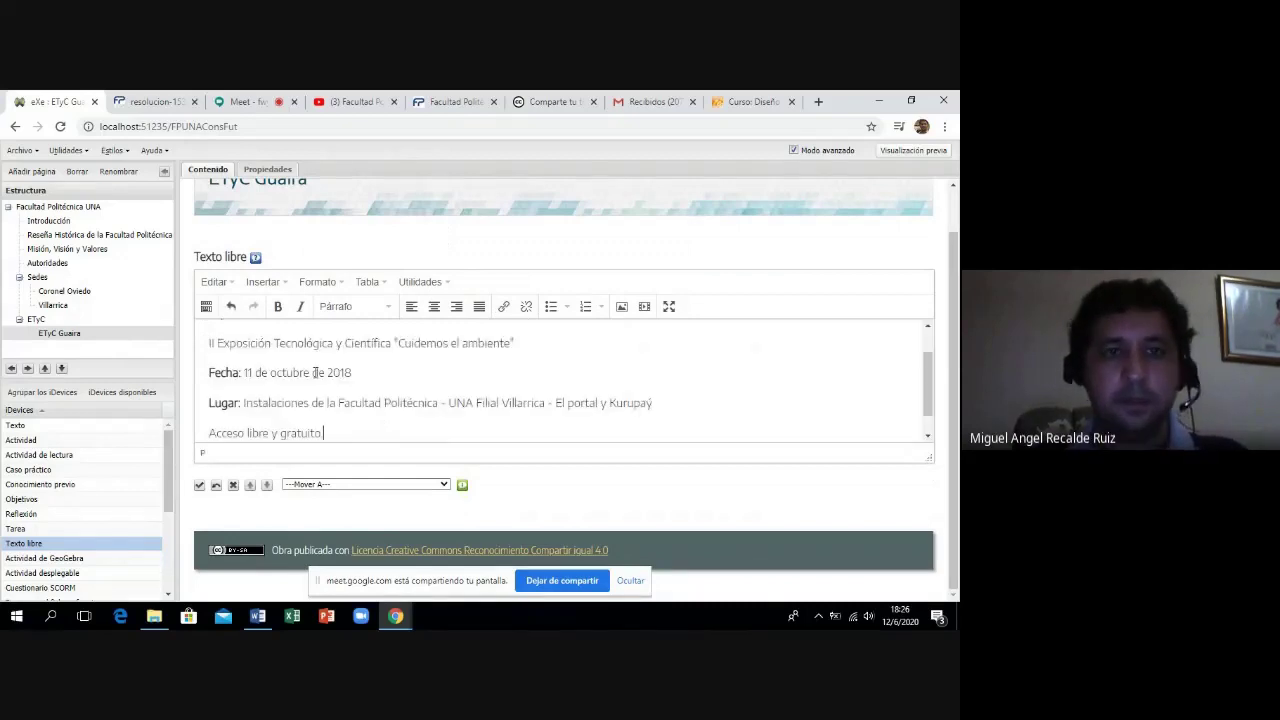
{"action": "left_click", "coordinate": [199, 486]}
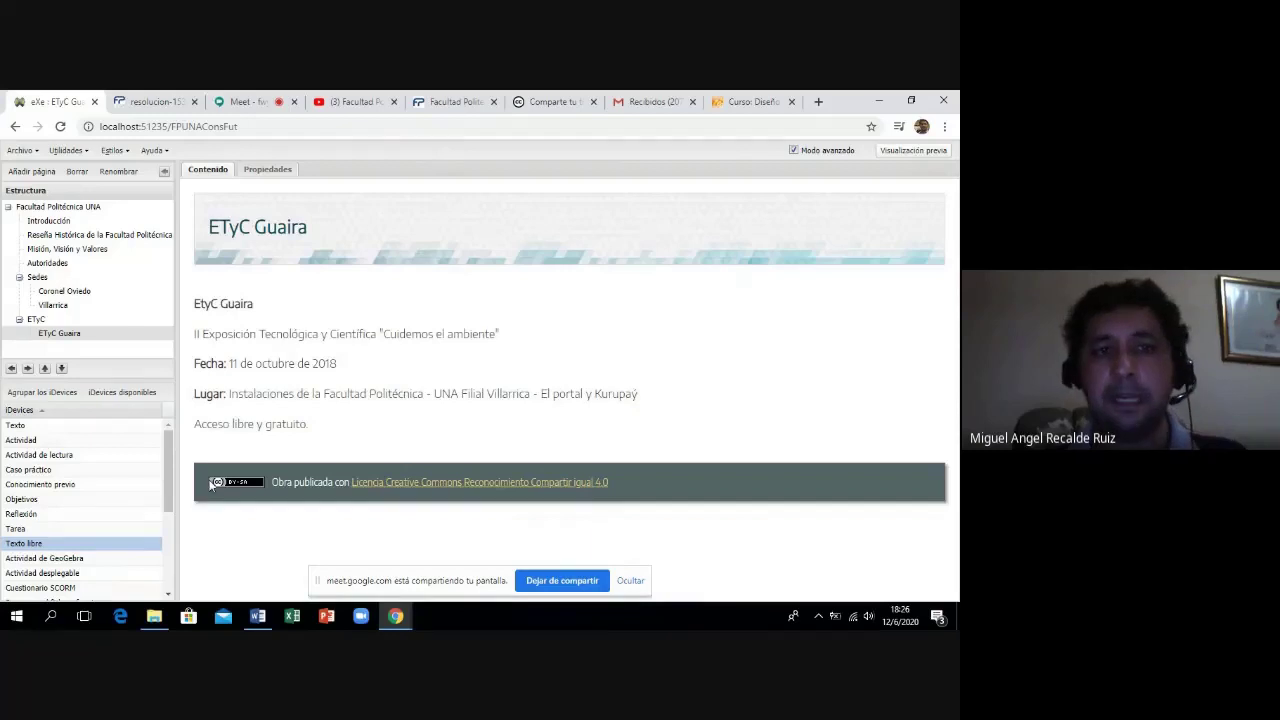
Switch to Word, review the "Caso Práctico" and "Actividades" sections after the EtyC Guaira block, and return to eXeLearning.
{"action": "left_click", "coordinate": [268, 620]}
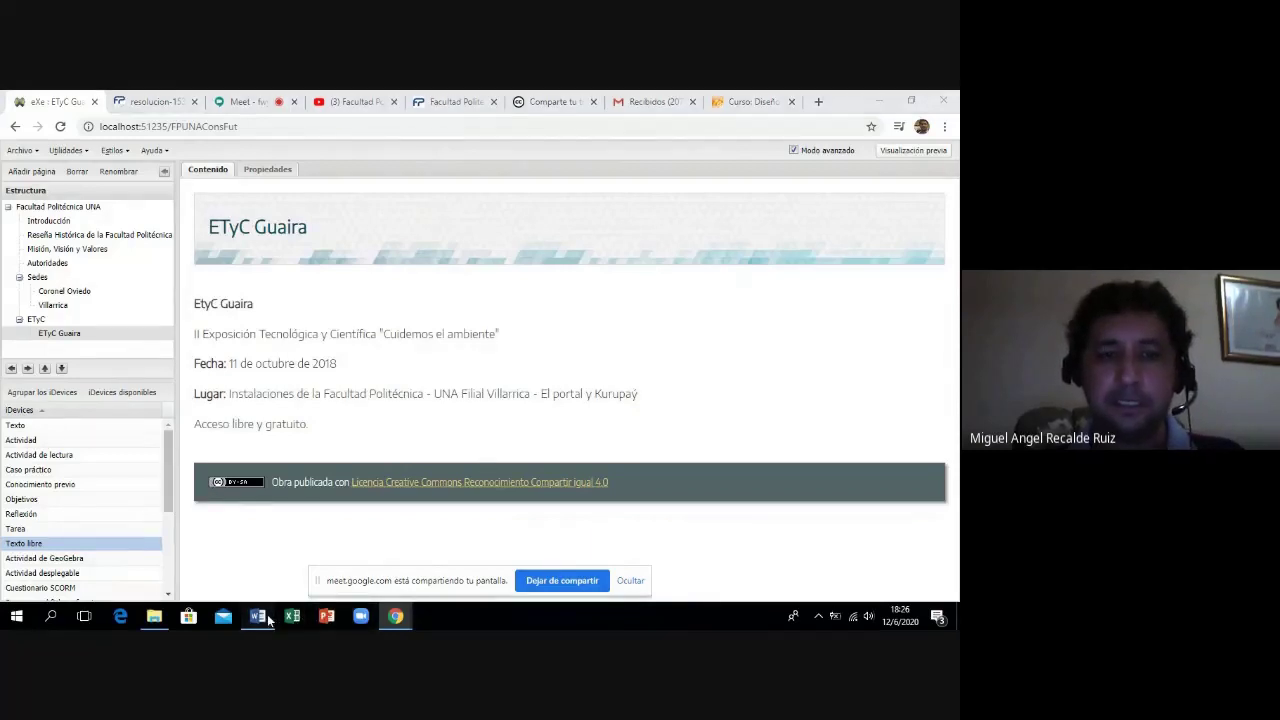
{"action": "left_click", "coordinate": [461, 502]}
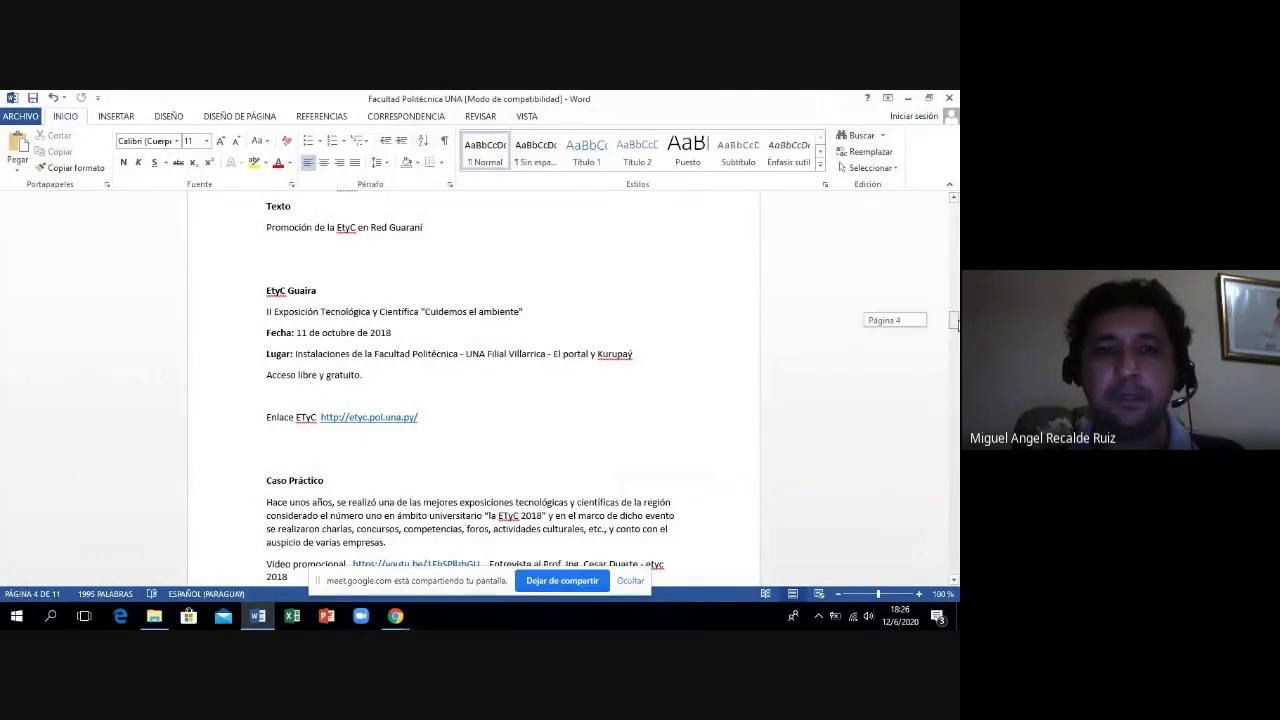
{"action": "left_click_drag", "start_coordinate": [955, 320], "coordinate": [955, 335]}
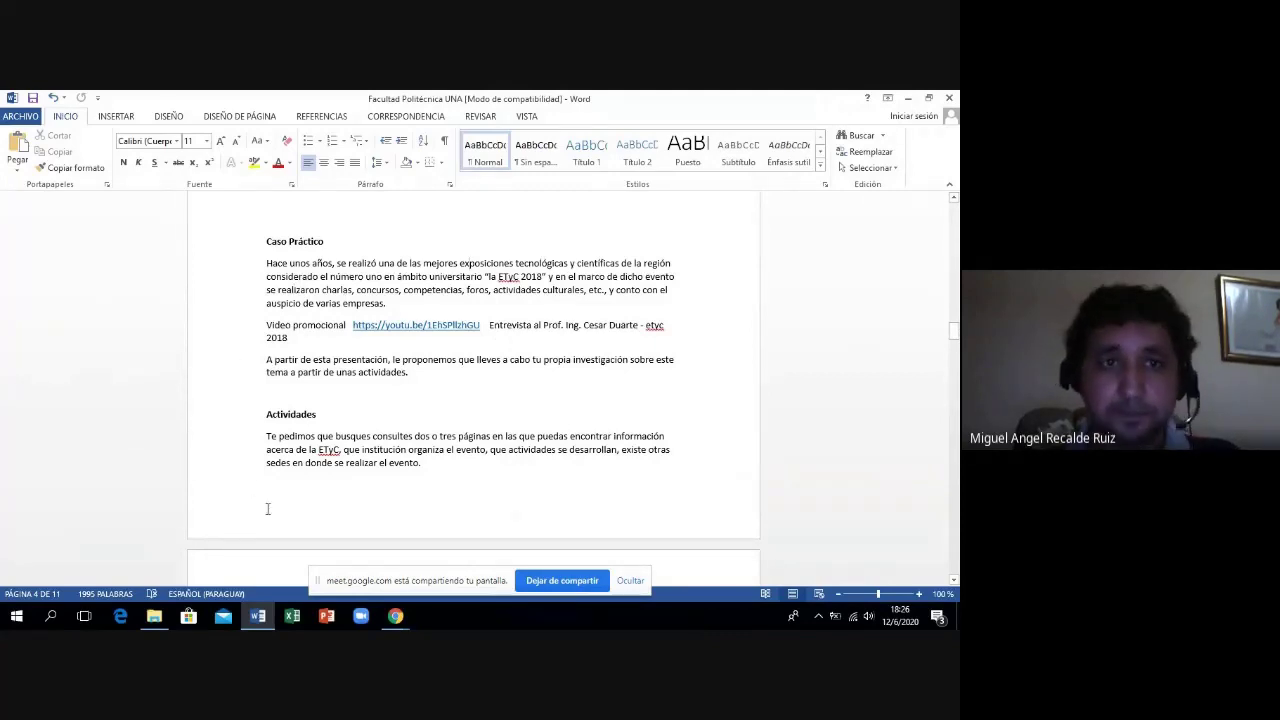
{"action": "left_click", "coordinate": [394, 618]}
{"action": "left_click", "coordinate": [340, 549]}
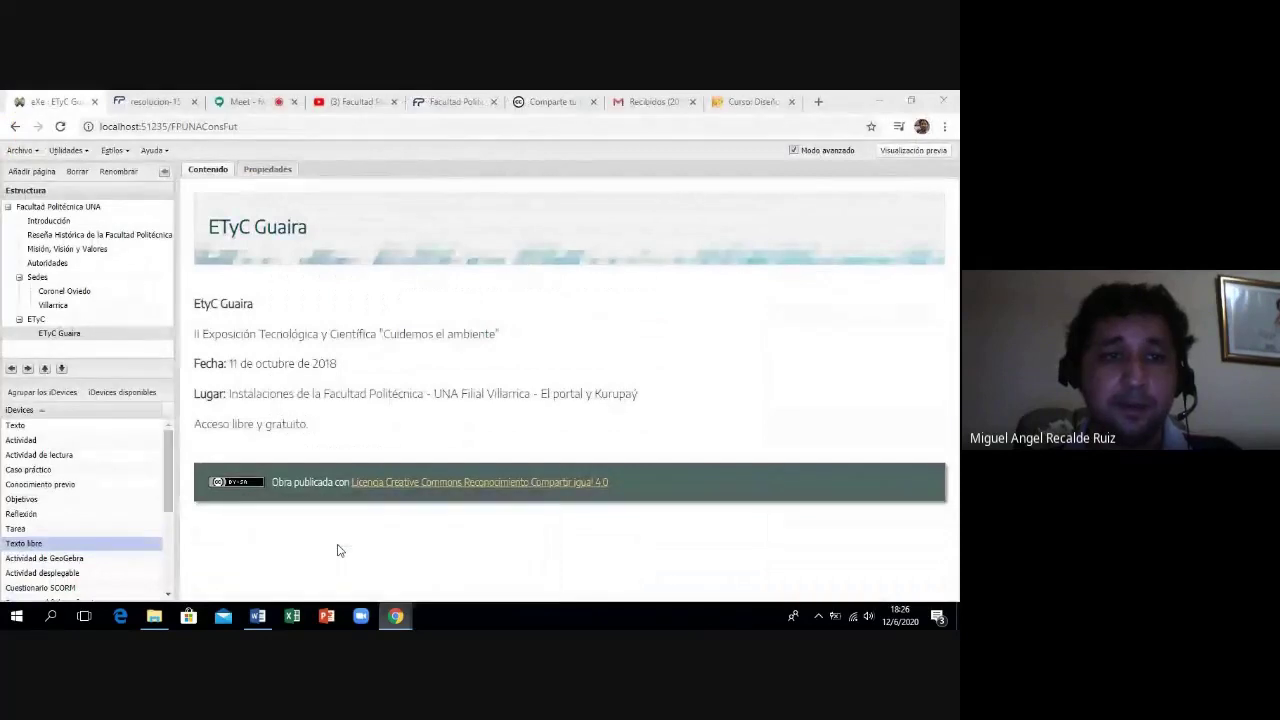
Add another subpage under the ETyC page and rename it "Caso practico".
{"action": "left_click", "coordinate": [64, 320]}
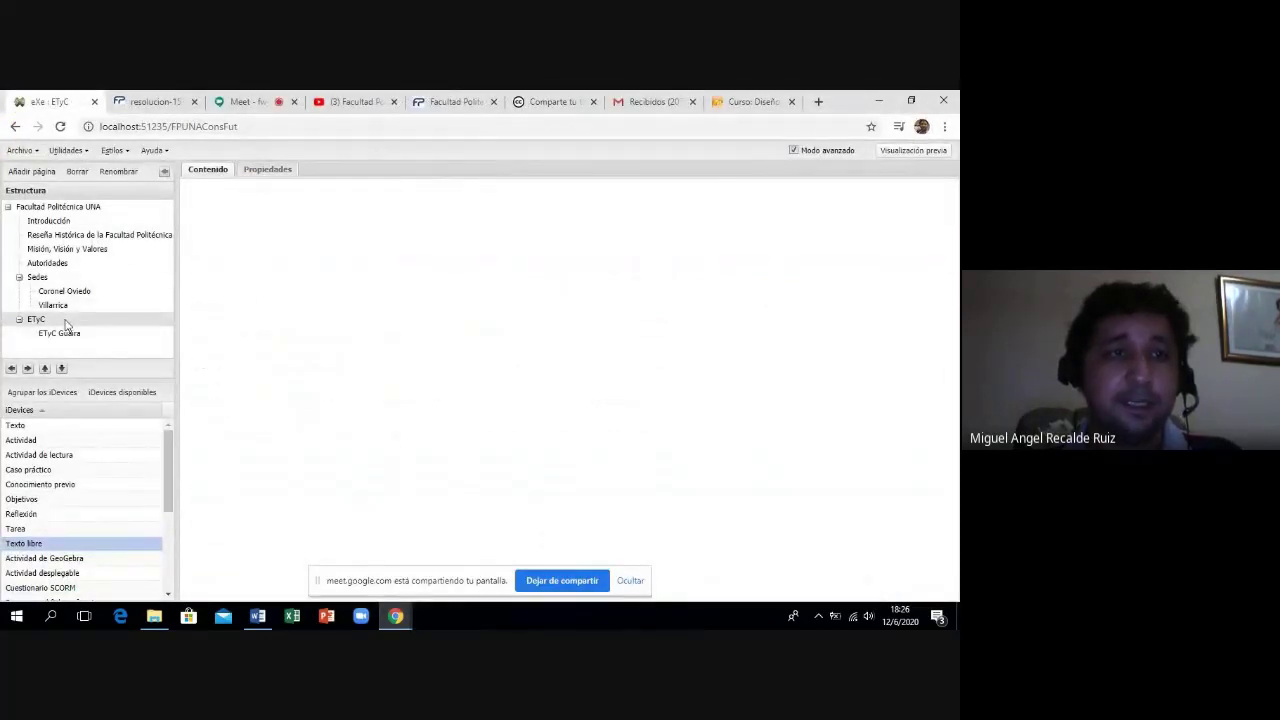
{"action": "left_click", "coordinate": [37, 173]}
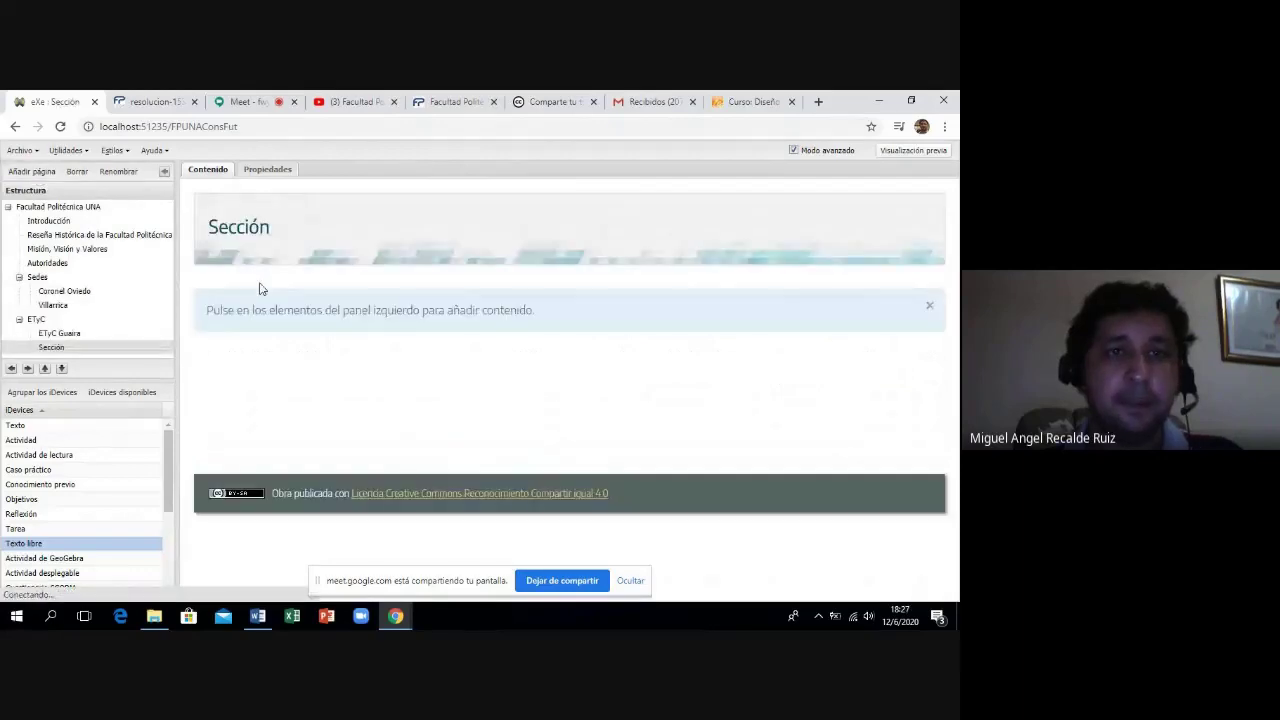
{"action": "left_click", "coordinate": [117, 176]}
{"action": "left_click_drag", "start_coordinate": [461, 370], "coordinate": [400, 377]}
{"action": "type", "text": "Caso practico"}
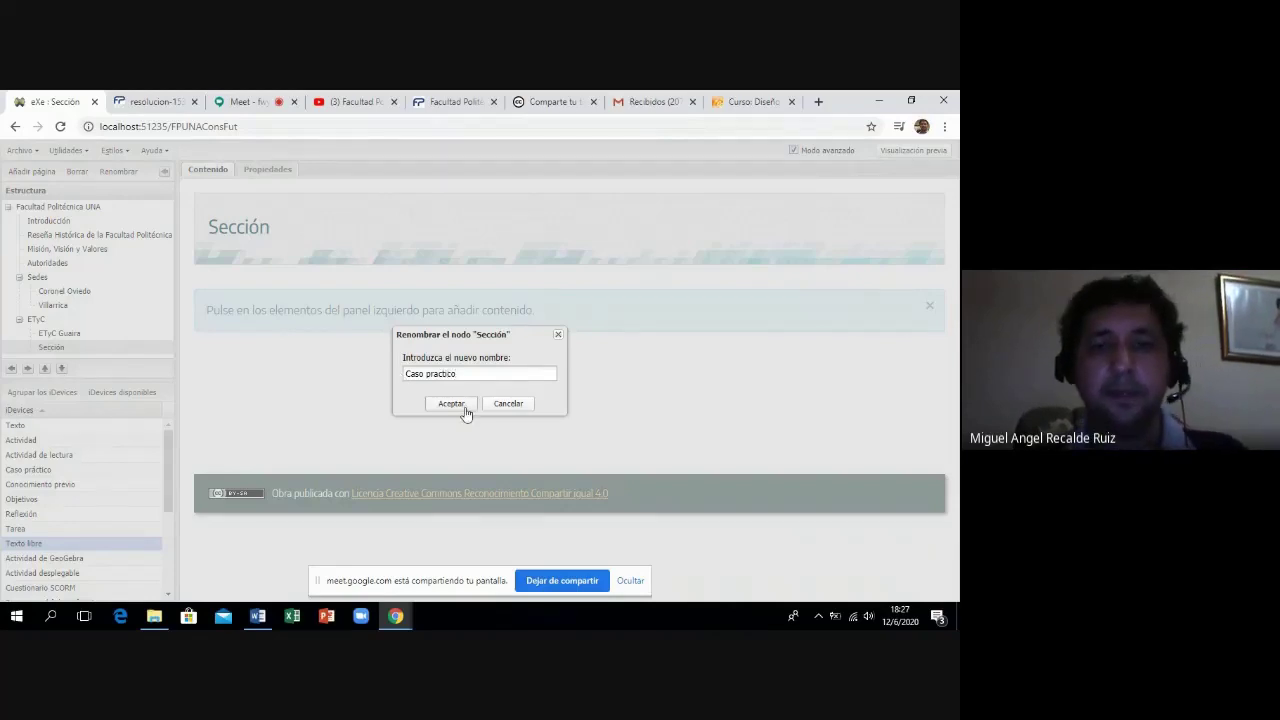
{"action": "left_click", "coordinate": [466, 408]}
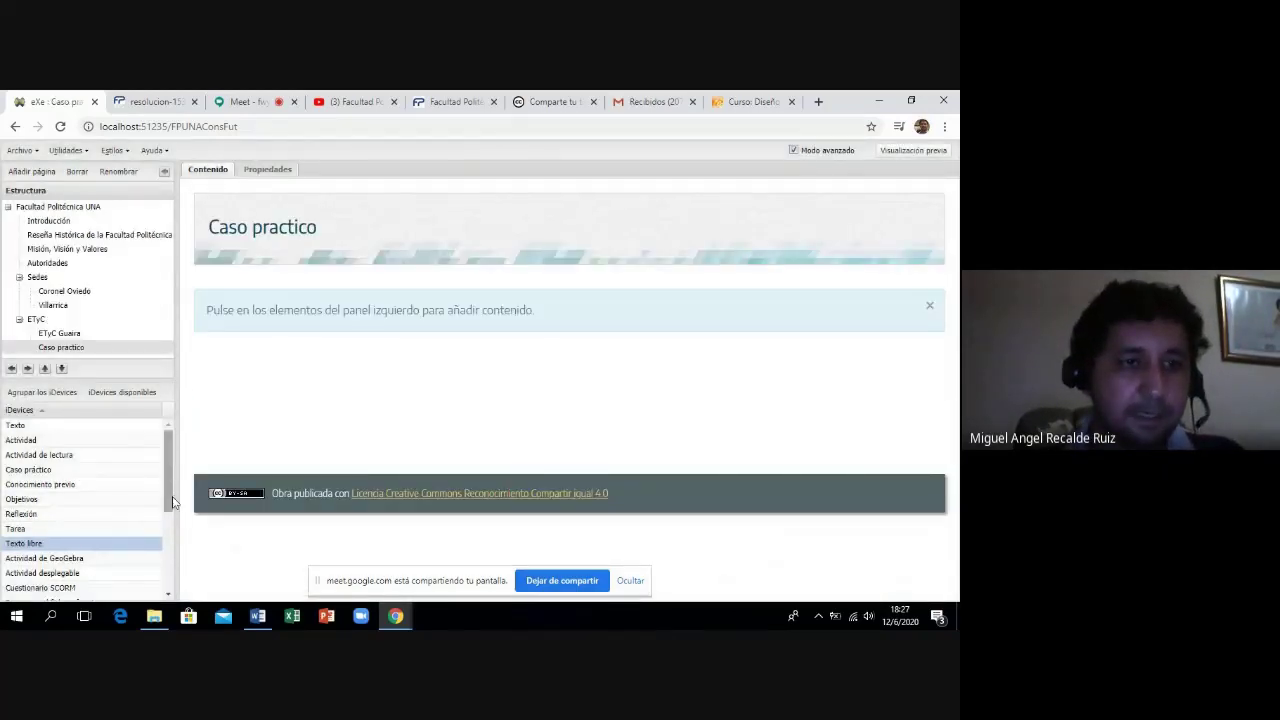
Insert a Caso práctico iDevice on the Caso practico page and set its title to "ETyC".
{"action": "left_click", "coordinate": [64, 471]}
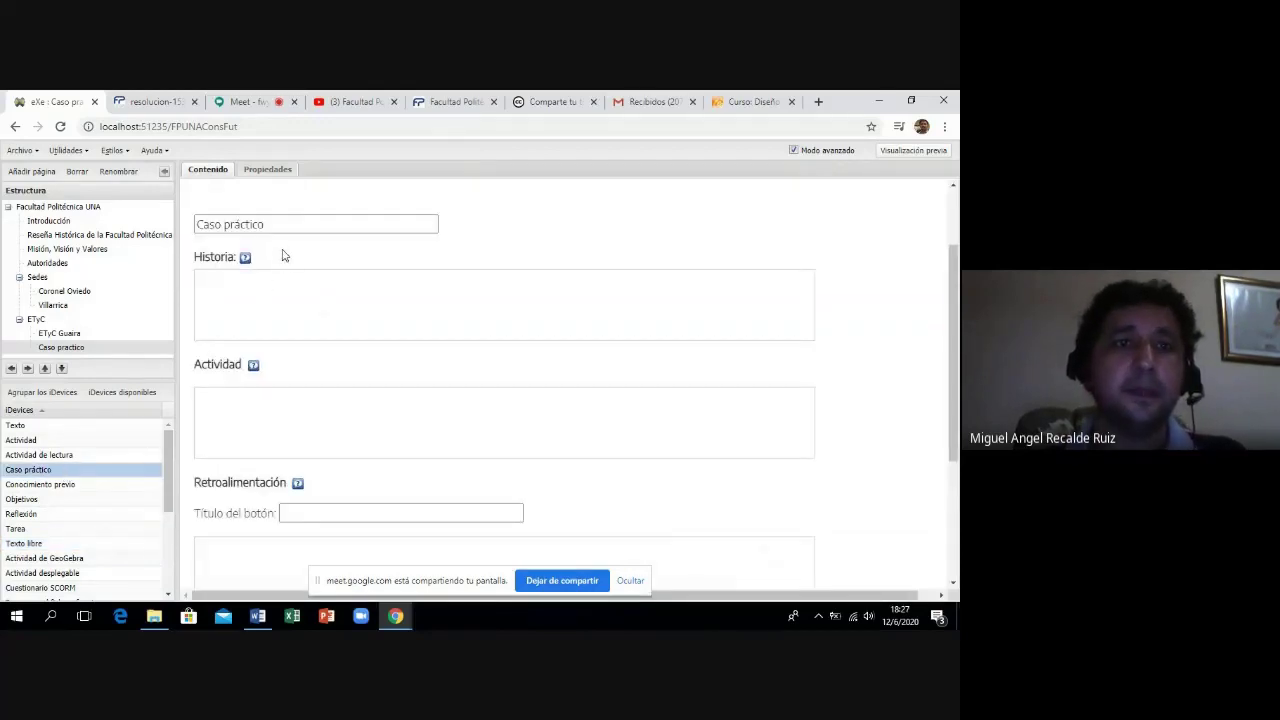
{"action": "left_click_drag", "start_coordinate": [266, 225], "coordinate": [190, 220]}
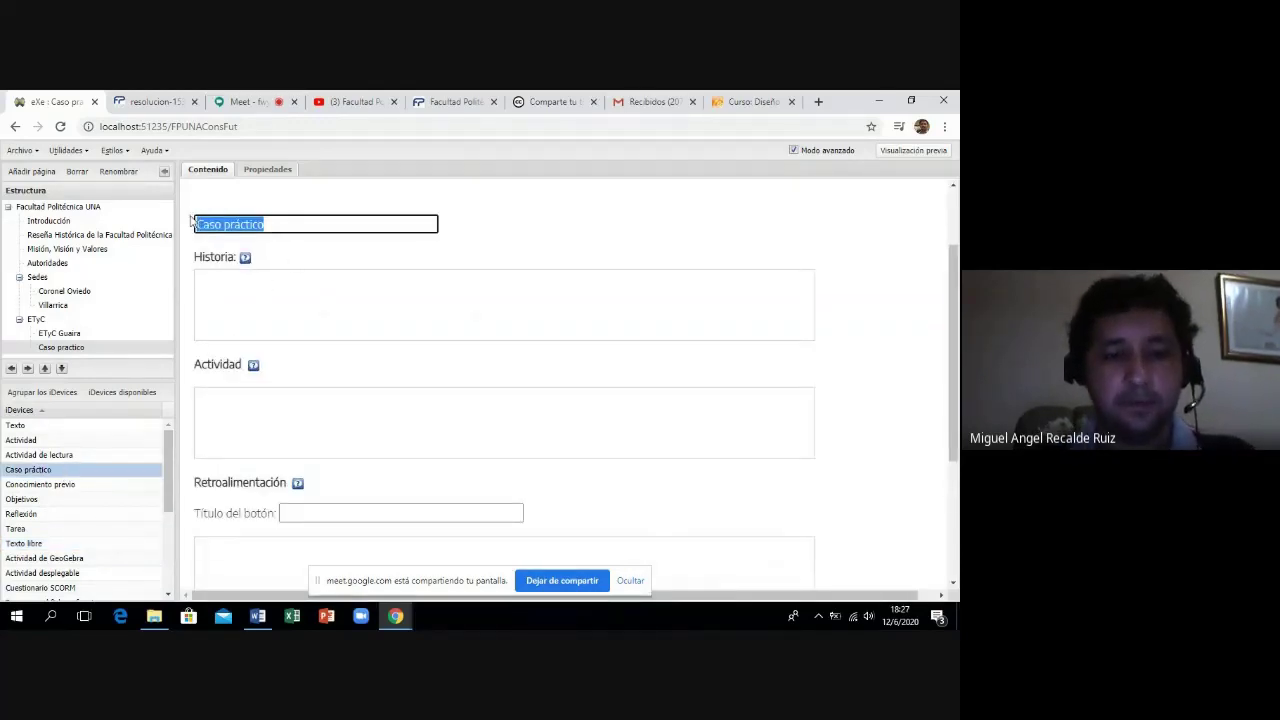
{"action": "type", "text": "ETyC"}
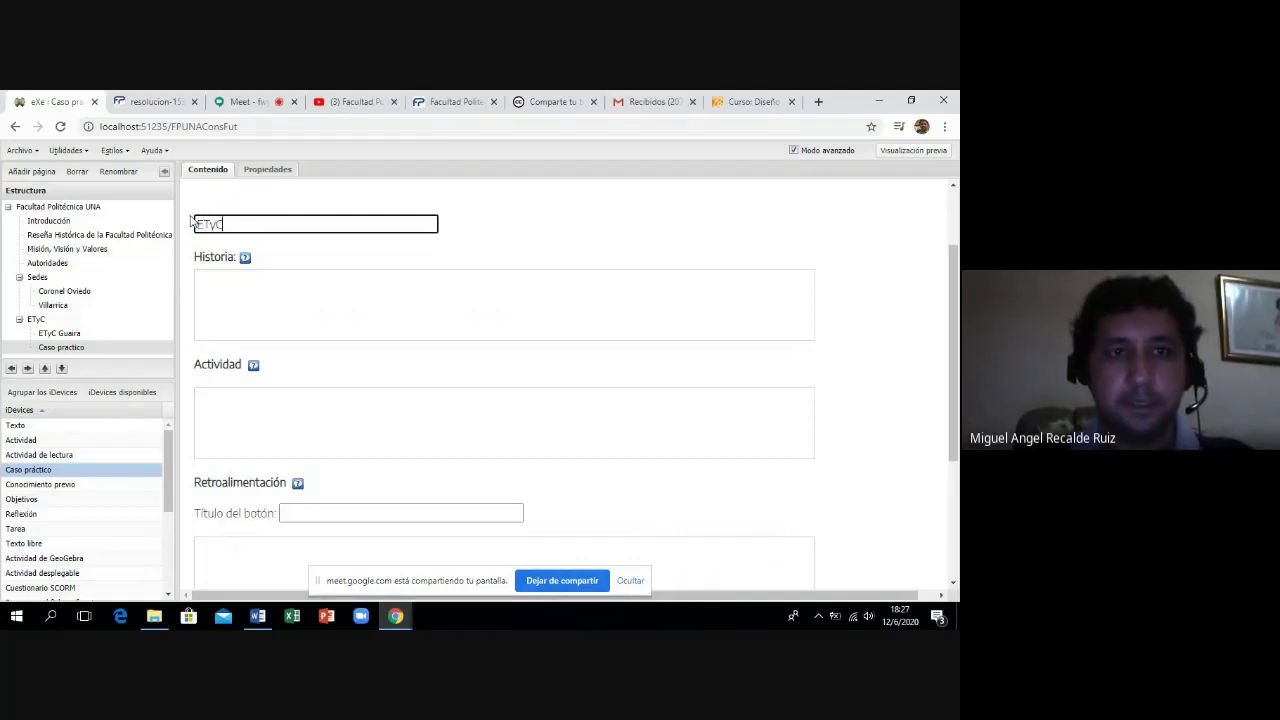
Copy the first paragraph below "Caso Práctico" from Word into the iDevice's Historia field in eXeLearning, and enlarge that field's editor.
{"action": "left_click", "coordinate": [258, 617]}
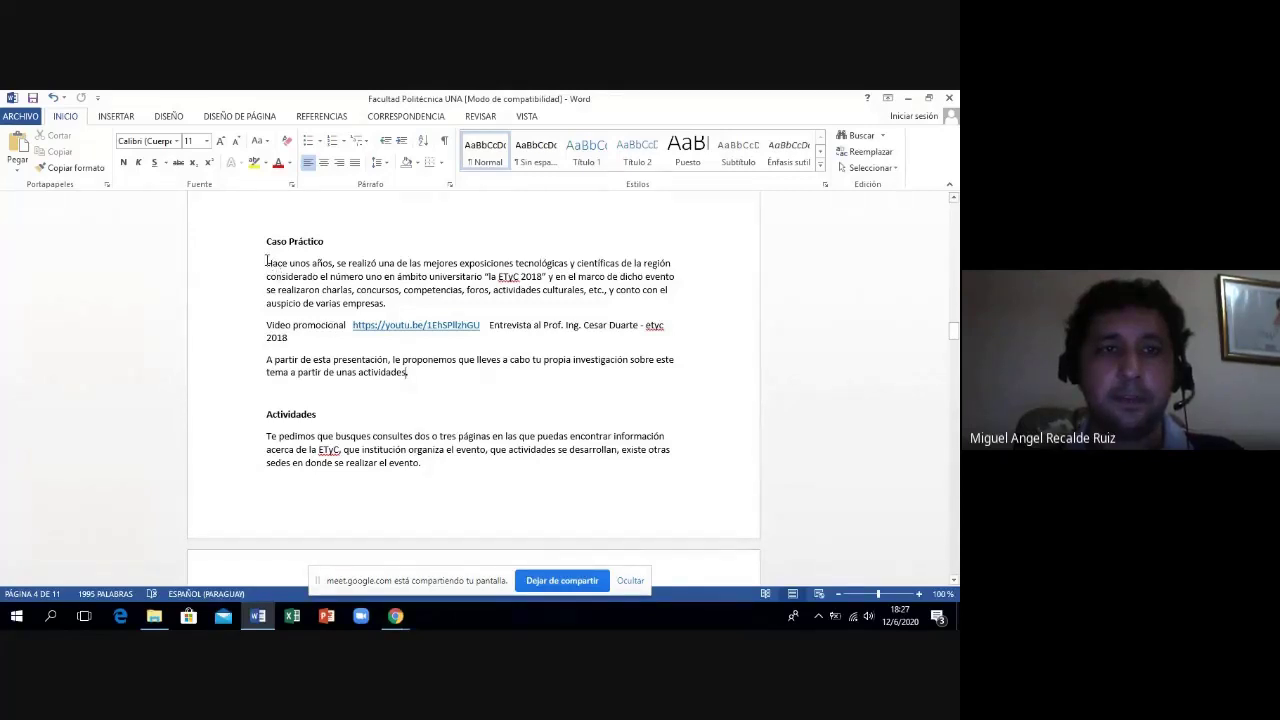
{"action": "left_click_drag", "start_coordinate": [267, 263], "coordinate": [390, 313]}
{"action": "key", "text": "ctrl+c"}
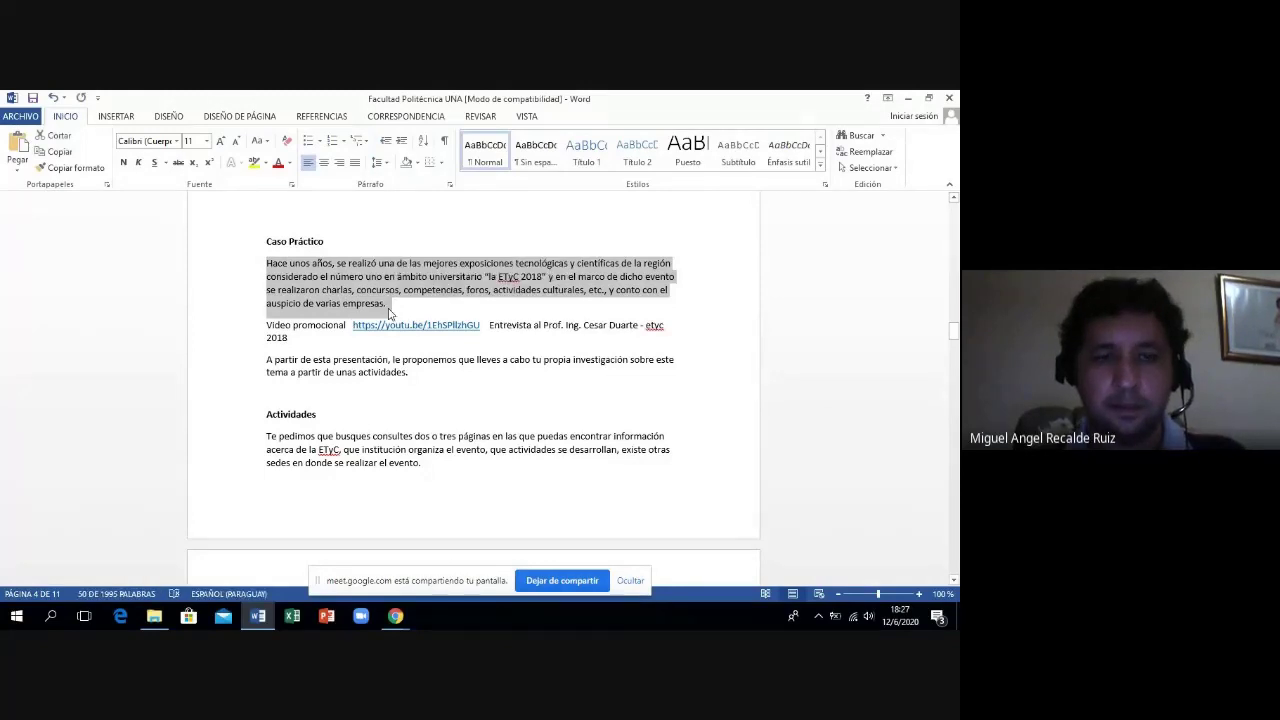
{"action": "mouse_move", "coordinate": [395, 616]}
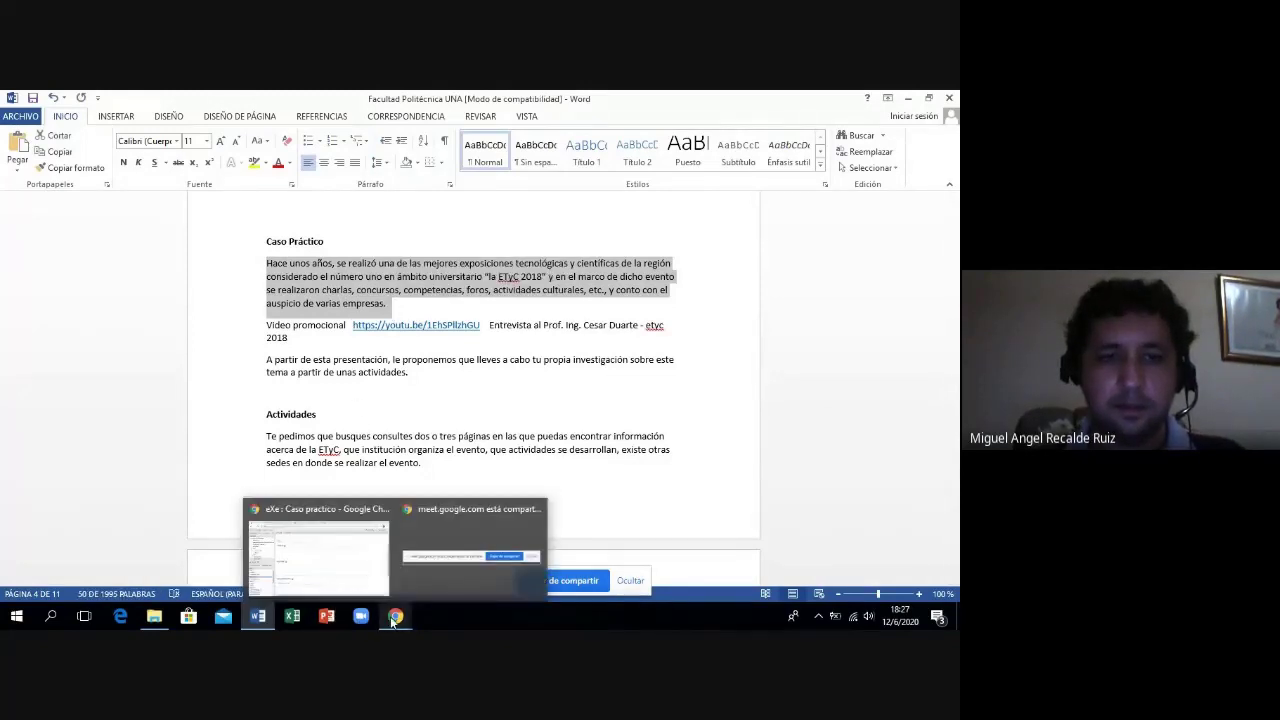
{"action": "left_click", "coordinate": [333, 572]}
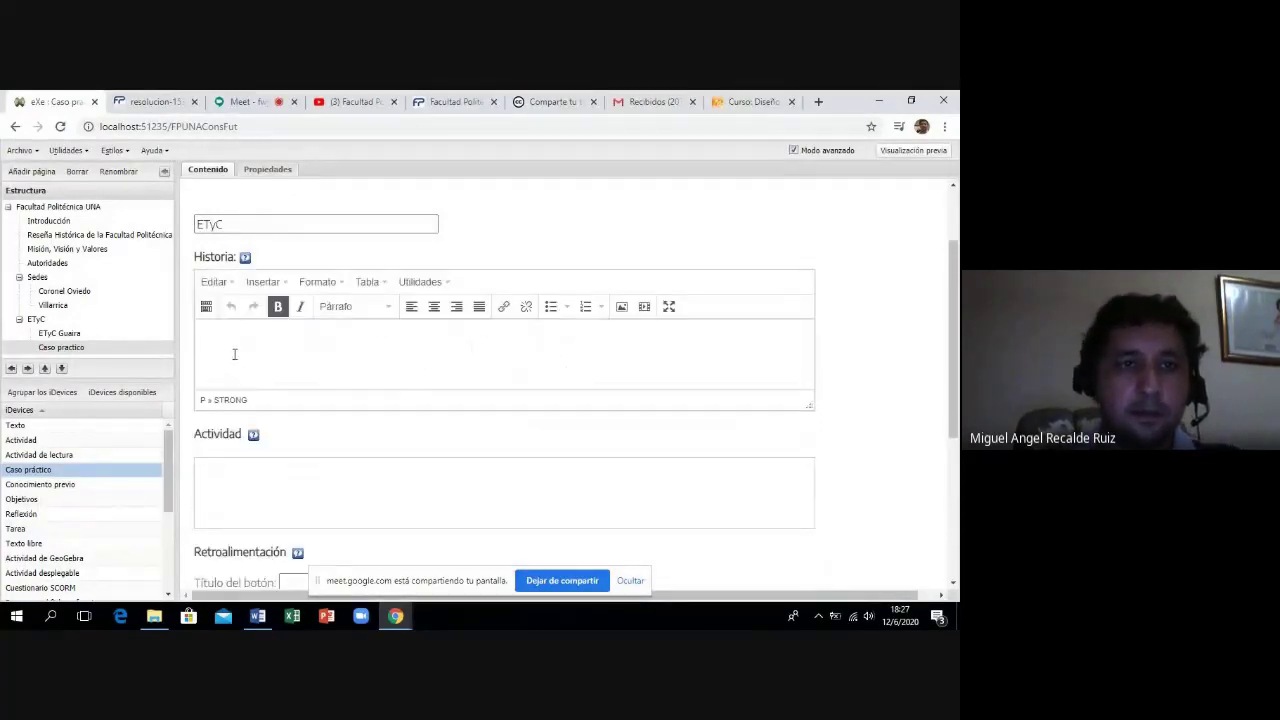
{"action": "key", "text": "ctrl+v"}
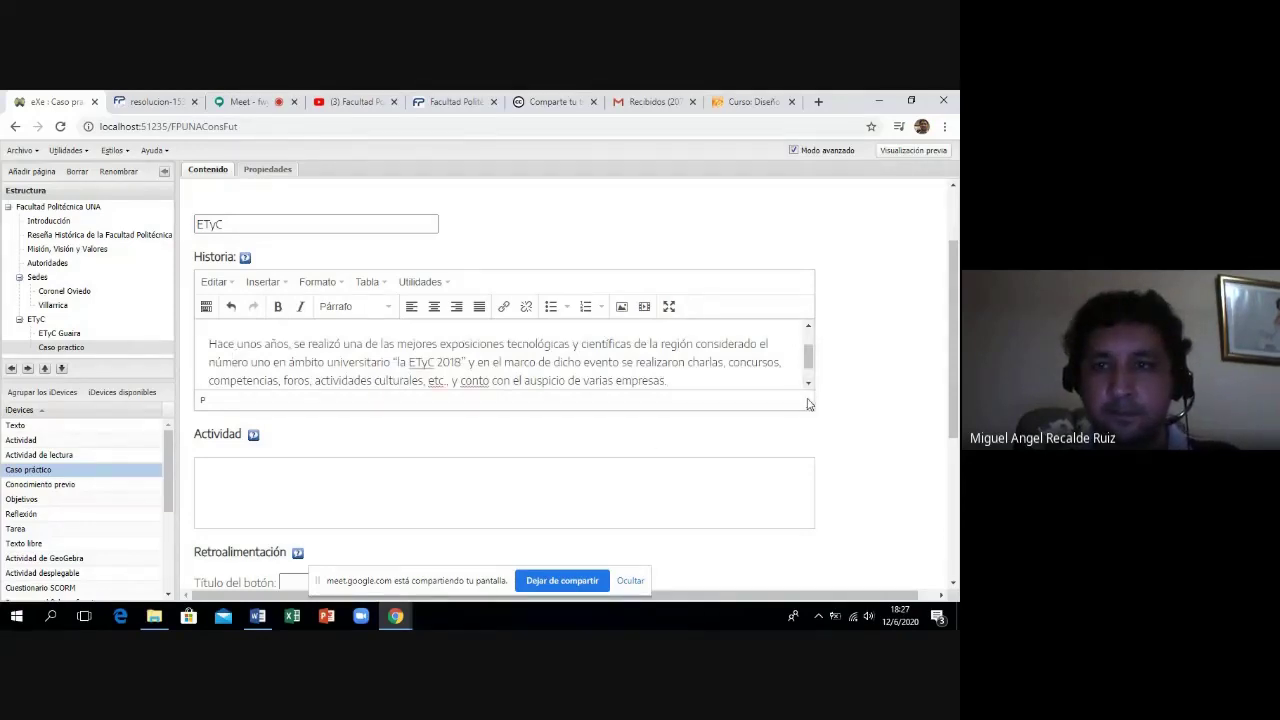
{"action": "left_click_drag", "start_coordinate": [805, 401], "coordinate": [806, 496]}
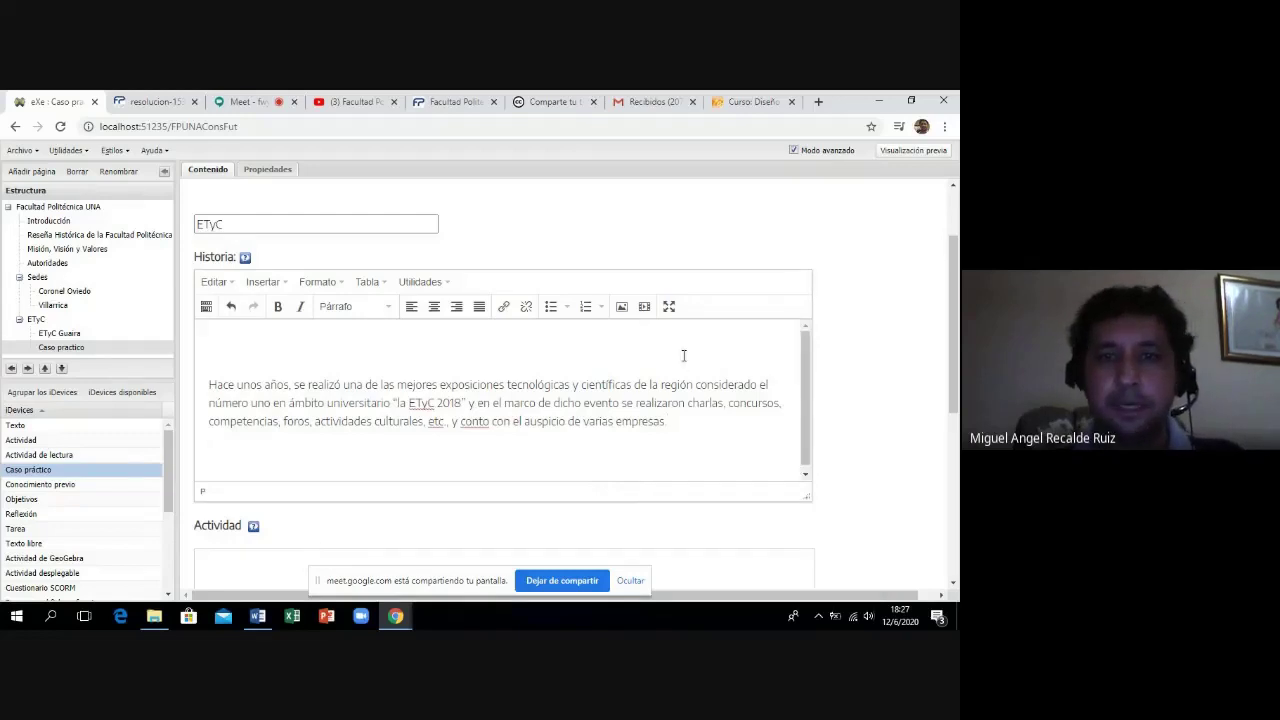
Start an embedded media item in the Historia field with type Vídeo, using the promotional video's YouTube link copied from the Word document as source.
{"action": "left_click", "coordinate": [645, 312]}
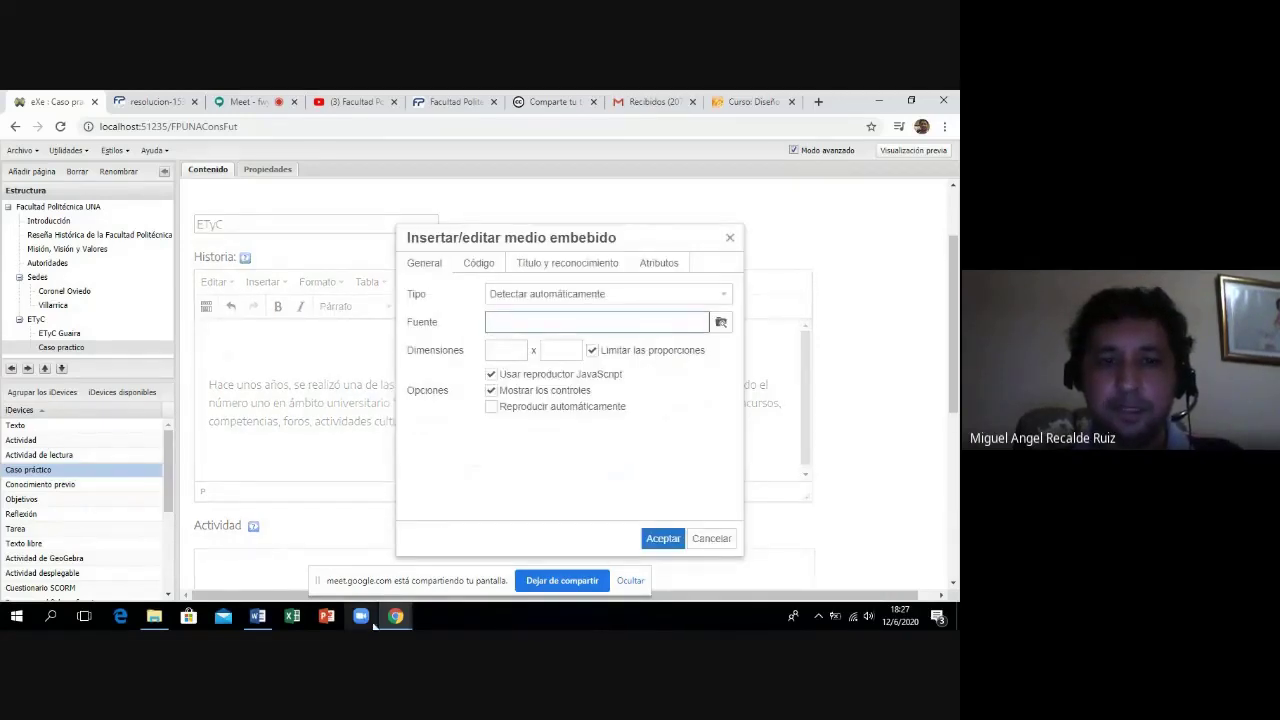
{"action": "left_click", "coordinate": [258, 618]}
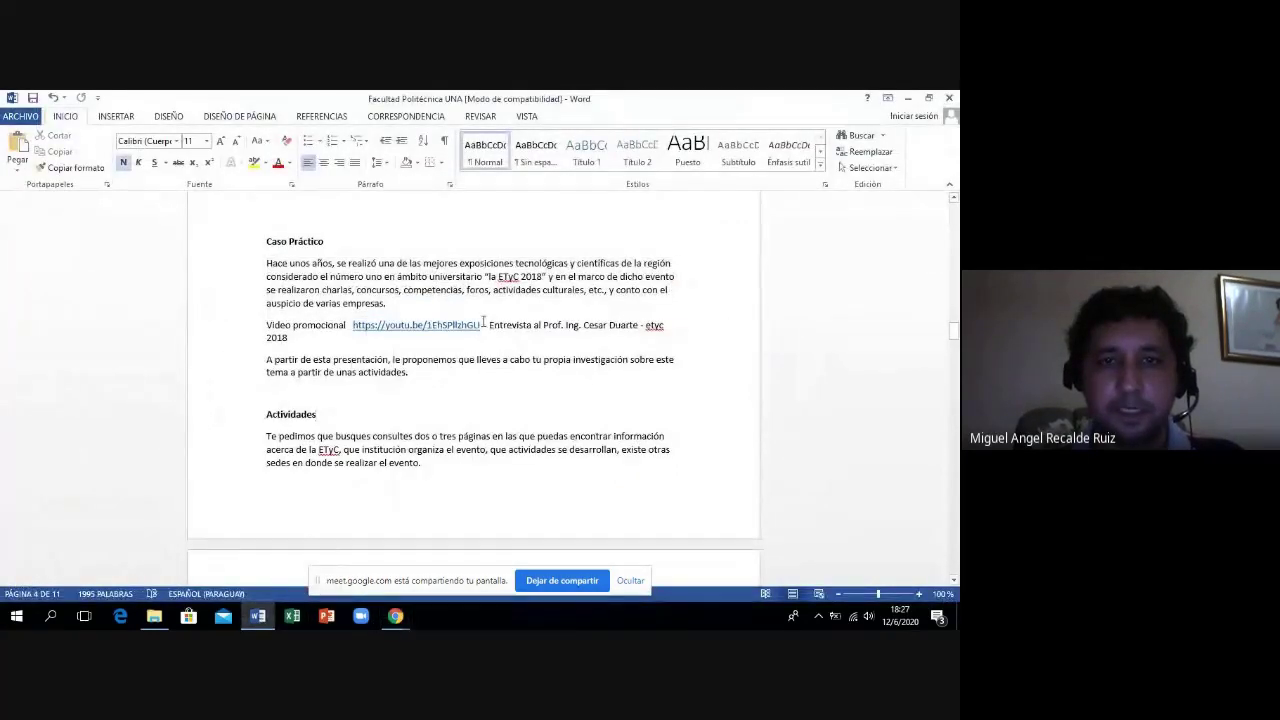
{"action": "left_click_drag", "start_coordinate": [484, 322], "coordinate": [416, 321]}
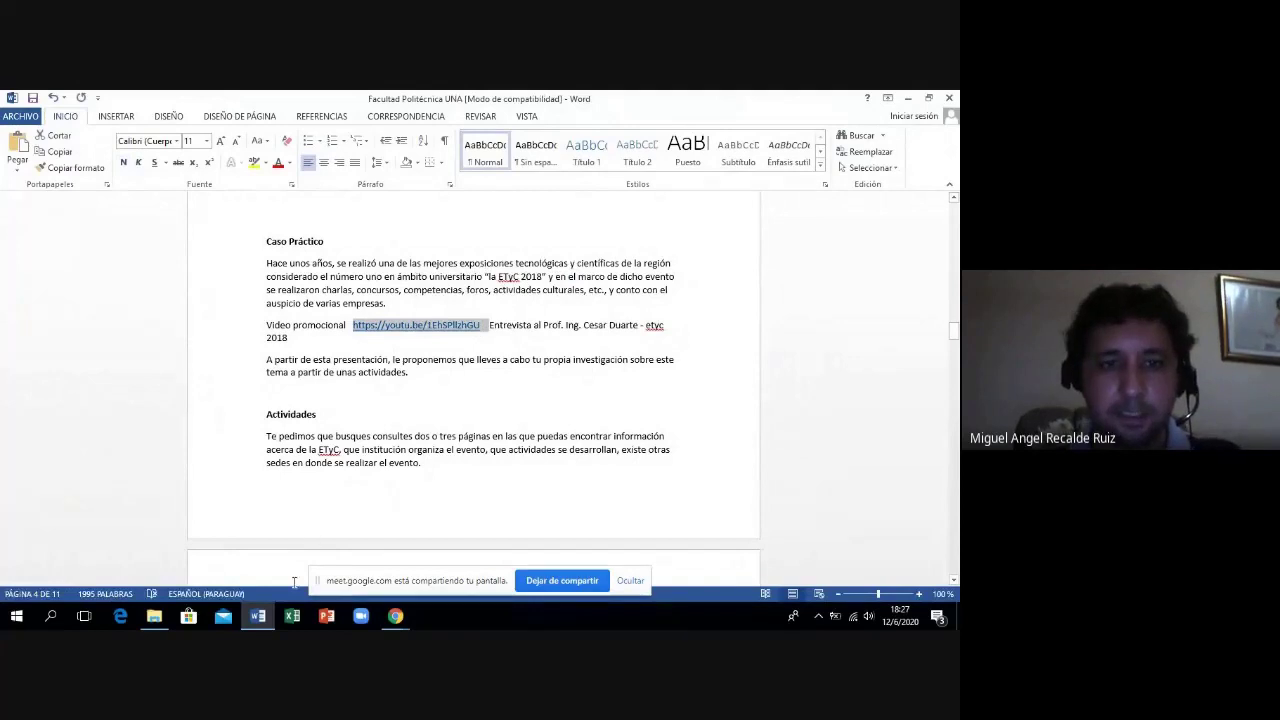
{"action": "mouse_move", "coordinate": [406, 617]}
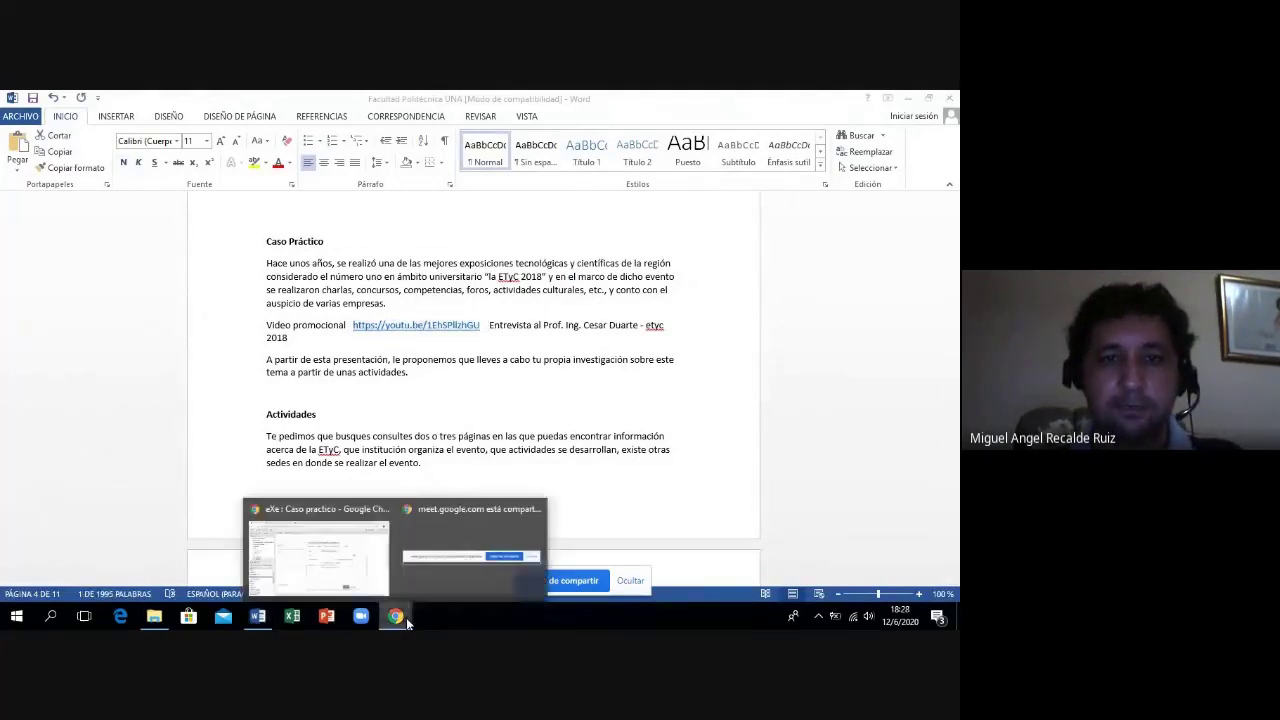
{"action": "left_click", "coordinate": [325, 577]}
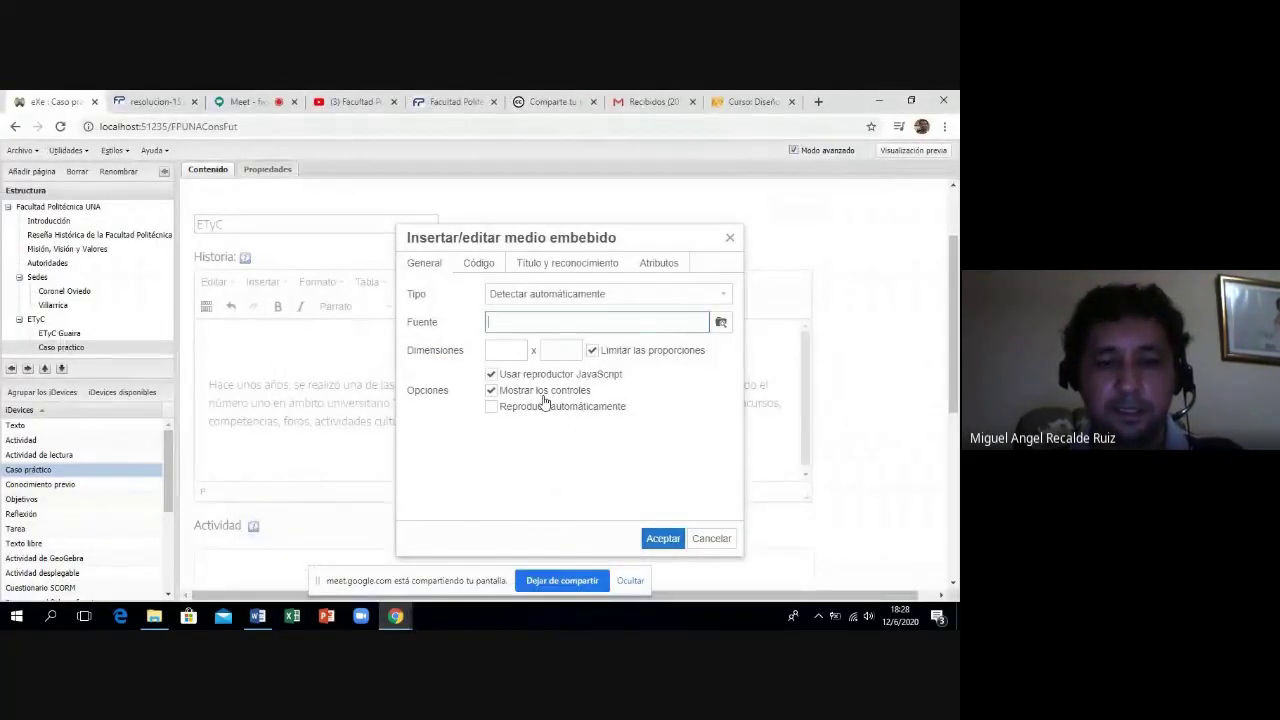
{"action": "left_click", "coordinate": [638, 300]}
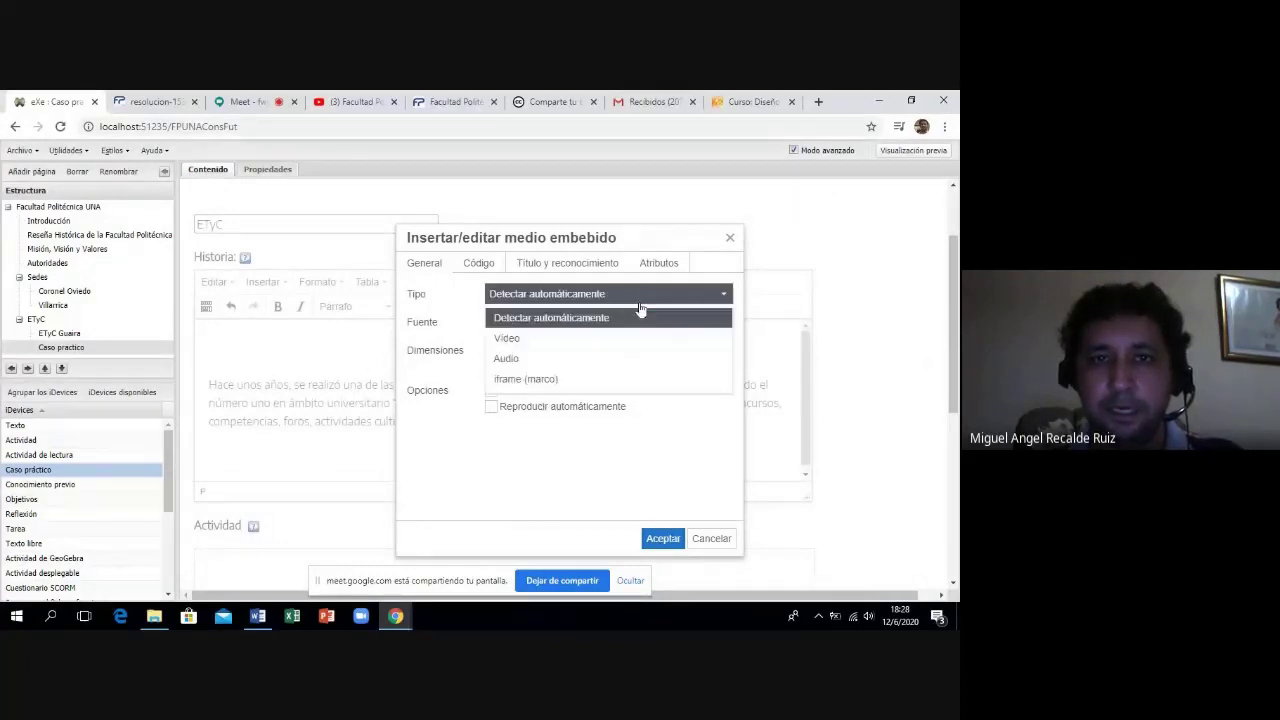
{"action": "left_click", "coordinate": [586, 340]}
{"action": "left_click", "coordinate": [528, 322]}
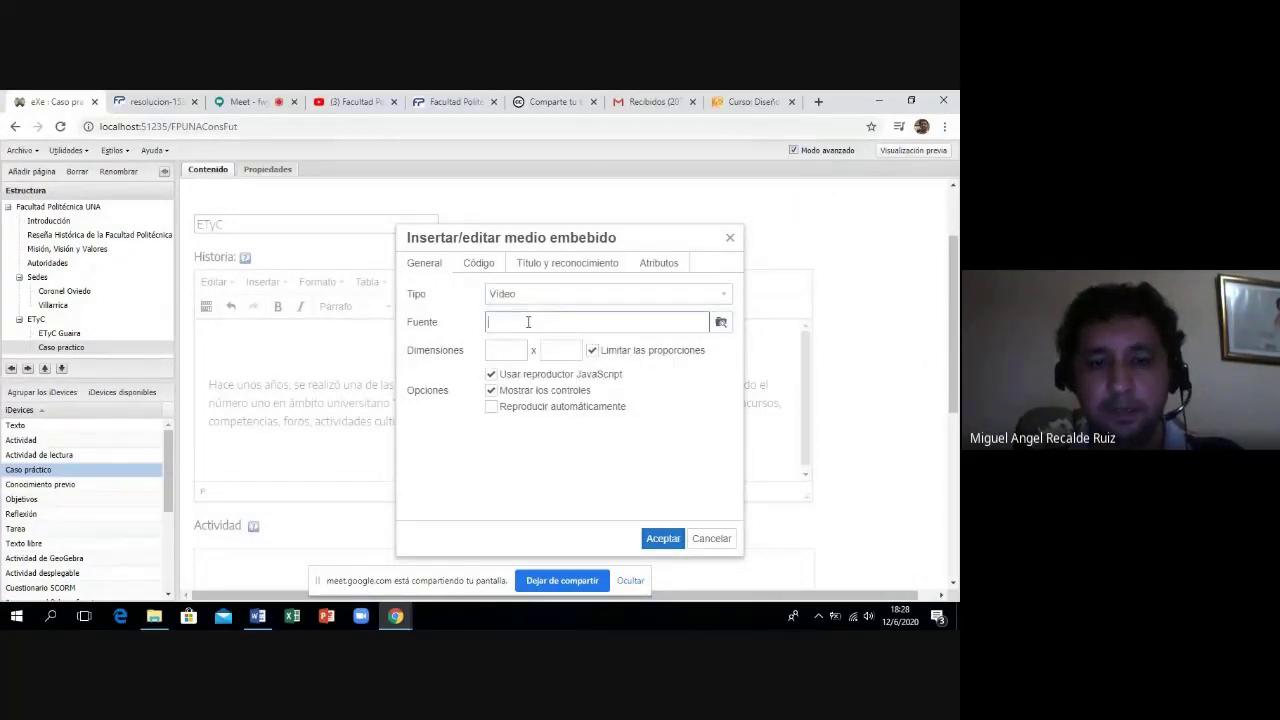
{"action": "type", "text": "https://youtu.be/1EhSPlizhGU"}
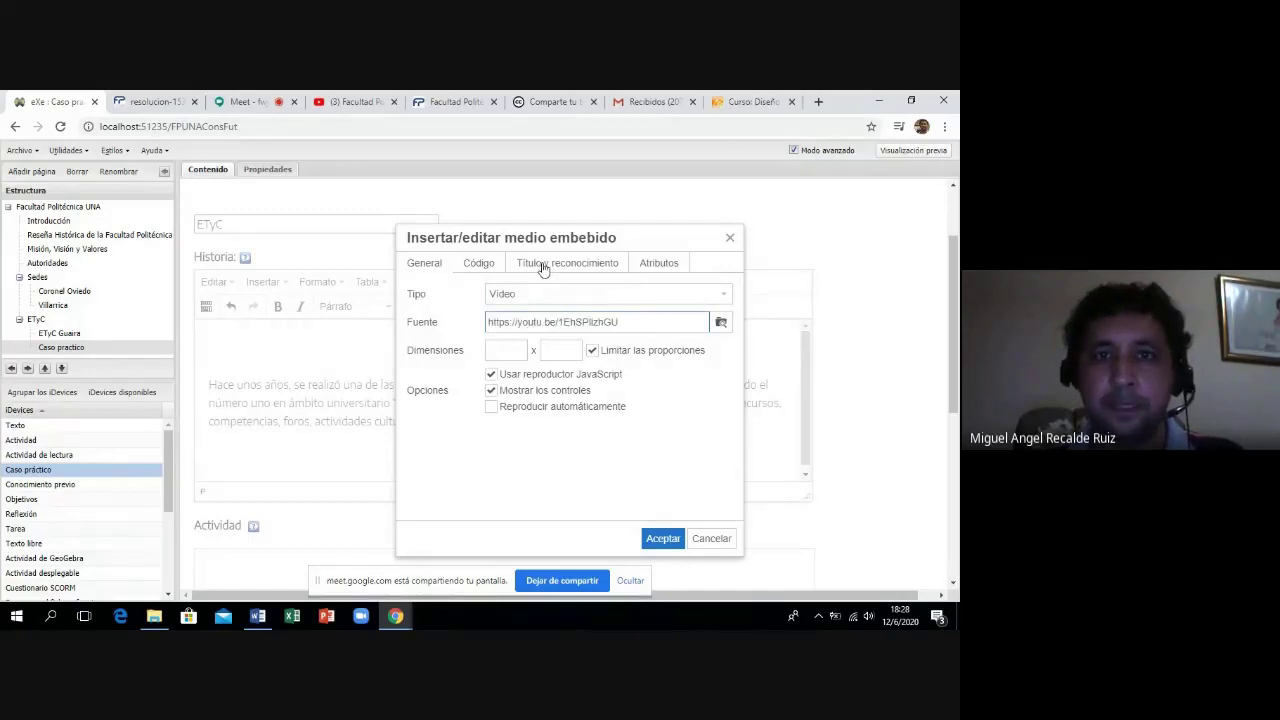
Set the video's Encabezado to the interview caption with the professor's name, copied from beside the promotional video link in Word.
{"action": "left_click", "coordinate": [543, 268]}
{"action": "left_click", "coordinate": [496, 296]}
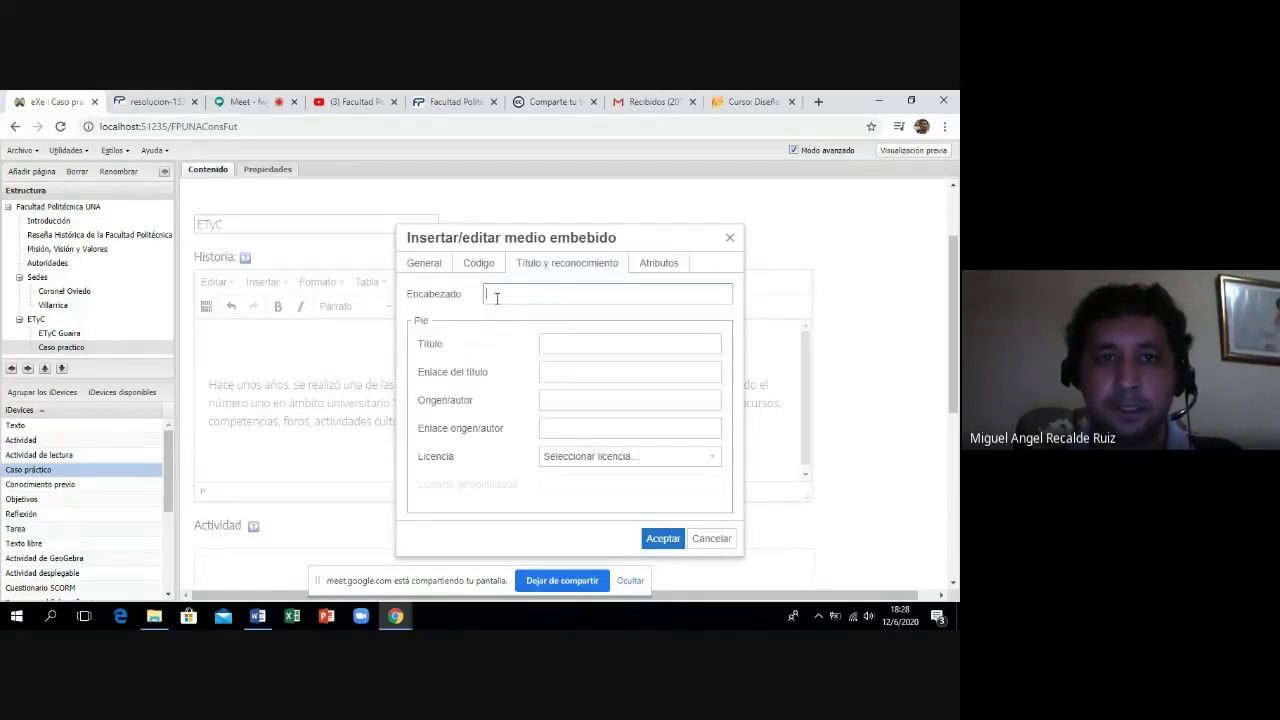
{"action": "left_click", "coordinate": [258, 616]}
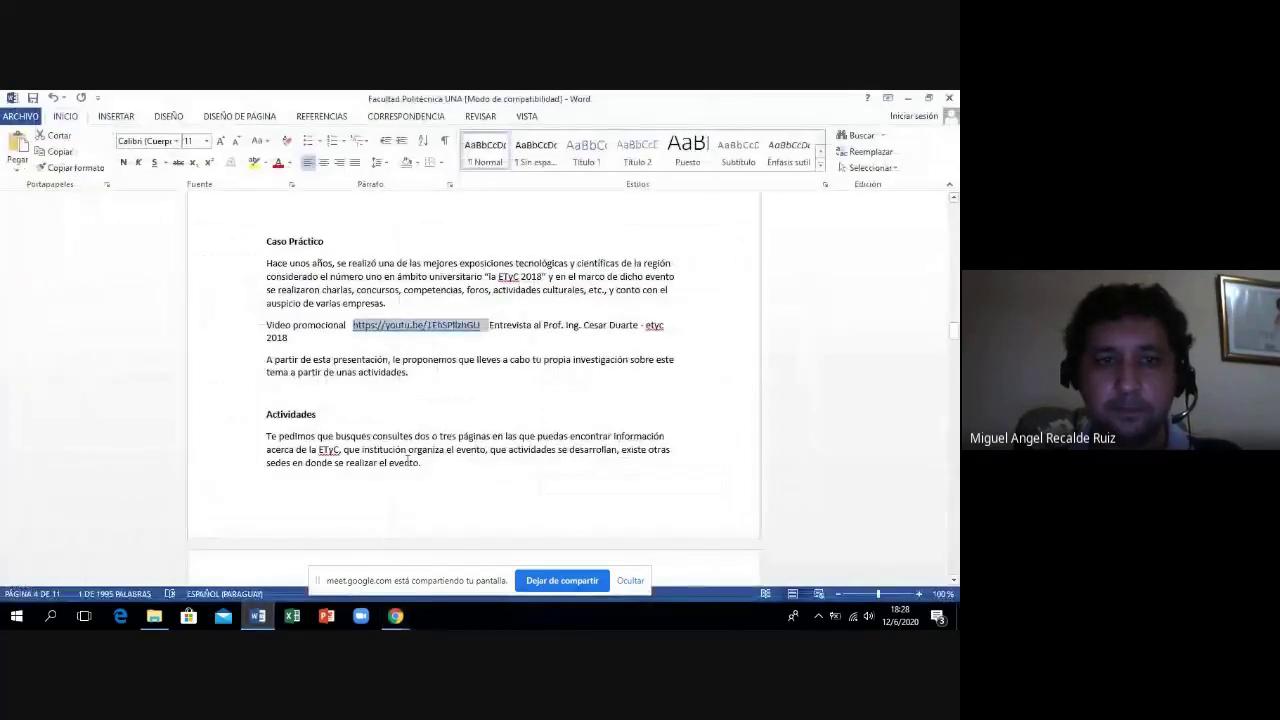
{"action": "left_click", "coordinate": [405, 460]}
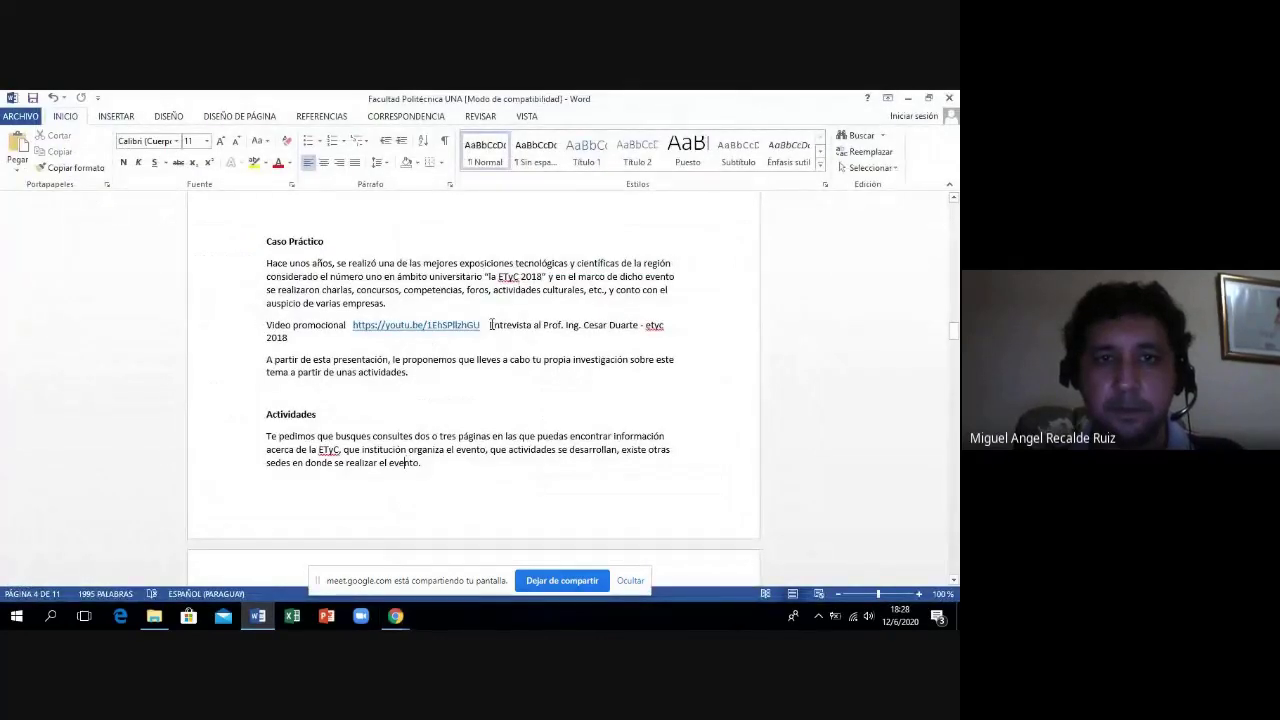
{"action": "left_click_drag", "start_coordinate": [490, 325], "coordinate": [640, 329]}
{"action": "key", "text": "ctrl+c"}
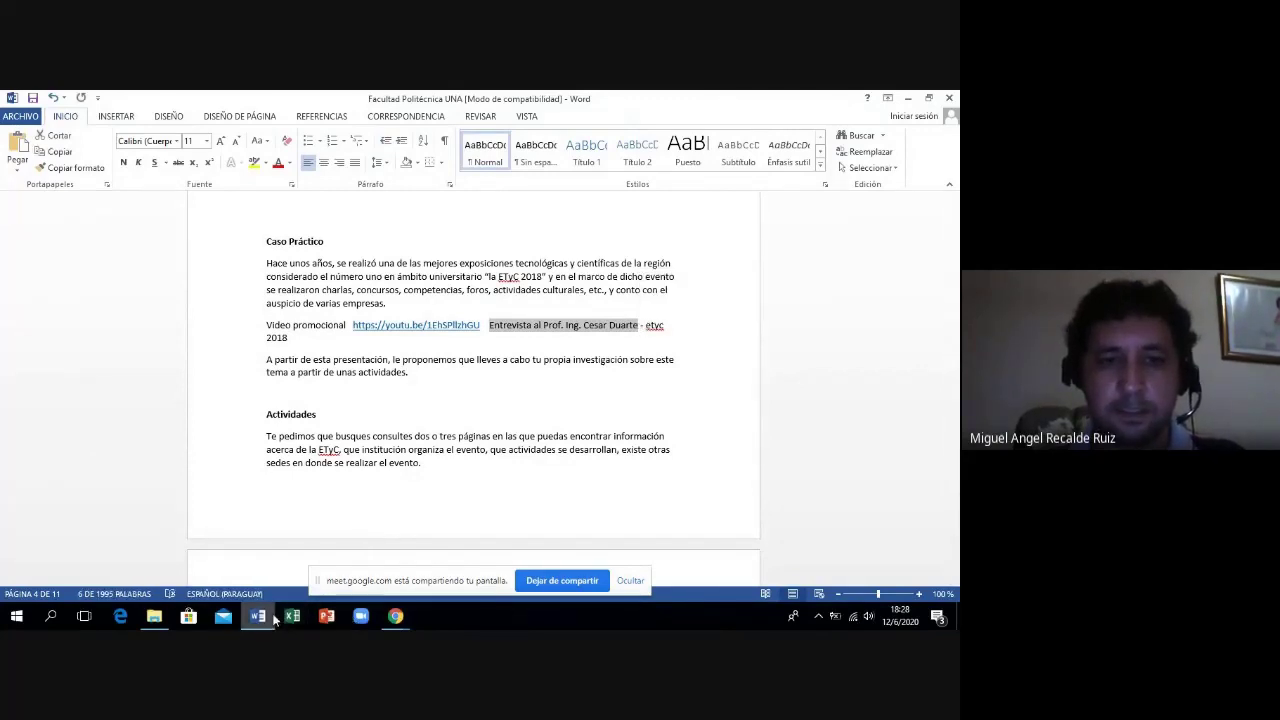
{"action": "left_click", "coordinate": [396, 617]}
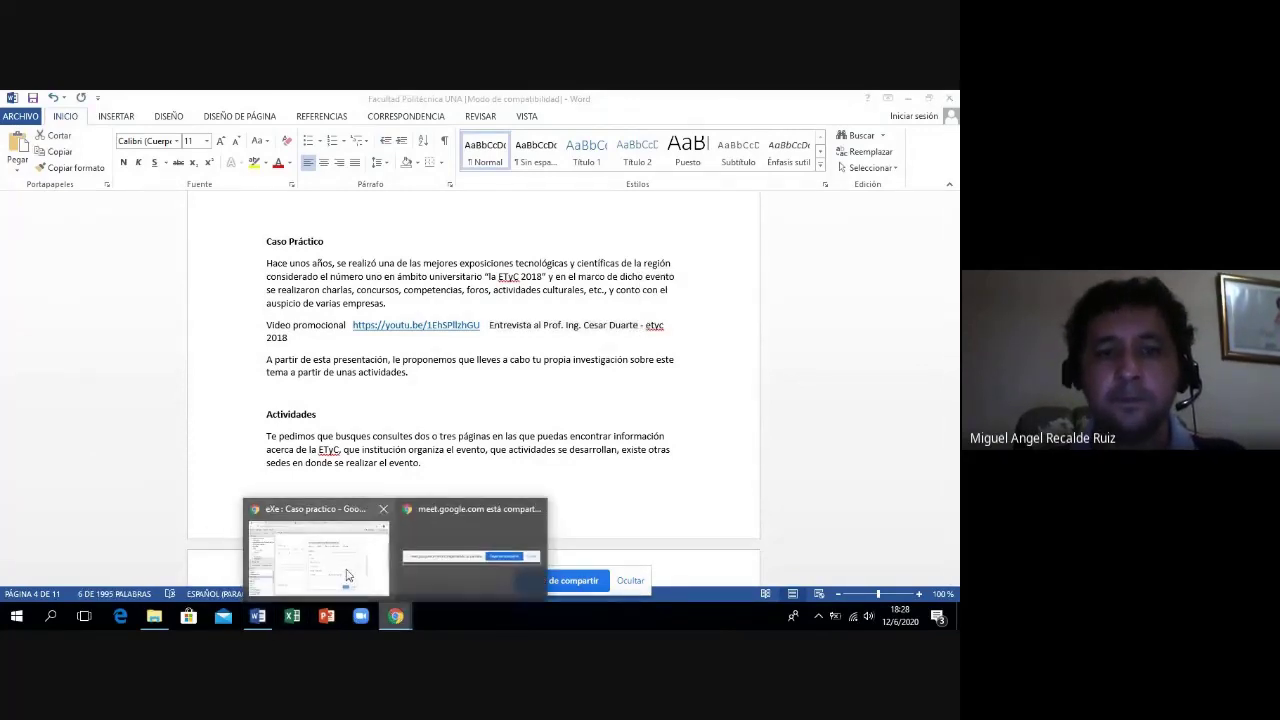
{"action": "left_click", "coordinate": [335, 558]}
{"action": "key", "text": "ctrl+v"}
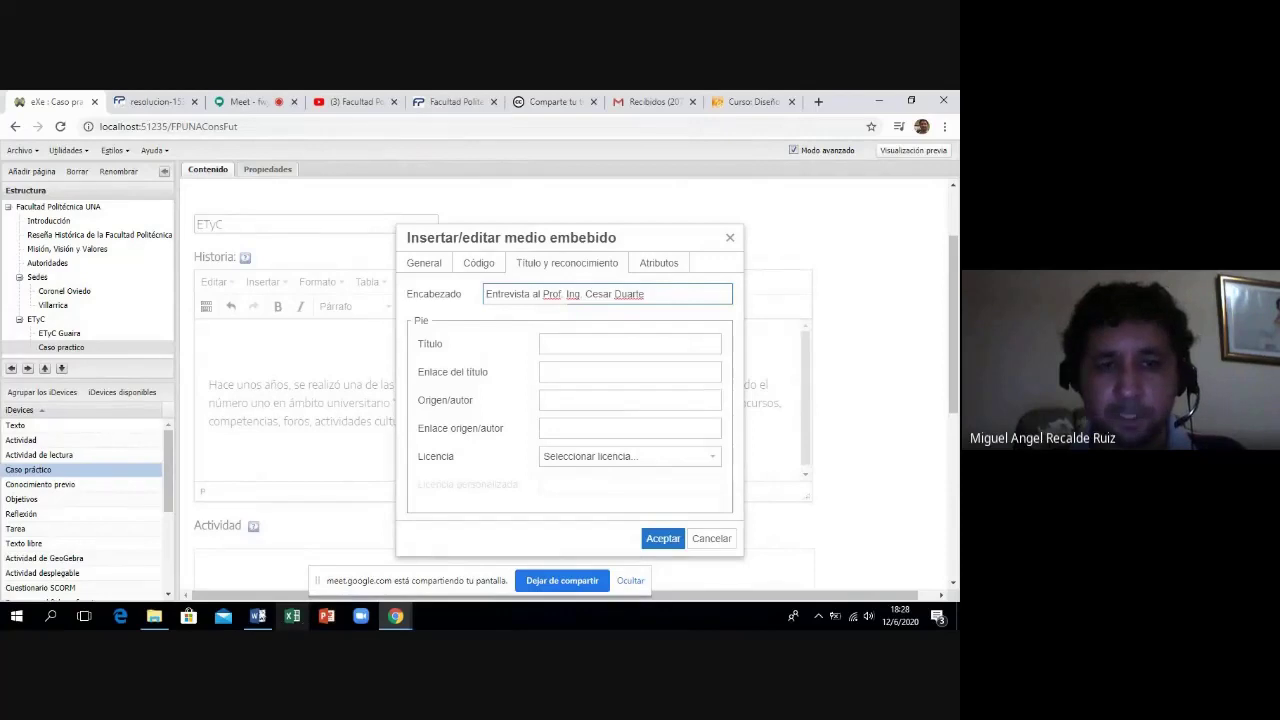
Copy "etyc 2018" from the end of the promotional video line in Word into the video's footer Título.
{"action": "left_click", "coordinate": [258, 616]}
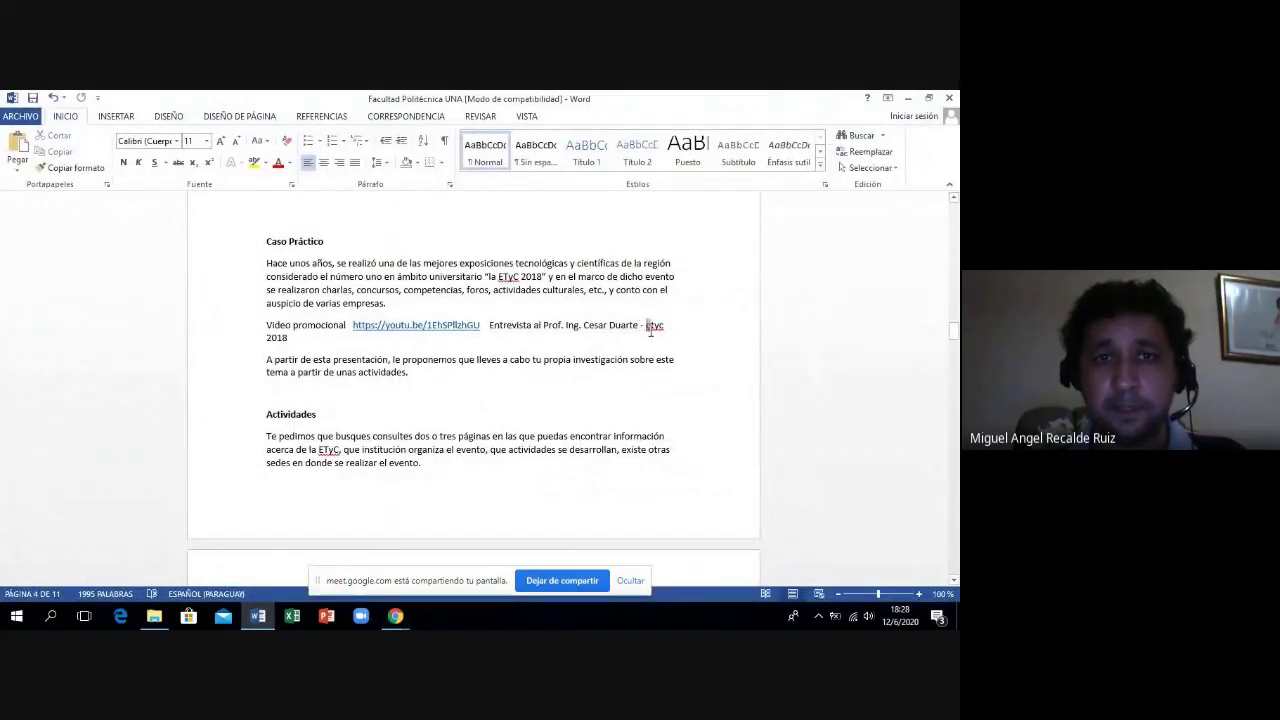
{"action": "left_click_drag", "start_coordinate": [646, 326], "coordinate": [648, 341]}
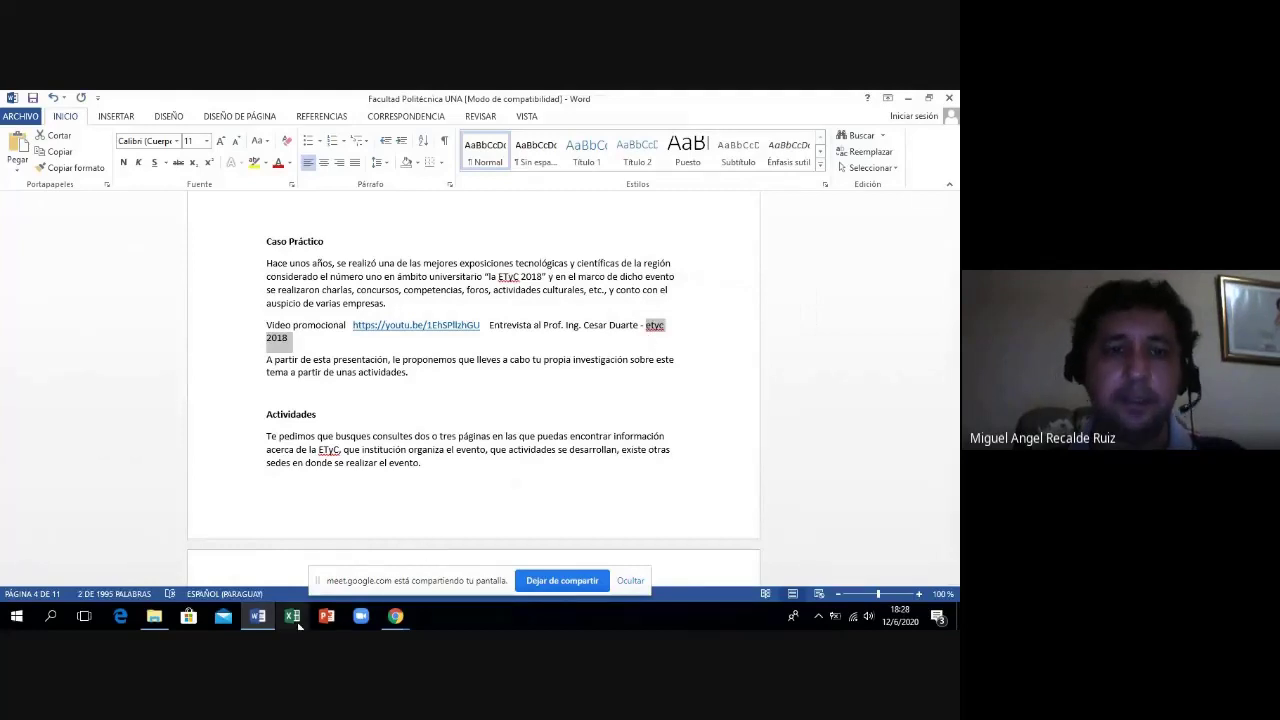
{"action": "left_click", "coordinate": [395, 616]}
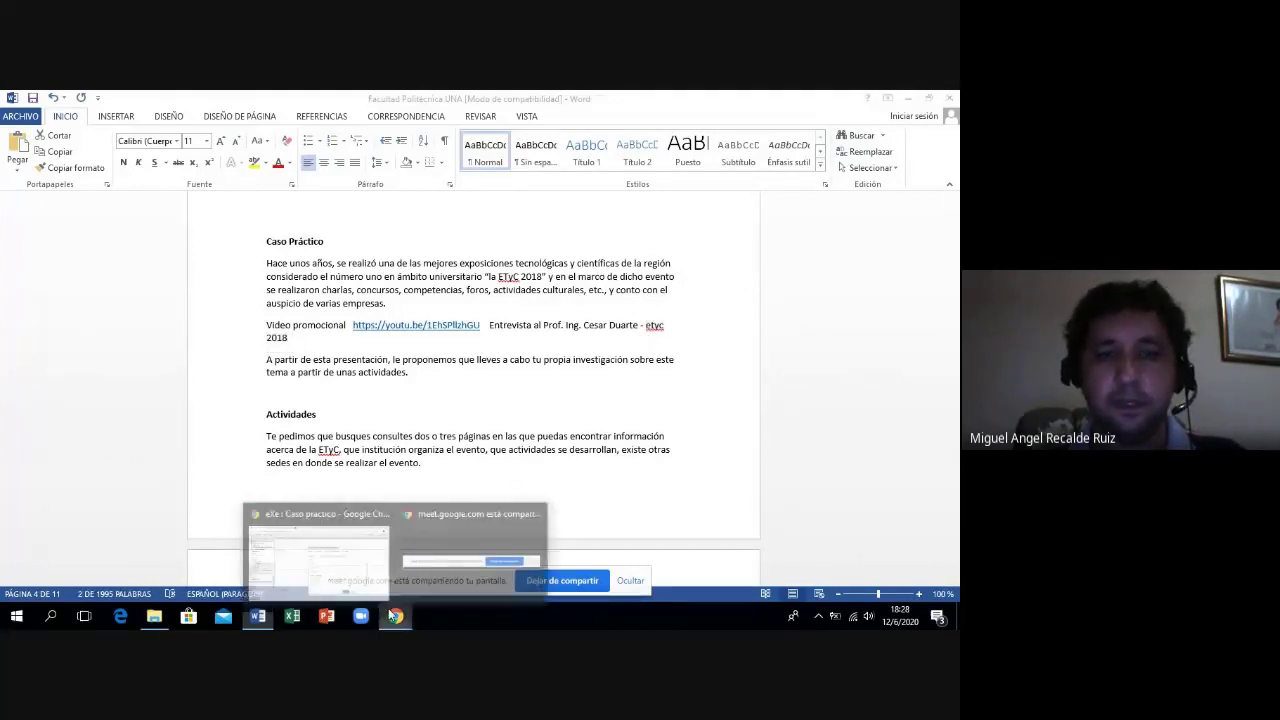
{"action": "left_click", "coordinate": [316, 563]}
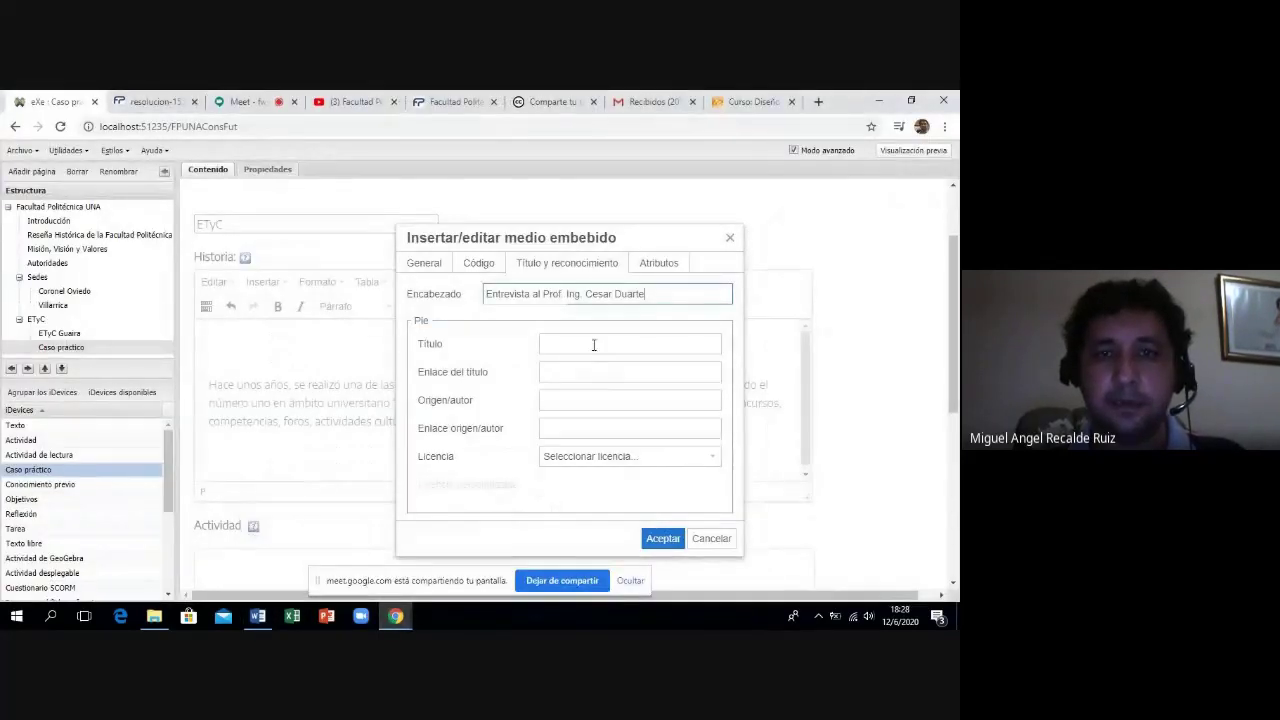
{"action": "left_click", "coordinate": [593, 344]}
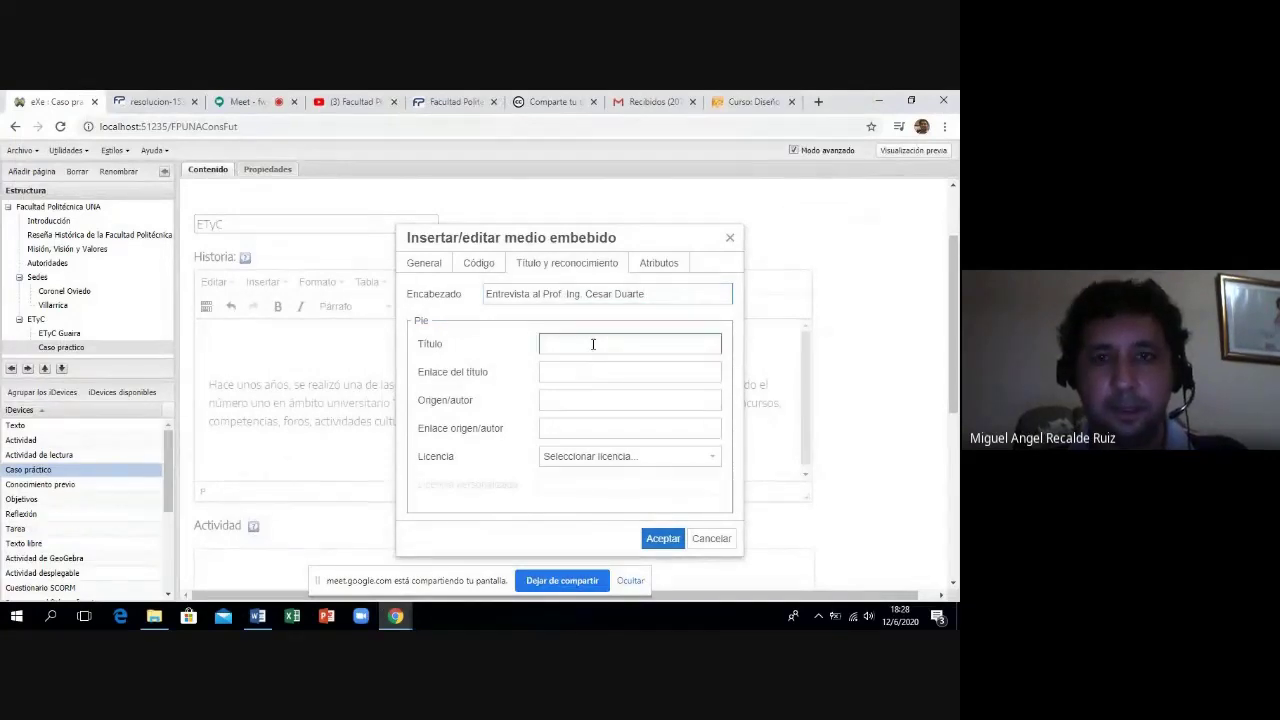
{"action": "type", "text": "etyc 2018"}
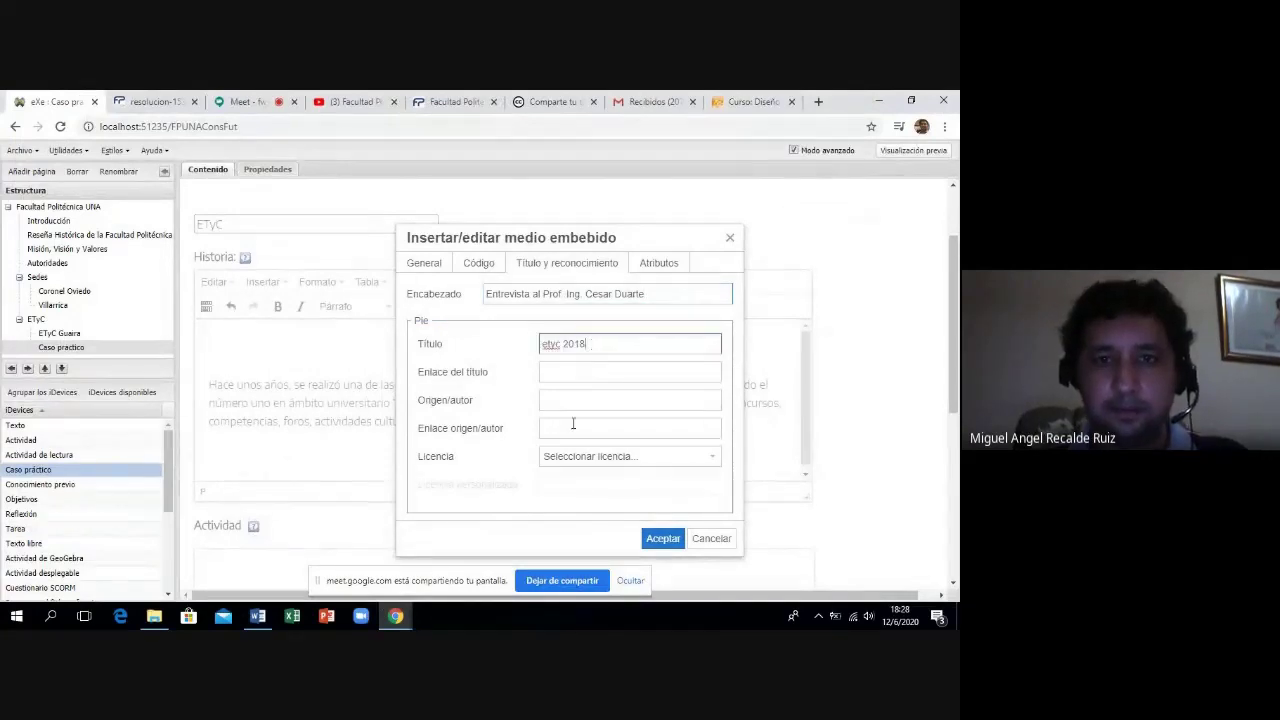
Set the video's Licencia to Copyright (Todos los derechos reservados) and insert it into the Historia text.
{"action": "left_click", "coordinate": [618, 456]}
{"action": "left_click", "coordinate": [641, 407]}
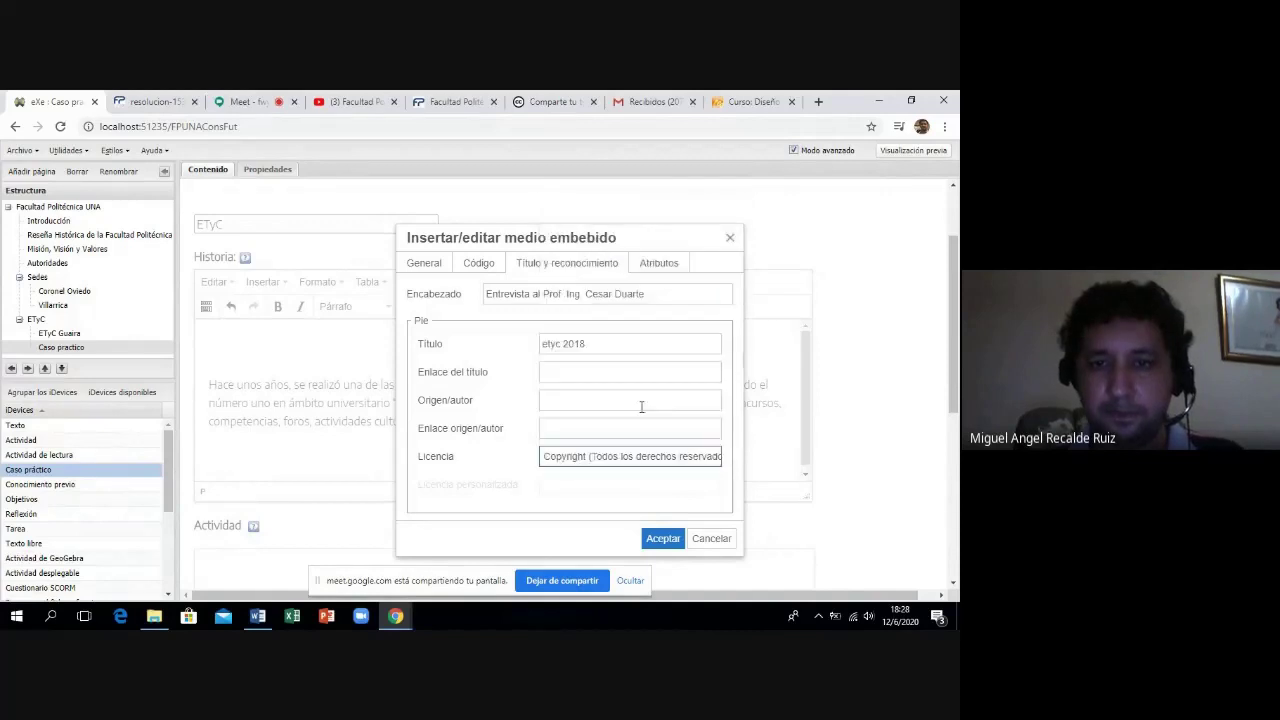
{"action": "left_click", "coordinate": [662, 541]}
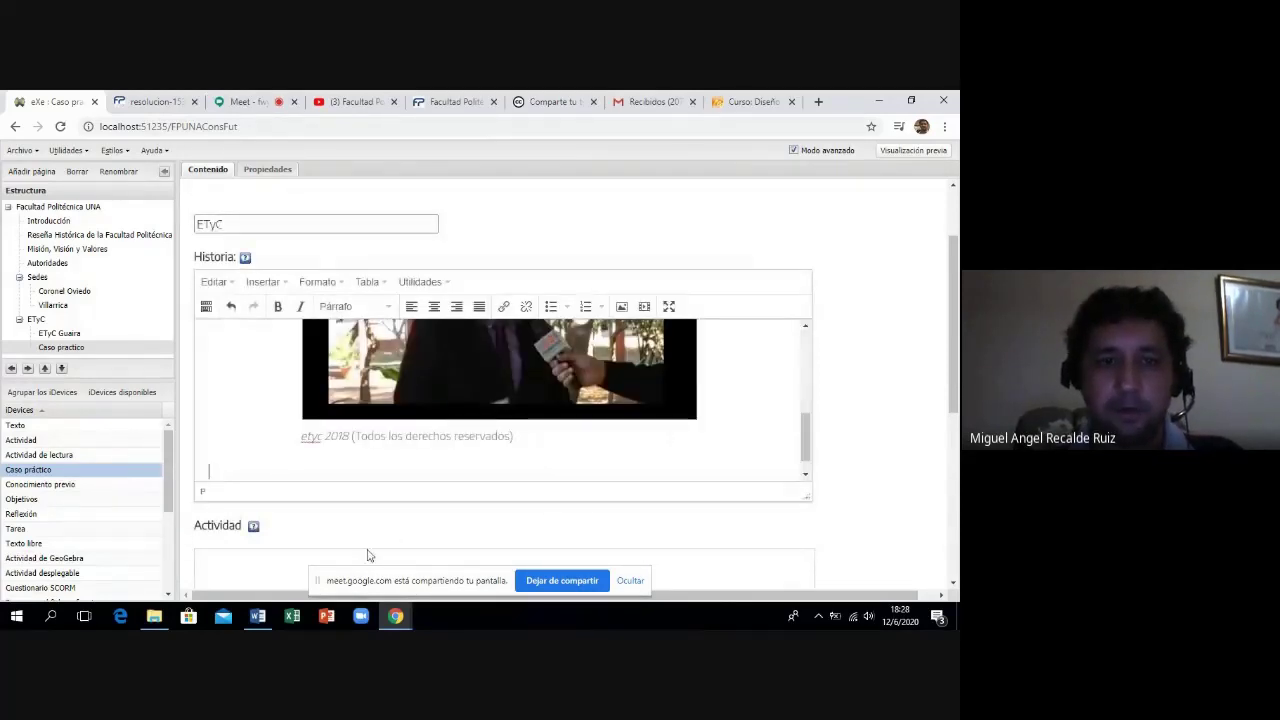
Copy the paragraph beginning "A partir de esta presentación" from Word and paste it below the video in the Historia field in eXeLearning.
{"action": "left_click", "coordinate": [258, 616]}
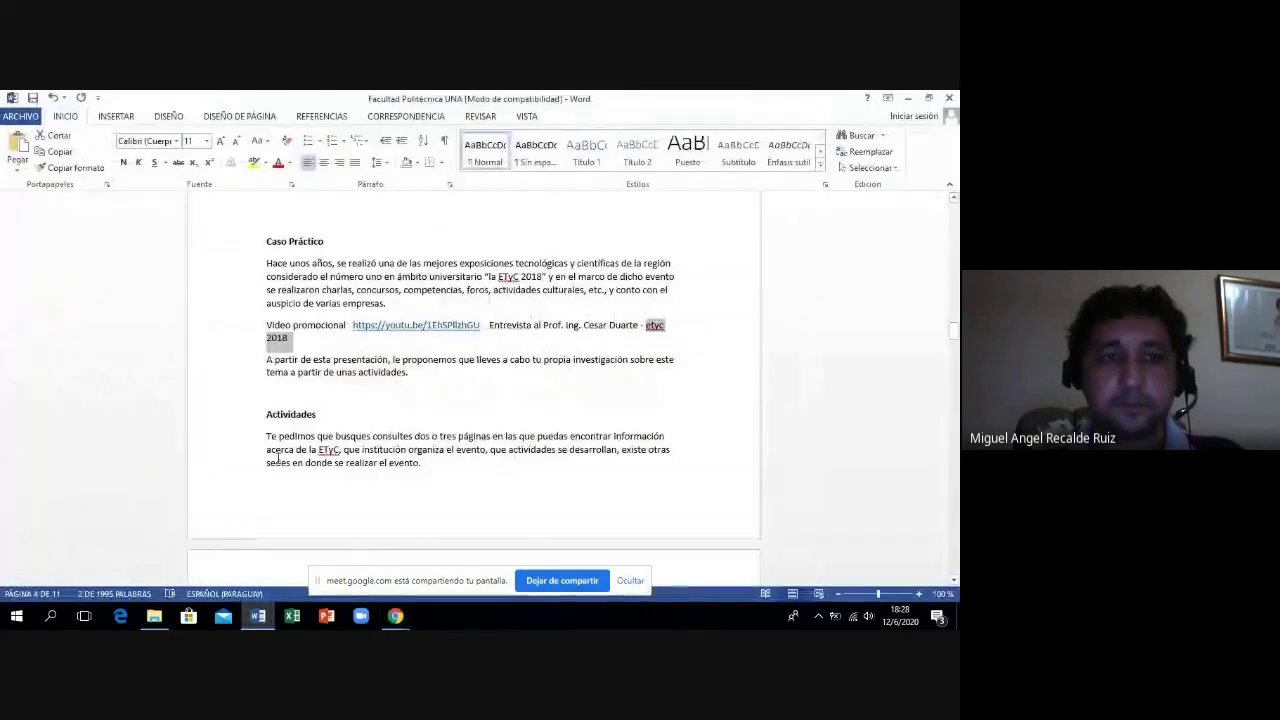
{"action": "left_click", "coordinate": [296, 412]}
{"action": "left_click_drag", "start_coordinate": [268, 362], "coordinate": [428, 374]}
{"action": "key", "text": "ctrl+c"}
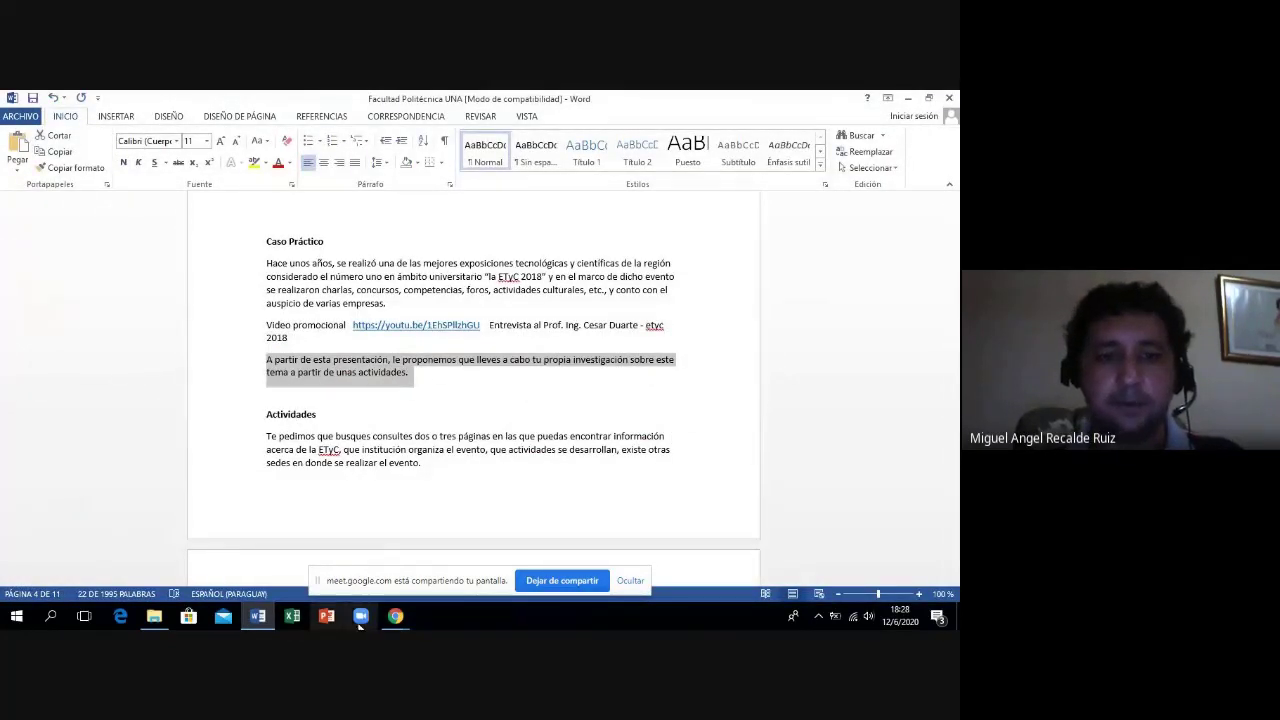
{"action": "left_click", "coordinate": [395, 616]}
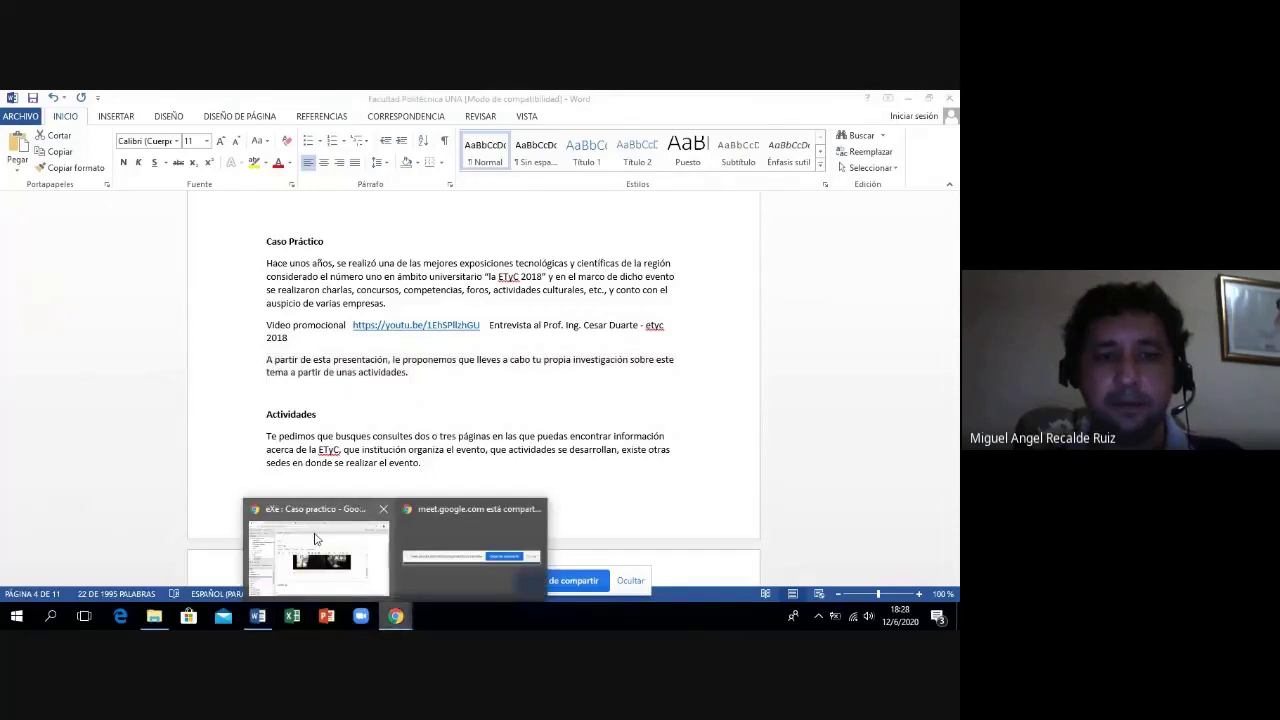
{"action": "left_click", "coordinate": [315, 540]}
{"action": "key", "text": "ctrl+v"}
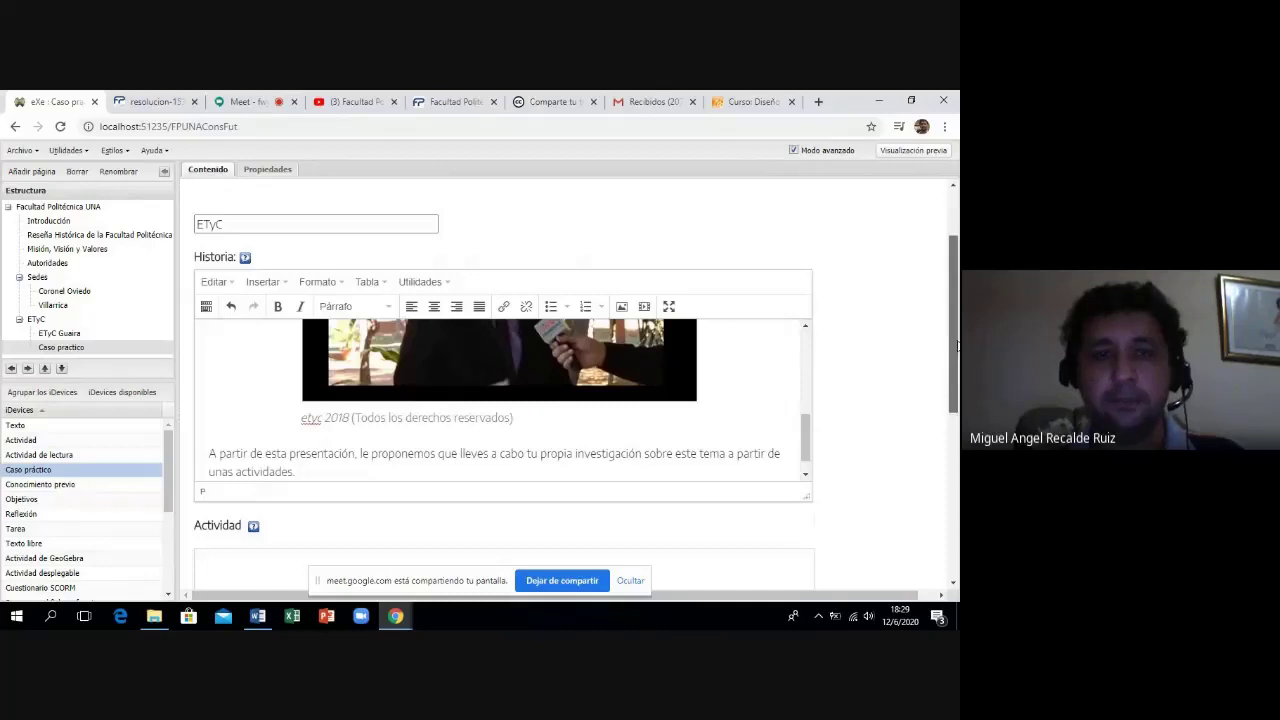
Copy the paragraph below "Actividades" from Word and paste it into the iDevice's Actividad field in eXeLearning.
{"action": "scroll", "coordinate": [952, 350], "scroll_direction": "down", "scroll_amount": 2}
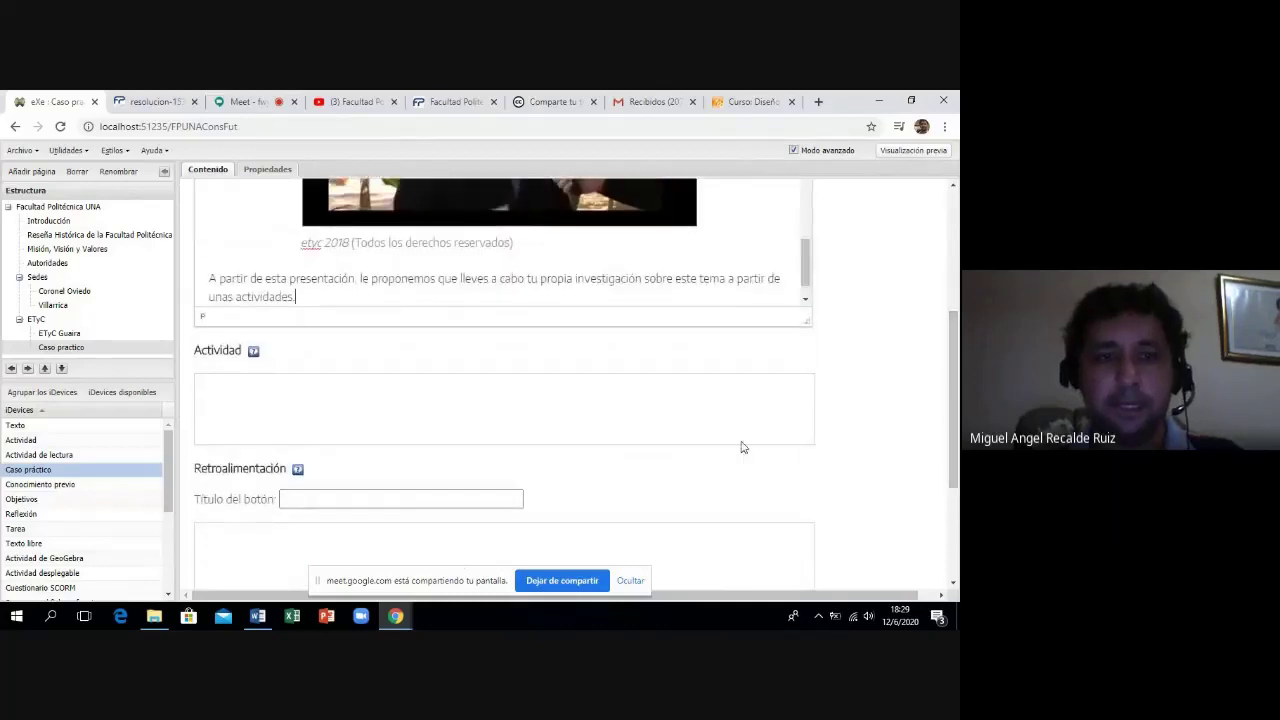
{"action": "left_click", "coordinate": [268, 616]}
{"action": "left_click", "coordinate": [272, 438]}
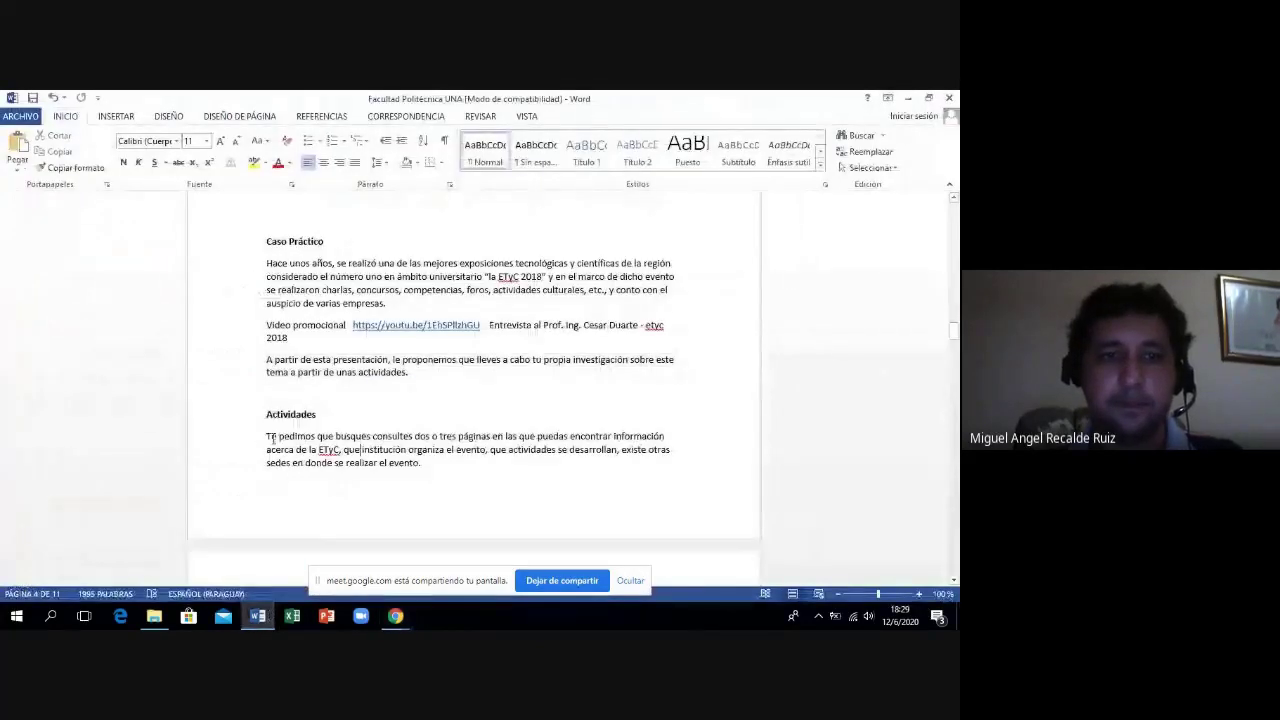
{"action": "scroll", "coordinate": [938, 342], "scroll_direction": "down", "scroll_amount": 3}
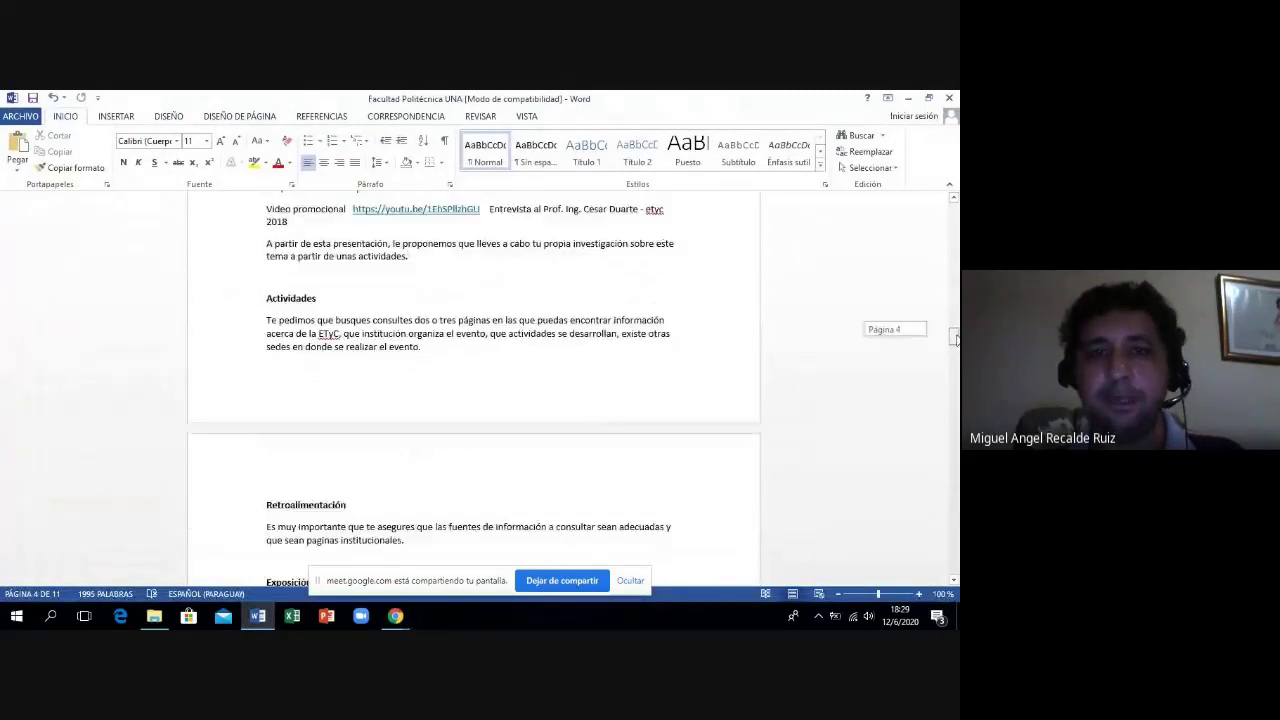
{"action": "left_click_drag", "start_coordinate": [264, 263], "coordinate": [450, 296]}
{"action": "key", "text": "ctrl+c"}
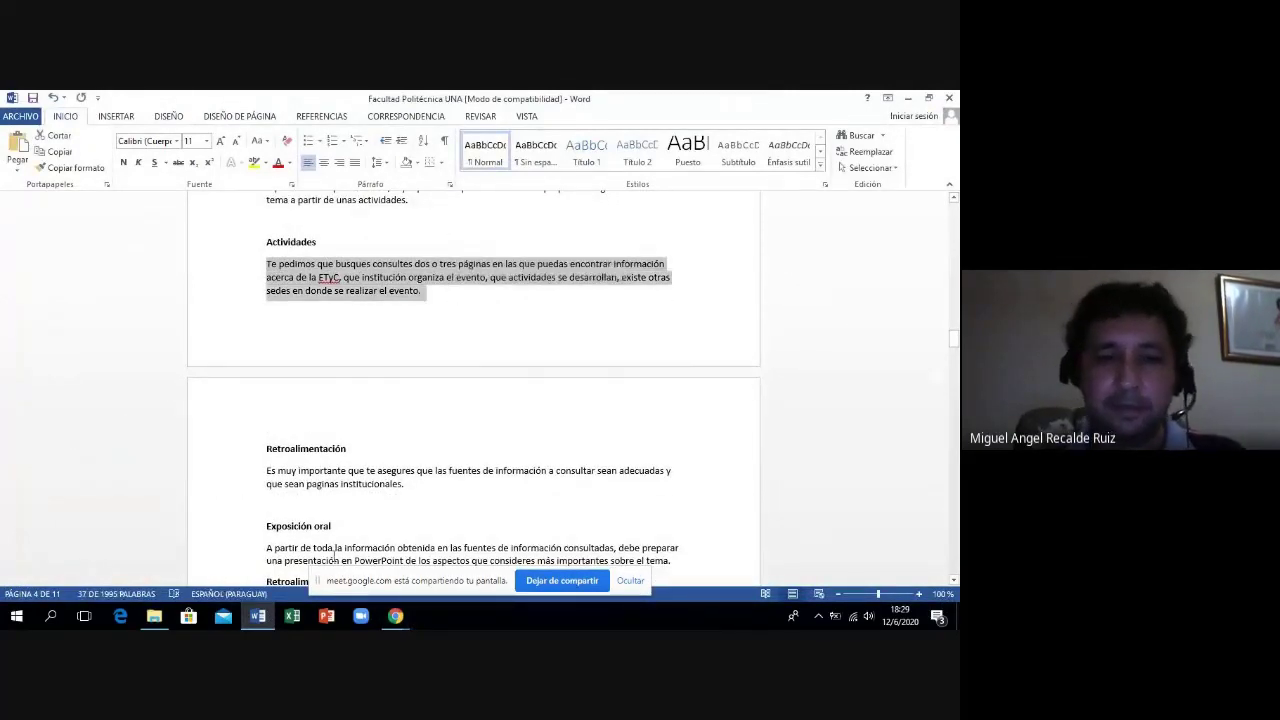
{"action": "left_click", "coordinate": [392, 619]}
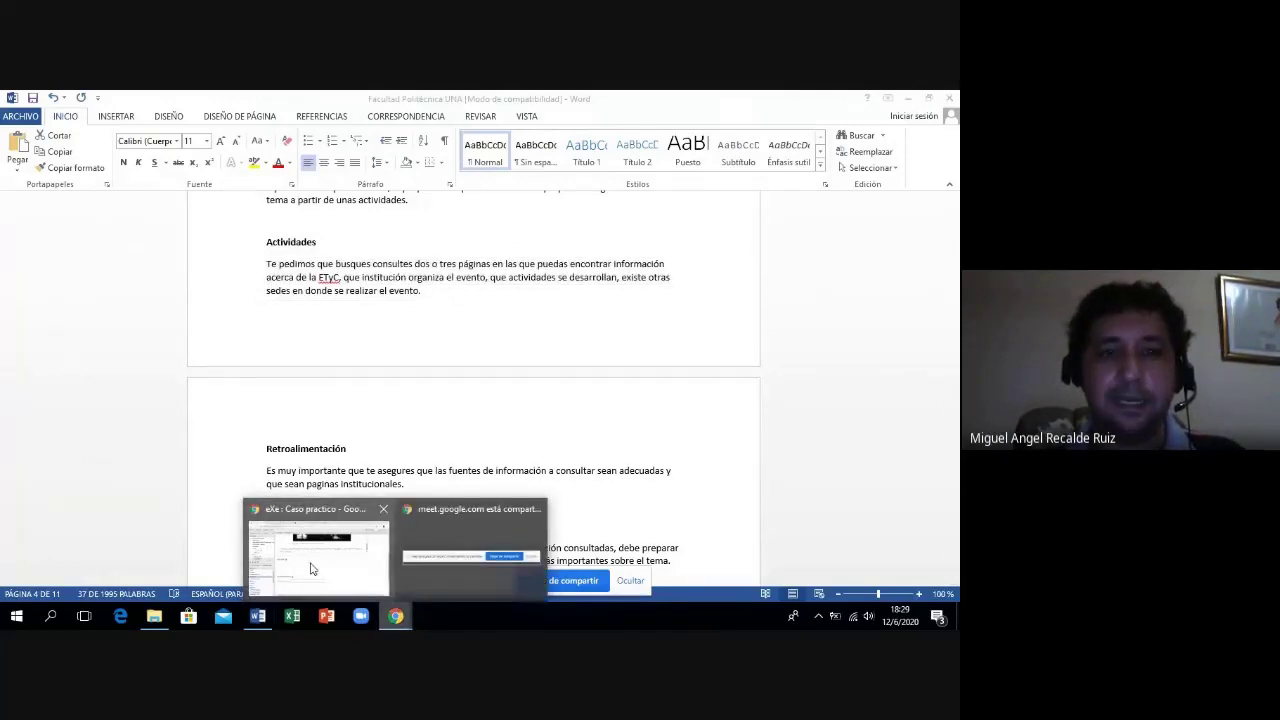
{"action": "left_click", "coordinate": [311, 569]}
{"action": "left_click", "coordinate": [257, 412]}
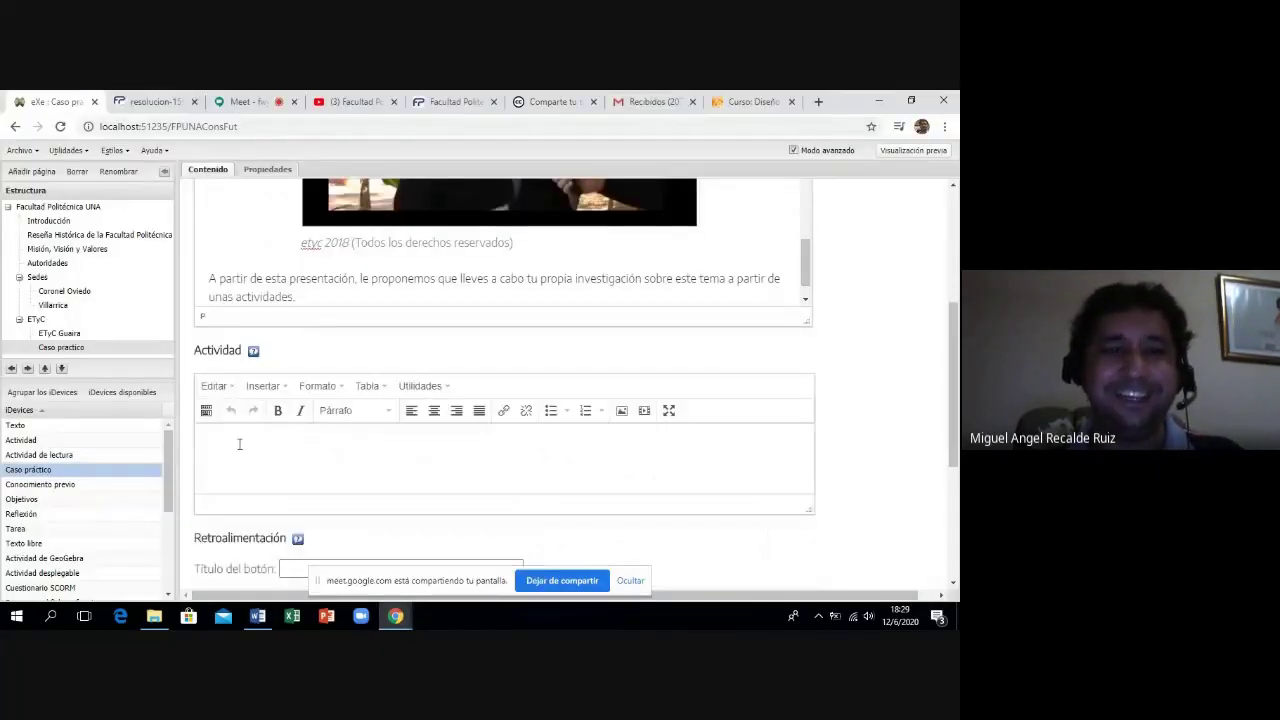
{"action": "key", "text": "ctrl+v"}
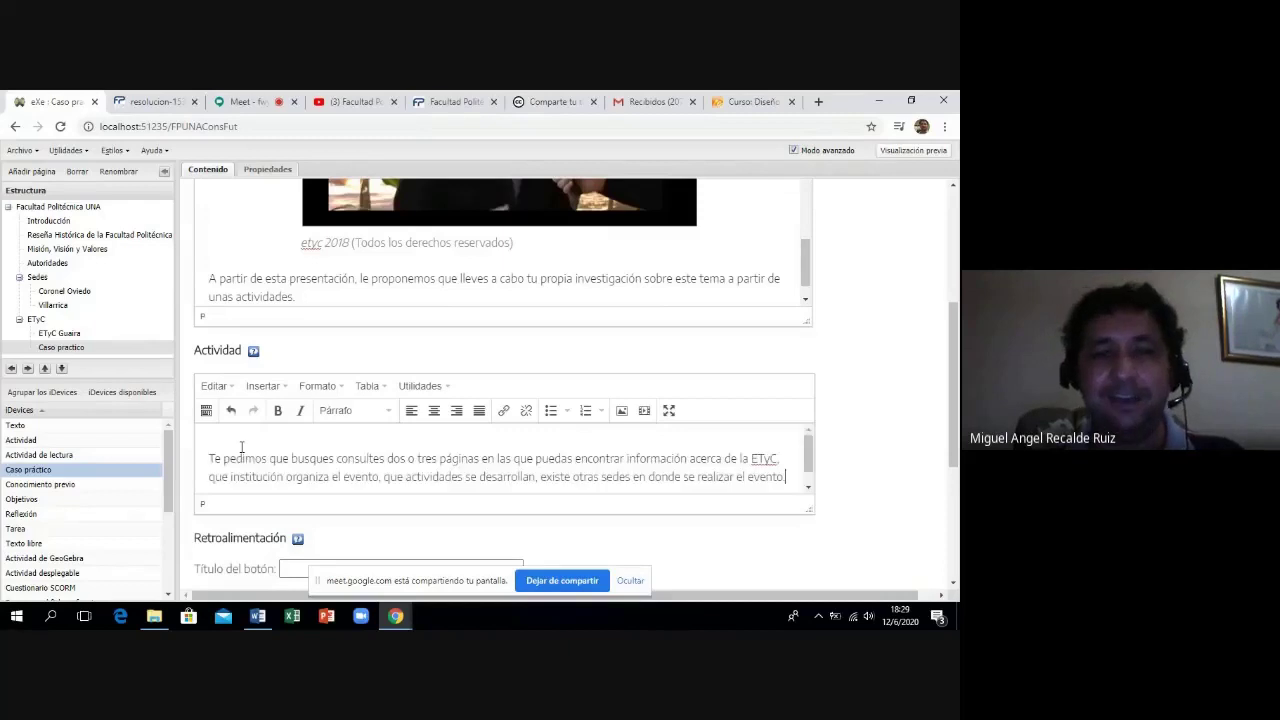
Copy the heading "Retroalimentación" below the Actividades section in Word and paste it as the feedback's Título del botón in eXeLearning.
{"action": "scroll", "coordinate": [957, 370], "scroll_direction": "down", "scroll_amount": 2}
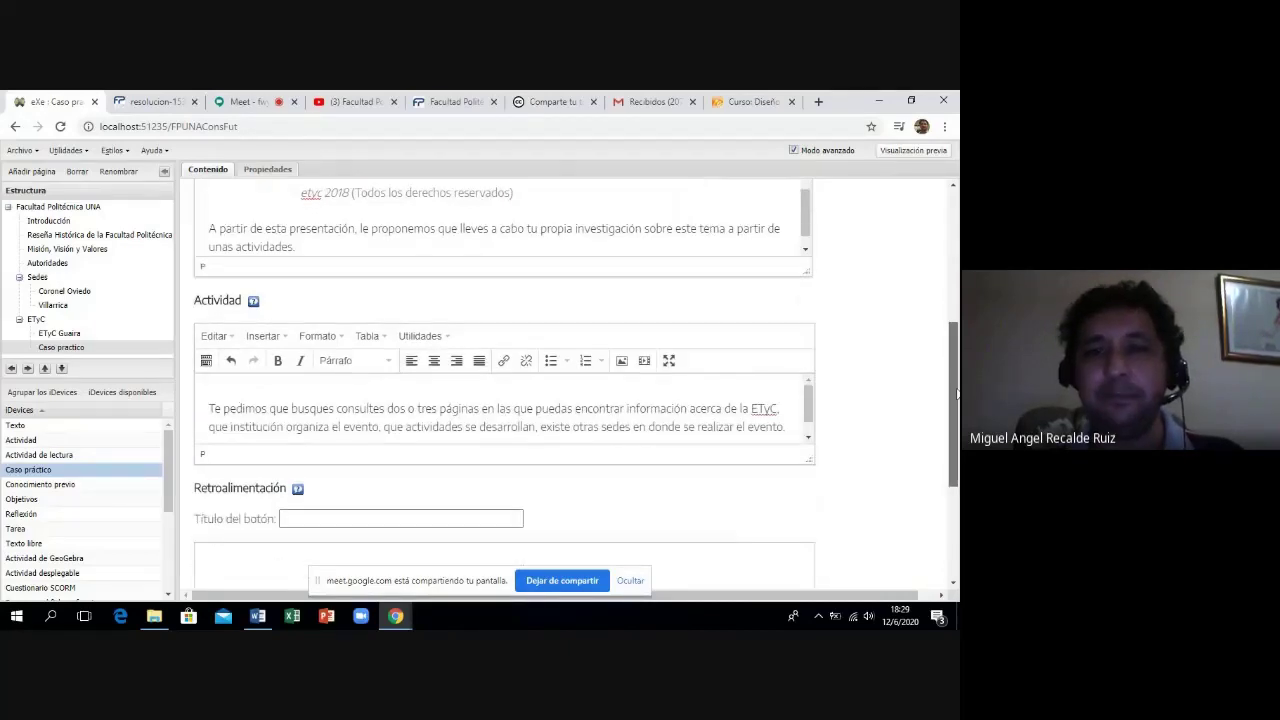
{"action": "left_click", "coordinate": [257, 616]}
{"action": "left_click", "coordinate": [380, 448]}
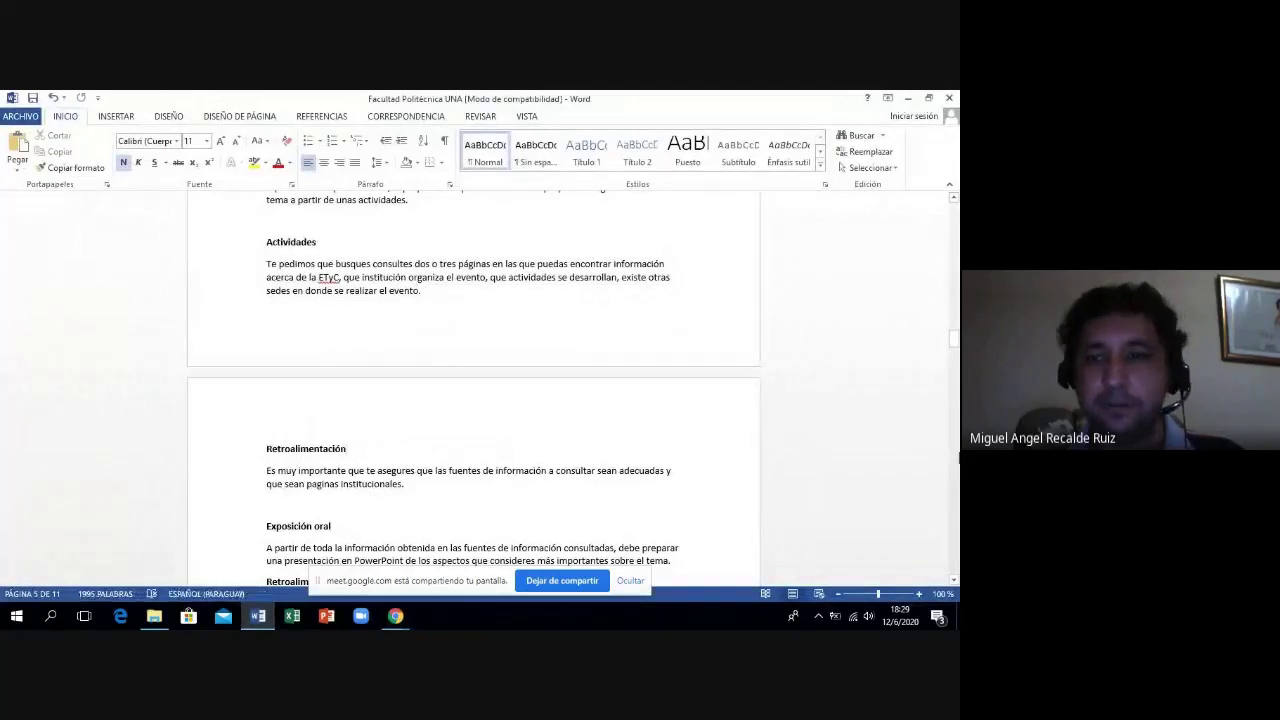
{"action": "scroll", "coordinate": [950, 576], "scroll_direction": "down", "scroll_amount": 2}
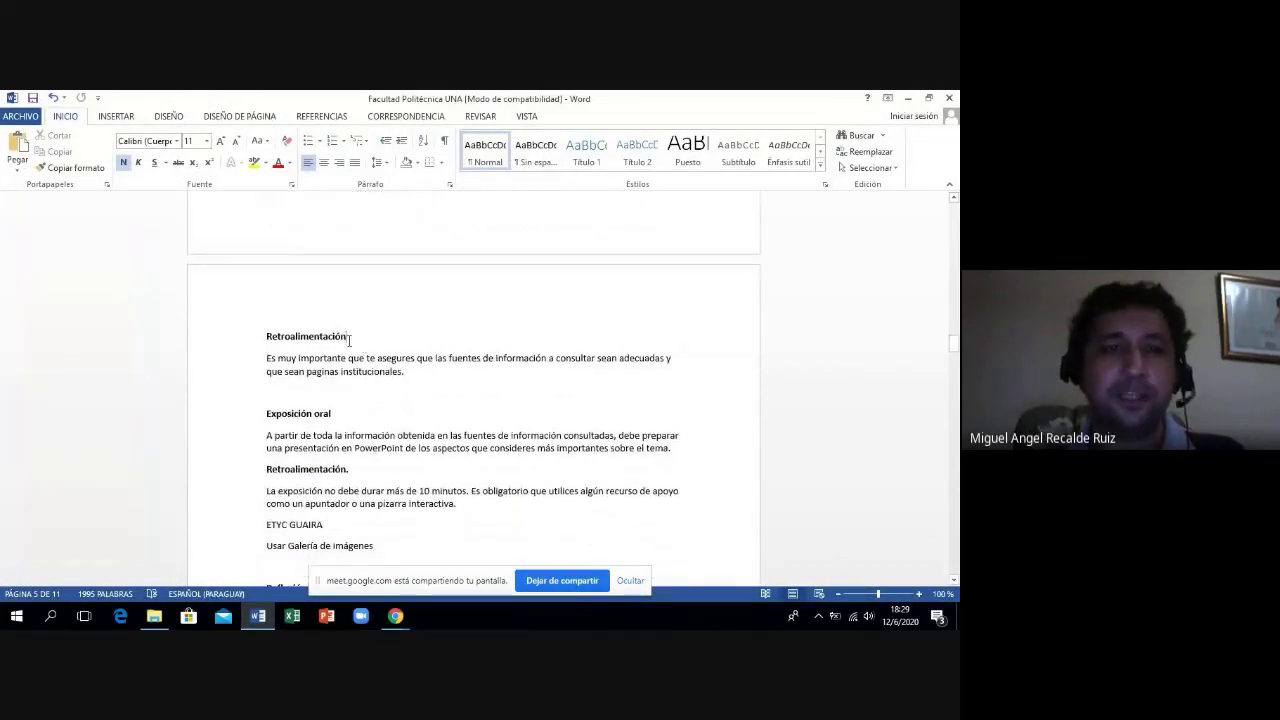
{"action": "left_click_drag", "start_coordinate": [349, 340], "coordinate": [265, 340]}
{"action": "key", "text": "ctrl+c"}
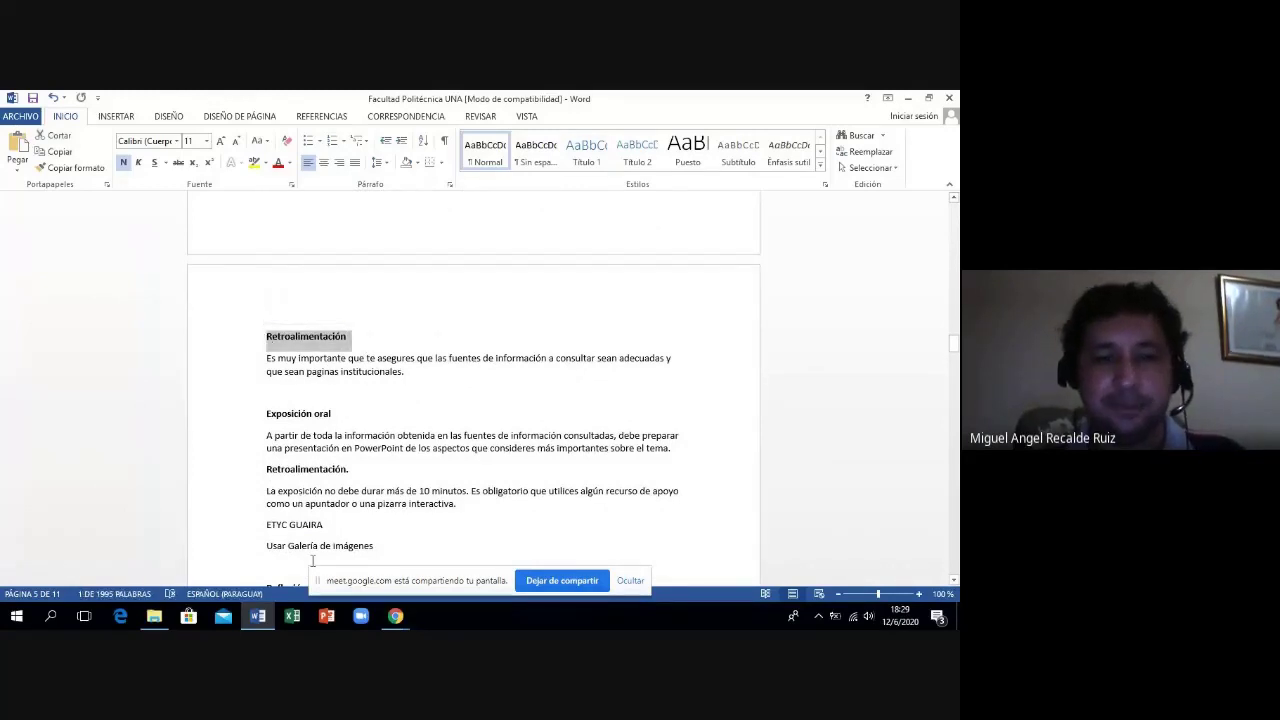
{"action": "left_click", "coordinate": [394, 617]}
{"action": "left_click", "coordinate": [316, 556]}
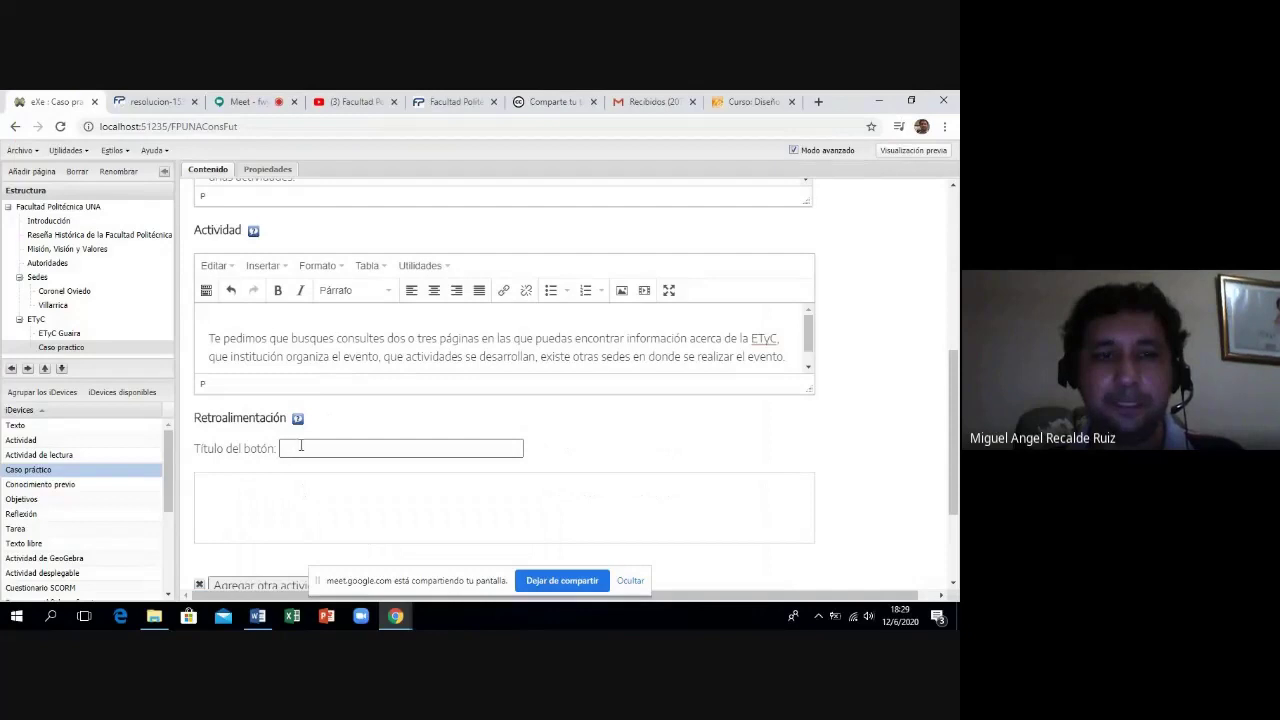
{"action": "left_click", "coordinate": [300, 447]}
{"action": "key", "text": "ctrl+v"}
Copy the paragraph beginning "Es muy importante que te asegures" from Word and paste it into the Retroalimentación text field in eXeLearning.
{"action": "left_click", "coordinate": [241, 521]}
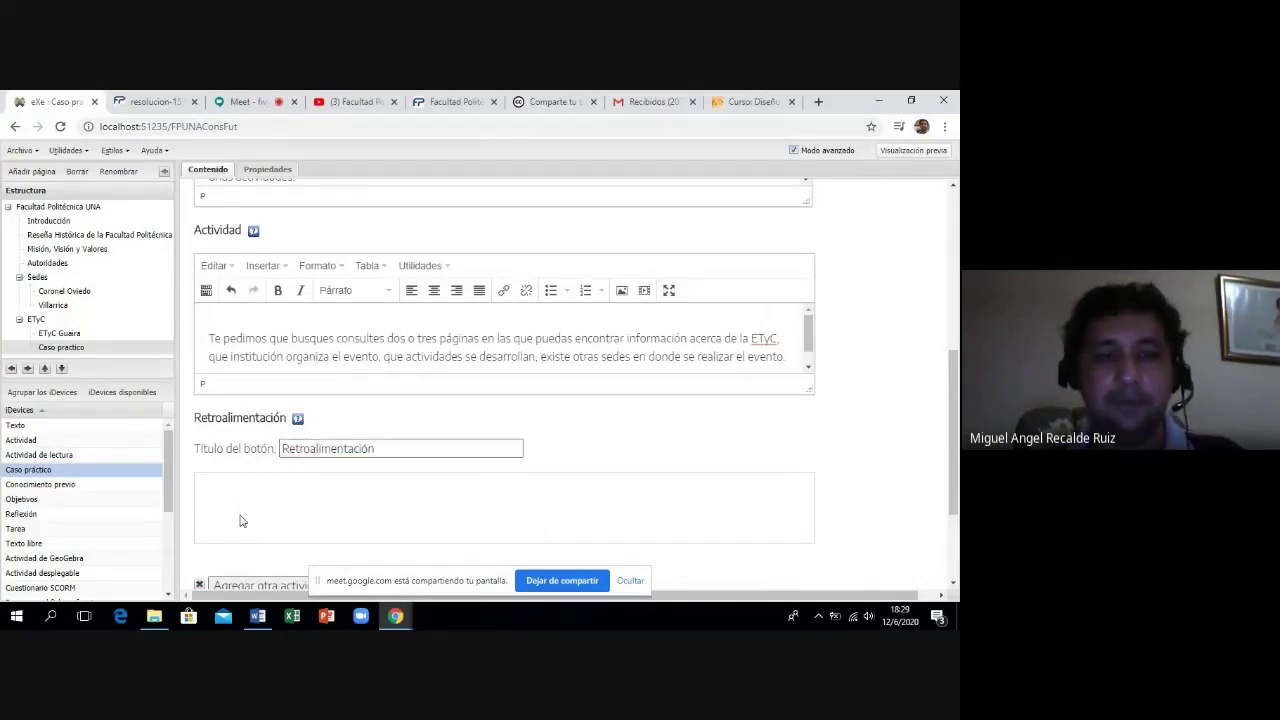
{"action": "left_click", "coordinate": [257, 617]}
{"action": "left_click", "coordinate": [273, 358]}
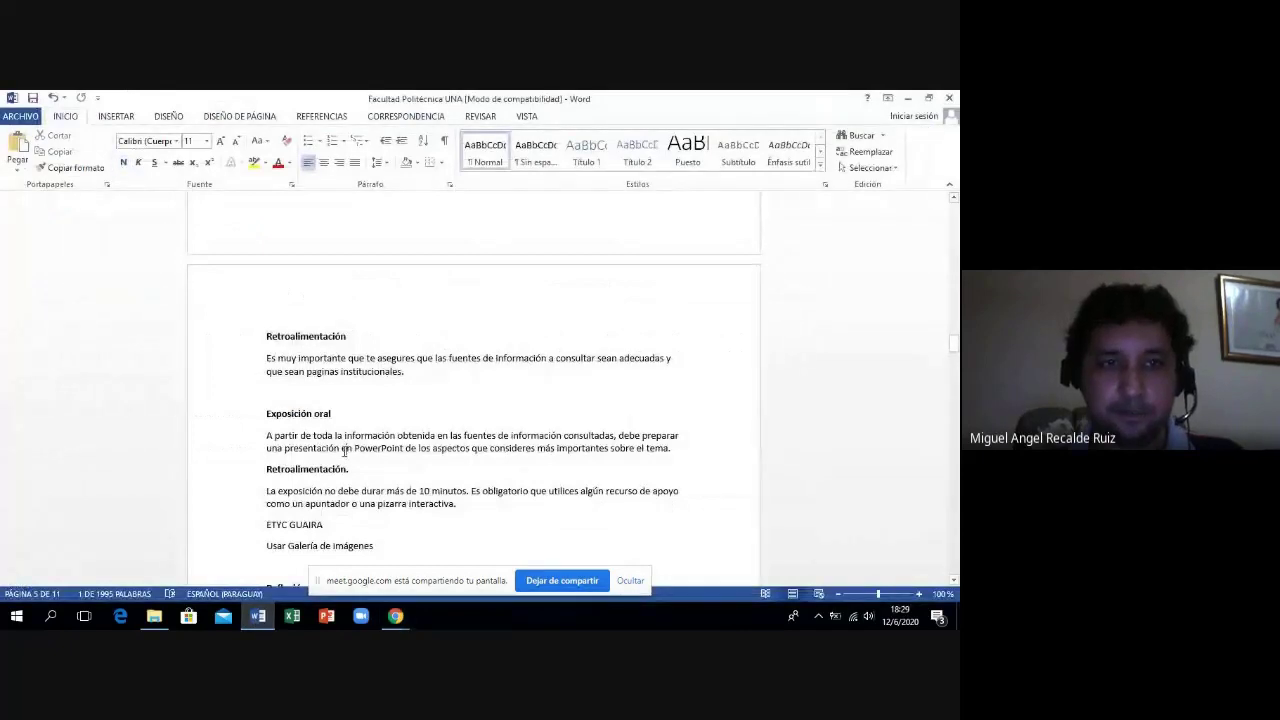
{"action": "left_click_drag", "start_coordinate": [272, 358], "coordinate": [405, 376]}
{"action": "key", "text": "ctrl+c"}
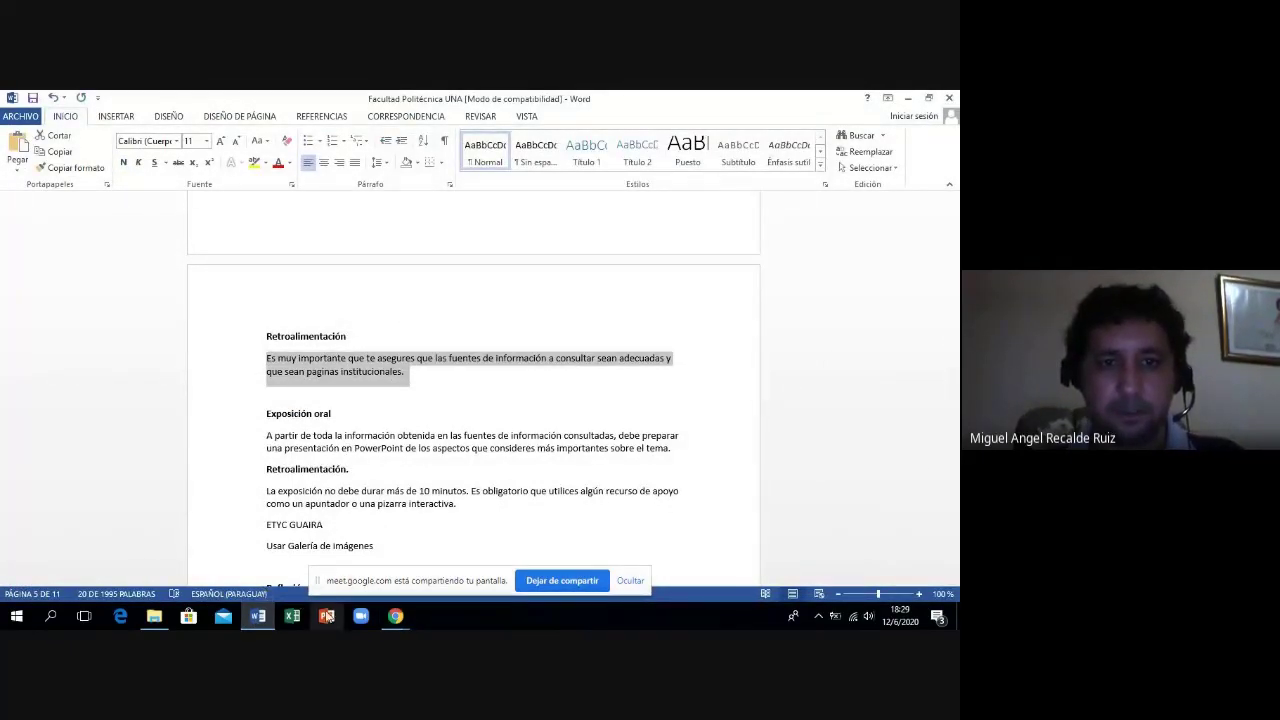
{"action": "left_click", "coordinate": [396, 616]}
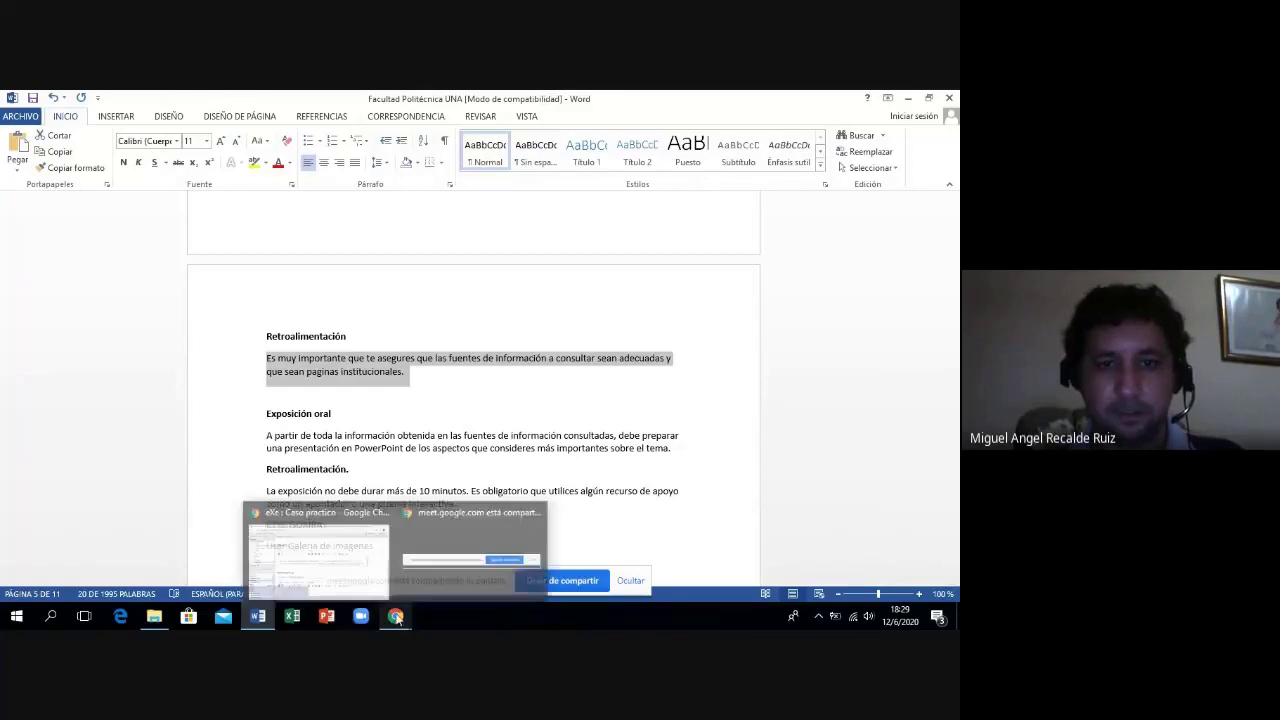
{"action": "left_click", "coordinate": [312, 566]}
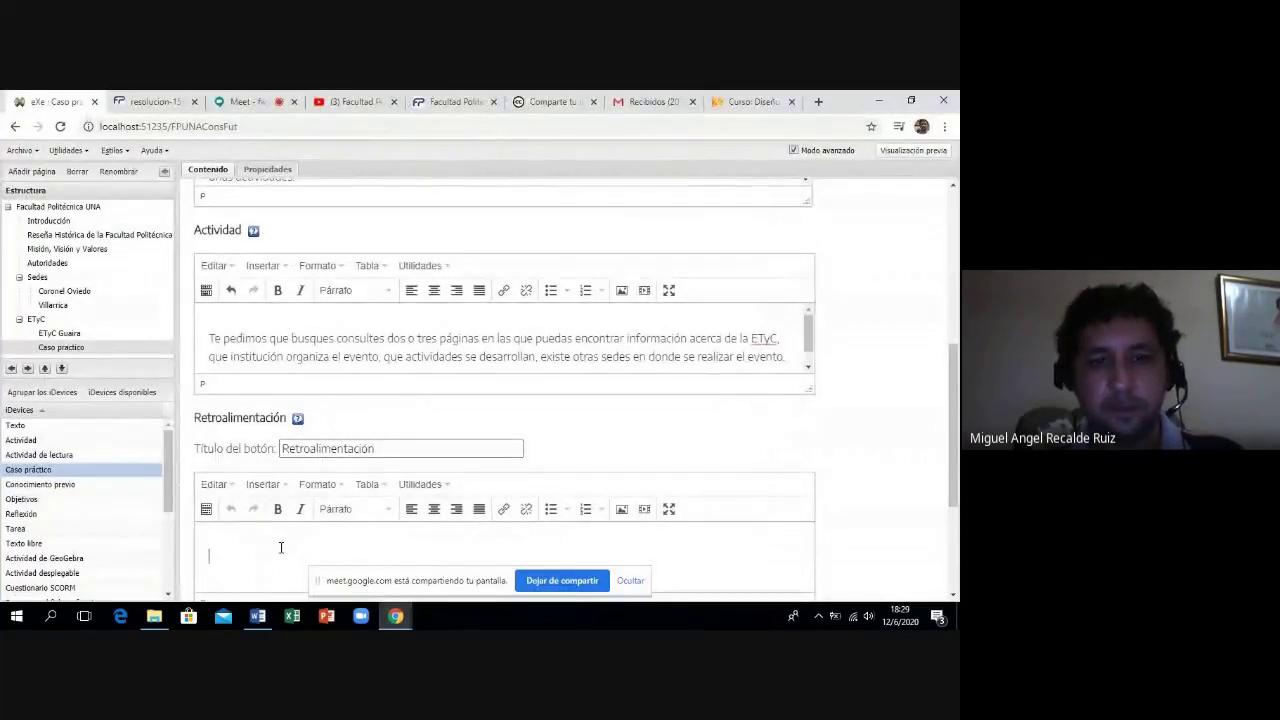
{"action": "key", "text": "ctrl+v"}
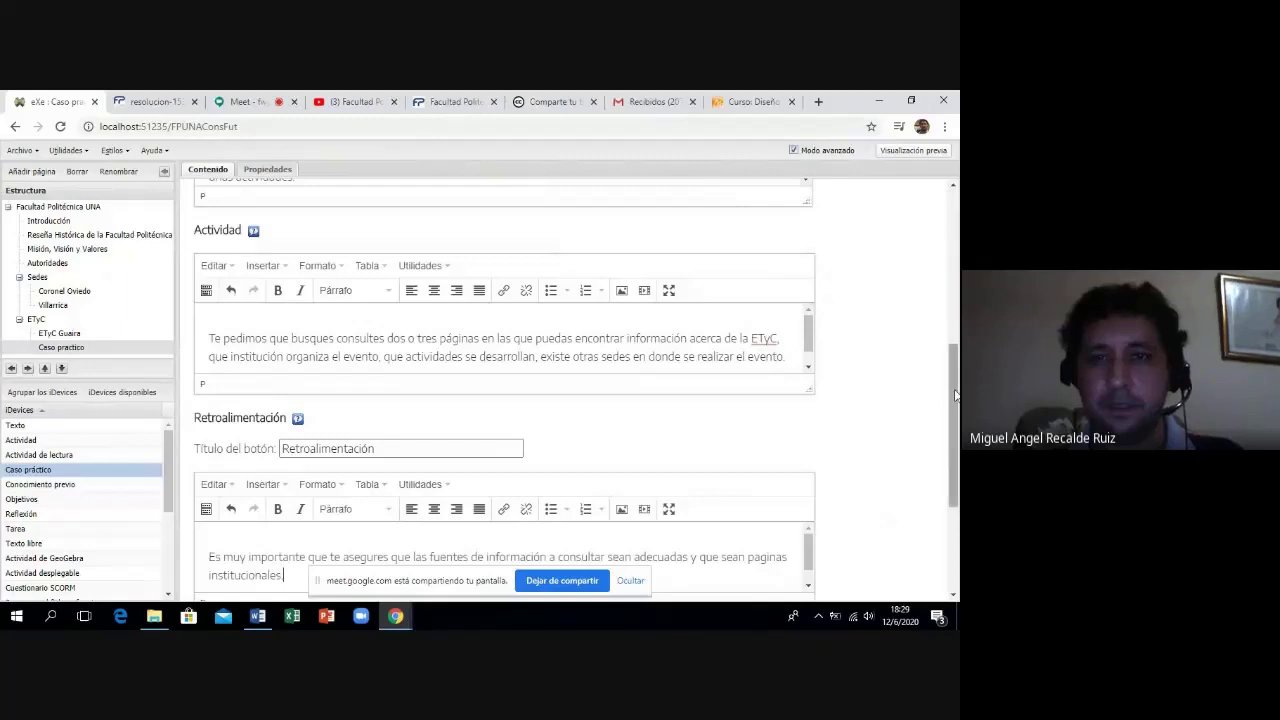
Check the "Exposición oral" section and its feedback in the Word document, and return to the Caso práctico form in eXeLearning.
{"action": "left_click_drag", "start_coordinate": [951, 396], "coordinate": [955, 476]}
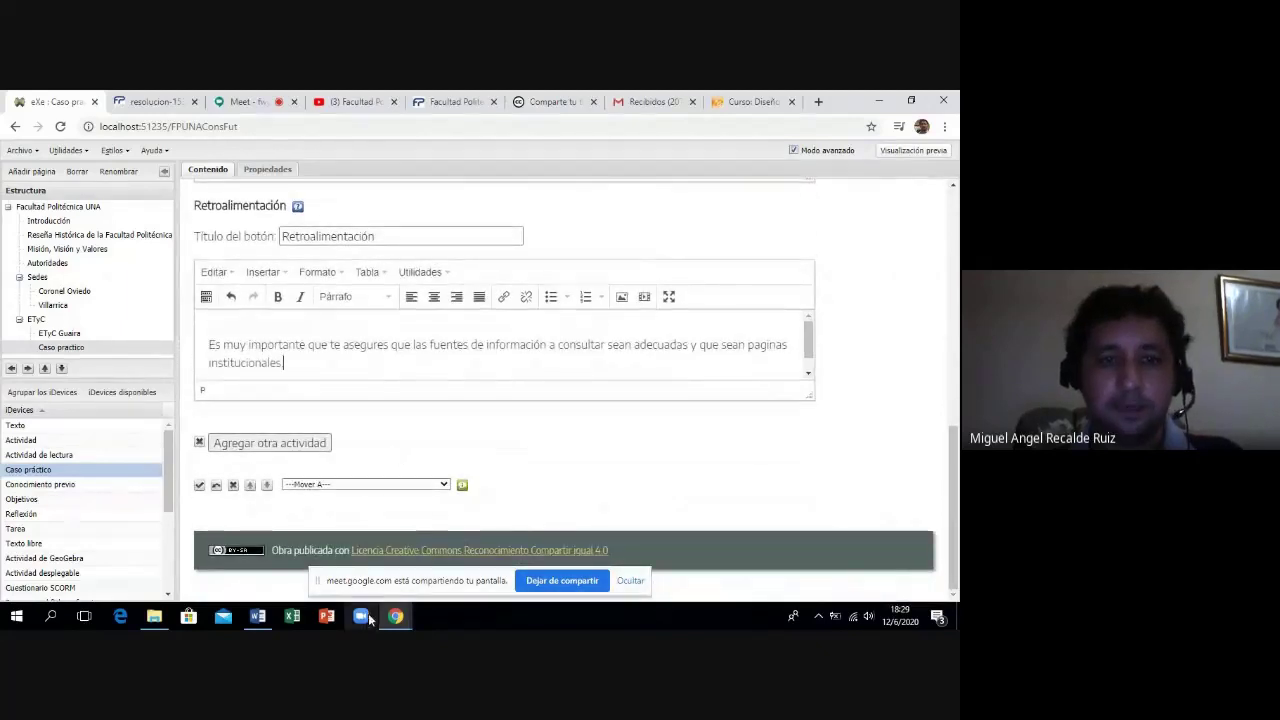
{"action": "left_click", "coordinate": [258, 616]}
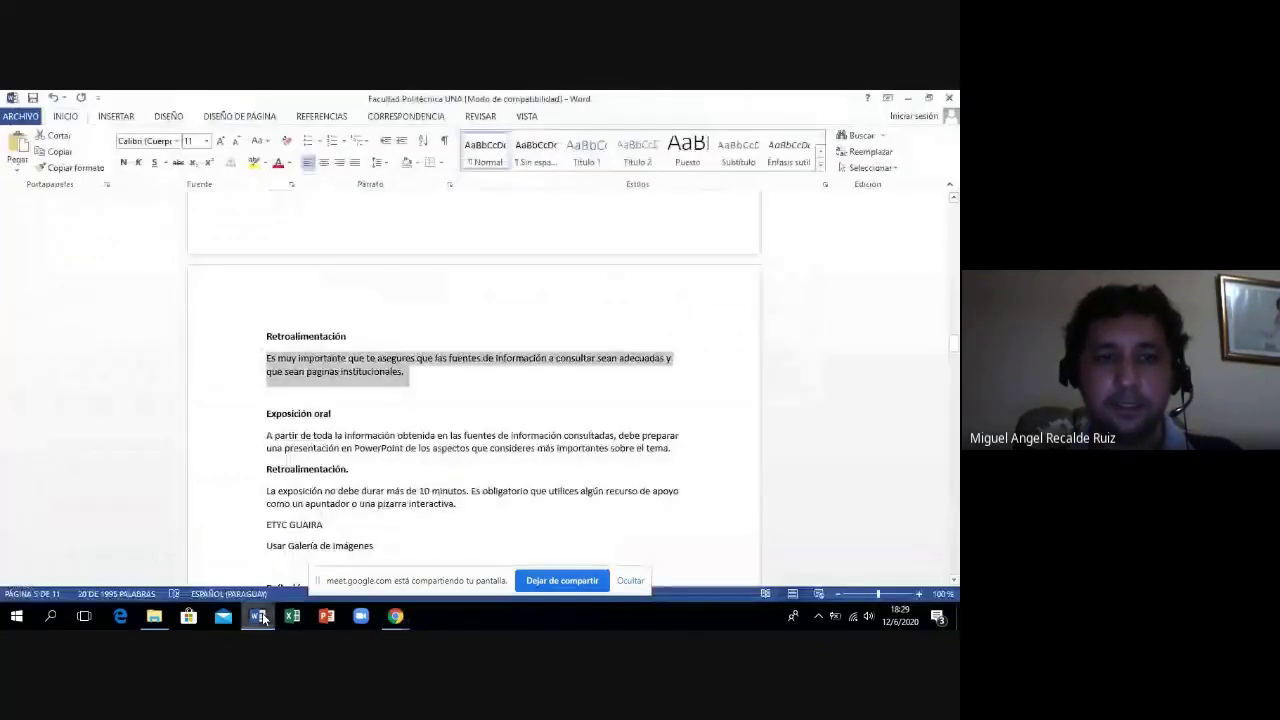
{"action": "left_click", "coordinate": [576, 474]}
{"action": "left_click_drag", "start_coordinate": [954, 343], "coordinate": [955, 358]}
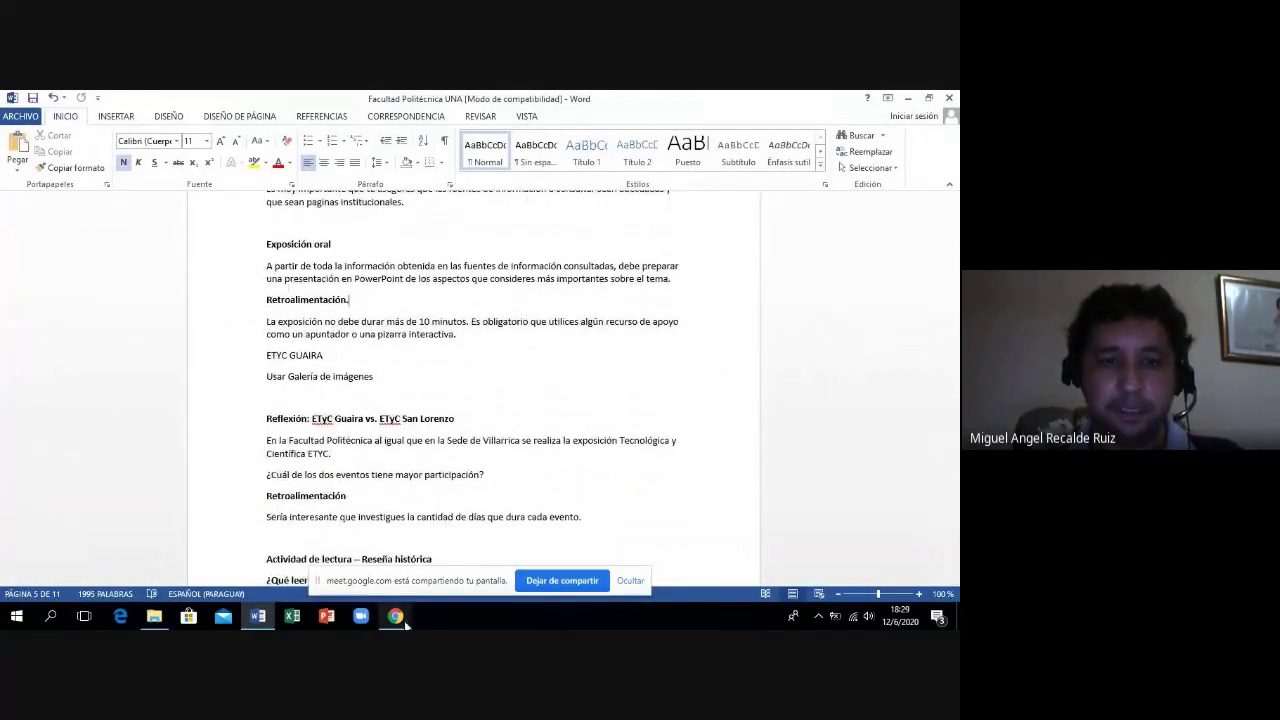
{"action": "mouse_move", "coordinate": [404, 622]}
{"action": "left_click", "coordinate": [318, 550]}
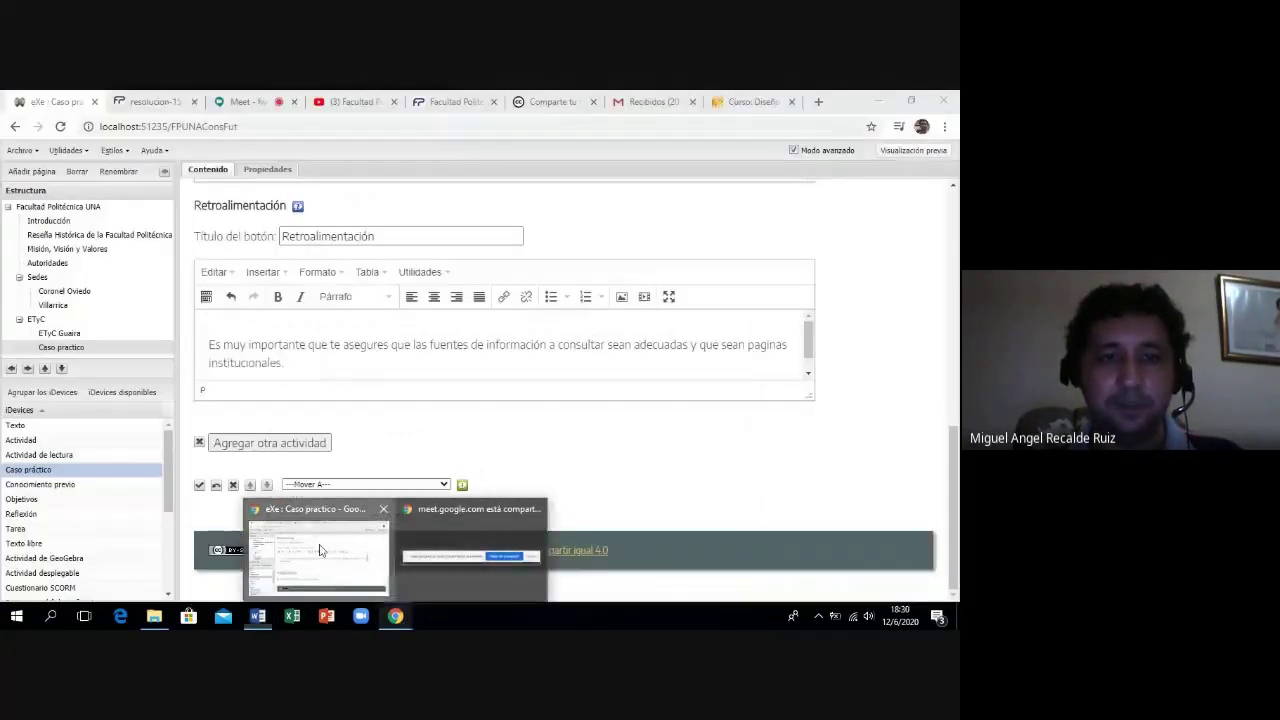
Add another activity to the Caso práctico and paste Word's paragraph starting "La exposición no debe durar más de 10 minutos" as its text.
{"action": "left_click", "coordinate": [266, 450]}
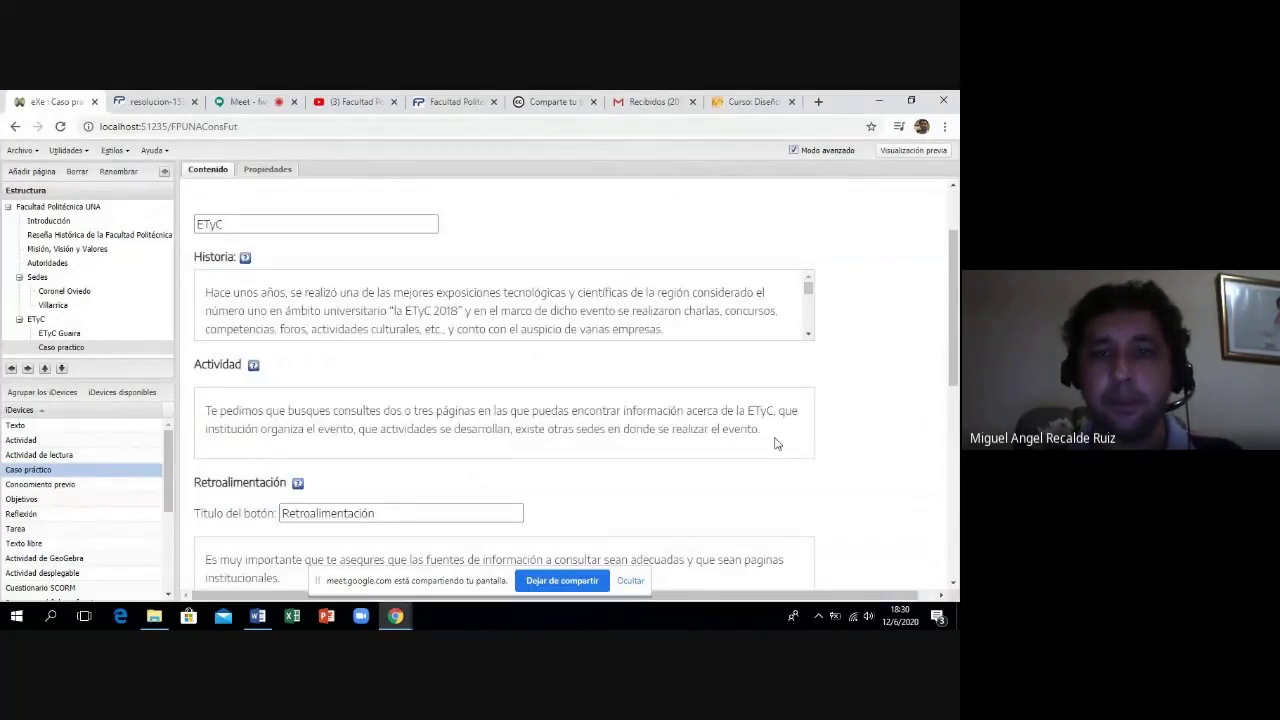
{"action": "left_click", "coordinate": [258, 616]}
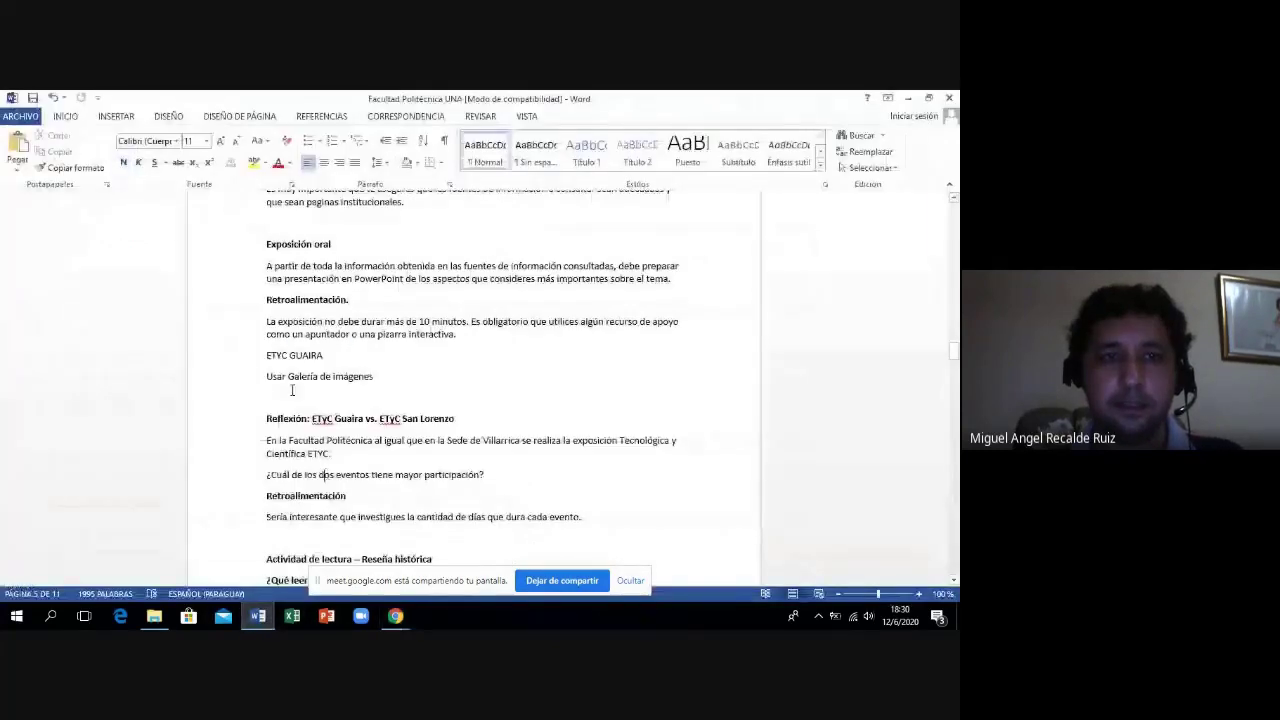
{"action": "left_click_drag", "start_coordinate": [266, 321], "coordinate": [459, 343]}
{"action": "key", "text": "ctrl+c"}
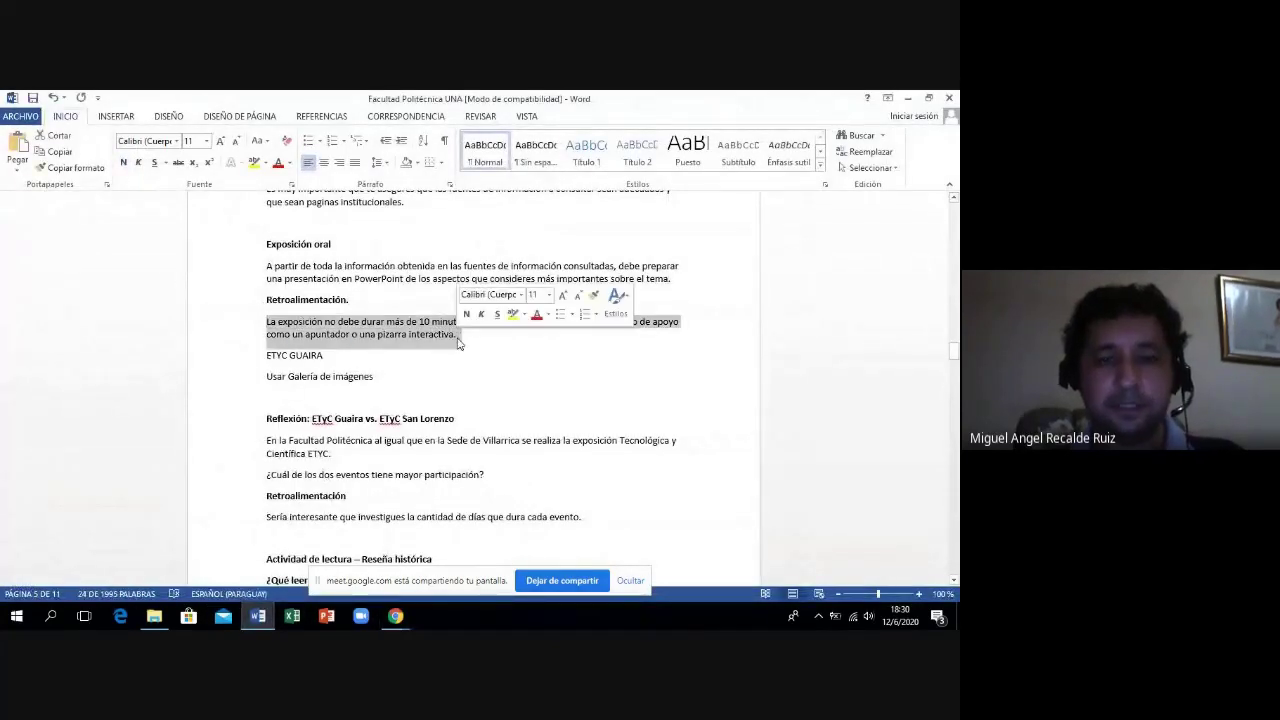
{"action": "left_click", "coordinate": [397, 618]}
{"action": "left_click", "coordinate": [326, 558]}
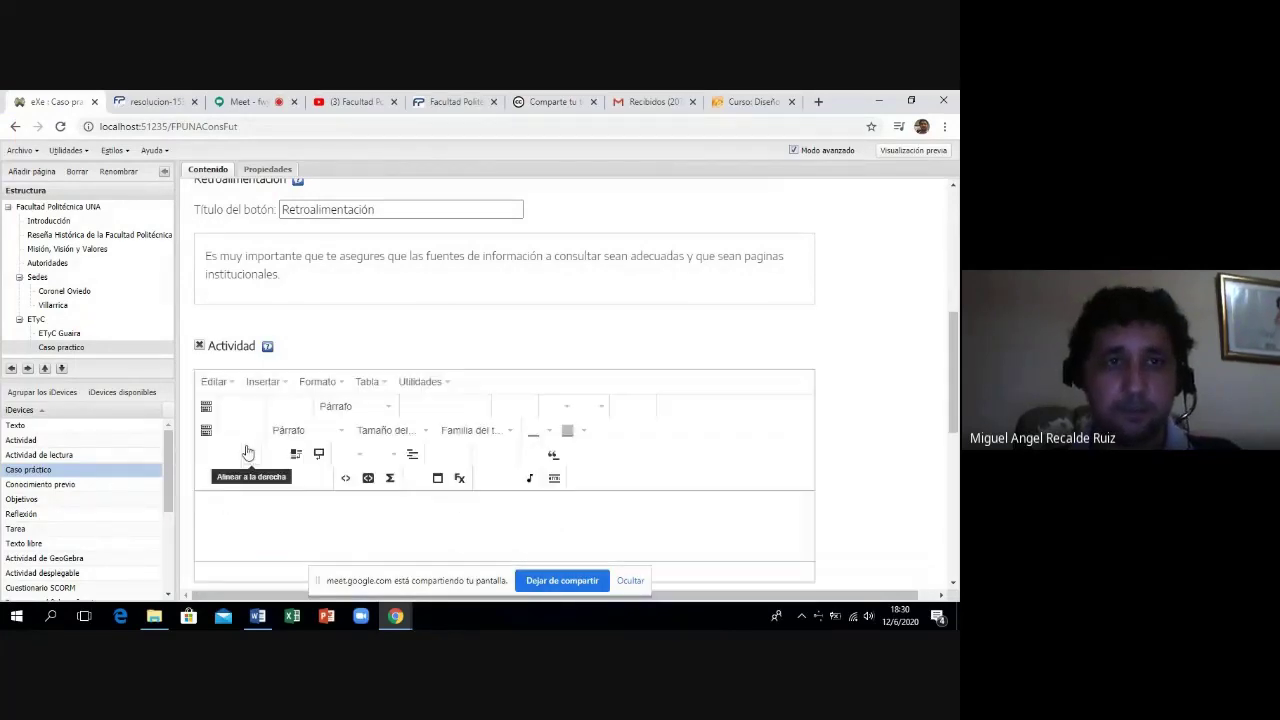
{"action": "left_click", "coordinate": [249, 516]}
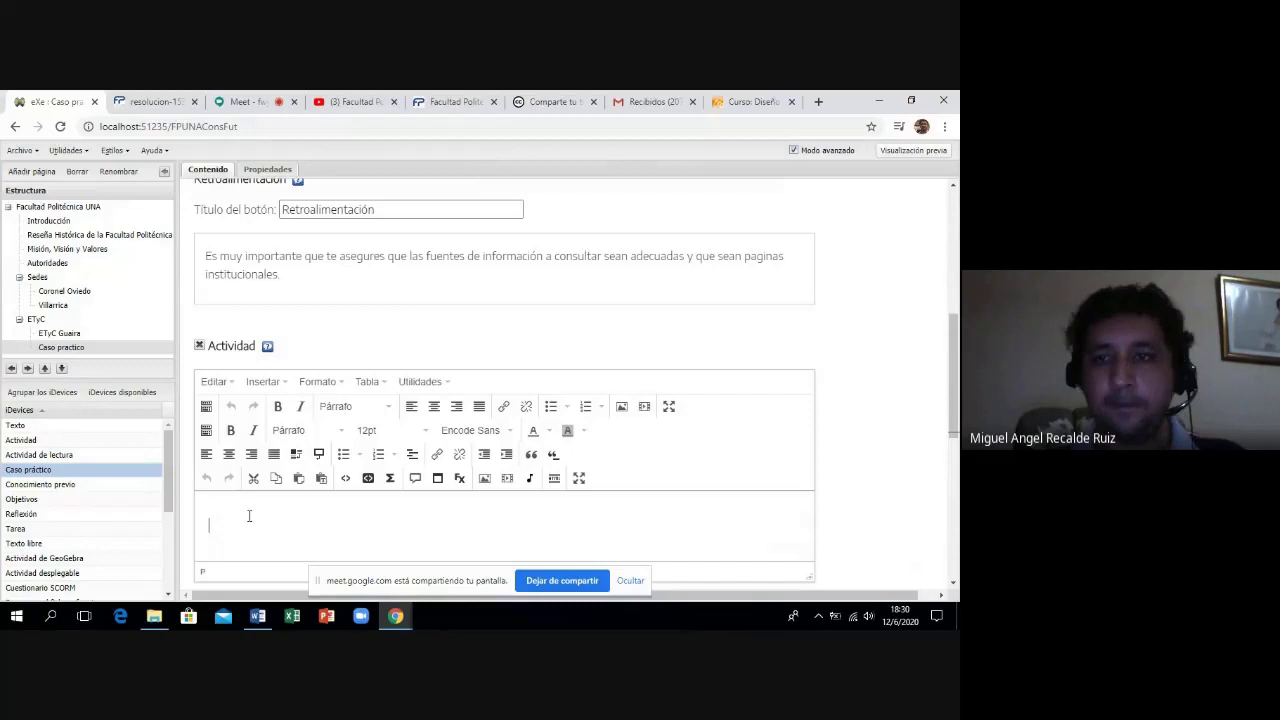
{"action": "key", "text": "ctrl+v"}
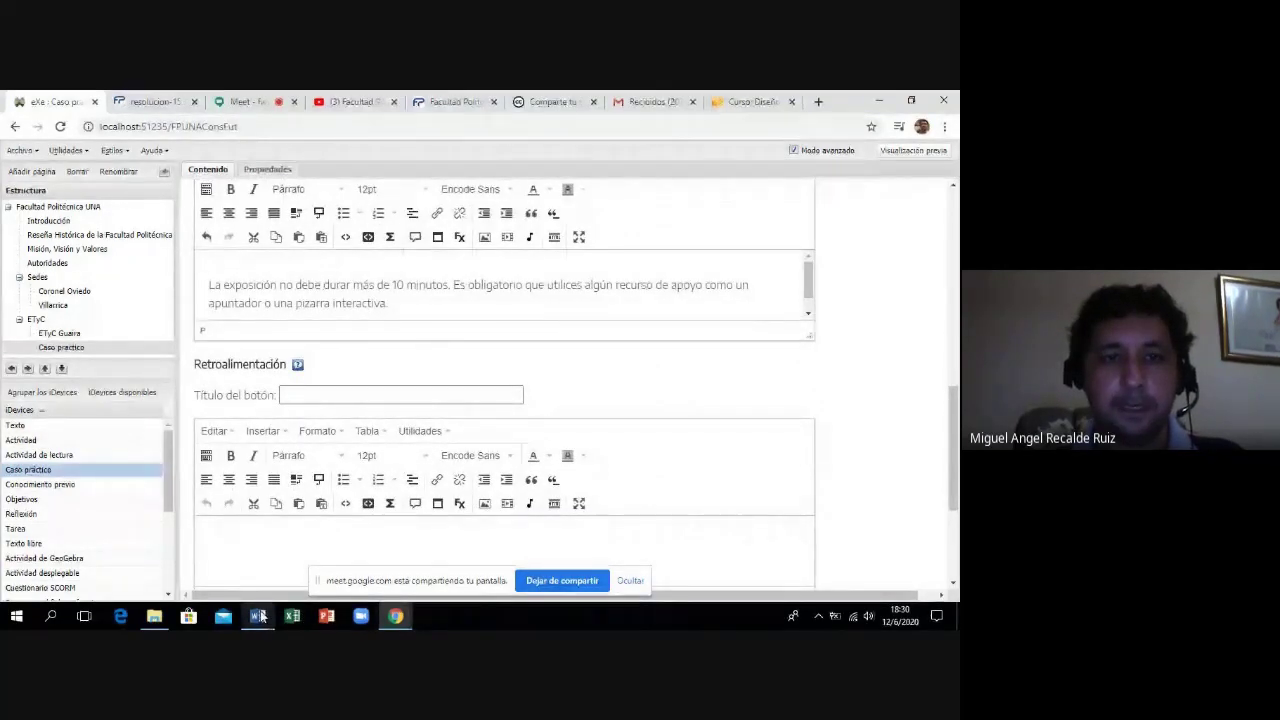
Copy the "Retroalimentación." heading under Exposición oral from the Word document and return to eXe.
{"action": "left_click", "coordinate": [258, 616]}
{"action": "left_click", "coordinate": [331, 453]}
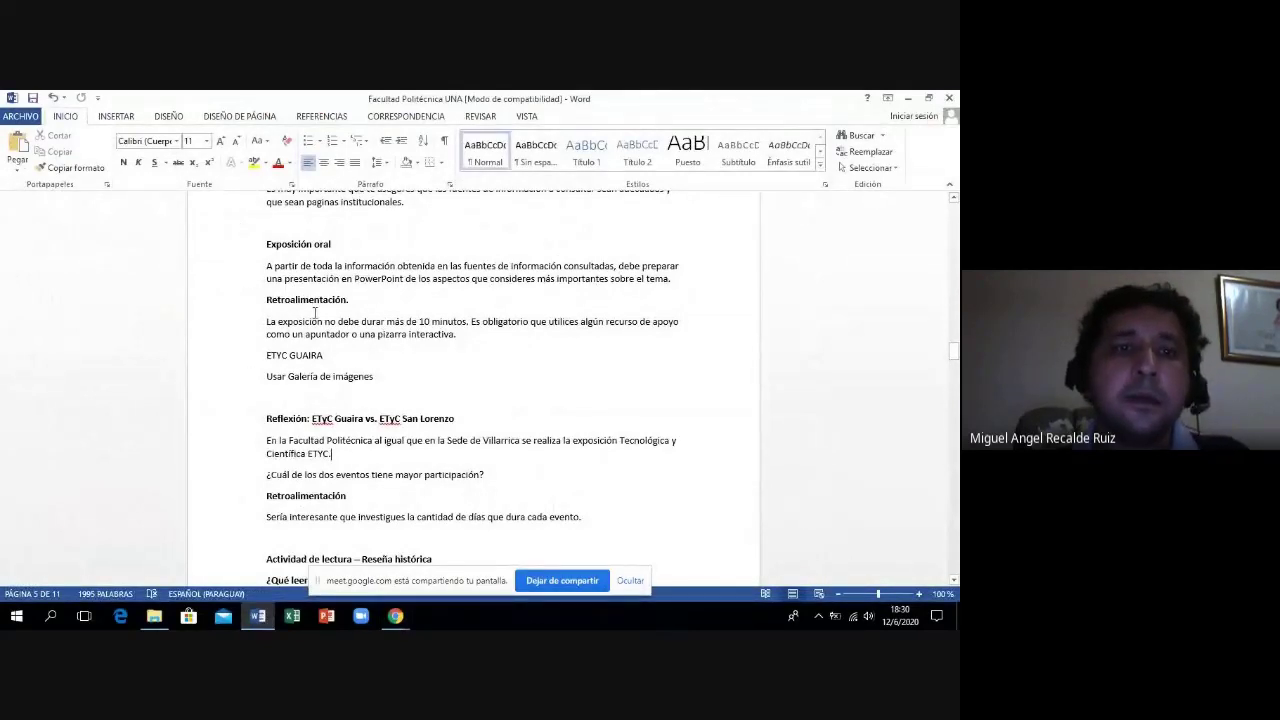
{"action": "left_click_drag", "start_coordinate": [267, 299], "coordinate": [358, 300]}
{"action": "key", "text": "ctrl+c"}
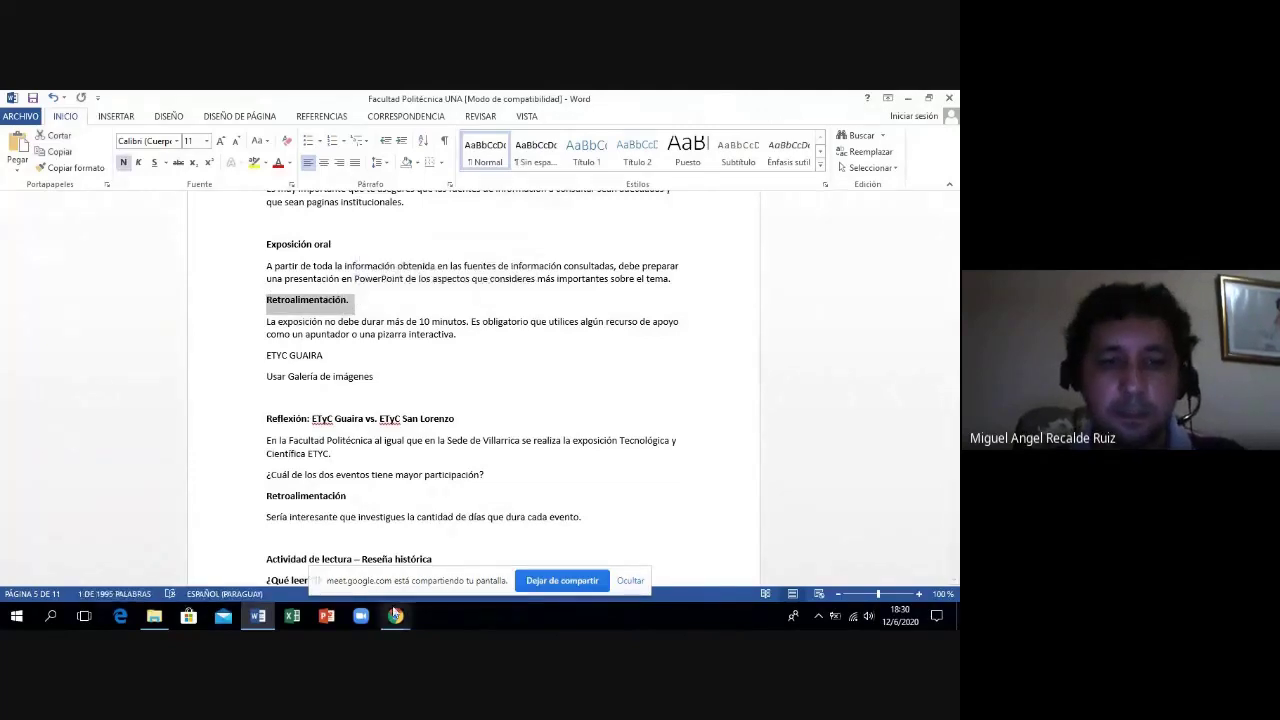
{"action": "left_click", "coordinate": [395, 615]}
{"action": "left_click", "coordinate": [342, 570]}
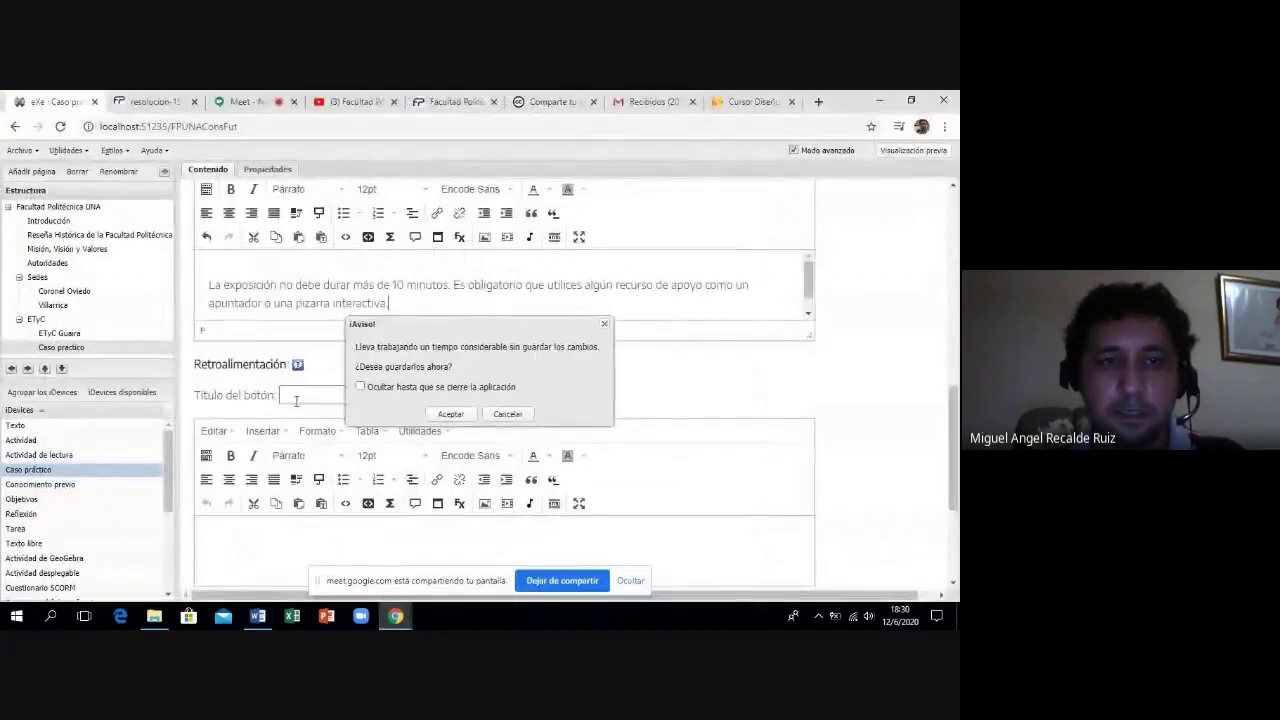
Accept saving the pending changes and reopen the Caso práctico iDevice for editing.
{"action": "left_click", "coordinate": [455, 412]}
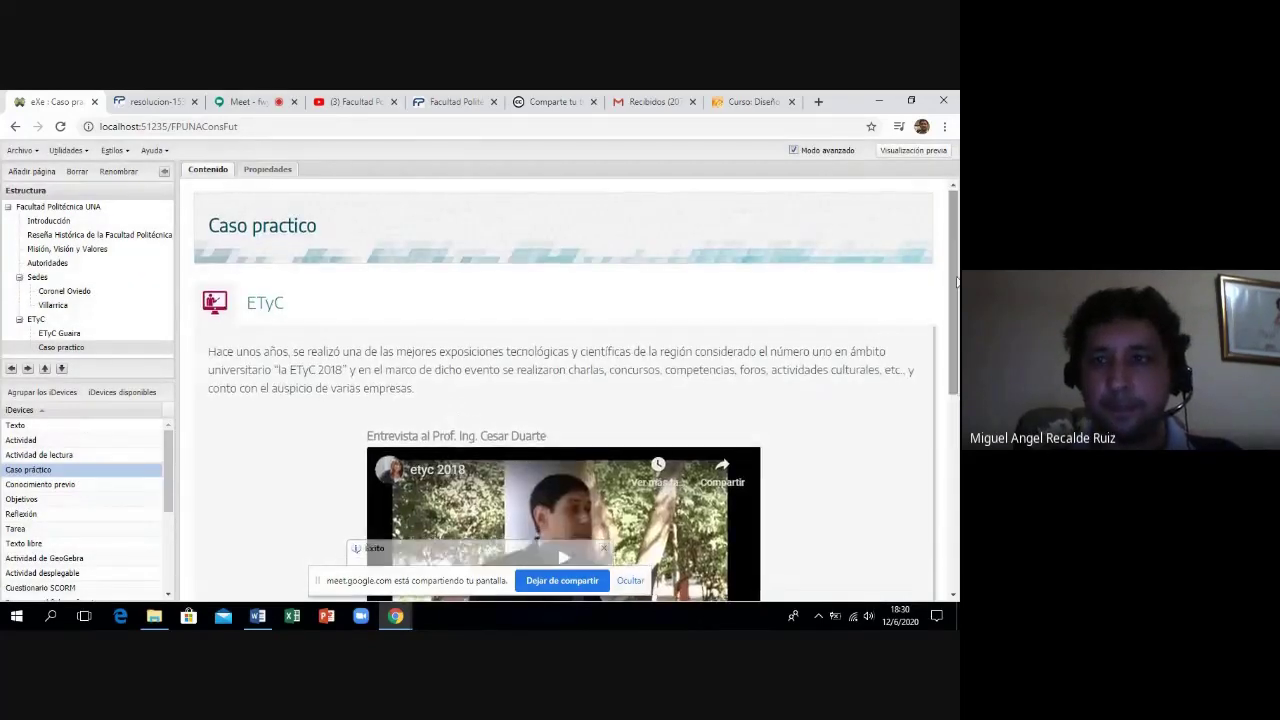
{"action": "scroll", "coordinate": [557, 453], "scroll_direction": "down", "scroll_amount": 5}
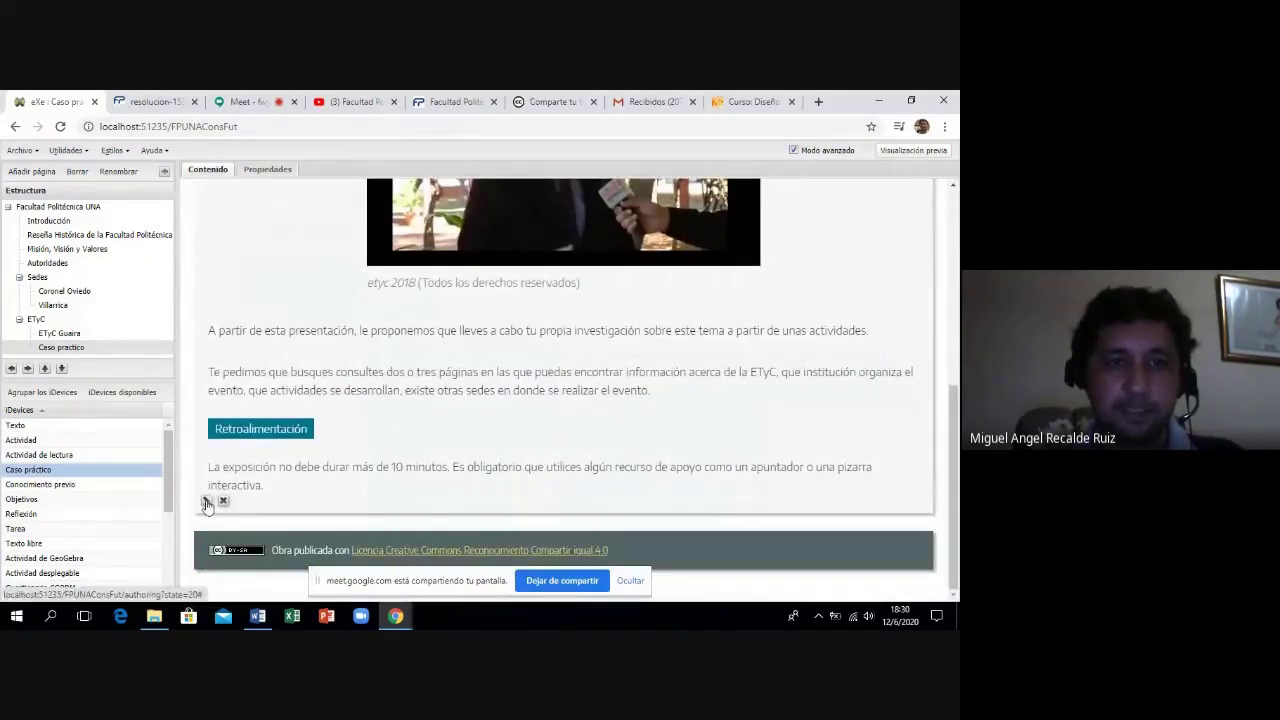
{"action": "left_click", "coordinate": [207, 503]}
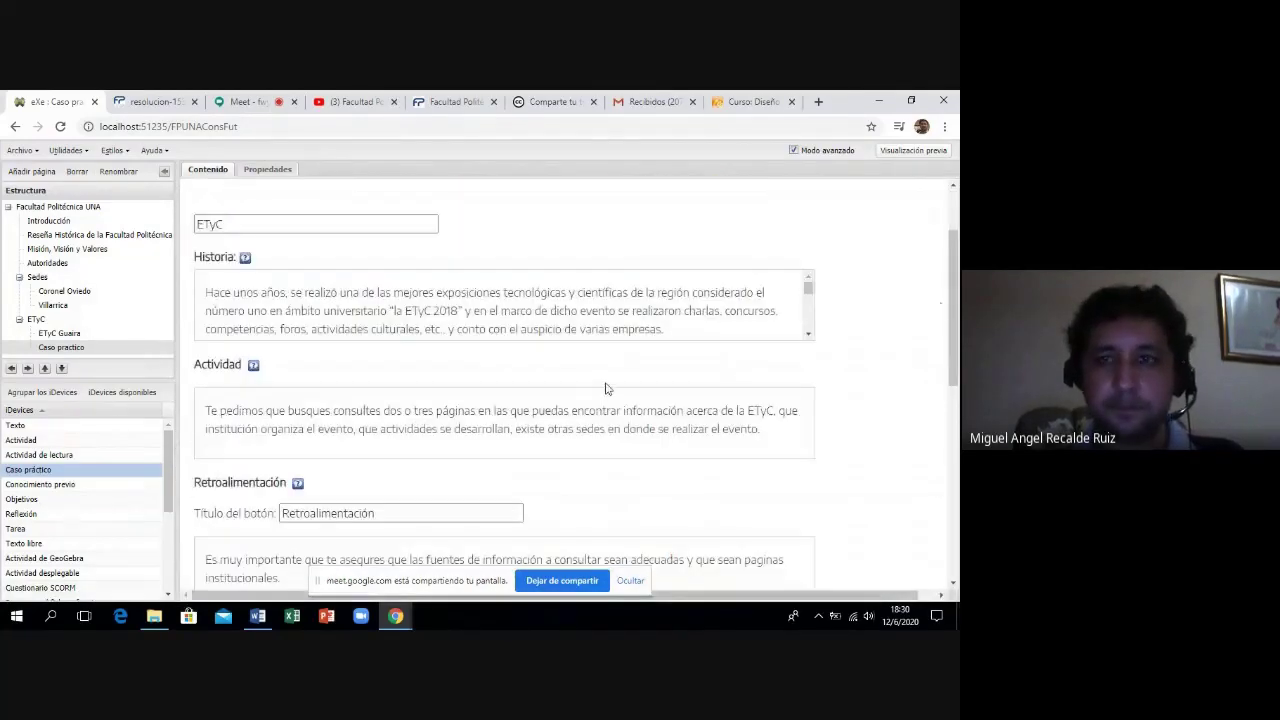
Paste "Retroalimentación." as the feedback button title of the second activity.
{"action": "left_click_drag", "start_coordinate": [952, 312], "coordinate": [953, 460]}
{"action": "left_click", "coordinate": [360, 403]}
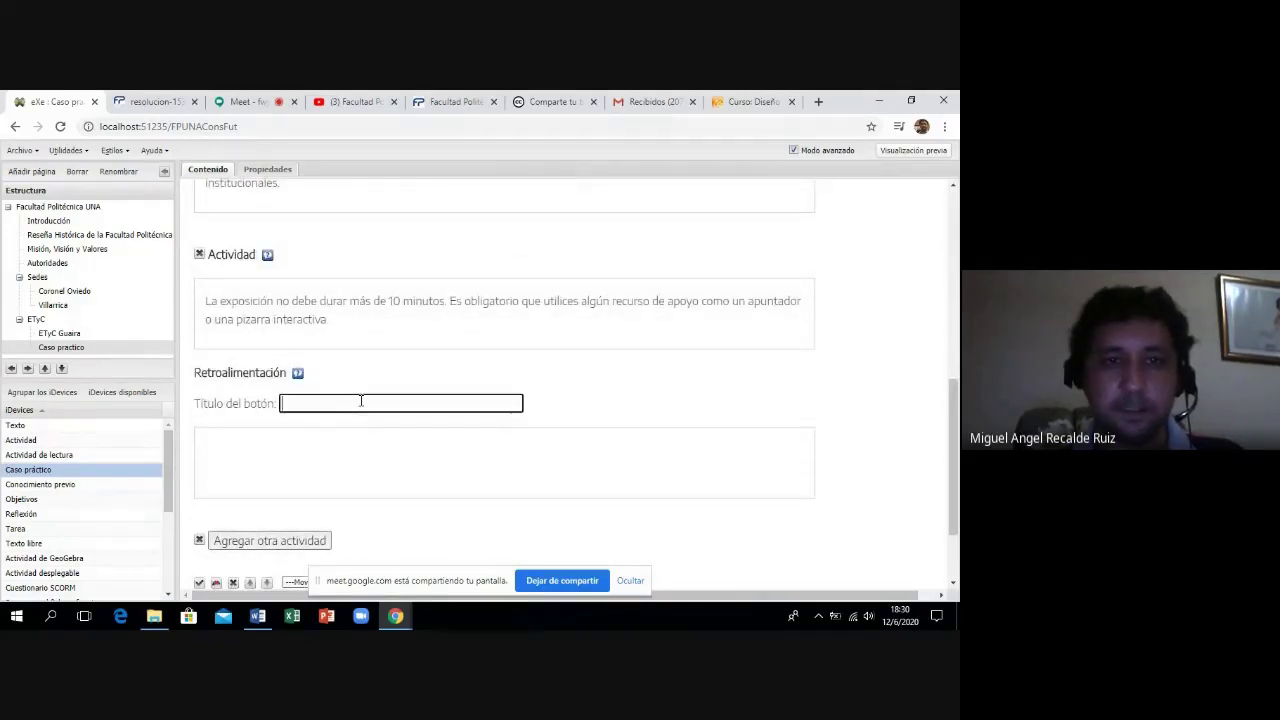
{"action": "key", "text": "ctrl+v"}
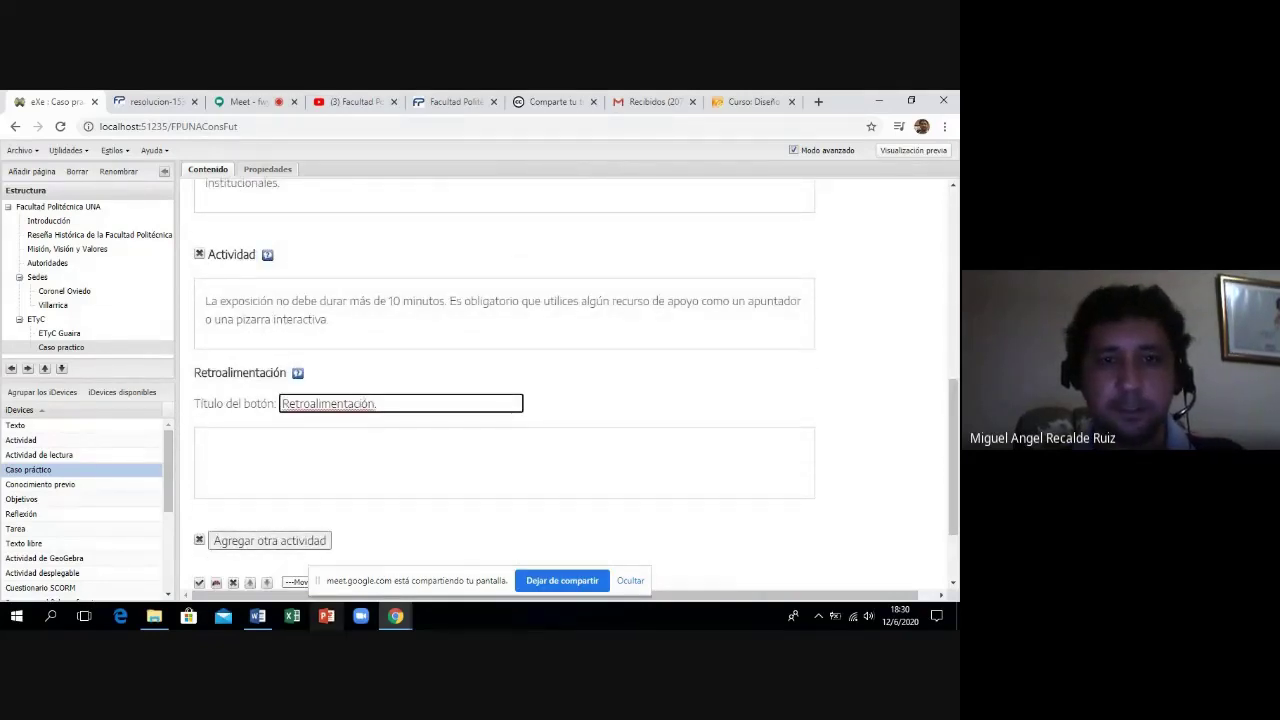
Copy Word's paragraph starting "La exposición no debe durar más de 10 minutos" into the second activity's feedback text.
{"action": "left_click", "coordinate": [257, 617]}
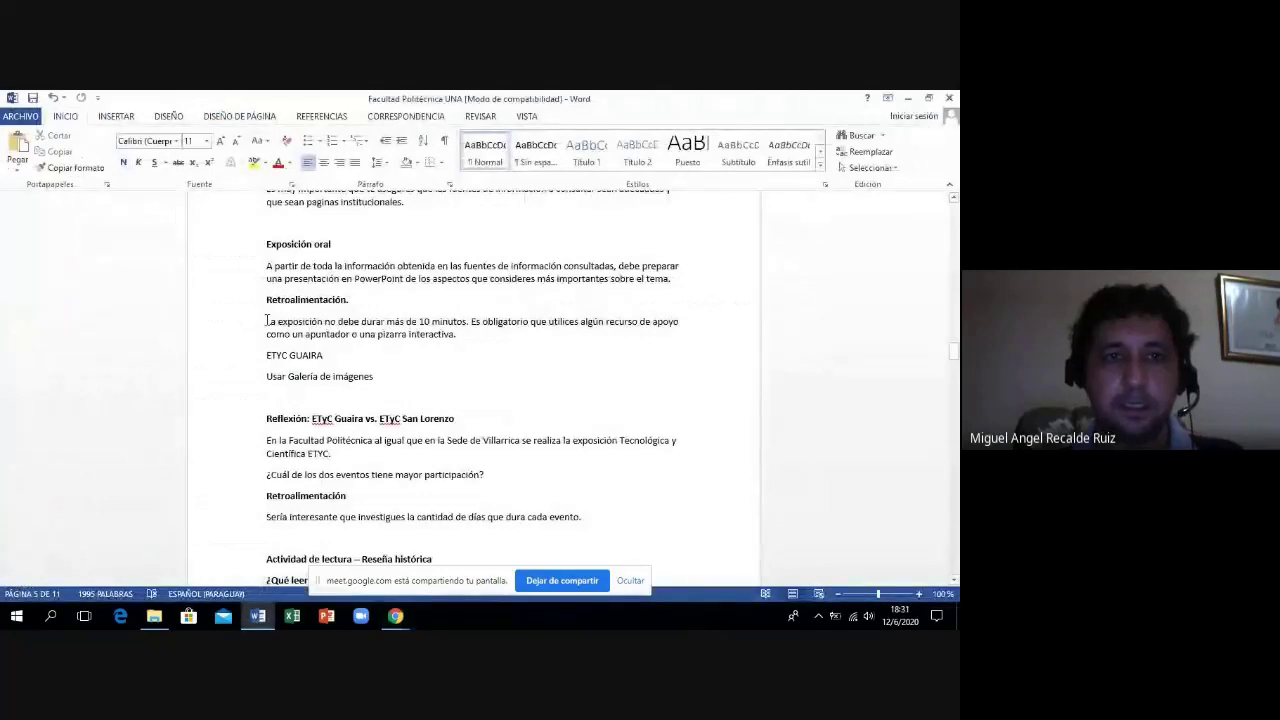
{"action": "left_click_drag", "start_coordinate": [266, 321], "coordinate": [468, 340]}
{"action": "key", "text": "ctrl+c"}
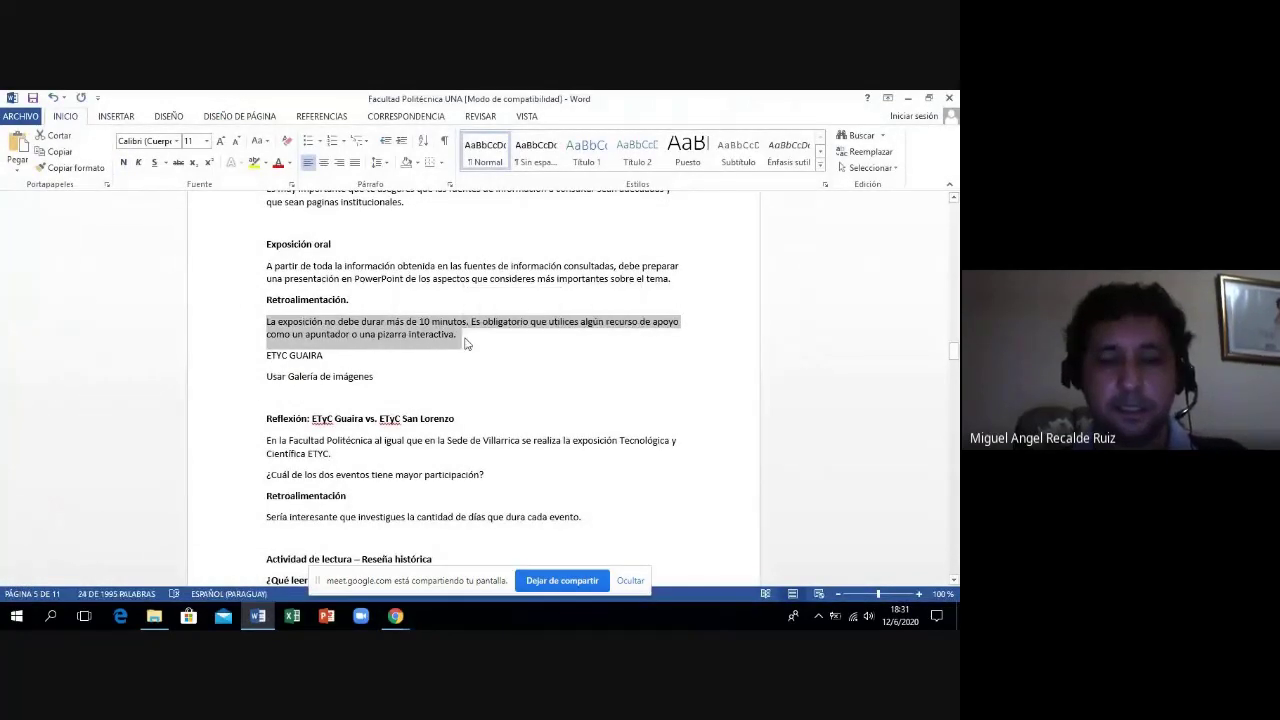
{"action": "left_click", "coordinate": [395, 617]}
{"action": "left_click", "coordinate": [312, 543]}
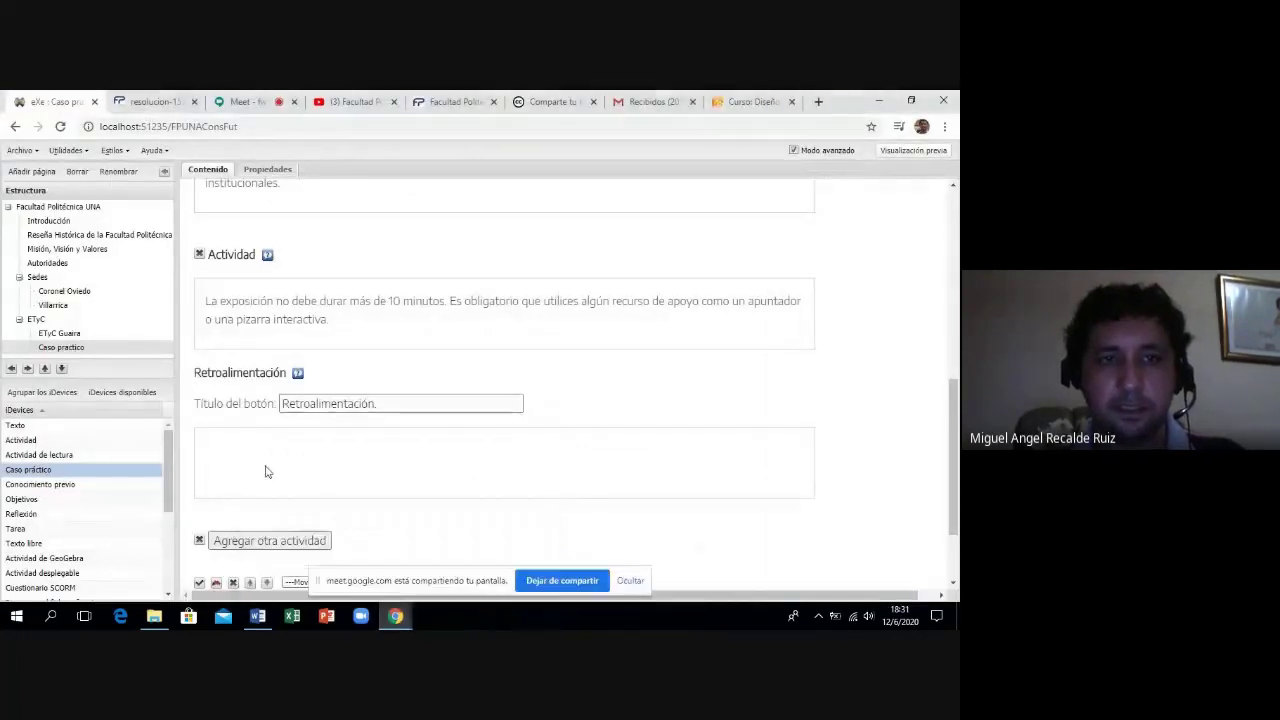
{"action": "left_click", "coordinate": [270, 456]}
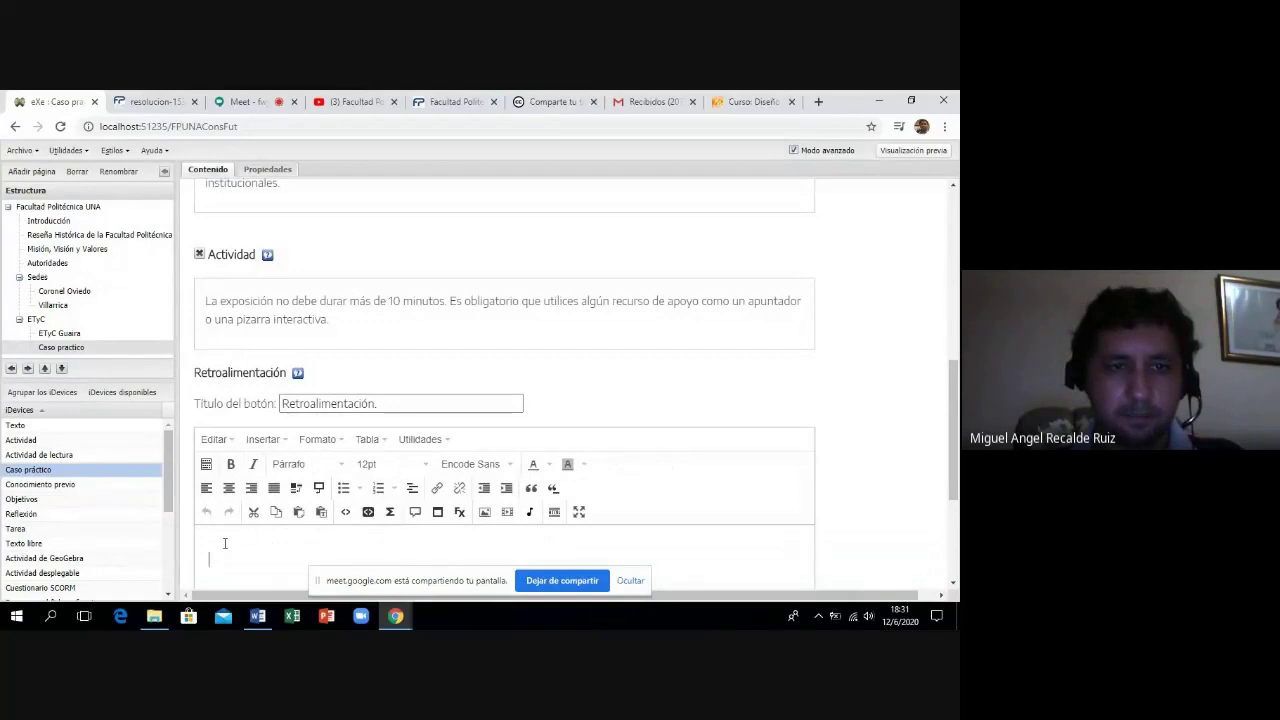
{"action": "key", "text": "ctrl+v"}
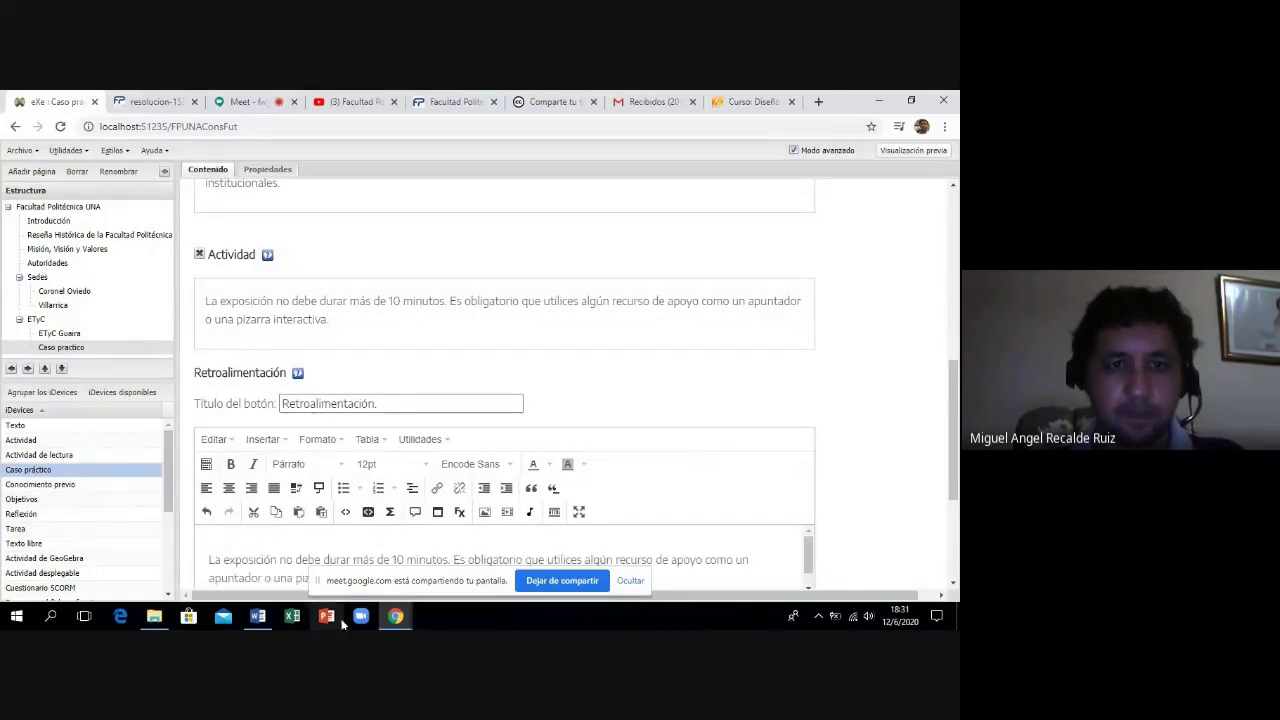
Replace the second activity's text with Word's paragraph starting "A partir de toda la información obtenida" and save the Caso práctico iDevice.
{"action": "left_click", "coordinate": [258, 617]}
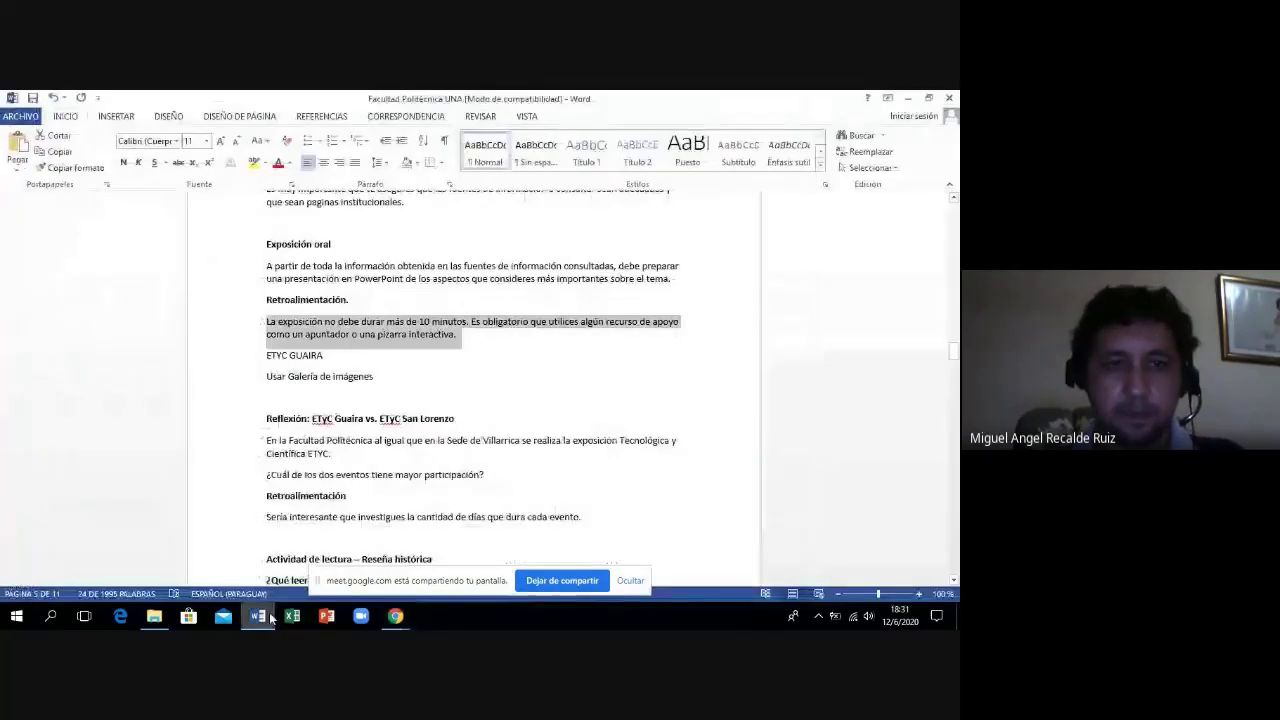
{"action": "left_click", "coordinate": [344, 376]}
{"action": "left_click_drag", "start_coordinate": [270, 265], "coordinate": [696, 283]}
{"action": "key", "text": "ctrl+c"}
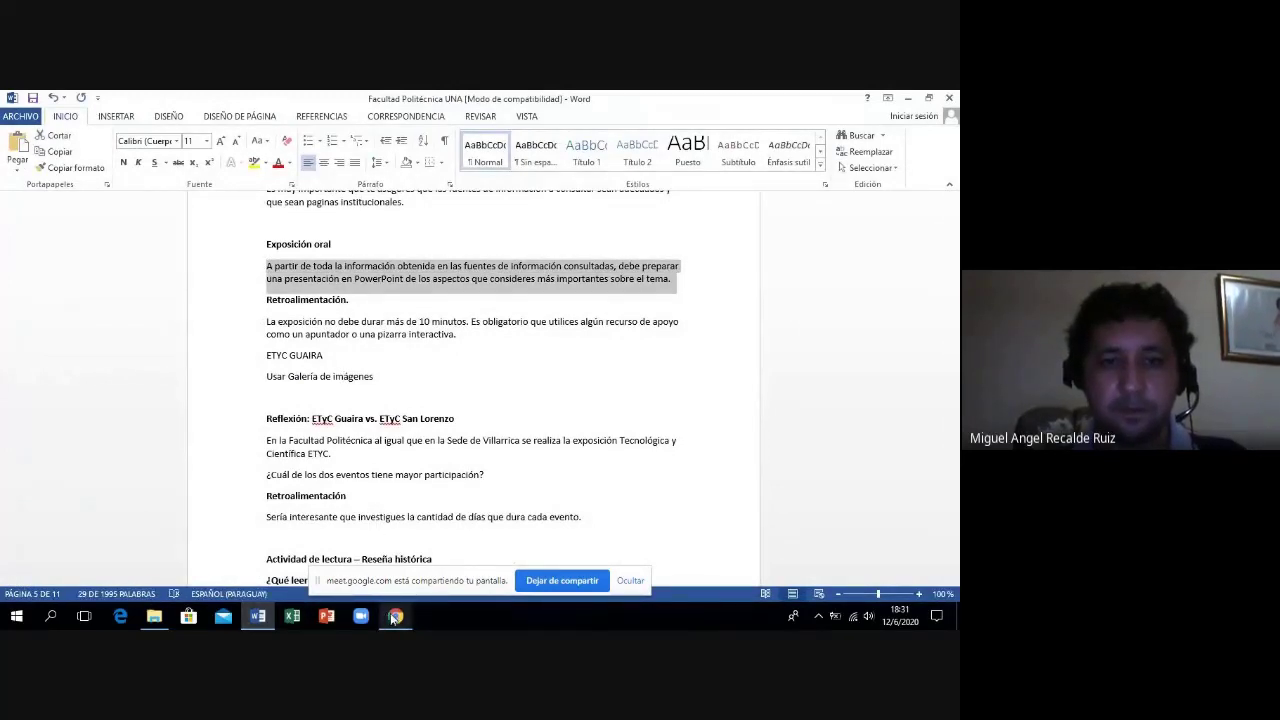
{"action": "mouse_move", "coordinate": [395, 617]}
{"action": "left_click", "coordinate": [329, 563]}
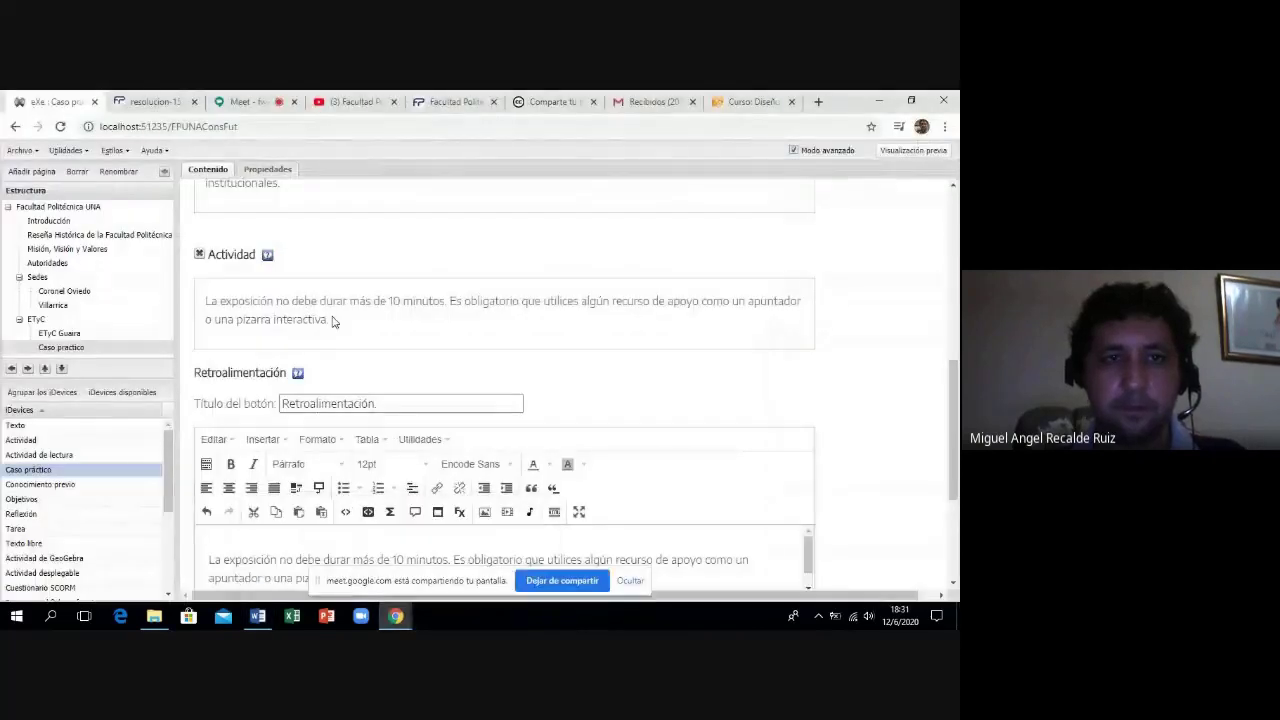
{"action": "left_click", "coordinate": [334, 323]}
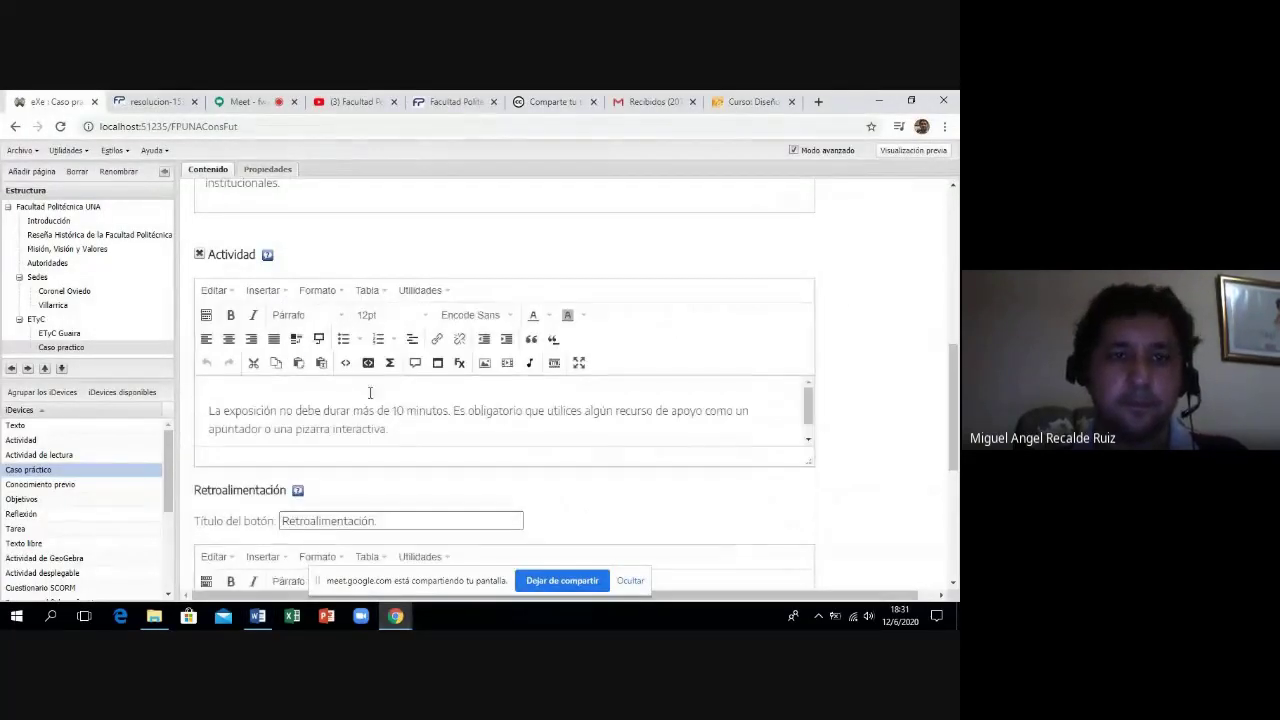
{"action": "left_click_drag", "start_coordinate": [393, 427], "coordinate": [205, 408]}
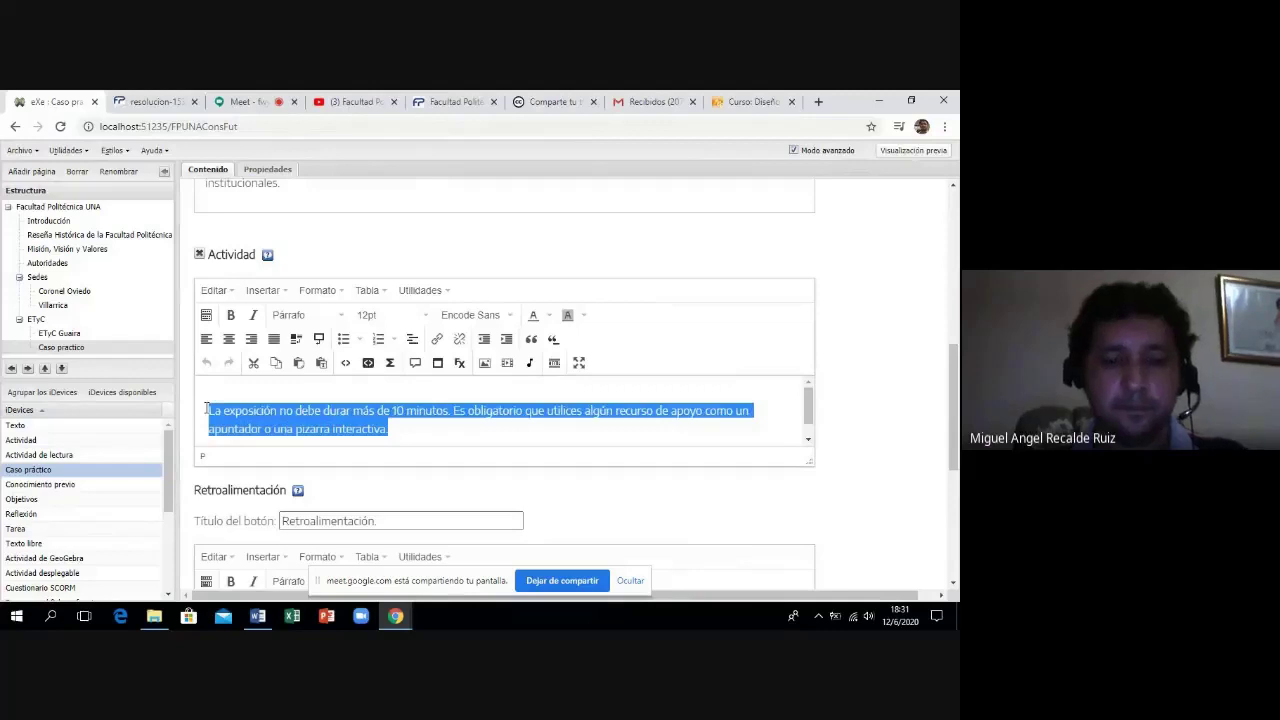
{"action": "key", "text": "ctrl+v"}
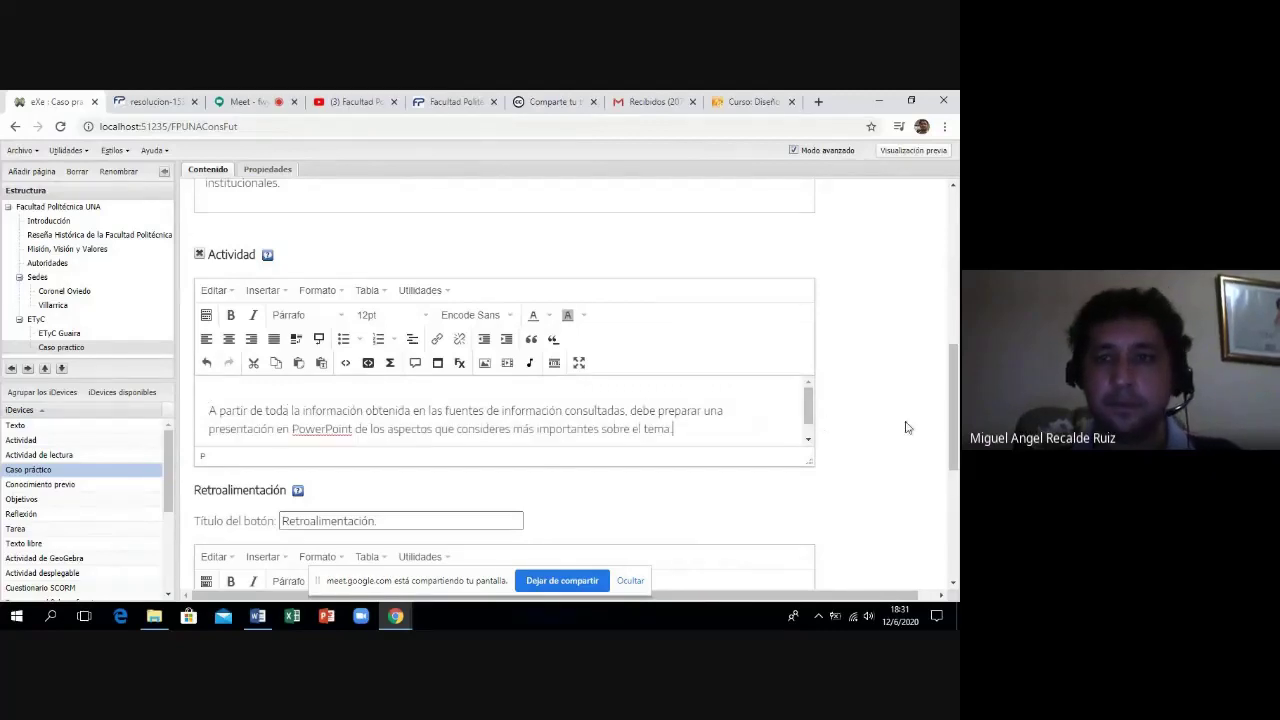
{"action": "left_click_drag", "start_coordinate": [951, 414], "coordinate": [948, 525]}
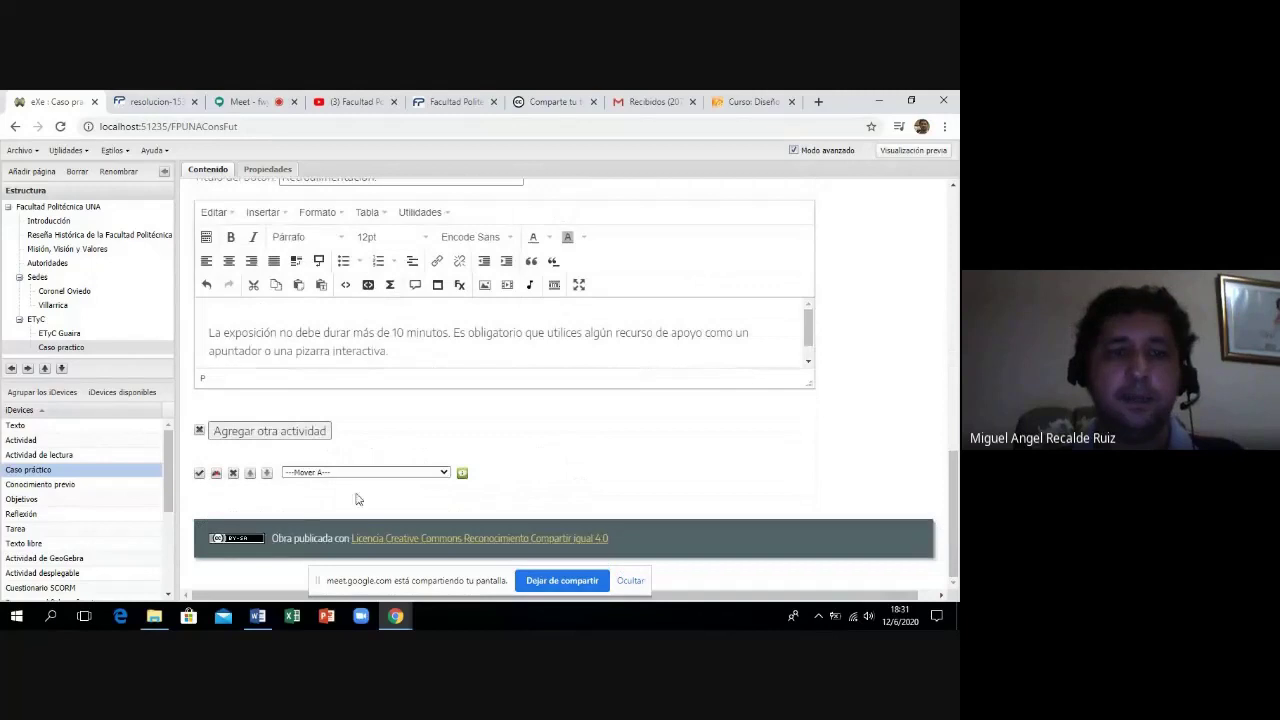
{"action": "left_click", "coordinate": [199, 474]}
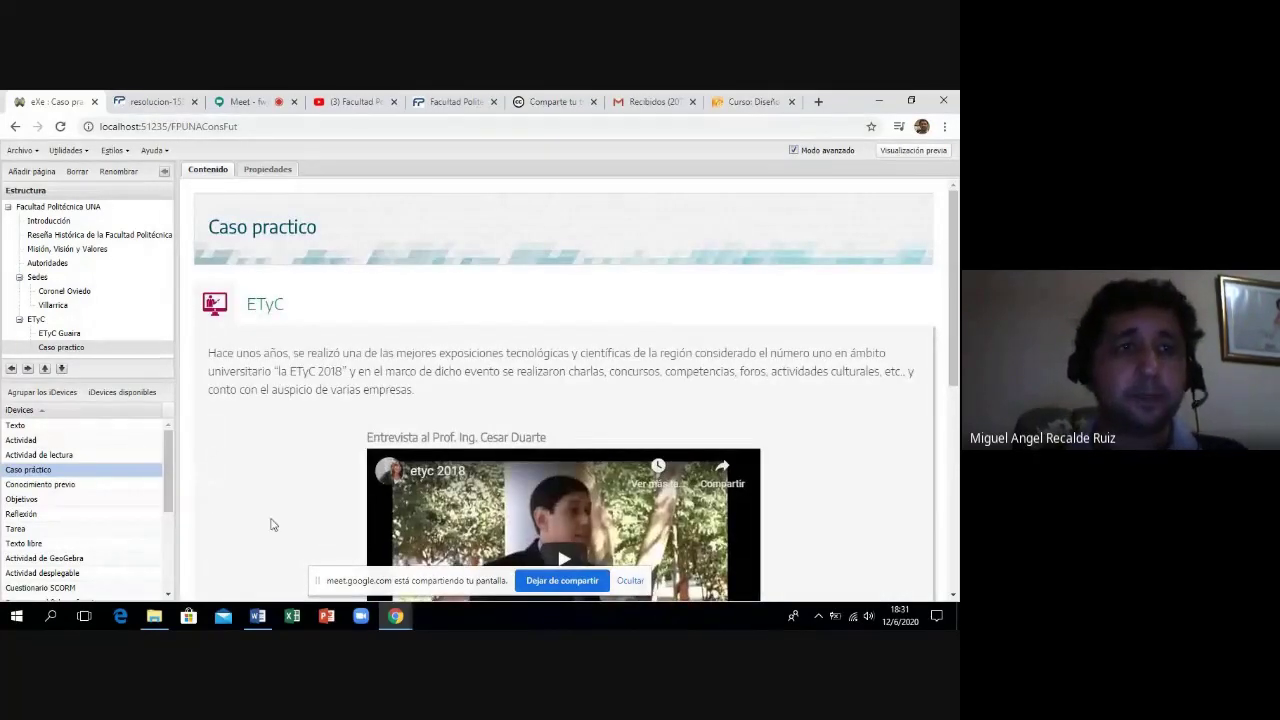
Check the Word document for the content after Exposición oral, and add a new page under ETyC in eXe.
{"action": "left_click", "coordinate": [260, 617]}
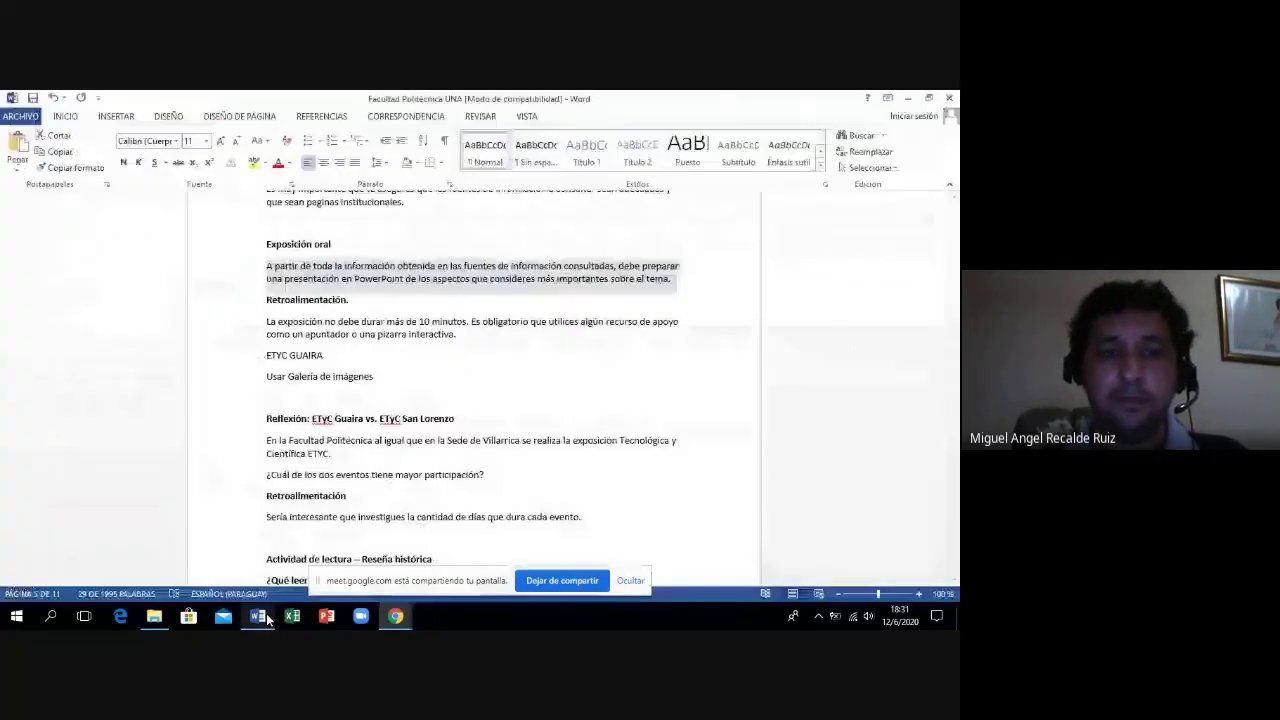
{"action": "left_click", "coordinate": [414, 388]}
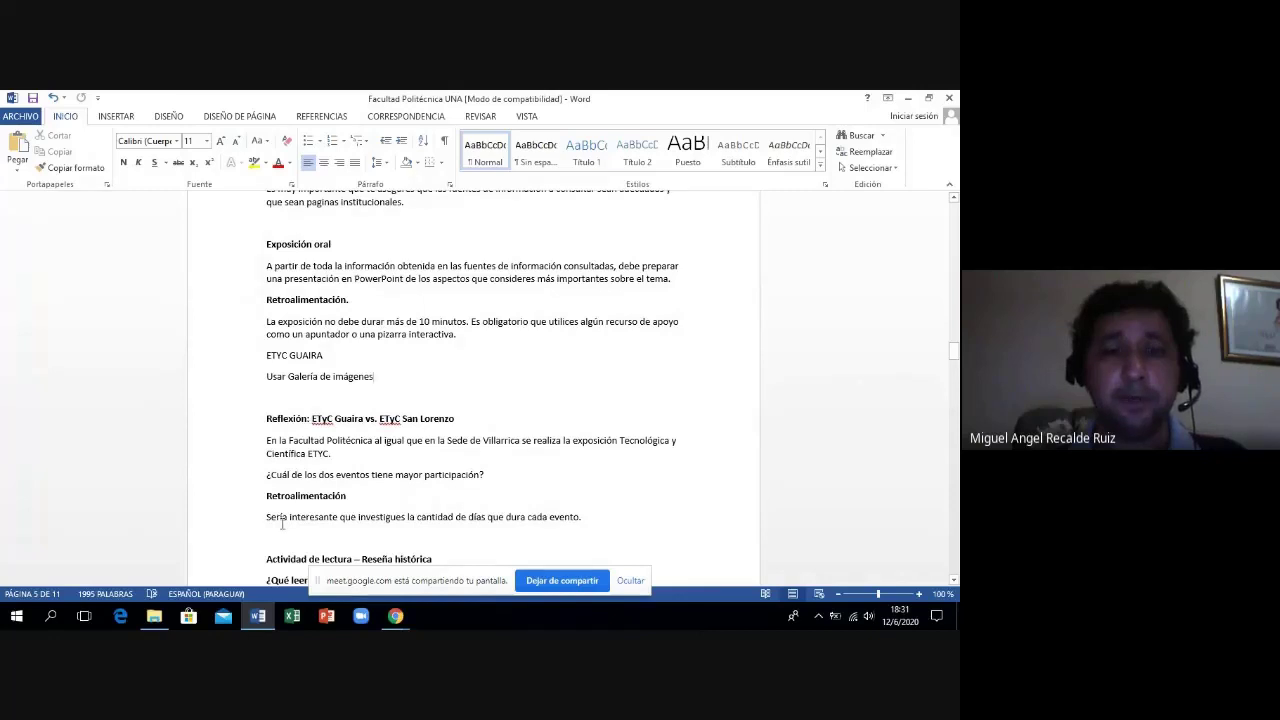
{"action": "mouse_move", "coordinate": [395, 617]}
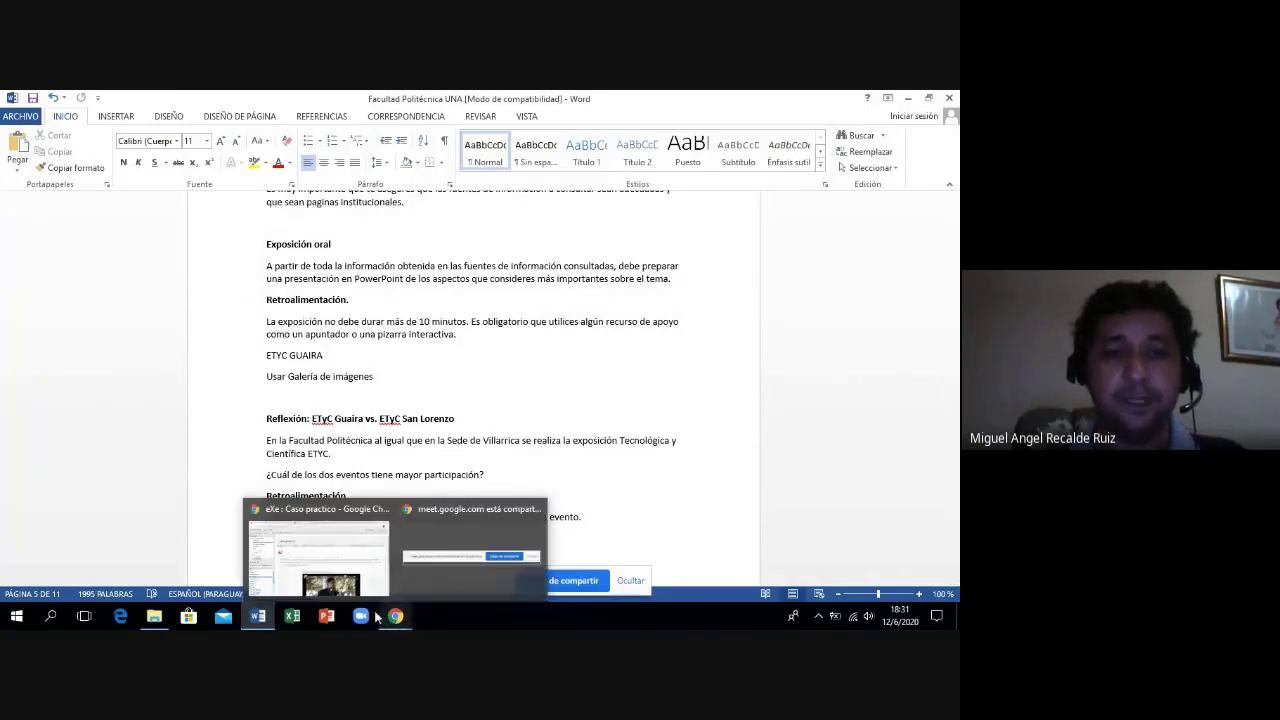
{"action": "left_click", "coordinate": [262, 565]}
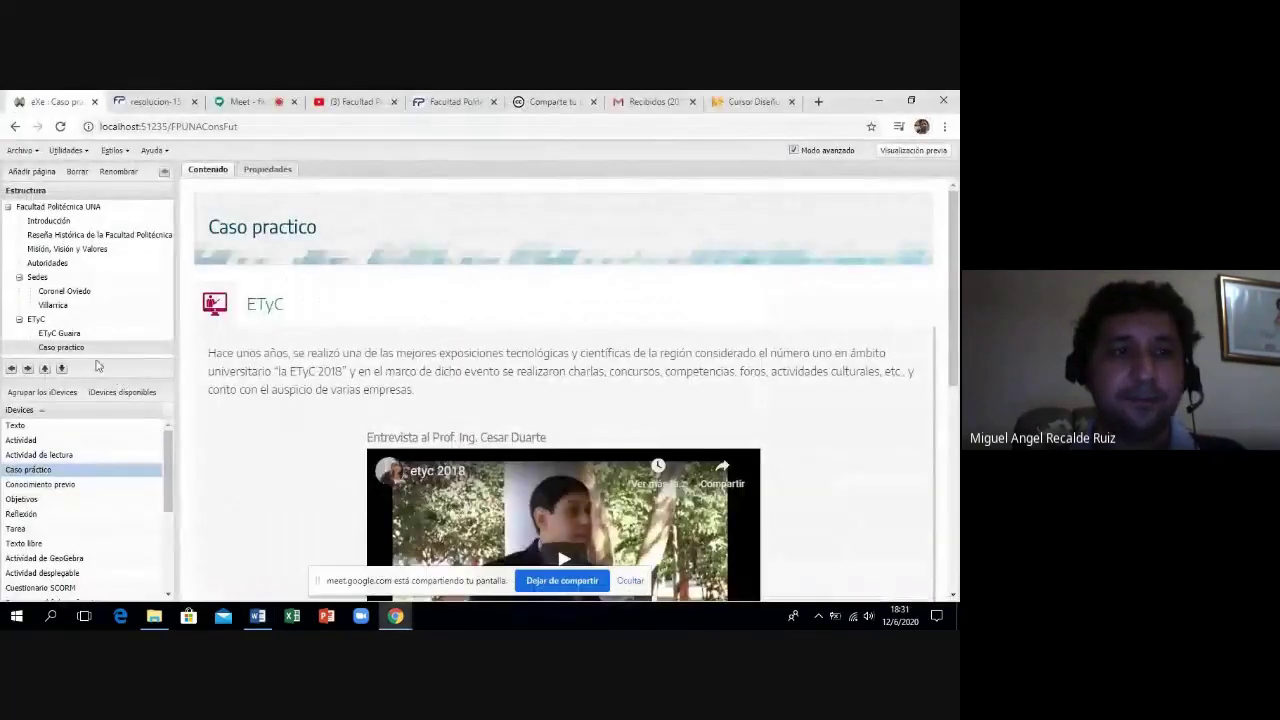
{"action": "left_click", "coordinate": [38, 319]}
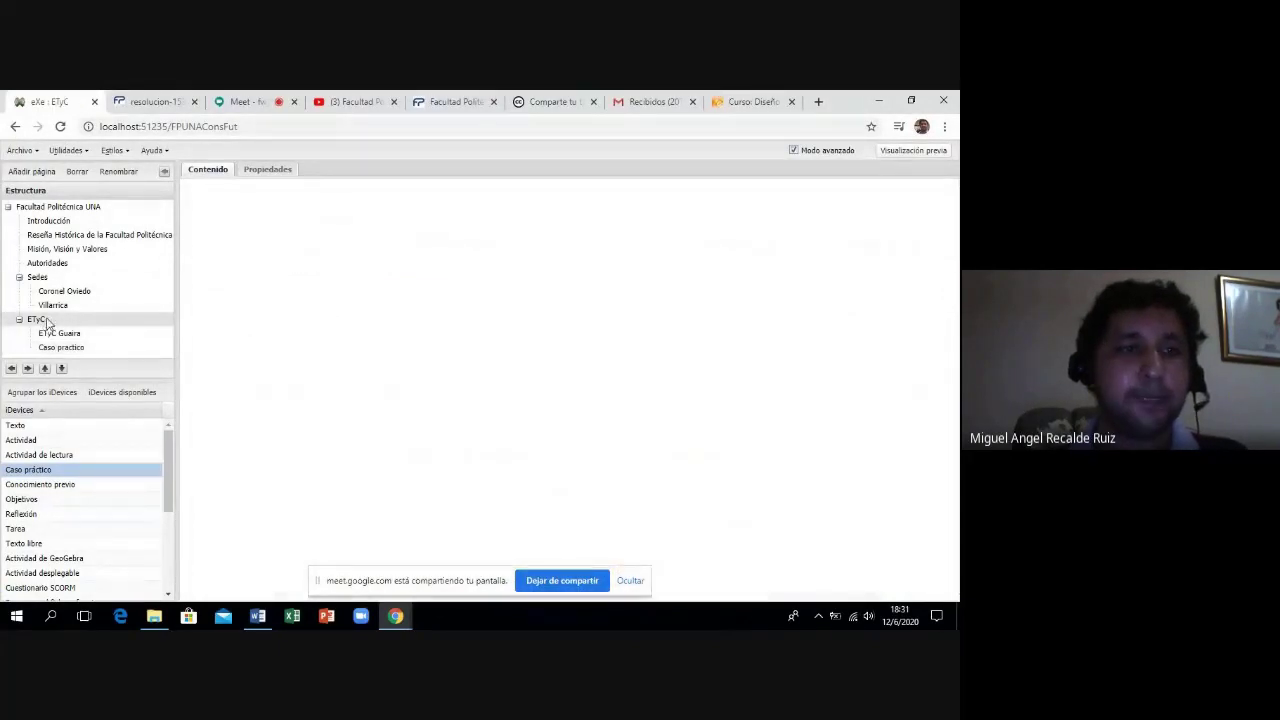
{"action": "left_click", "coordinate": [41, 174]}
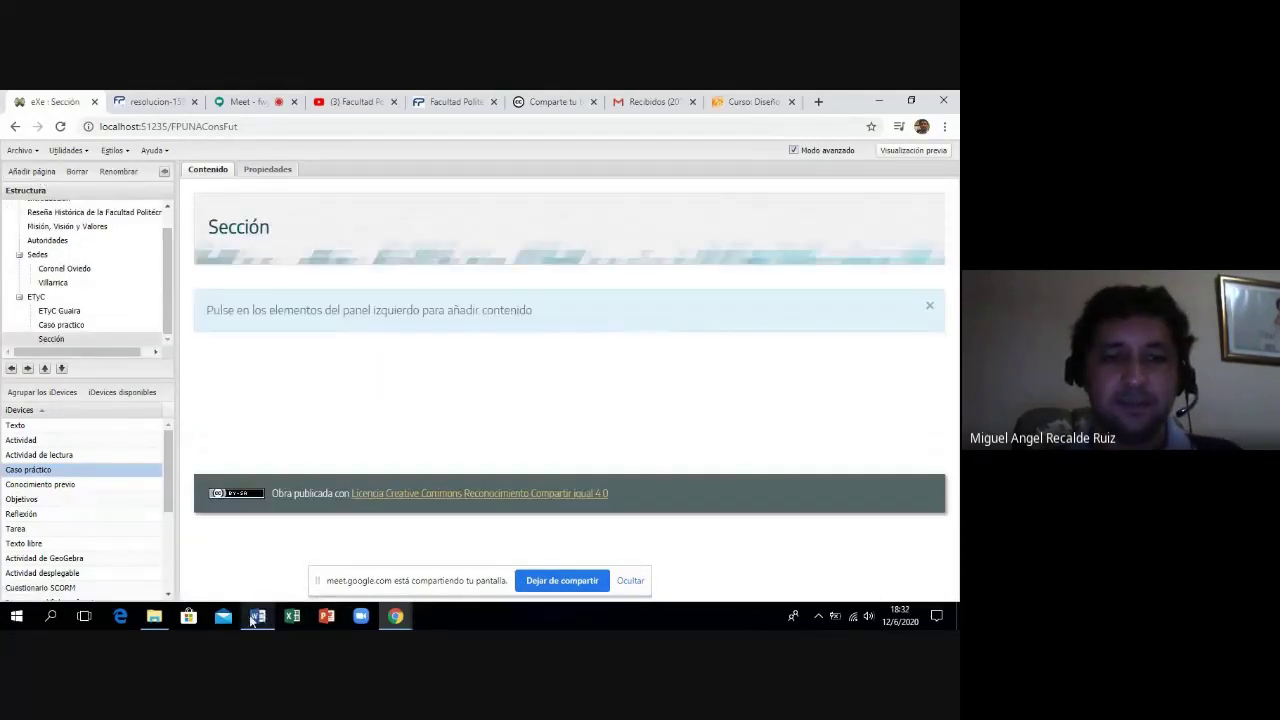
Copy the title "ETyC Guaira vs. ETyC San Lorenzo" from the Reflexión heading in the Word document.
{"action": "left_click", "coordinate": [259, 620]}
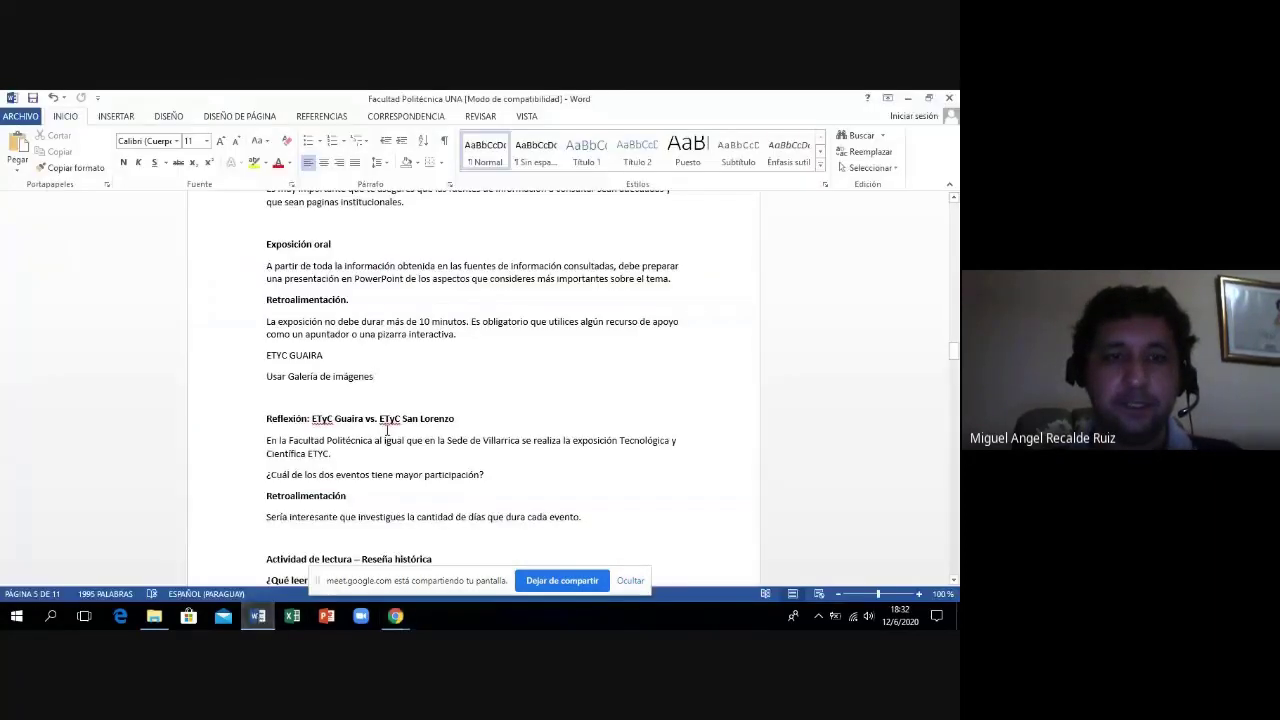
{"action": "left_click_drag", "start_coordinate": [455, 419], "coordinate": [322, 425]}
{"action": "key", "text": "ctrl+c"}
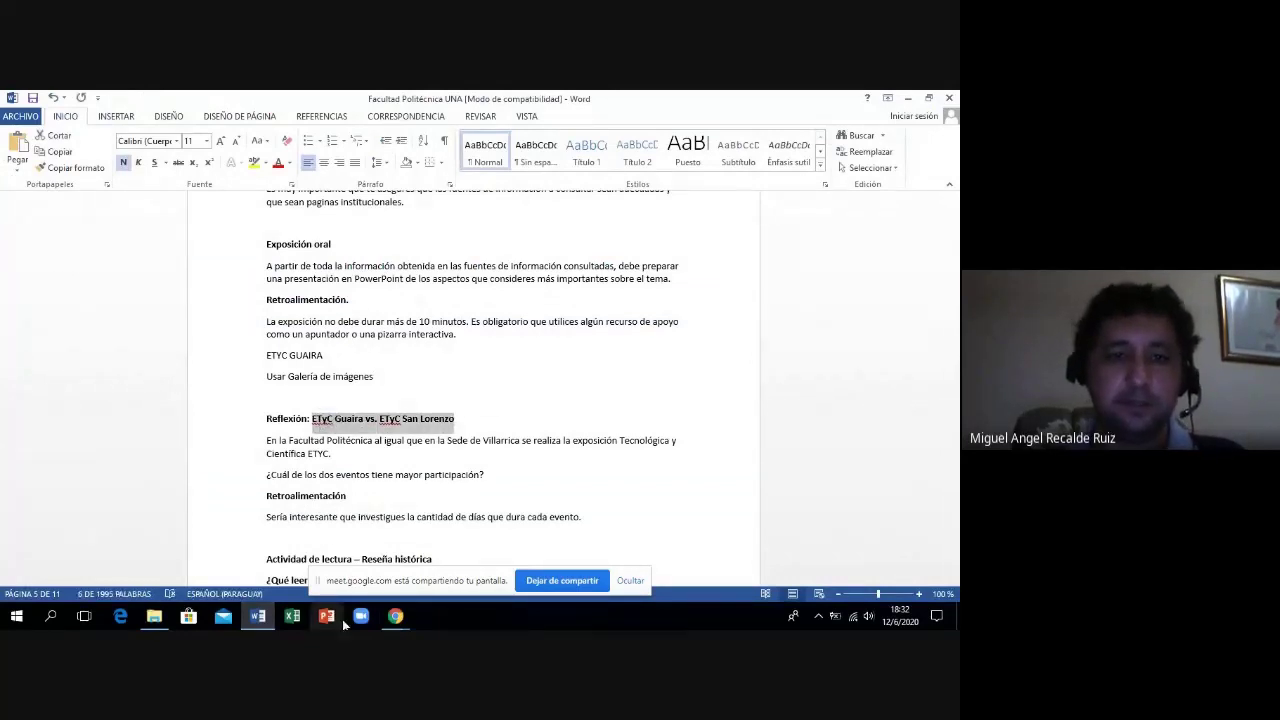
Switch to eXe, rename the new page as "ETyC Guaira vs. ETyC San Lorenzo" and add a Reflexión iDevice to it.
{"action": "mouse_move", "coordinate": [395, 616]}
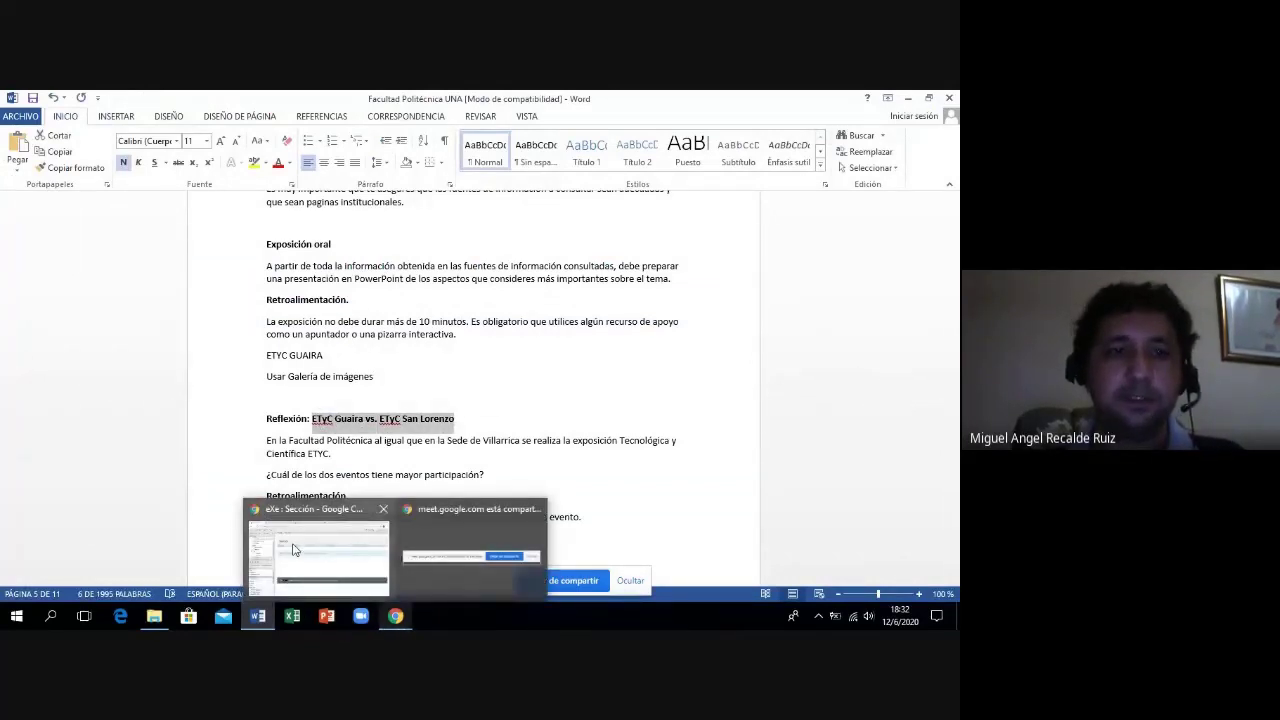
{"action": "left_click", "coordinate": [295, 549]}
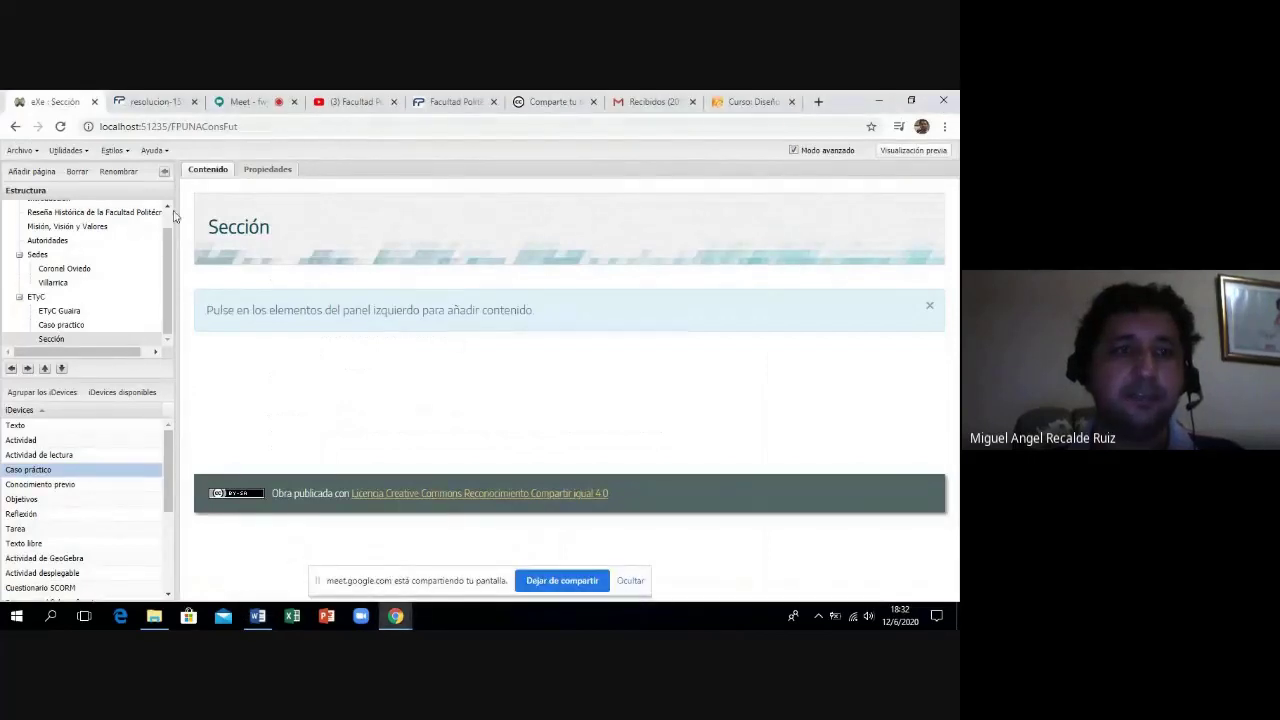
{"action": "left_click", "coordinate": [124, 174]}
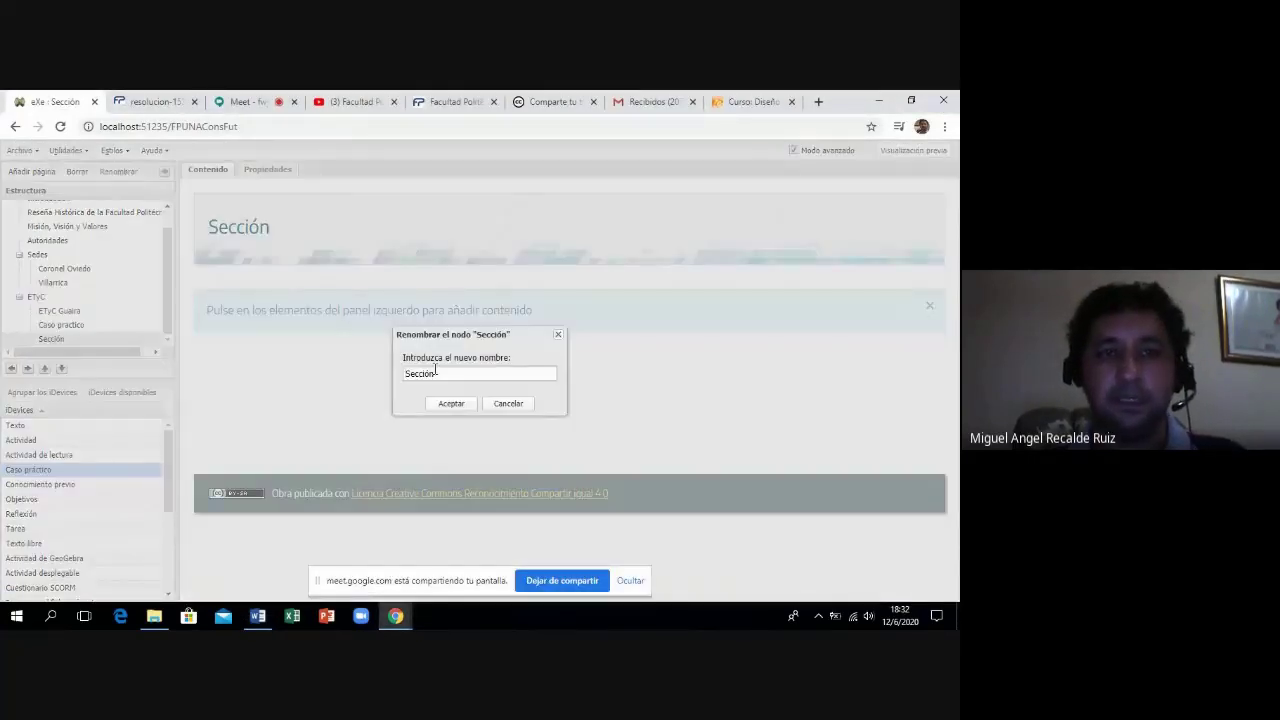
{"action": "left_click_drag", "start_coordinate": [435, 373], "coordinate": [406, 373]}
{"action": "key", "text": "ctrl+v"}
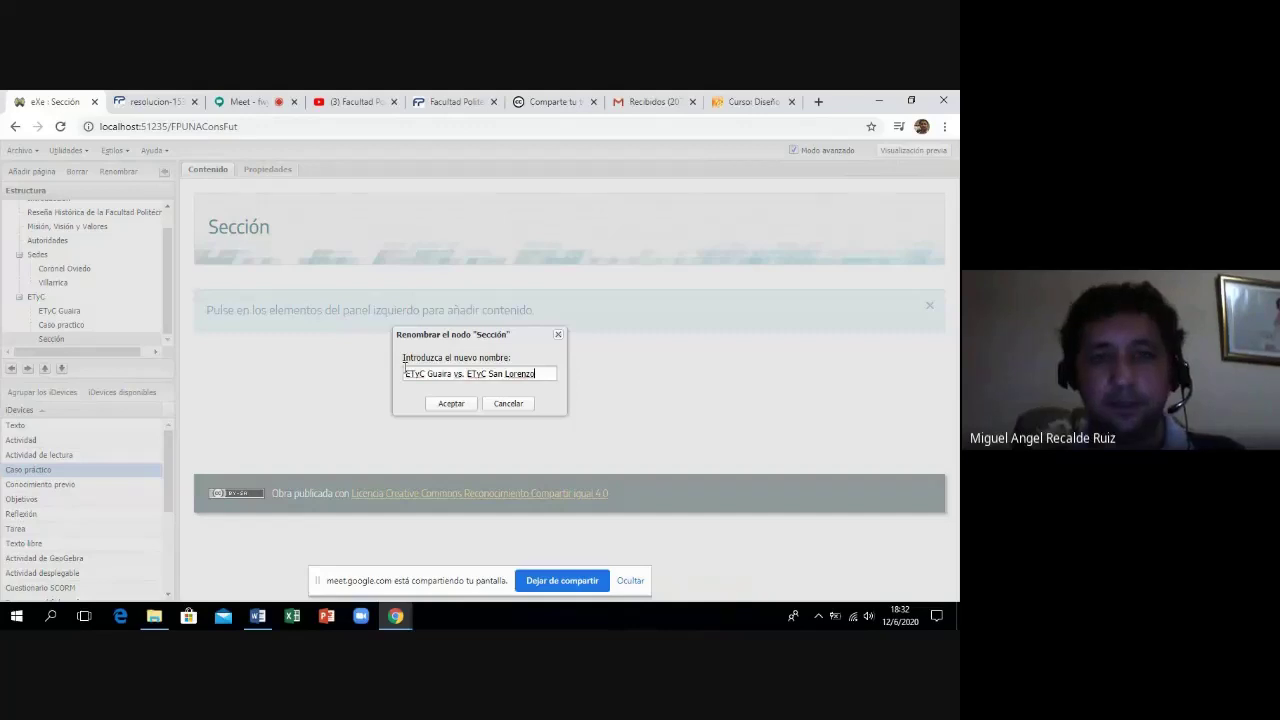
{"action": "left_click", "coordinate": [473, 407]}
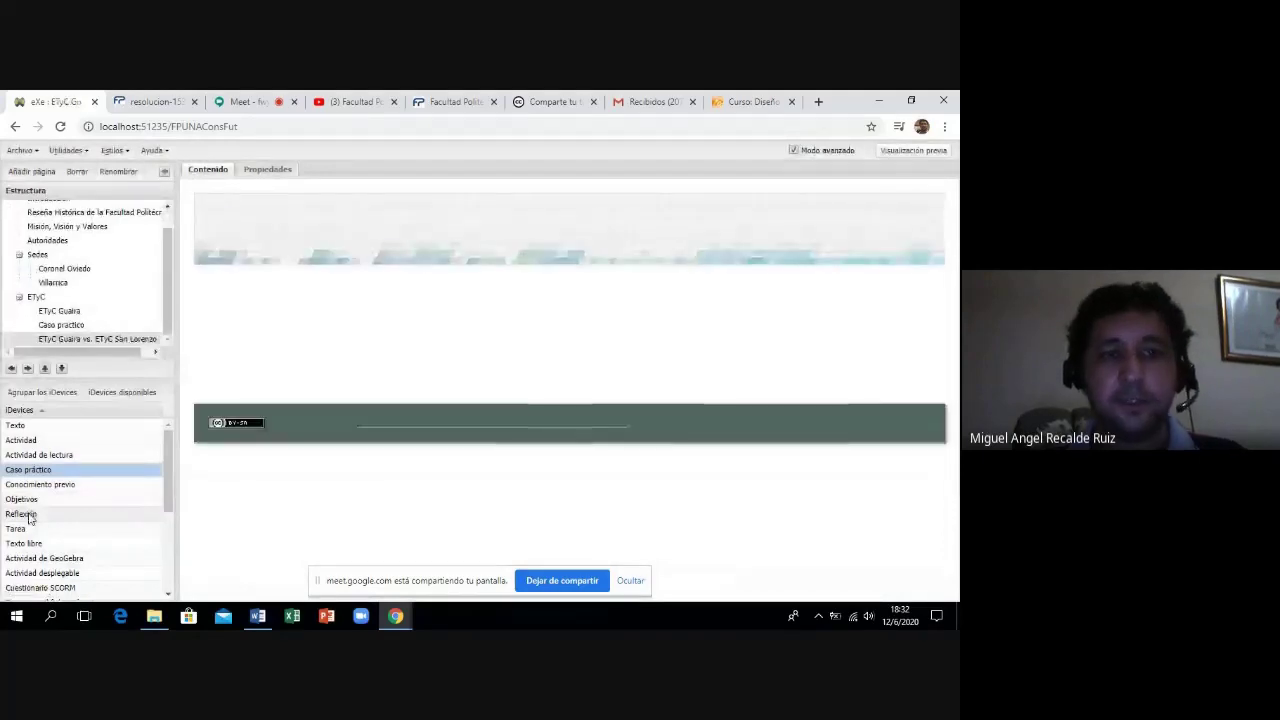
{"action": "left_click", "coordinate": [30, 515]}
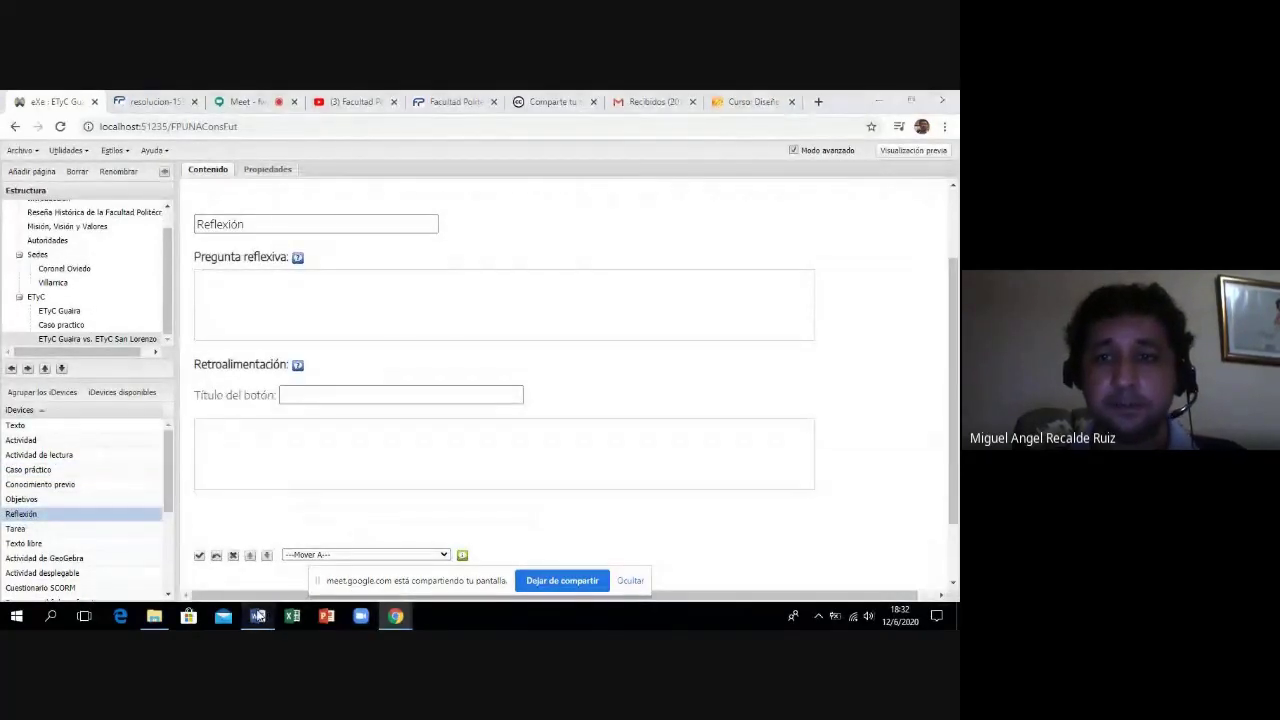
Copy Word's paragraph starting "En la Facultad Politécnica al igual que en la Sede de Villarrica" into the Reflexión iDevice's reflective question in eXe.
{"action": "left_click", "coordinate": [258, 615]}
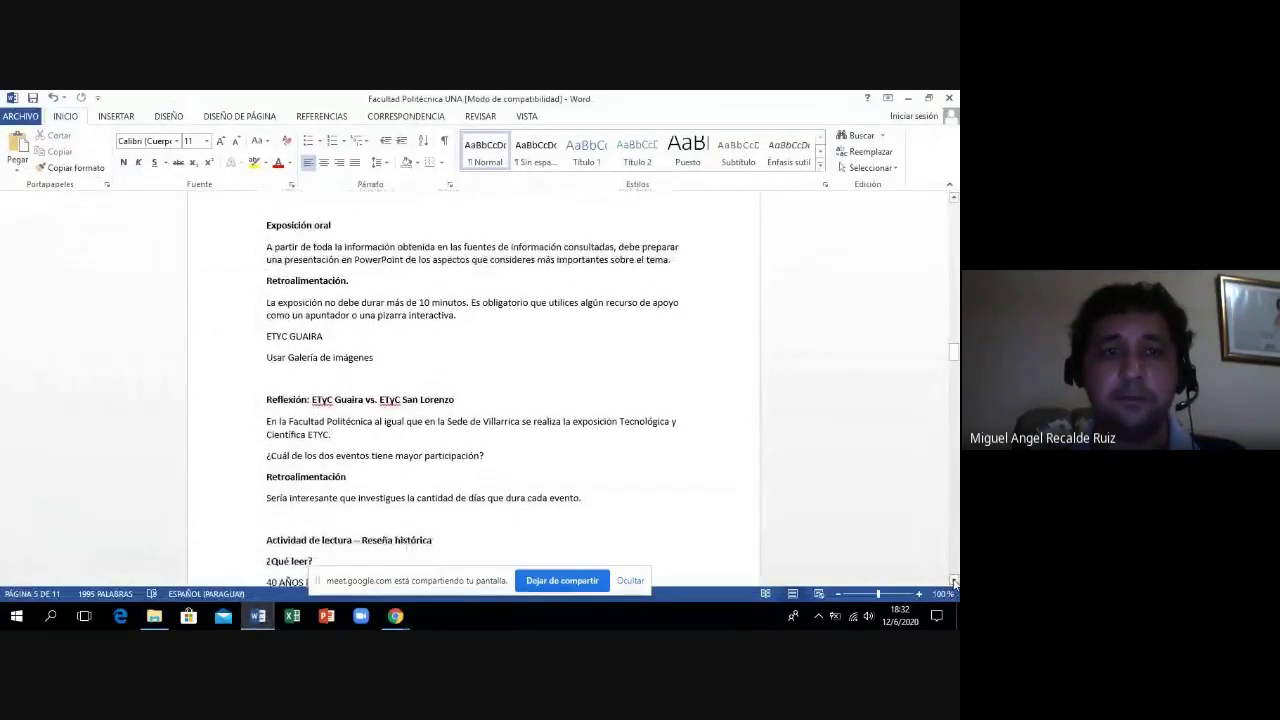
{"action": "scroll", "coordinate": [500, 420], "scroll_direction": "down", "scroll_amount": 3}
{"action": "left_click", "coordinate": [500, 423]}
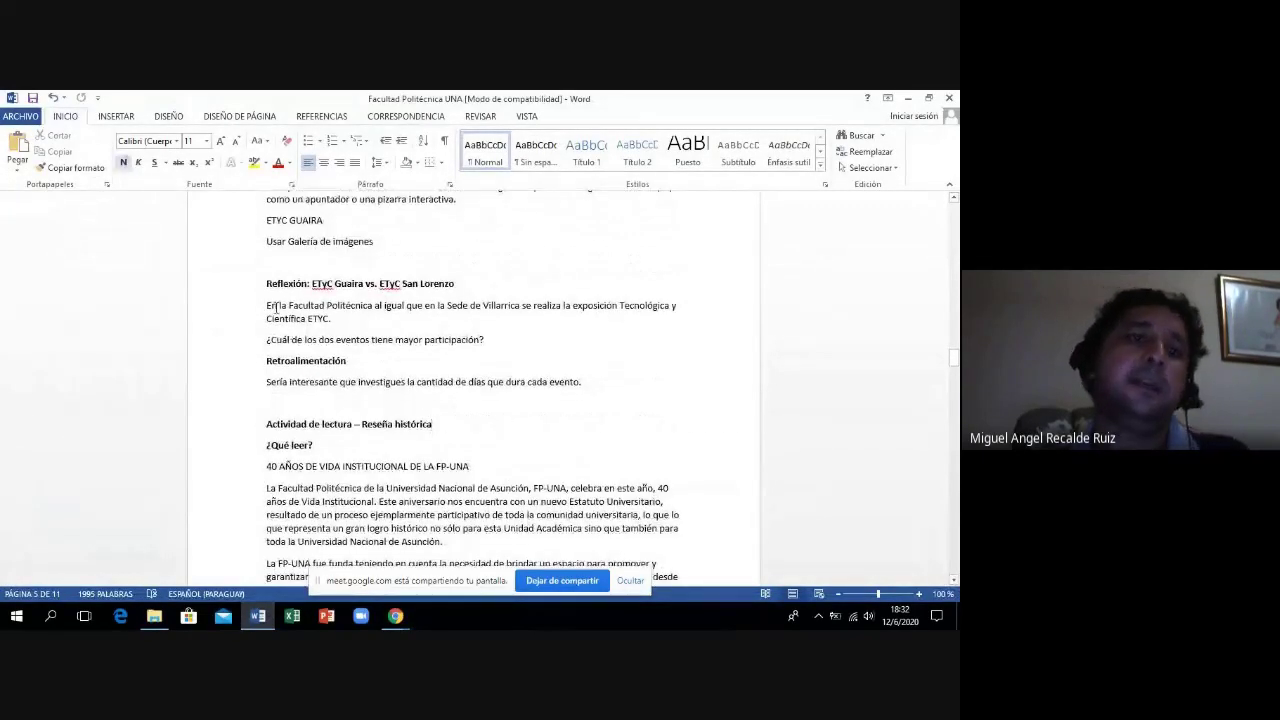
{"action": "left_click_drag", "start_coordinate": [268, 305], "coordinate": [324, 305]}
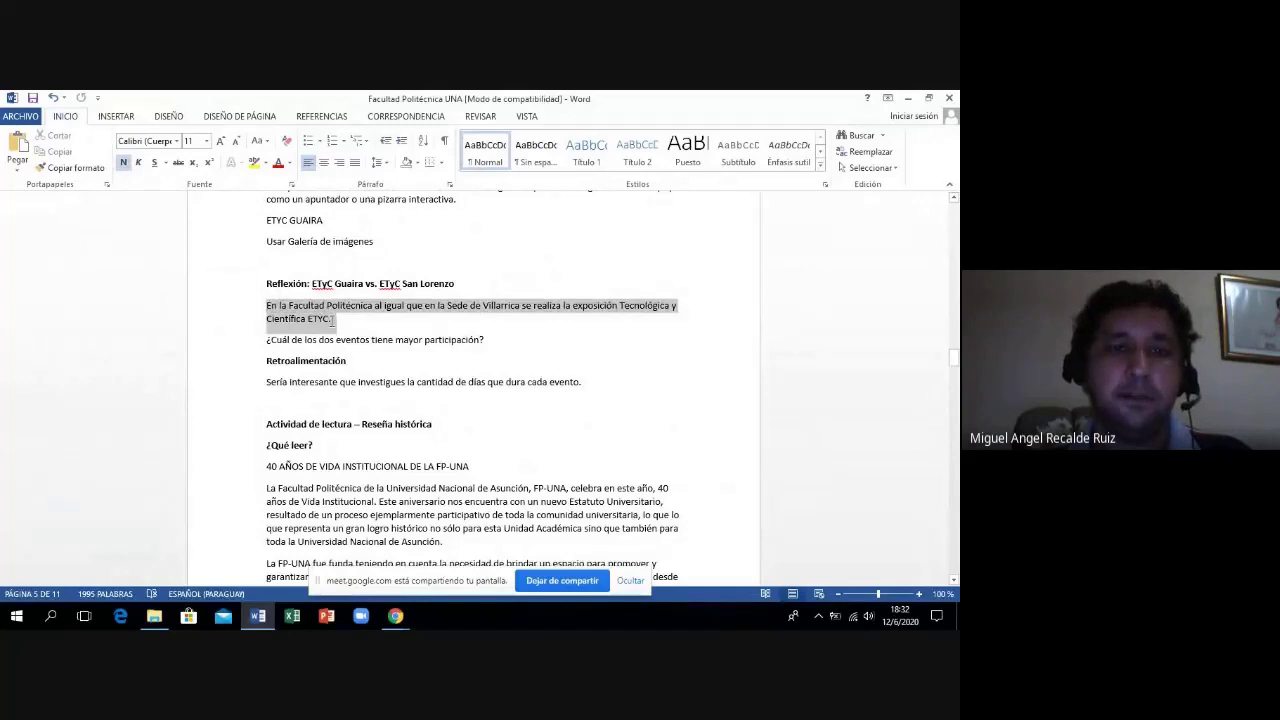
{"action": "left_click_drag", "start_coordinate": [405, 322], "coordinate": [406, 325]}
{"action": "key", "text": "ctrl+c"}
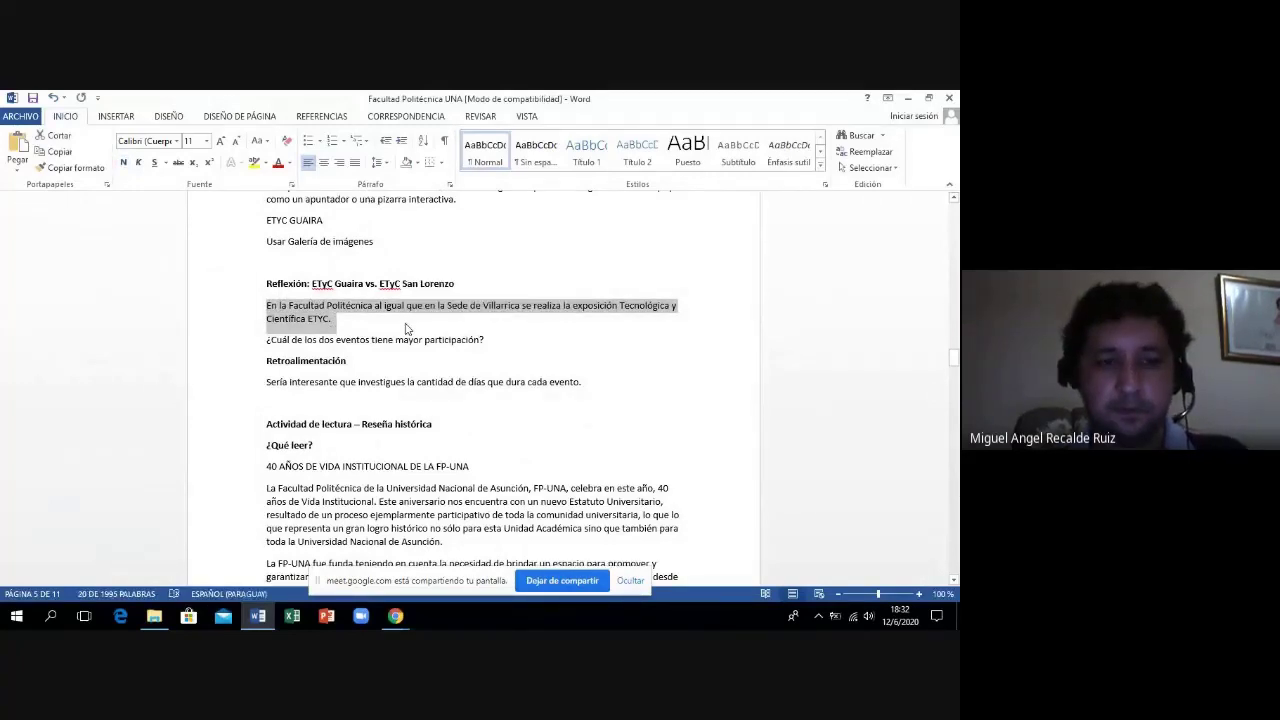
{"action": "left_click", "coordinate": [395, 615]}
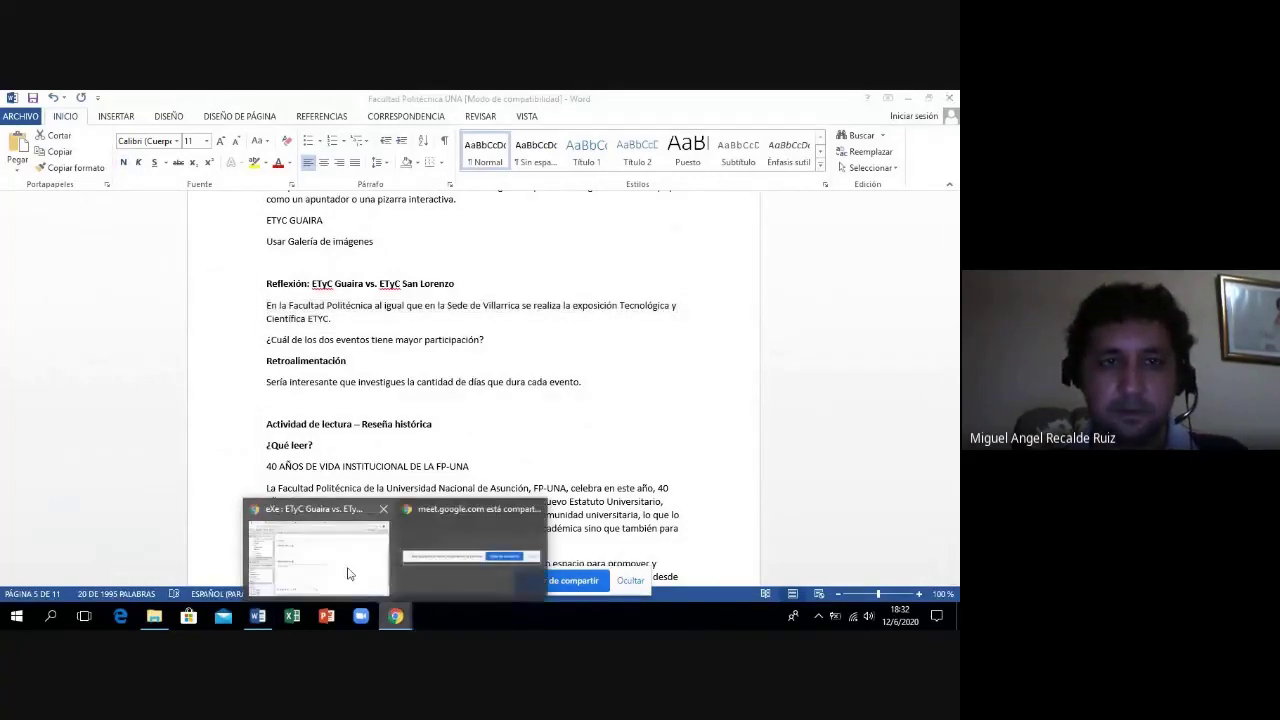
{"action": "left_click", "coordinate": [336, 569]}
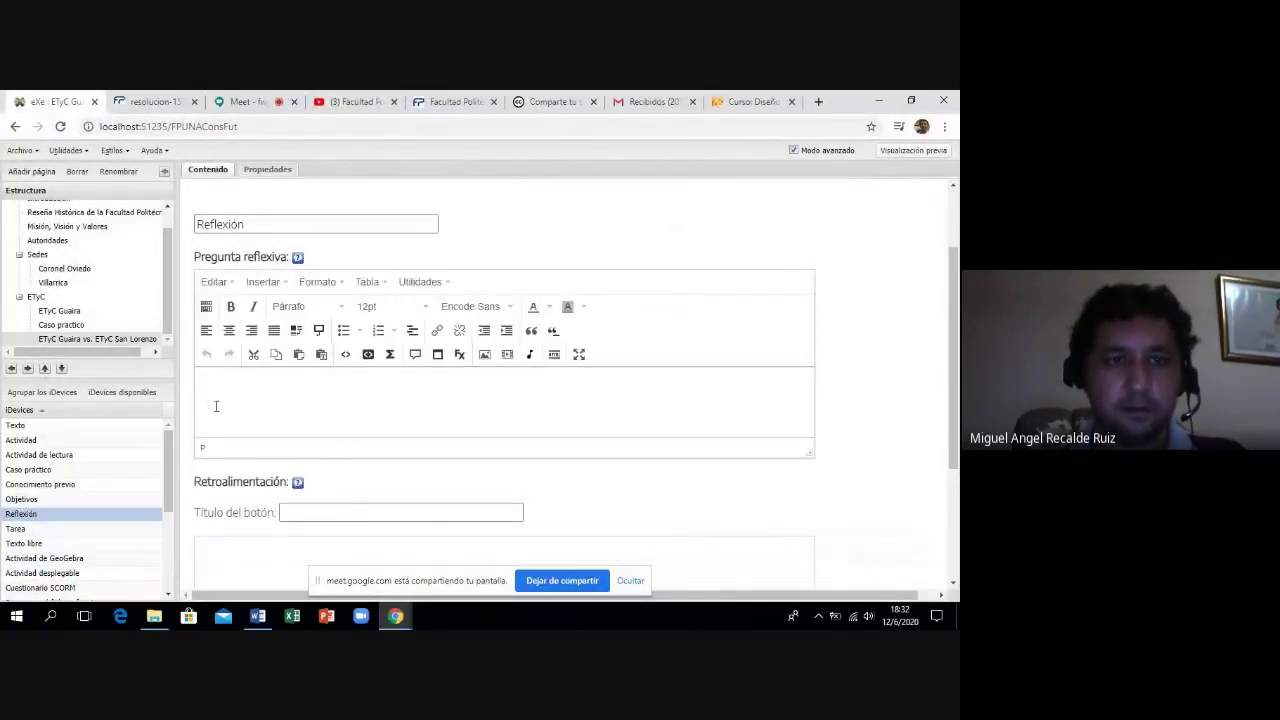
{"action": "key", "text": "ctrl+v"}
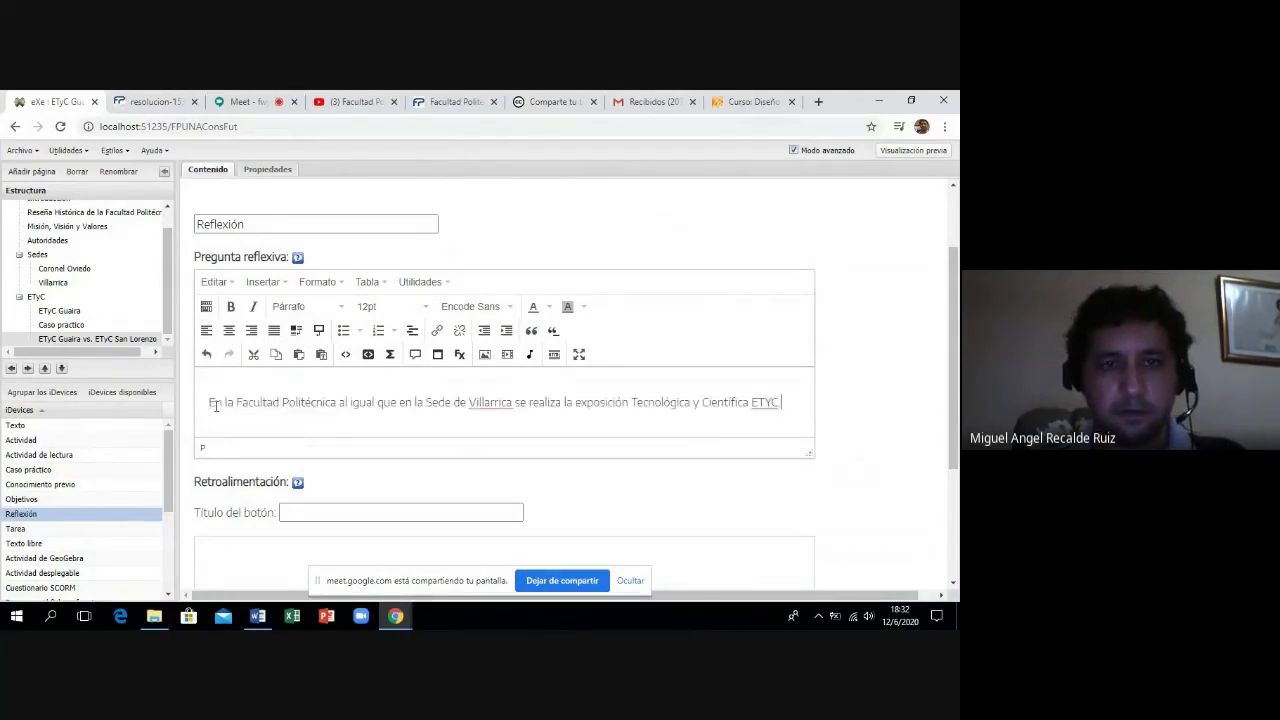
Add Word's question "¿Cuál de los dos eventos tiene mayor participación?" as a second paragraph of the reflective question in eXe.
{"action": "left_click", "coordinate": [262, 616]}
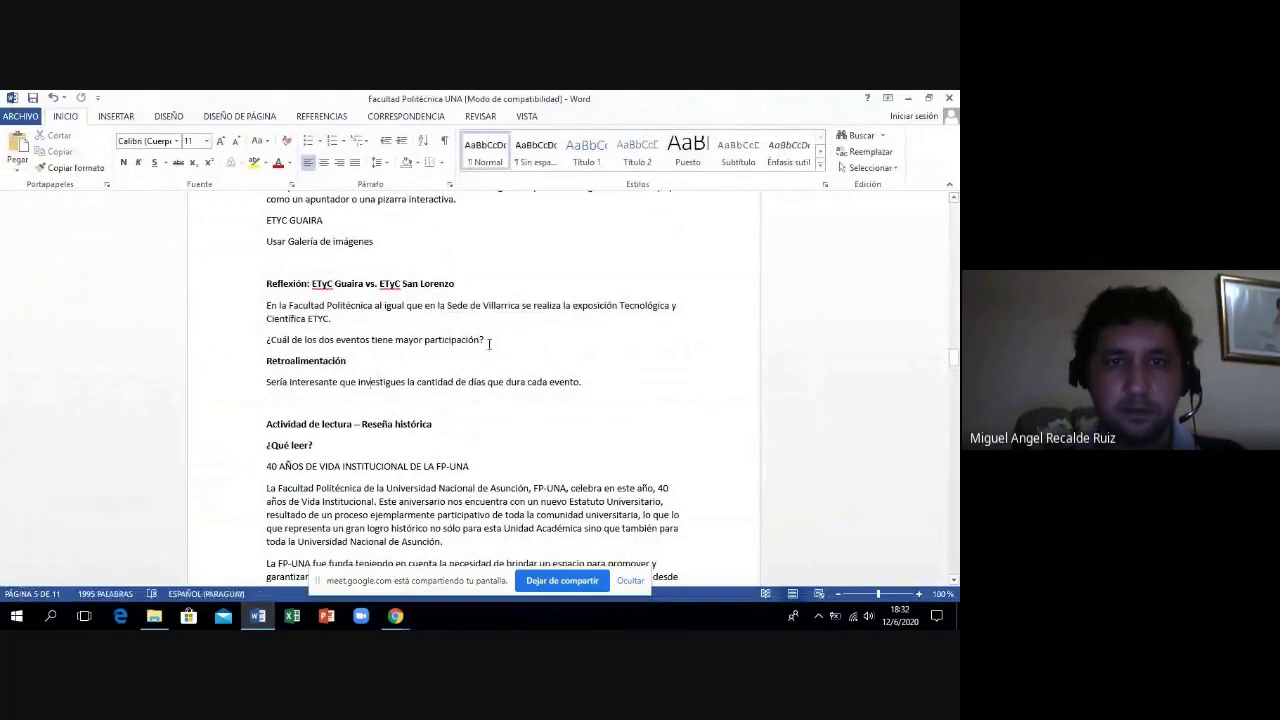
{"action": "left_click_drag", "start_coordinate": [486, 341], "coordinate": [271, 341]}
{"action": "key", "text": "ctrl+c"}
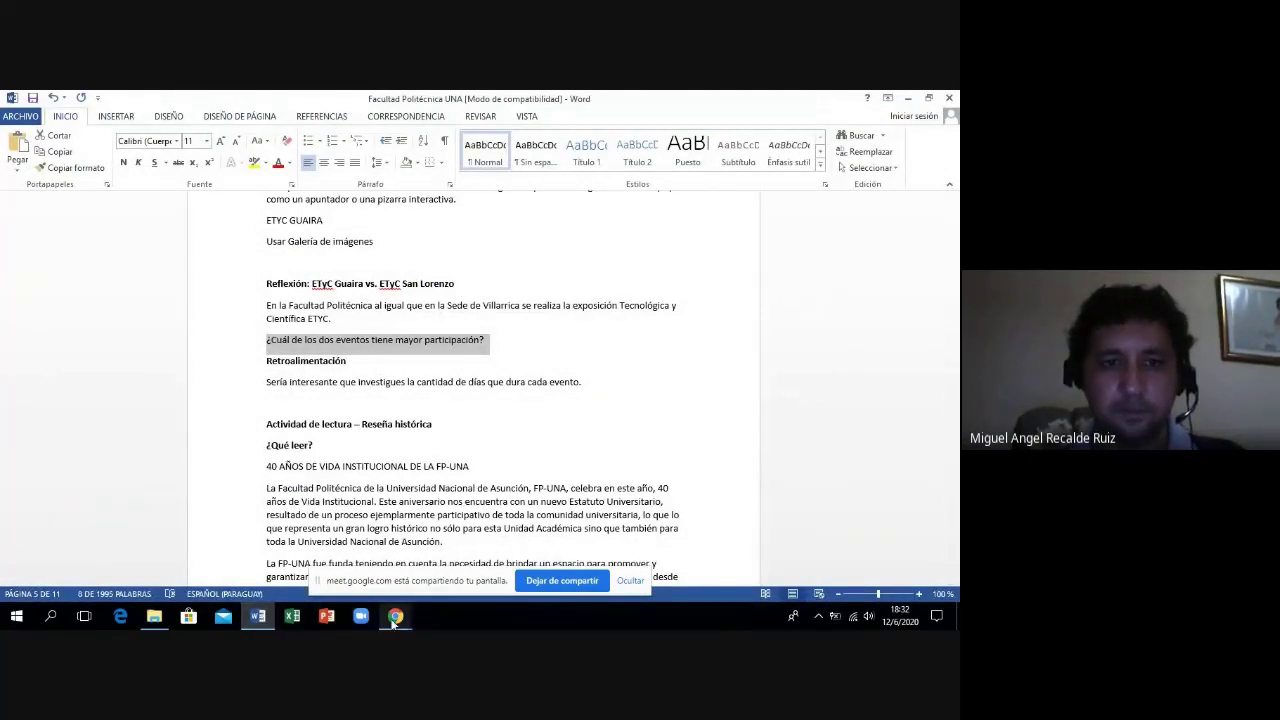
{"action": "mouse_move", "coordinate": [395, 620]}
{"action": "left_click", "coordinate": [320, 570]}
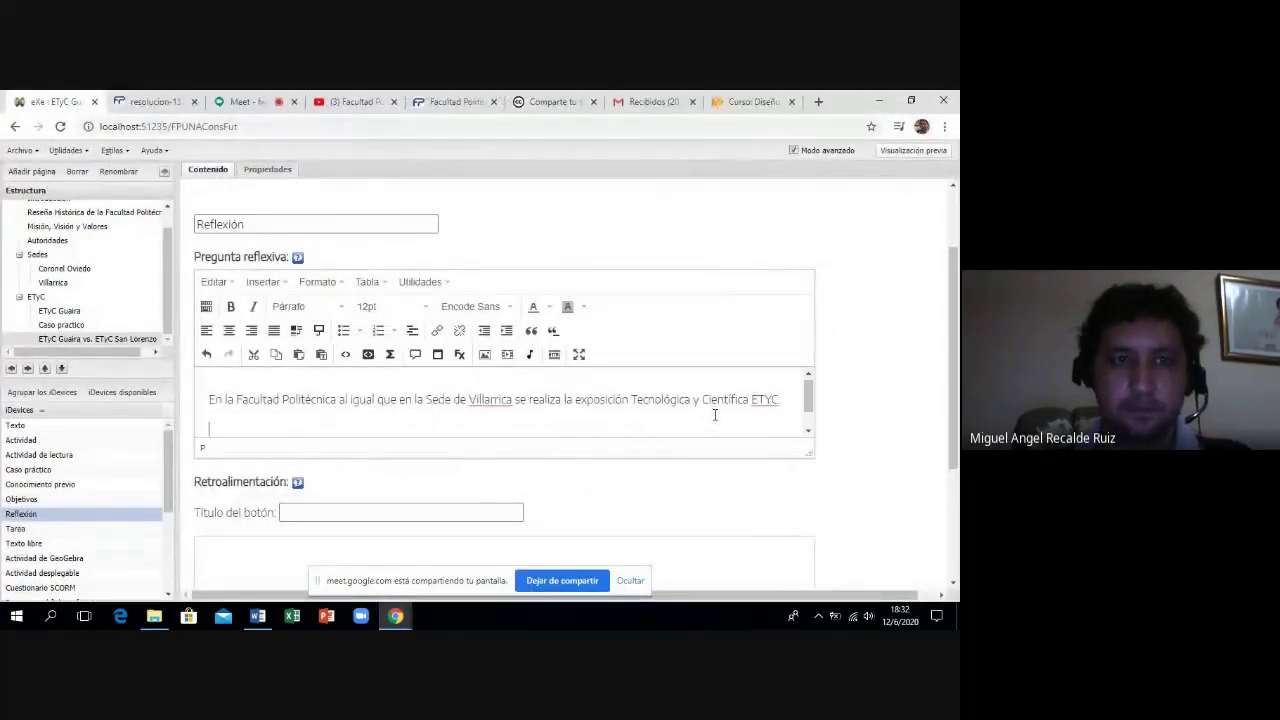
{"action": "key", "text": "Return"}
{"action": "key", "text": "ctrl+v"}
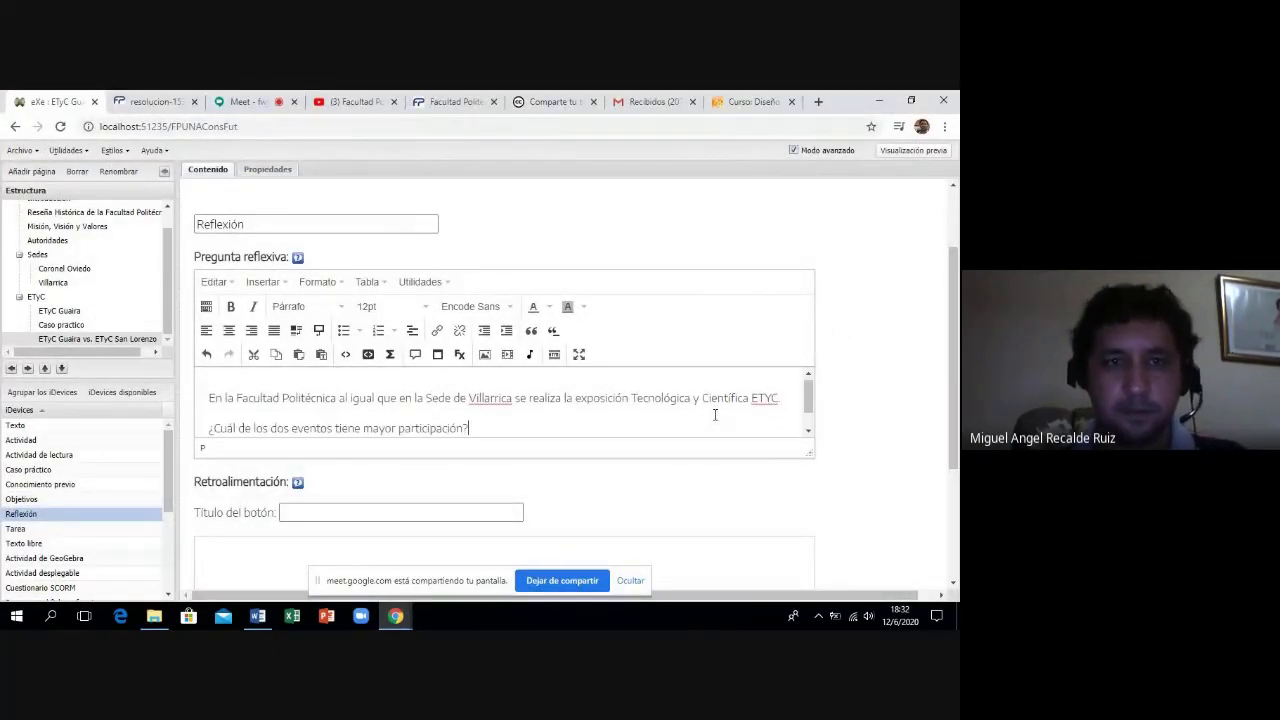
Copy the heading "Retroalimentación" from Word's Reflexión section into the iDevice's feedback button title in eXe.
{"action": "scroll", "coordinate": [809, 463], "scroll_direction": "down", "scroll_amount": 3}
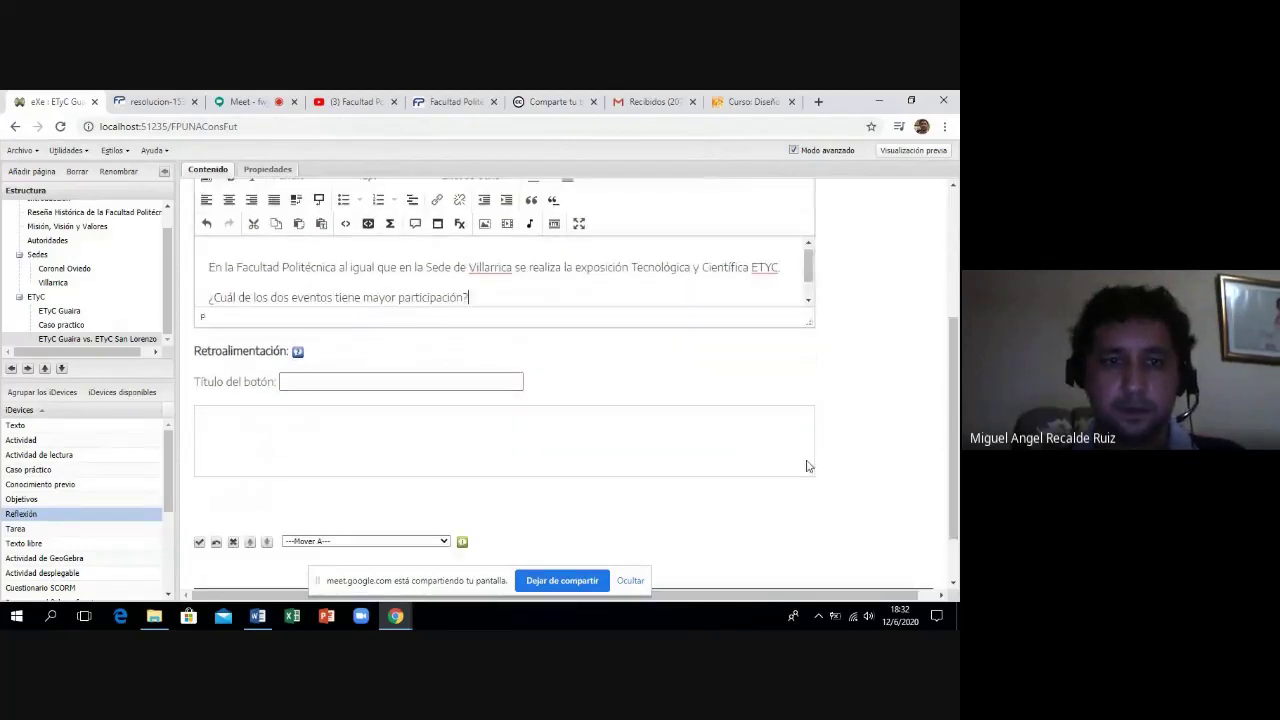
{"action": "left_click", "coordinate": [257, 615]}
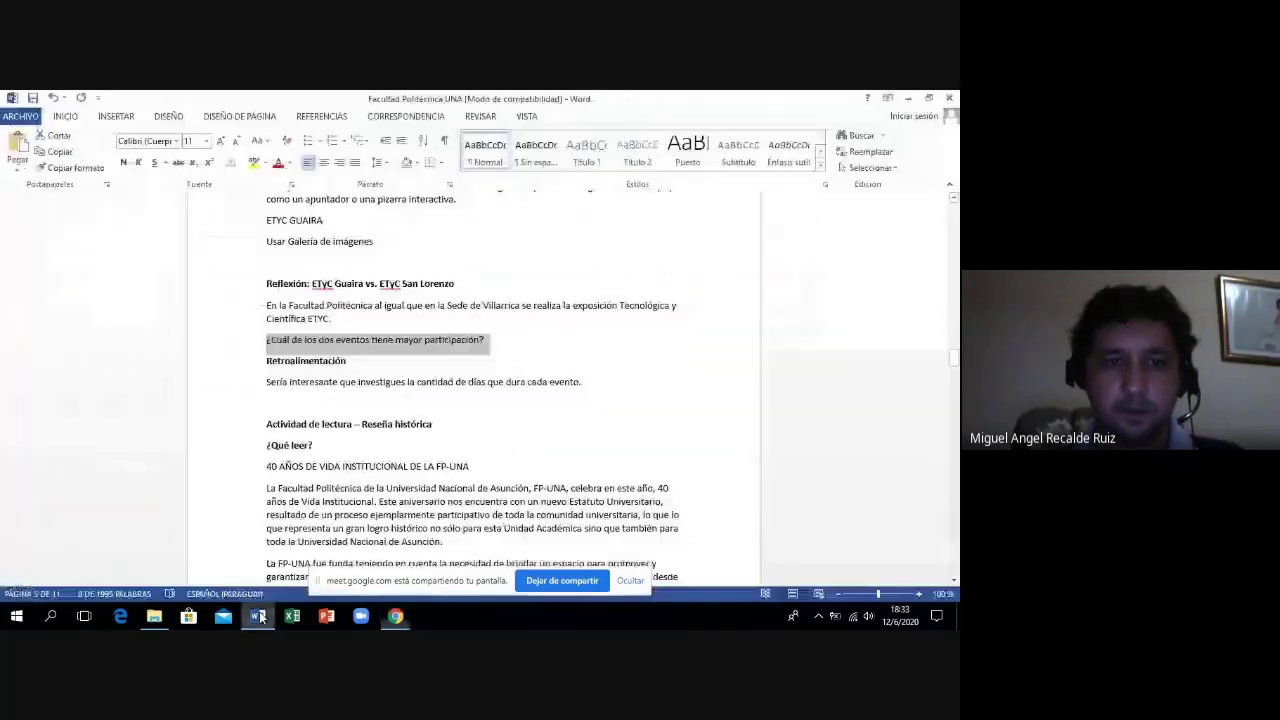
{"action": "left_click", "coordinate": [352, 445]}
{"action": "double_click", "coordinate": [327, 363]}
{"action": "key", "text": "ctrl+c"}
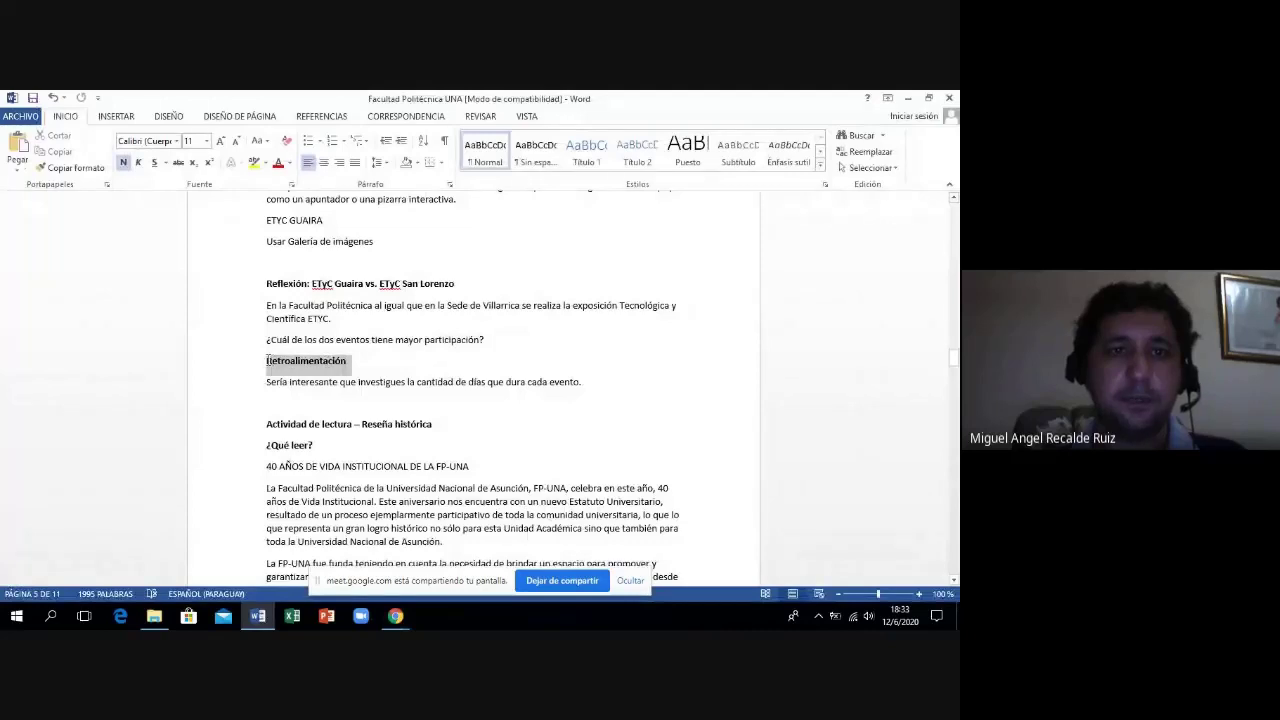
{"action": "left_click", "coordinate": [396, 615]}
{"action": "left_click", "coordinate": [331, 563]}
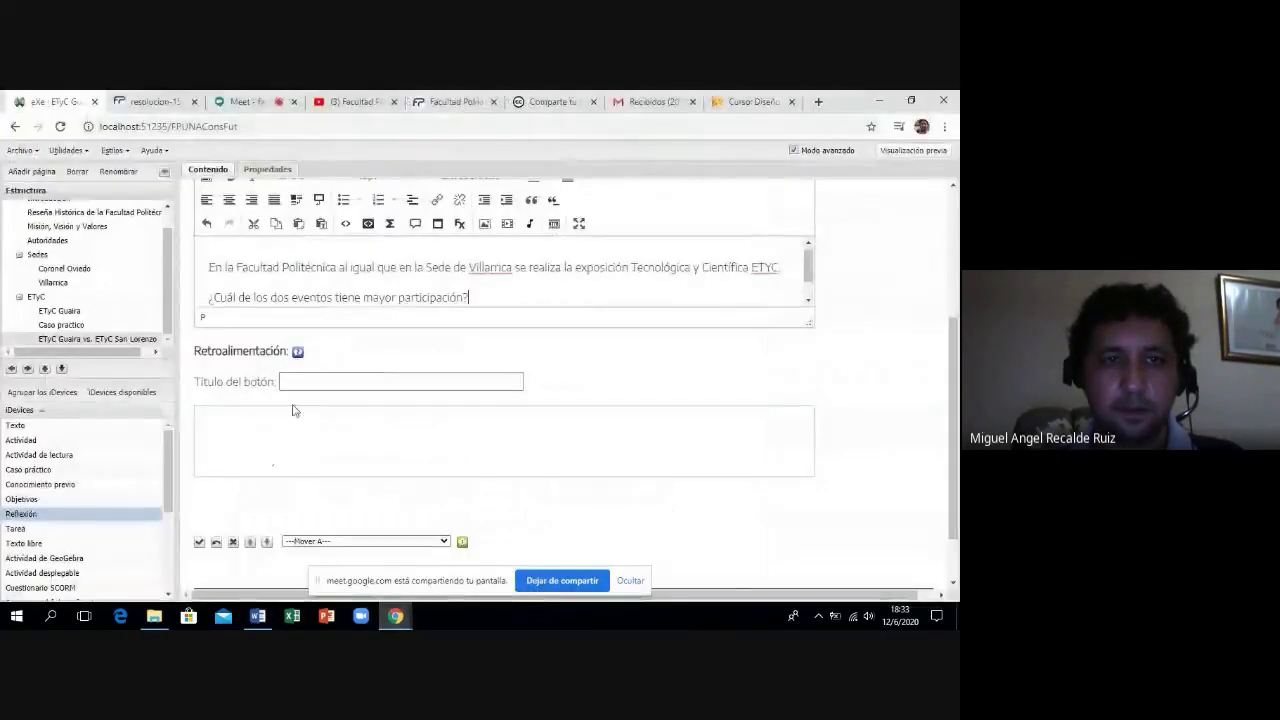
{"action": "left_click", "coordinate": [306, 381]}
{"action": "key", "text": "ctrl+v"}
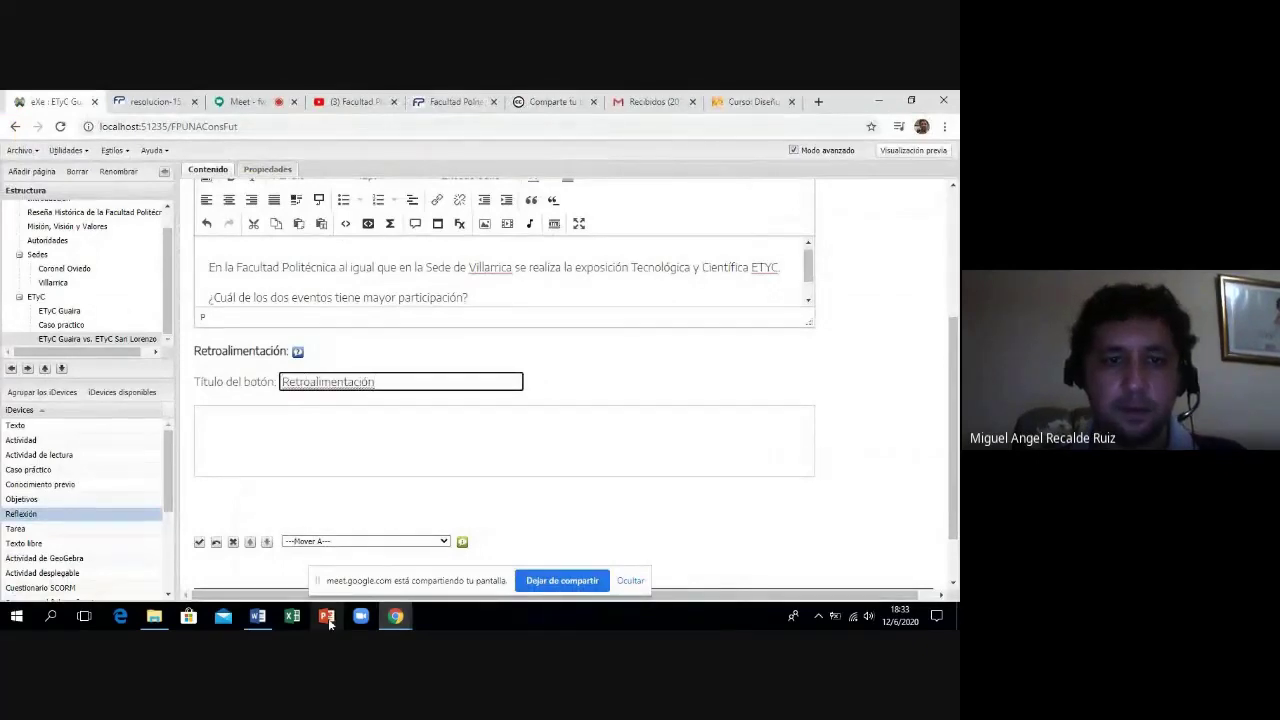
Copy Word's sentence "Sería interesante que investigues la cantidad de días que dura cada evento." into eXe's feedback text, save the iDevice and reveal its feedback.
{"action": "left_click", "coordinate": [258, 617]}
{"action": "left_click", "coordinate": [268, 382]}
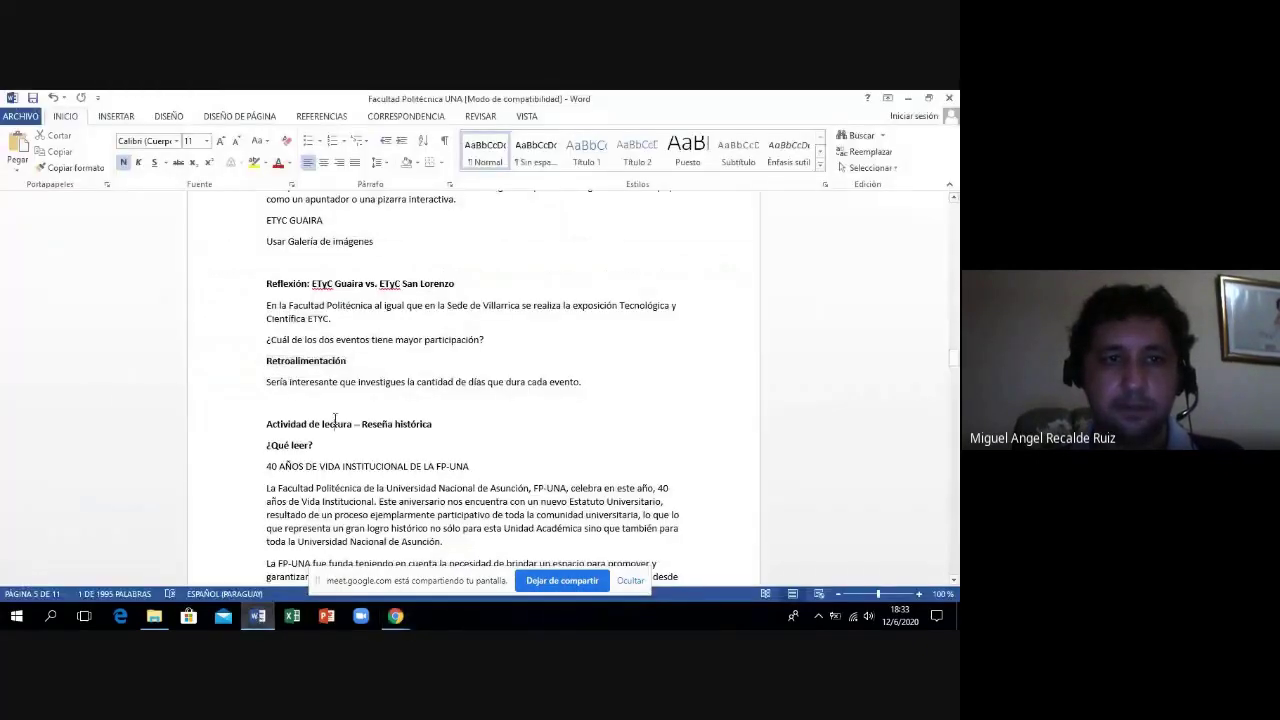
{"action": "left_click_drag", "start_coordinate": [268, 382], "coordinate": [586, 386]}
{"action": "key", "text": "ctrl+c"}
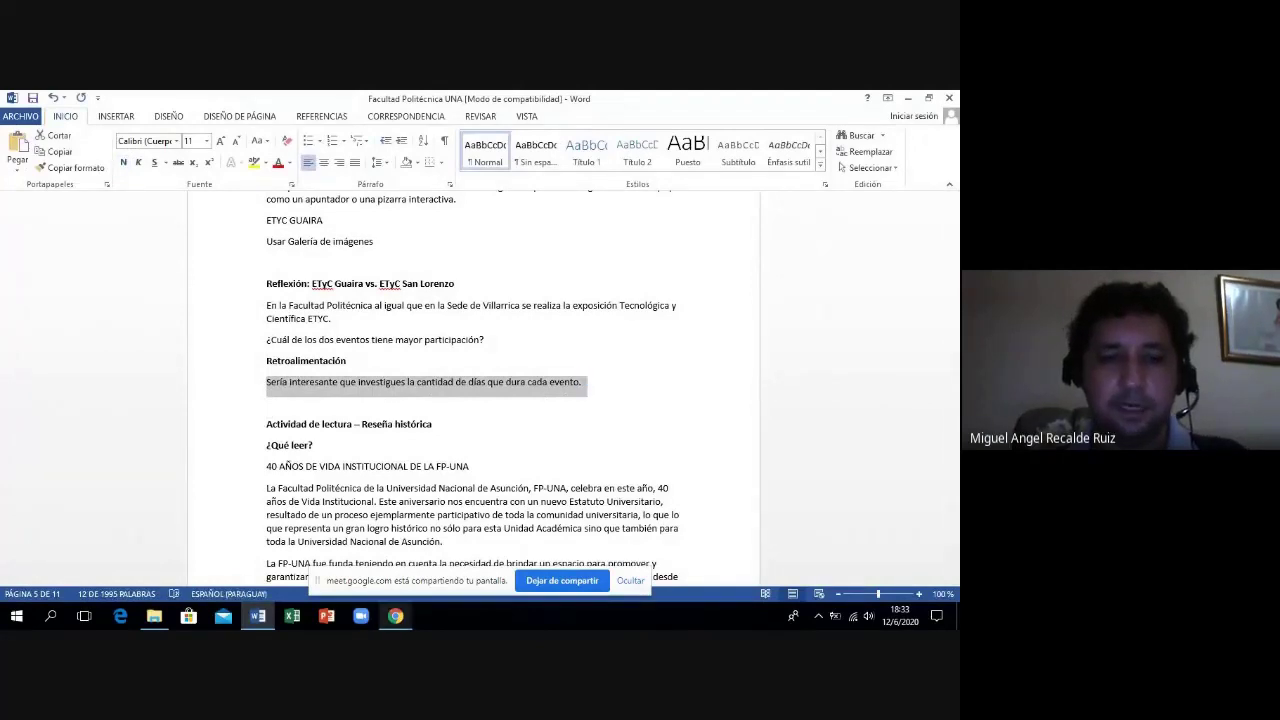
{"action": "mouse_move", "coordinate": [395, 616]}
{"action": "left_click", "coordinate": [322, 569]}
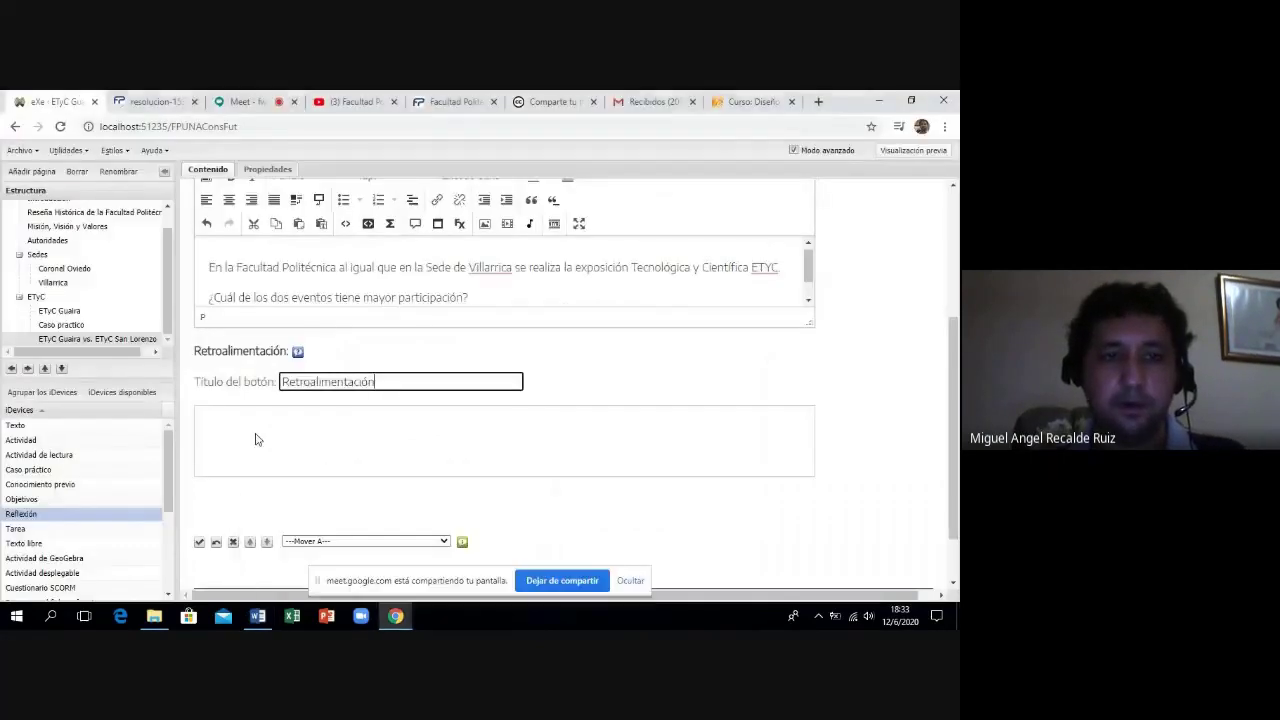
{"action": "left_click", "coordinate": [254, 437]}
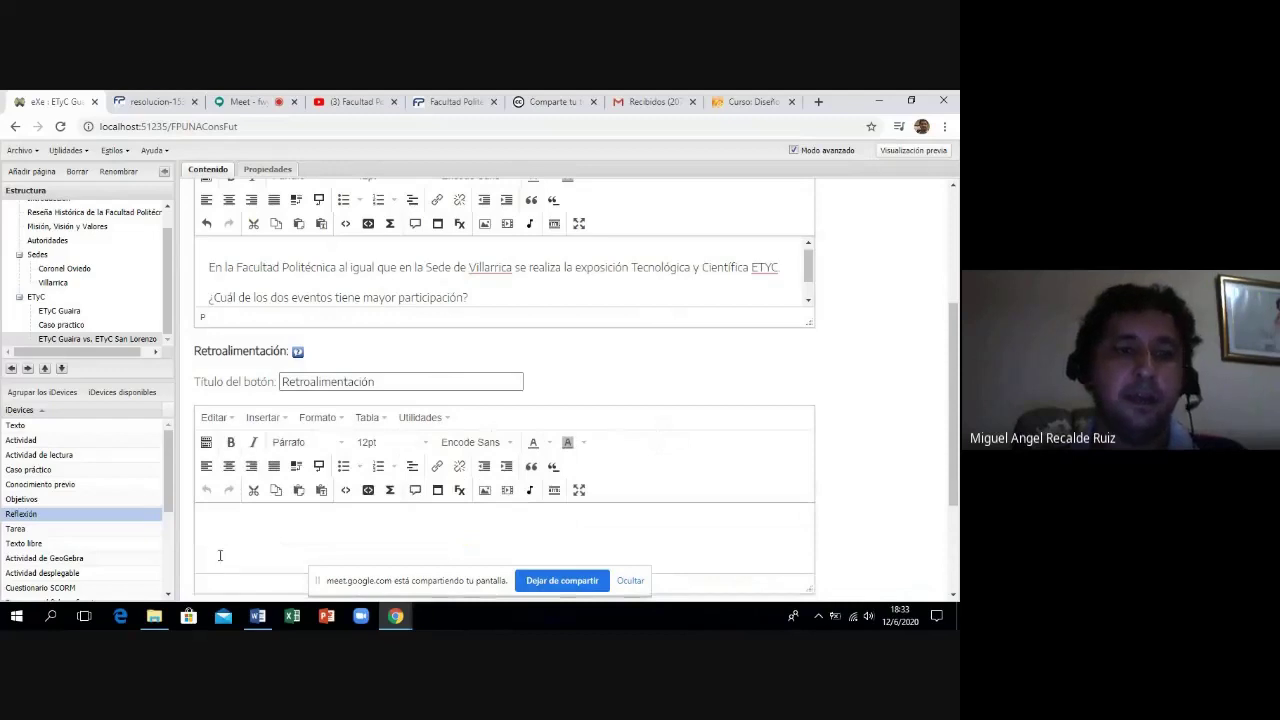
{"action": "key", "text": "ctrl+v"}
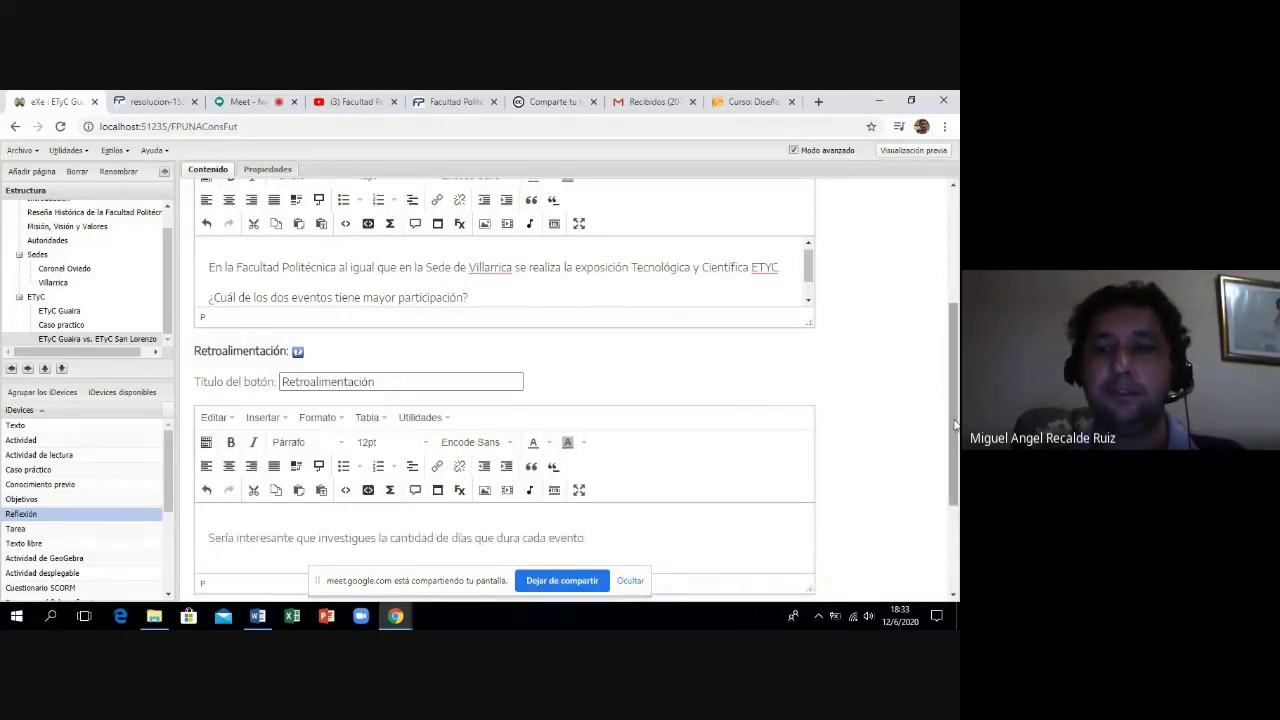
{"action": "scroll", "coordinate": [957, 454], "scroll_direction": "down", "scroll_amount": 3}
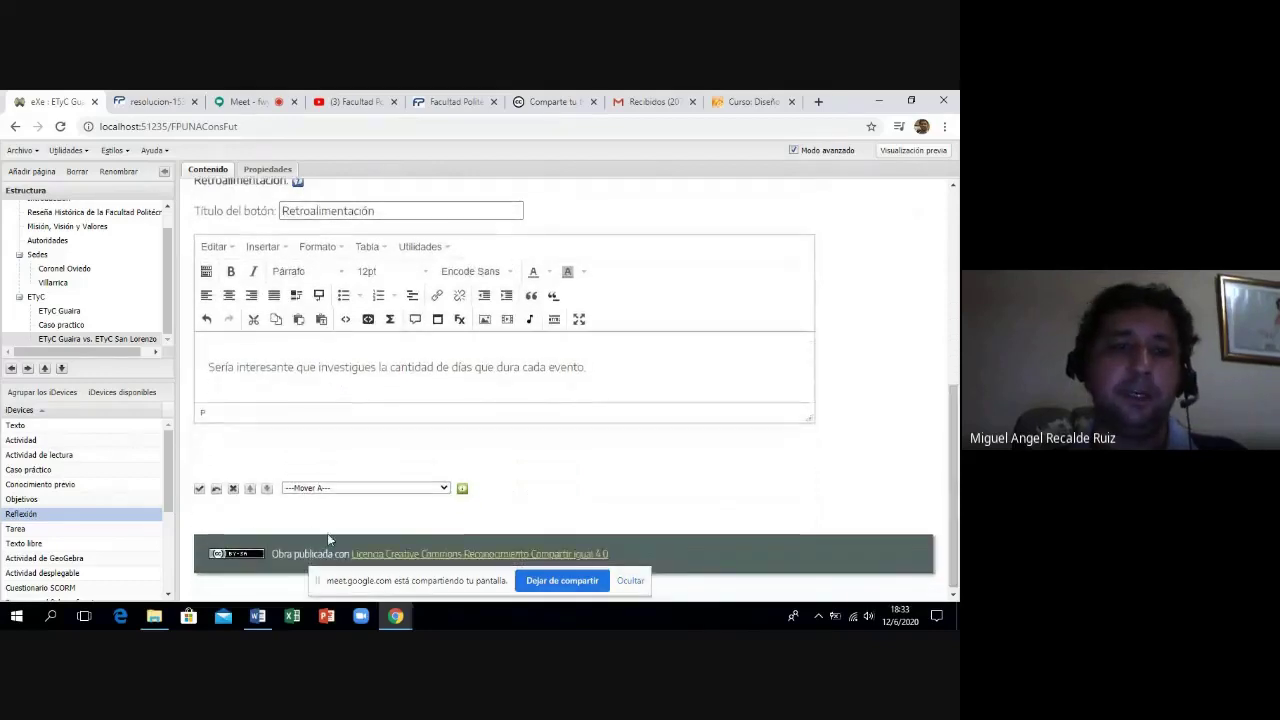
{"action": "left_click", "coordinate": [199, 489]}
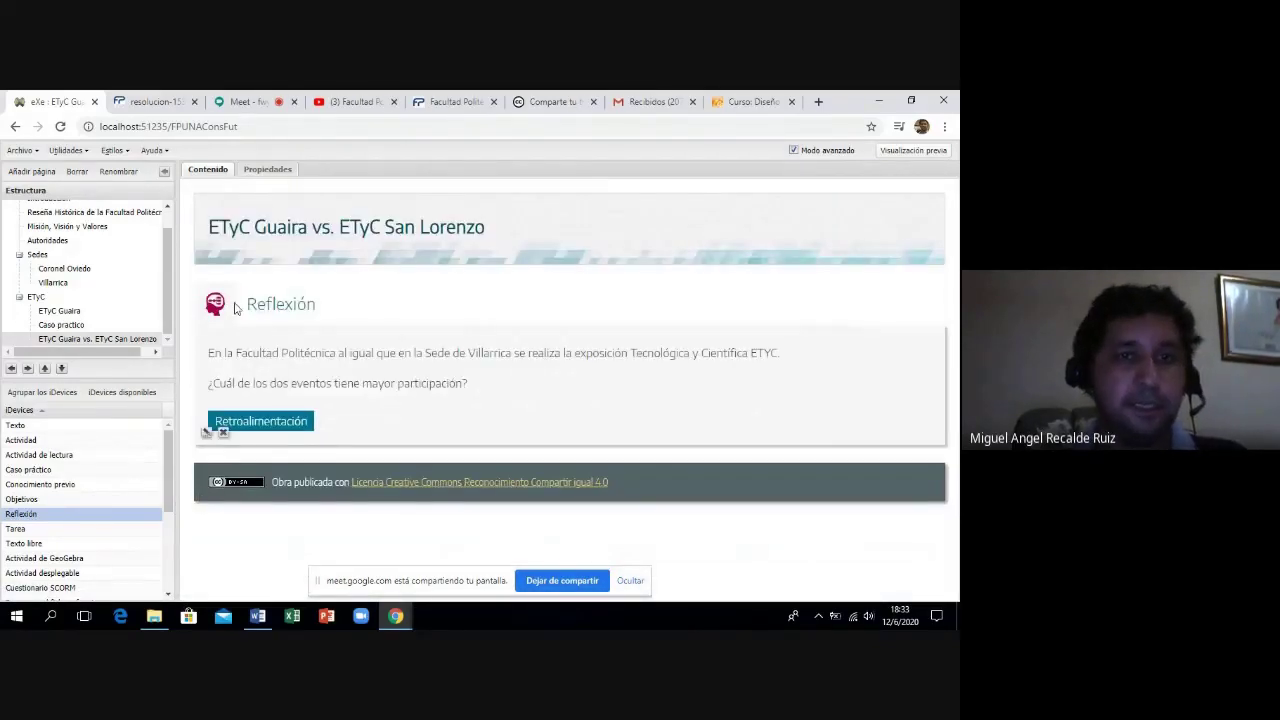
{"action": "left_click", "coordinate": [258, 424]}
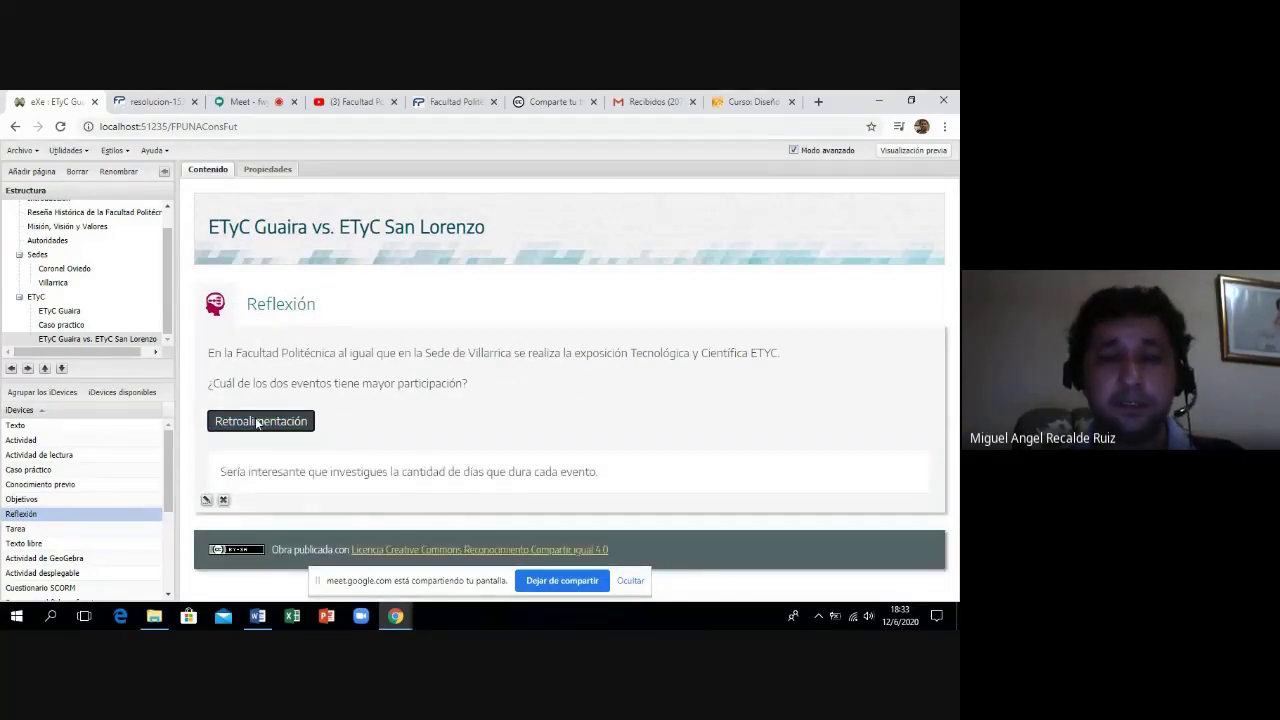
Check the Word document for the content after the Reflexión section, and open the Reseña Histórica page in eXe.
{"action": "left_click", "coordinate": [257, 617]}
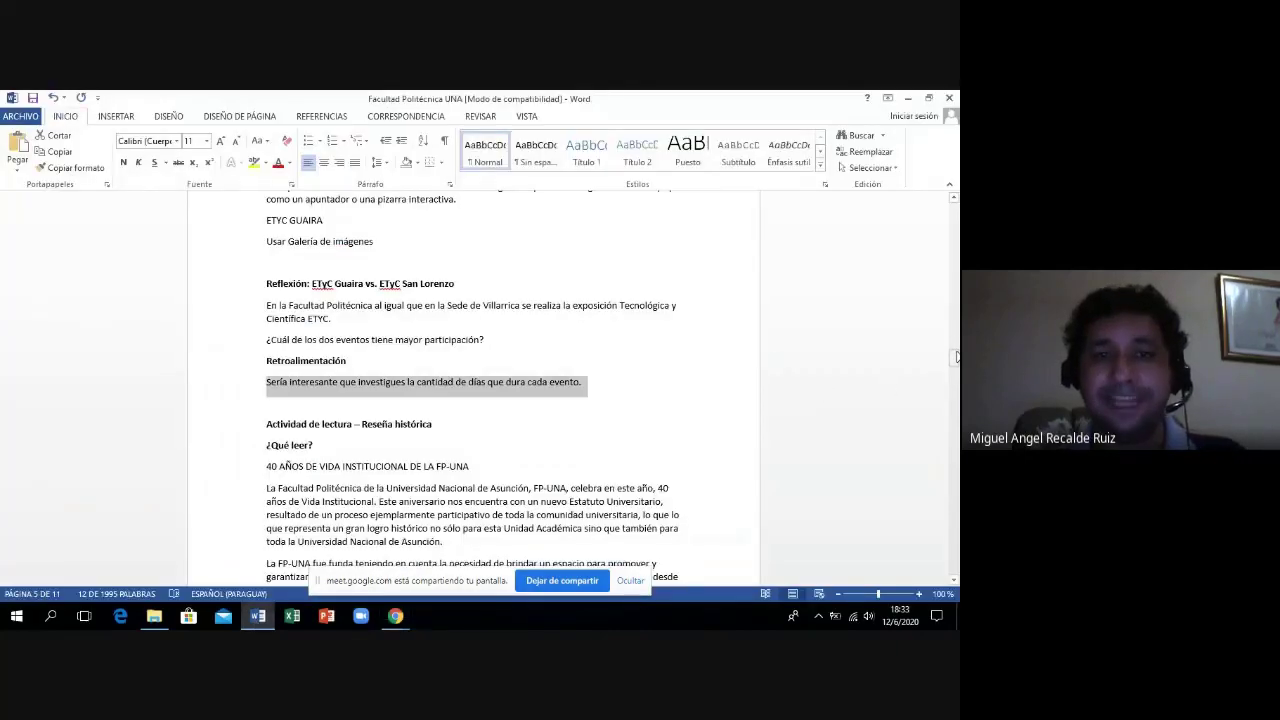
{"action": "left_click_drag", "start_coordinate": [956, 355], "coordinate": [956, 365]}
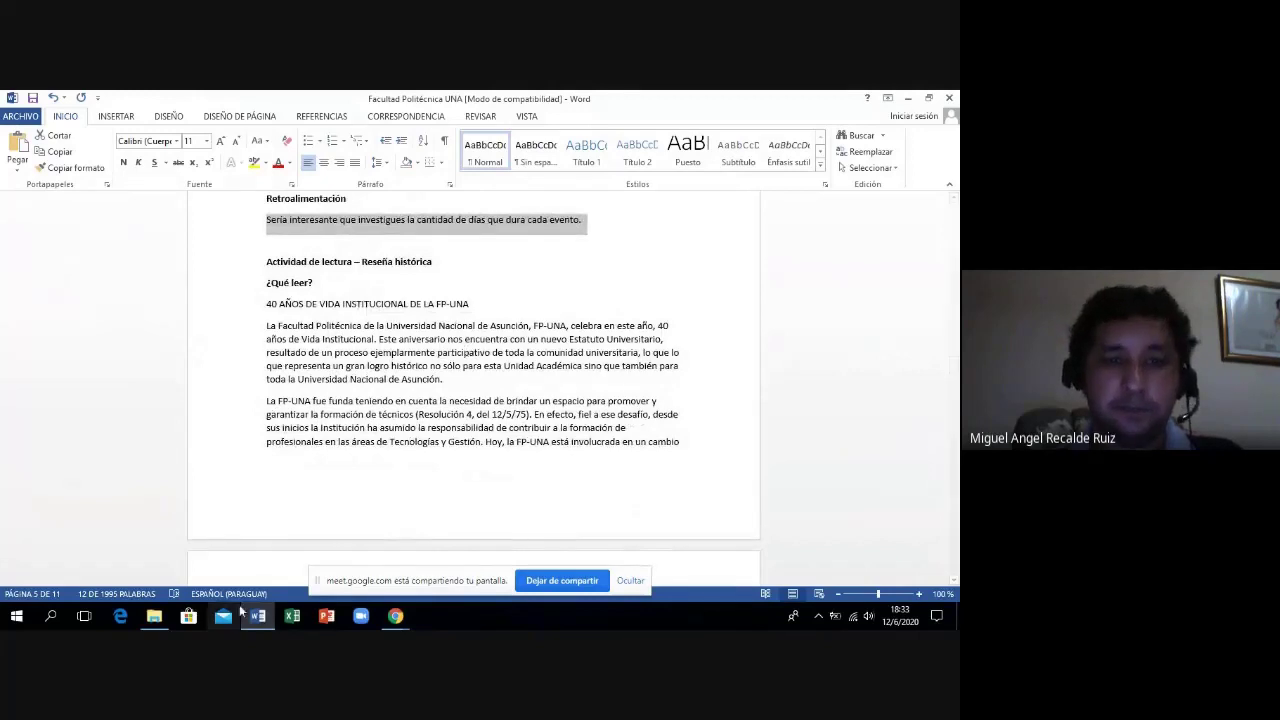
{"action": "left_click", "coordinate": [396, 614]}
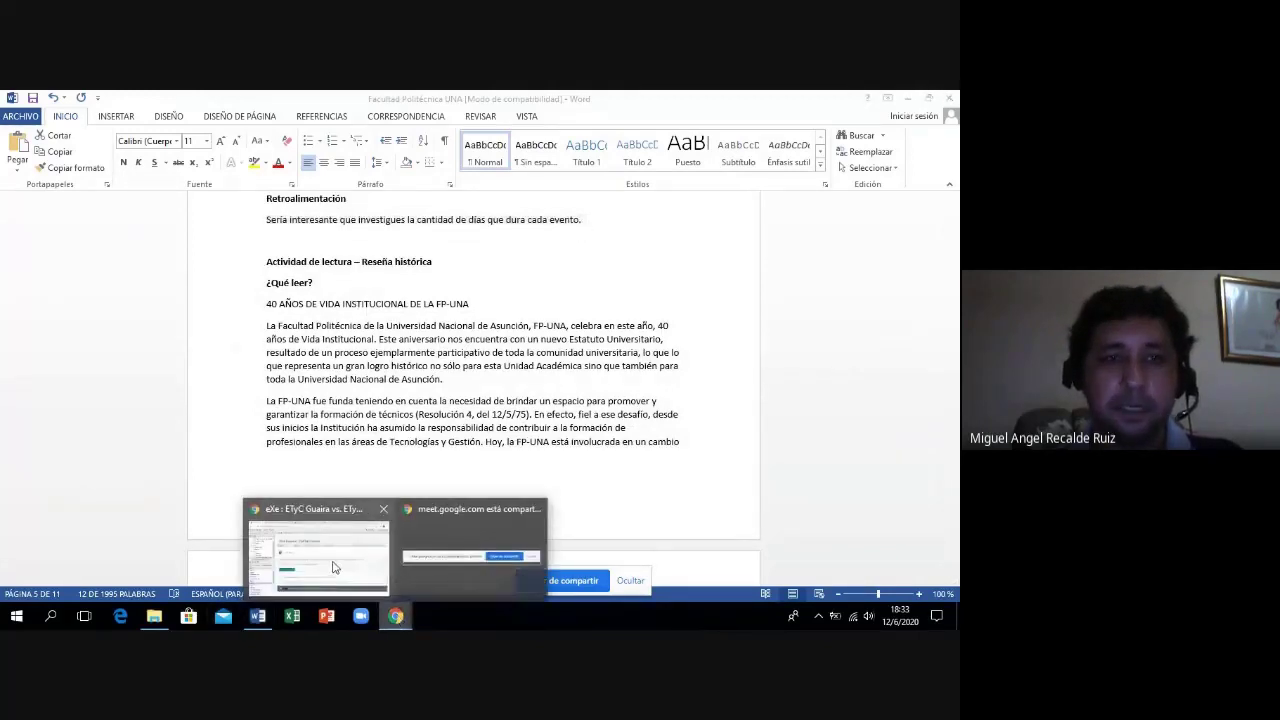
{"action": "left_click", "coordinate": [333, 568]}
{"action": "scroll", "coordinate": [168, 290], "scroll_direction": "up", "scroll_amount": 2}
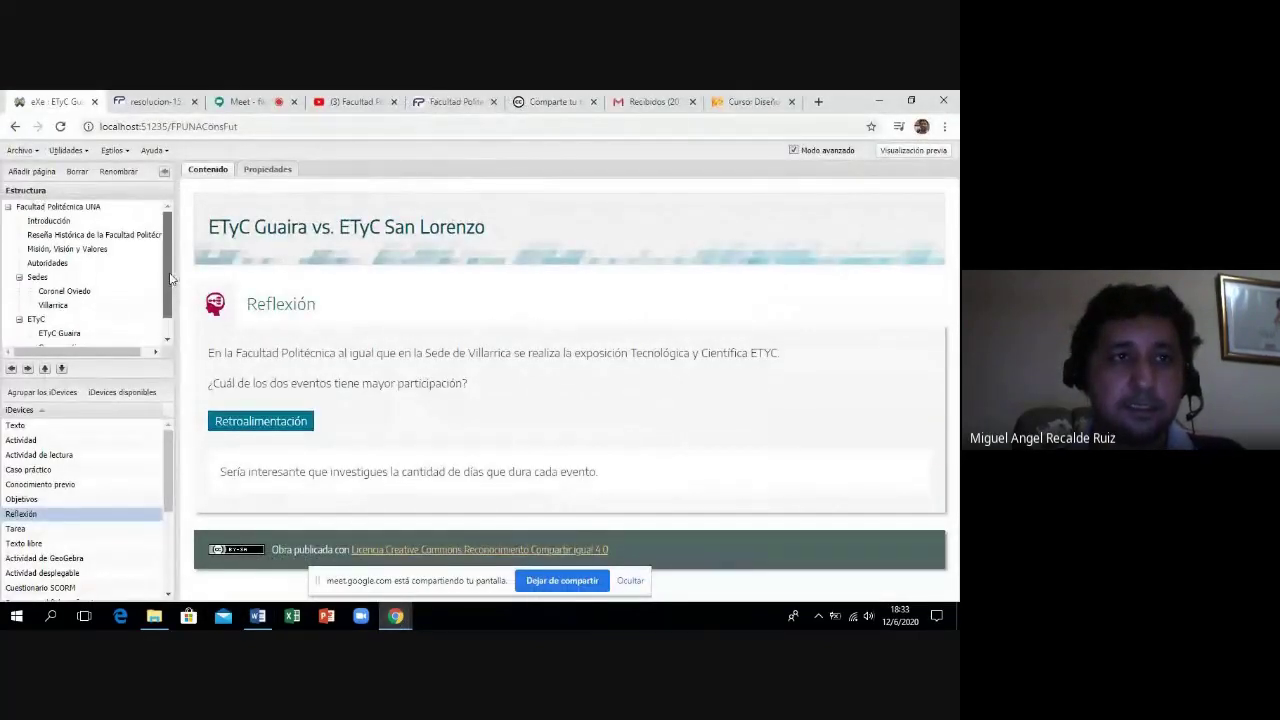
{"action": "left_click", "coordinate": [110, 240]}
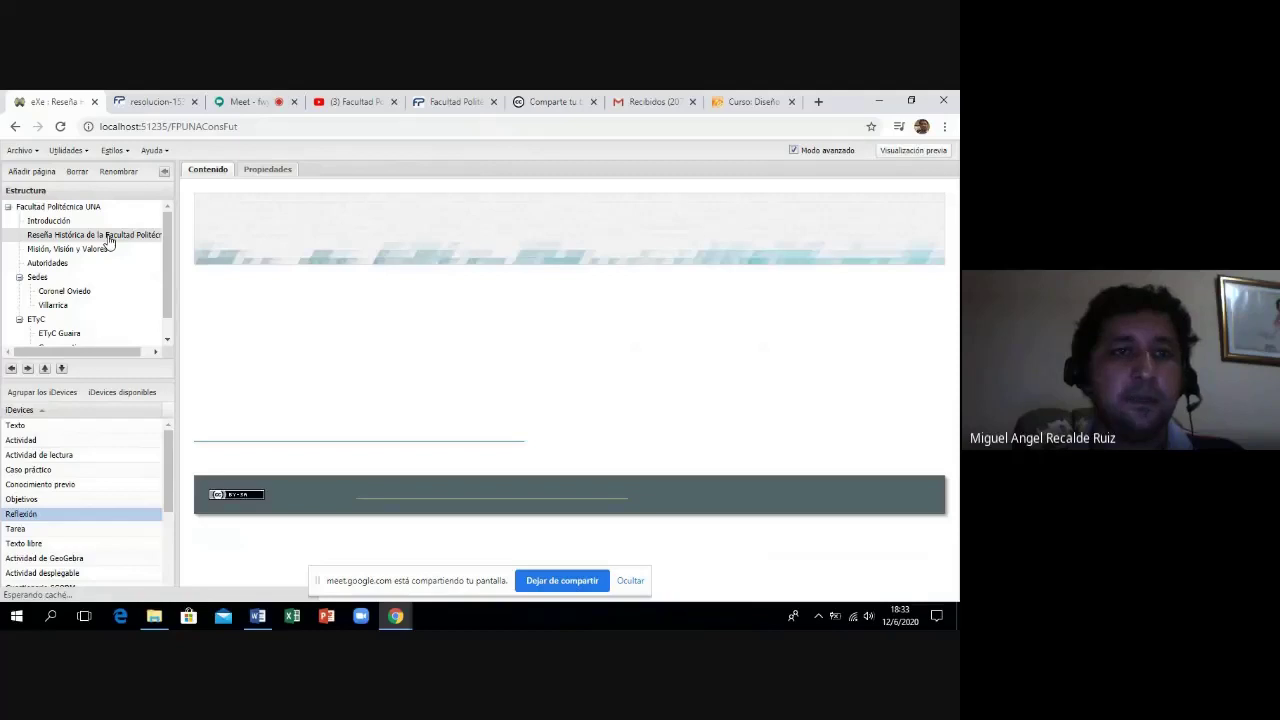
Add a subpage under Reseña Histórica in eXe and name it with Word's heading "Actividad de lectura – Reseña histórica".
{"action": "left_click", "coordinate": [40, 171]}
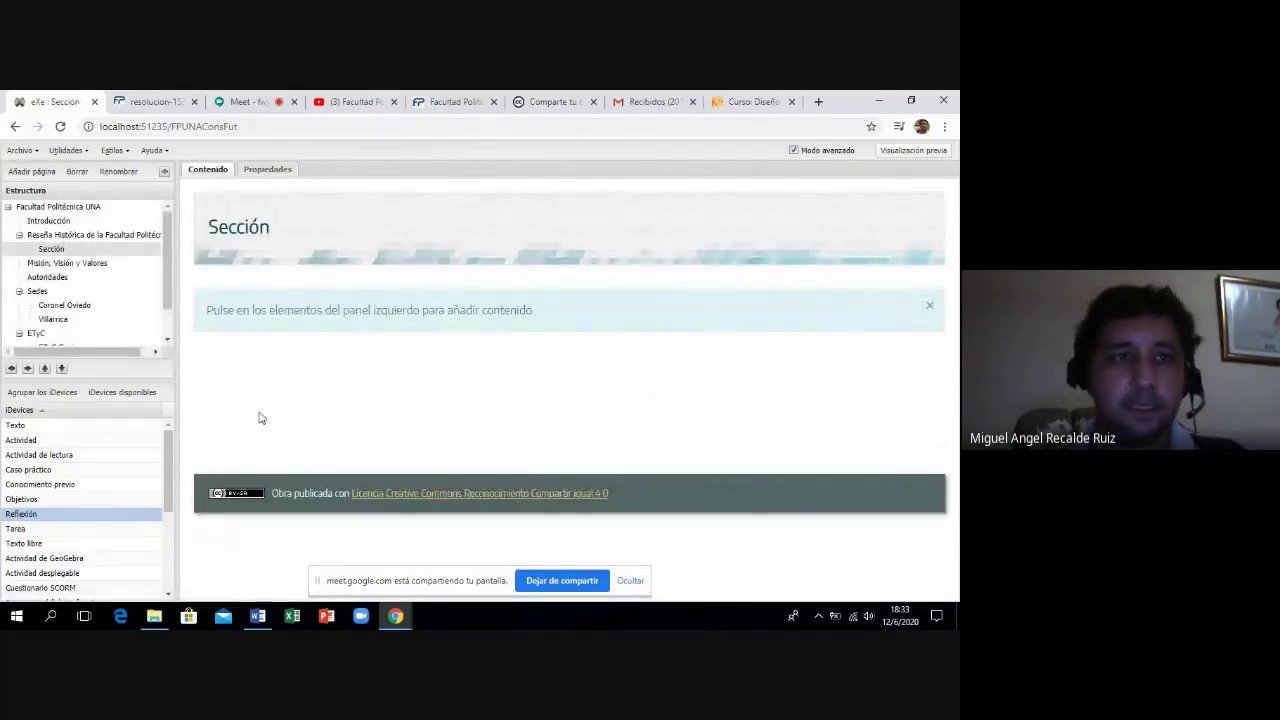
{"action": "left_click", "coordinate": [258, 615]}
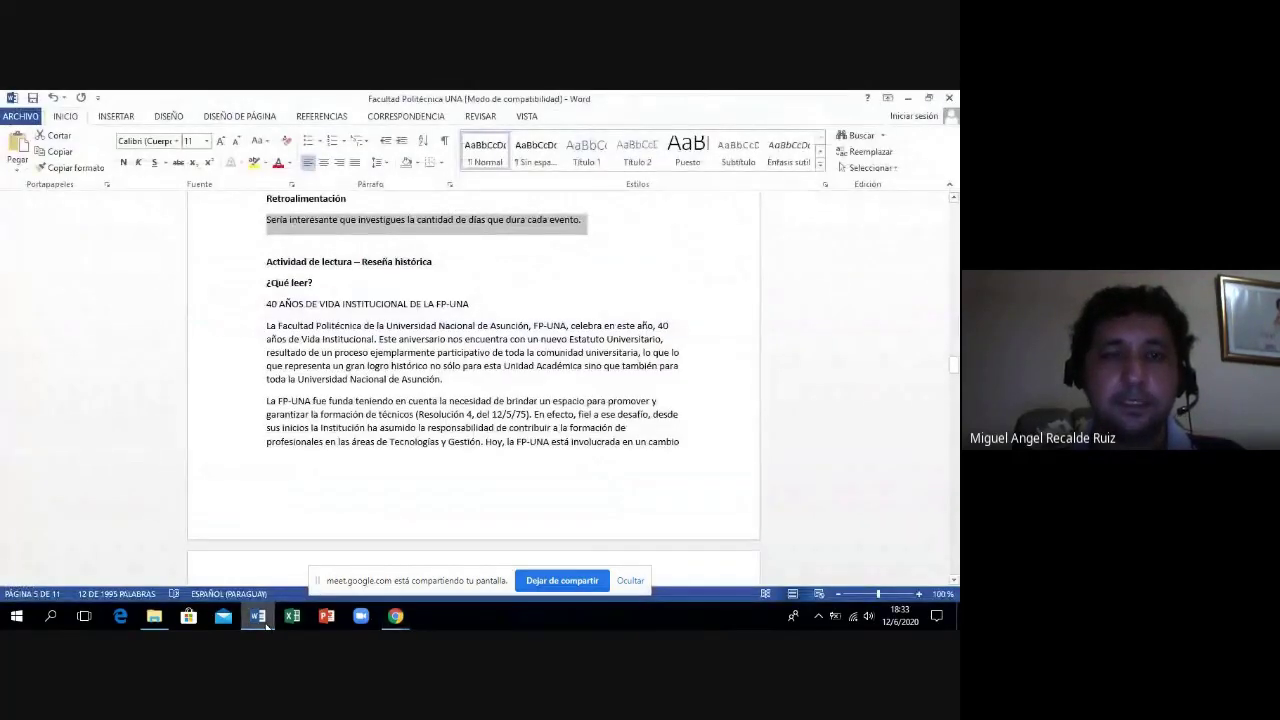
{"action": "left_click", "coordinate": [434, 265]}
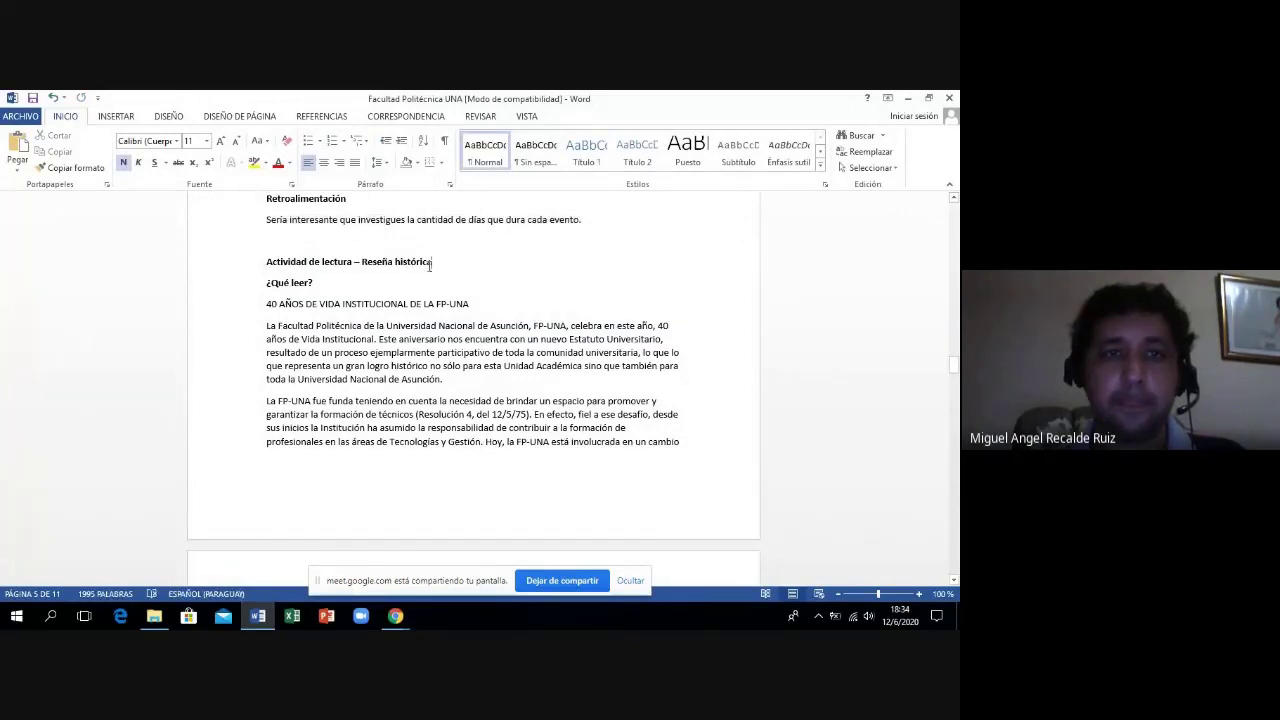
{"action": "left_click_drag", "start_coordinate": [431, 264], "coordinate": [266, 262]}
{"action": "key", "text": "ctrl+c"}
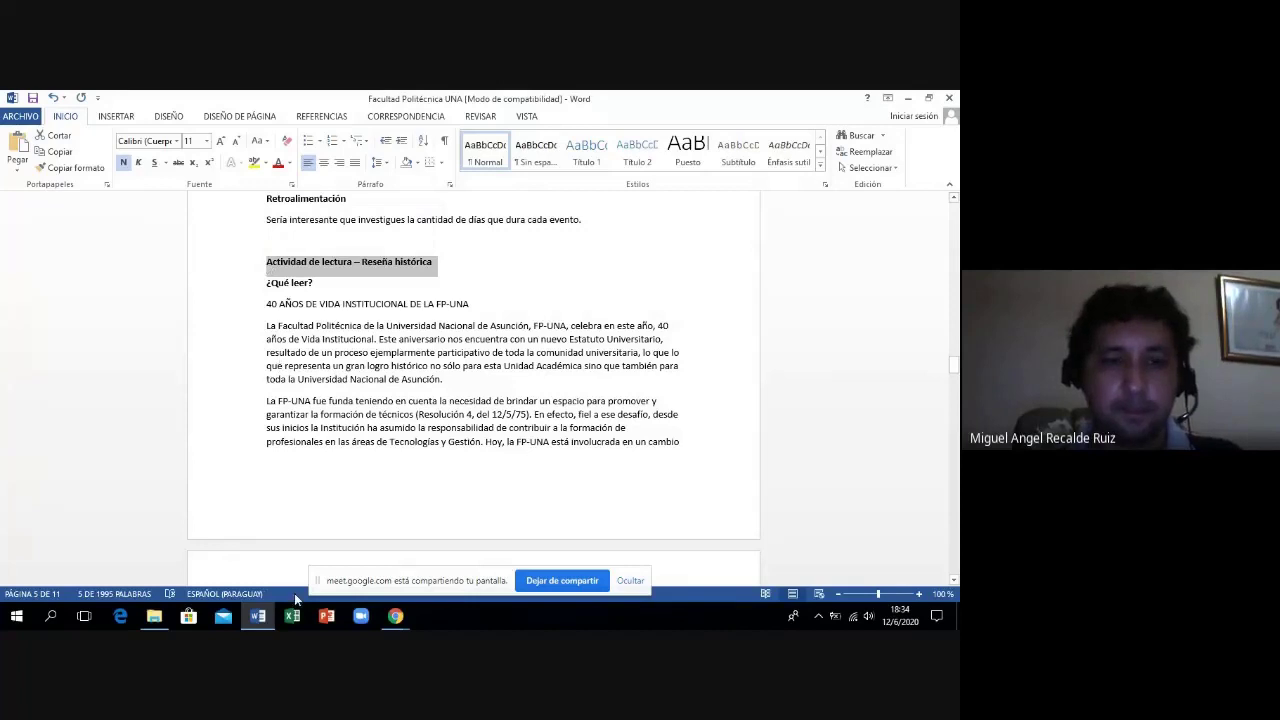
{"action": "mouse_move", "coordinate": [397, 617]}
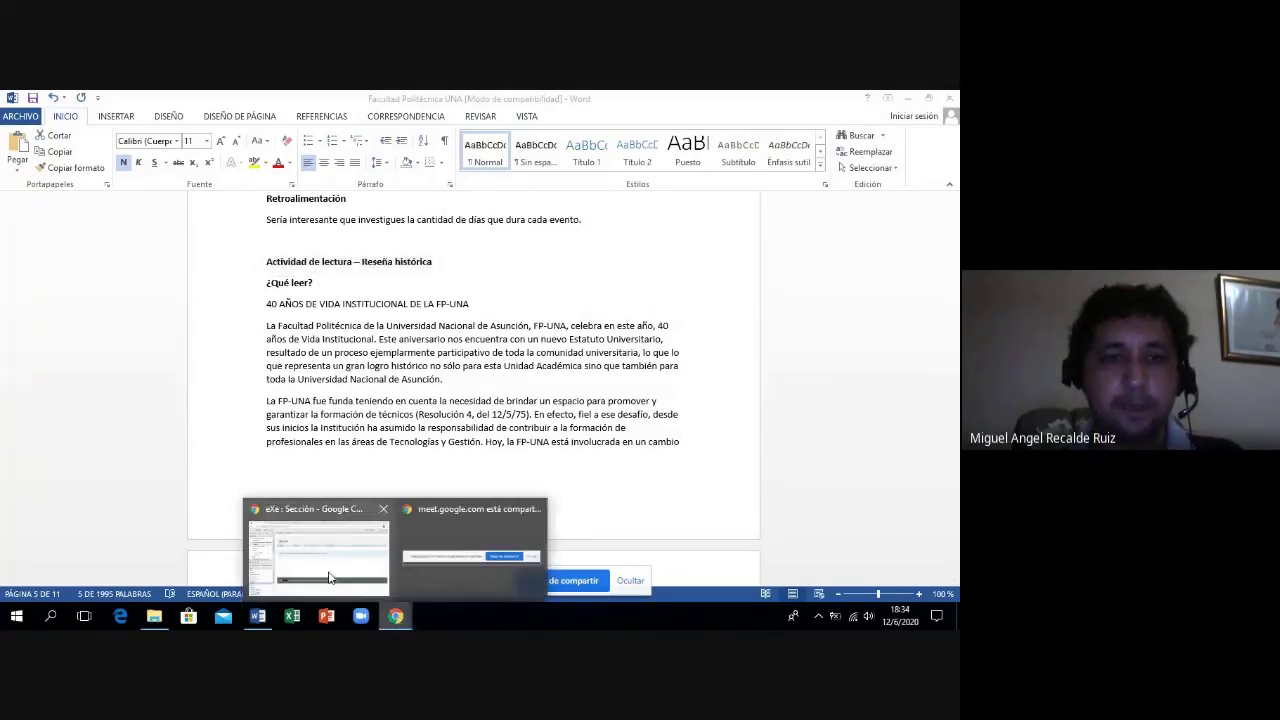
{"action": "left_click", "coordinate": [331, 574]}
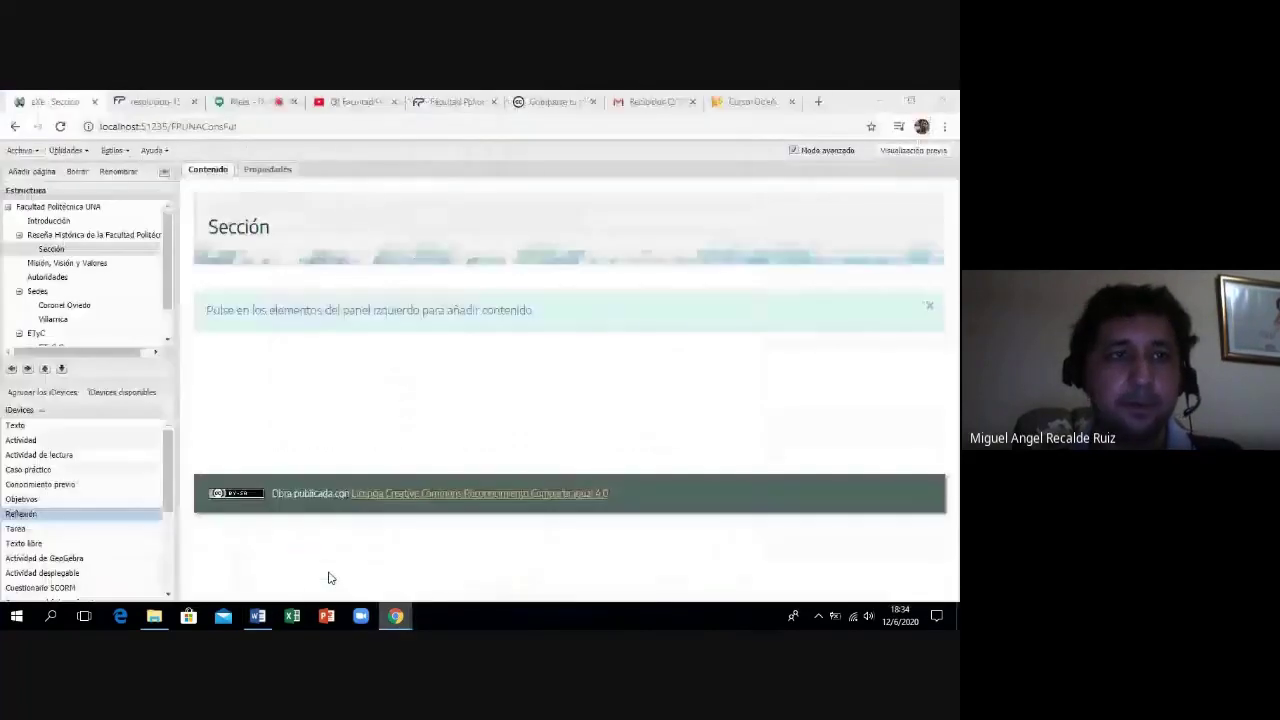
{"action": "left_click", "coordinate": [118, 172]}
{"action": "left_click_drag", "start_coordinate": [451, 371], "coordinate": [387, 372]}
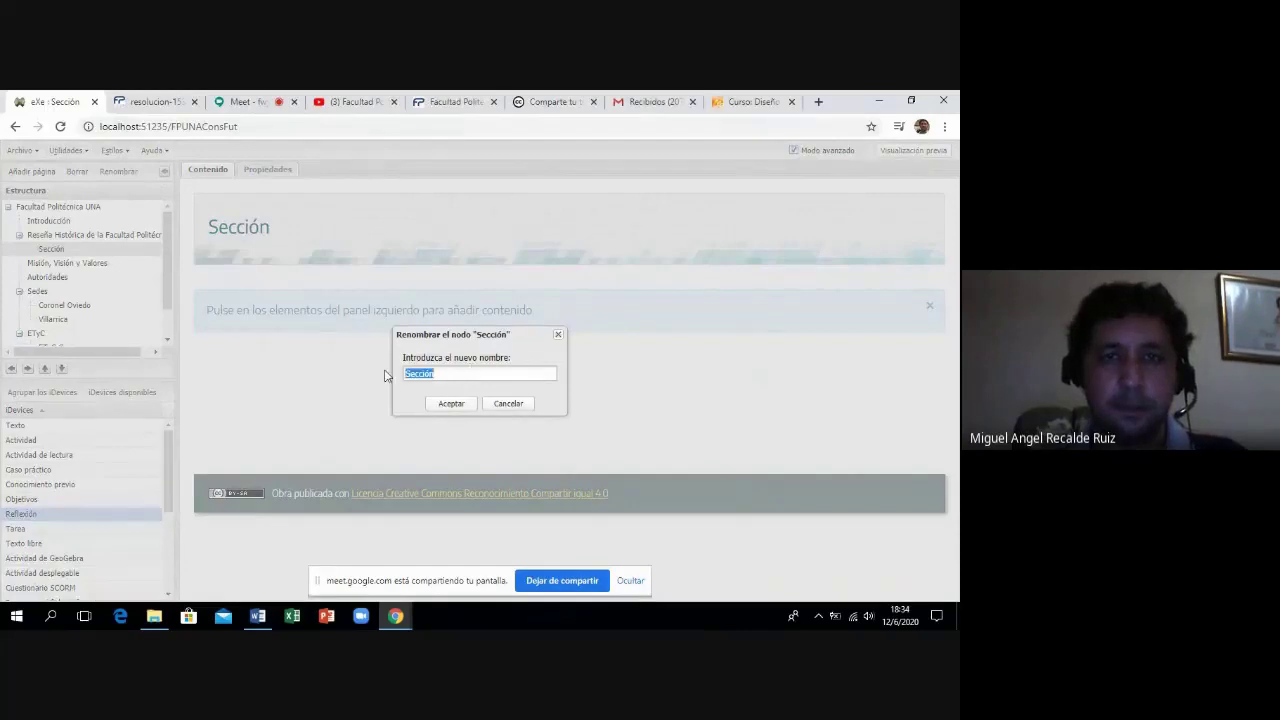
{"action": "key", "text": "ctrl+v"}
{"action": "left_click", "coordinate": [451, 403]}
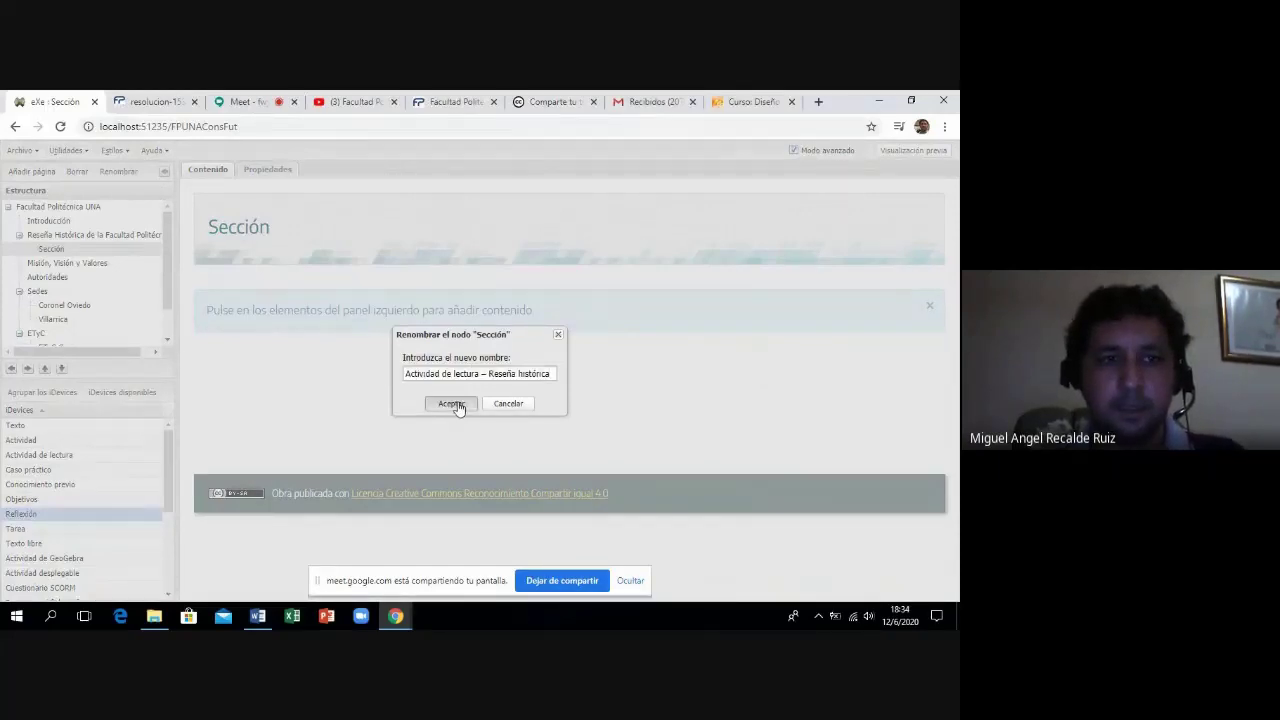
Insert an Actividad de lectura iDevice on the Actividad de lectura – Reseña histórica page.
{"action": "left_click", "coordinate": [259, 616]}
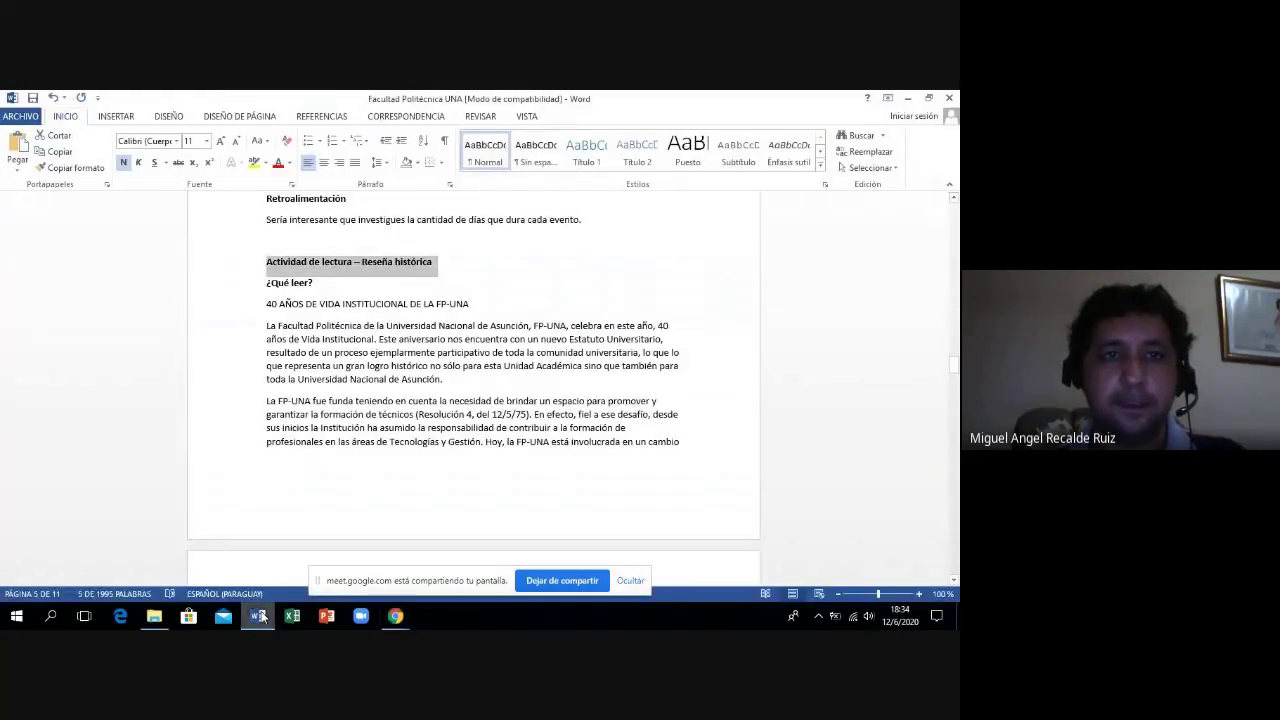
{"action": "left_click", "coordinate": [259, 616]}
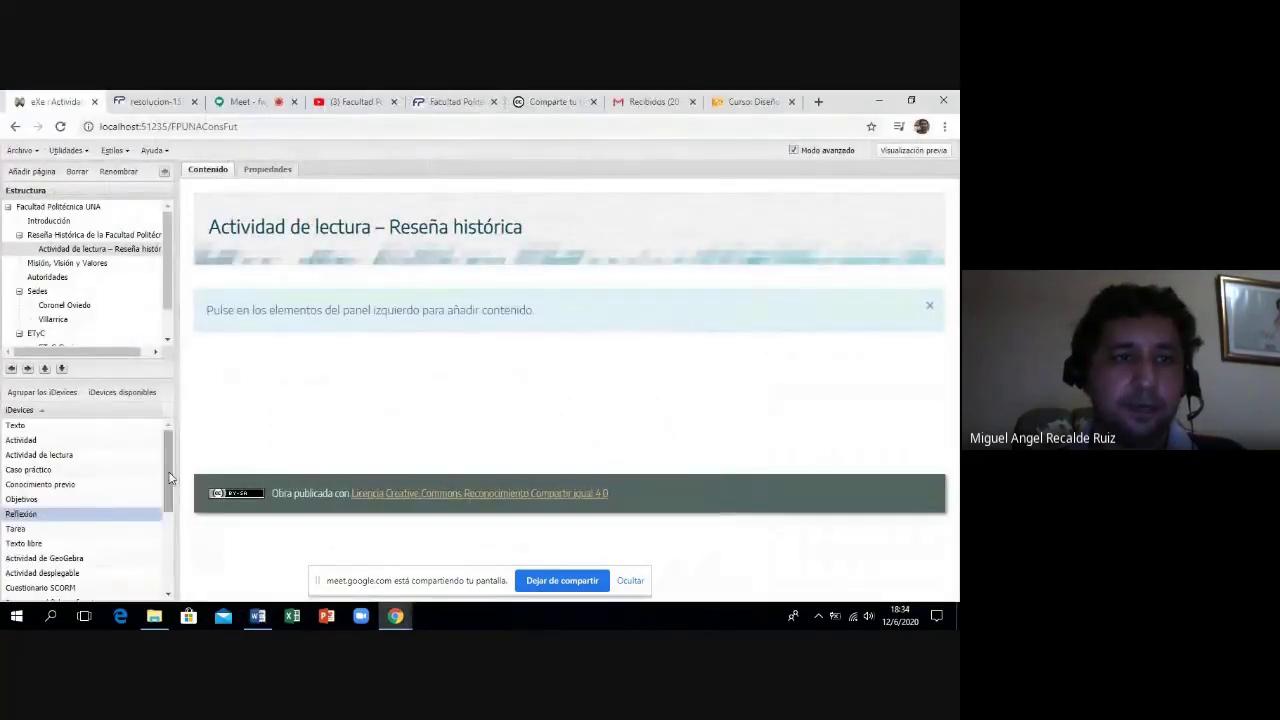
{"action": "left_click", "coordinate": [80, 456]}
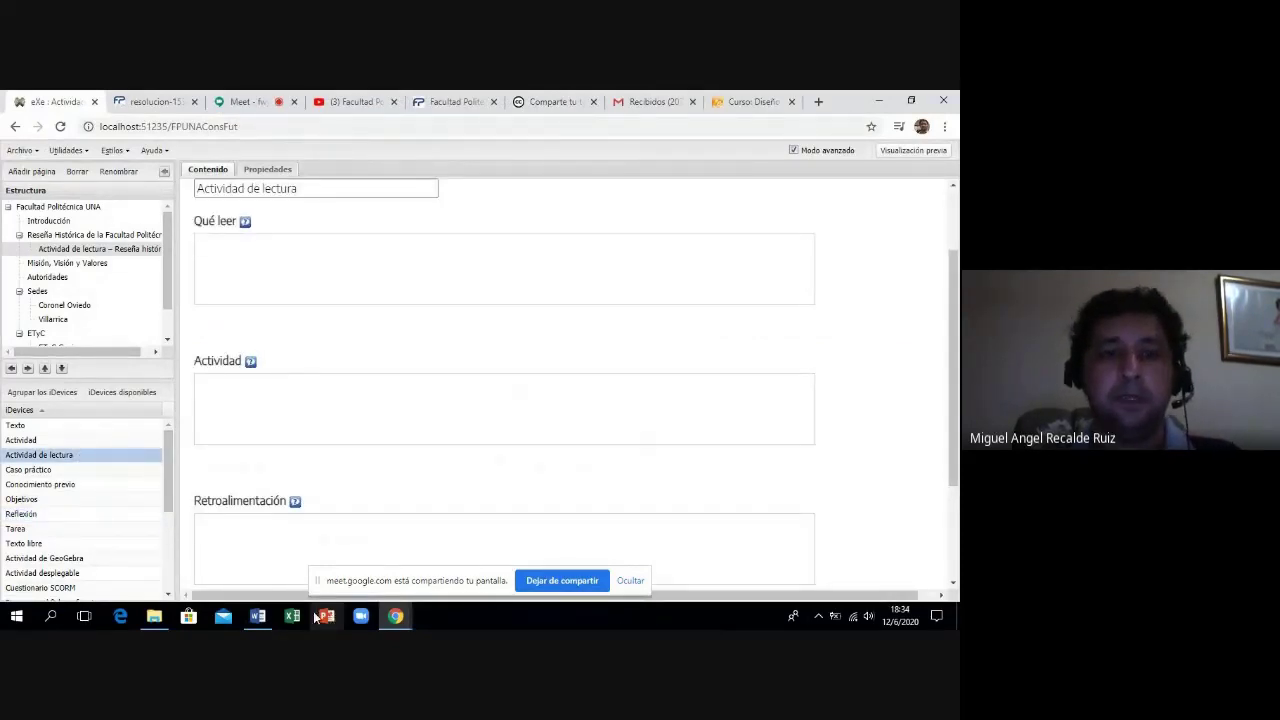
Copy Word's line "40 AÑOS DE VIDA INSTITUCIONAL DE LA FP-UNA" into eXe's Qué leer field and replace the iDevice title with it.
{"action": "left_click", "coordinate": [262, 618]}
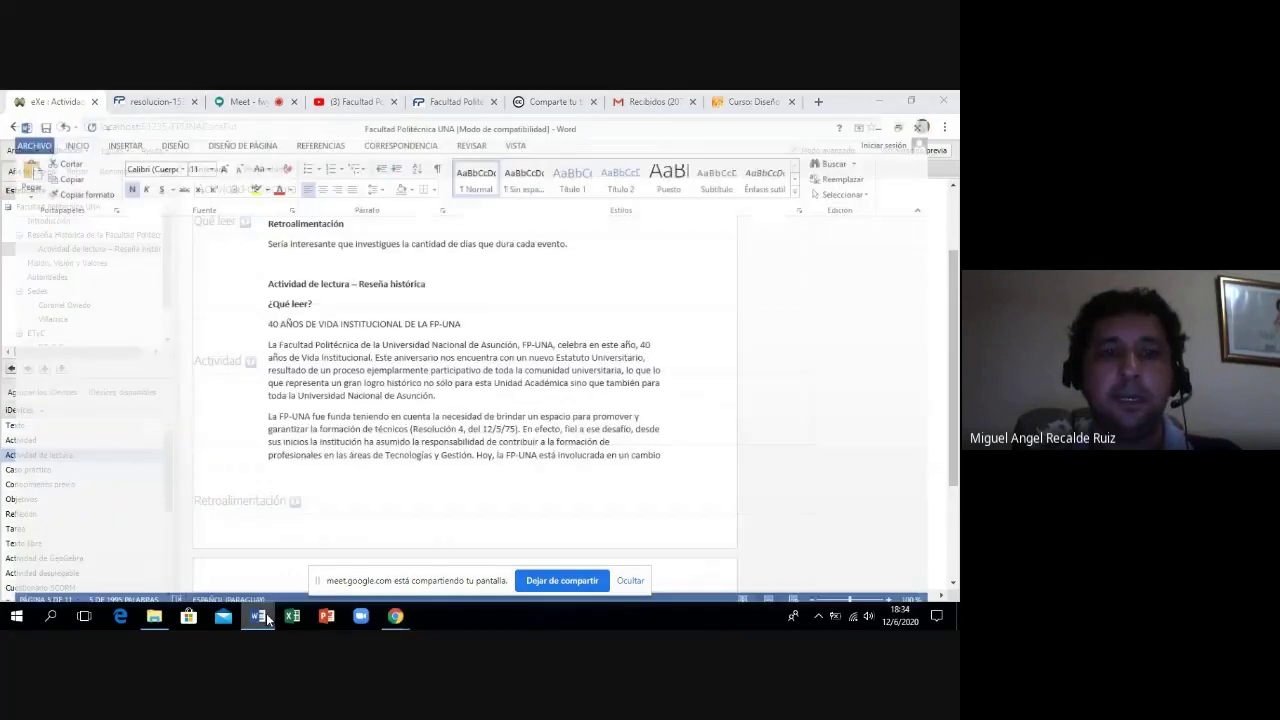
{"action": "left_click_drag", "start_coordinate": [266, 304], "coordinate": [478, 311]}
{"action": "key", "text": "ctrl+c"}
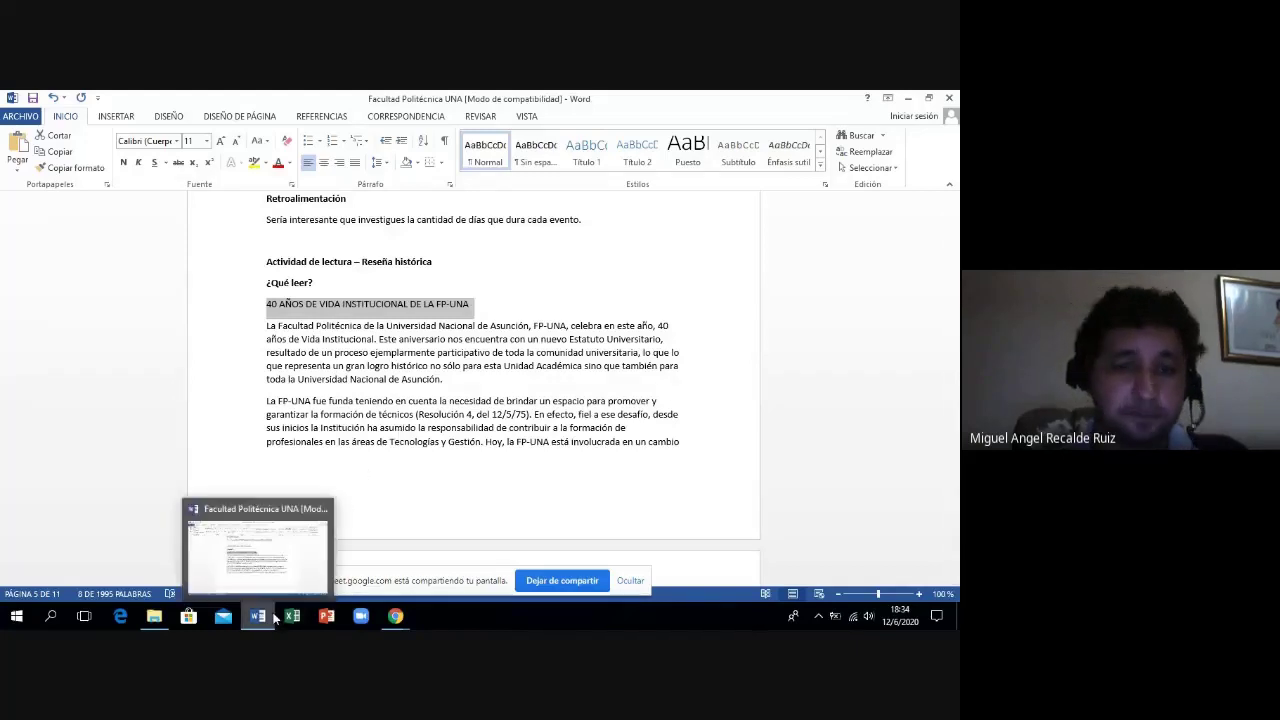
{"action": "mouse_move", "coordinate": [398, 617]}
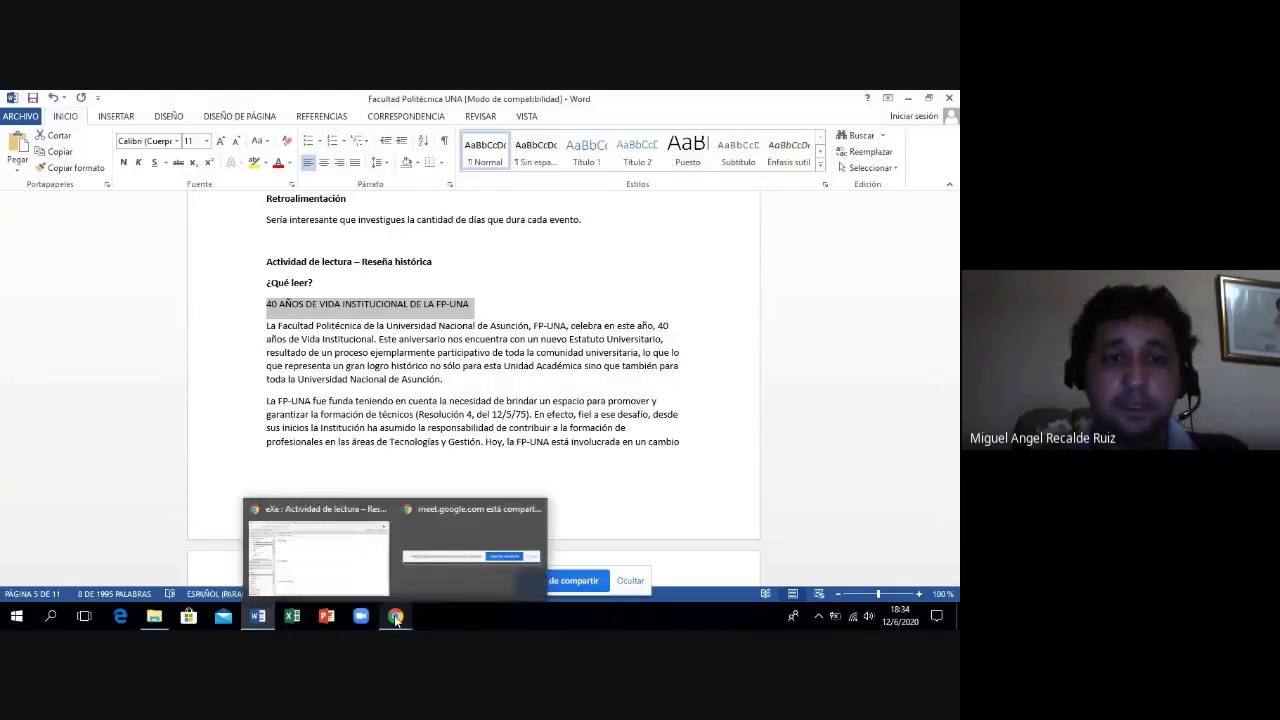
{"action": "left_click", "coordinate": [321, 566]}
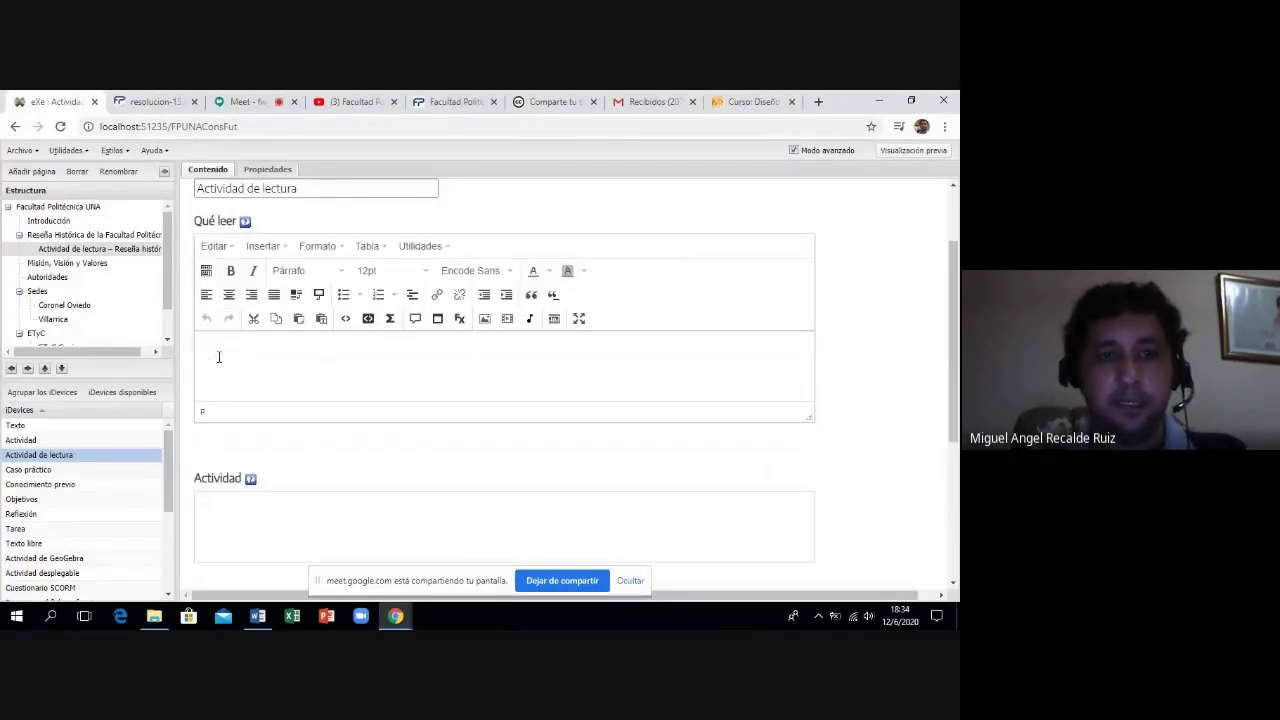
{"action": "key", "text": "ctrl+v"}
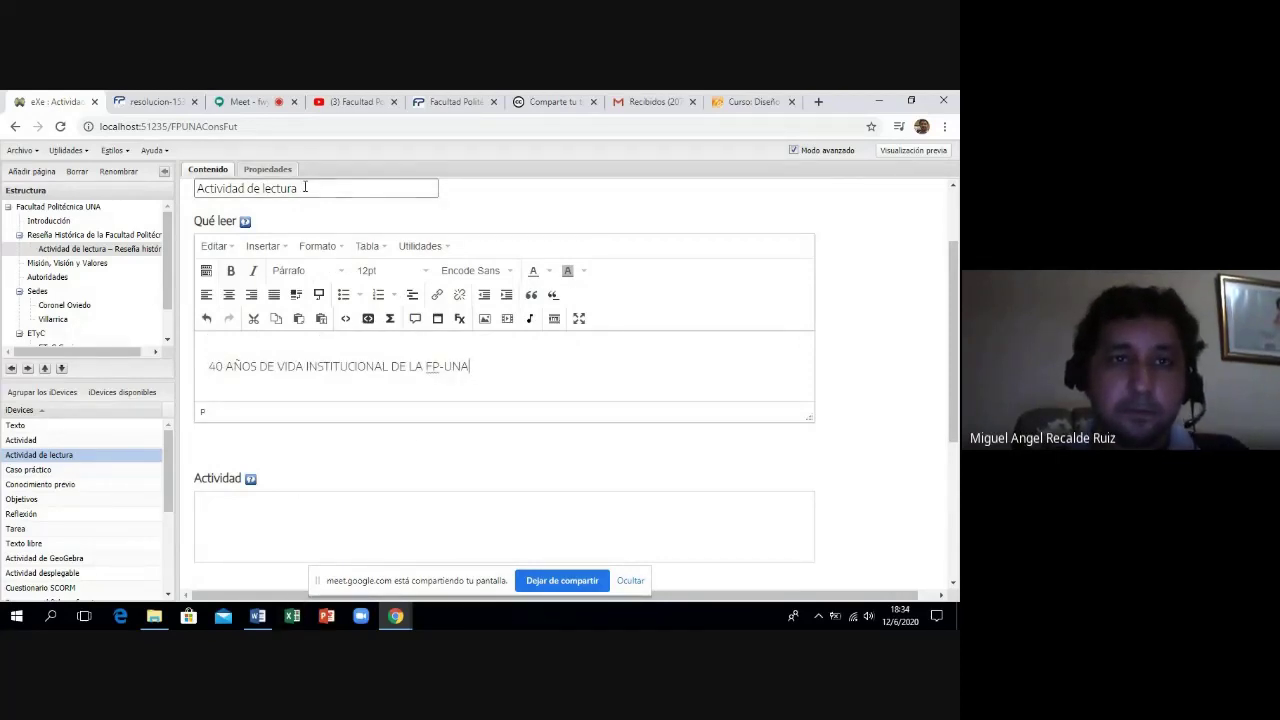
{"action": "left_click_drag", "start_coordinate": [300, 188], "coordinate": [265, 190]}
{"action": "key", "text": "ctrl+a"}
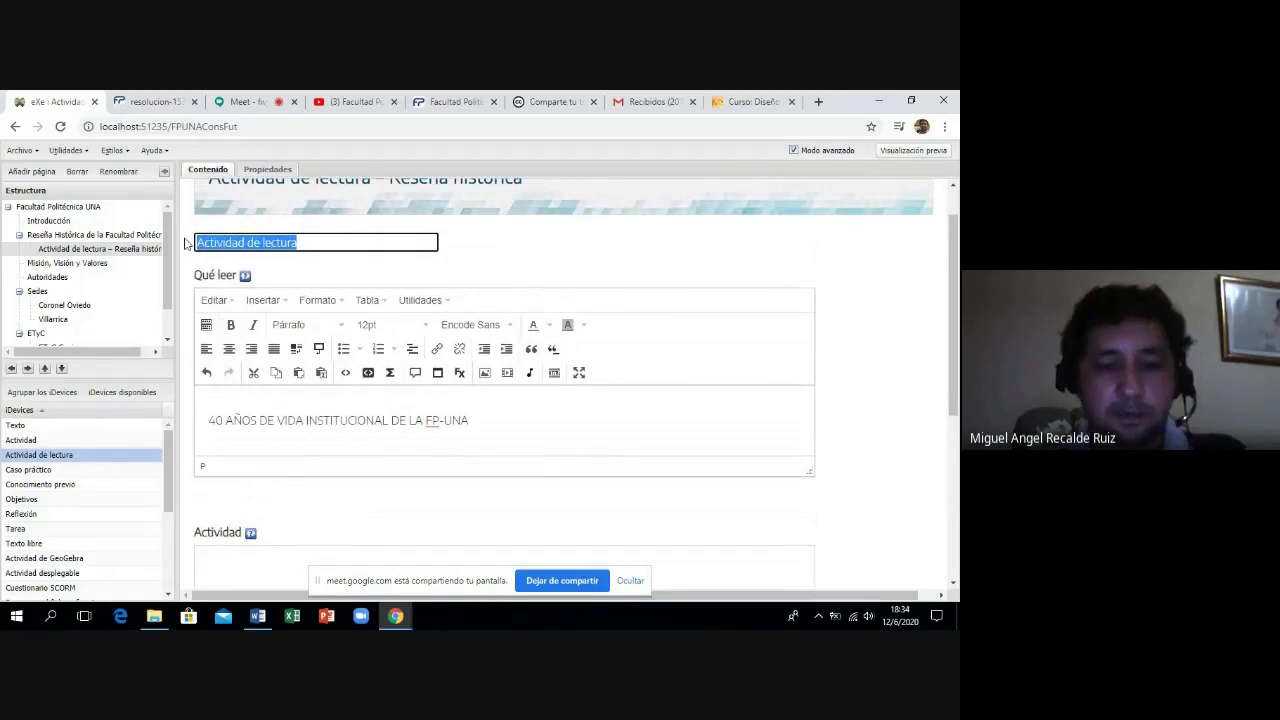
{"action": "key", "text": "ctrl+v"}
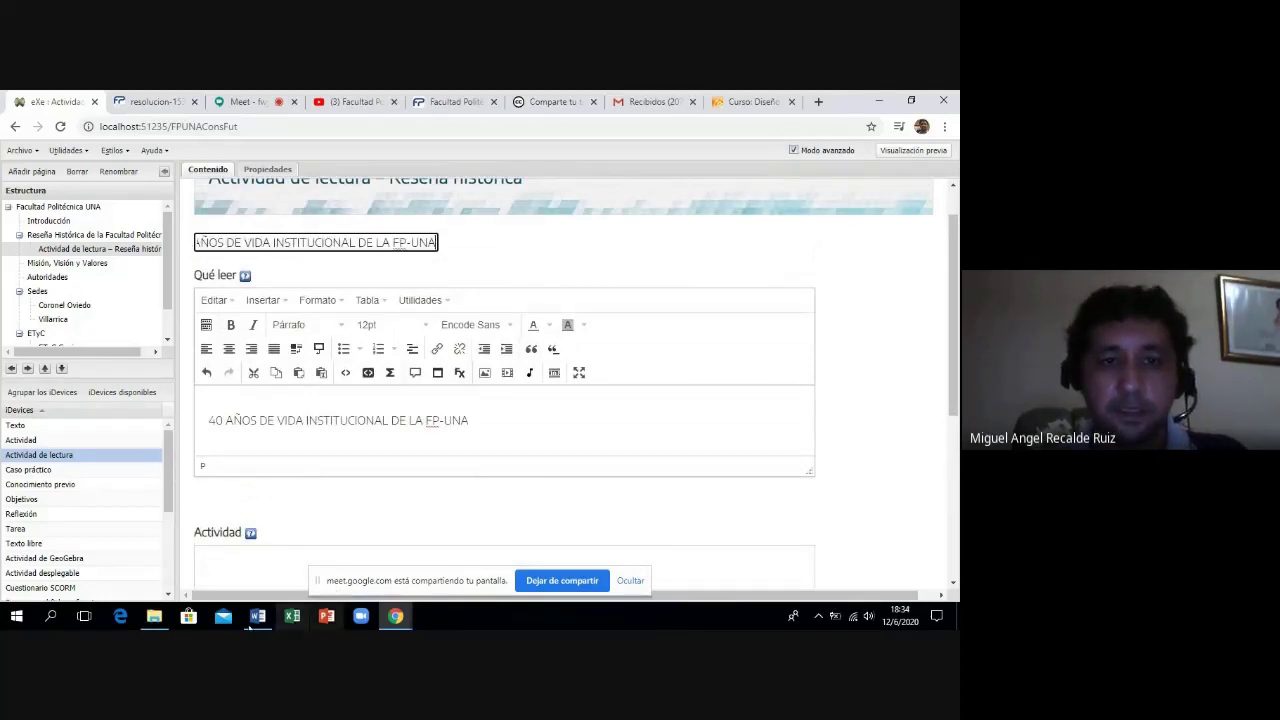
Replace the Qué leer text with Word's article paragraphs, from "La Facultad Politécnica" through the author line, and make "Autor:" bold.
{"action": "left_click", "coordinate": [252, 622]}
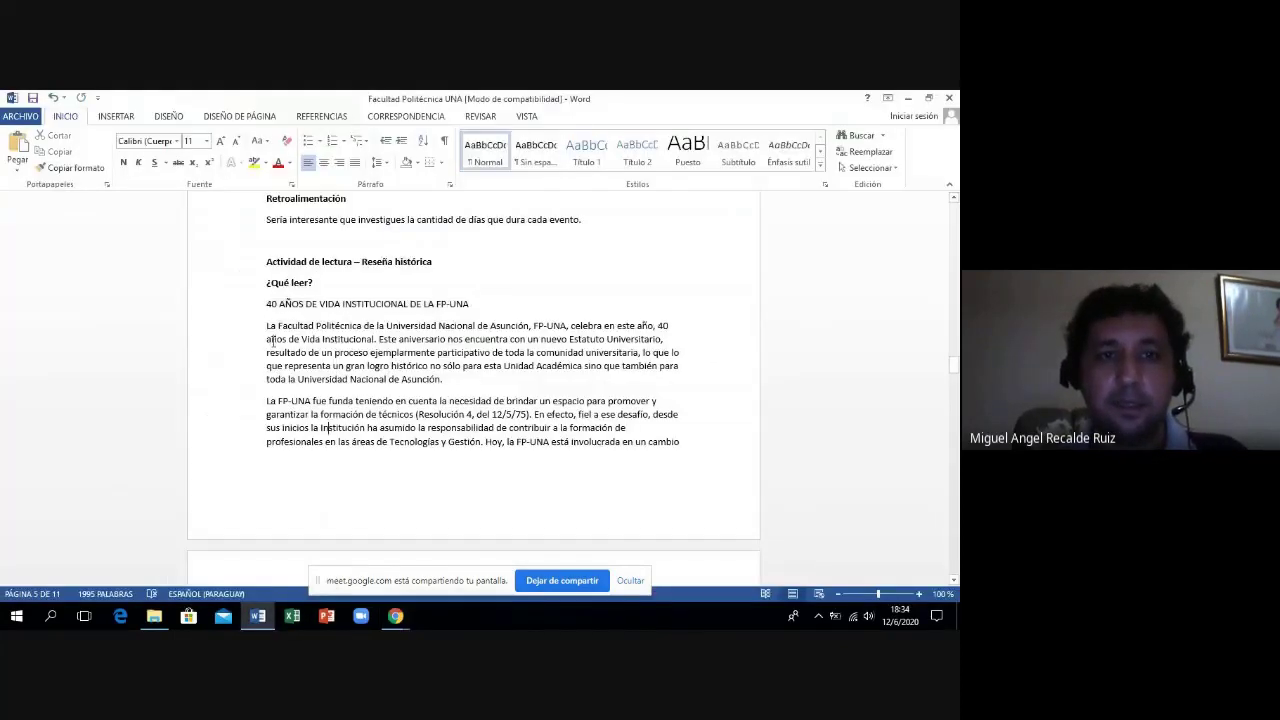
{"action": "left_click_drag", "start_coordinate": [266, 327], "coordinate": [440, 413]}
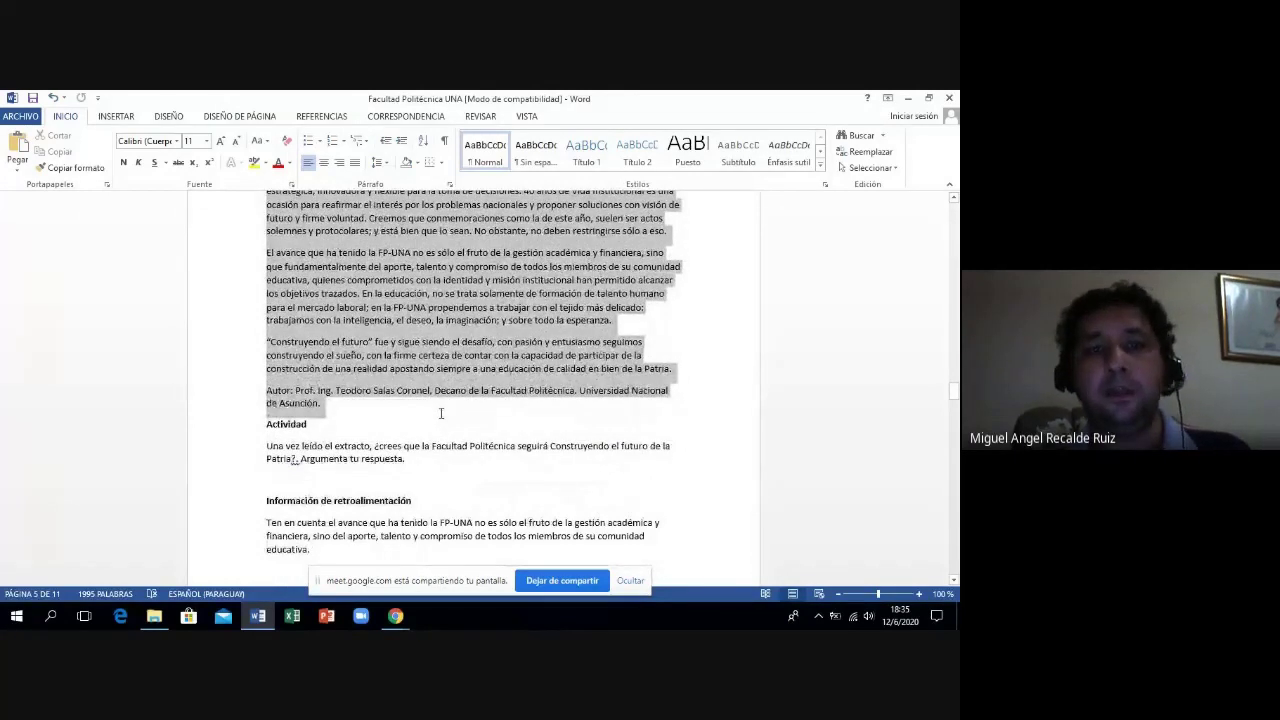
{"action": "left_click_drag", "start_coordinate": [440, 413], "coordinate": [440, 413]}
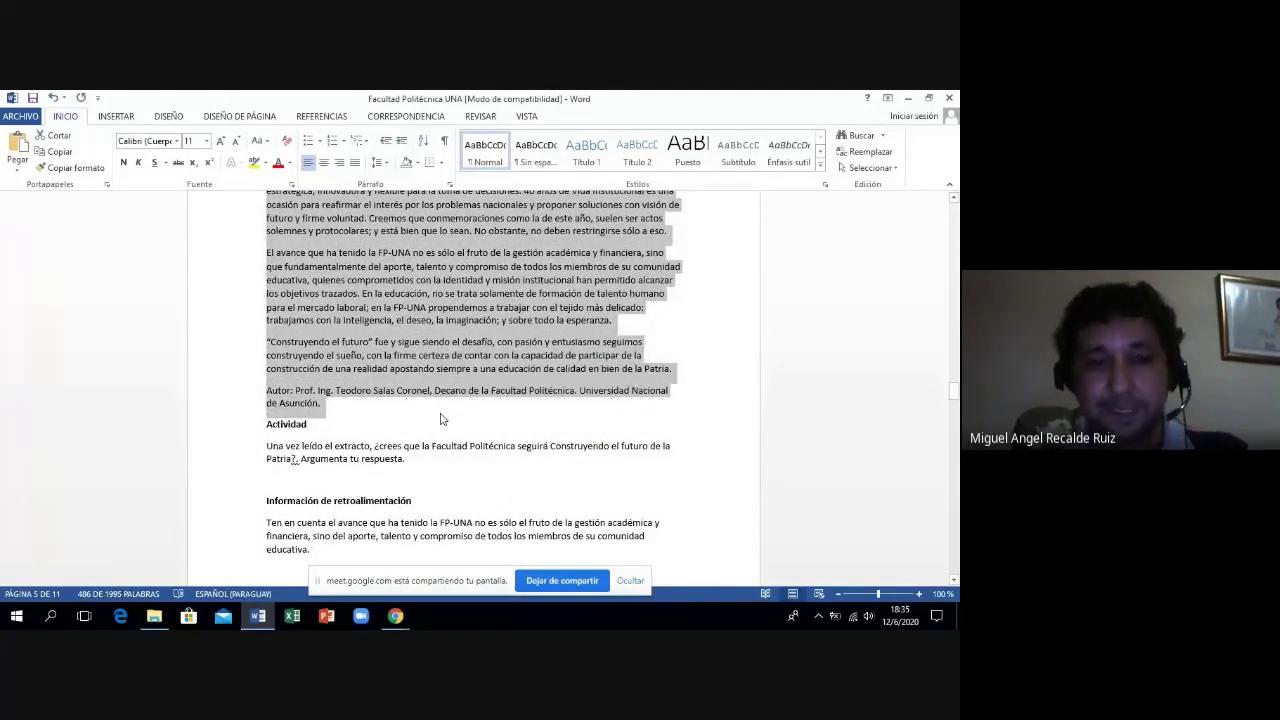
{"action": "left_click", "coordinate": [395, 616]}
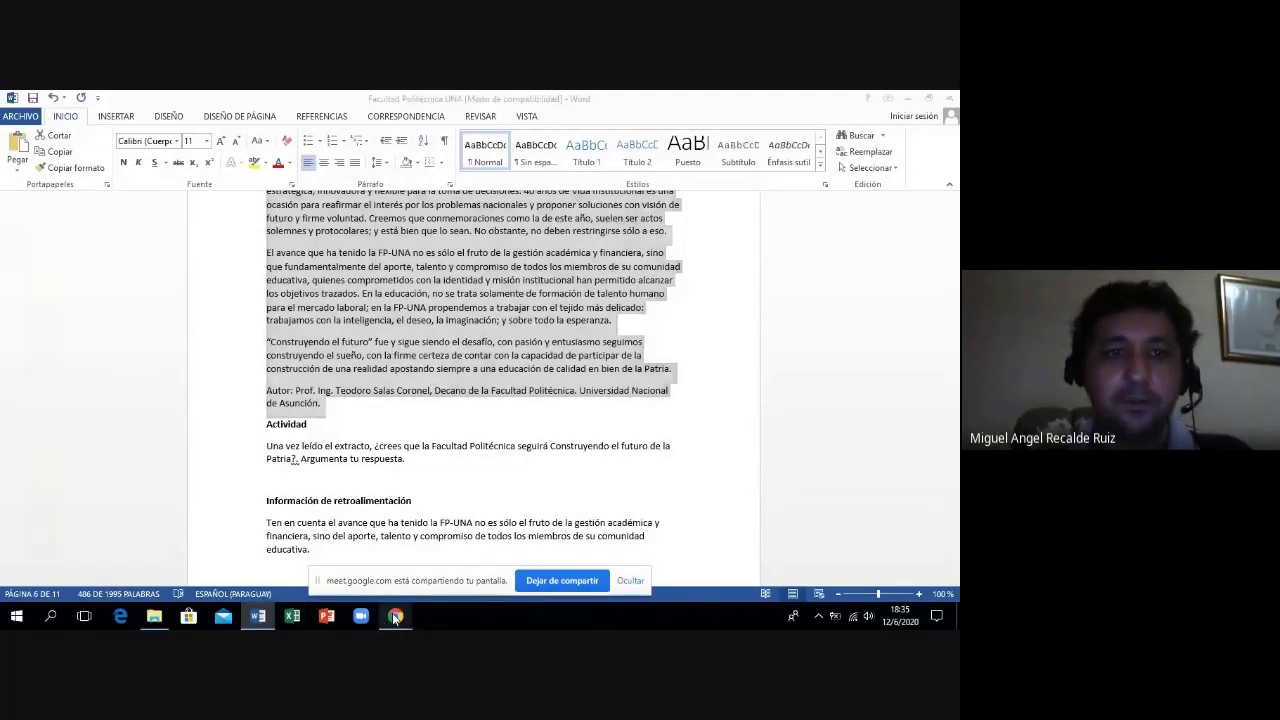
{"action": "left_click", "coordinate": [346, 554]}
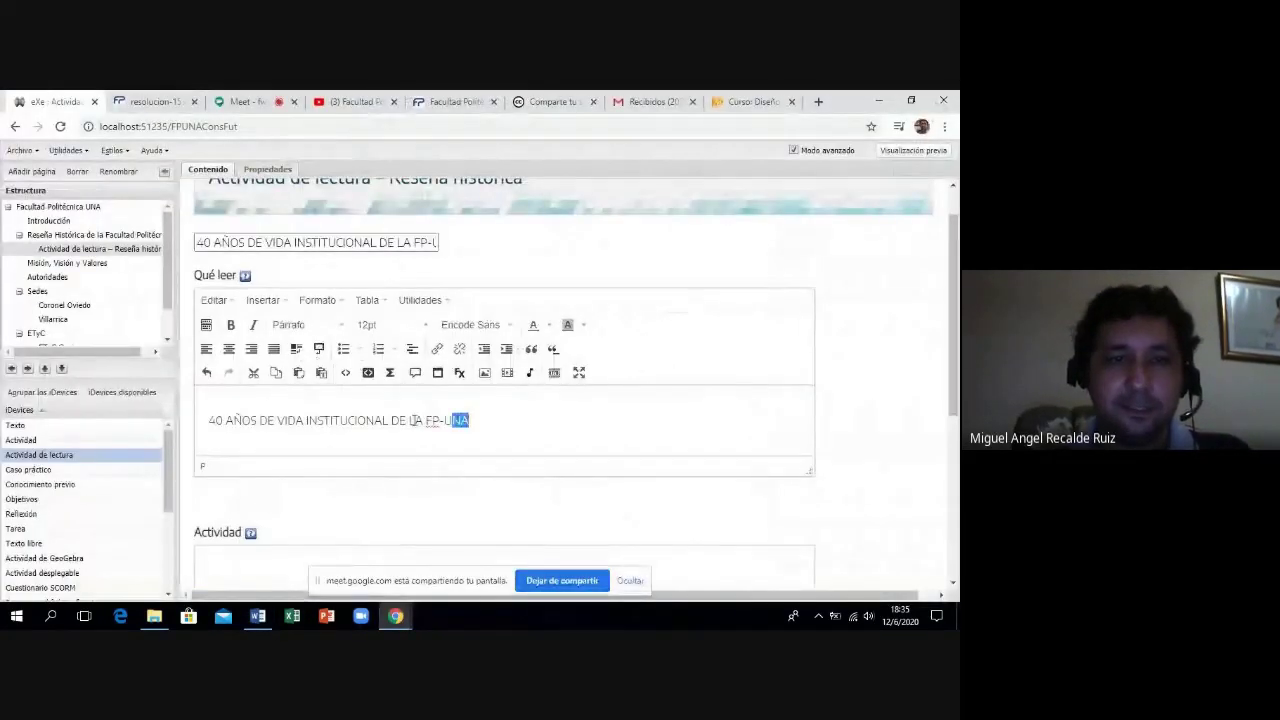
{"action": "left_click_drag", "start_coordinate": [415, 420], "coordinate": [203, 420]}
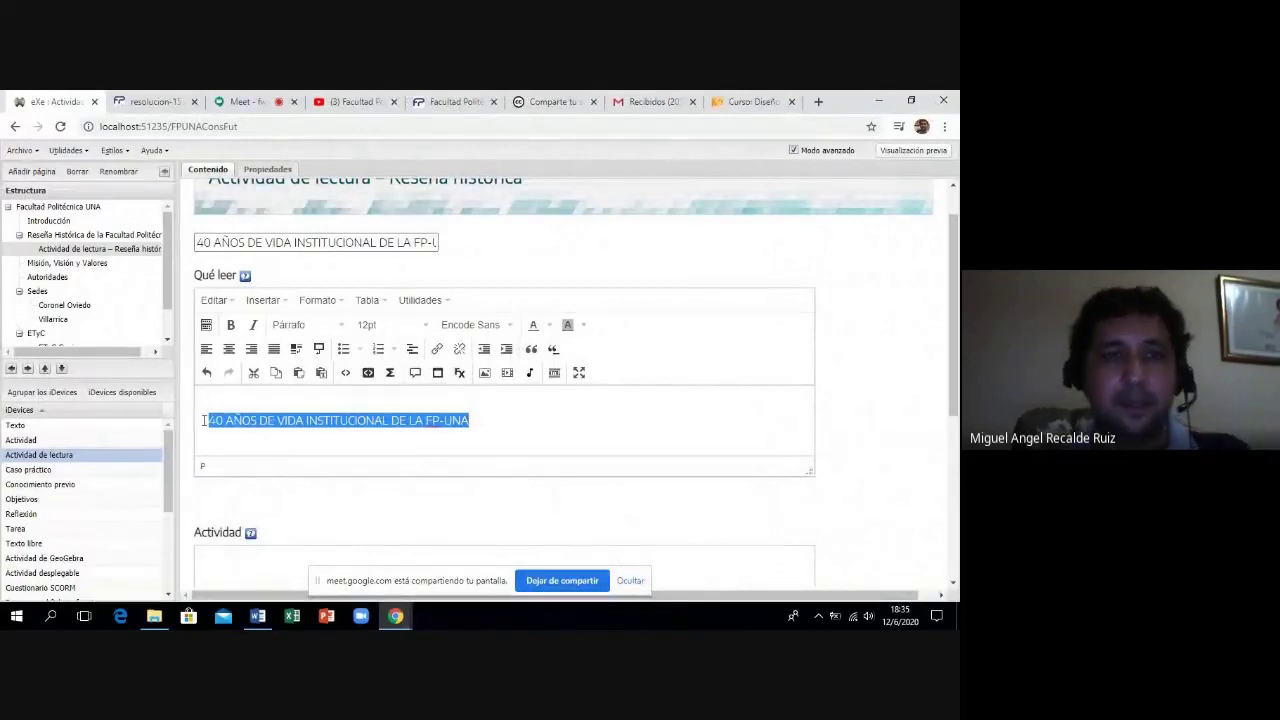
{"action": "key", "text": "ctrl+v"}
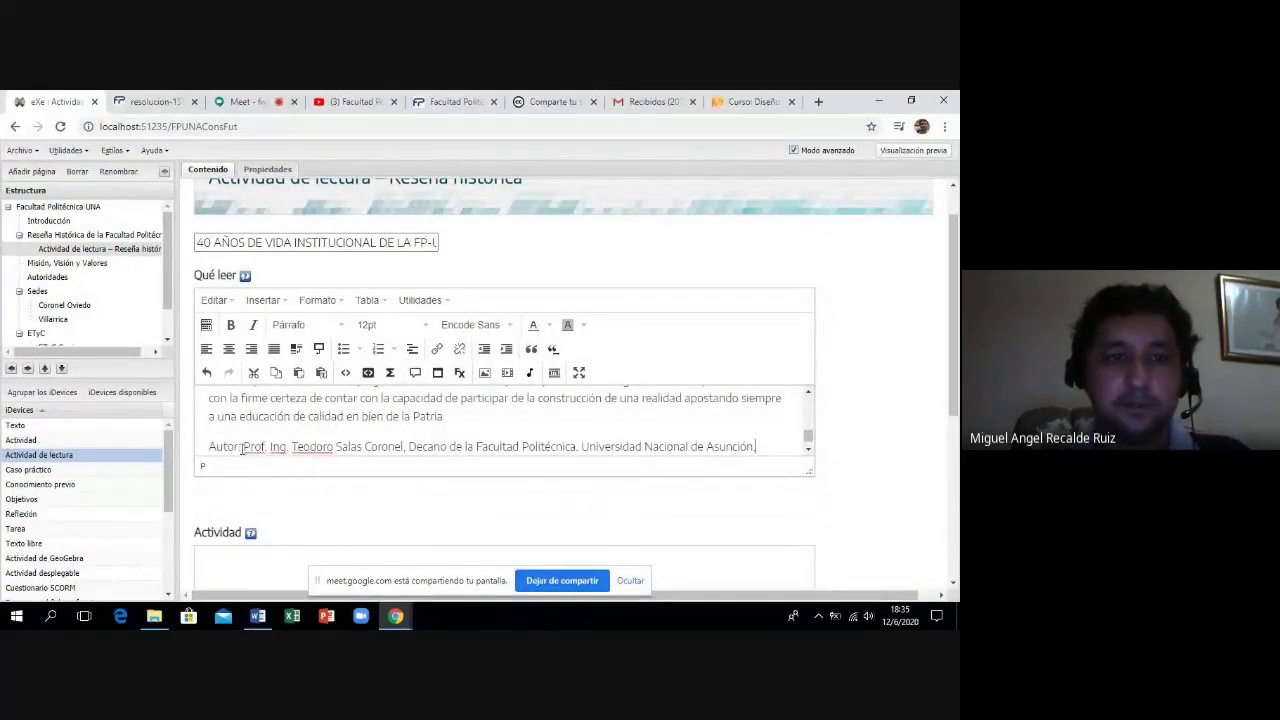
{"action": "left_click_drag", "start_coordinate": [243, 446], "coordinate": [208, 438]}
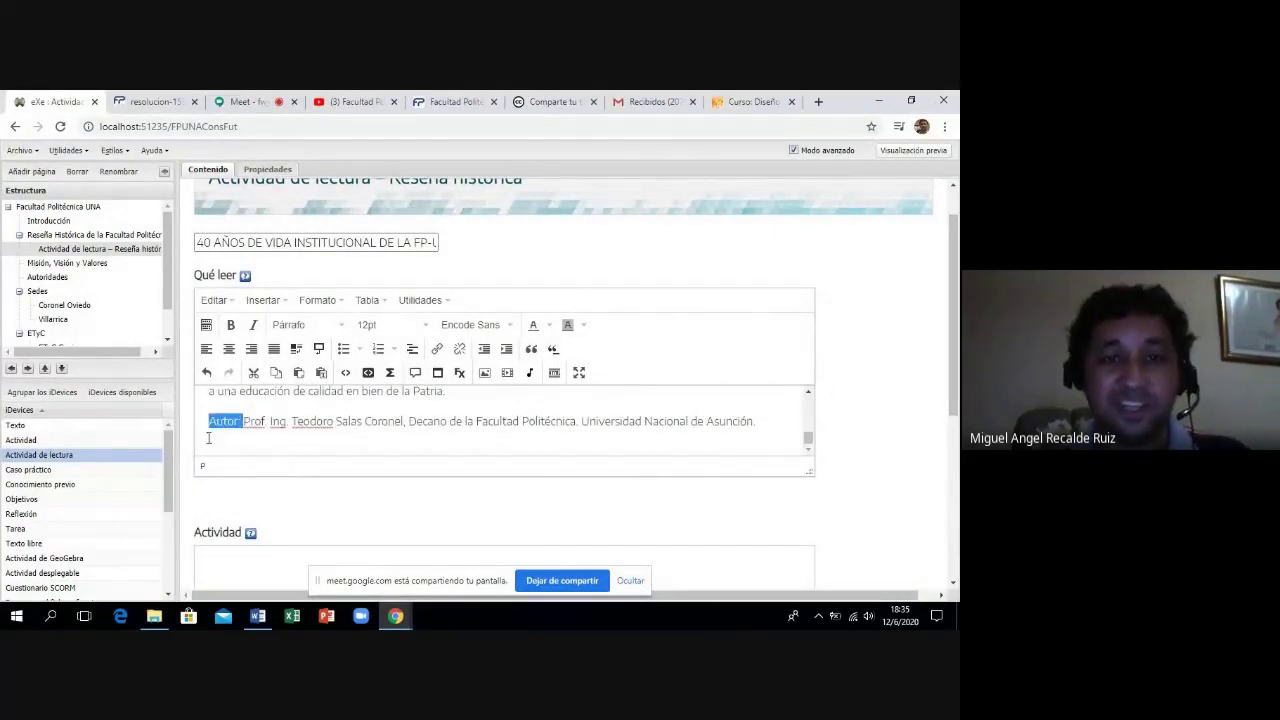
{"action": "left_click", "coordinate": [230, 324]}
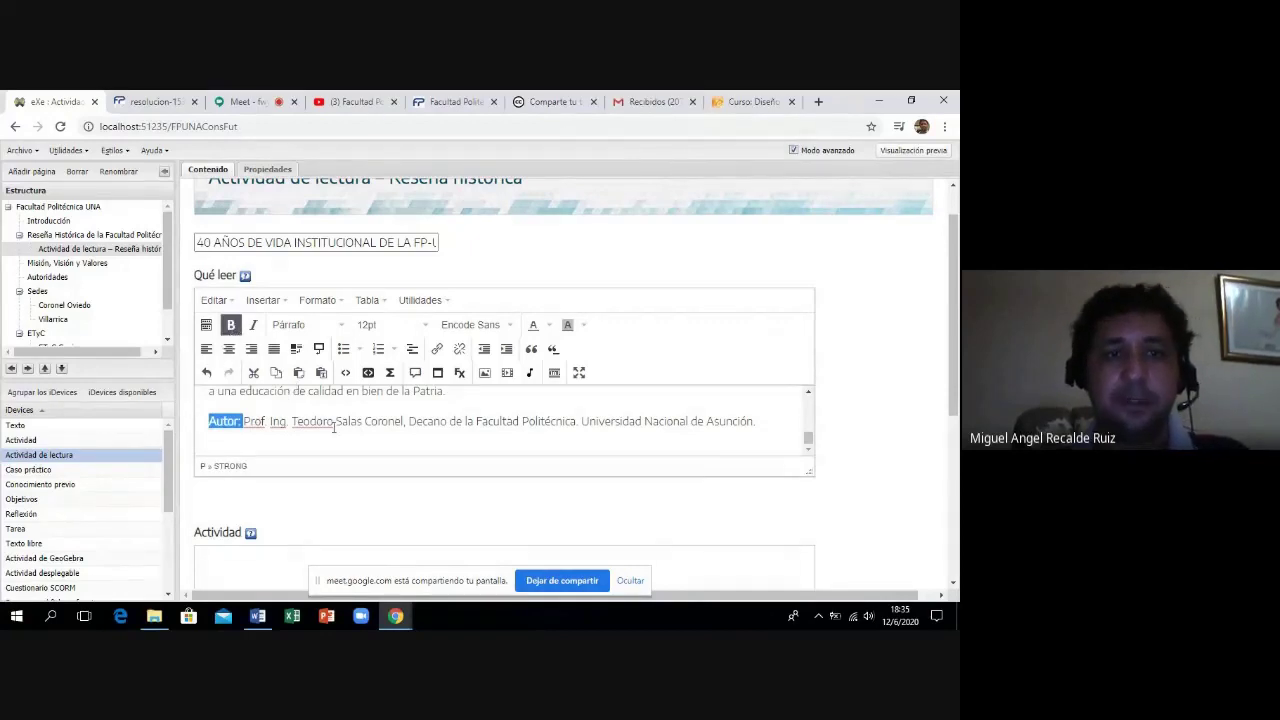
Copy Word's "Una vez leído el extracto, ¿crees que la Facultad Politécnica seguirá Construyendo el futuro de la Patria?. Argumenta tu respuesta." into eXe's Actividad field.
{"action": "left_click", "coordinate": [258, 616]}
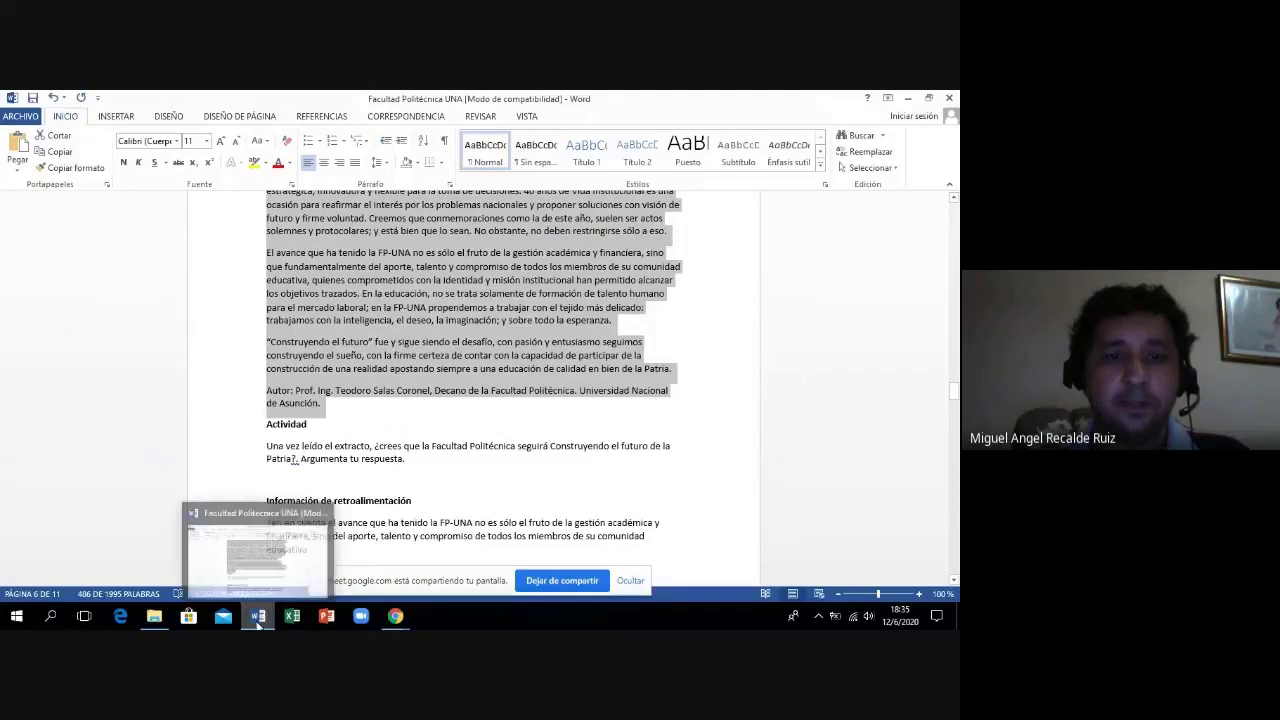
{"action": "left_click", "coordinate": [380, 502]}
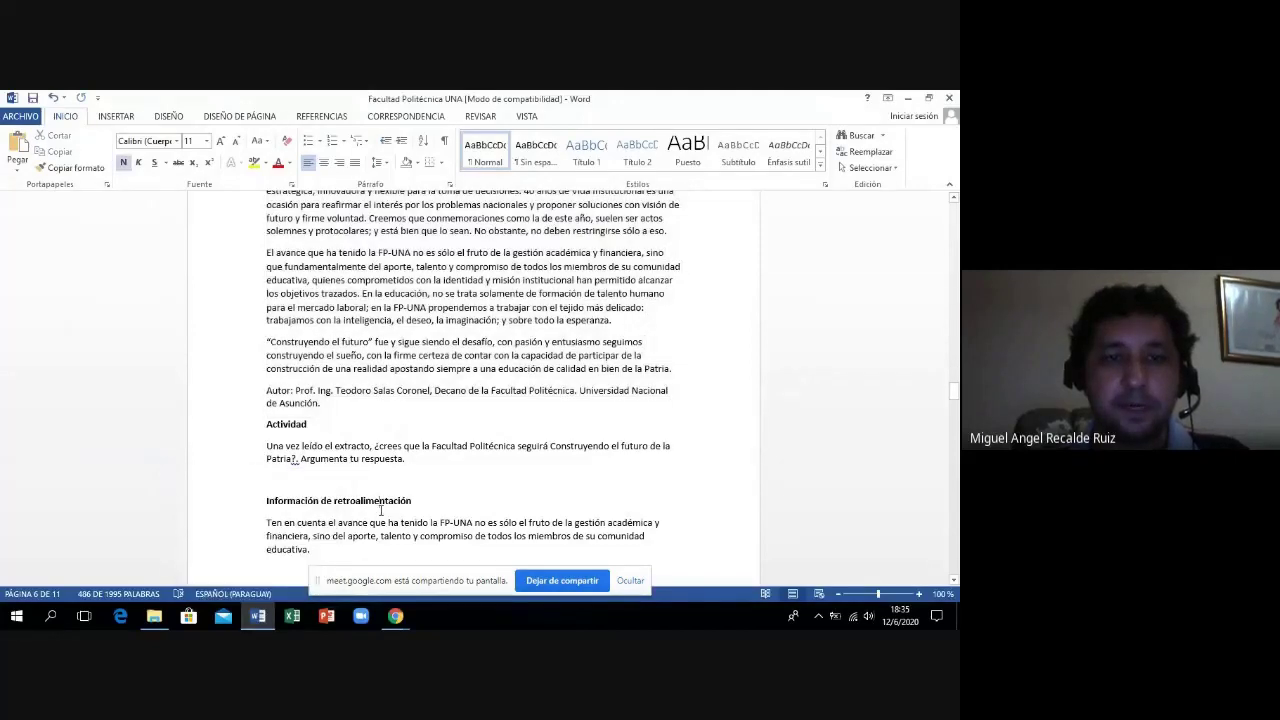
{"action": "left_click_drag", "start_coordinate": [266, 442], "coordinate": [416, 461]}
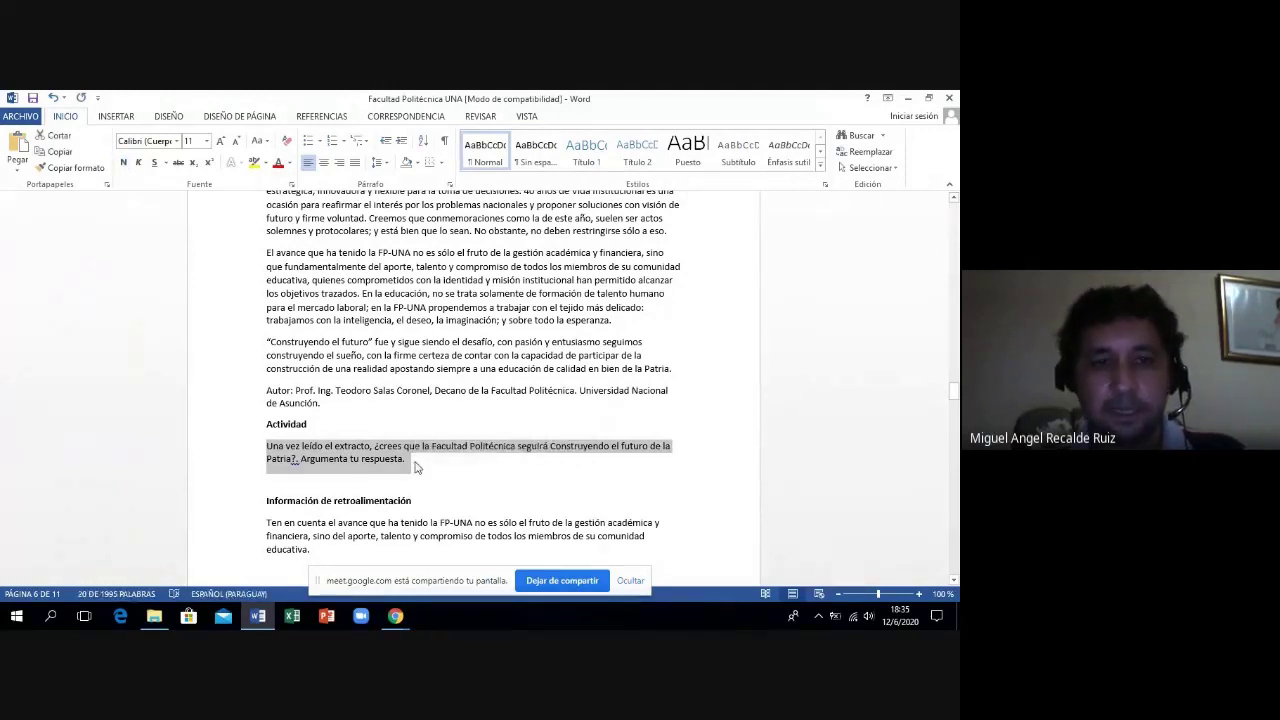
{"action": "left_click", "coordinate": [390, 617]}
{"action": "left_click", "coordinate": [320, 550]}
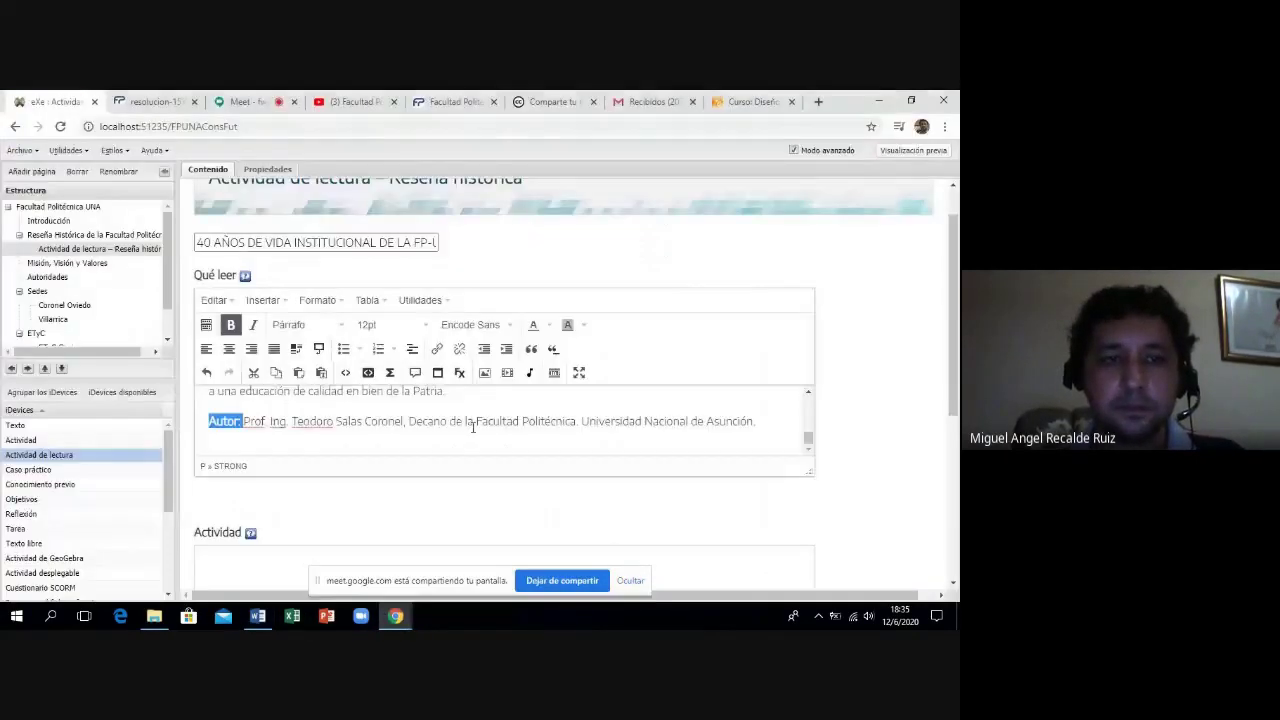
{"action": "left_click_drag", "start_coordinate": [953, 320], "coordinate": [953, 382]}
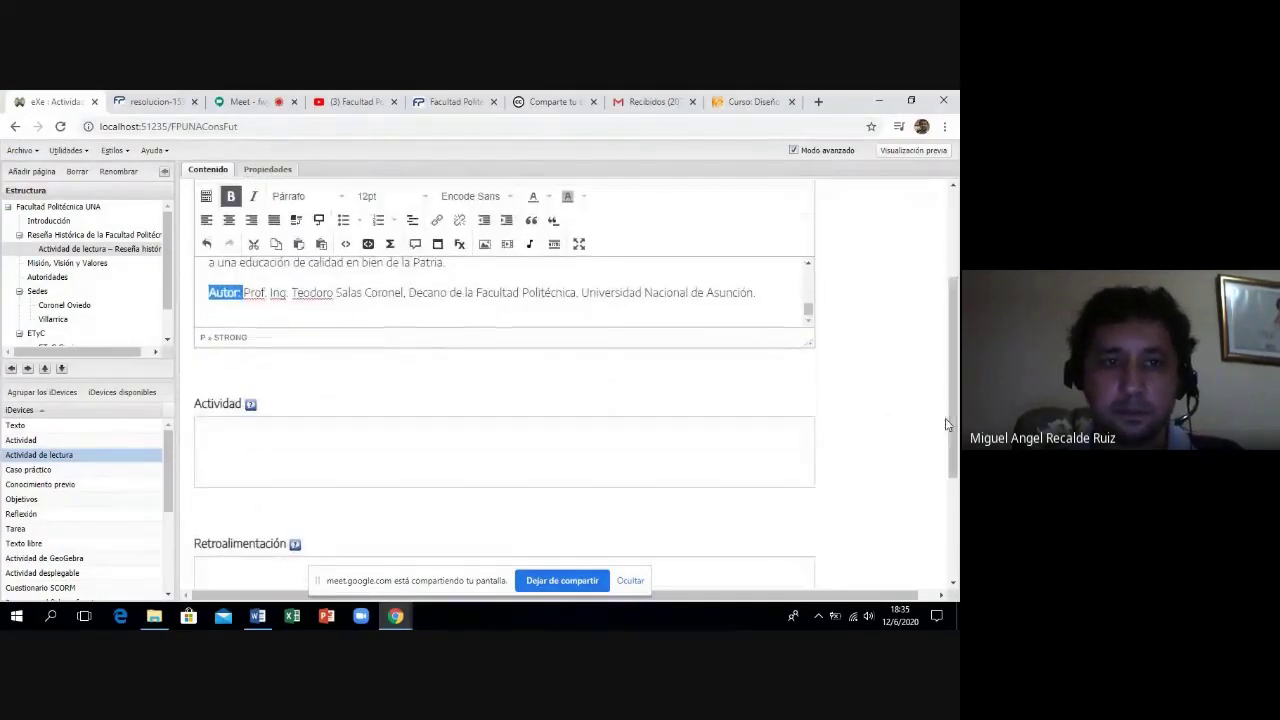
{"action": "left_click", "coordinate": [484, 462]}
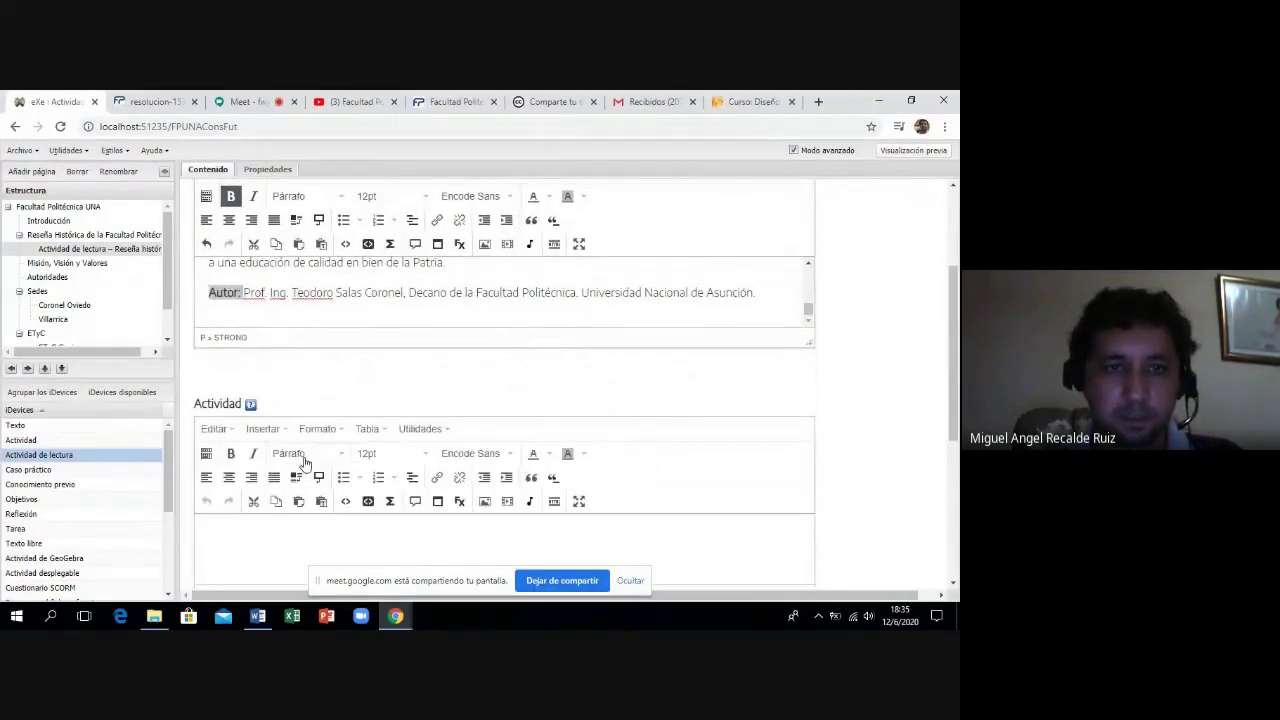
{"action": "type", "text": "Una vez leído el extracto, ¿crees que la Facultad Politécnica seguirá Construyendo el futuro de la Patria? Argumenta tu respuesta."}
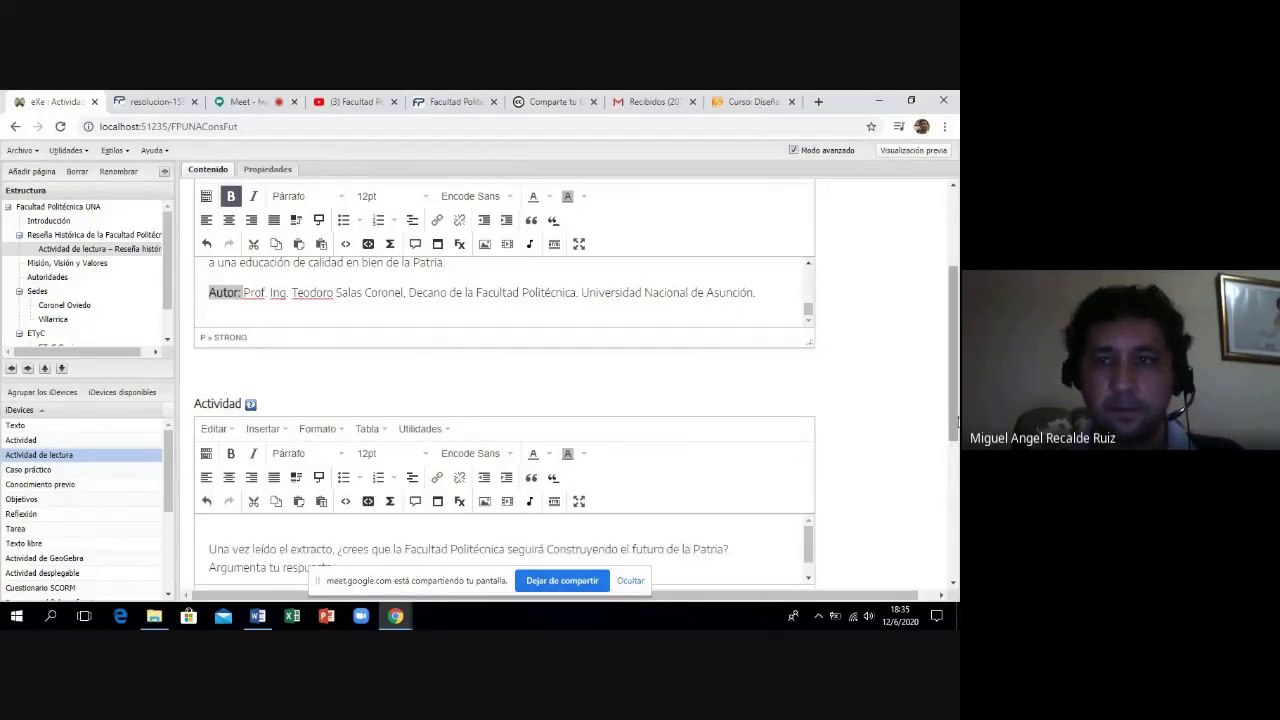
{"action": "left_click_drag", "start_coordinate": [953, 382], "coordinate": [953, 482]}
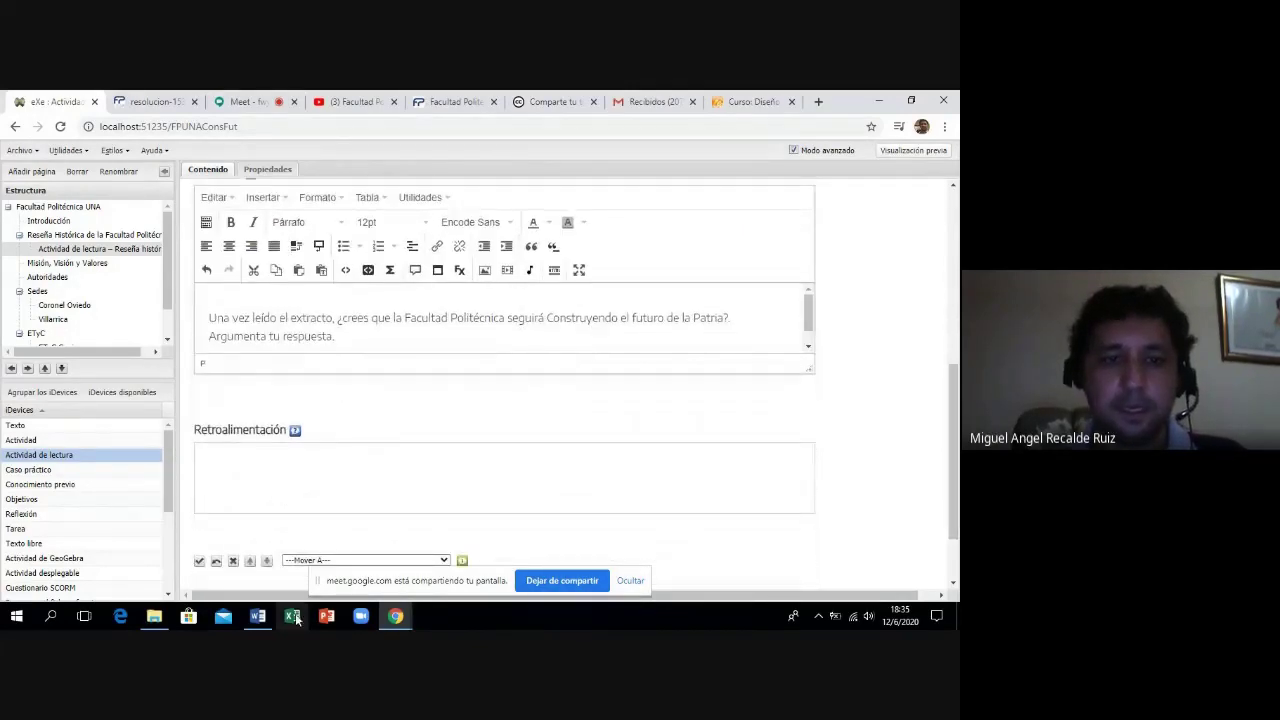
Copy Word's feedback paragraph starting "Ten en cuenta el avance" into eXe's Retroalimentación field and apply the reading activity's edits.
{"action": "left_click", "coordinate": [258, 617]}
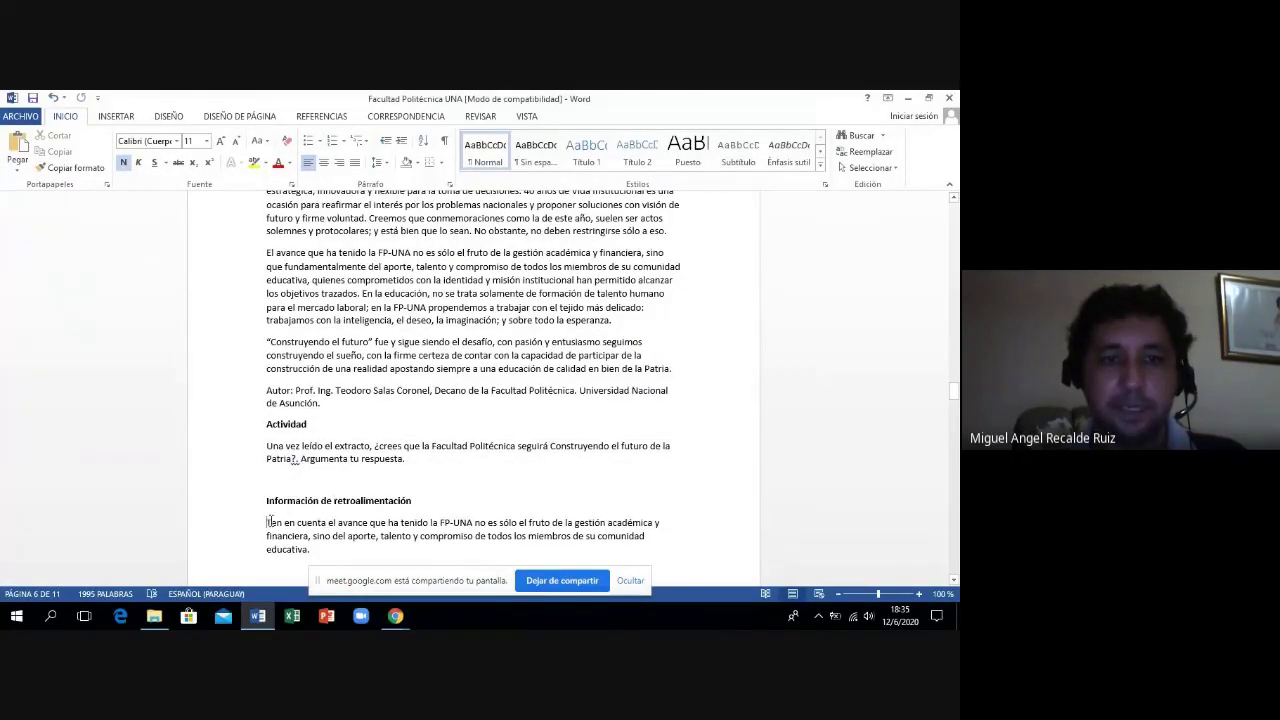
{"action": "left_click_drag", "start_coordinate": [267, 522], "coordinate": [314, 556]}
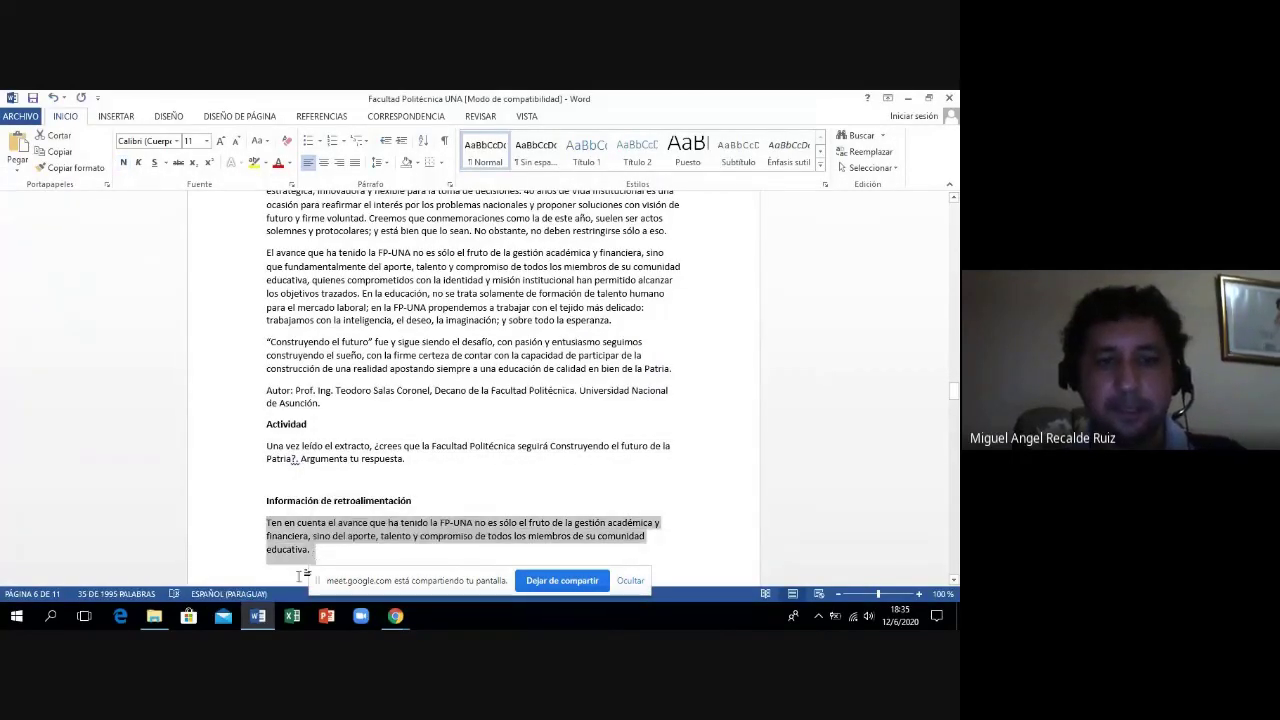
{"action": "left_click", "coordinate": [395, 616]}
{"action": "left_click", "coordinate": [296, 569]}
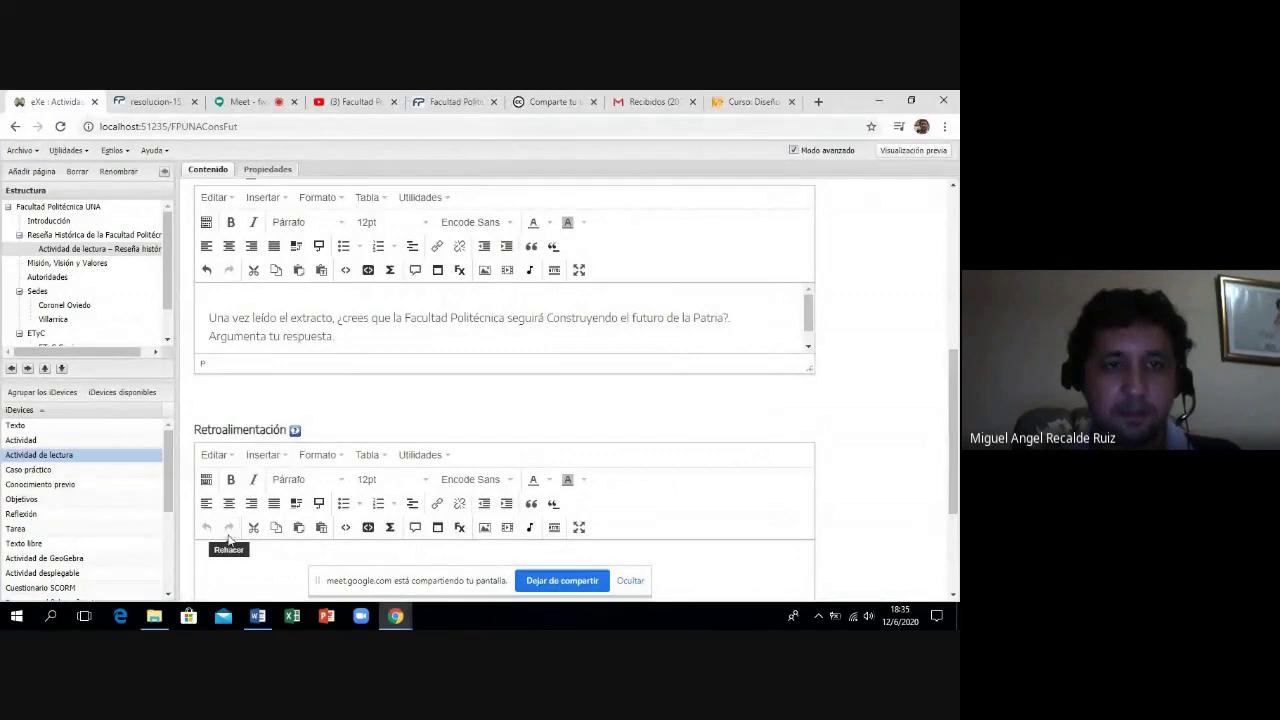
{"action": "key", "text": "ctrl+v"}
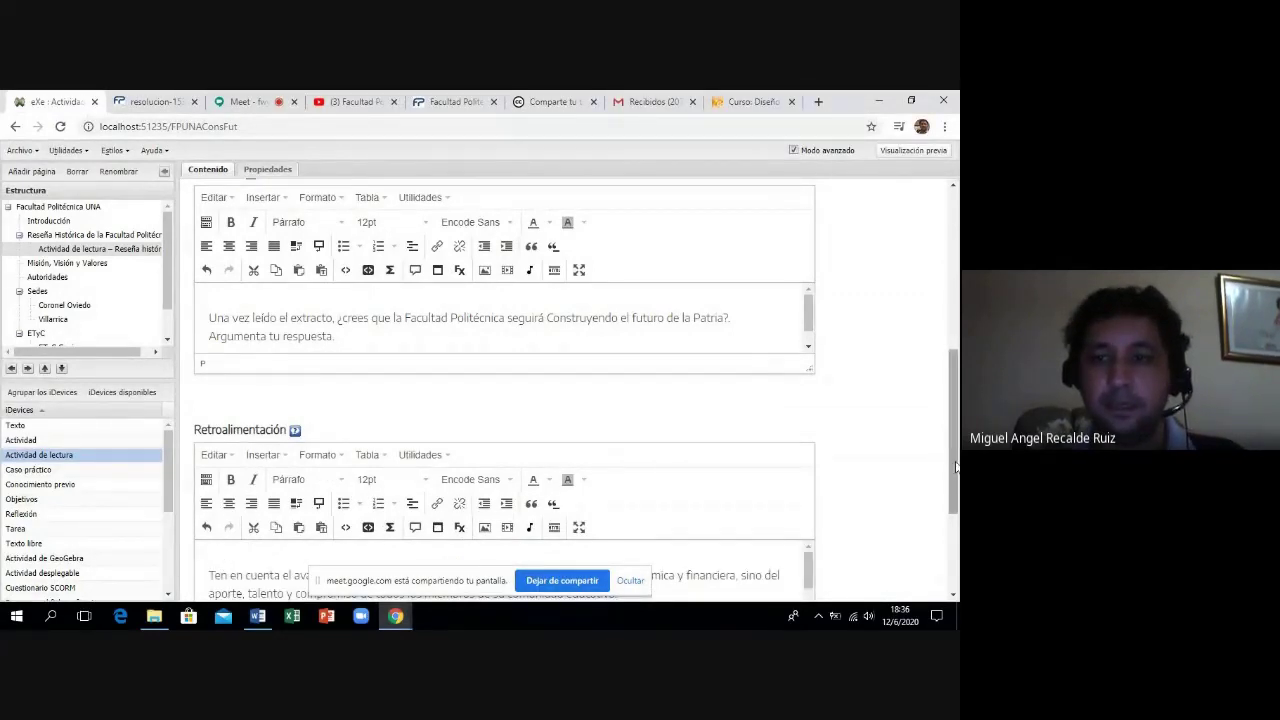
{"action": "scroll", "coordinate": [955, 466], "scroll_direction": "down", "scroll_amount": 3}
{"action": "left_click", "coordinate": [199, 537]}
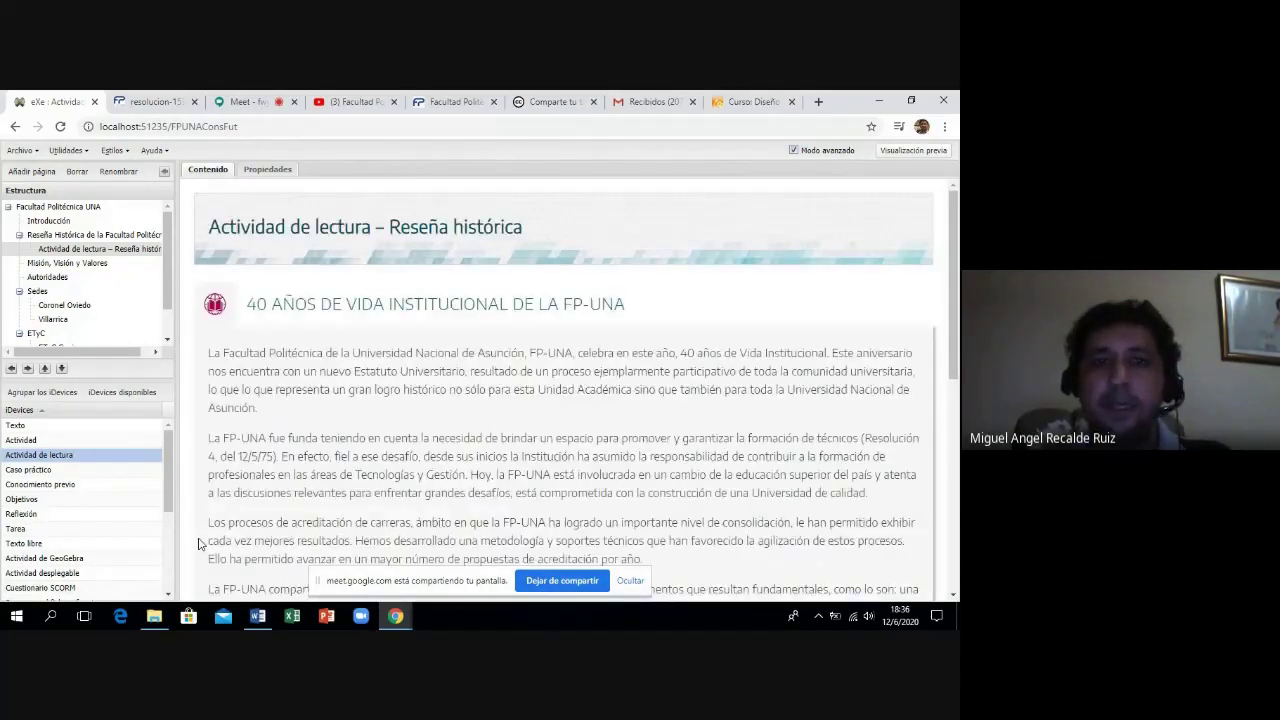
{"action": "scroll", "coordinate": [957, 307], "scroll_direction": "down", "scroll_amount": 1}
{"action": "scroll", "coordinate": [957, 307], "scroll_direction": "down", "scroll_amount": 3}
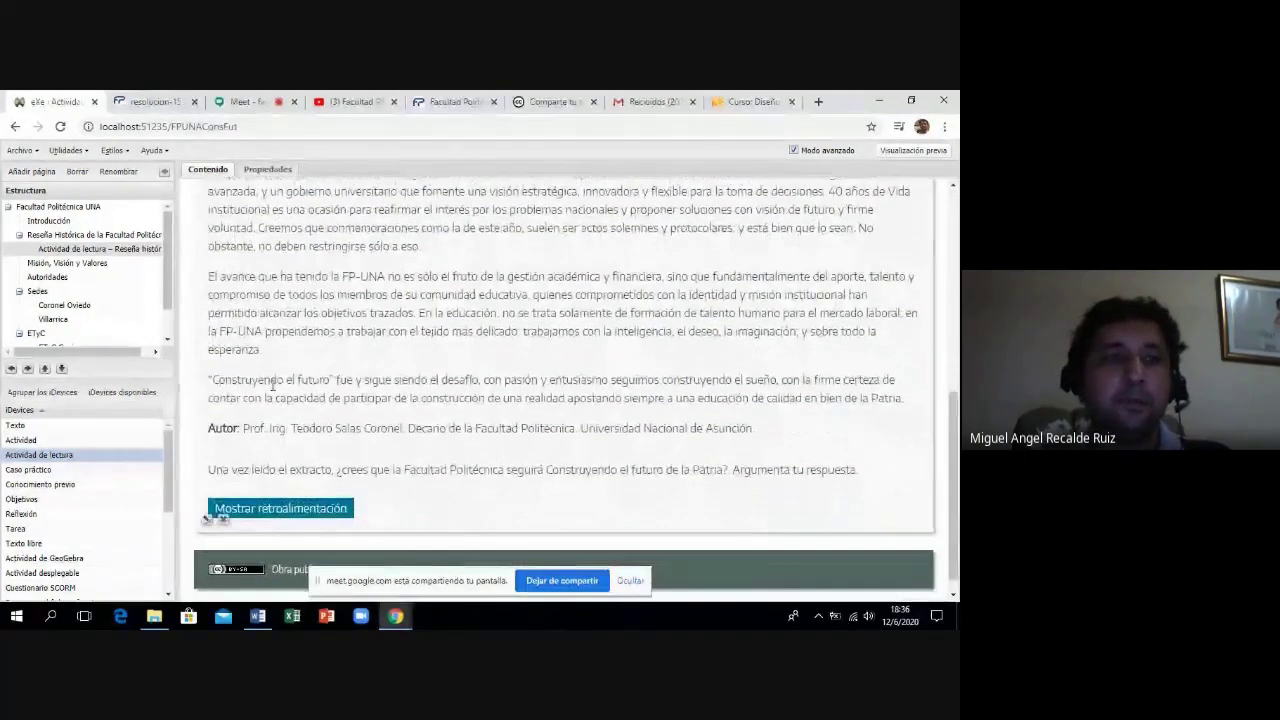
Add a child page under Actividad de lectura – Reseña histórica and save the package.
{"action": "left_click", "coordinate": [33, 172]}
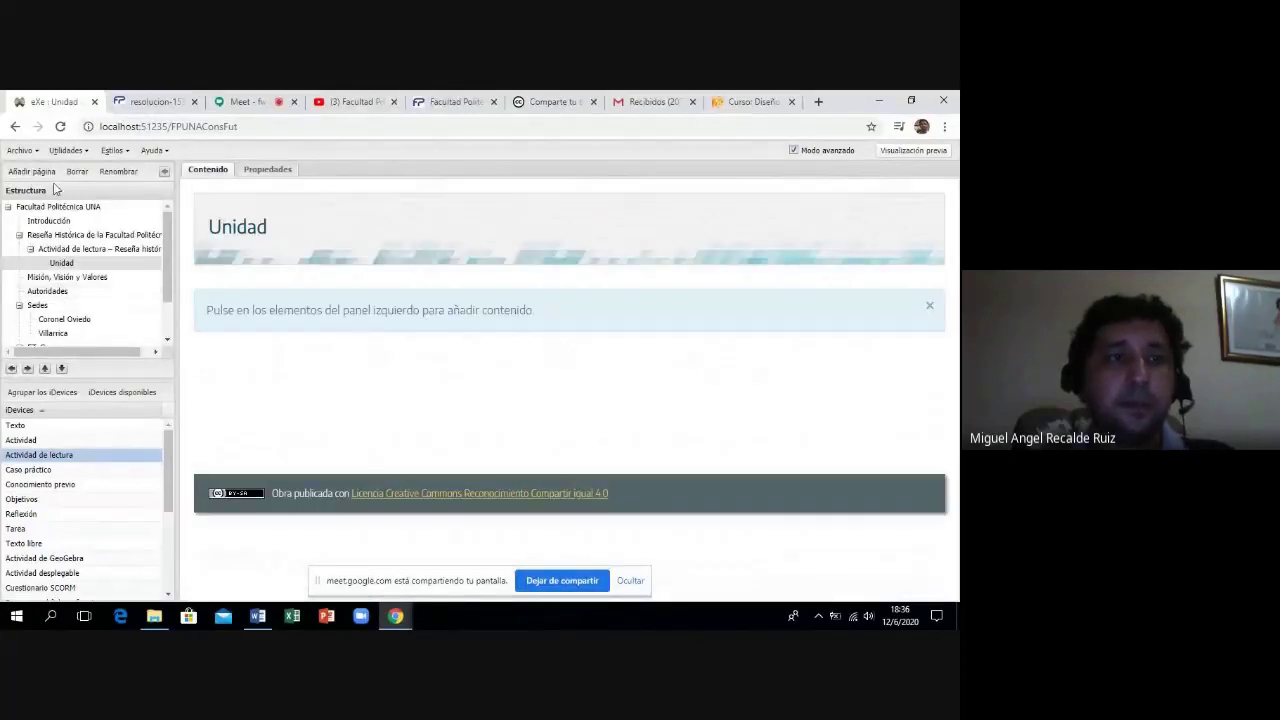
{"action": "left_click", "coordinate": [21, 151]}
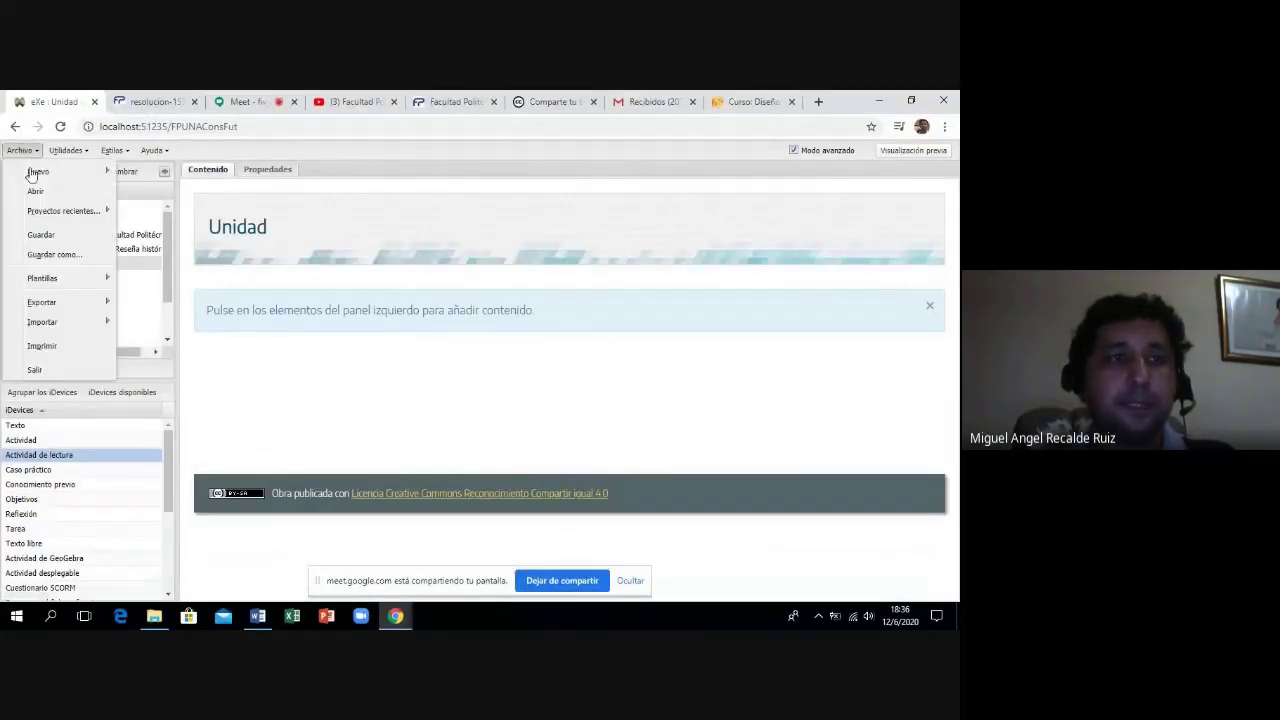
{"action": "left_click", "coordinate": [41, 235]}
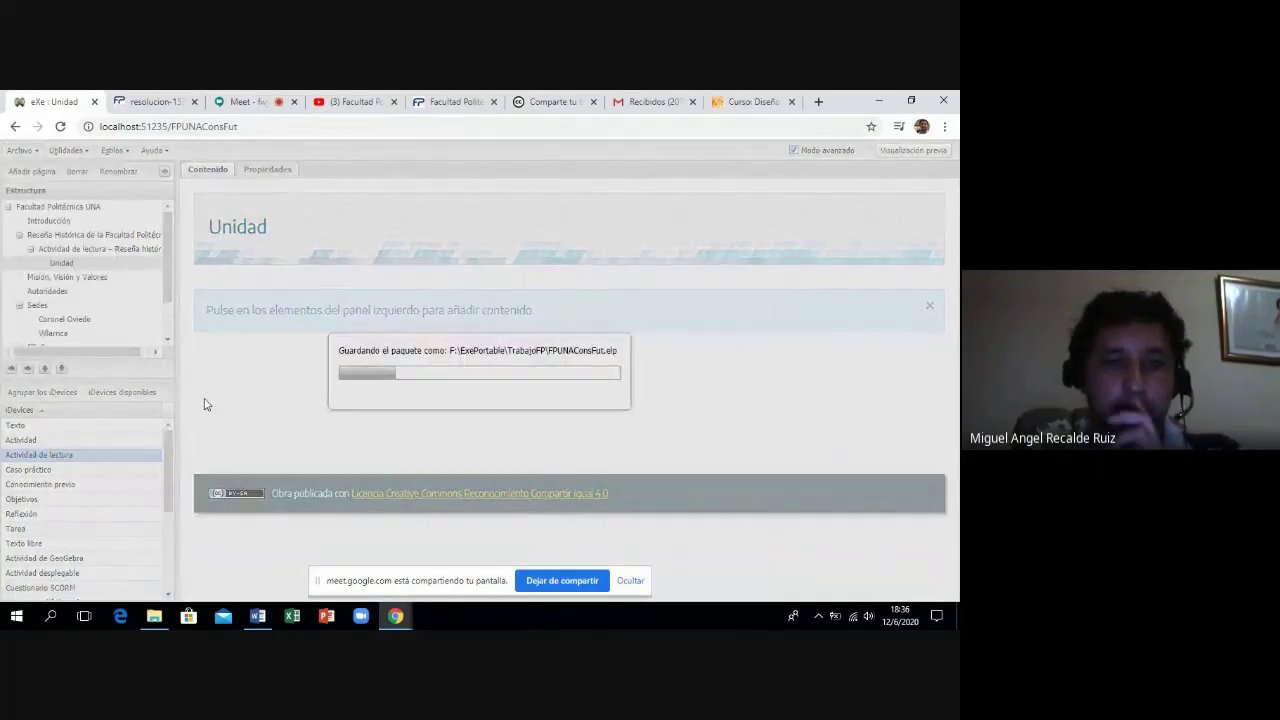
Switch to the Google Meet call, admit the waiting participant and return to eXe.
{"action": "left_click", "coordinate": [243, 103]}
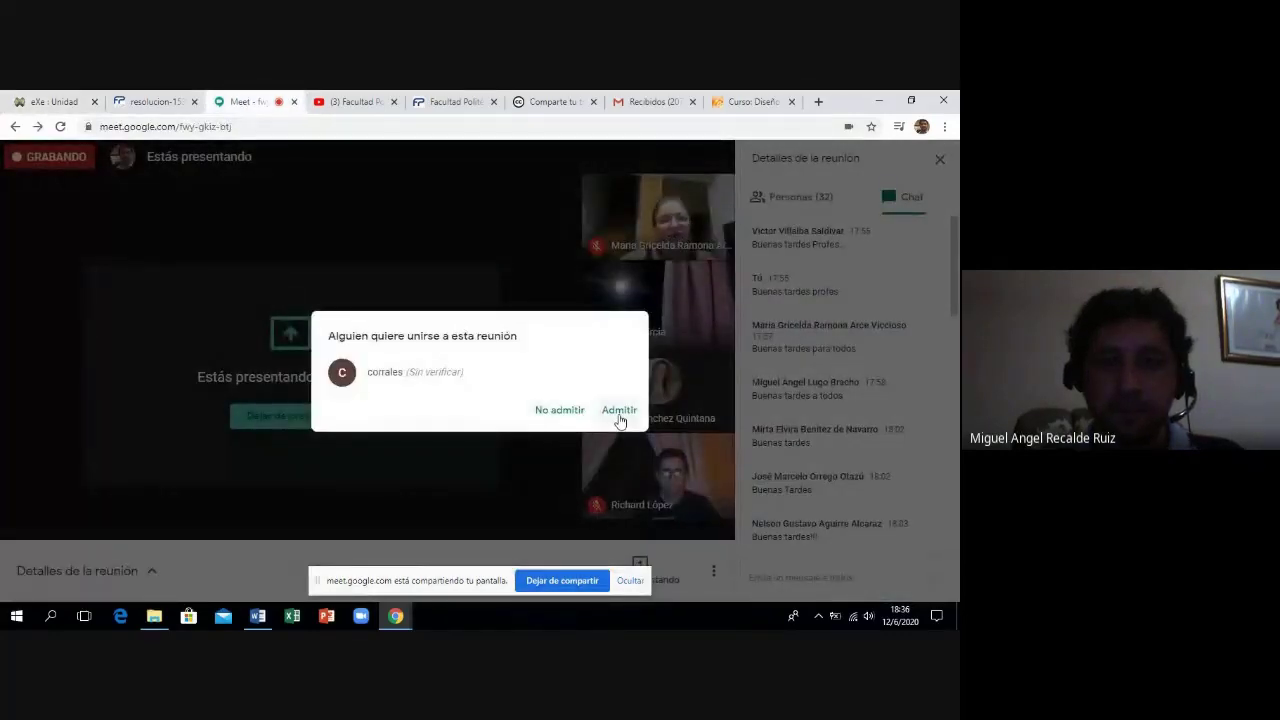
{"action": "left_click", "coordinate": [619, 411]}
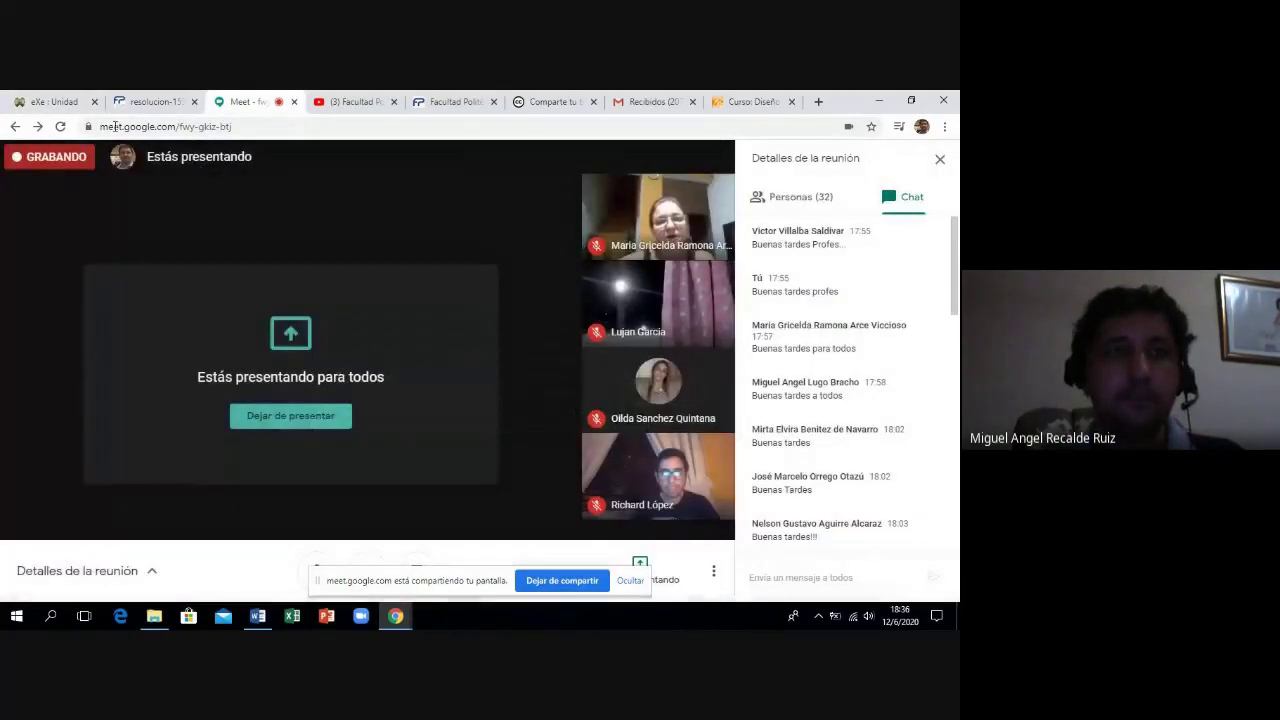
{"action": "left_click", "coordinate": [48, 102]}
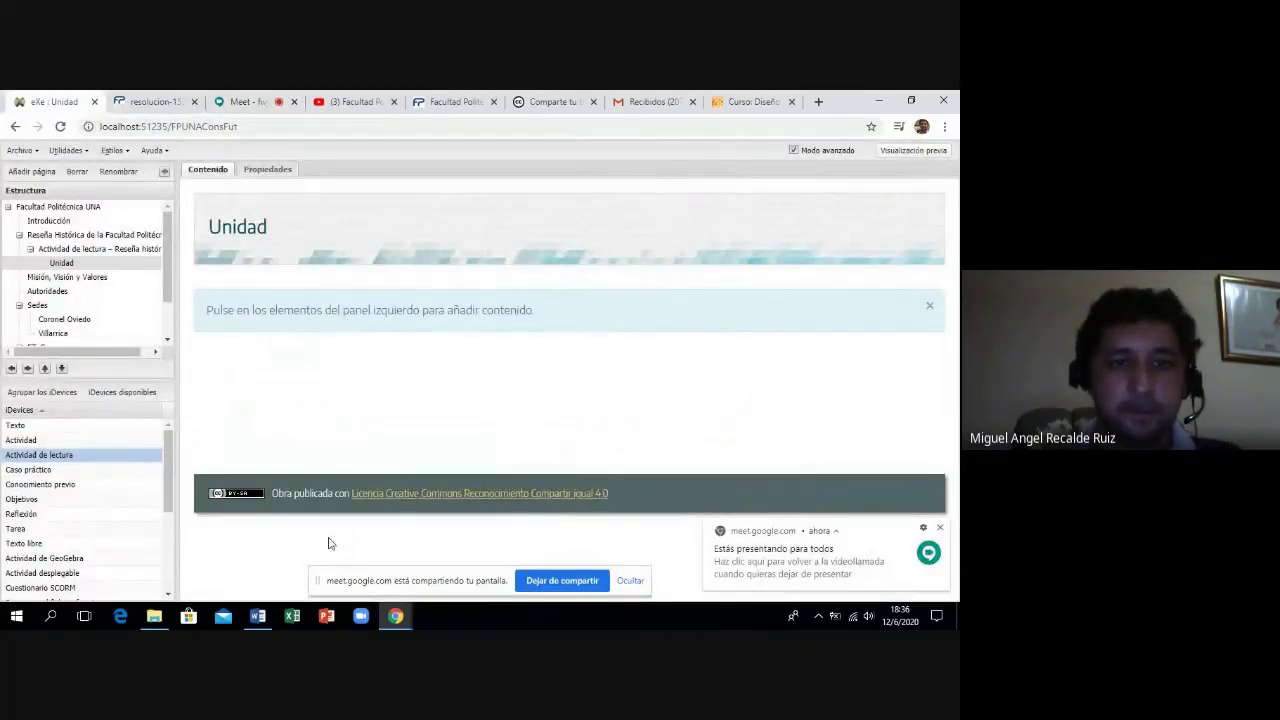
Examine the remaining activities in the Word document, from the Lista desordenada to the Compruebe lo aprendido sobre la FPUNA section.
{"action": "left_click", "coordinate": [257, 617]}
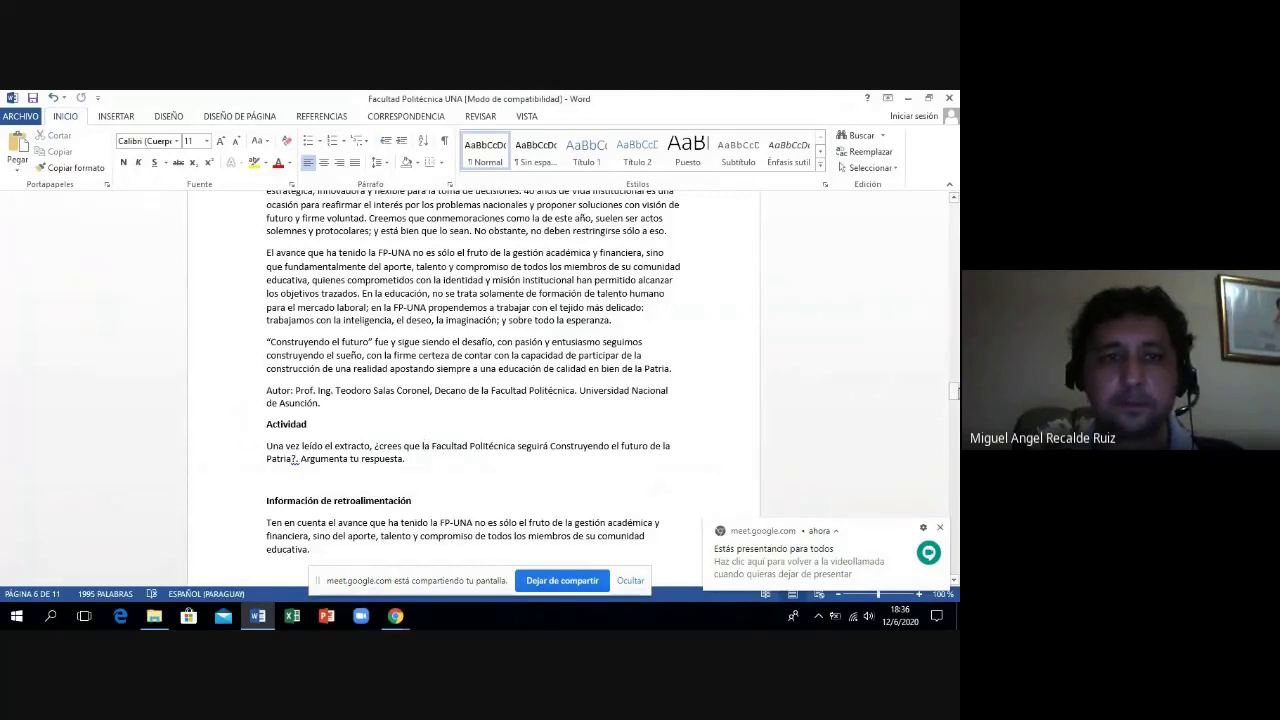
{"action": "scroll", "coordinate": [473, 390], "scroll_direction": "down", "scroll_amount": 10}
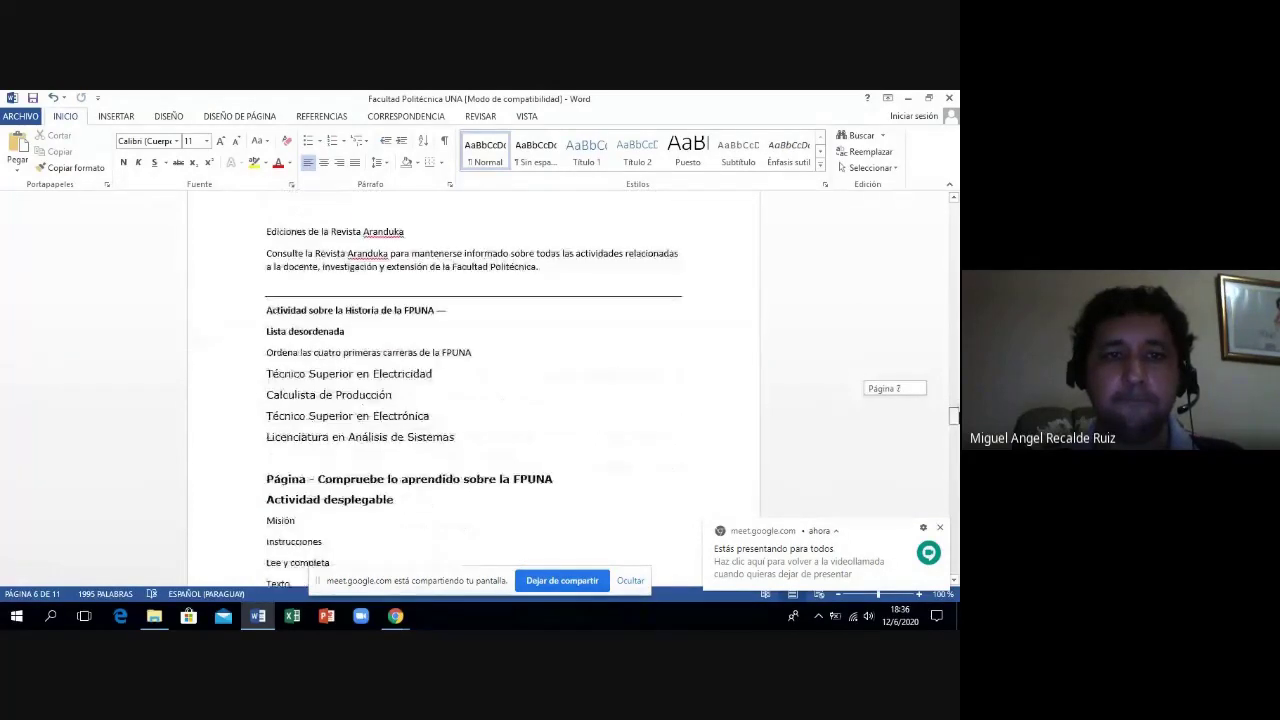
{"action": "scroll", "coordinate": [473, 390], "scroll_direction": "down", "scroll_amount": 2}
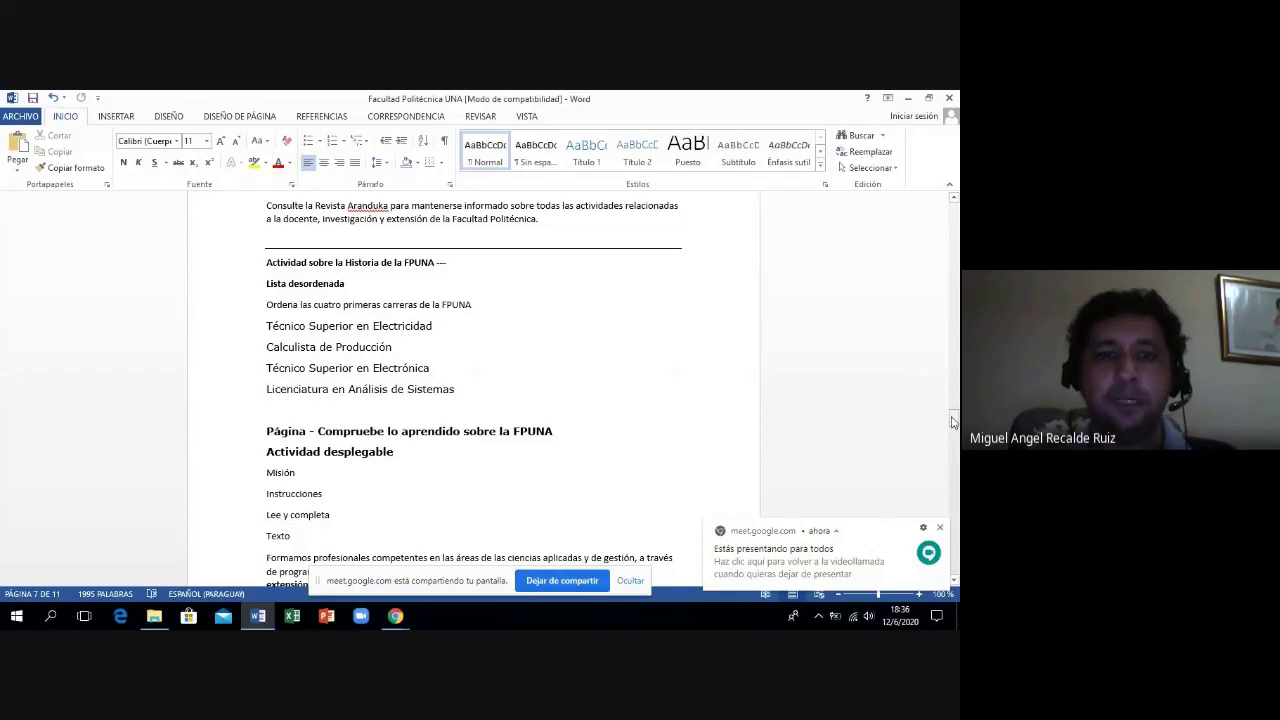
{"action": "scroll", "coordinate": [953, 422], "scroll_direction": "down", "scroll_amount": 1}
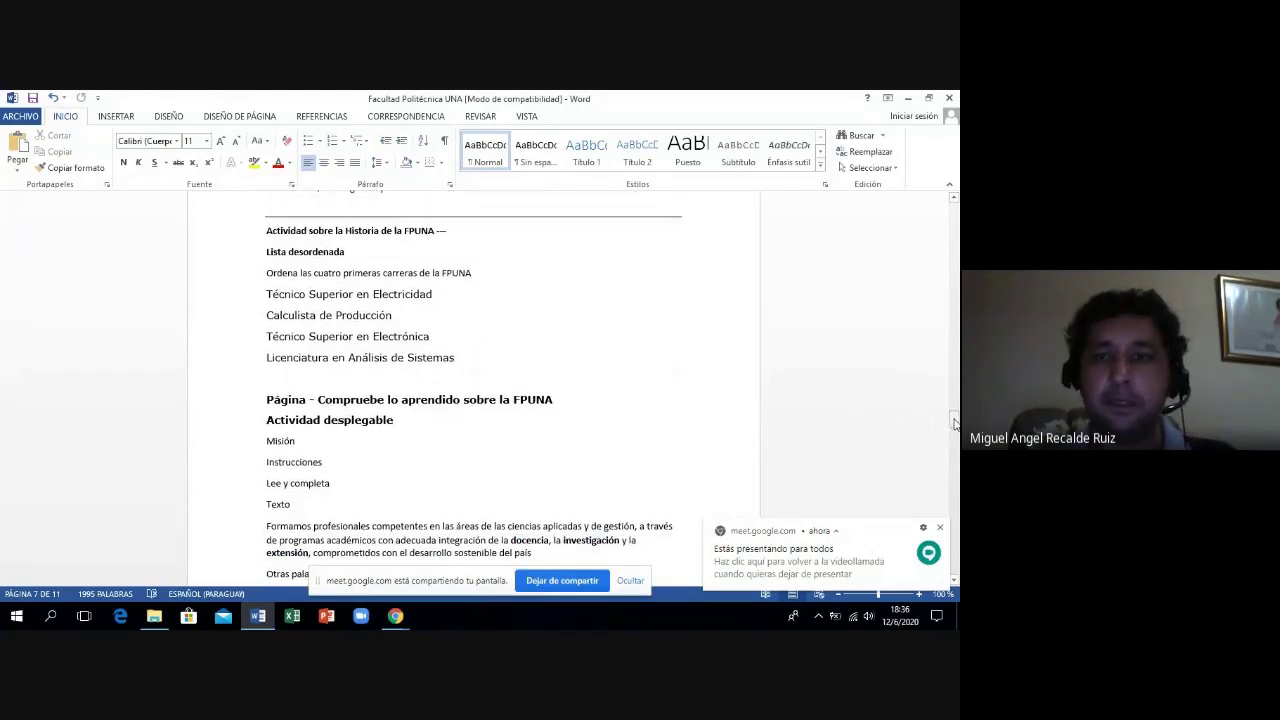
{"action": "left_click_drag", "start_coordinate": [953, 422], "coordinate": [953, 432]}
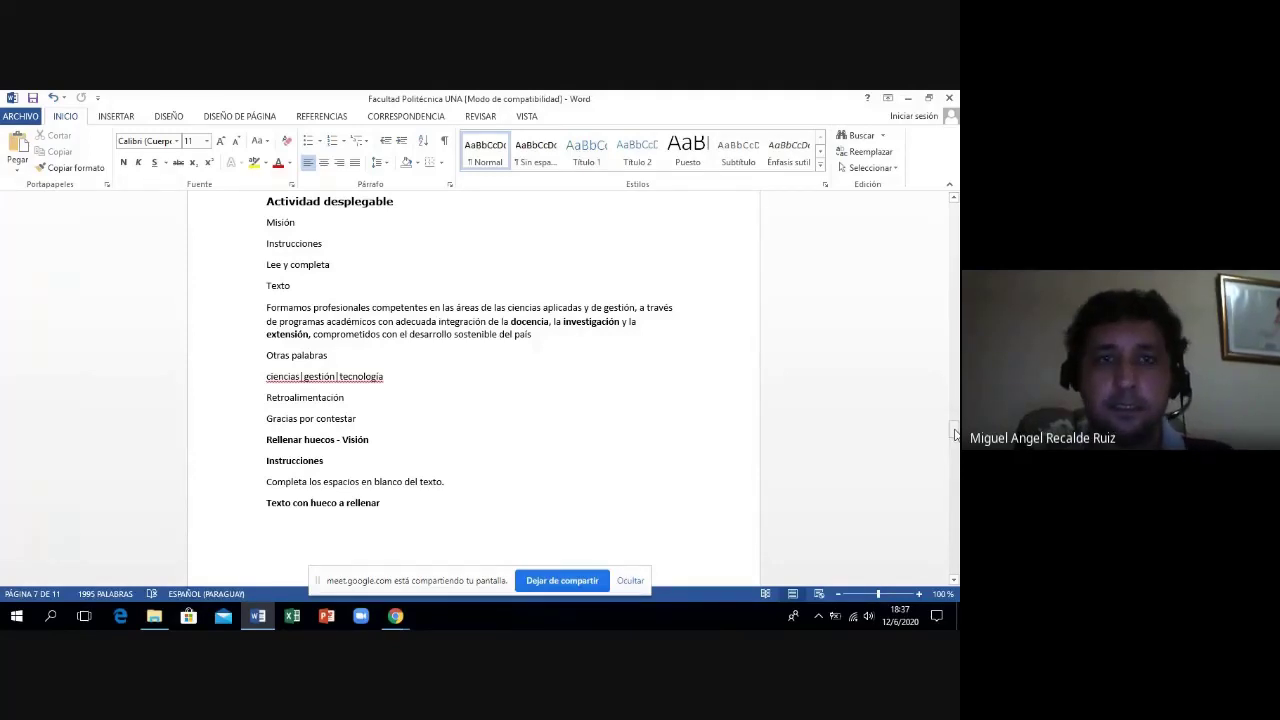
{"action": "left_click_drag", "start_coordinate": [955, 432], "coordinate": [953, 428]}
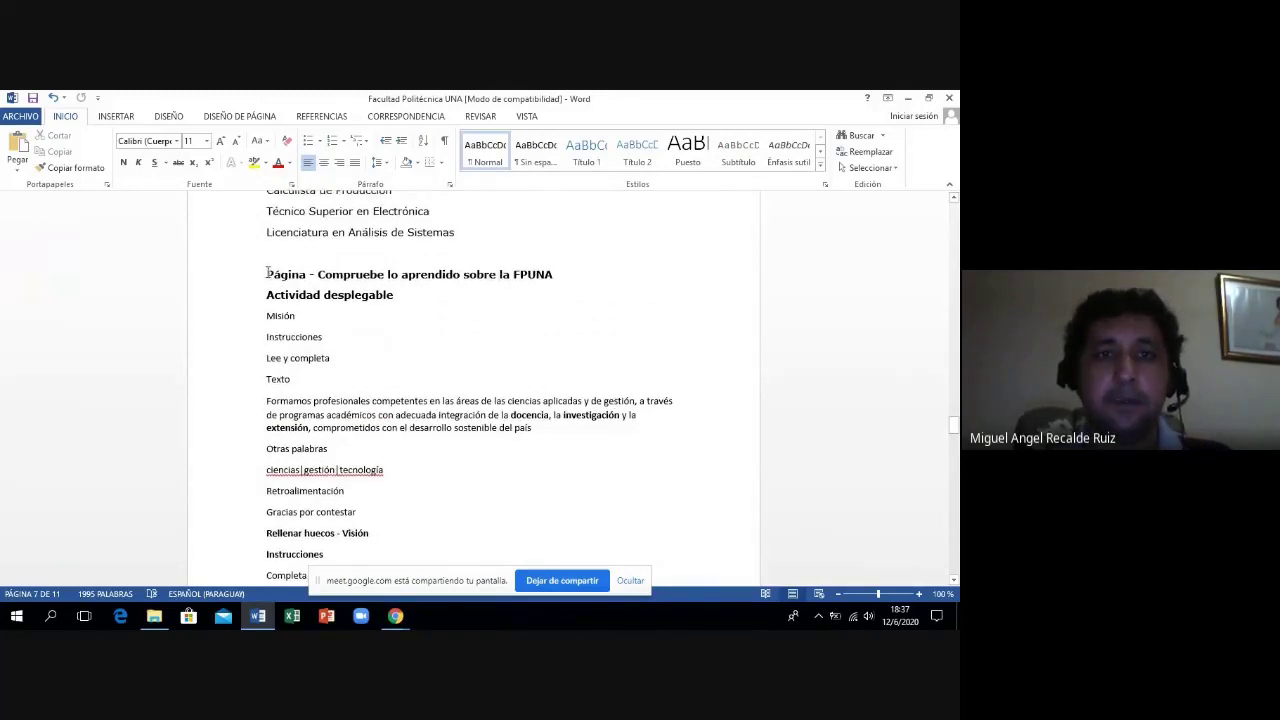
{"action": "left_click_drag", "start_coordinate": [267, 272], "coordinate": [556, 281]}
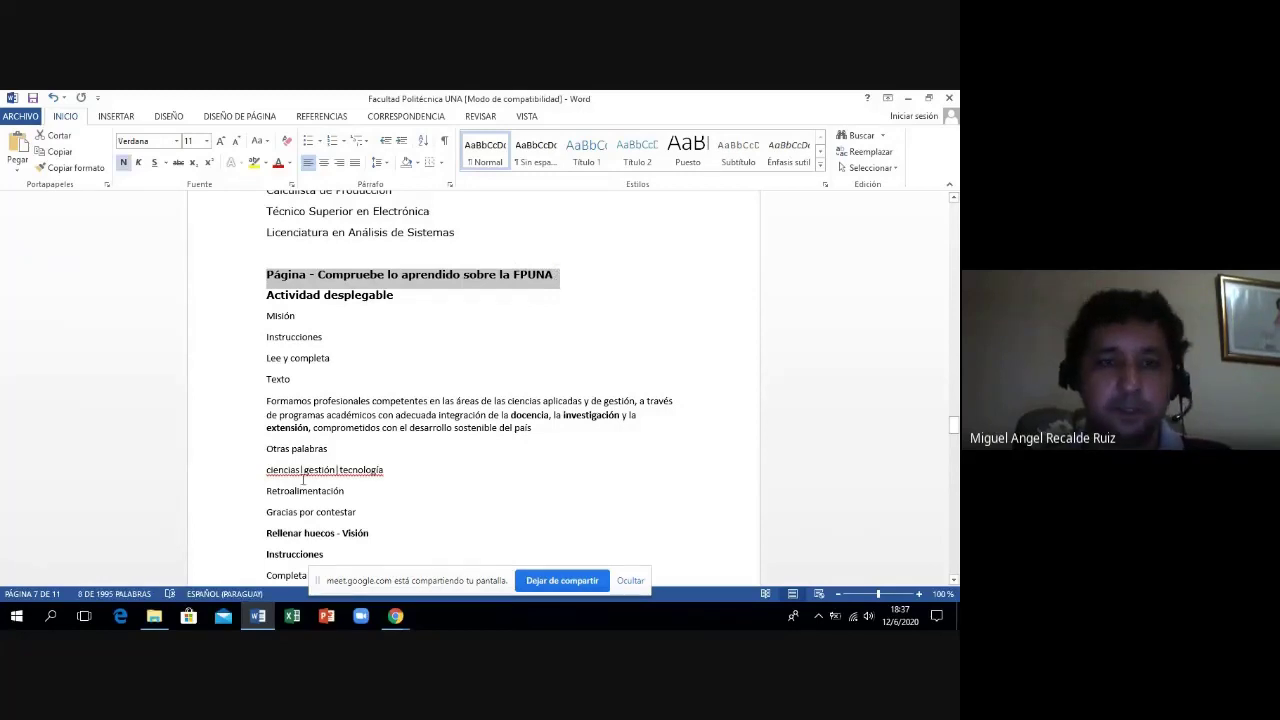
Return to eXe and delete the empty Unidad page under Actividad de lectura – Reseña histórica.
{"action": "mouse_move", "coordinate": [395, 615]}
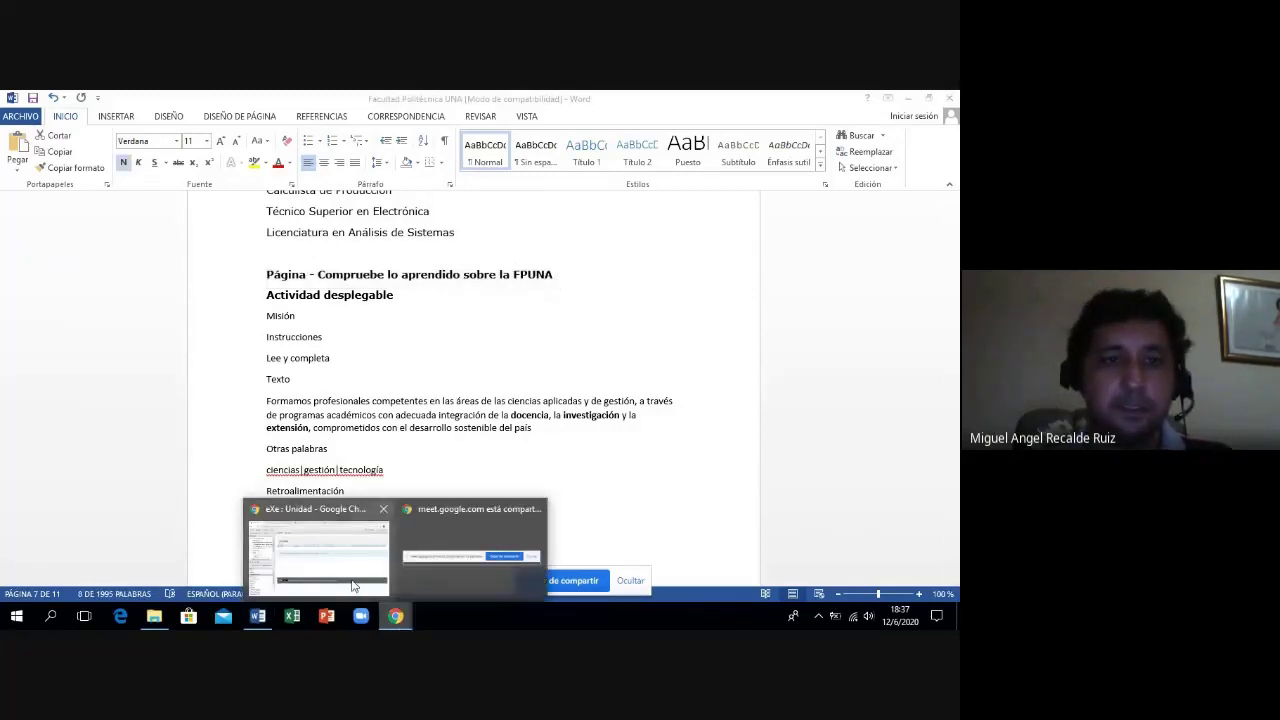
{"action": "left_click", "coordinate": [345, 575]}
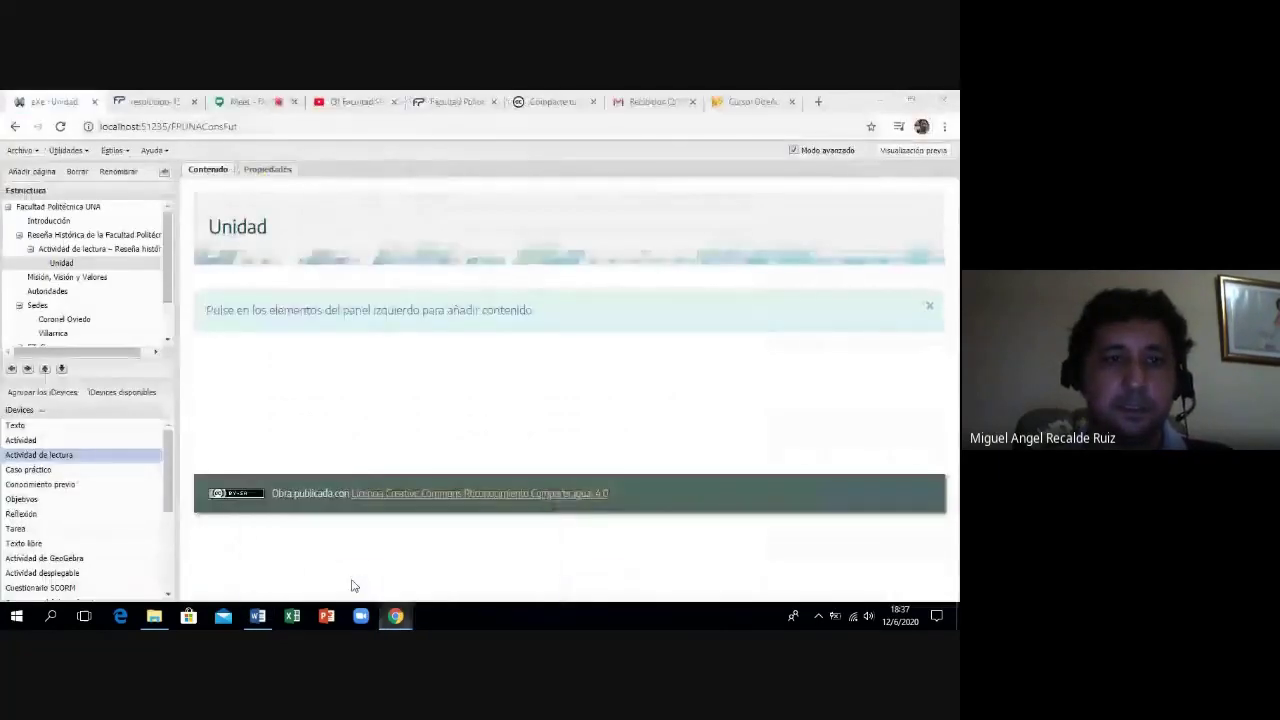
{"action": "left_click", "coordinate": [70, 263]}
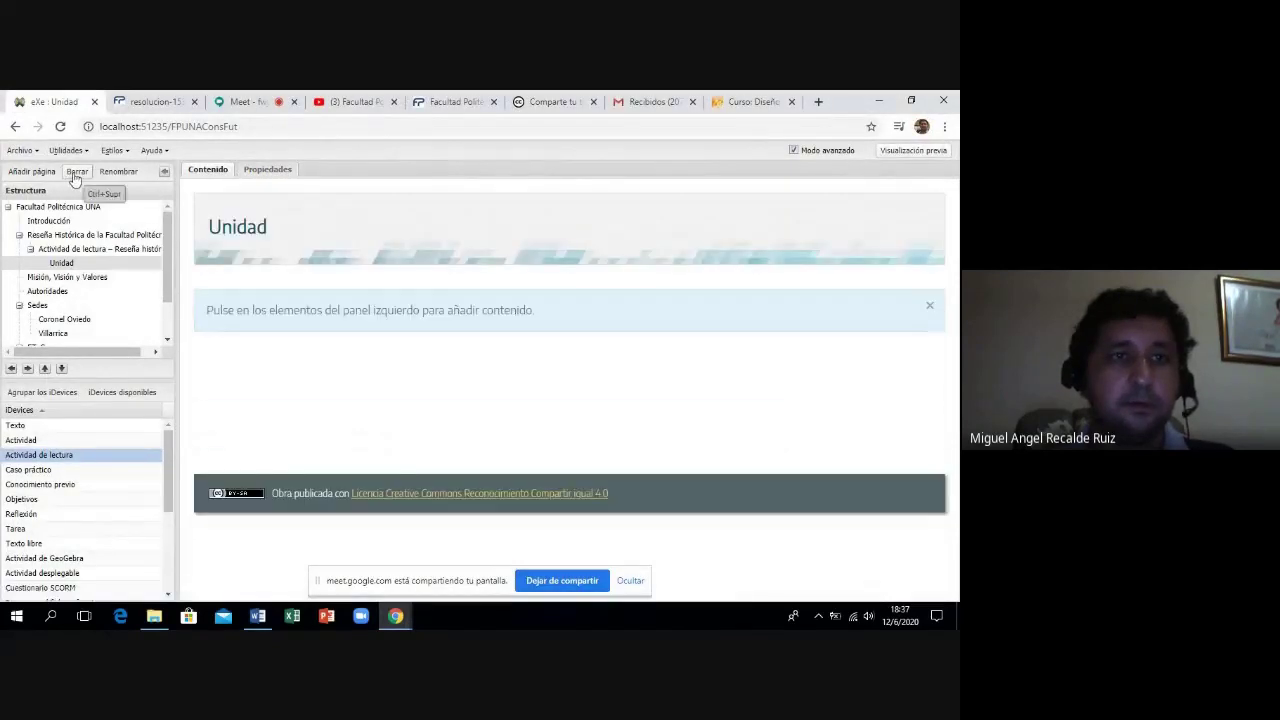
{"action": "left_click", "coordinate": [77, 172]}
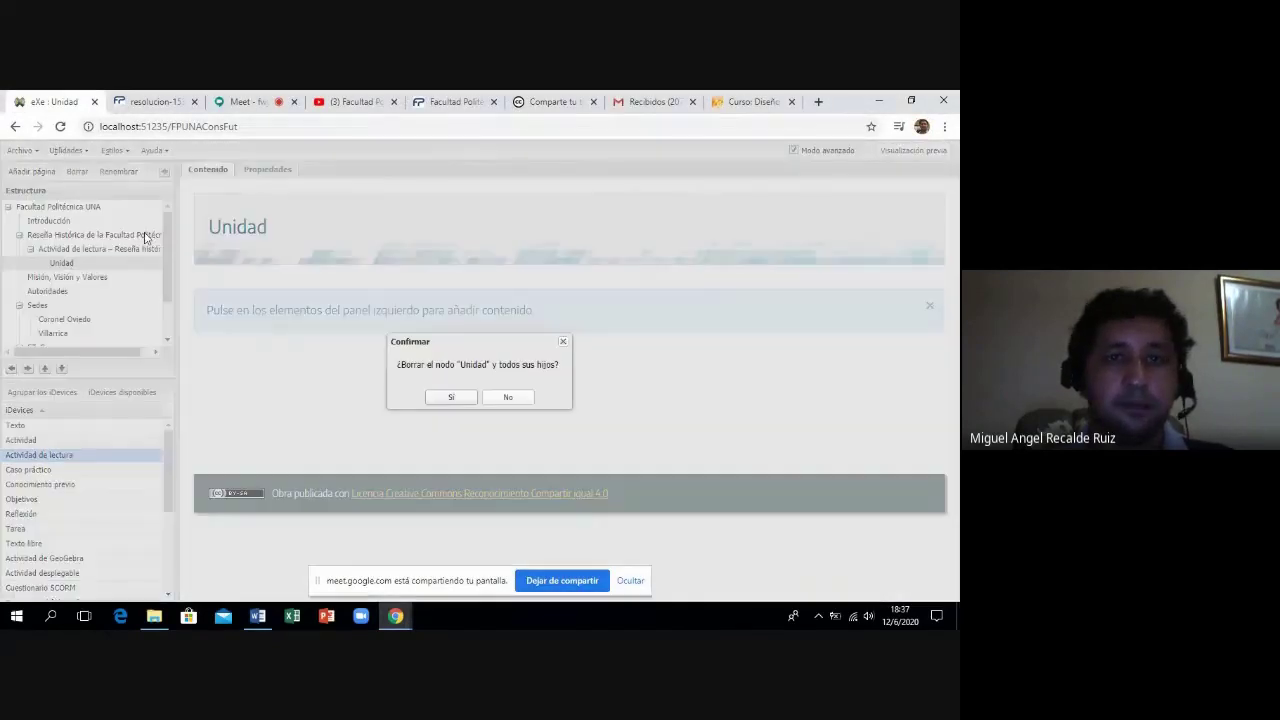
{"action": "left_click", "coordinate": [447, 399]}
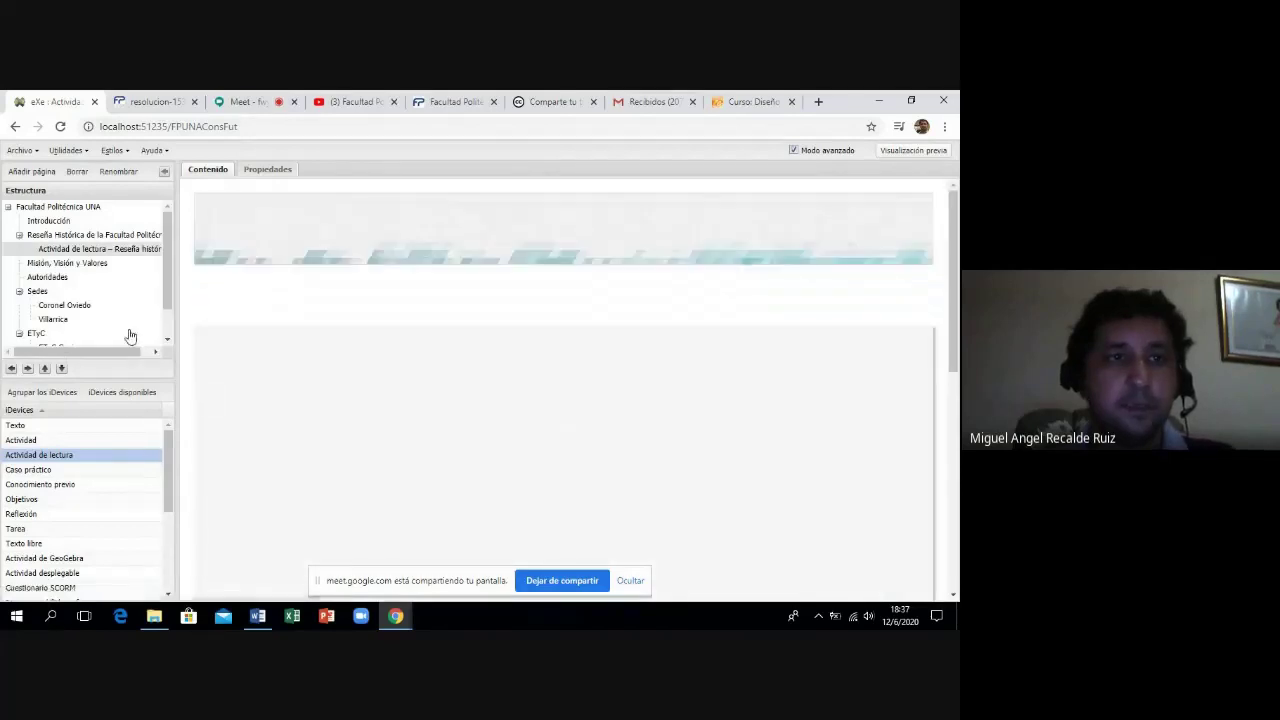
Copy the heading "Página - Compruebe lo aprendido sobre la FPUNA" from Word and return to eXe.
{"action": "left_click_drag", "start_coordinate": [164, 259], "coordinate": [172, 310]}
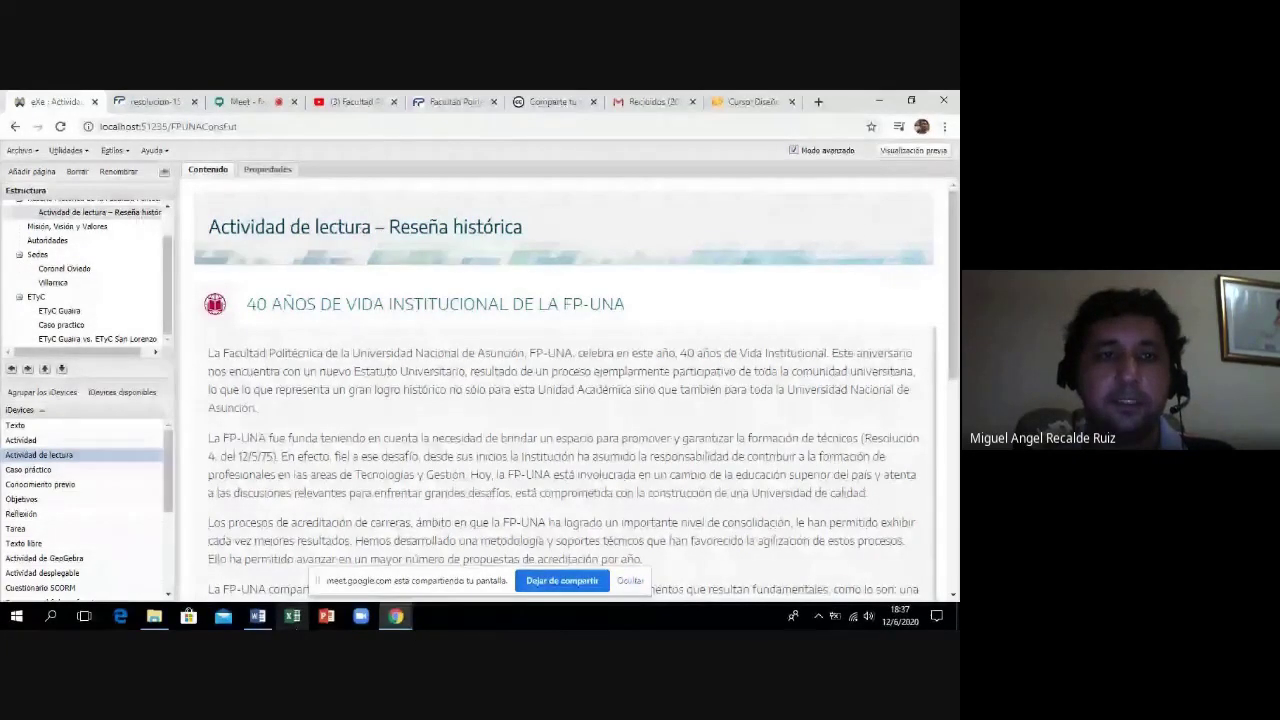
{"action": "left_click", "coordinate": [257, 616]}
{"action": "left_click", "coordinate": [371, 427]}
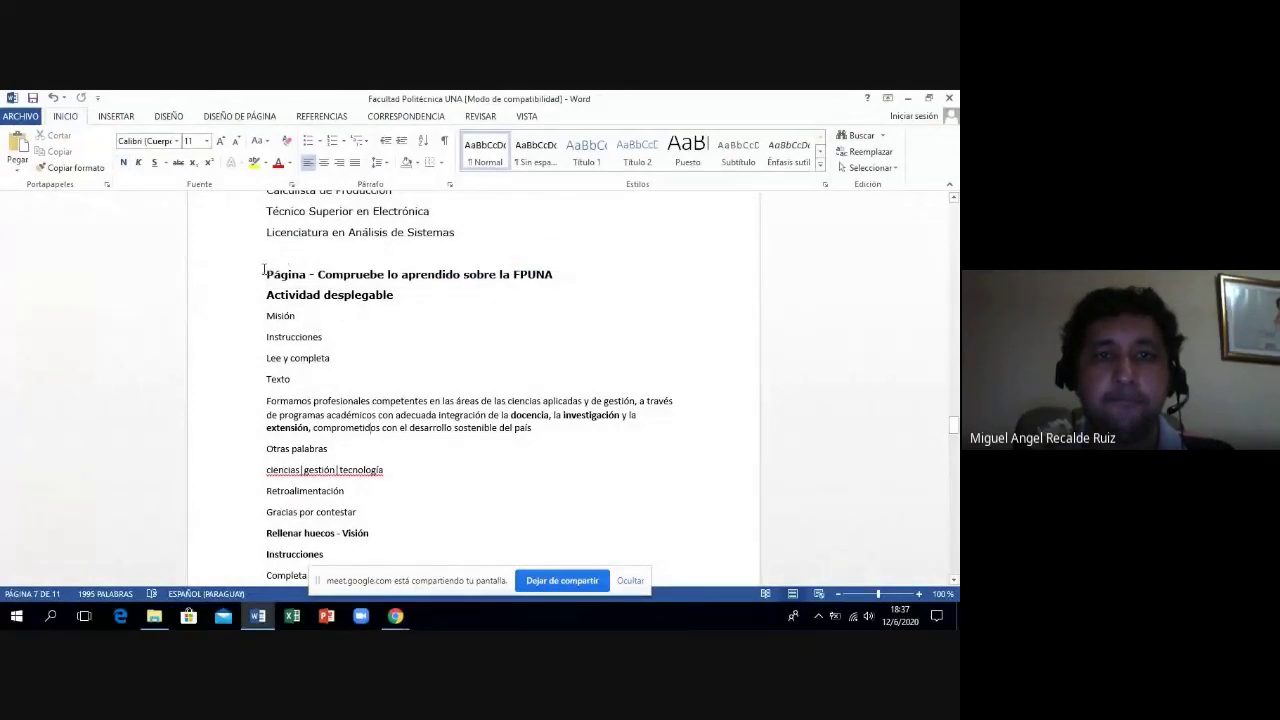
{"action": "left_click_drag", "start_coordinate": [266, 272], "coordinate": [558, 290]}
{"action": "key", "text": "ctrl+c"}
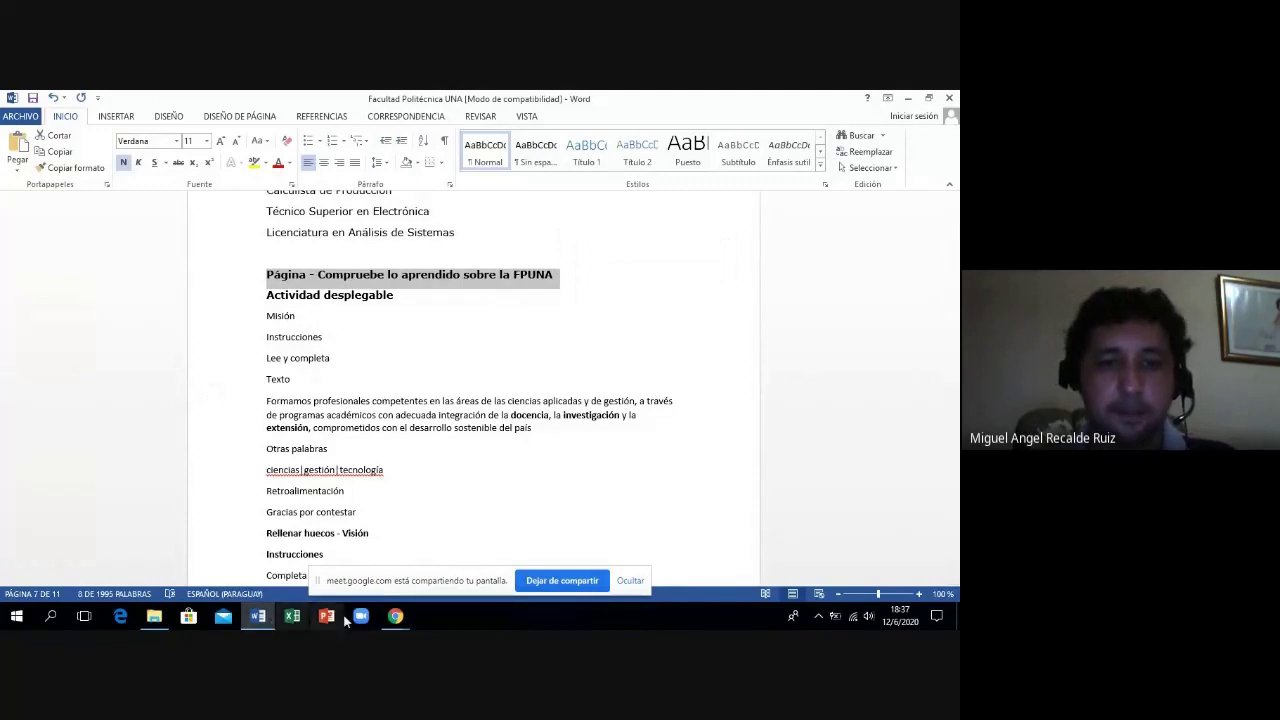
{"action": "left_click", "coordinate": [396, 616]}
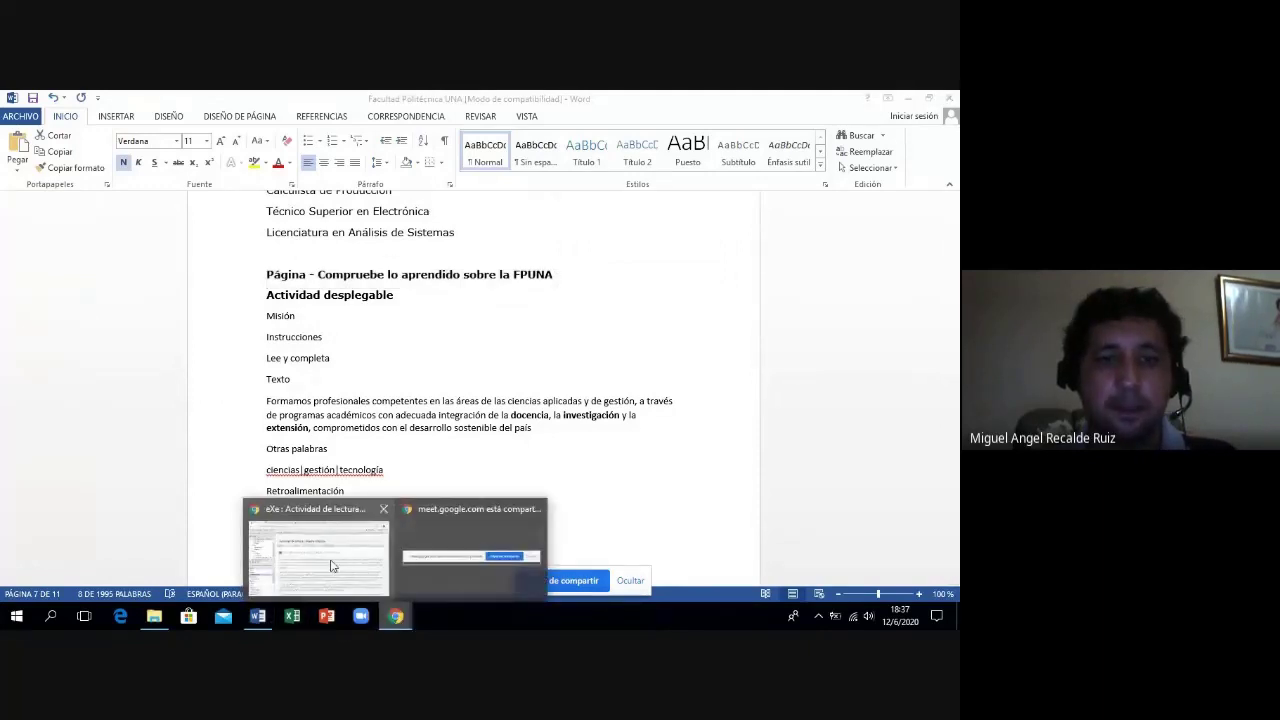
{"action": "left_click", "coordinate": [335, 567]}
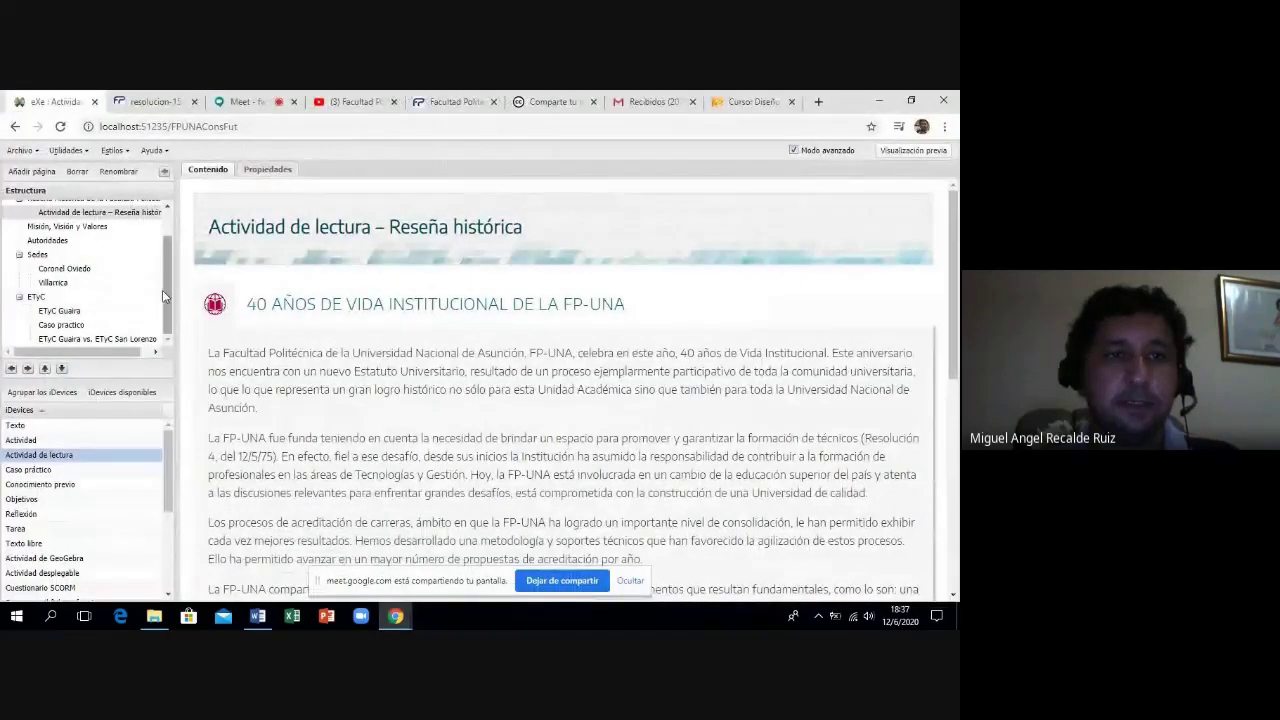
Add a new child page under the Autoridades page in the structure.
{"action": "left_click_drag", "start_coordinate": [165, 283], "coordinate": [169, 267]}
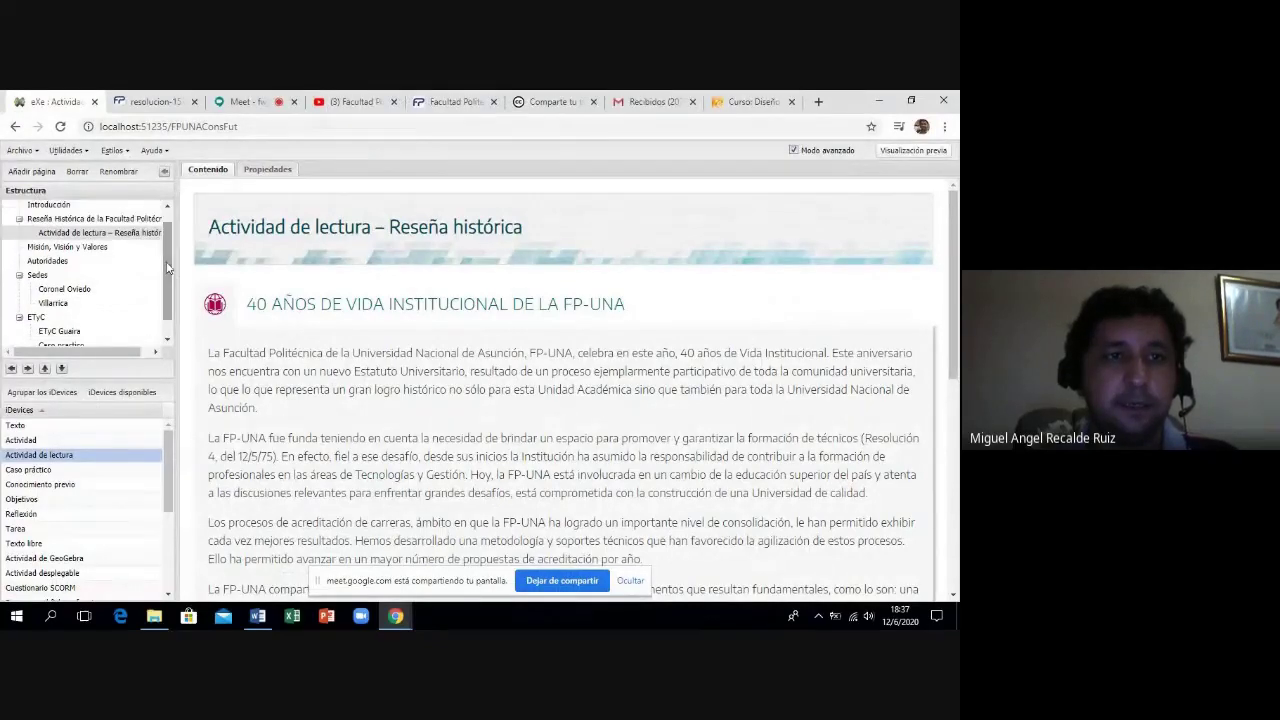
{"action": "left_click", "coordinate": [45, 262]}
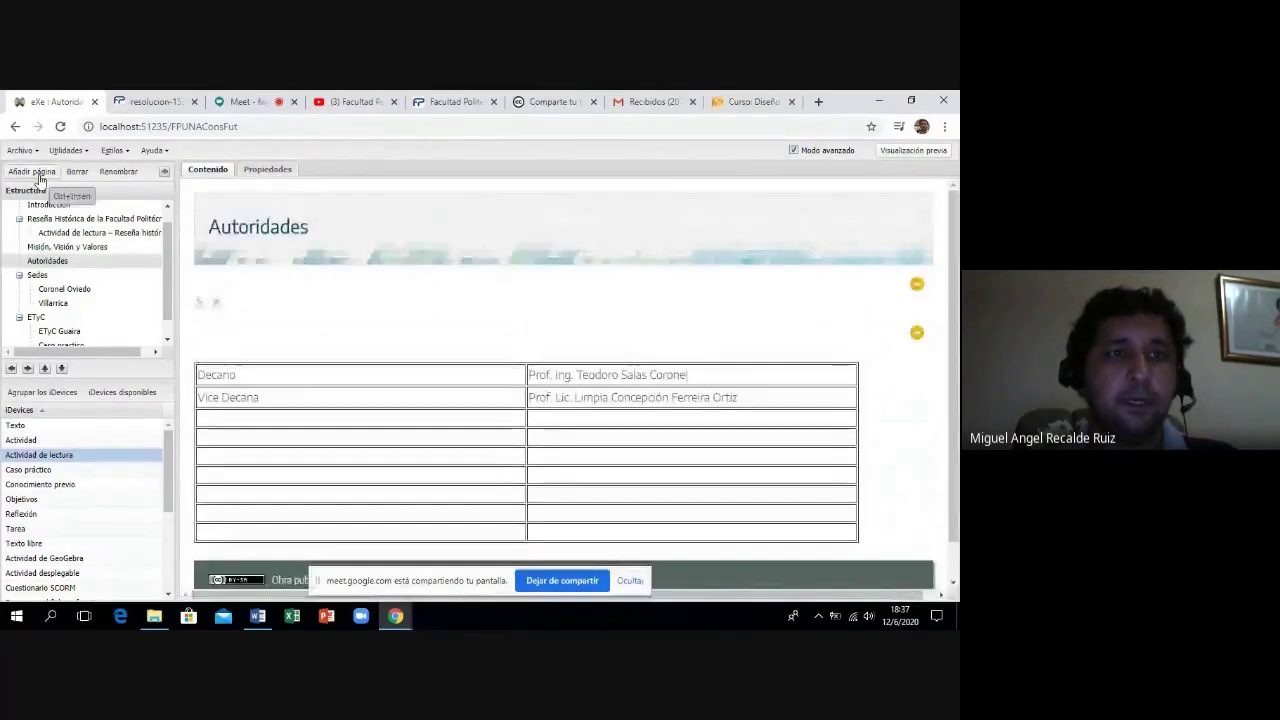
{"action": "left_click", "coordinate": [40, 176]}
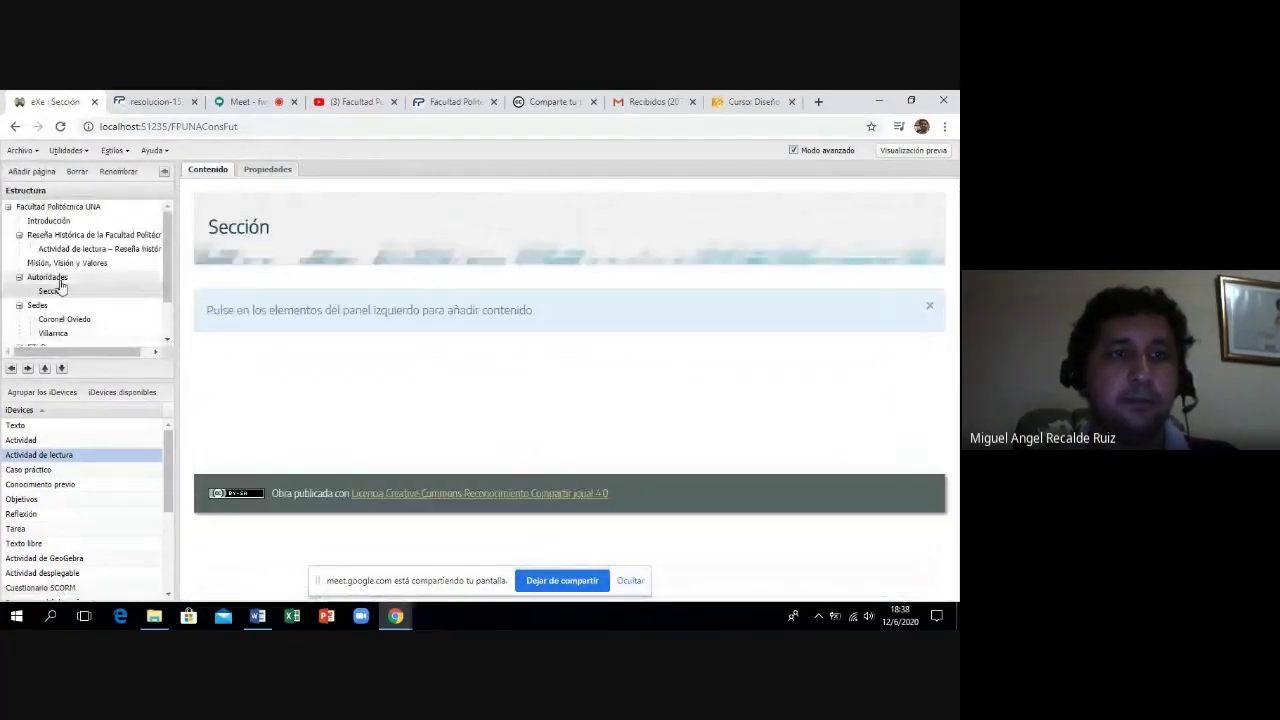
Rename the new Sección page with the copied Word heading, as "PáCompruebe lo aprendido sobre la FPUNA".
{"action": "left_click", "coordinate": [113, 172]}
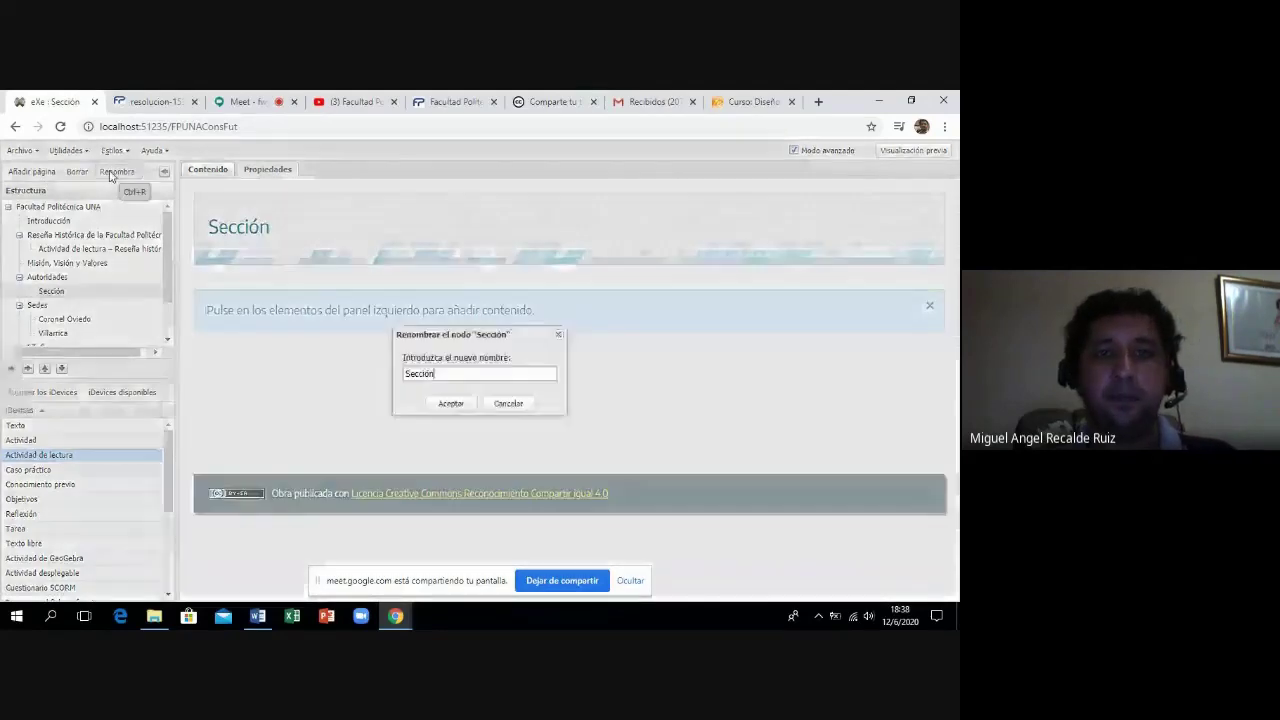
{"action": "left_click_drag", "start_coordinate": [436, 375], "coordinate": [394, 375]}
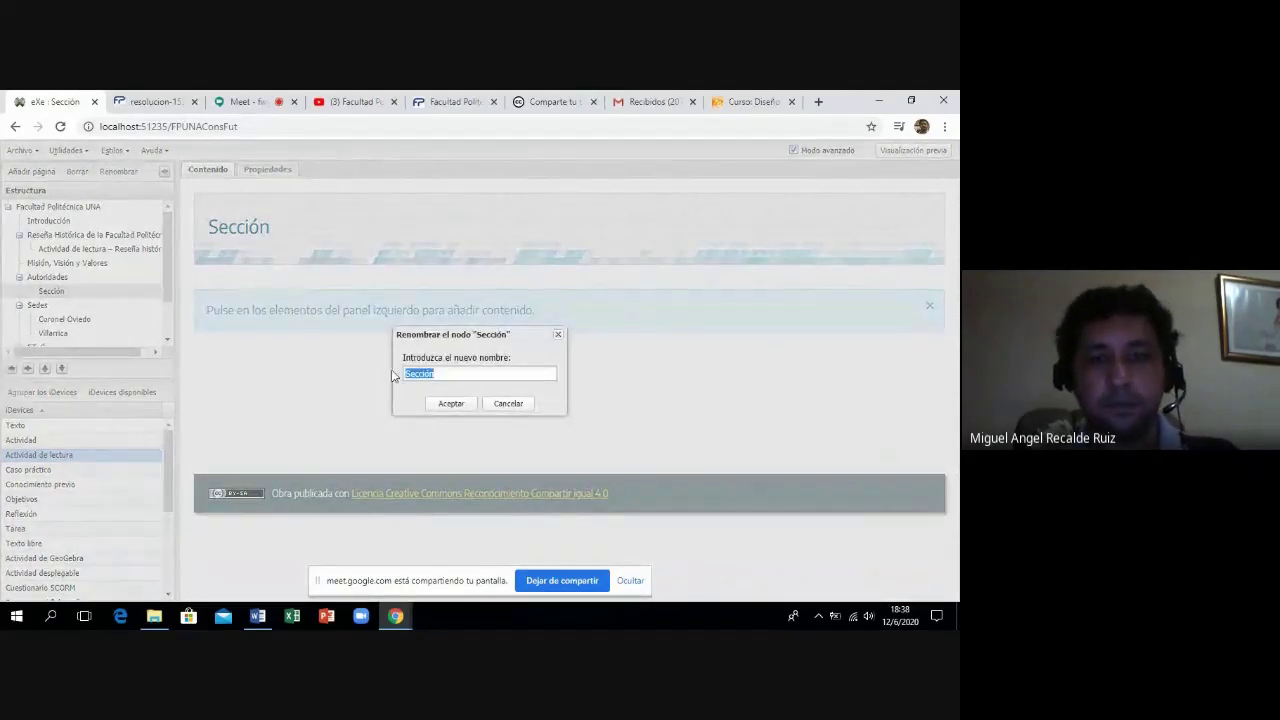
{"action": "key", "text": "ctrl+v"}
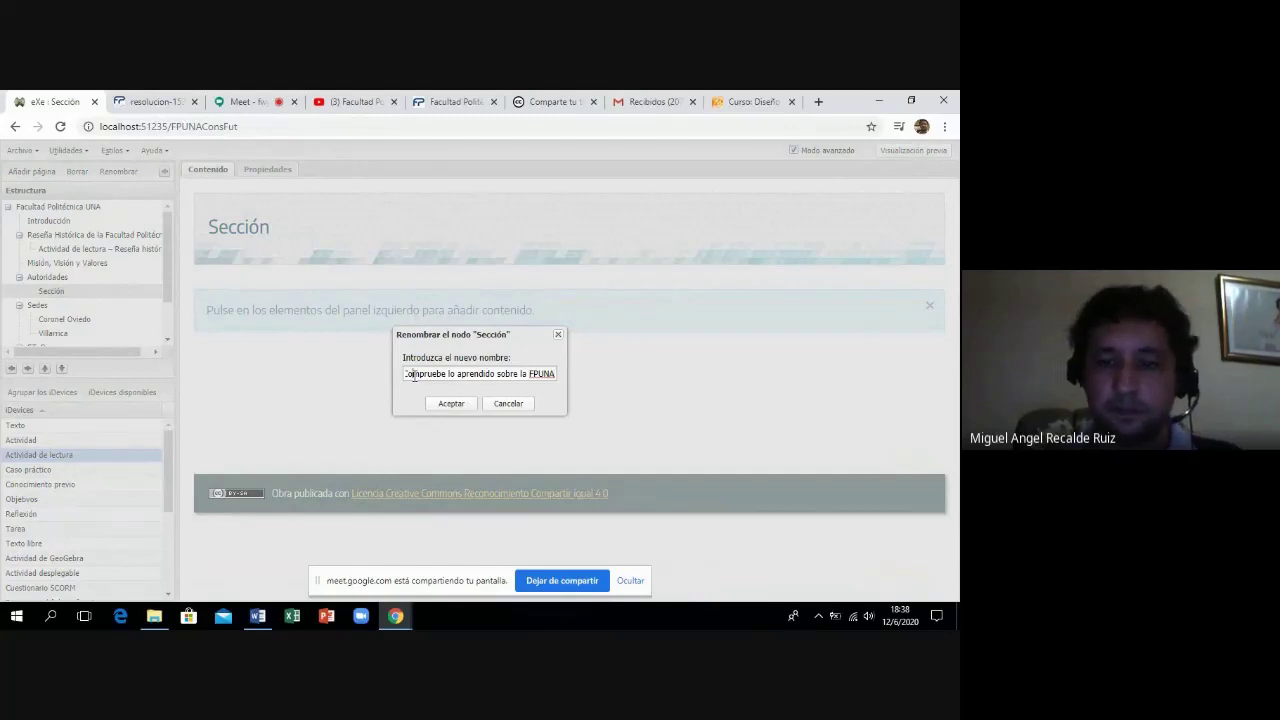
{"action": "left_click", "coordinate": [414, 376]}
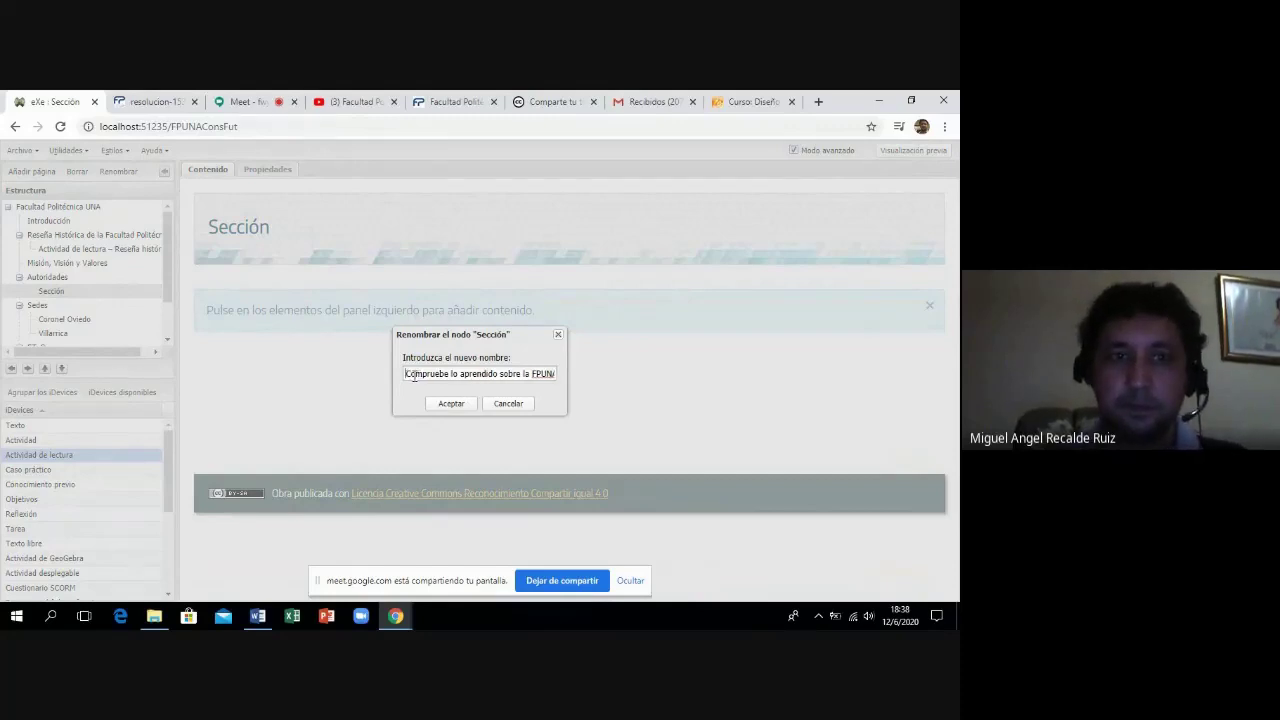
{"action": "left_click", "coordinate": [451, 404]}
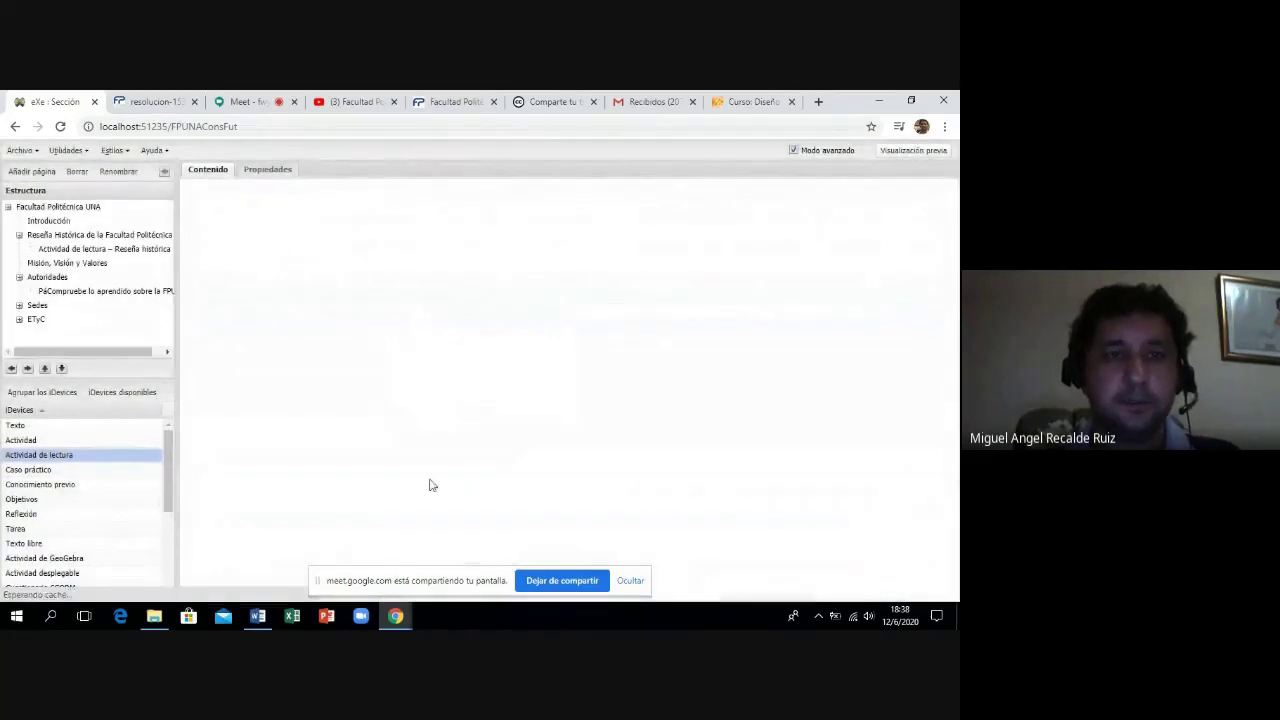
Check the required activity type in the Word document, return to eXe and add an Actividad desplegable to the new page.
{"action": "left_click", "coordinate": [258, 617]}
{"action": "left_click", "coordinate": [364, 401]}
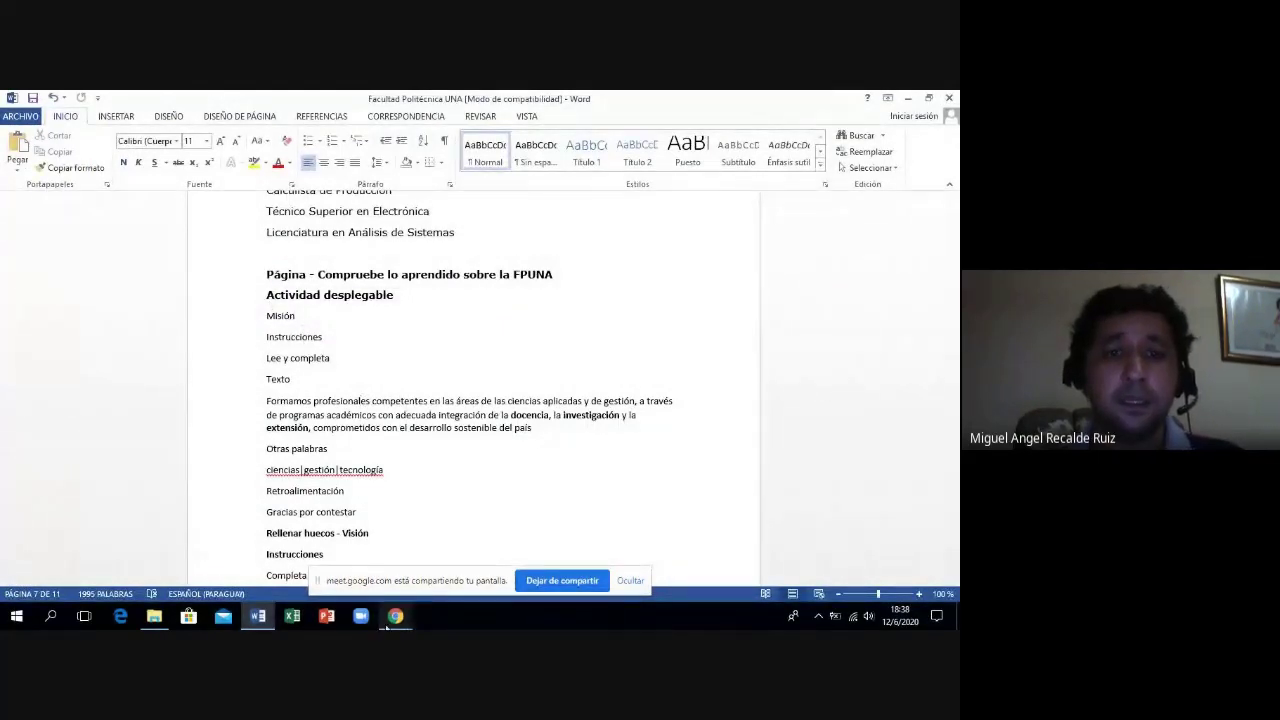
{"action": "mouse_move", "coordinate": [395, 616]}
{"action": "left_click", "coordinate": [332, 596]}
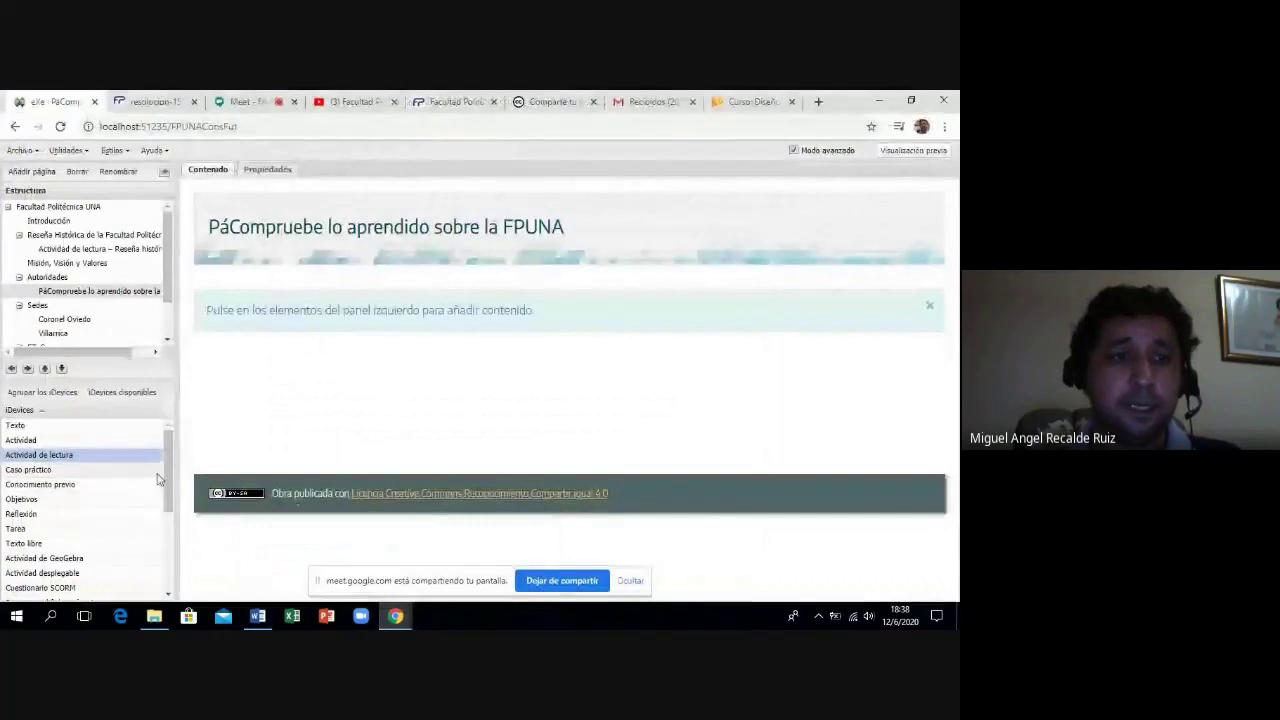
{"action": "left_click_drag", "start_coordinate": [168, 472], "coordinate": [164, 496]}
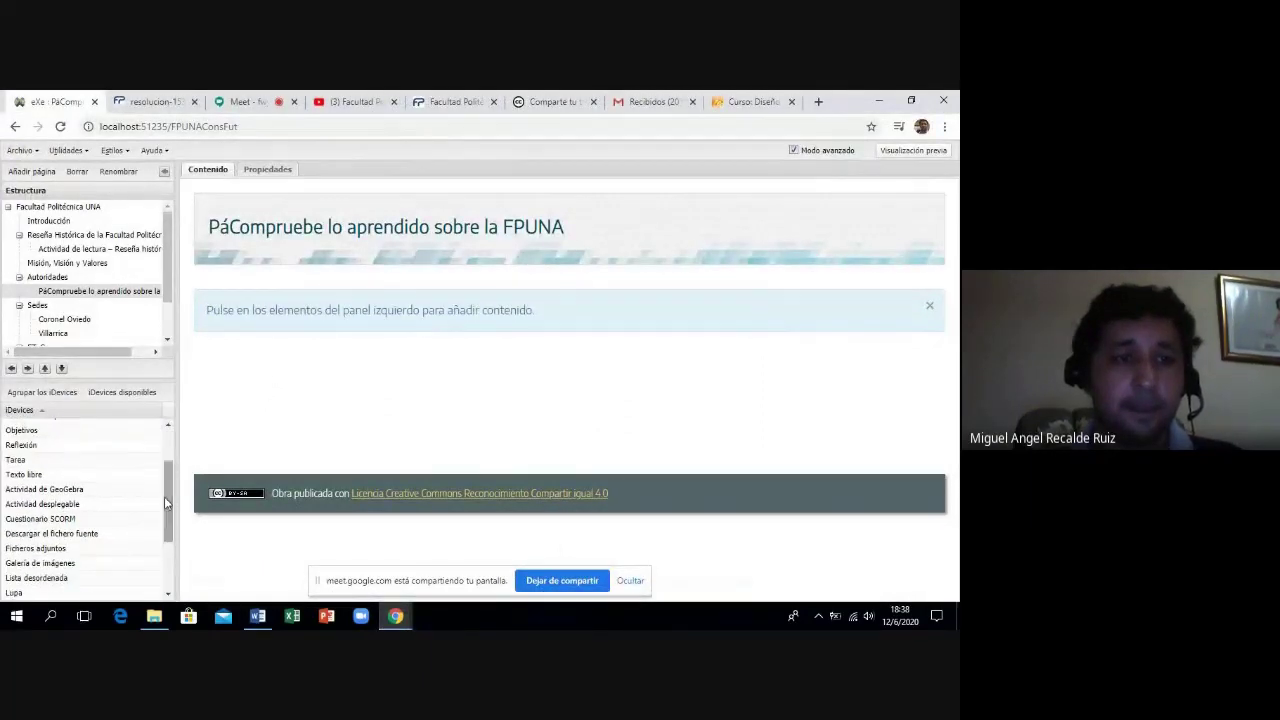
{"action": "left_click", "coordinate": [76, 505]}
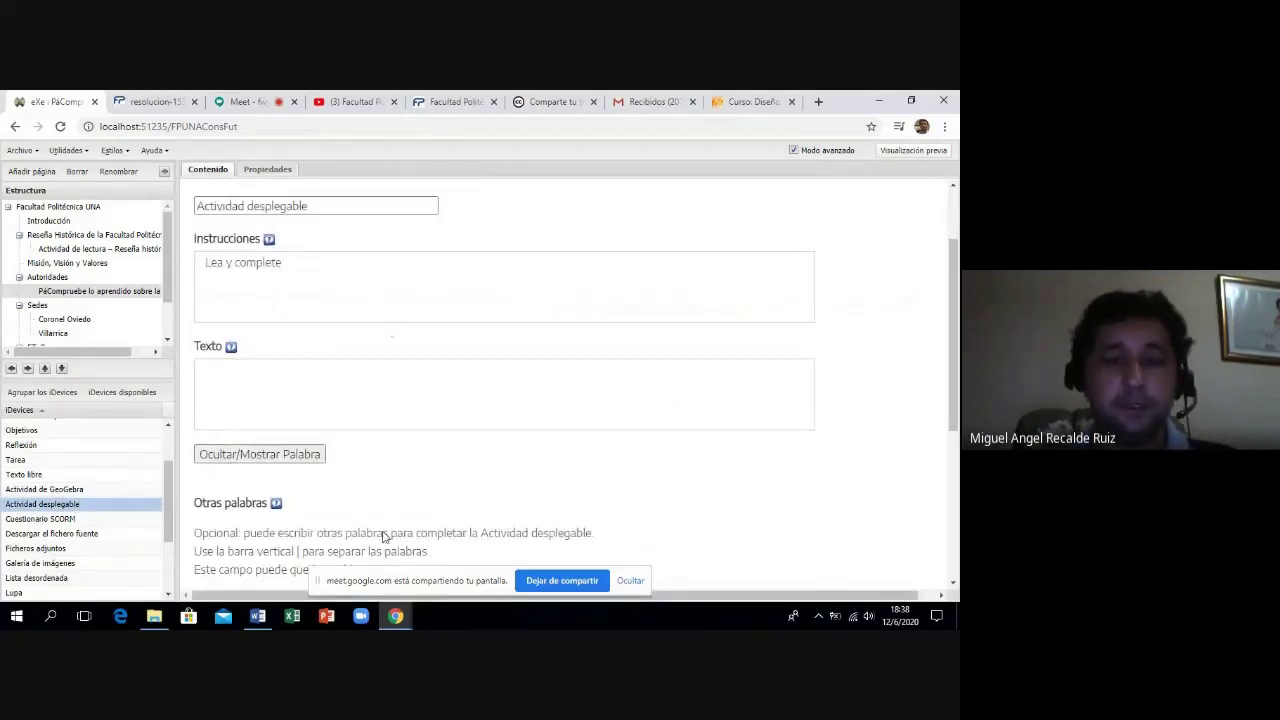
Copy "Misión" from the Word document and use it as the title of the Actividad desplegable in eXe.
{"action": "left_click", "coordinate": [258, 617]}
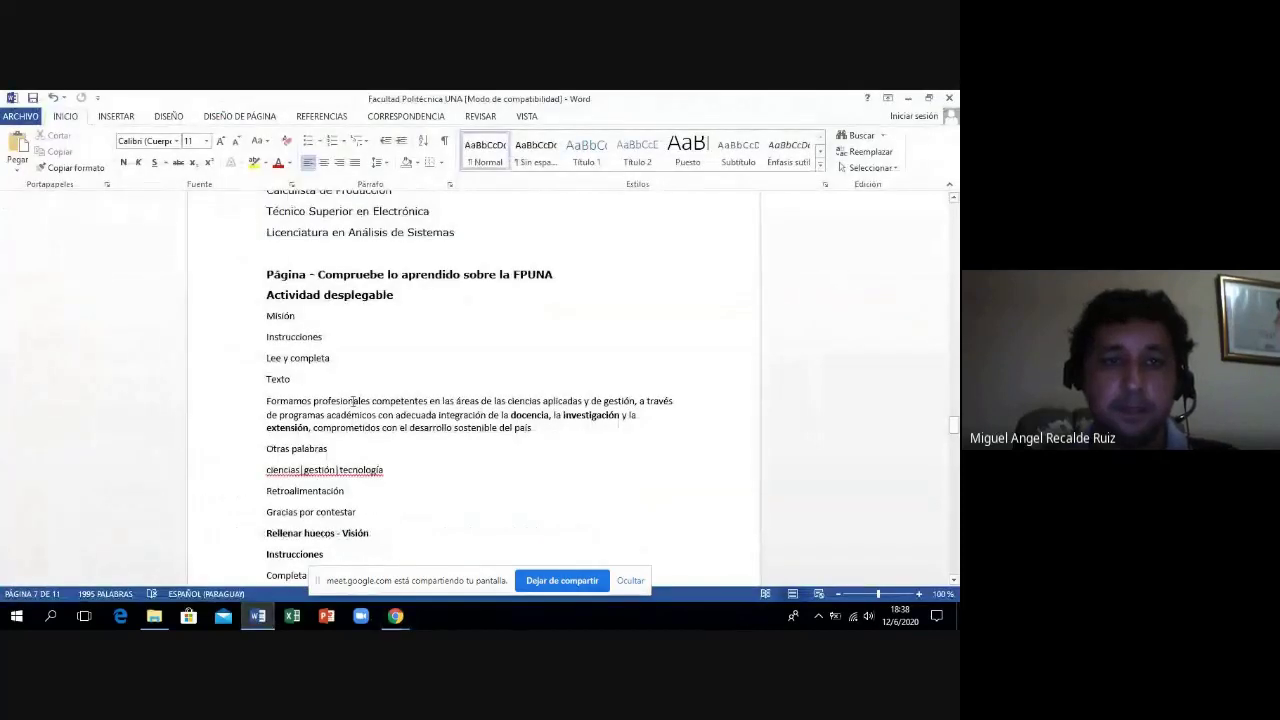
{"action": "double_click", "coordinate": [284, 320]}
{"action": "key", "text": "ctrl+c"}
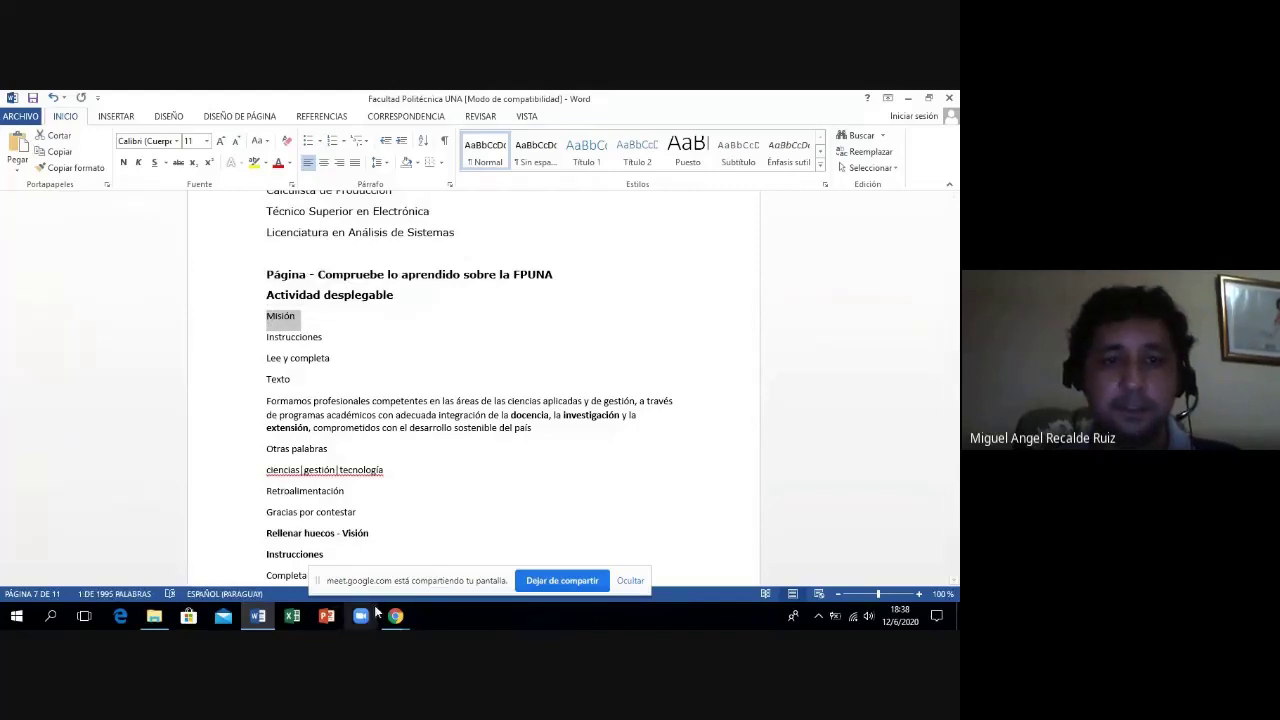
{"action": "mouse_move", "coordinate": [389, 614]}
{"action": "left_click", "coordinate": [318, 548]}
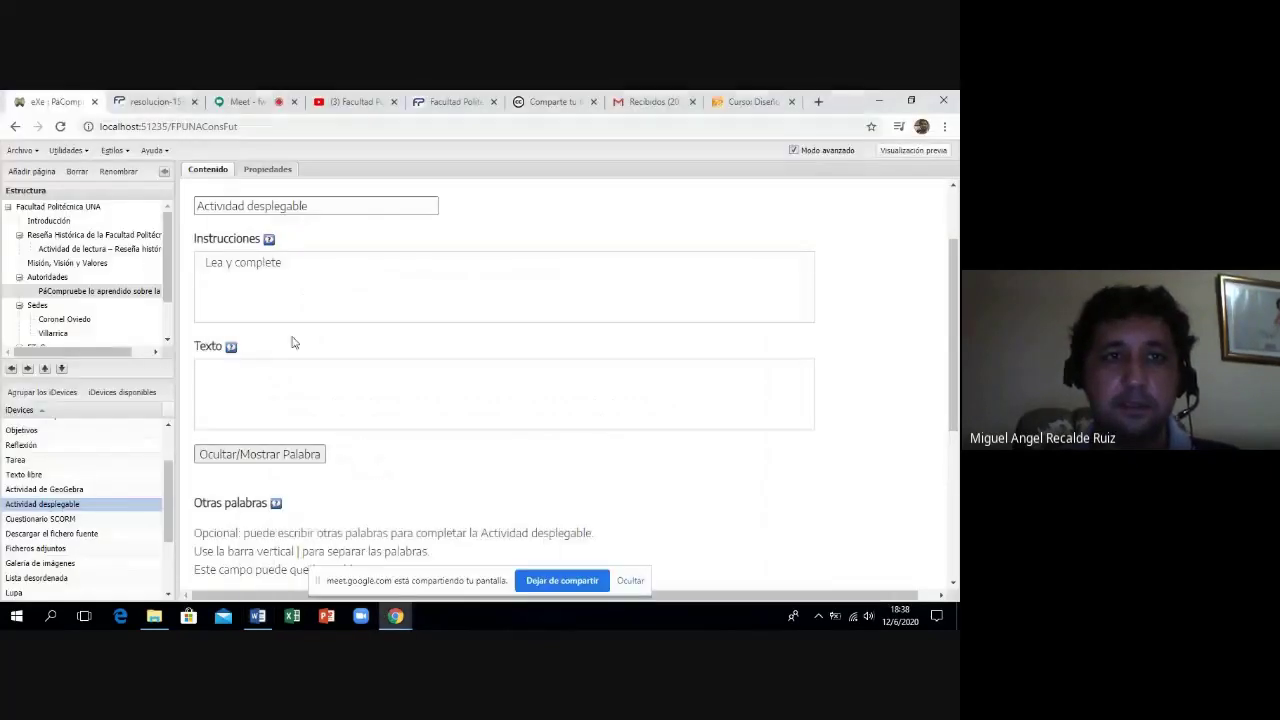
{"action": "left_click_drag", "start_coordinate": [309, 206], "coordinate": [196, 205]}
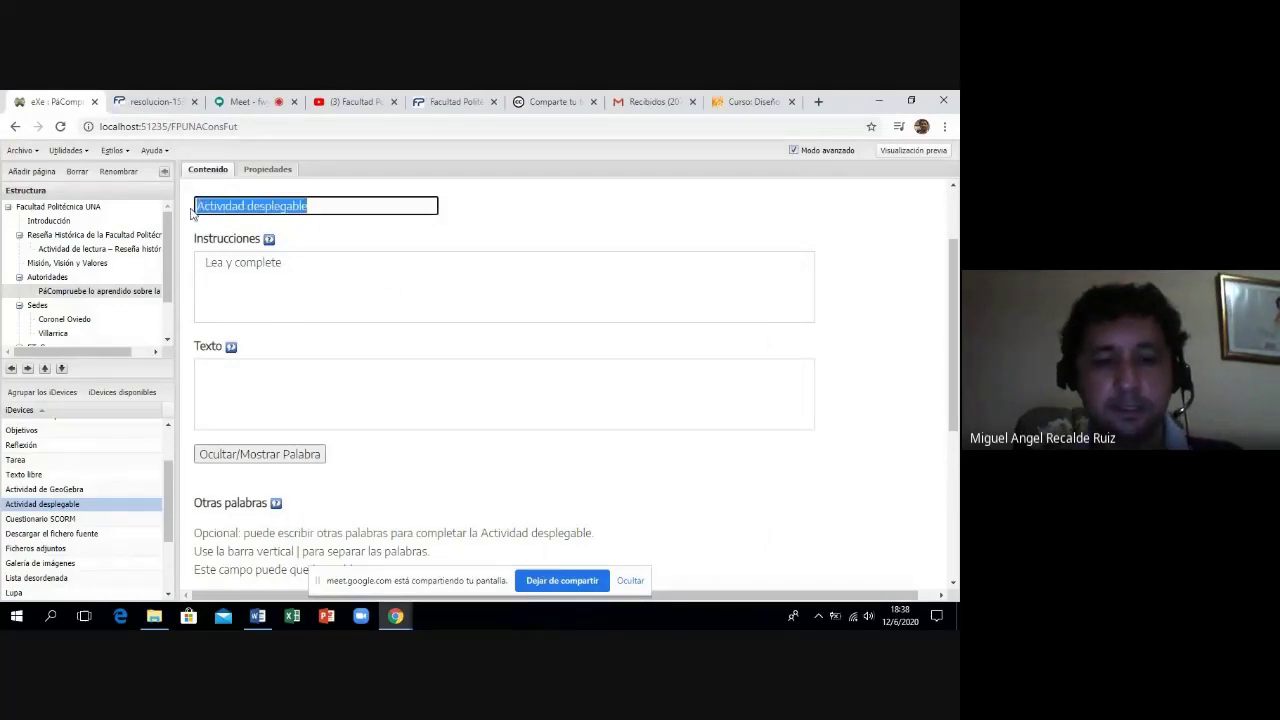
{"action": "key", "text": "ctrl+v"}
{"action": "left_click", "coordinate": [225, 289]}
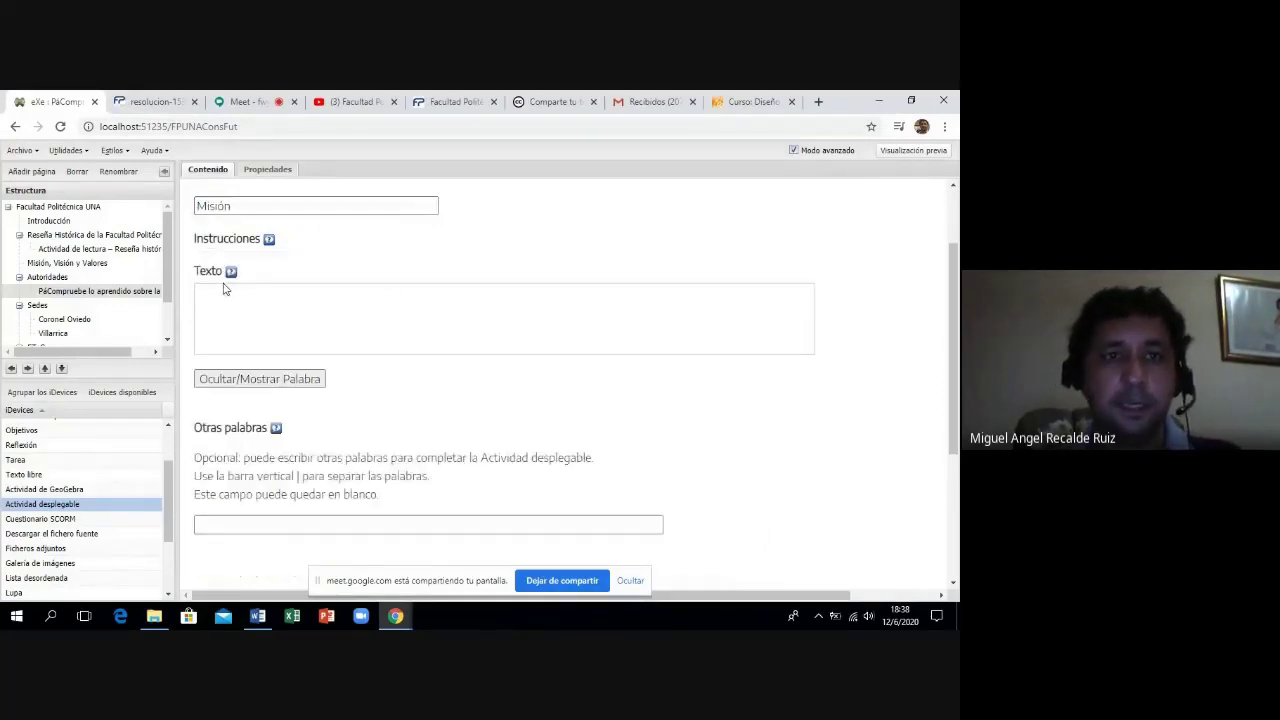
Copy the paragraph beginning "Formamos profesionales competentes" from the Word document and return to eXe.
{"action": "left_click", "coordinate": [257, 616]}
{"action": "left_click", "coordinate": [314, 380]}
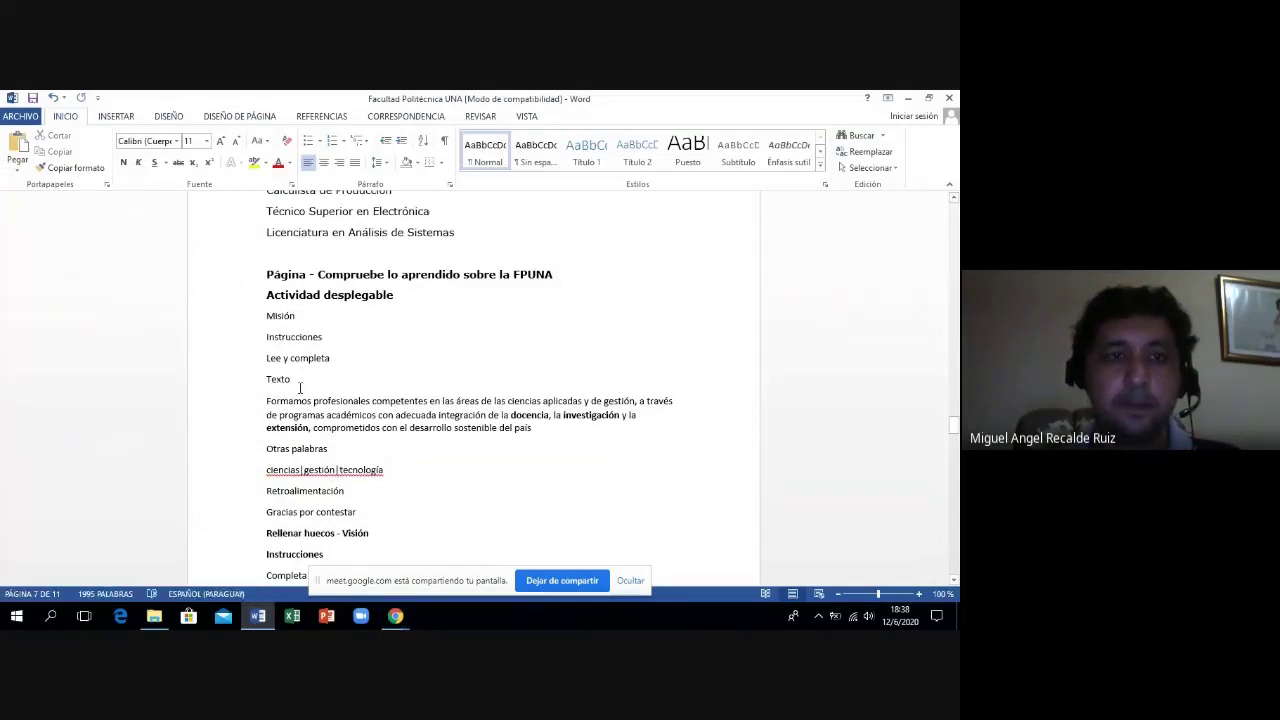
{"action": "left_click_drag", "start_coordinate": [268, 397], "coordinate": [566, 429]}
{"action": "key", "text": "ctrl+c"}
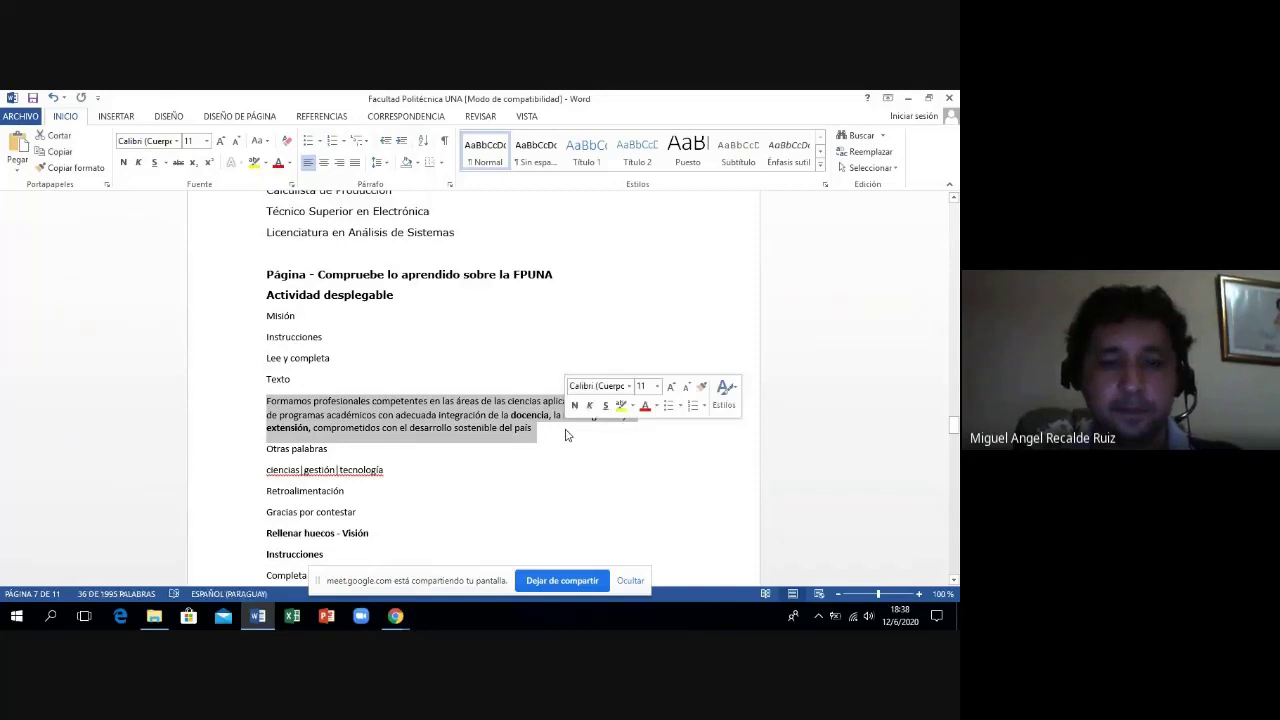
{"action": "mouse_move", "coordinate": [395, 616]}
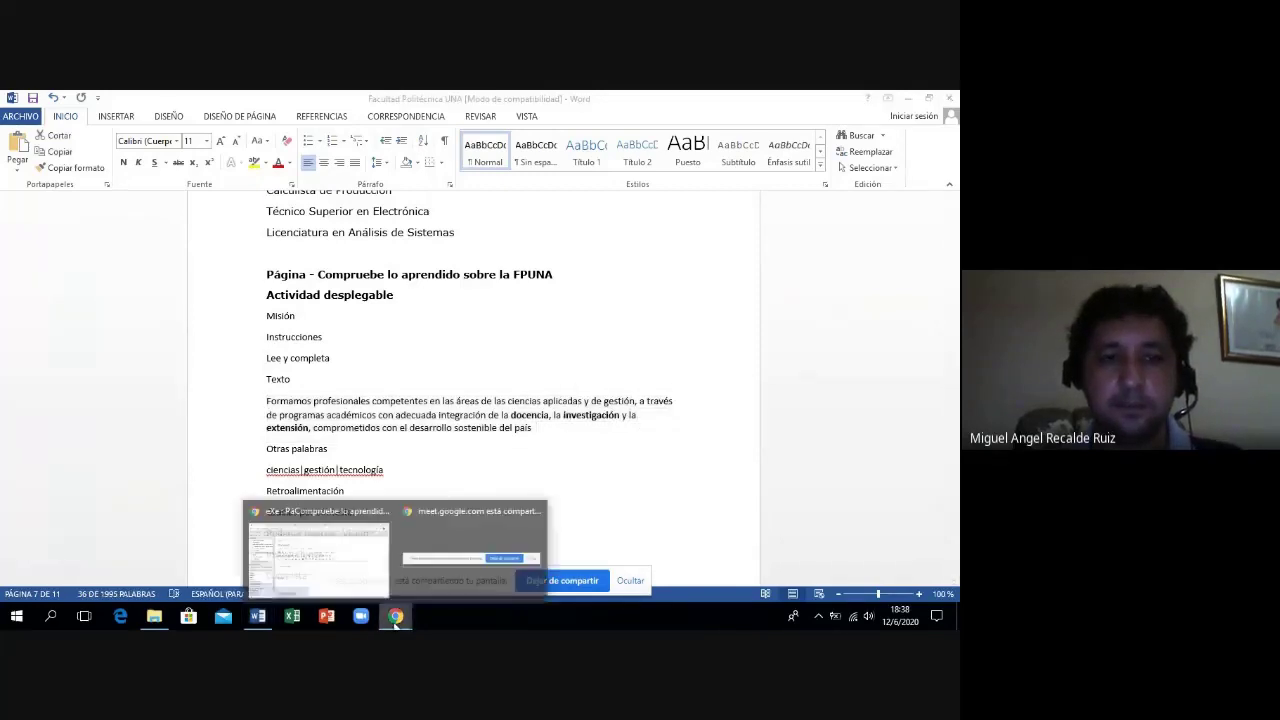
{"action": "left_click", "coordinate": [337, 572]}
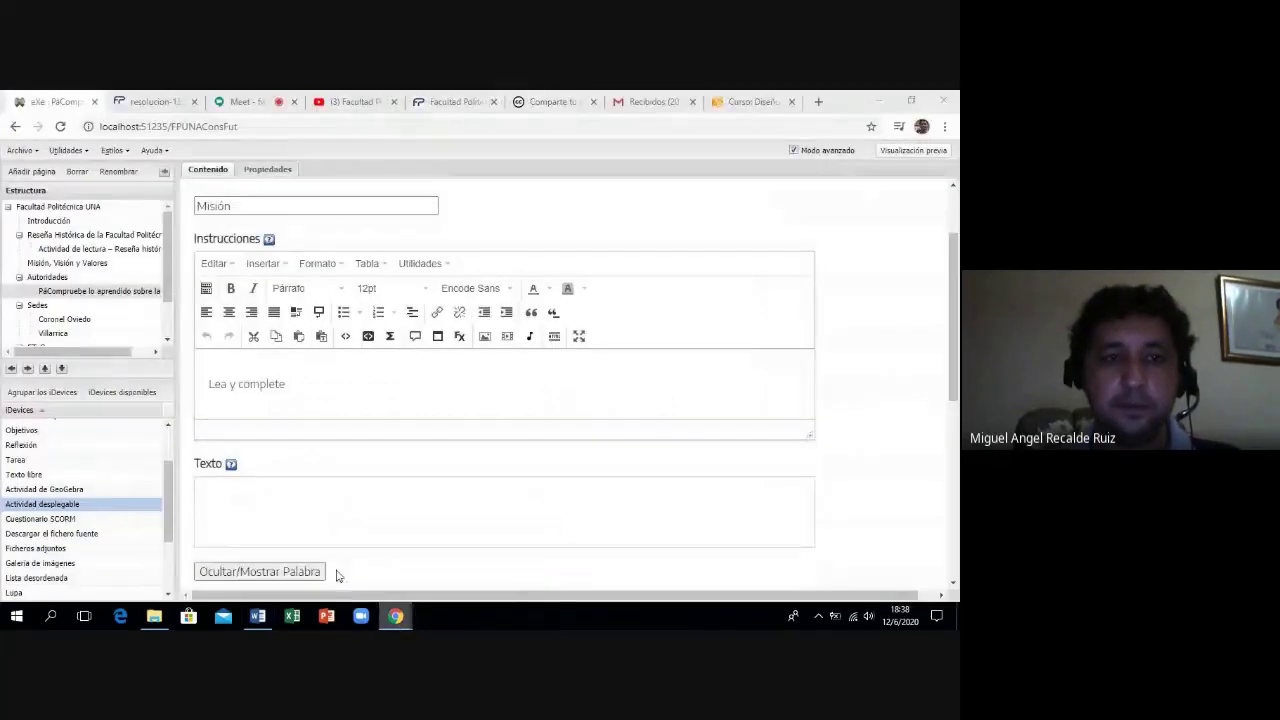
Paste the copied mission paragraph into the activity's Texto field and enlarge its editing area.
{"action": "left_click", "coordinate": [258, 520]}
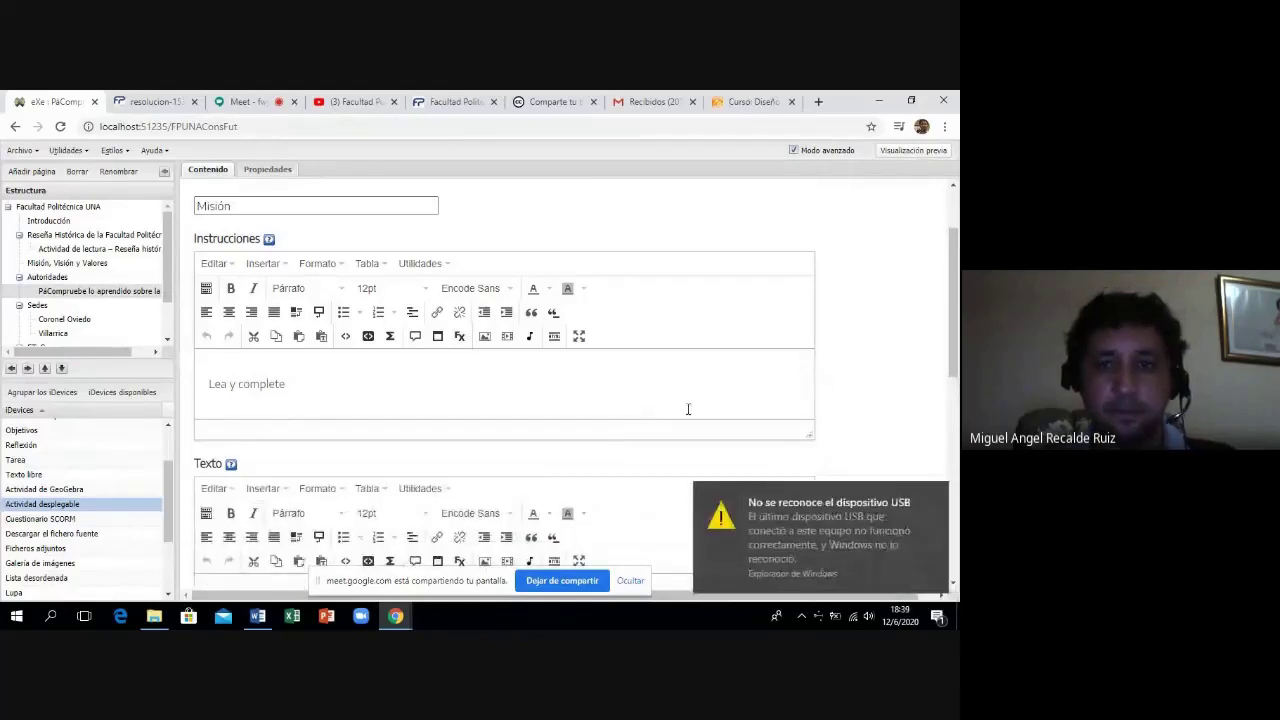
{"action": "left_click_drag", "start_coordinate": [952, 336], "coordinate": [940, 396]}
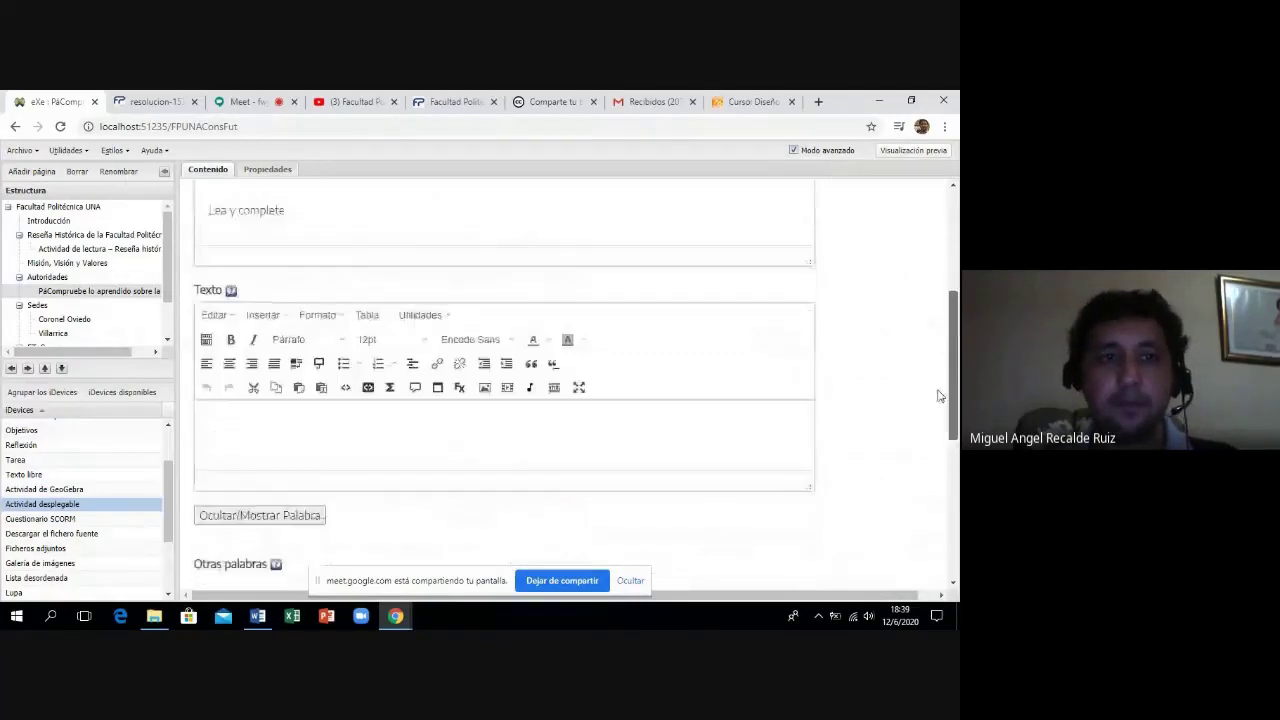
{"action": "scroll", "coordinate": [940, 396], "scroll_direction": "down", "scroll_amount": 1}
{"action": "left_click", "coordinate": [360, 385]}
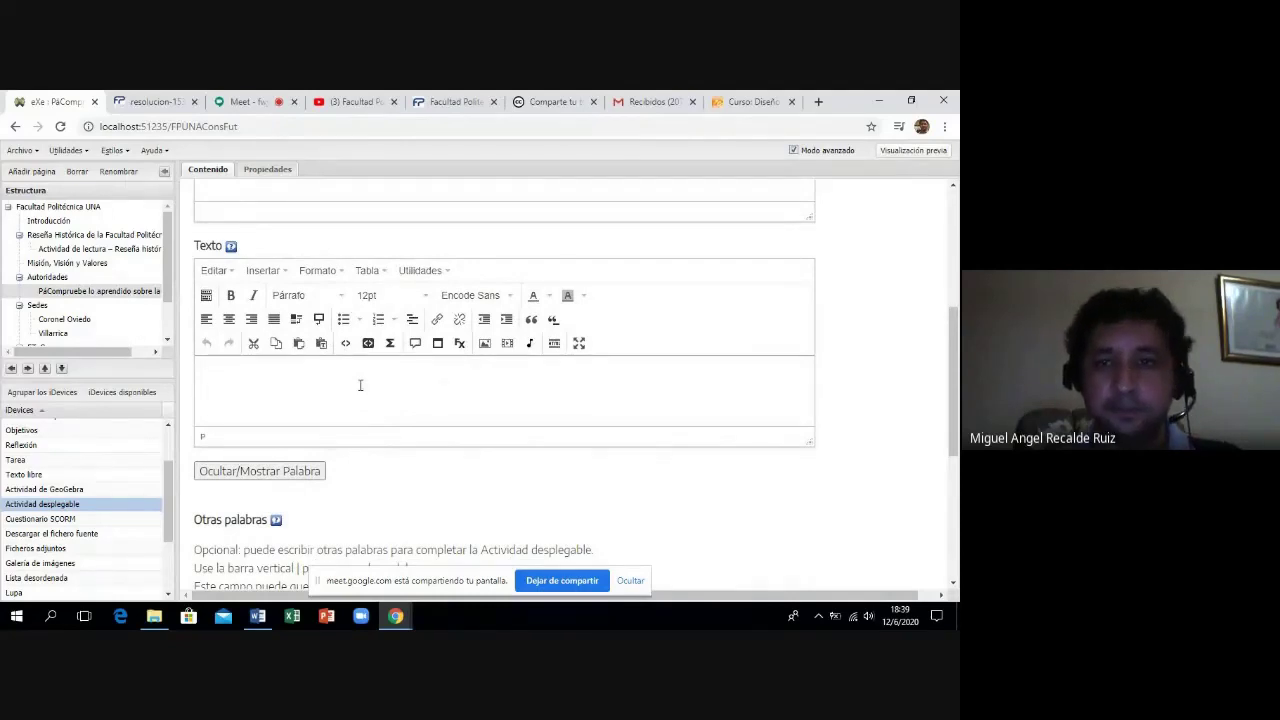
{"action": "key", "text": "ctrl+v"}
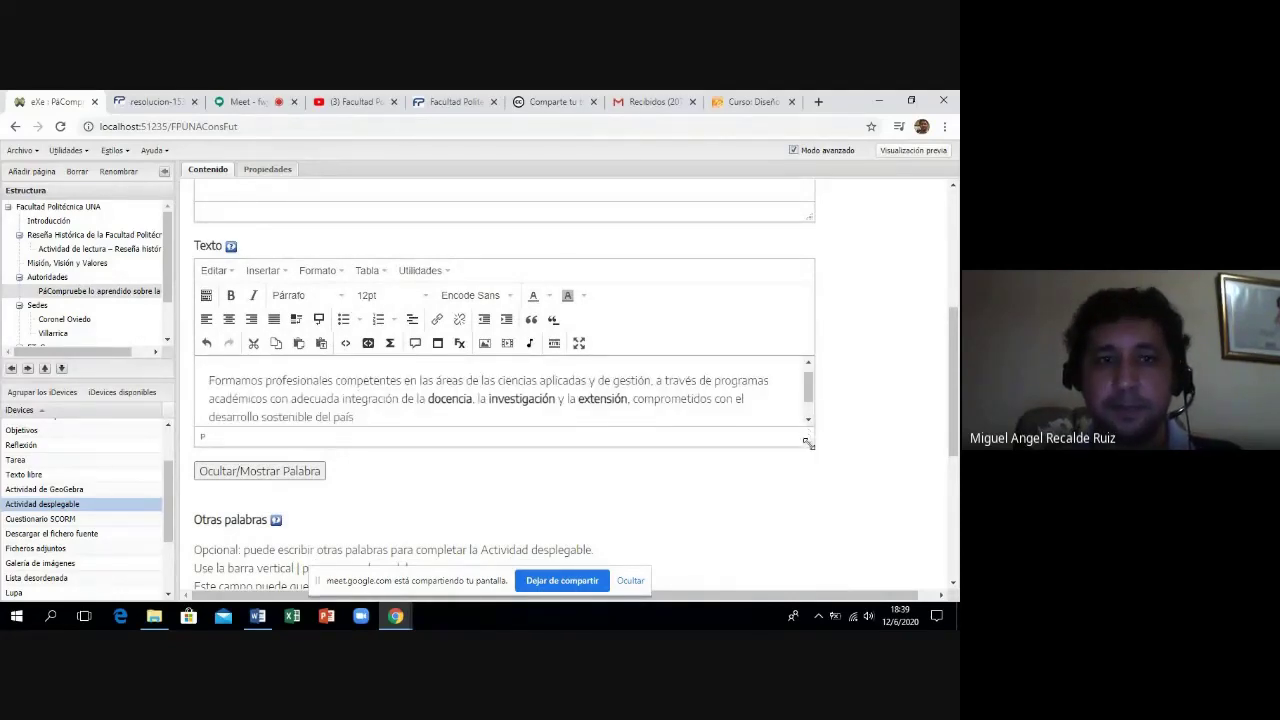
{"action": "left_click_drag", "start_coordinate": [810, 436], "coordinate": [810, 458]}
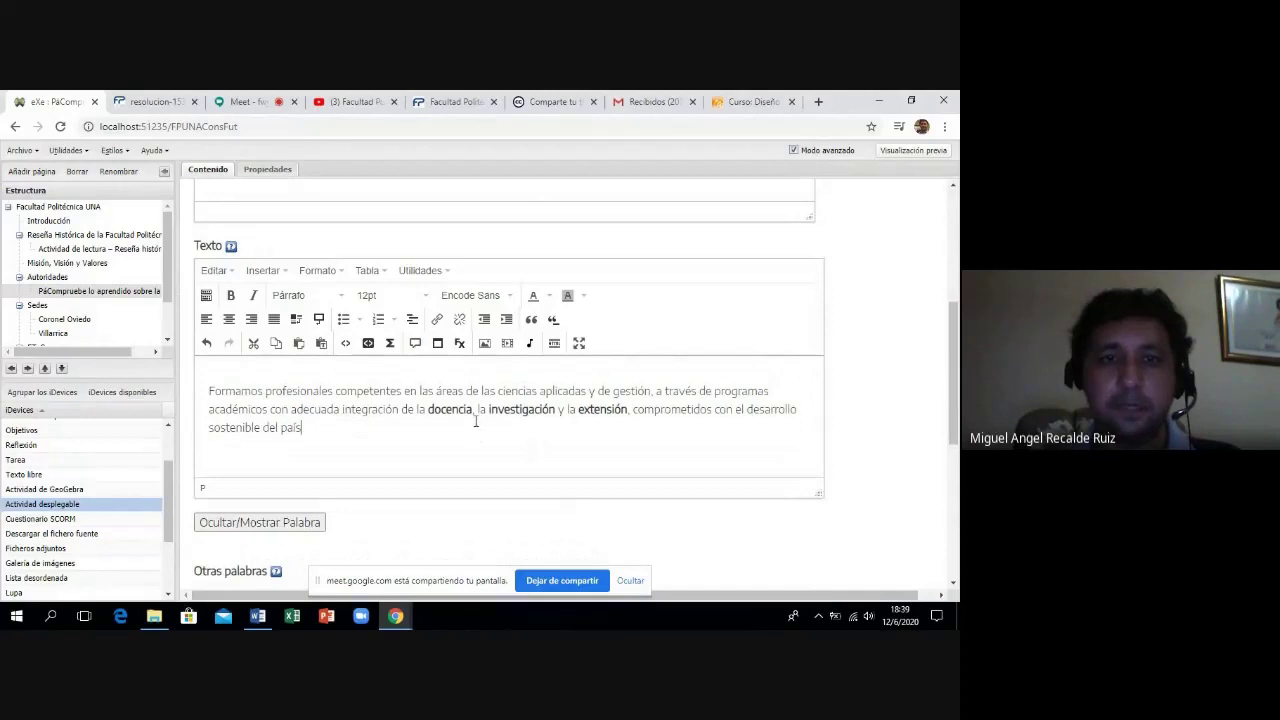
Mark the words "docencia", "investigación" and "extensión" in the mission text as hidden words.
{"action": "left_click_drag", "start_coordinate": [474, 410], "coordinate": [434, 410]}
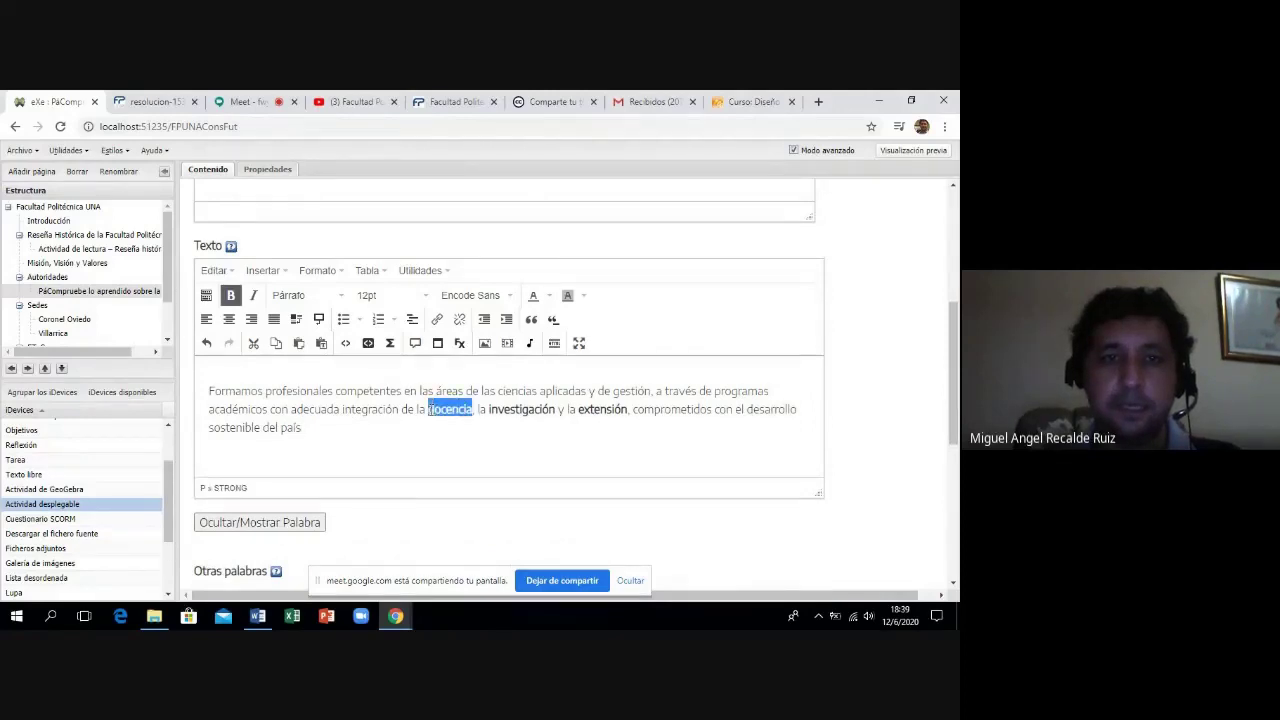
{"action": "left_click", "coordinate": [283, 524]}
{"action": "left_click", "coordinate": [563, 437]}
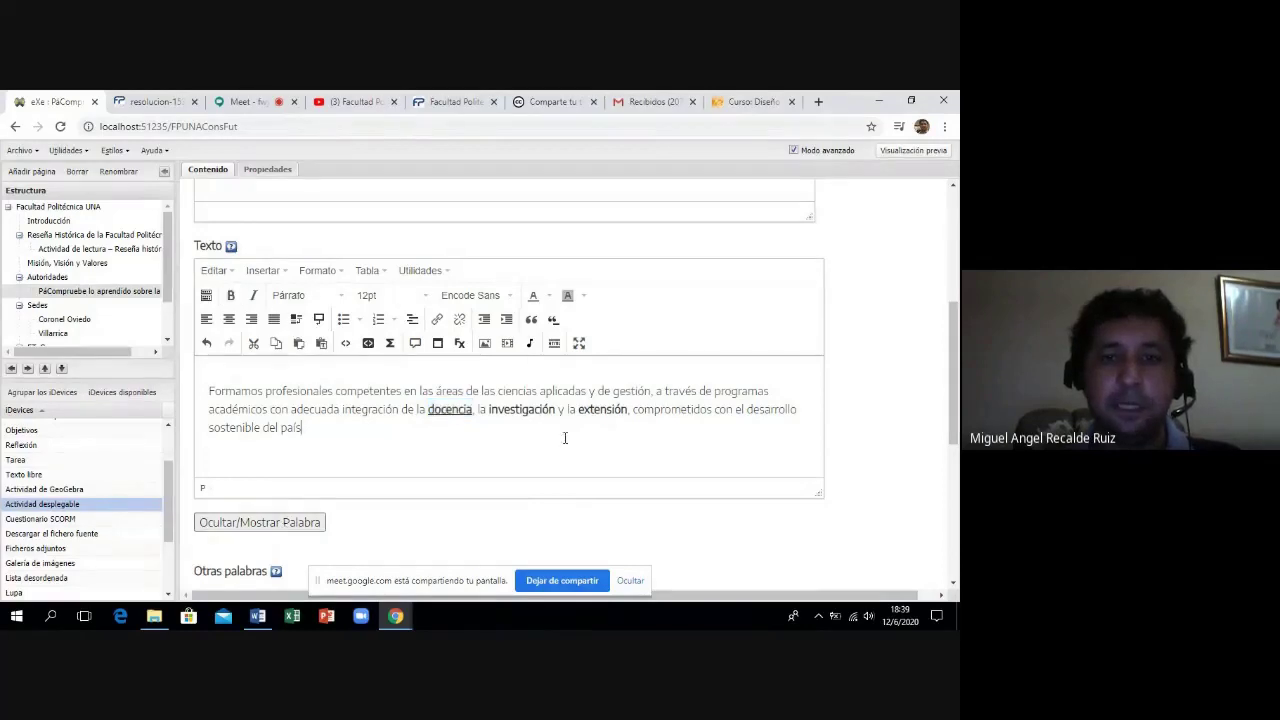
{"action": "left_click_drag", "start_coordinate": [558, 410], "coordinate": [491, 409]}
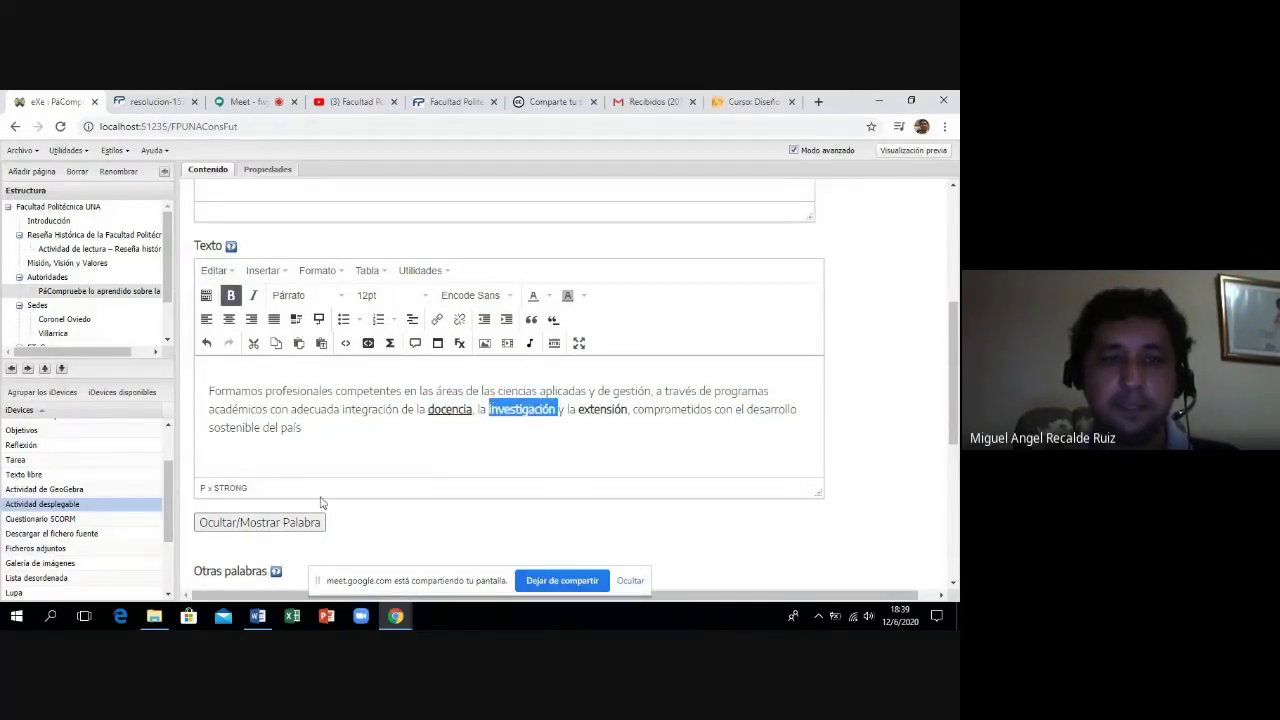
{"action": "left_click", "coordinate": [302, 524]}
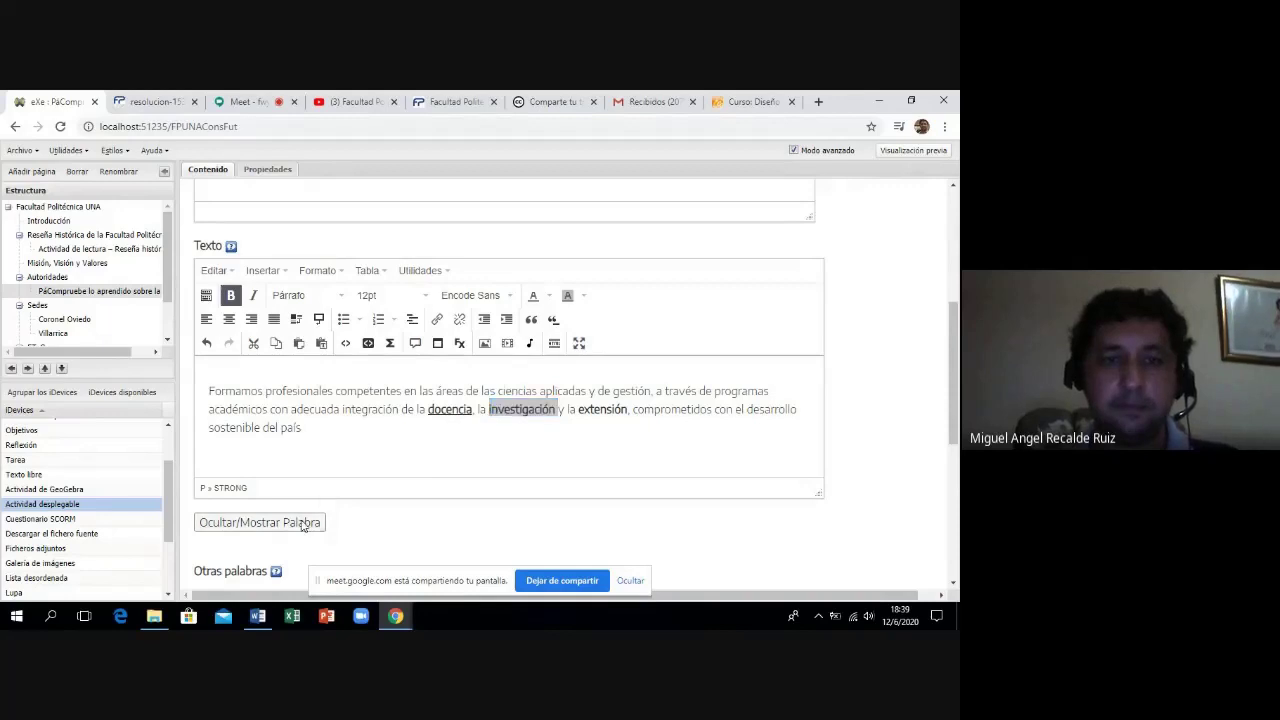
{"action": "left_click", "coordinate": [610, 443]}
{"action": "left_click_drag", "start_coordinate": [628, 408], "coordinate": [577, 409]}
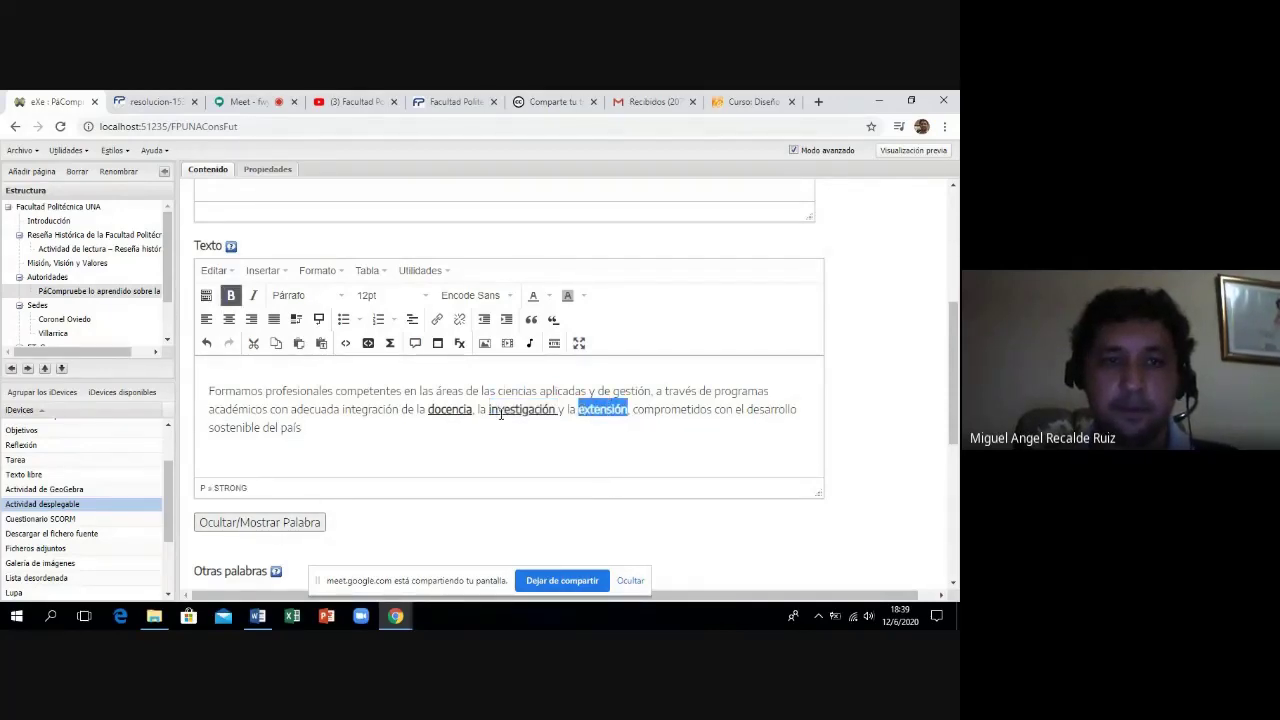
{"action": "left_click", "coordinate": [245, 522]}
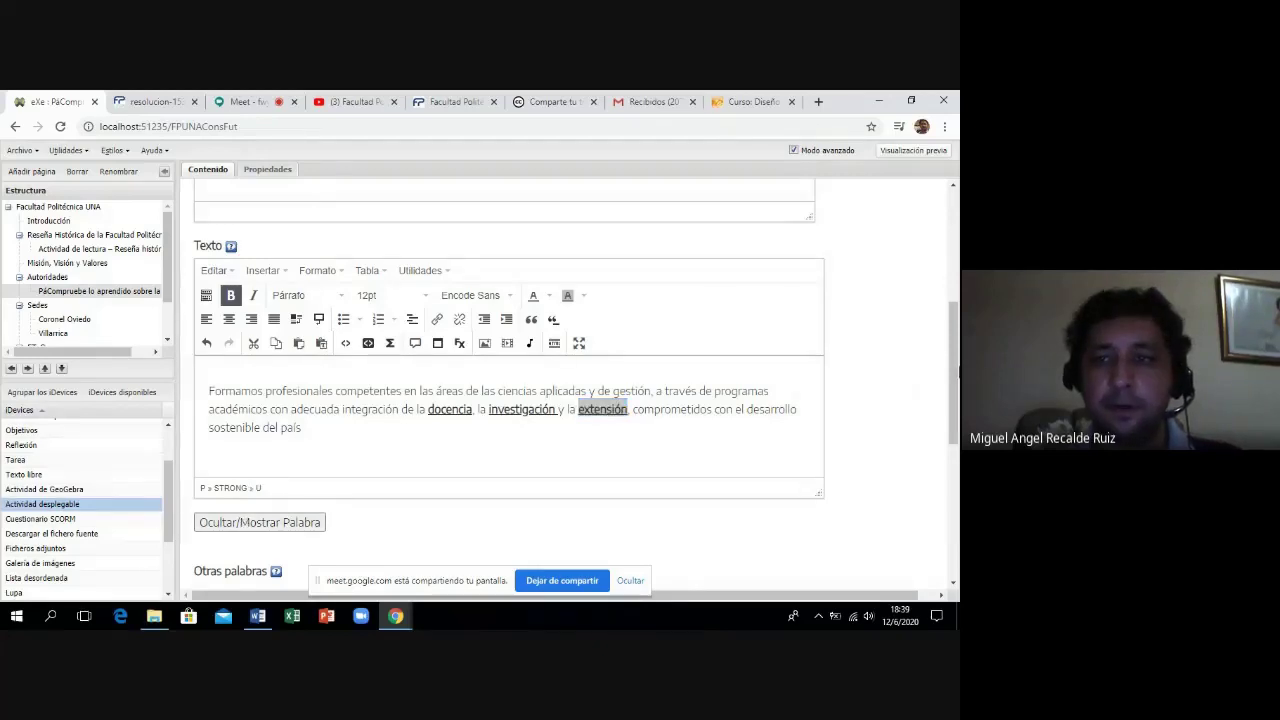
Copy "ciencias|gestión|tecnología" from the Word document into the dropdown activity's Otras palabras field in eXe.
{"action": "left_click_drag", "start_coordinate": [957, 374], "coordinate": [957, 440]}
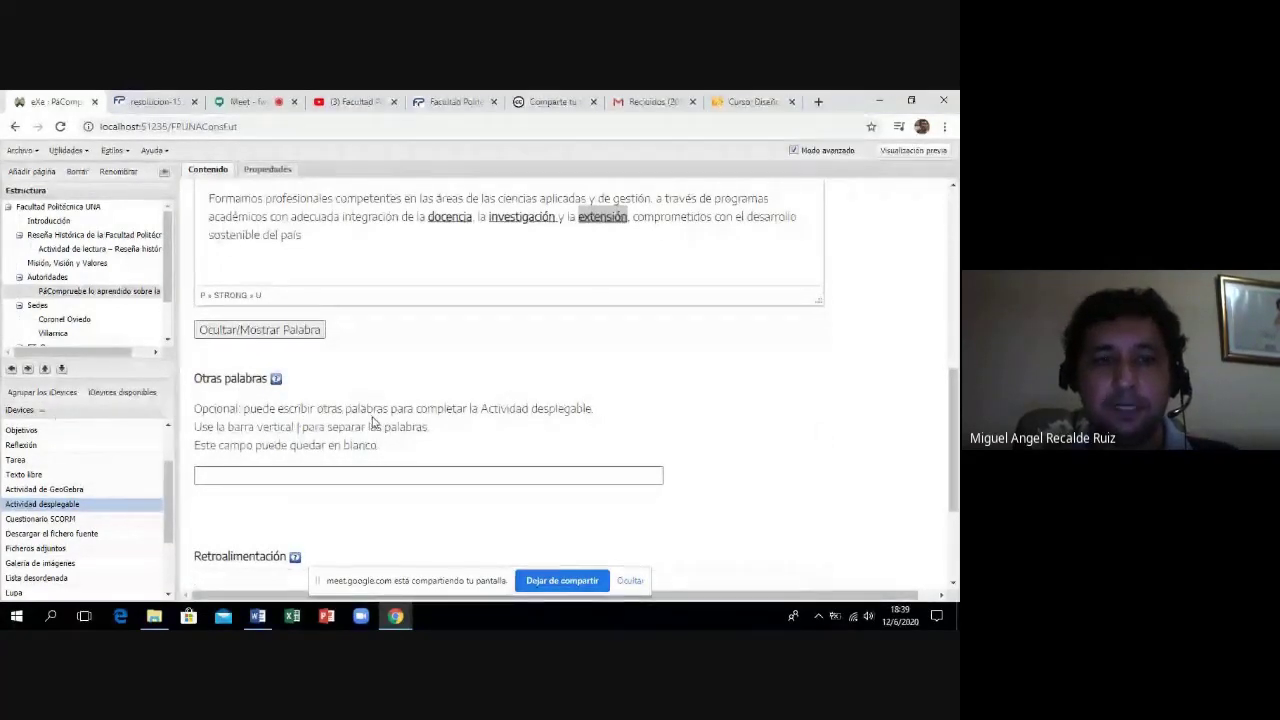
{"action": "mouse_move", "coordinate": [261, 617]}
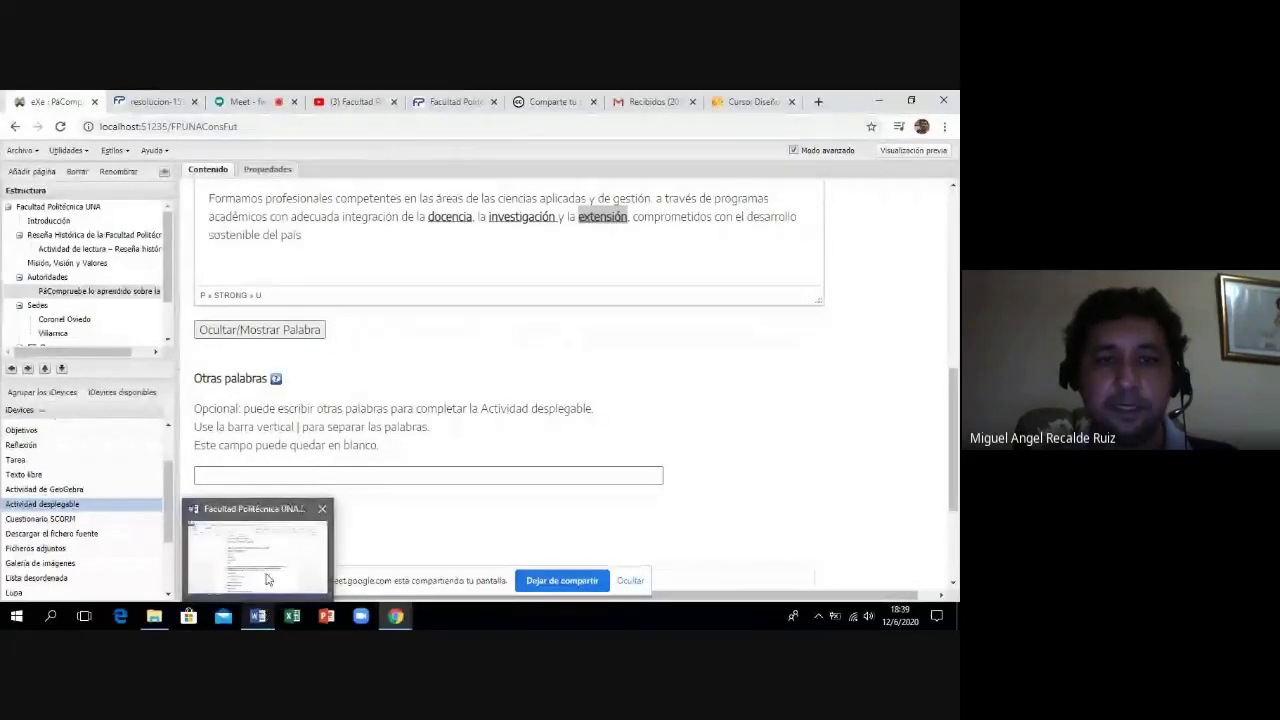
{"action": "left_click", "coordinate": [267, 579]}
{"action": "left_click_drag", "start_coordinate": [385, 472], "coordinate": [281, 477]}
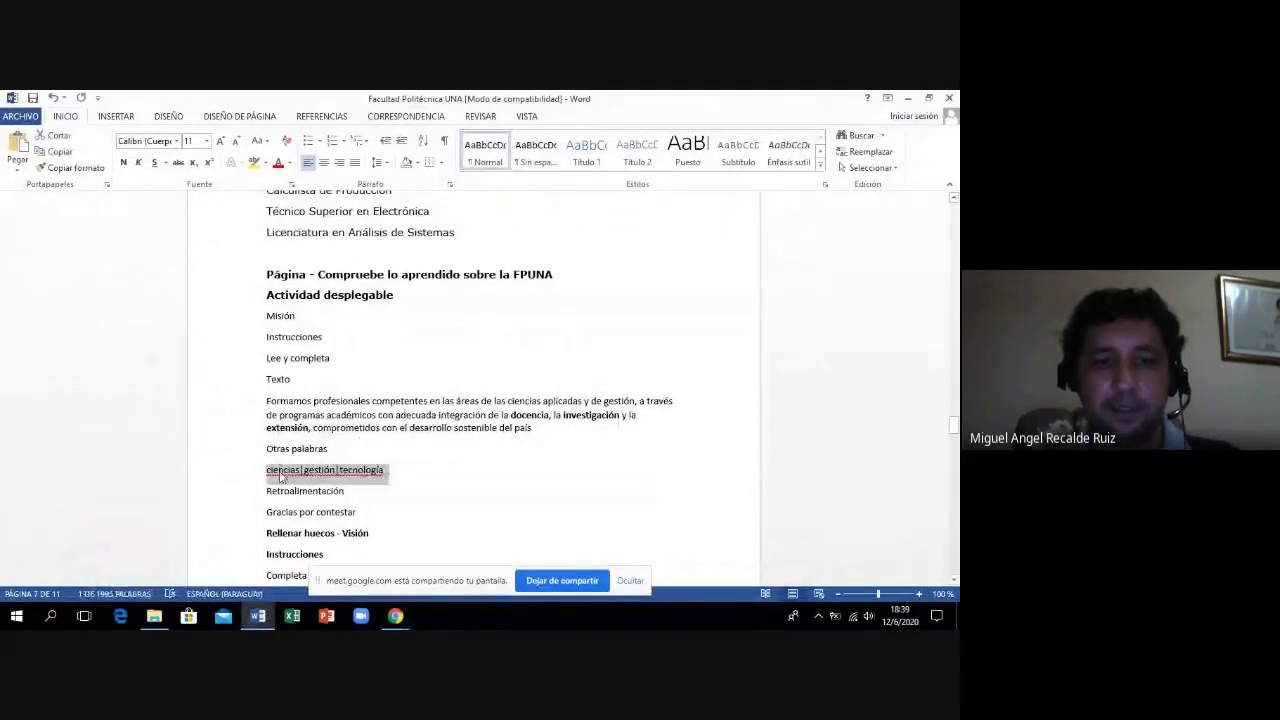
{"action": "mouse_move", "coordinate": [397, 619]}
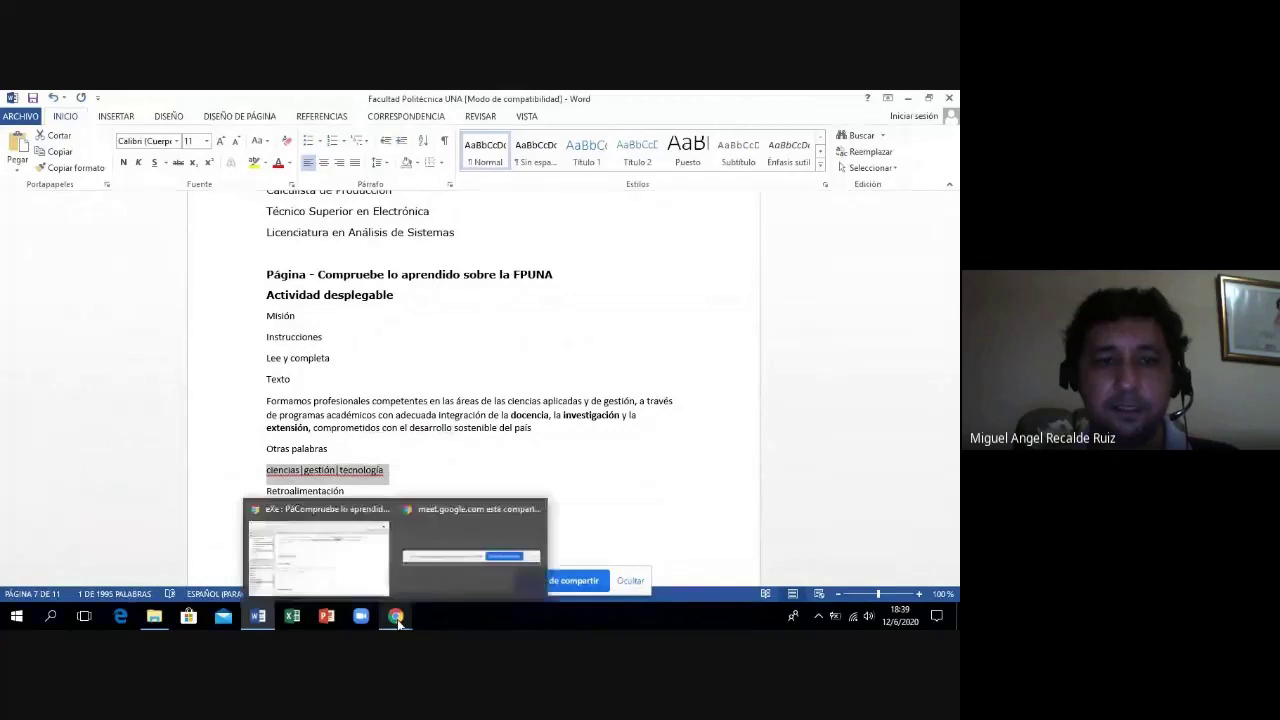
{"action": "left_click", "coordinate": [328, 557]}
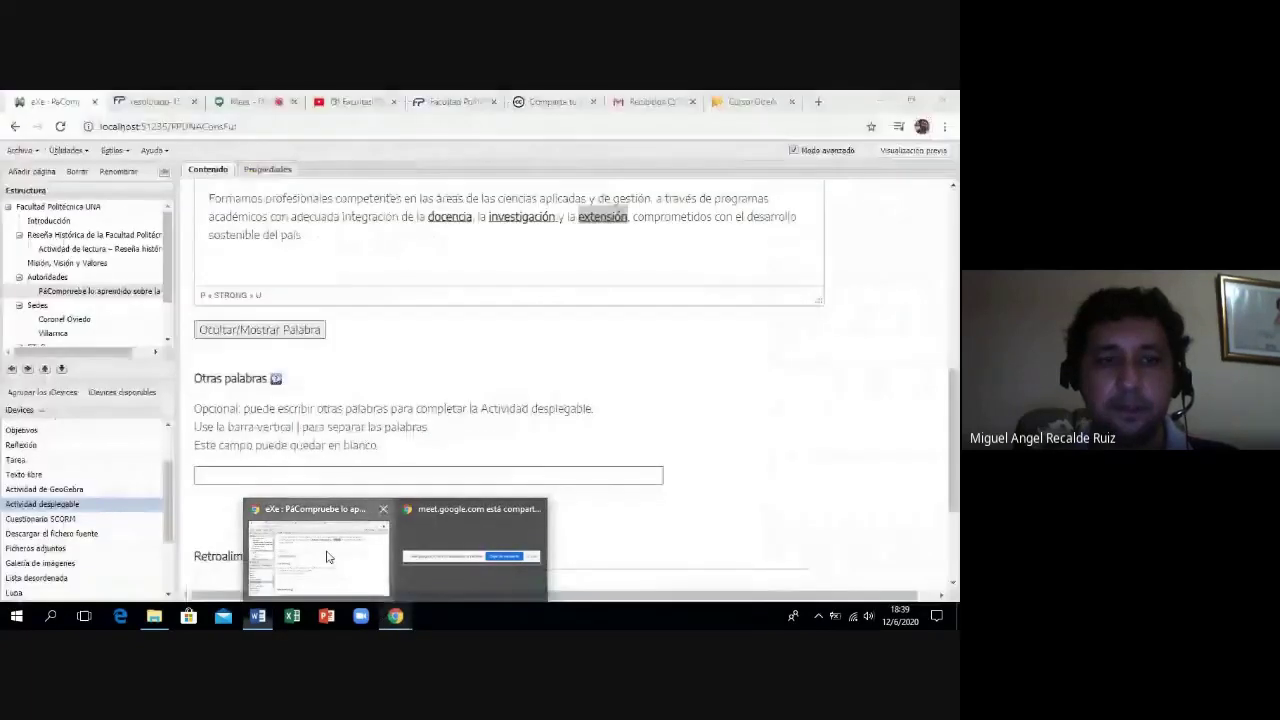
{"action": "left_click", "coordinate": [257, 474]}
{"action": "type", "text": "ciencias|gestión|tecnología"}
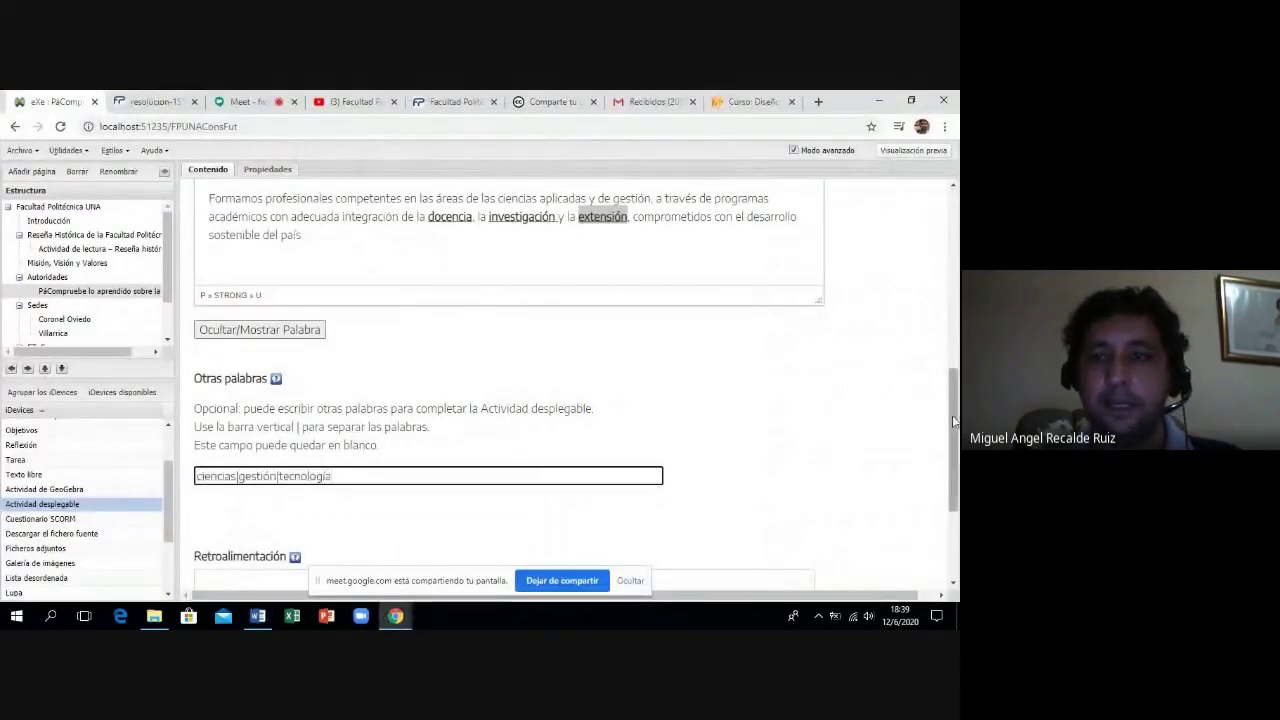
Switch to the Word document and copy the feedback text "Gracias por contestar" under Retroalimentación.
{"action": "left_click", "coordinate": [950, 460]}
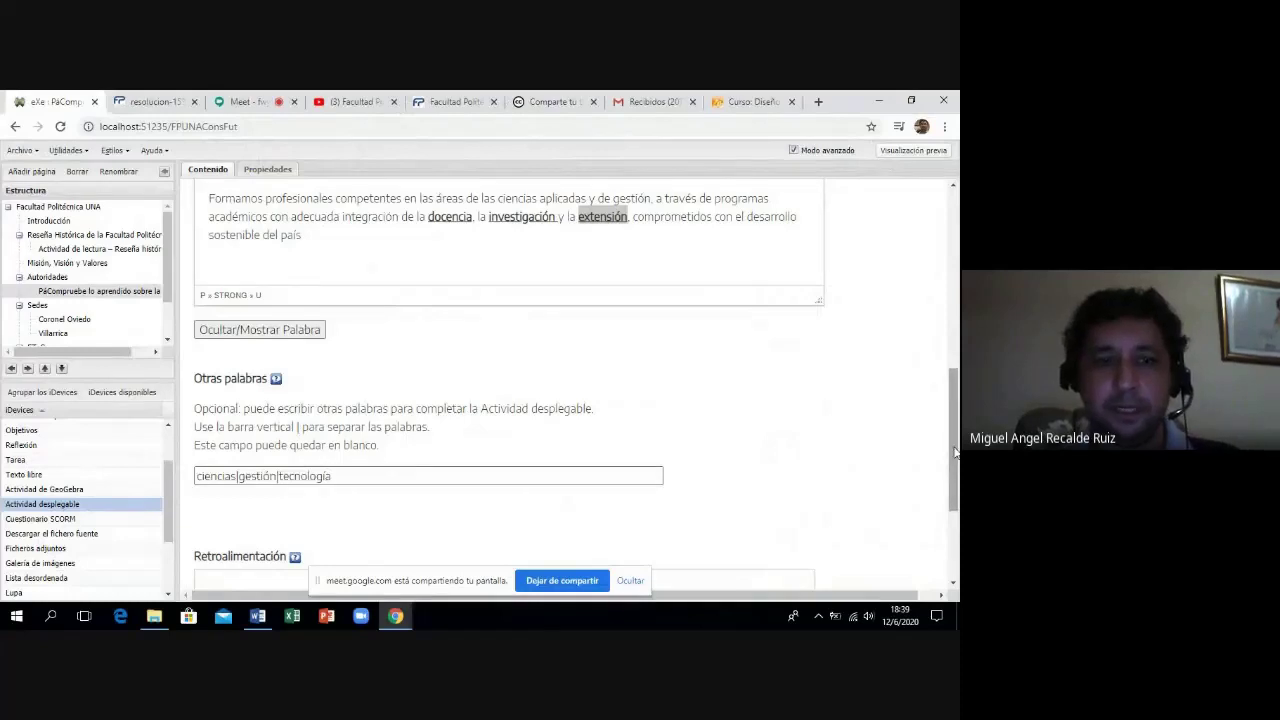
{"action": "scroll", "coordinate": [955, 453], "scroll_direction": "down", "scroll_amount": 2}
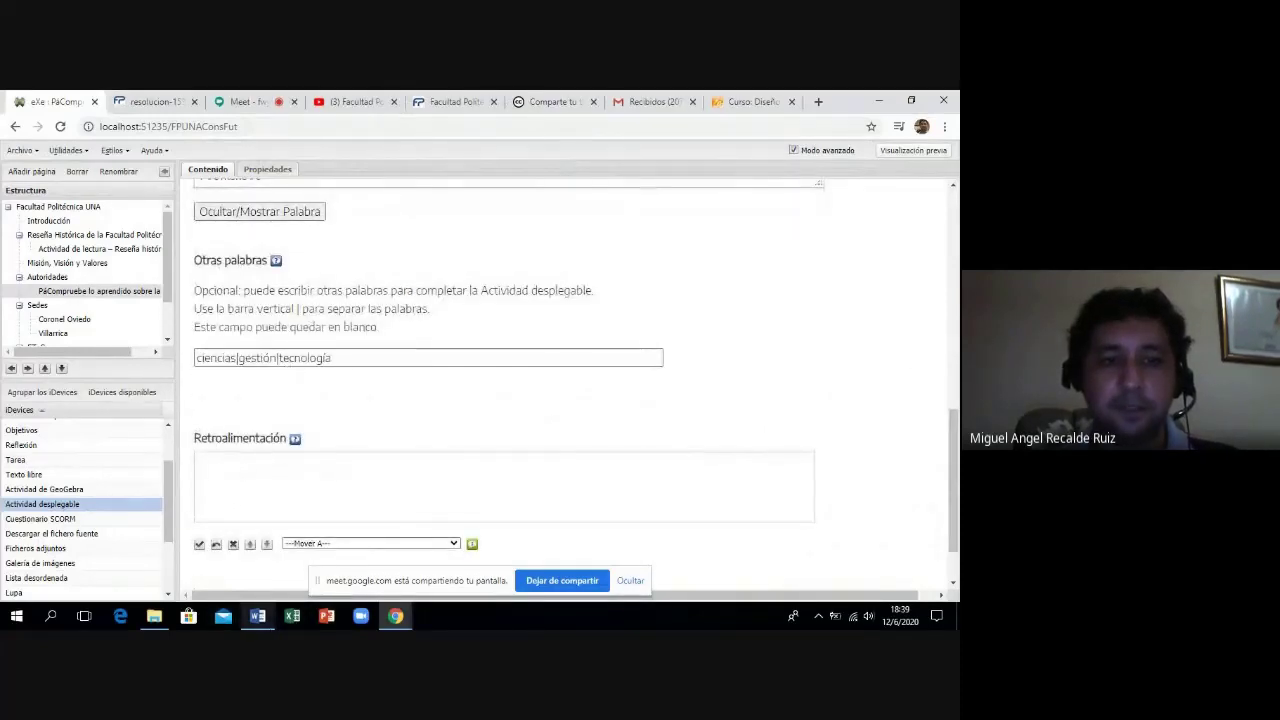
{"action": "key", "text": "alt+Tab"}
{"action": "key", "text": "alt+Tab"}
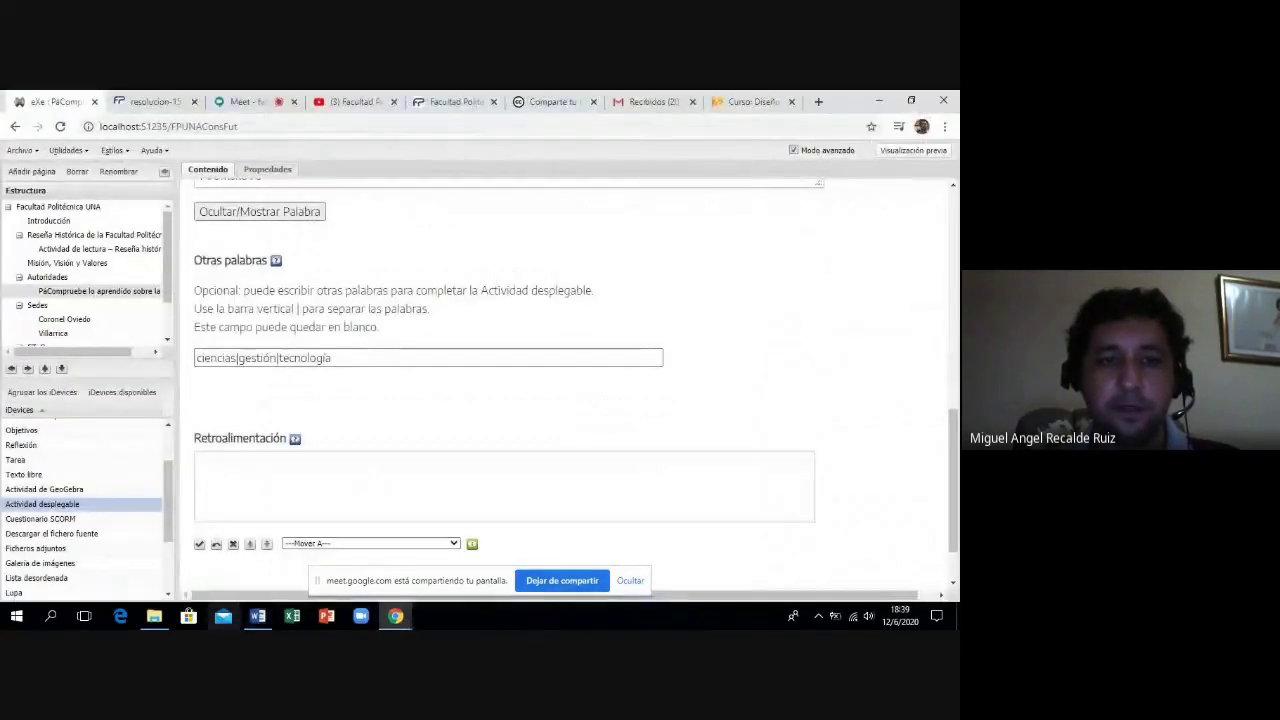
{"action": "key", "text": "alt+Tab"}
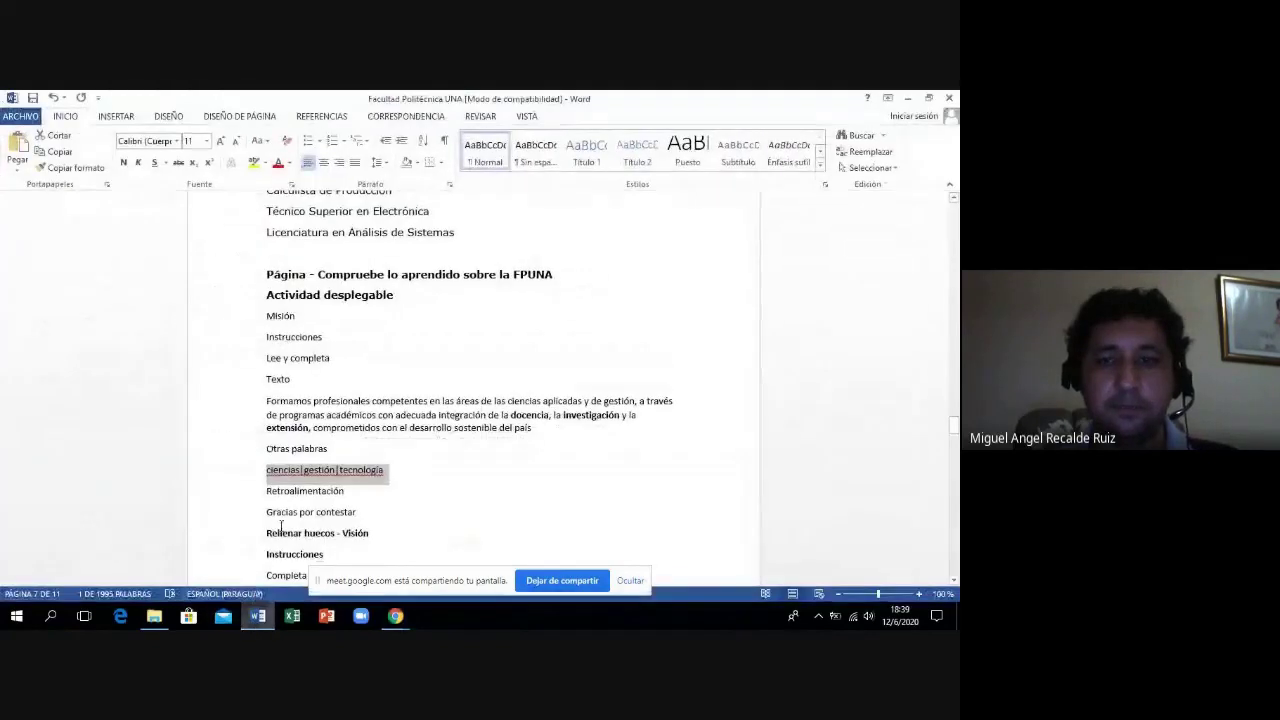
{"action": "left_click", "coordinate": [281, 527]}
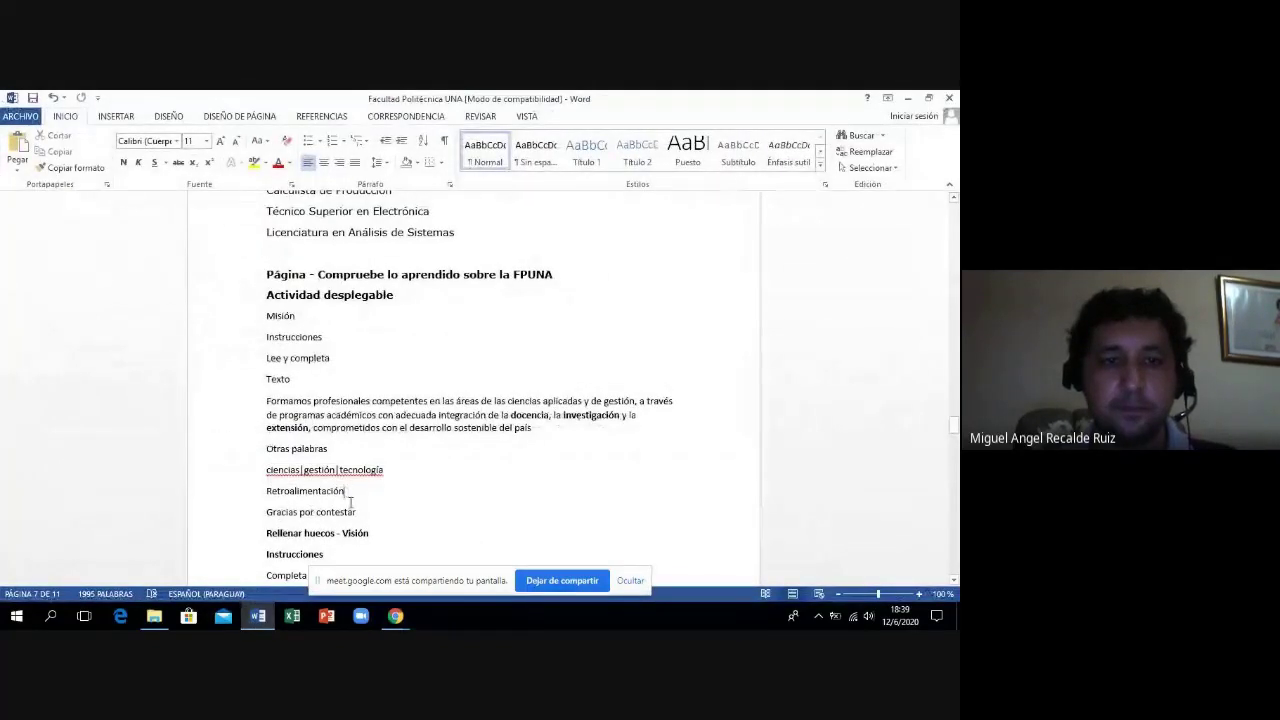
{"action": "left_click_drag", "start_coordinate": [360, 514], "coordinate": [264, 514]}
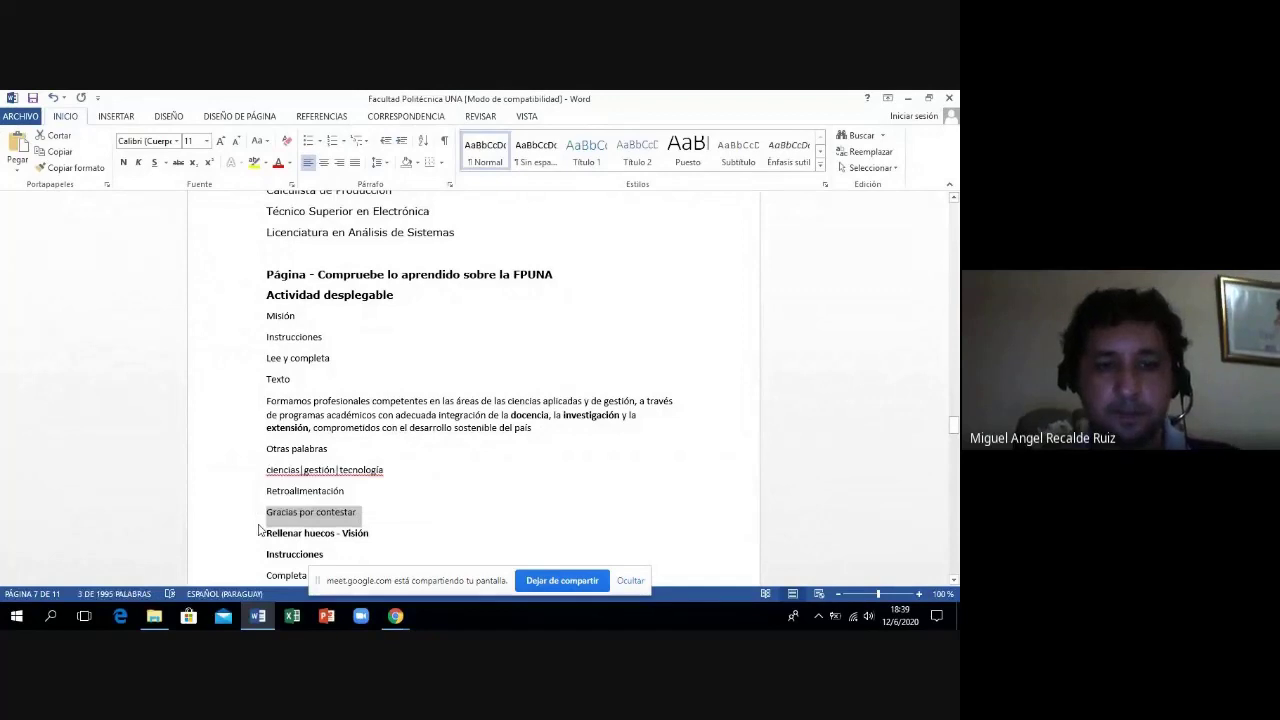
Return to eXe, paste "Gracias por contestar" into the Retroalimentación field and save the dropdown activity.
{"action": "left_click", "coordinate": [395, 616]}
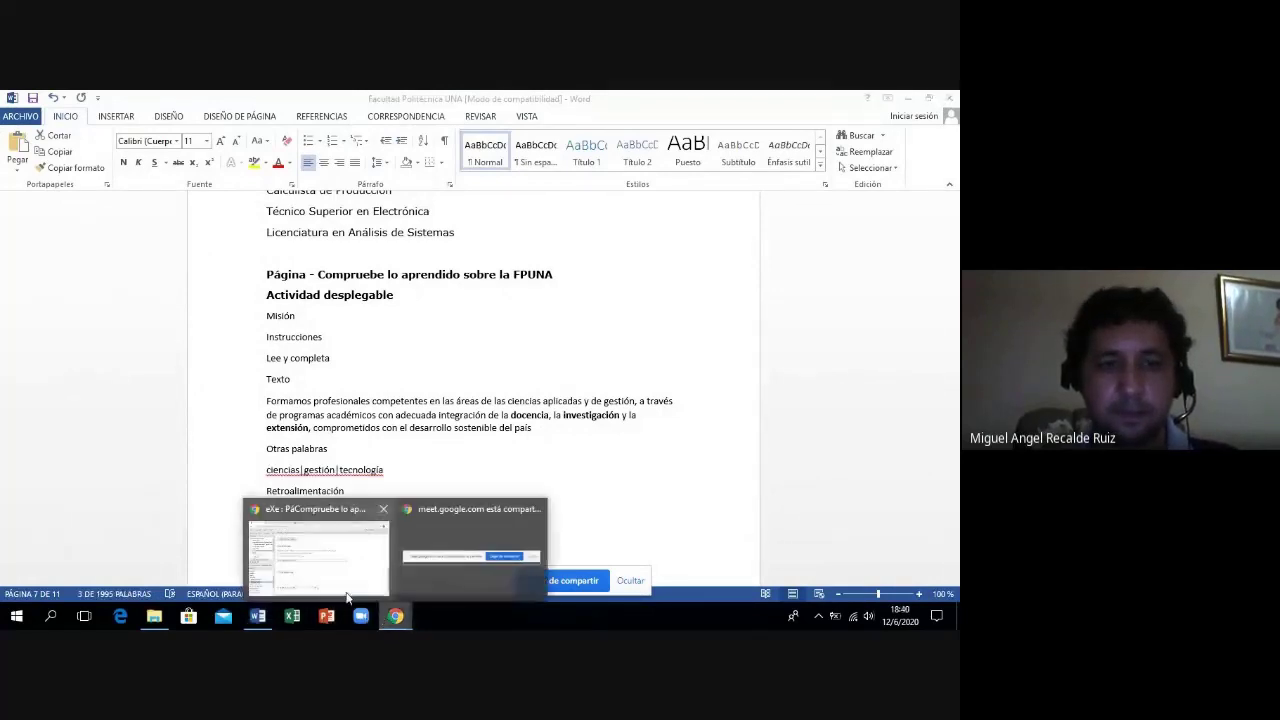
{"action": "left_click", "coordinate": [346, 596]}
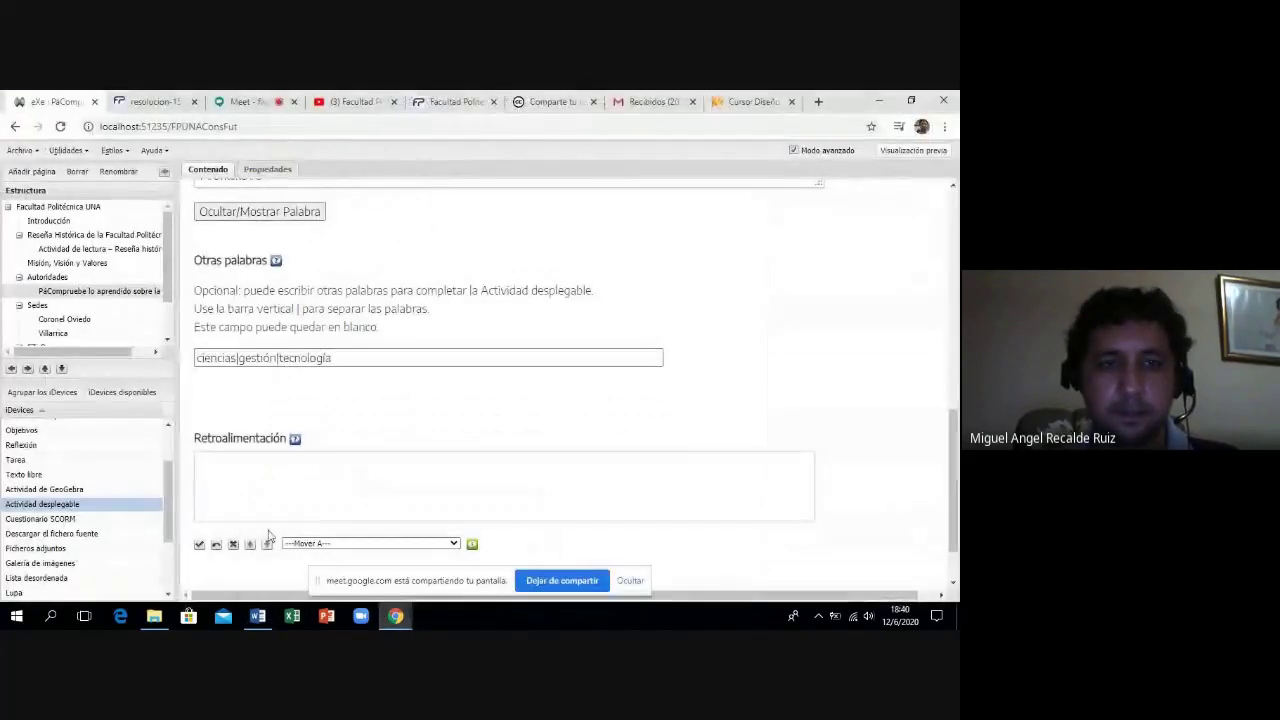
{"action": "left_click", "coordinate": [238, 479]}
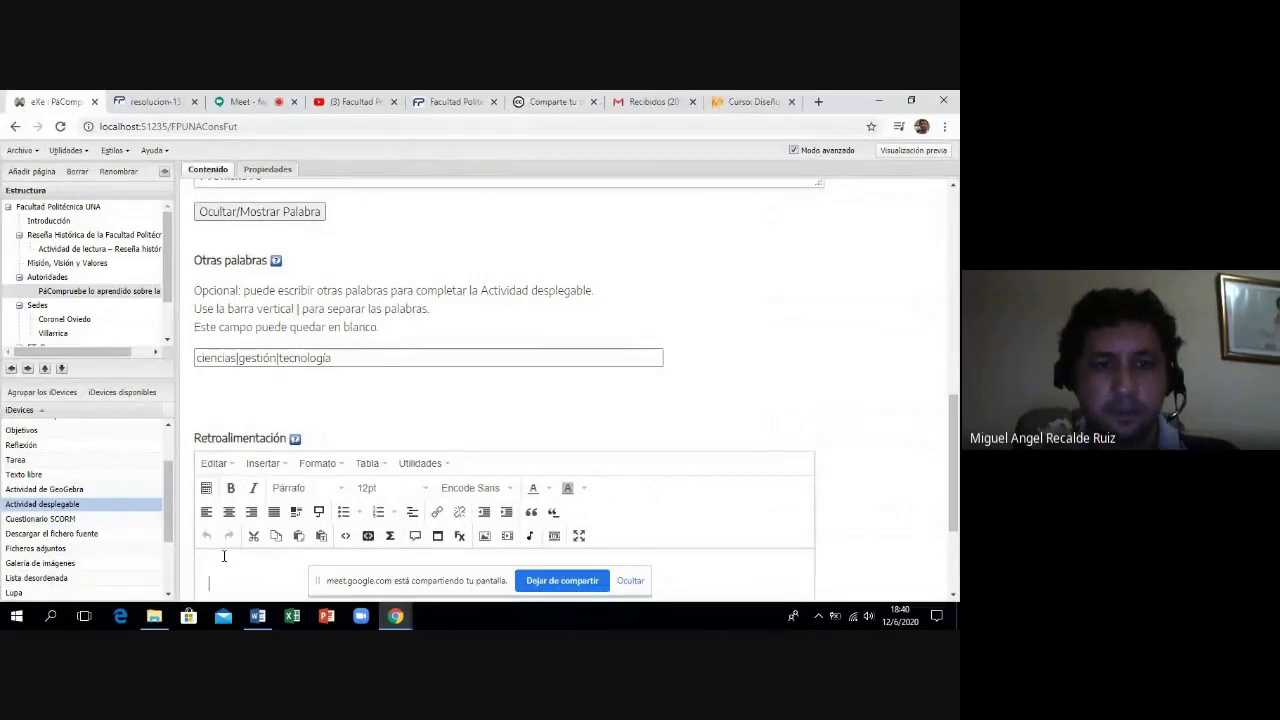
{"action": "type", "text": "Gracias por contestar"}
{"action": "left_click_drag", "start_coordinate": [955, 440], "coordinate": [955, 495]}
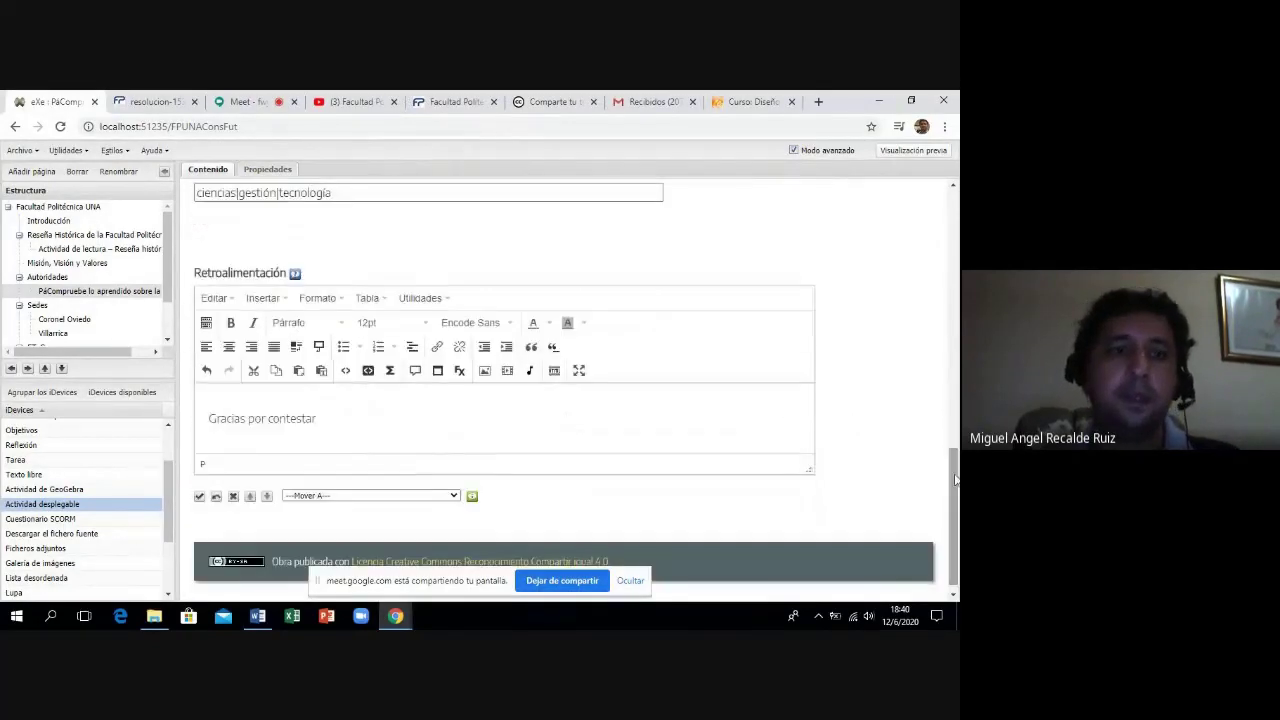
{"action": "left_click", "coordinate": [199, 497]}
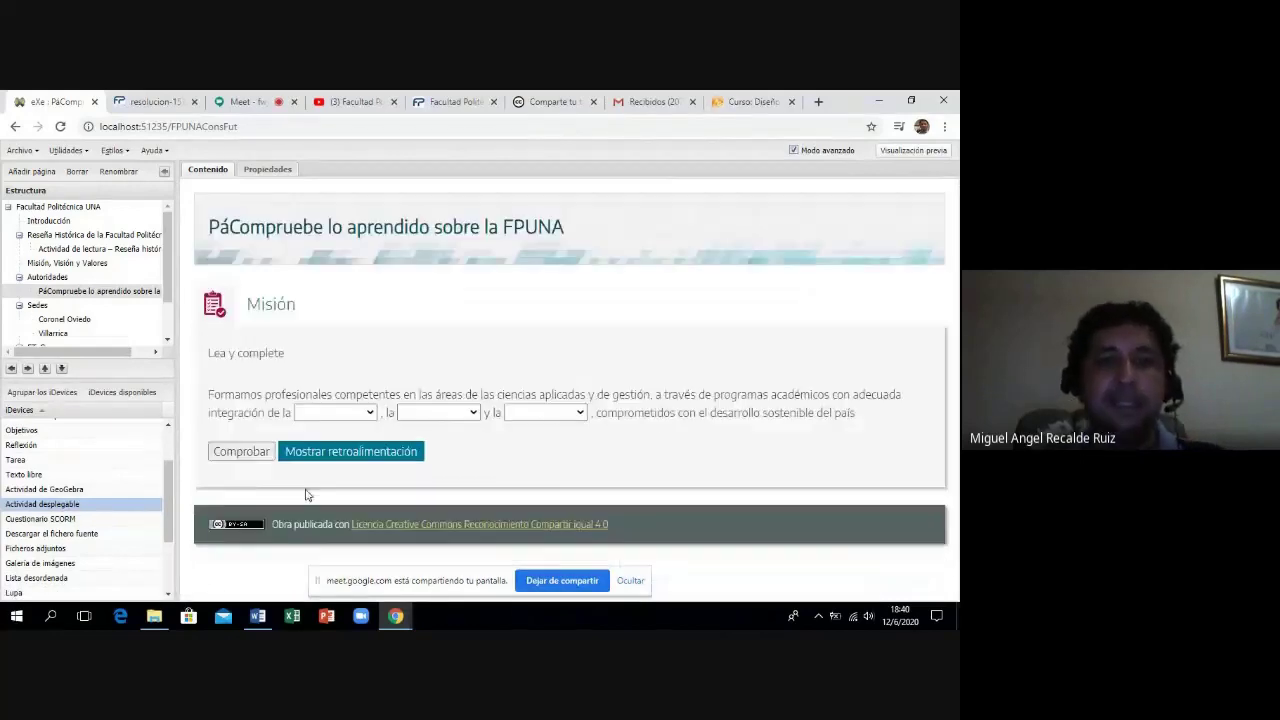
Test the Misión activity by choosing "tecnología", "investigación" and "extensión" in its three gaps and checking the answers.
{"action": "left_click", "coordinate": [371, 414]}
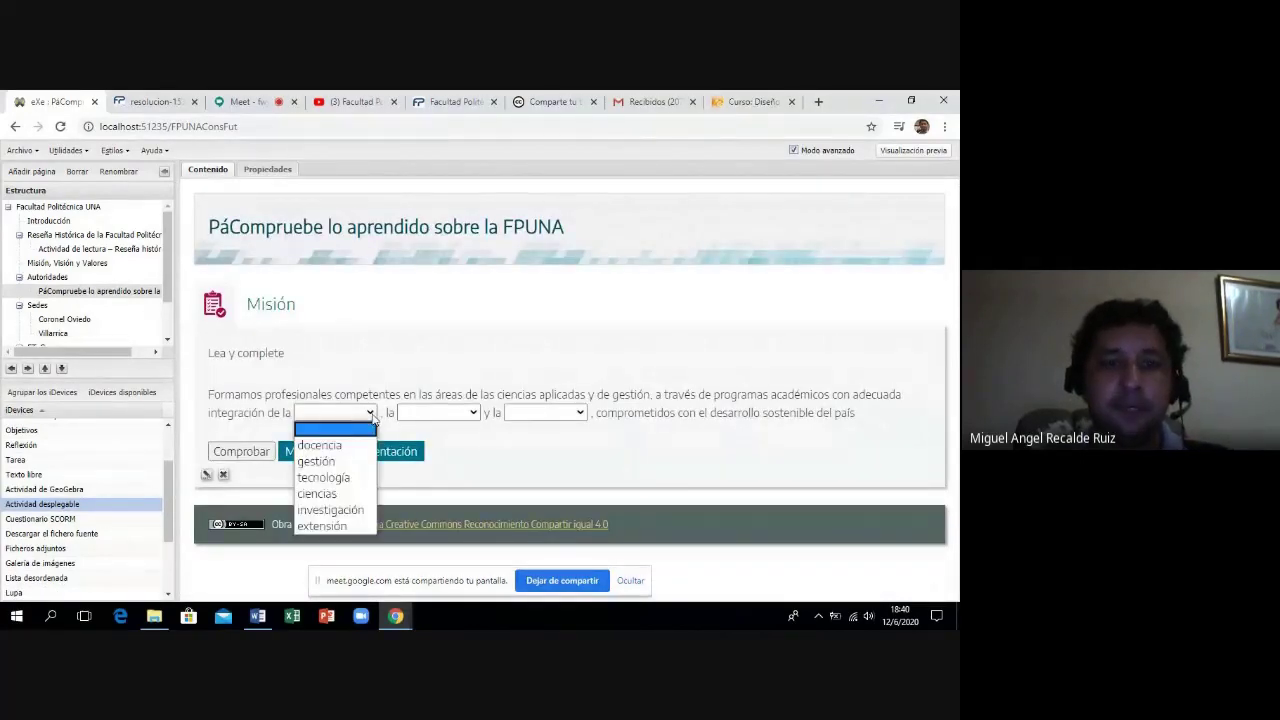
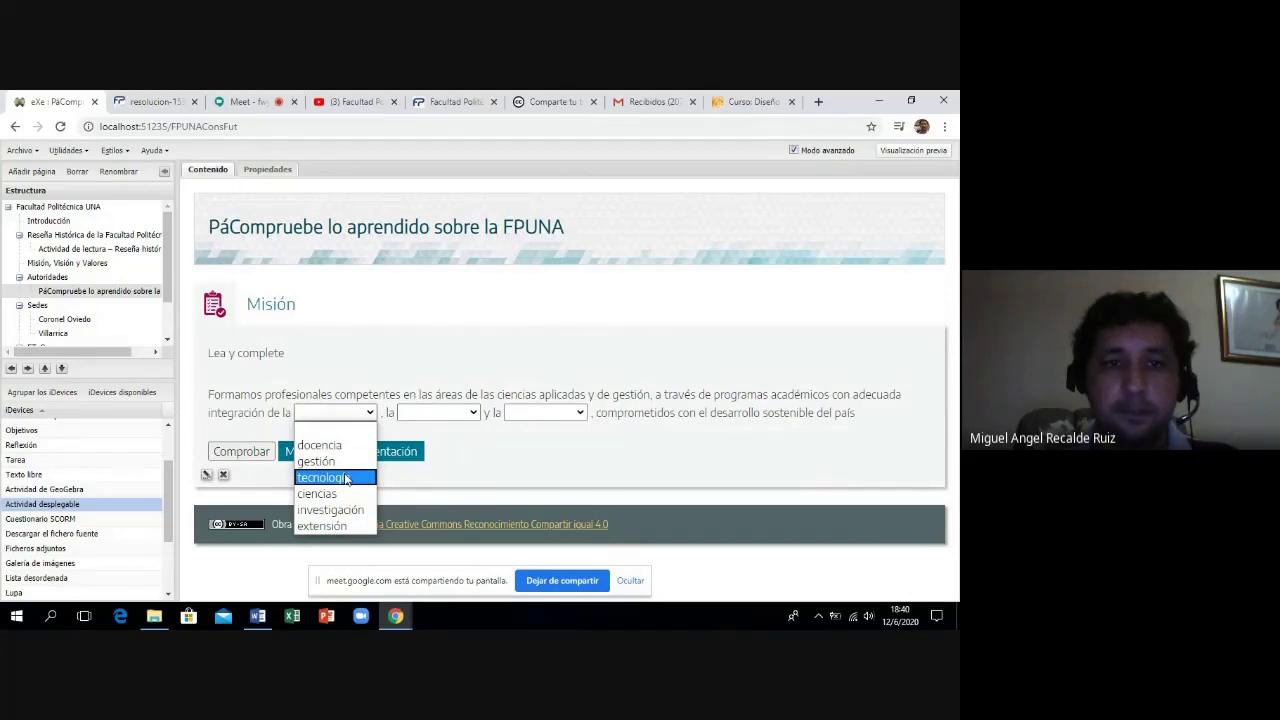
{"action": "left_click", "coordinate": [346, 478]}
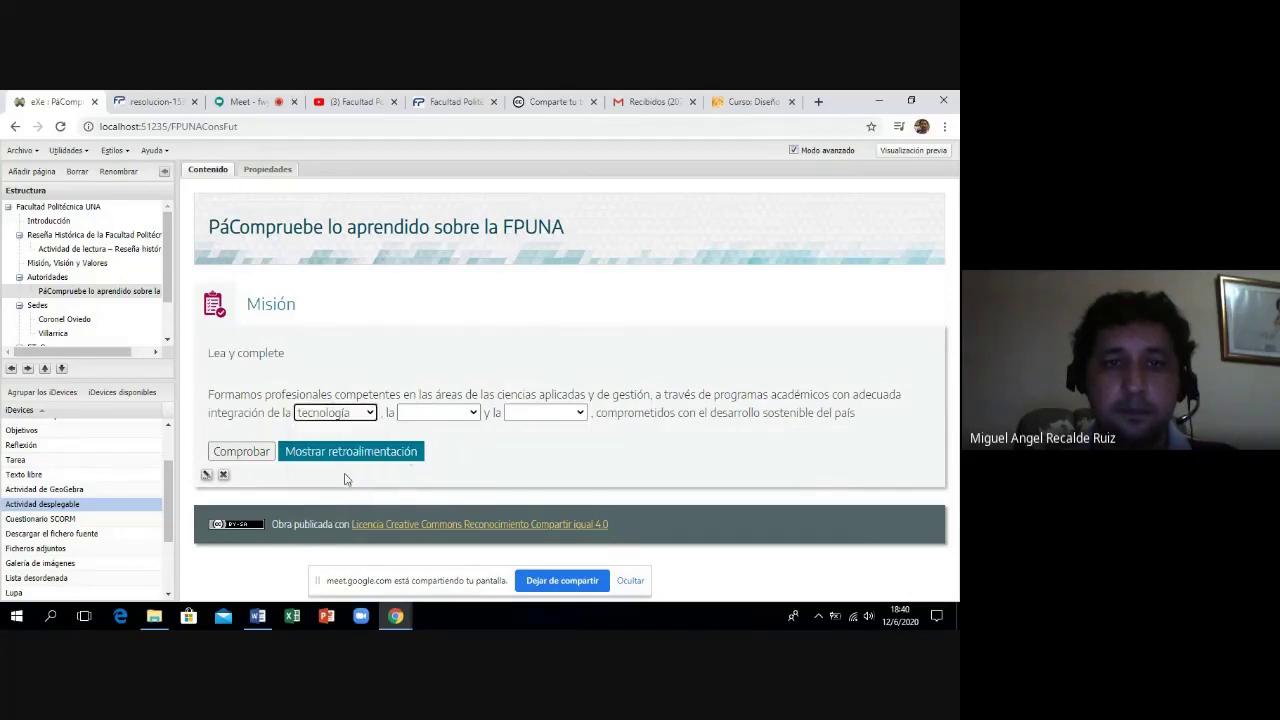
{"action": "left_click", "coordinate": [473, 418]}
{"action": "left_click", "coordinate": [440, 513]}
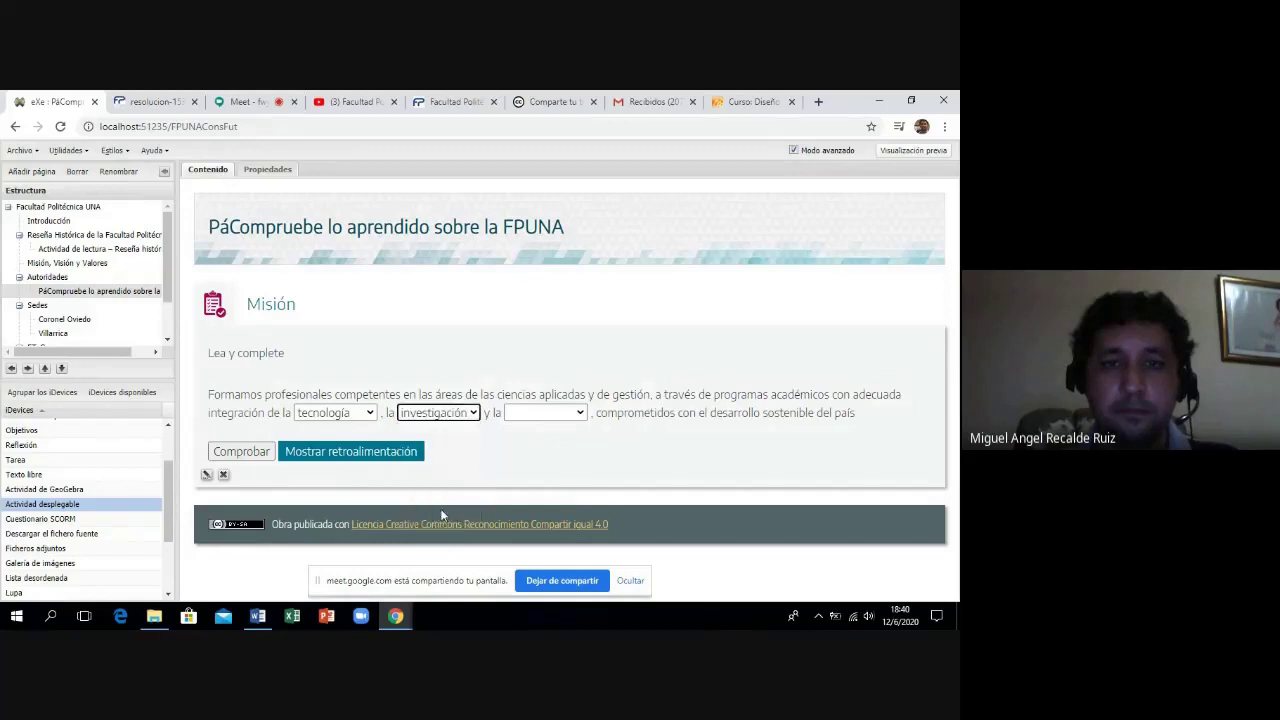
{"action": "left_click", "coordinate": [580, 413]}
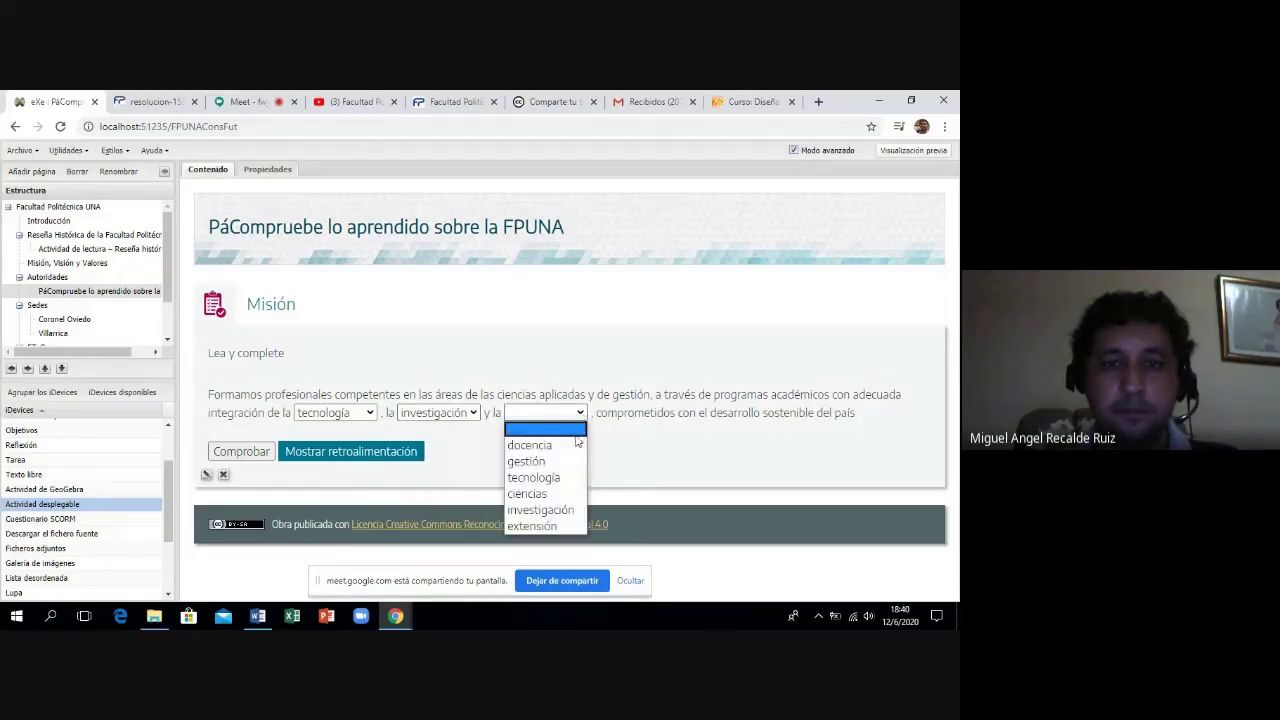
{"action": "left_click", "coordinate": [537, 527]}
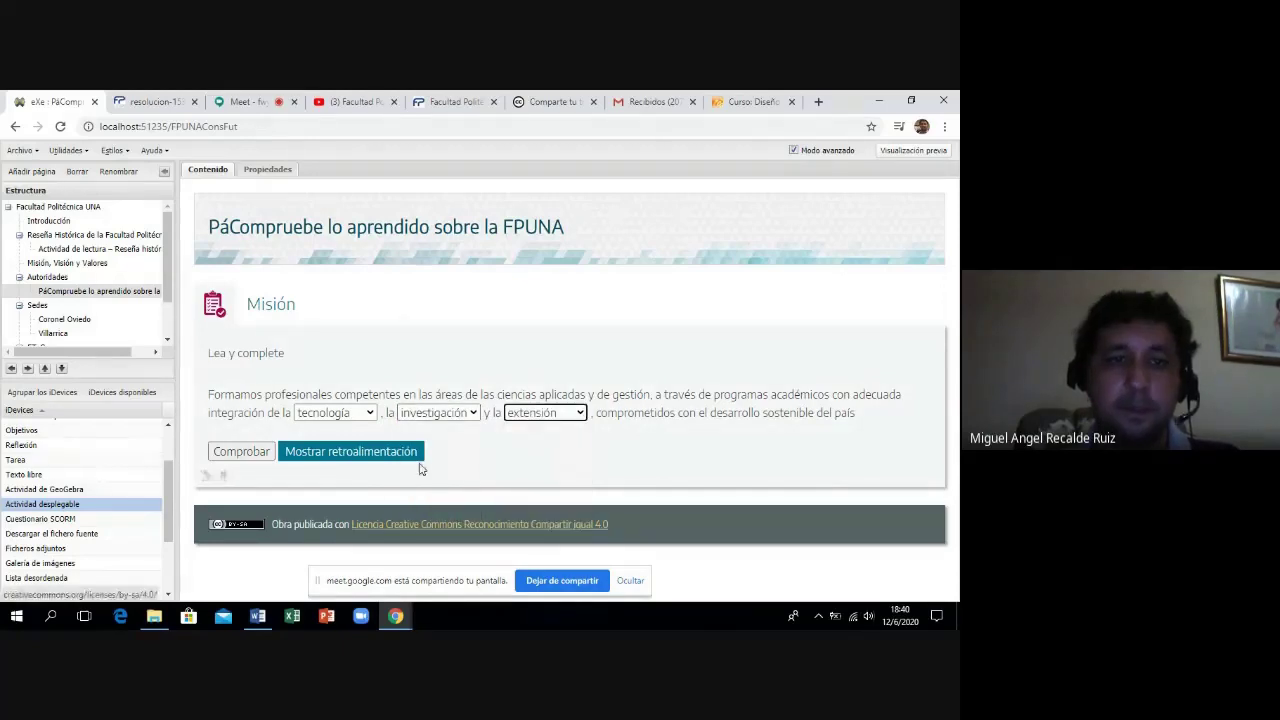
{"action": "left_click", "coordinate": [251, 453]}
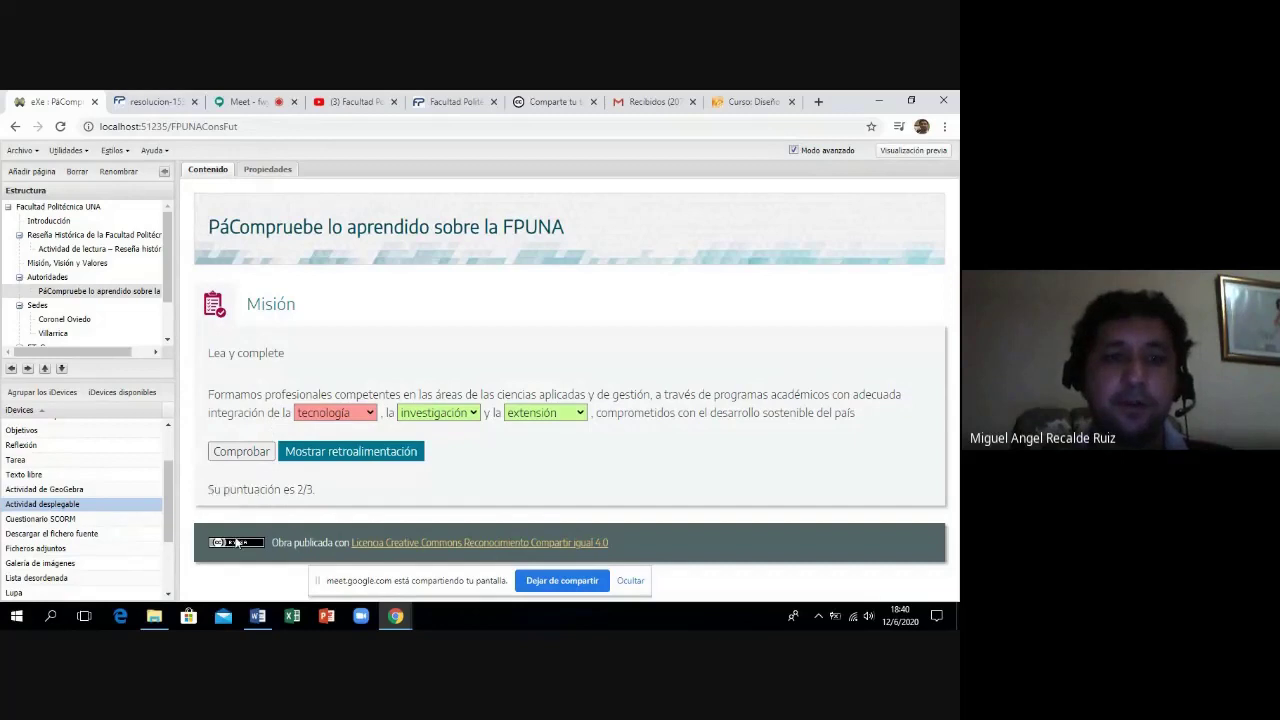
Consult the "Rellenar huecos - Visión" section in the Word document and add a Rellenar huecos iDevice to the page in eXe.
{"action": "left_click", "coordinate": [258, 615]}
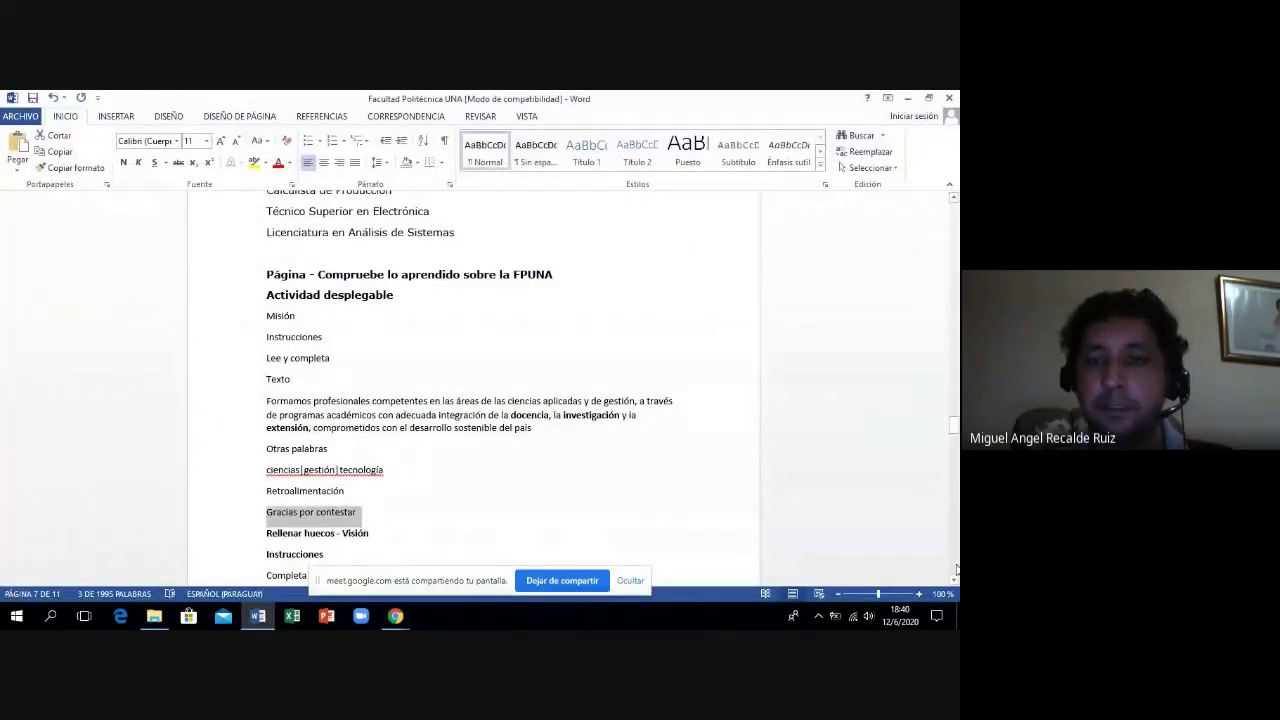
{"action": "scroll", "coordinate": [953, 580], "scroll_direction": "down", "scroll_amount": 5}
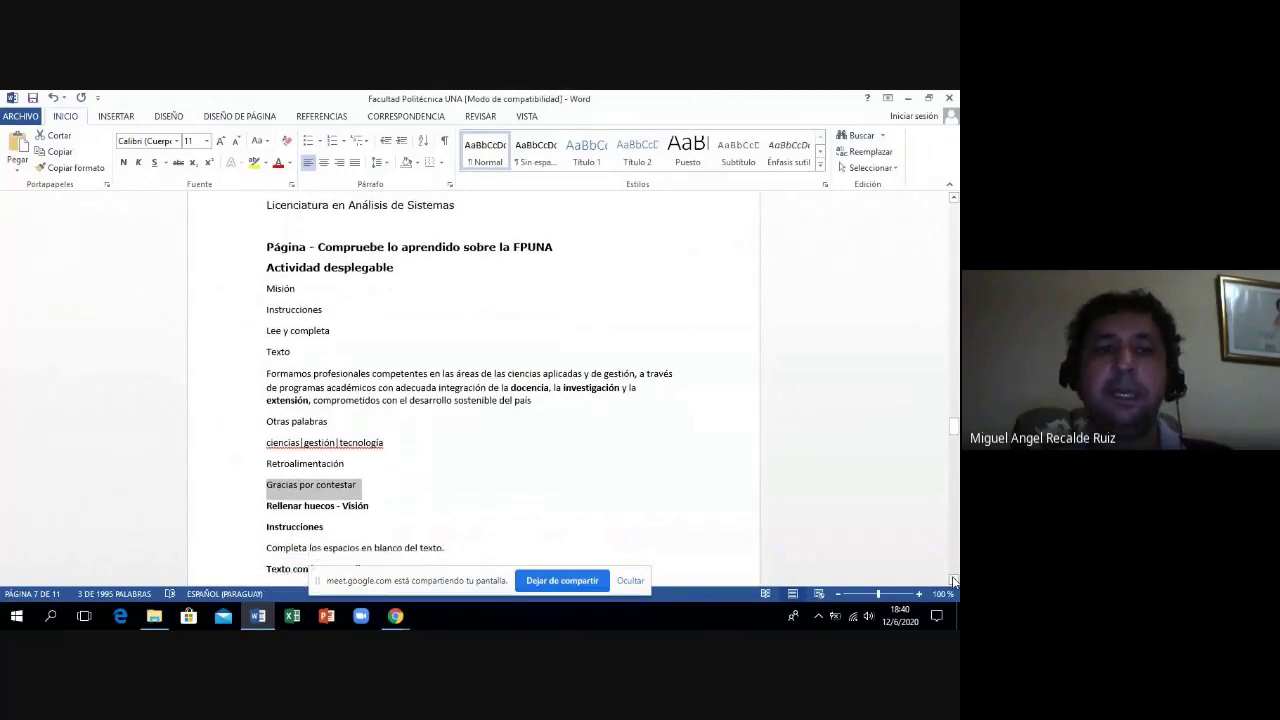
{"action": "scroll", "coordinate": [953, 580], "scroll_direction": "down", "scroll_amount": 1}
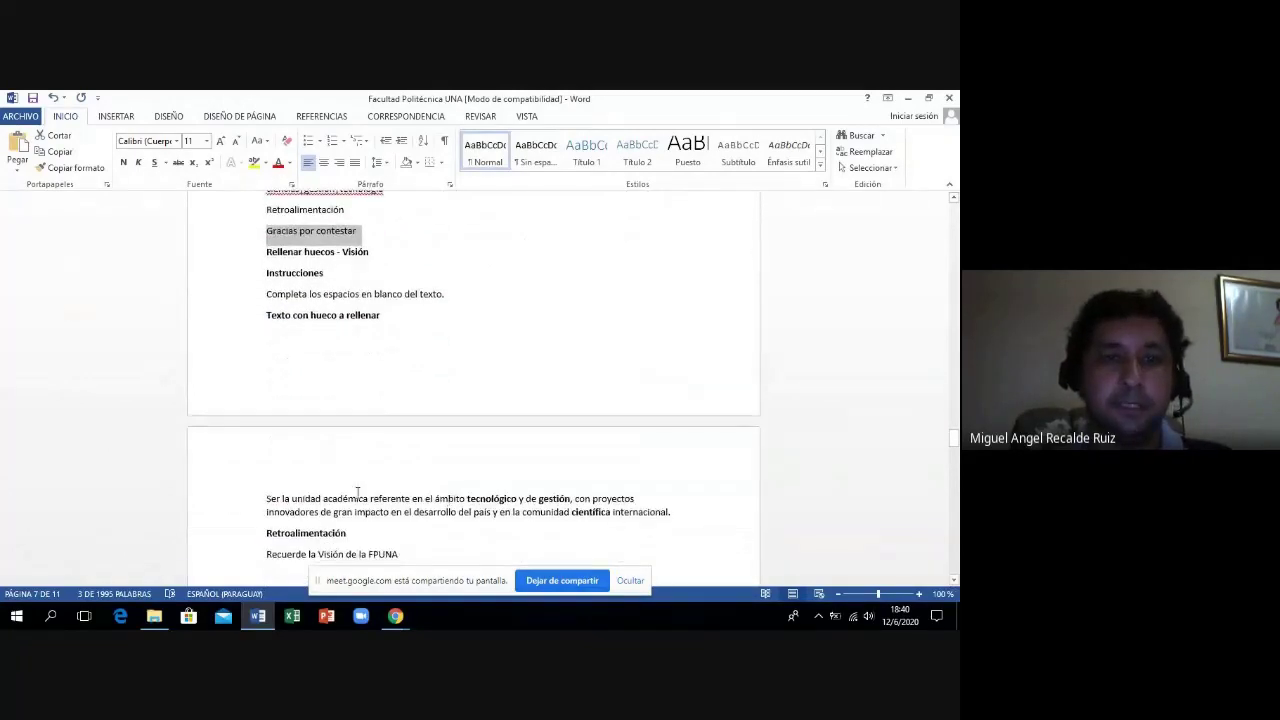
{"action": "mouse_move", "coordinate": [396, 616]}
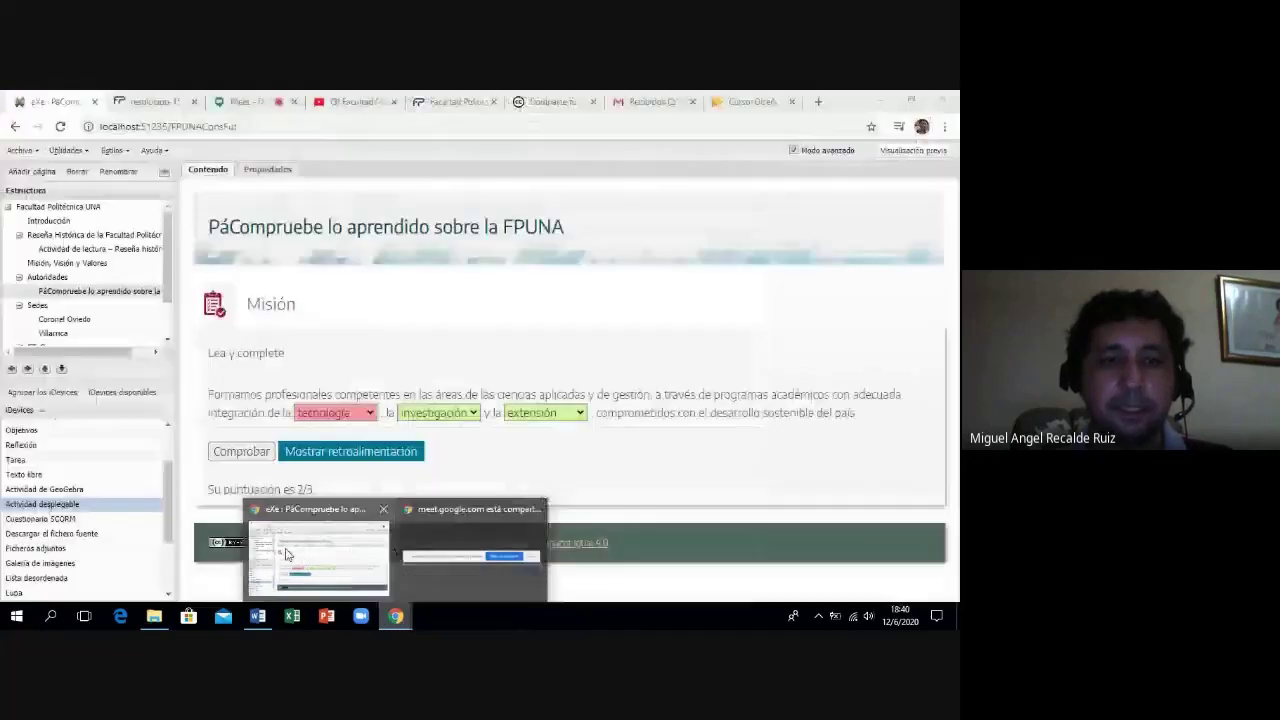
{"action": "left_click", "coordinate": [286, 552]}
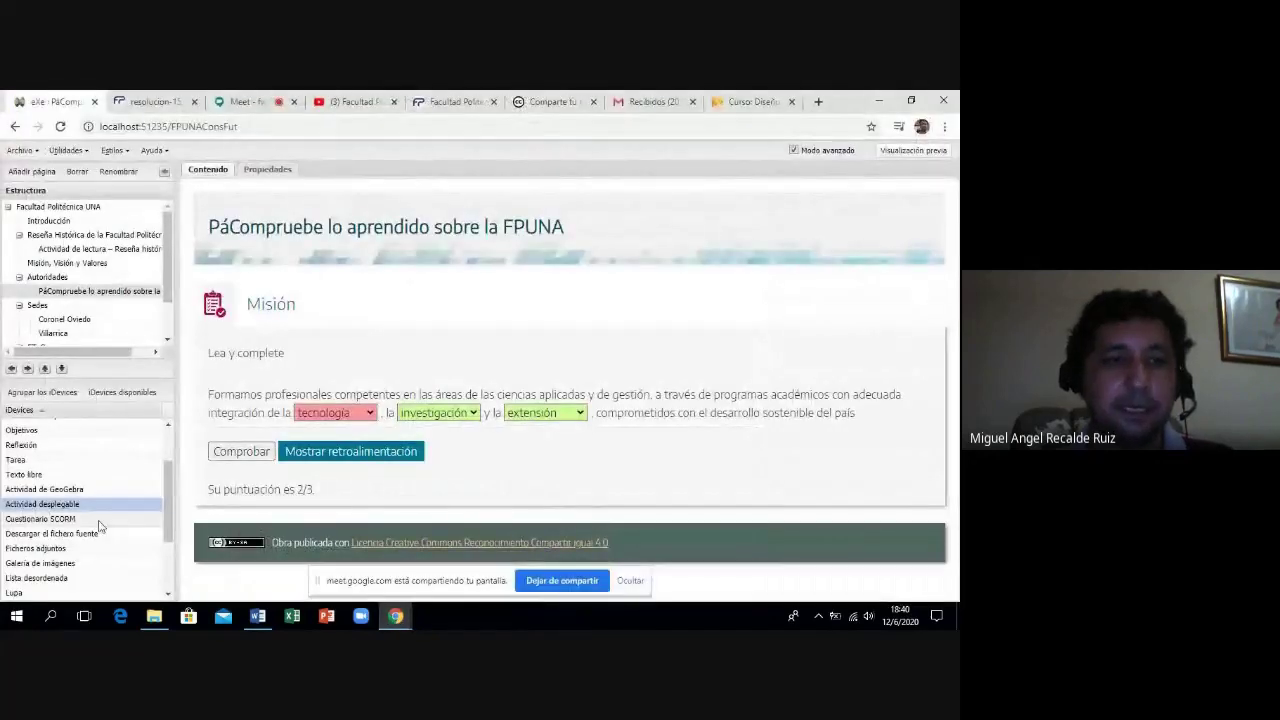
{"action": "left_click_drag", "start_coordinate": [170, 492], "coordinate": [168, 530]}
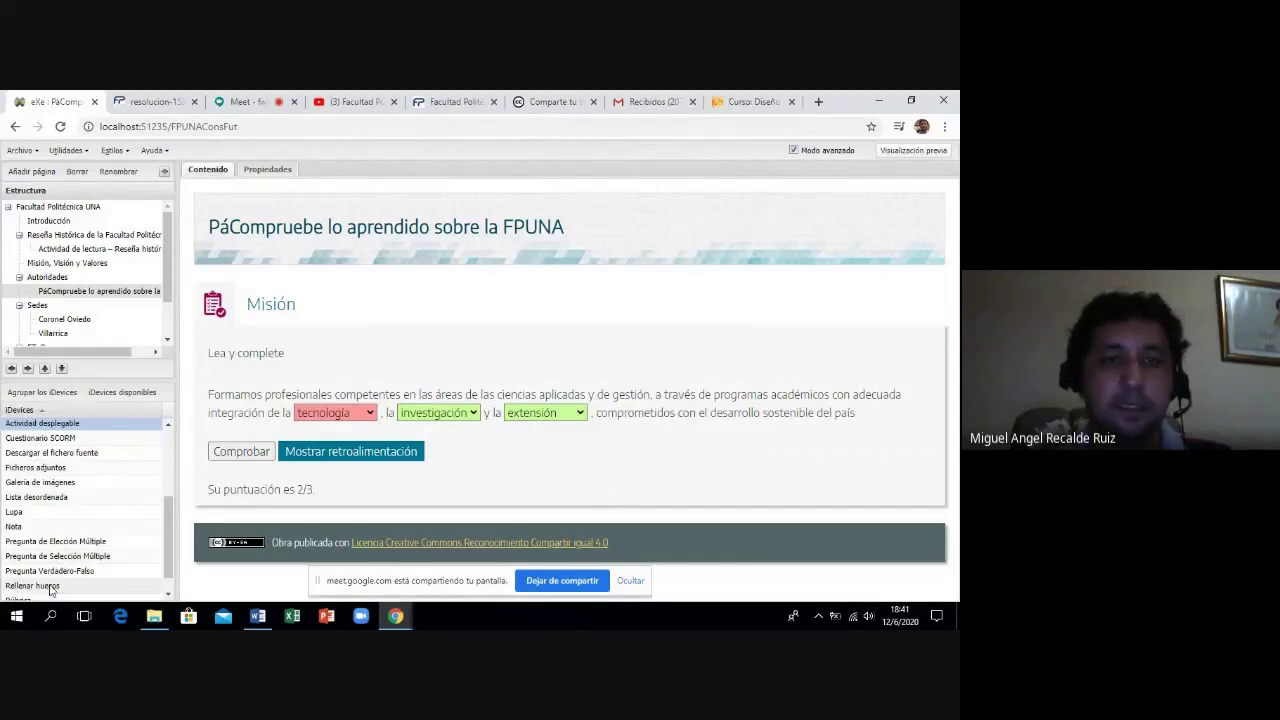
{"action": "left_click", "coordinate": [50, 587]}
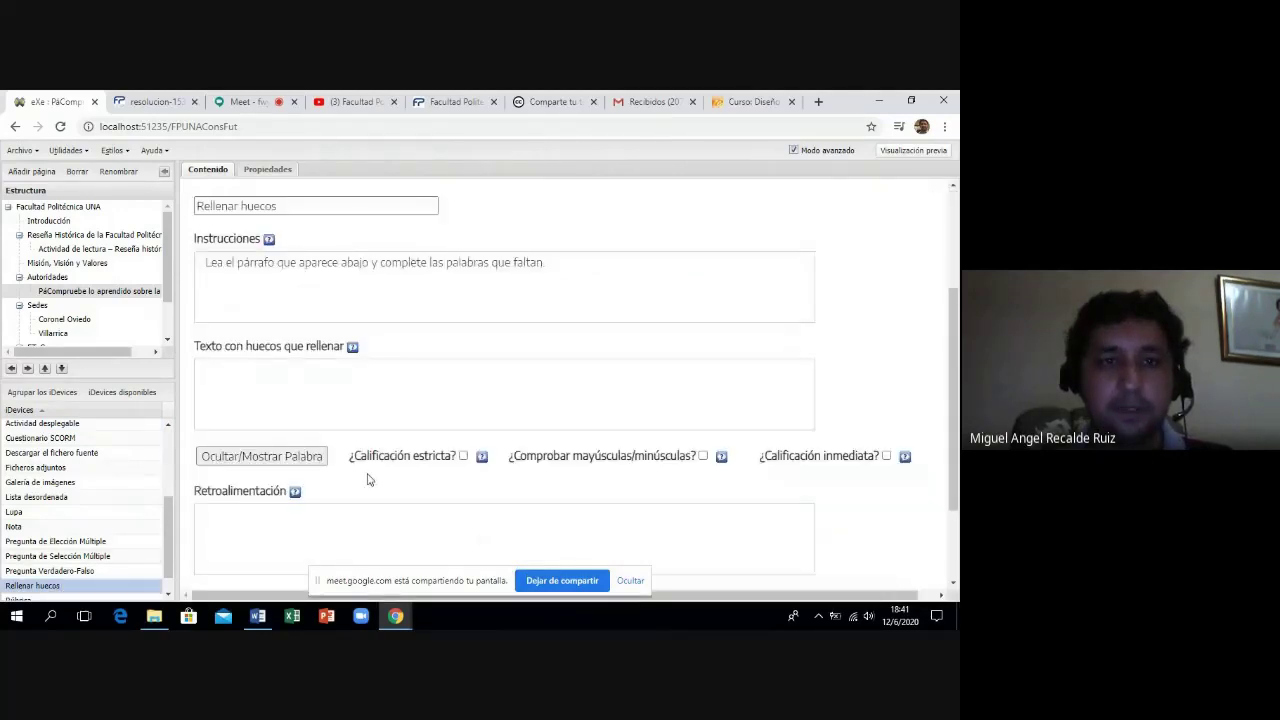
Check the activity title in the Word document and replace the Rellenar huecos title with "Visión" in eXe.
{"action": "left_click", "coordinate": [262, 620]}
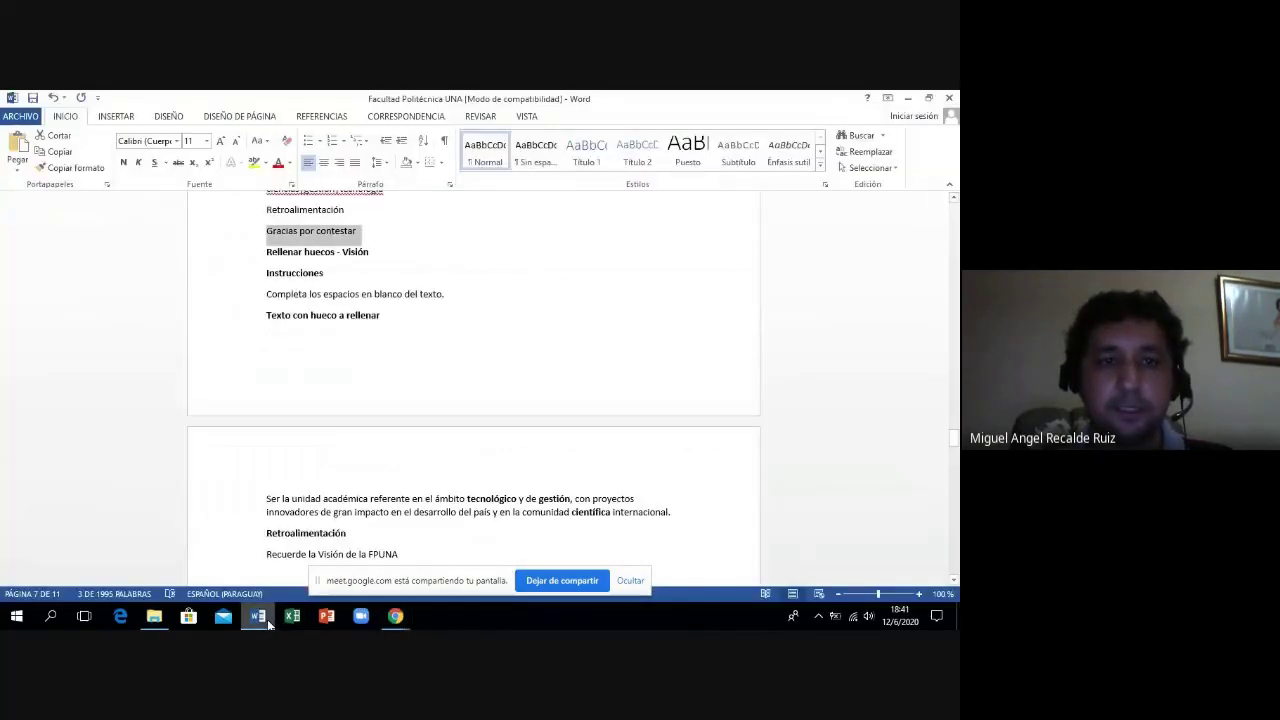
{"action": "left_click", "coordinate": [268, 625]}
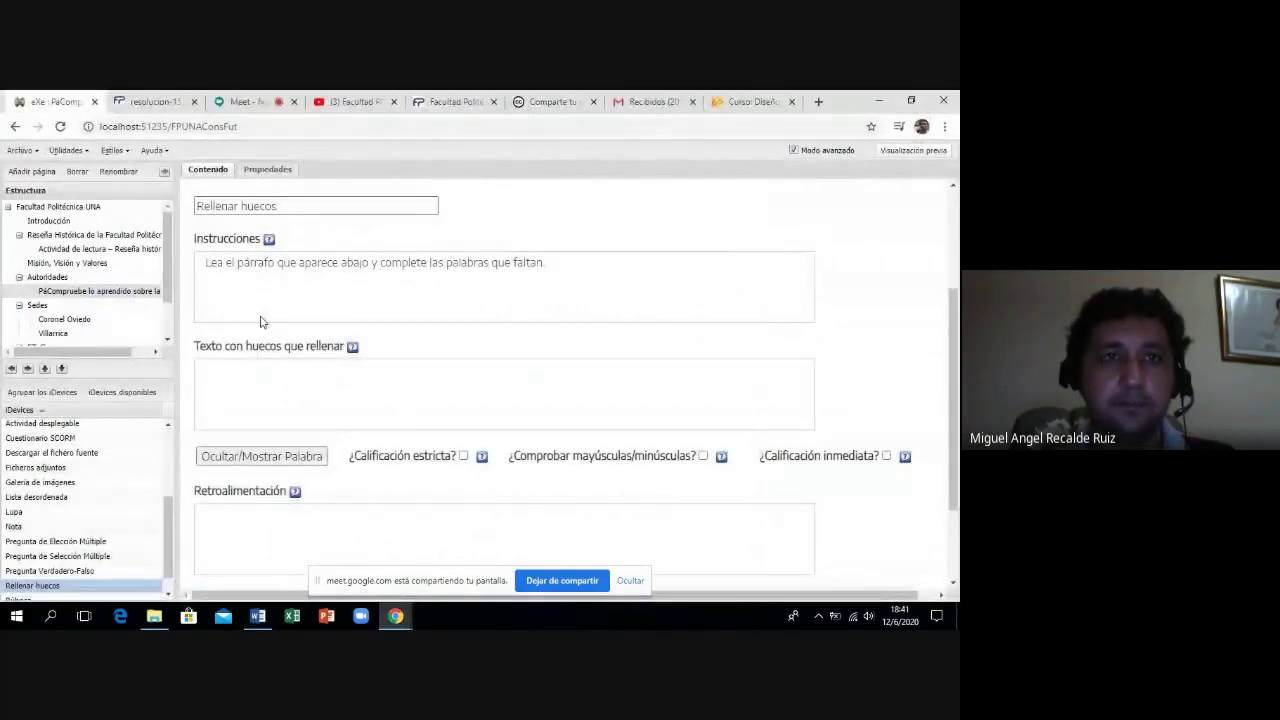
{"action": "left_click", "coordinate": [277, 205]}
{"action": "left_click_drag", "start_coordinate": [277, 205], "coordinate": [183, 211]}
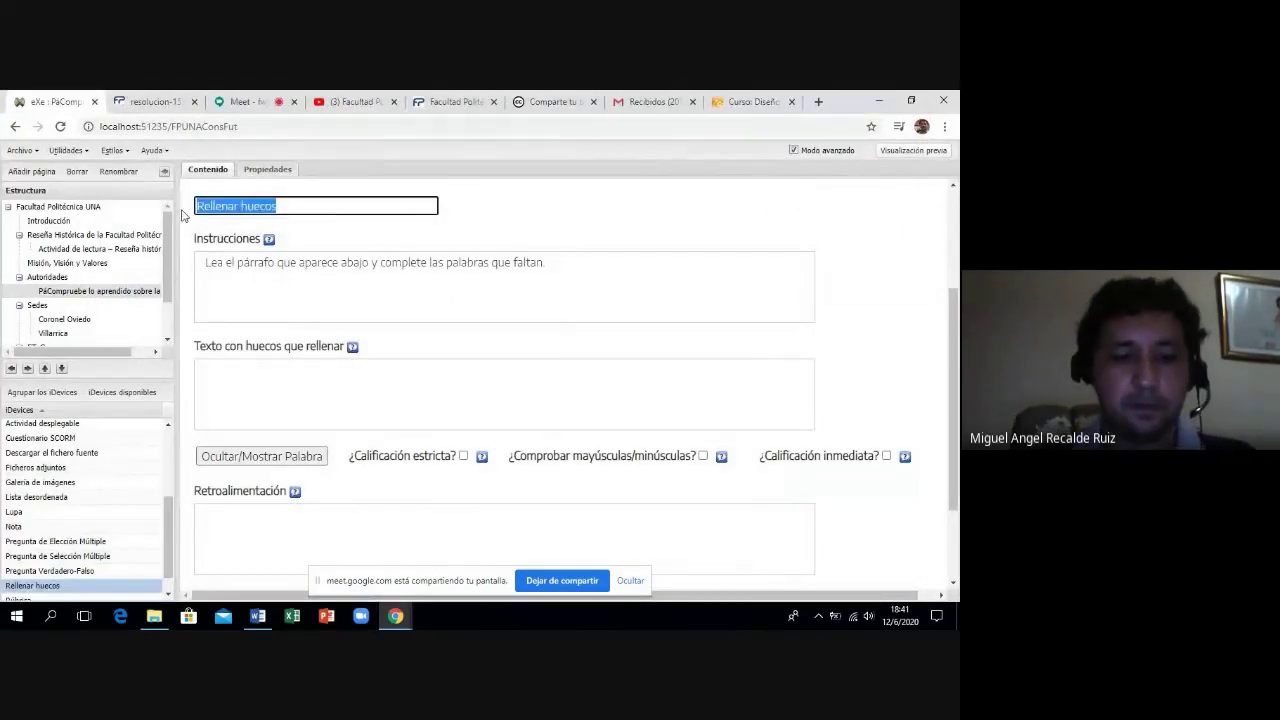
{"action": "type", "text": "Visión"}
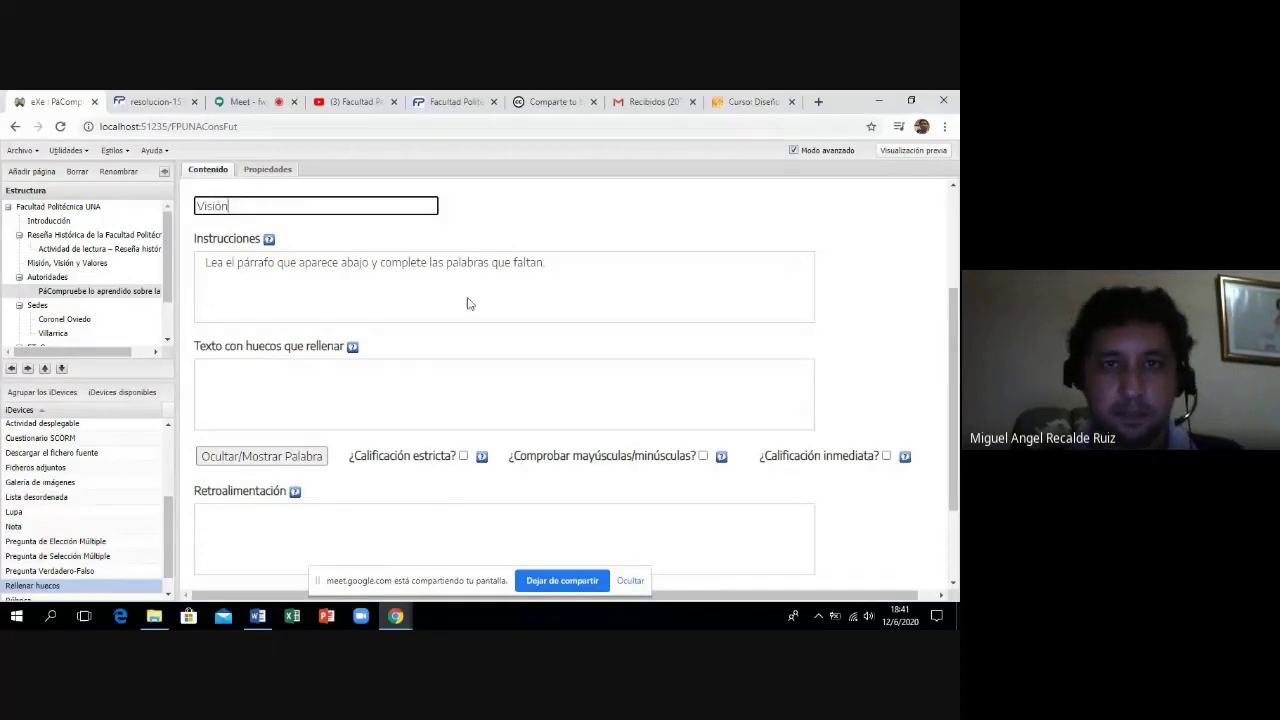
Copy the Visión paragraph beginning "Ser la unidad académica referente" from the Word document and paste it into Texto con huecos que rellenar in eXe.
{"action": "left_click", "coordinate": [258, 617]}
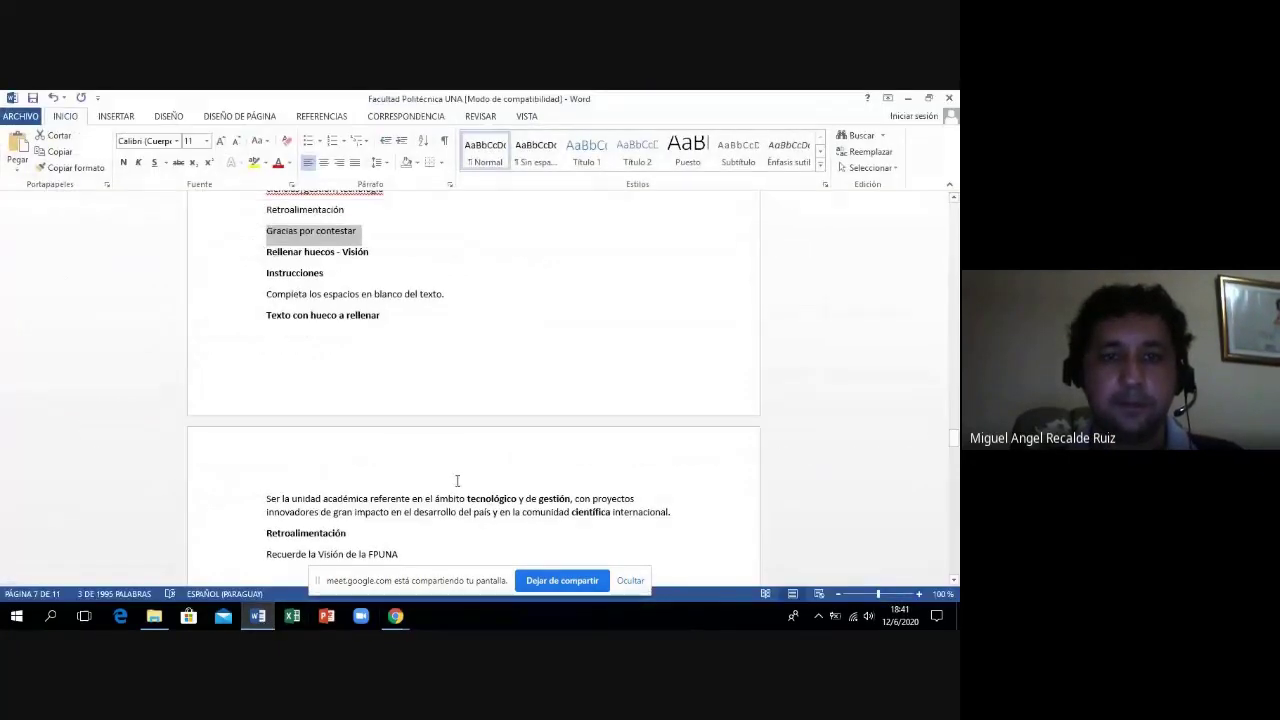
{"action": "left_click", "coordinate": [457, 483]}
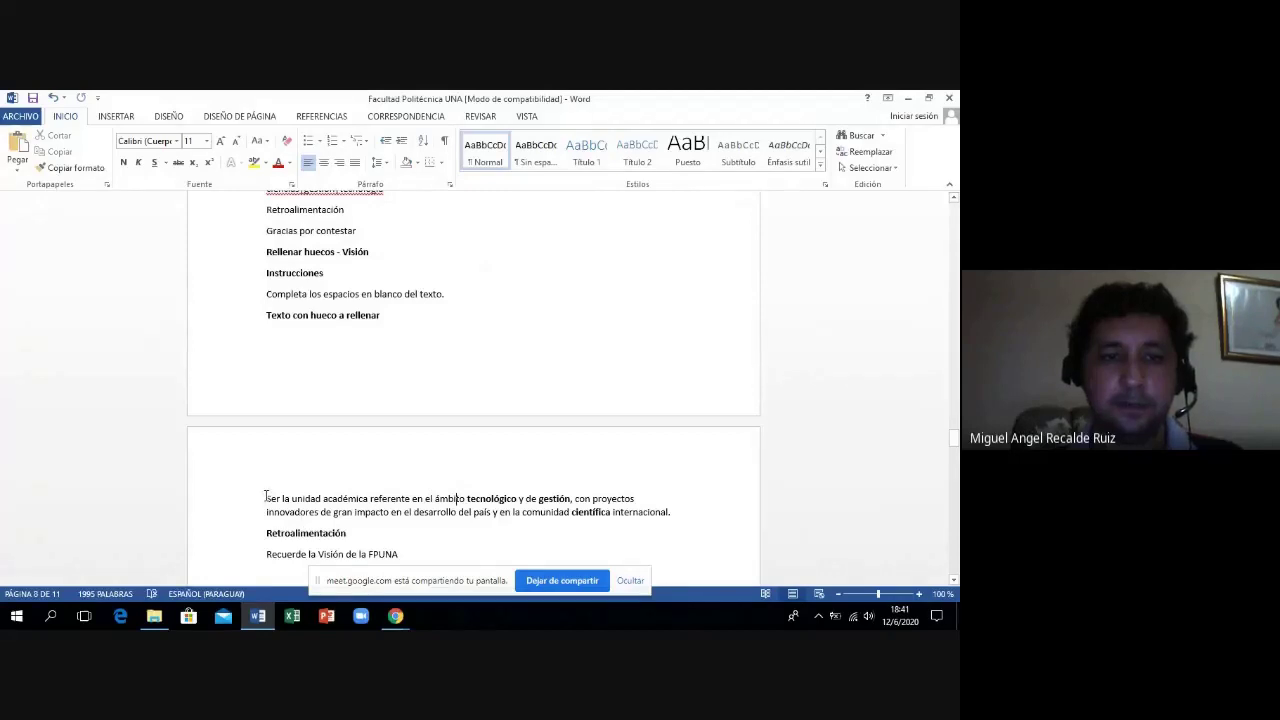
{"action": "left_click_drag", "start_coordinate": [266, 497], "coordinate": [674, 511]}
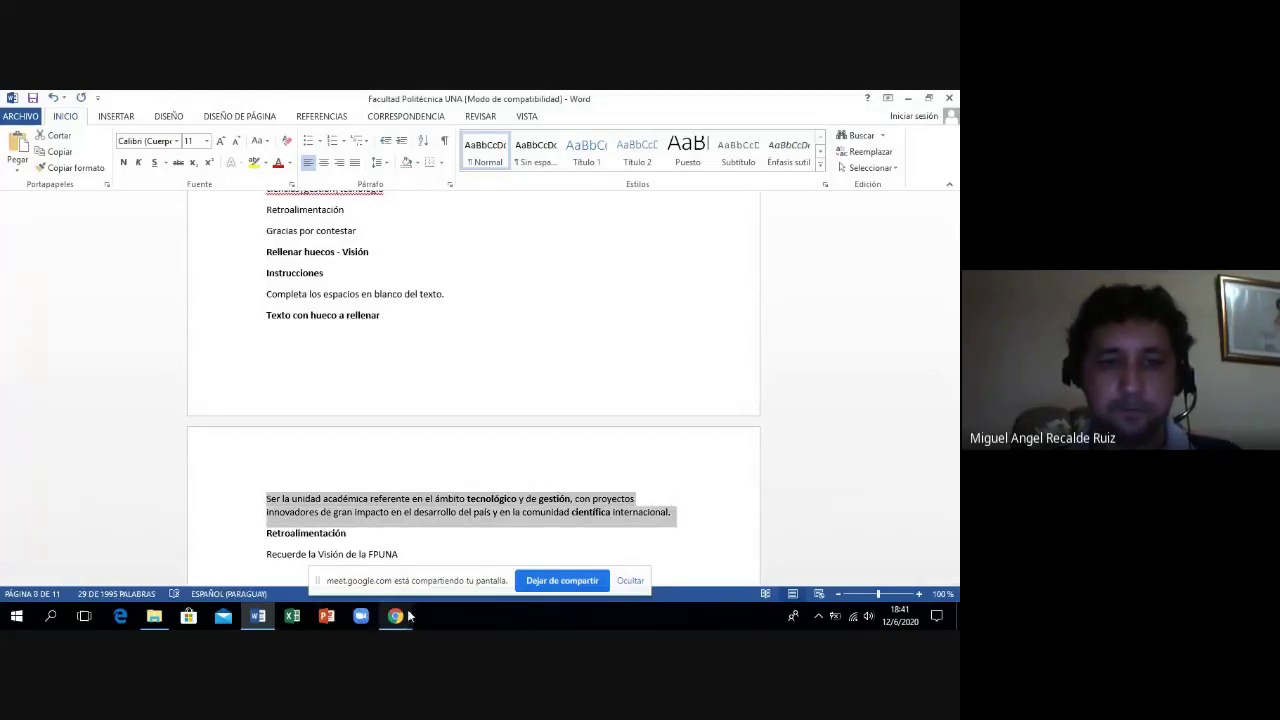
{"action": "mouse_move", "coordinate": [396, 618]}
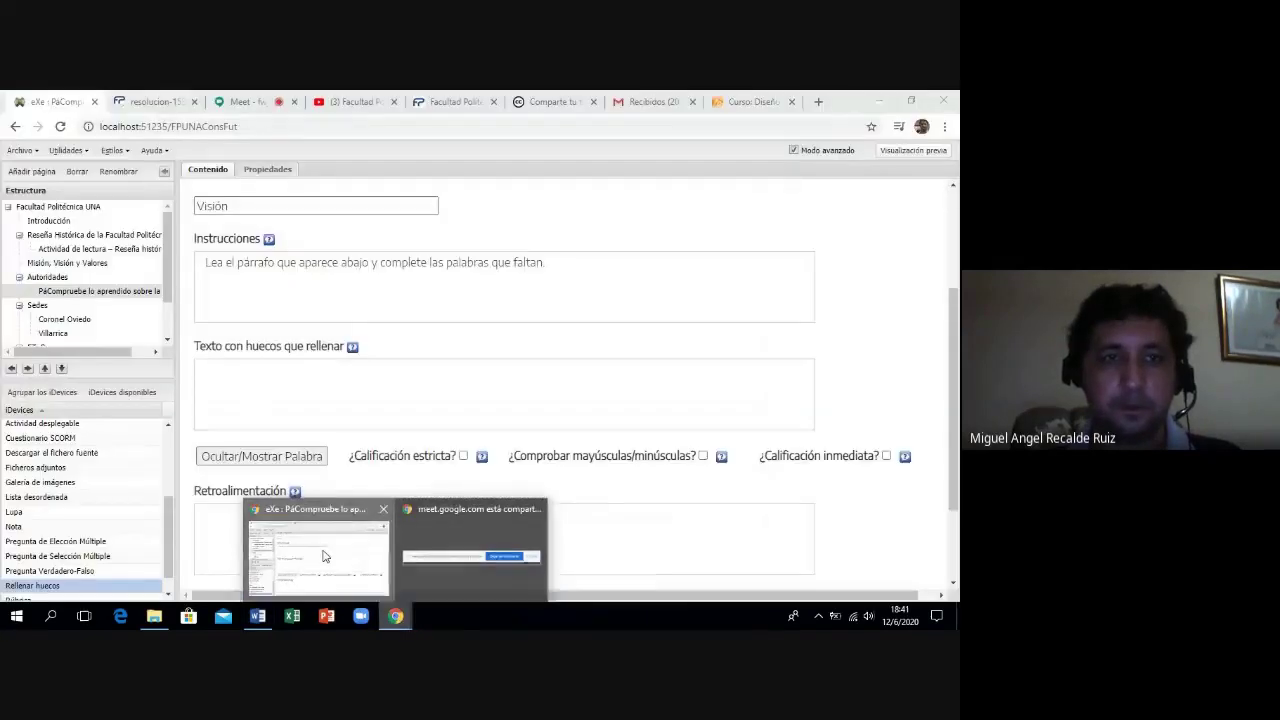
{"action": "left_click", "coordinate": [310, 550]}
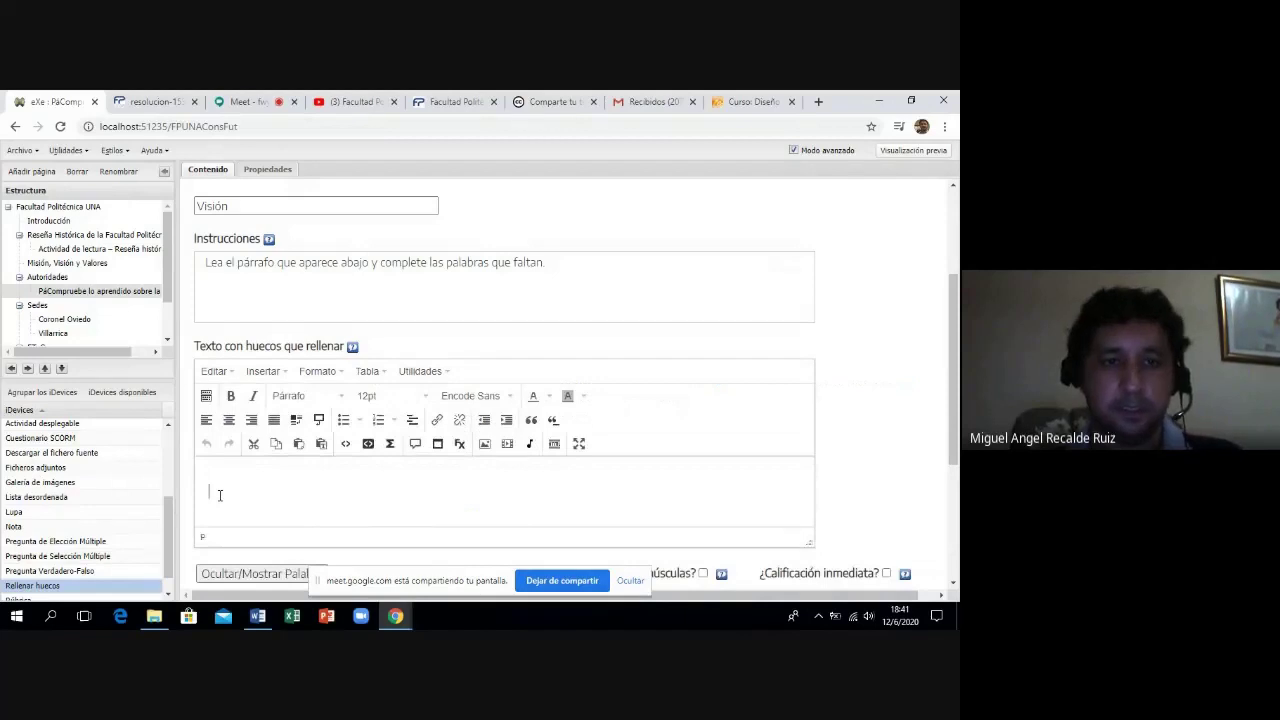
{"action": "type", "text": "Ser la unidad académica referente en el ámbito tecnológico y de gestión. con proyectos innovadores de gran impacto en el desarrollo del país y en la comunidad científica internacional."}
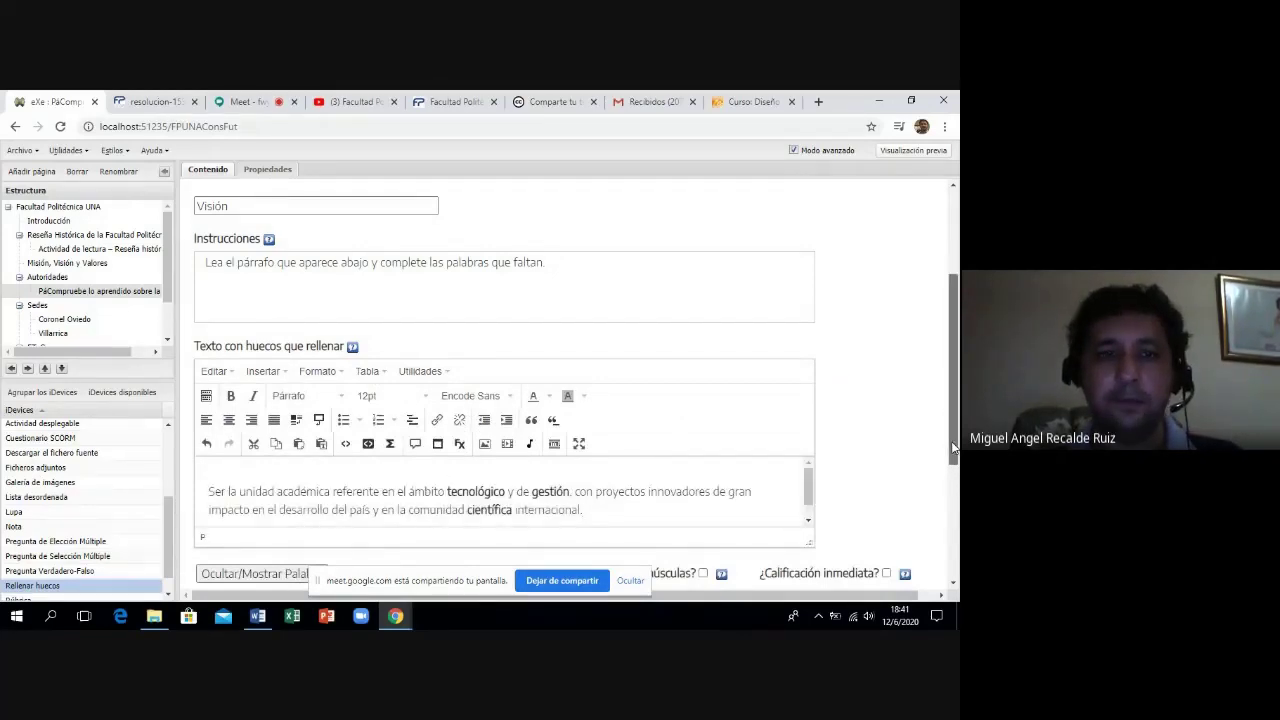
Hide the words "tecnológico", "gestión" and "científica" as gaps in the Visión text.
{"action": "scroll", "coordinate": [953, 450], "scroll_direction": "down", "scroll_amount": 1}
{"action": "left_click_drag", "start_coordinate": [506, 427], "coordinate": [451, 427]}
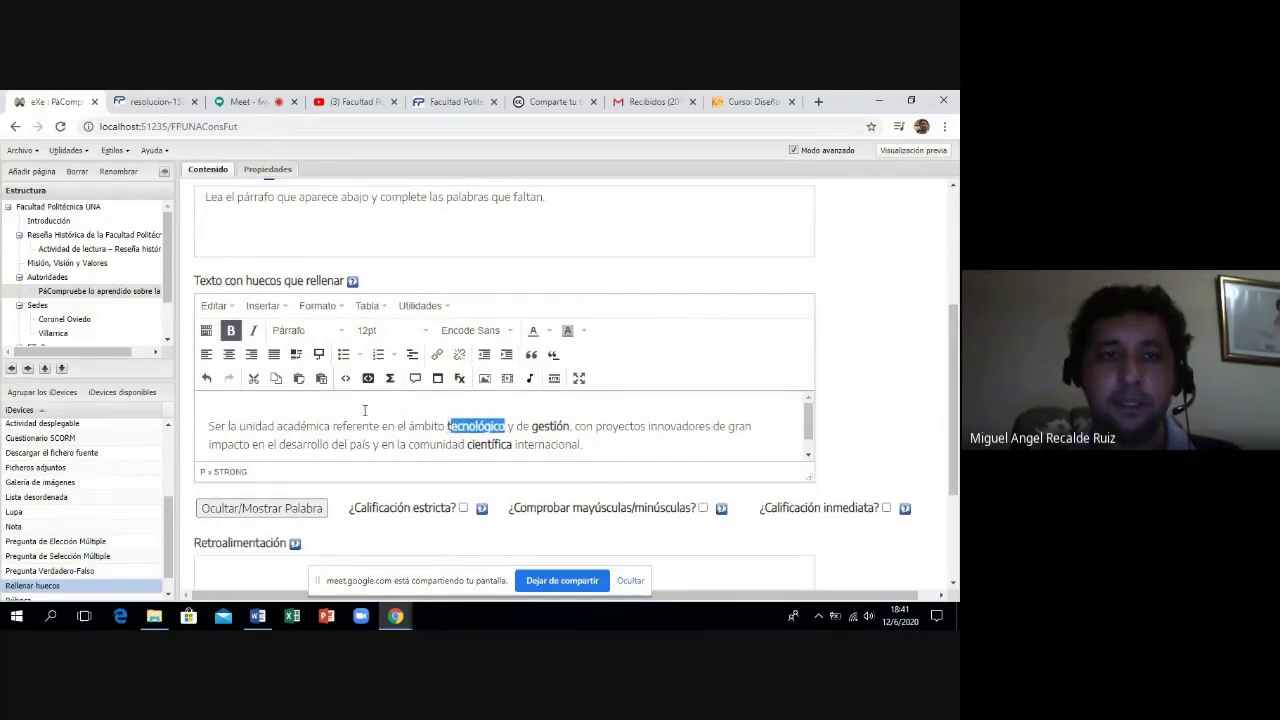
{"action": "left_click", "coordinate": [288, 510]}
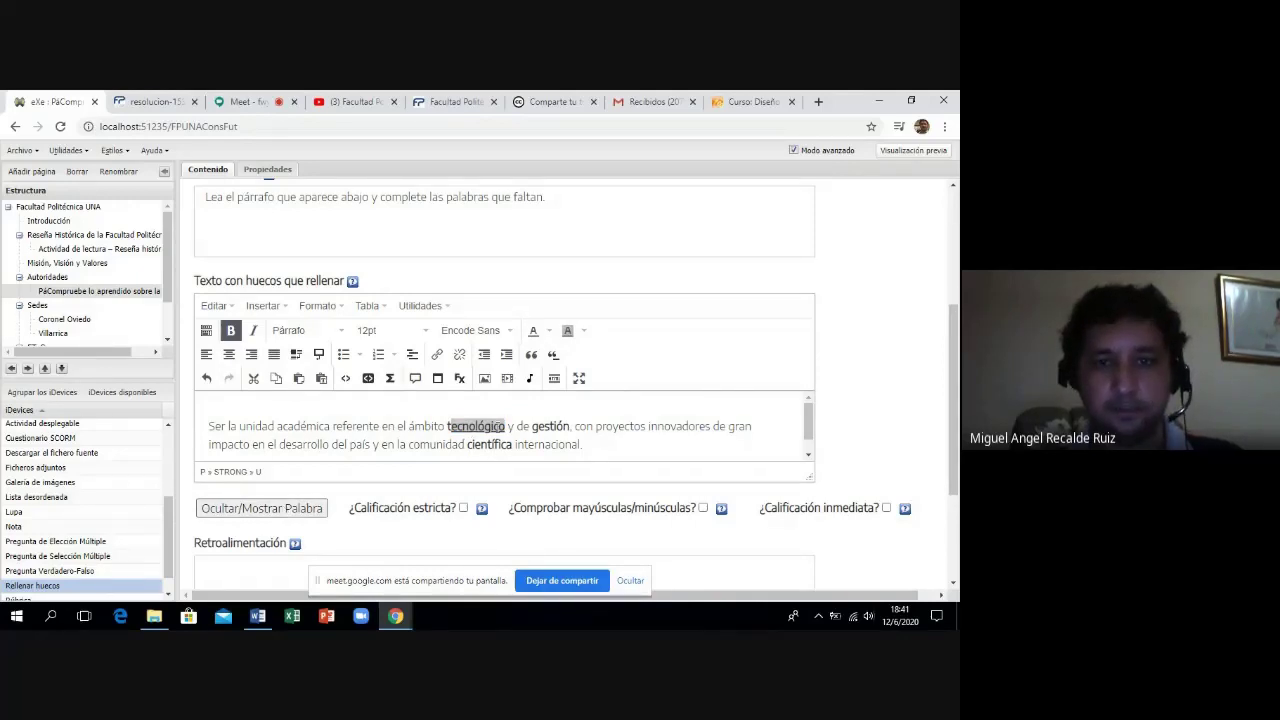
{"action": "left_click_drag", "start_coordinate": [510, 426], "coordinate": [459, 428]}
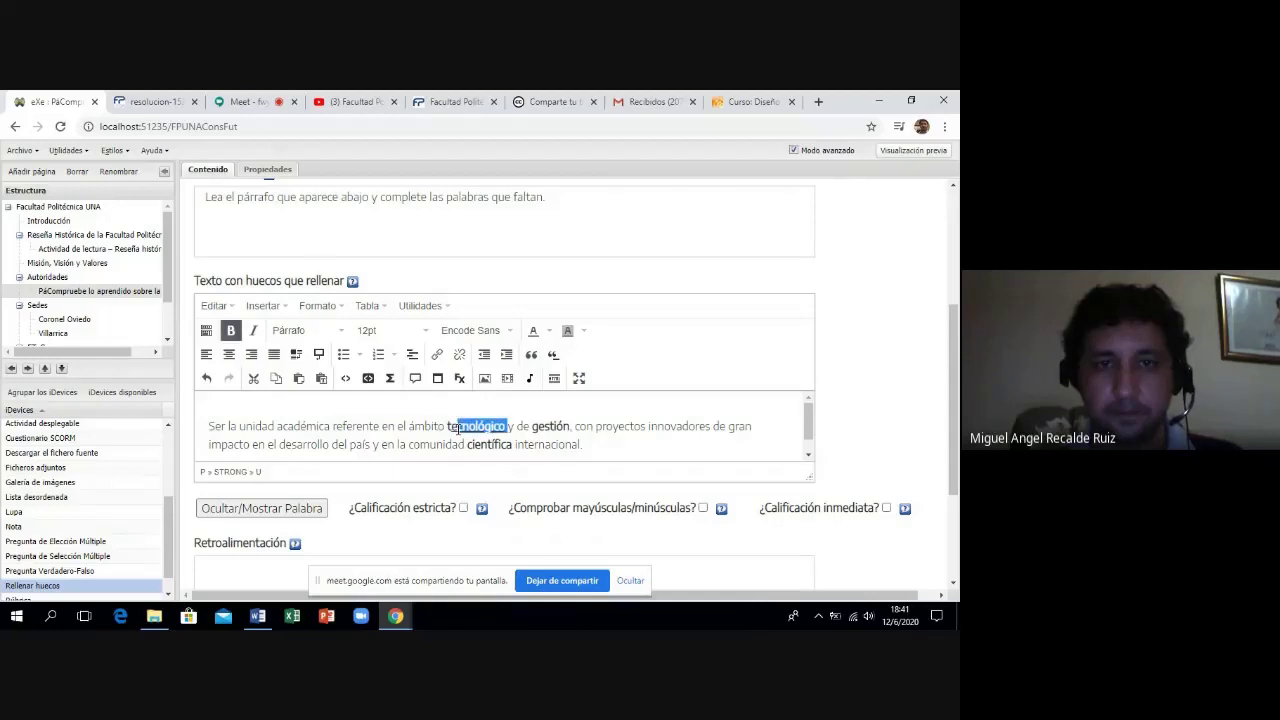
{"action": "left_click", "coordinate": [263, 509]}
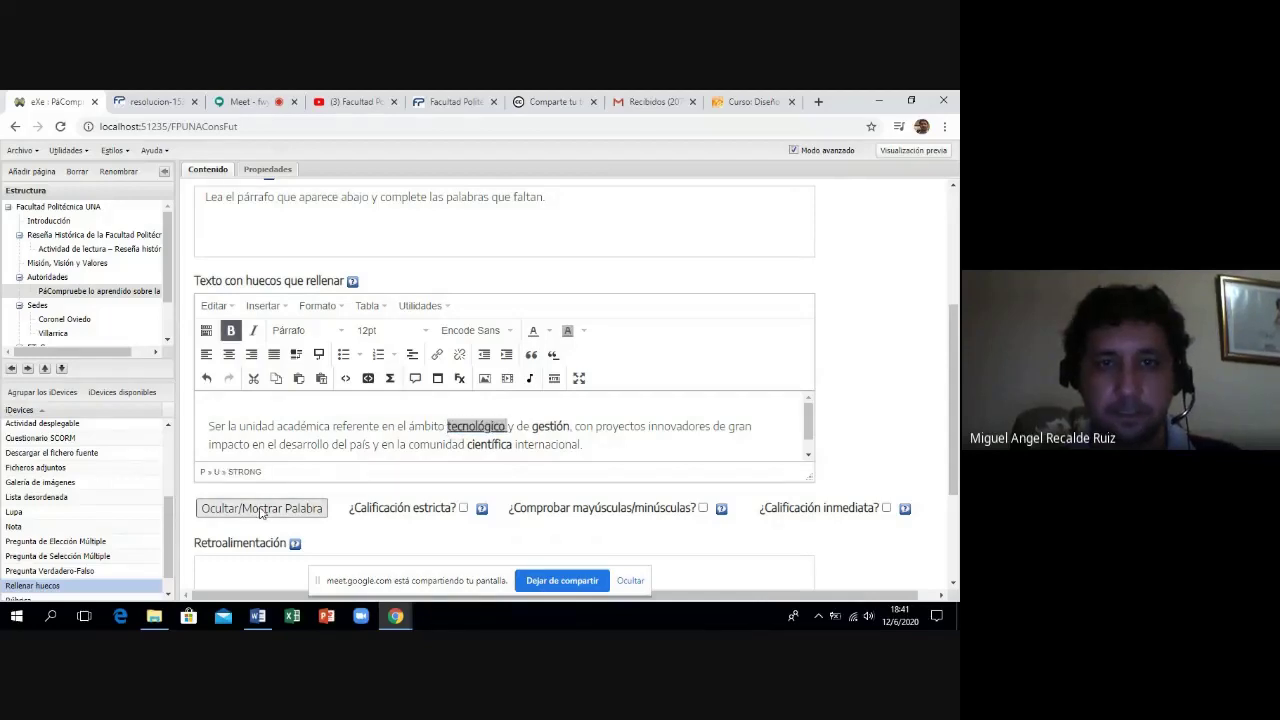
{"action": "left_click_drag", "start_coordinate": [571, 428], "coordinate": [539, 426]}
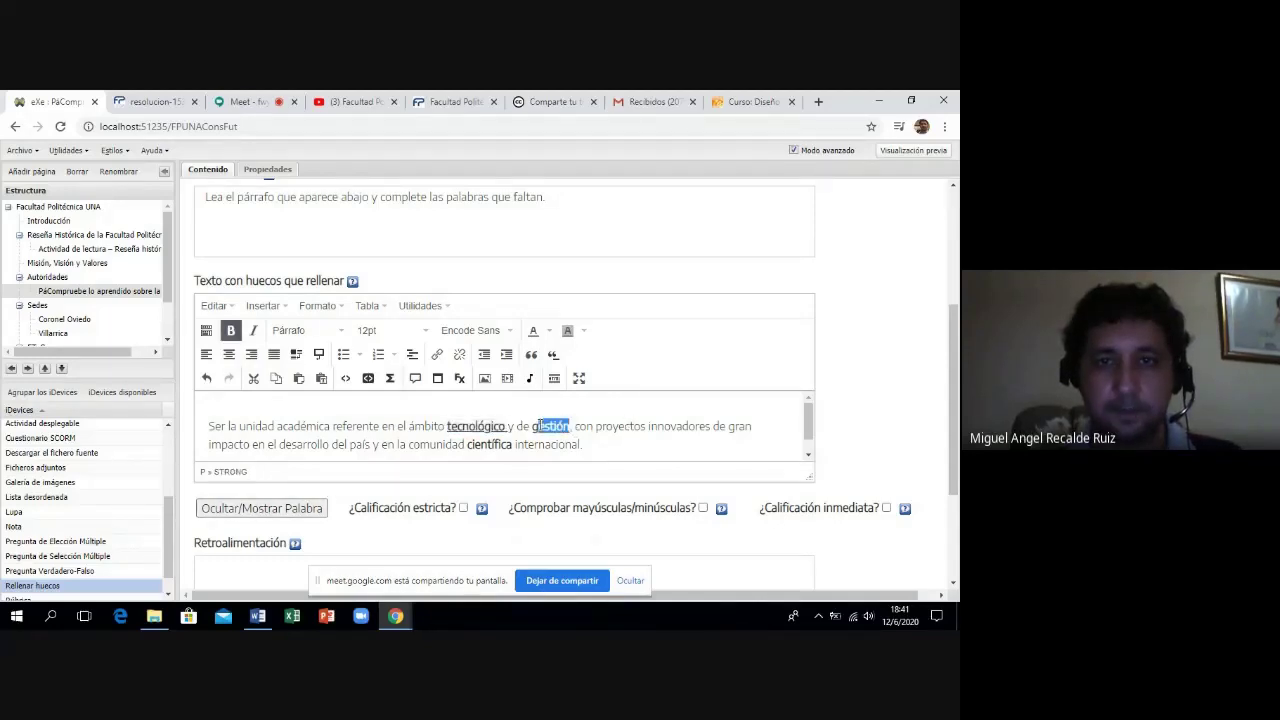
{"action": "left_click", "coordinate": [315, 509]}
{"action": "left_click_drag", "start_coordinate": [513, 446], "coordinate": [472, 445]}
{"action": "left_click", "coordinate": [282, 508]}
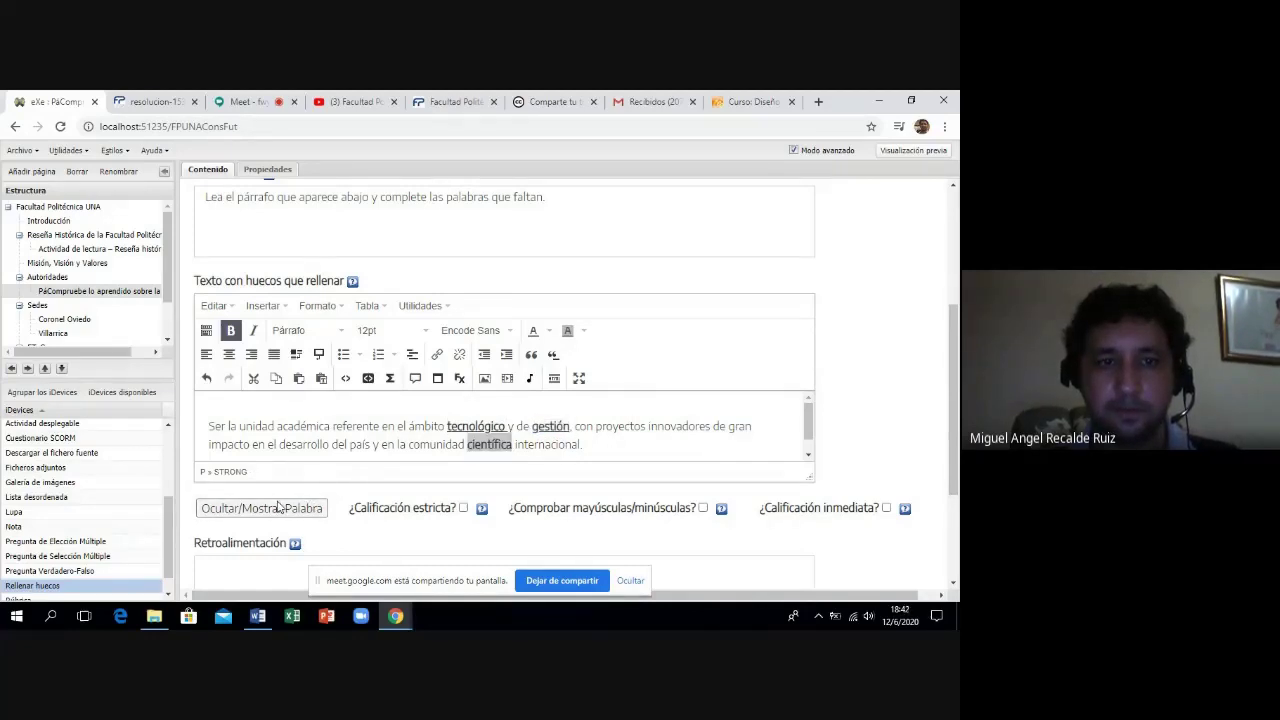
Copy "Recuerde la Visión de la FPUNA" from the Word document and paste it into the Retroalimentación field in eXe.
{"action": "left_click", "coordinate": [262, 618]}
{"action": "left_click", "coordinate": [411, 553]}
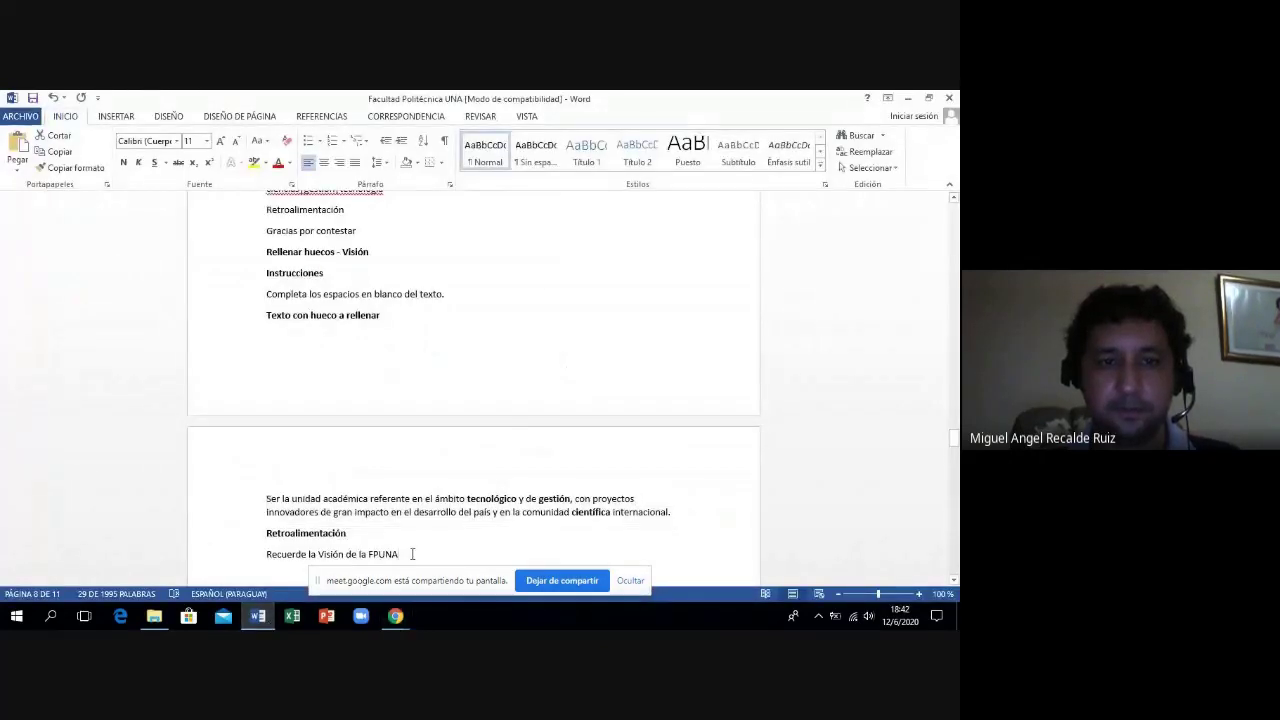
{"action": "left_click_drag", "start_coordinate": [411, 553], "coordinate": [287, 561]}
{"action": "key", "text": "ctrl+c"}
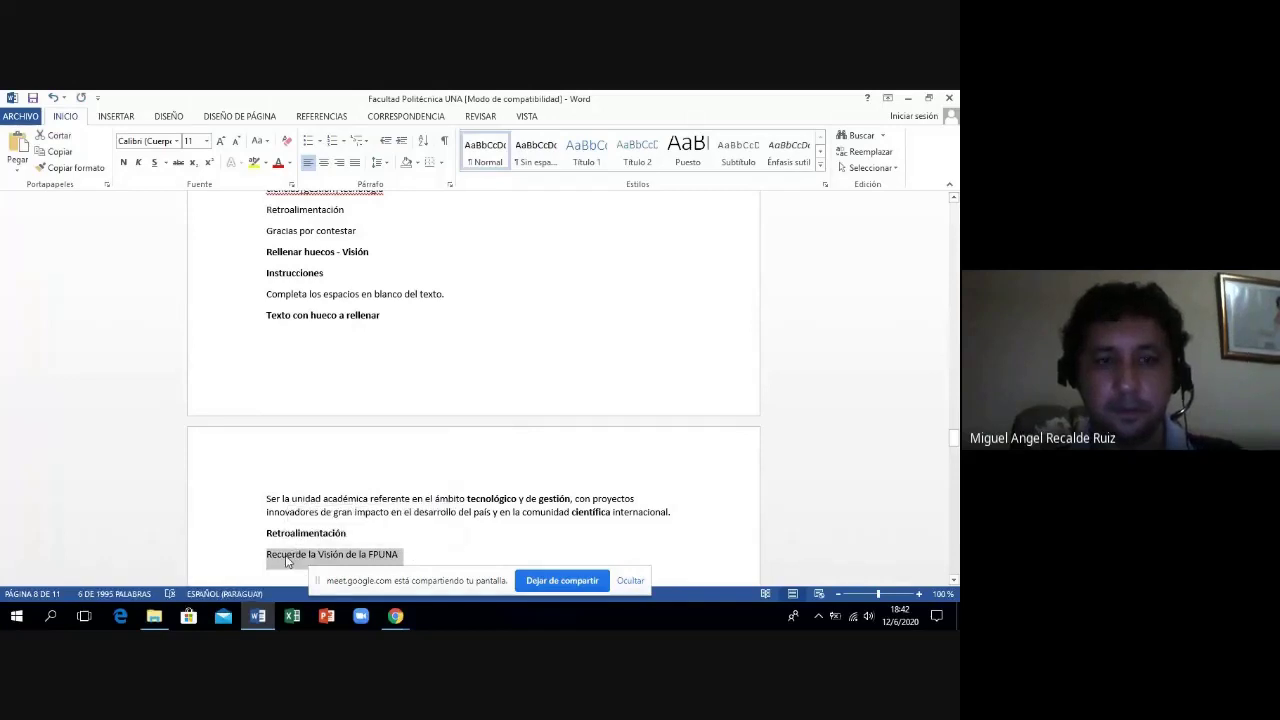
{"action": "left_click", "coordinate": [396, 616]}
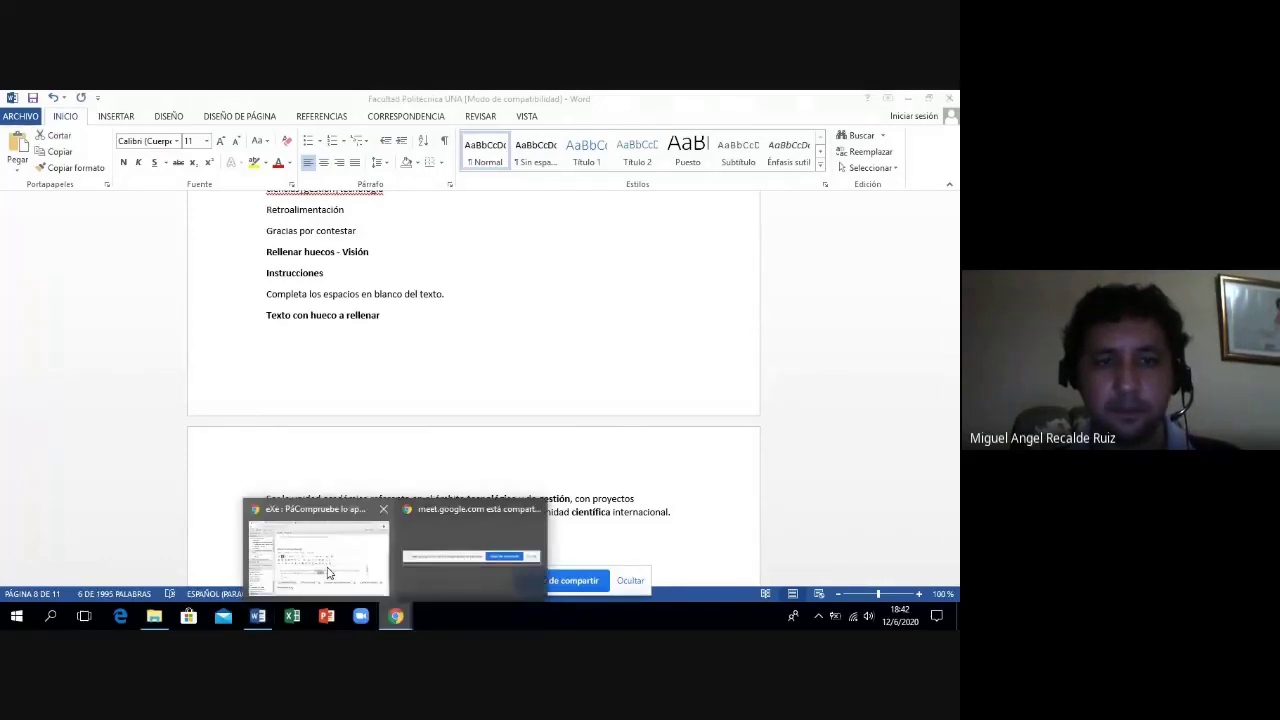
{"action": "left_click", "coordinate": [329, 572]}
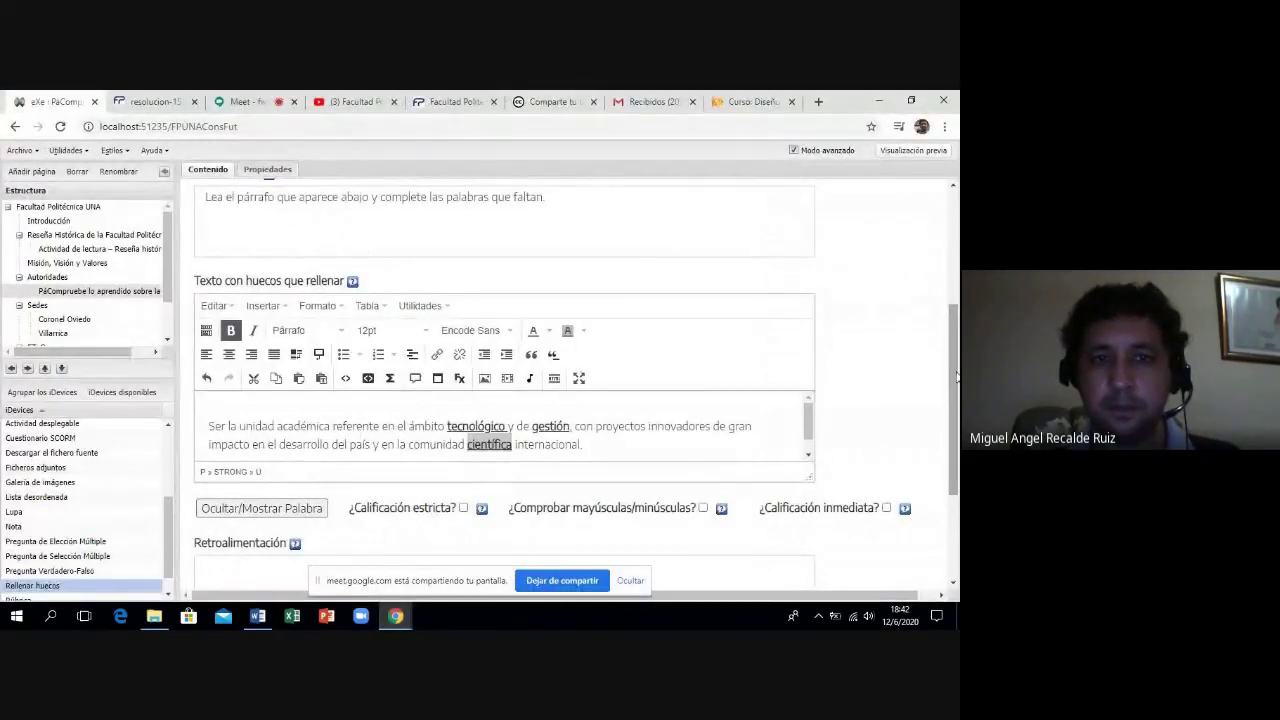
{"action": "scroll", "coordinate": [957, 376], "scroll_direction": "down", "scroll_amount": 2}
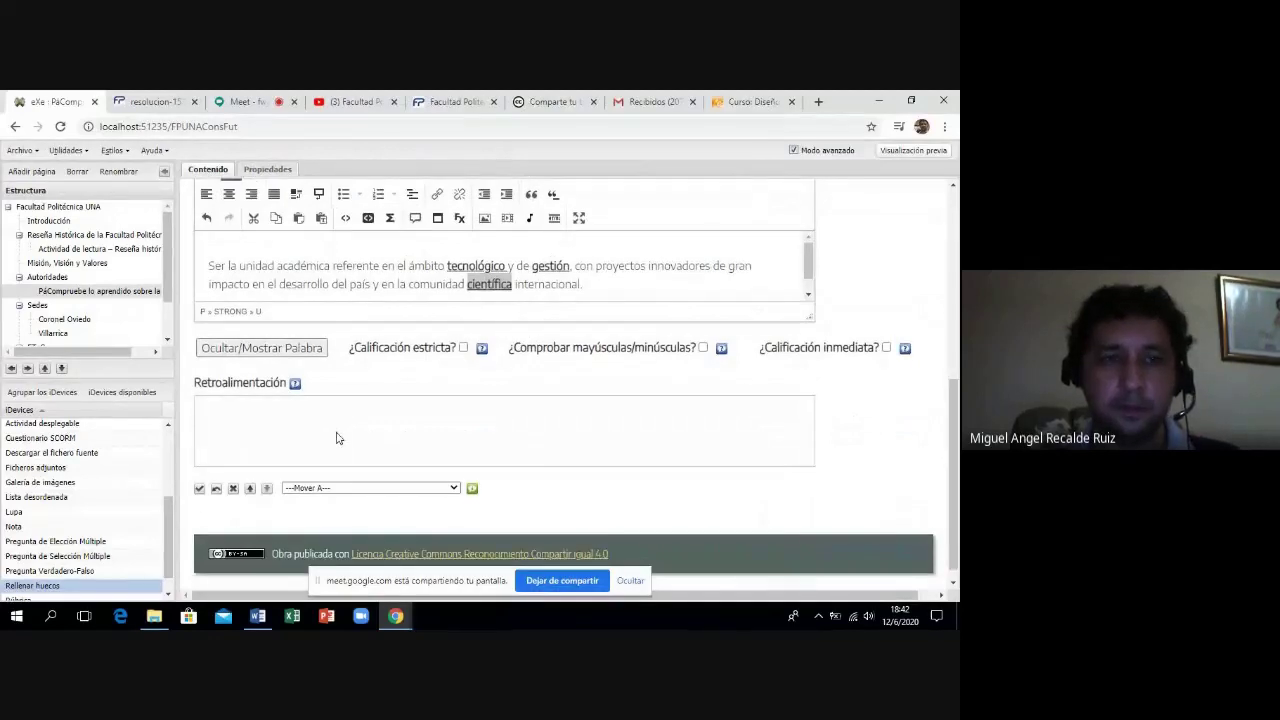
{"action": "left_click", "coordinate": [337, 438]}
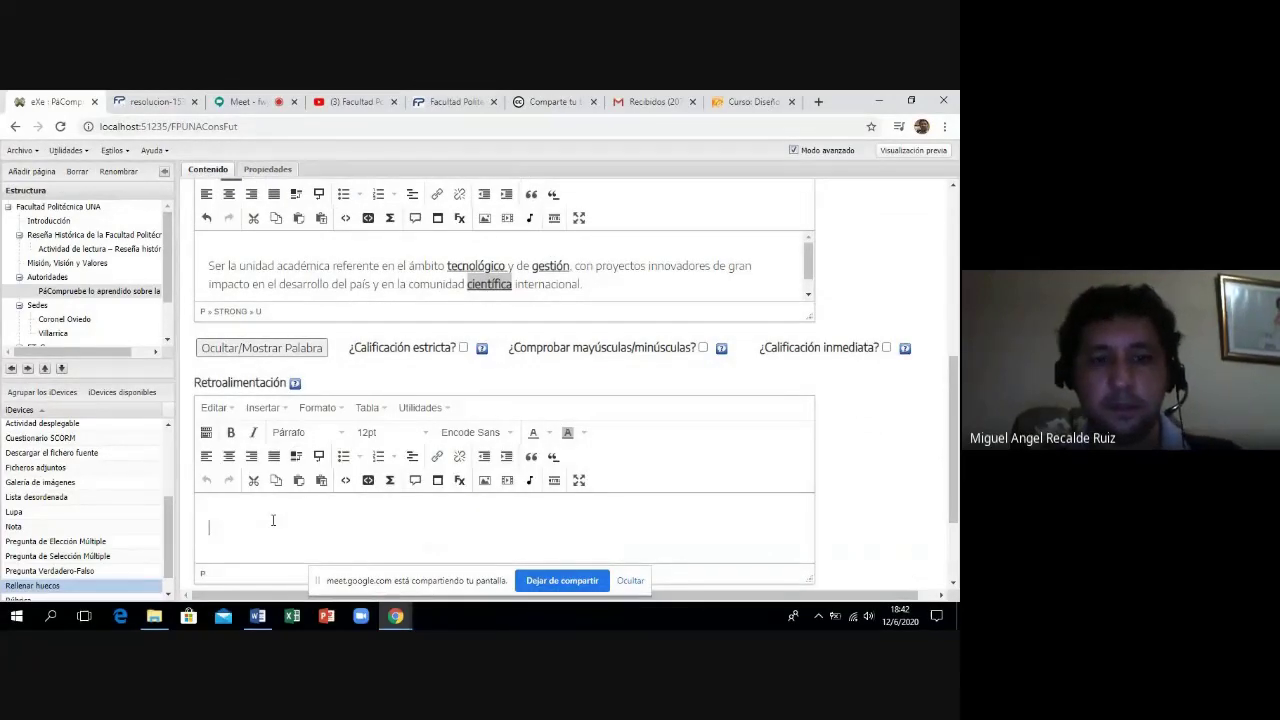
{"action": "key", "text": "ctrl+v"}
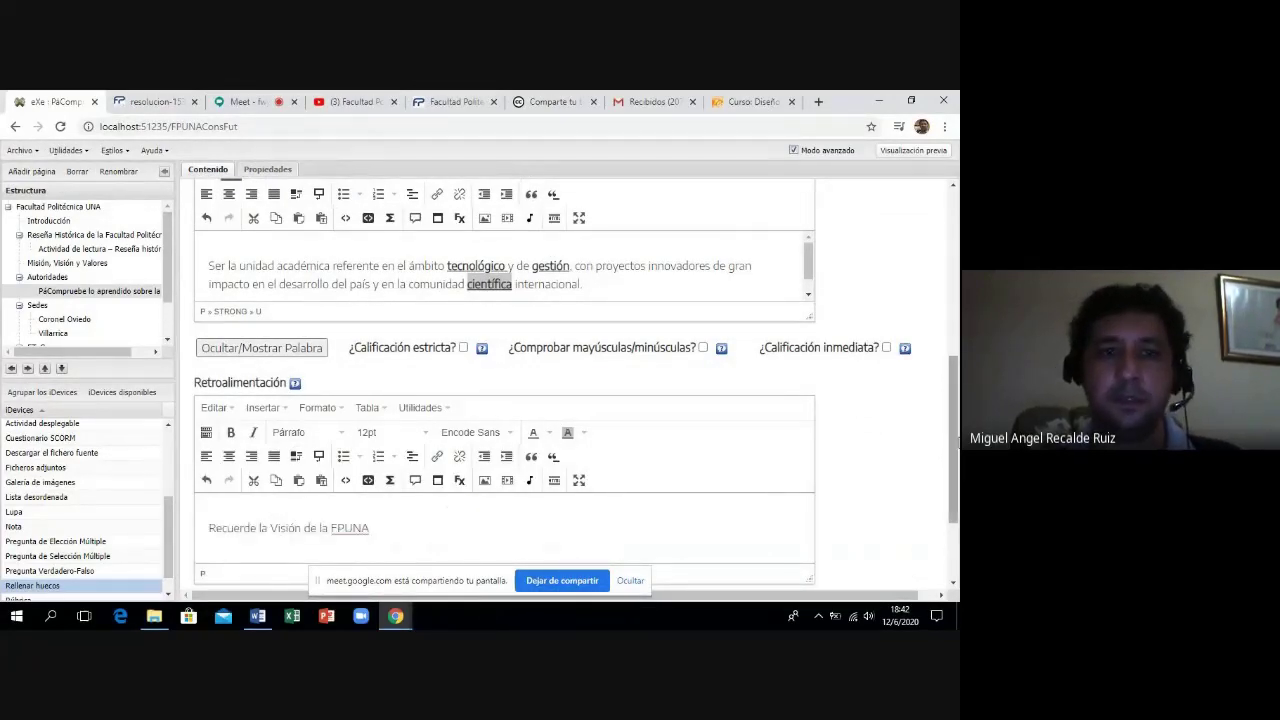
Save the Visión gap-filling activity on the page, and save the project.
{"action": "scroll", "coordinate": [956, 432], "scroll_direction": "down", "scroll_amount": 3}
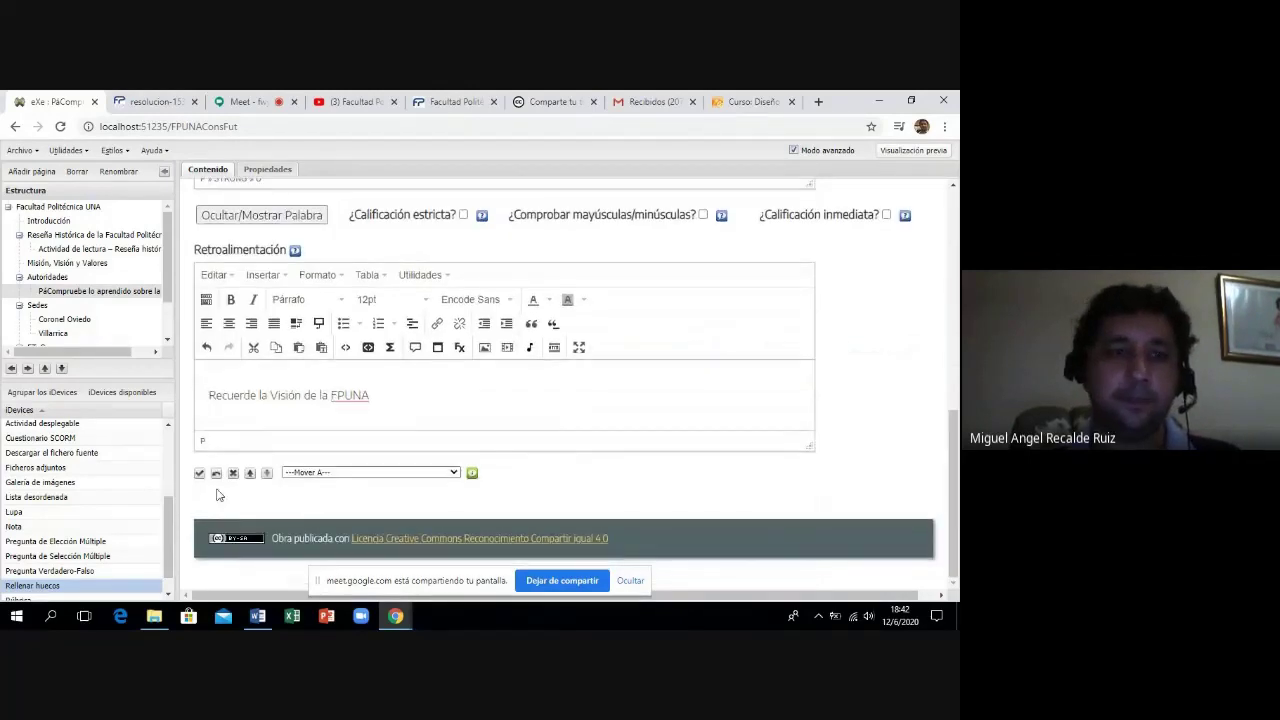
{"action": "left_click", "coordinate": [200, 474]}
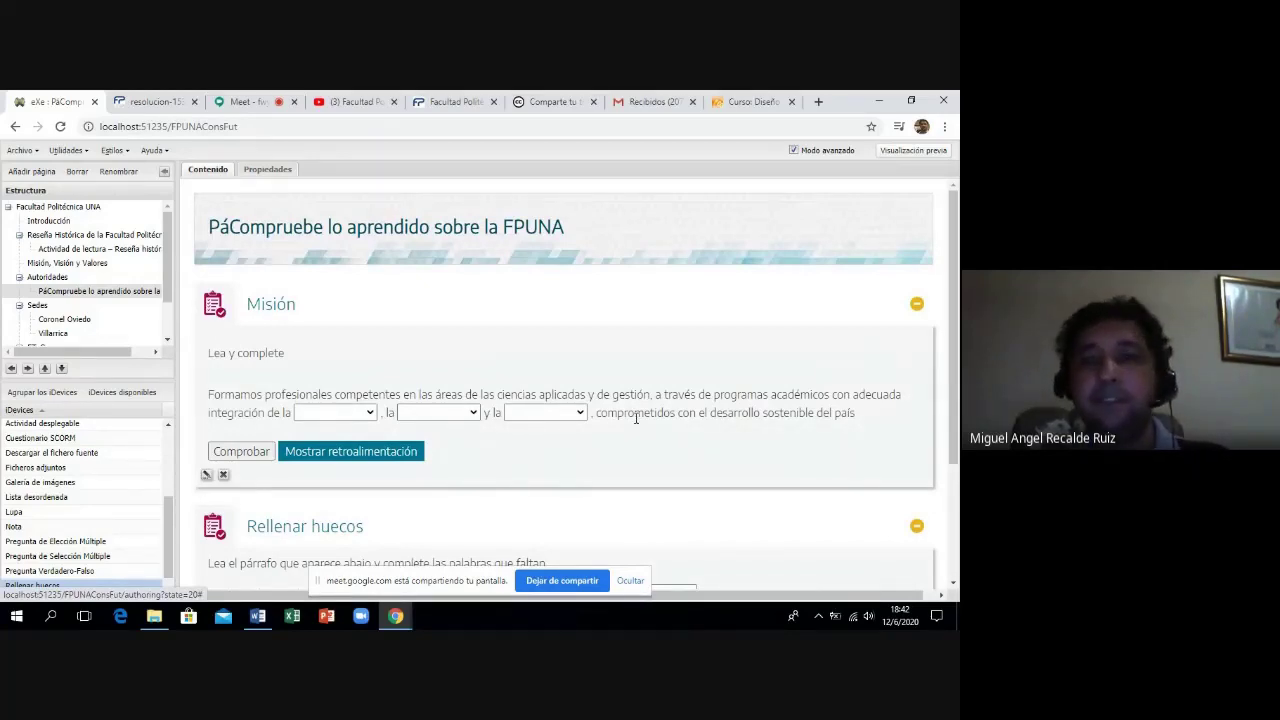
{"action": "left_click_drag", "start_coordinate": [957, 345], "coordinate": [957, 377]}
{"action": "scroll", "coordinate": [957, 377], "scroll_direction": "down", "scroll_amount": 1}
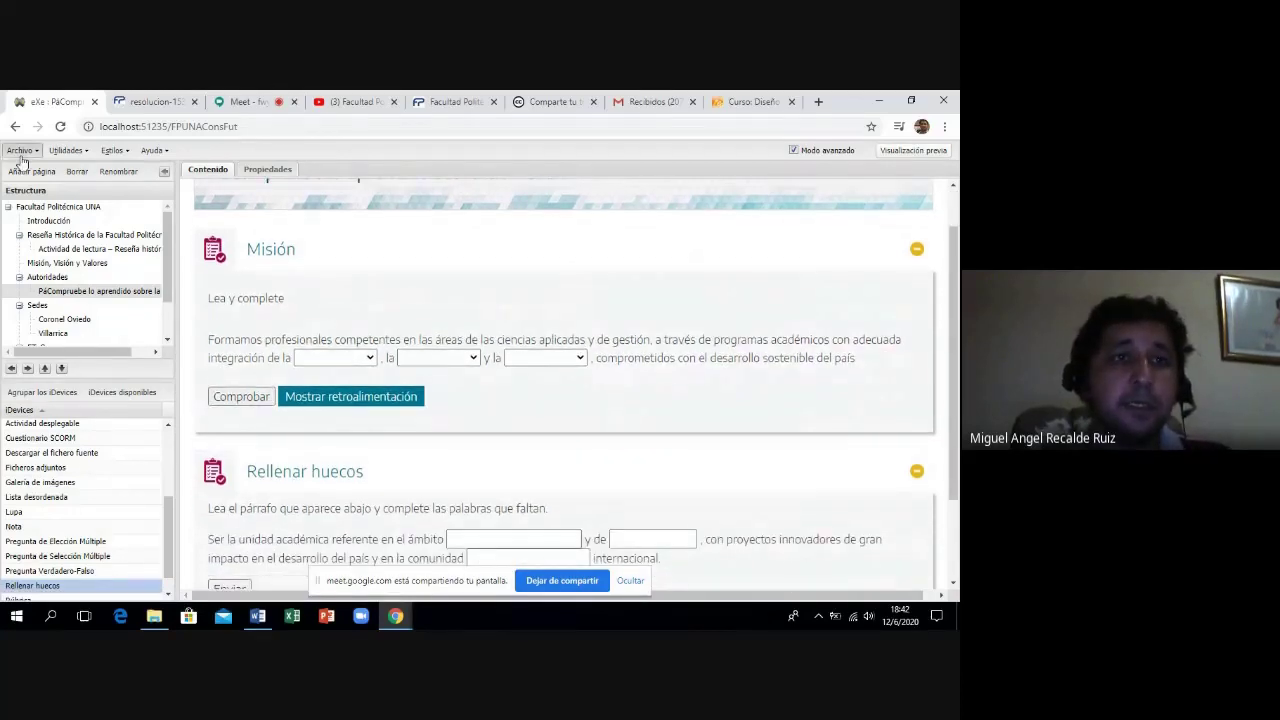
{"action": "left_click", "coordinate": [20, 150]}
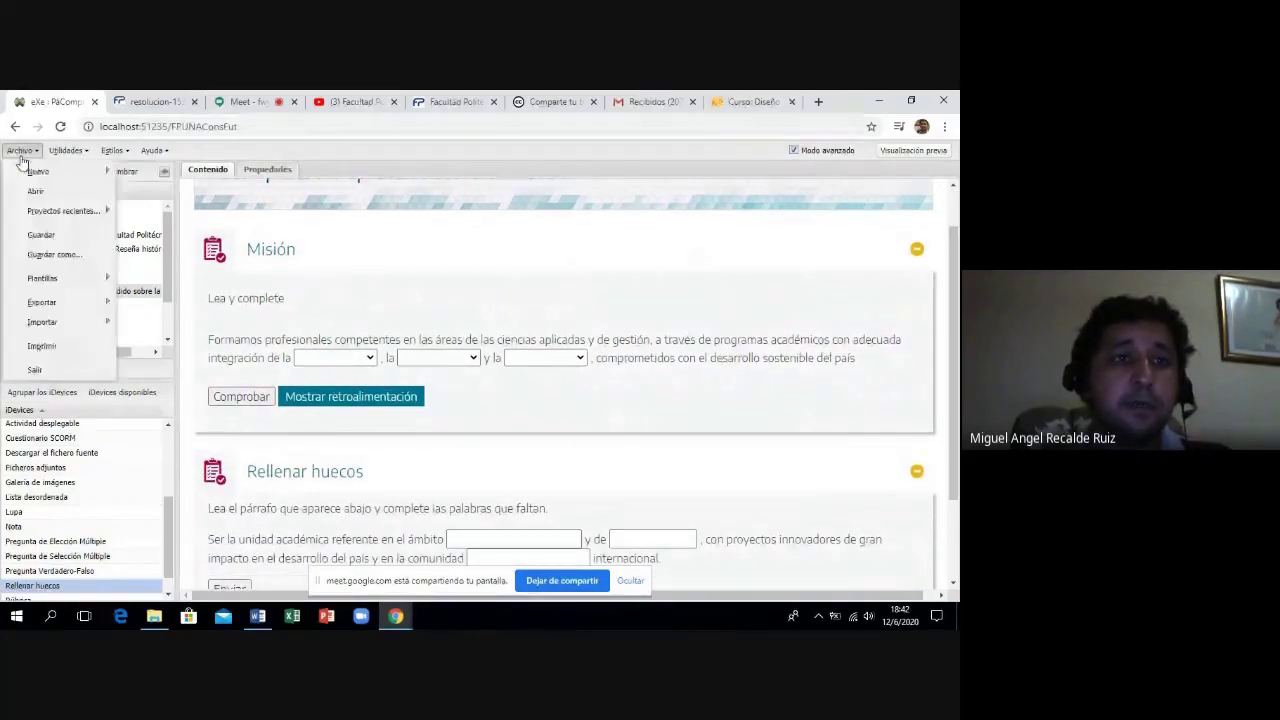
{"action": "left_click", "coordinate": [45, 238]}
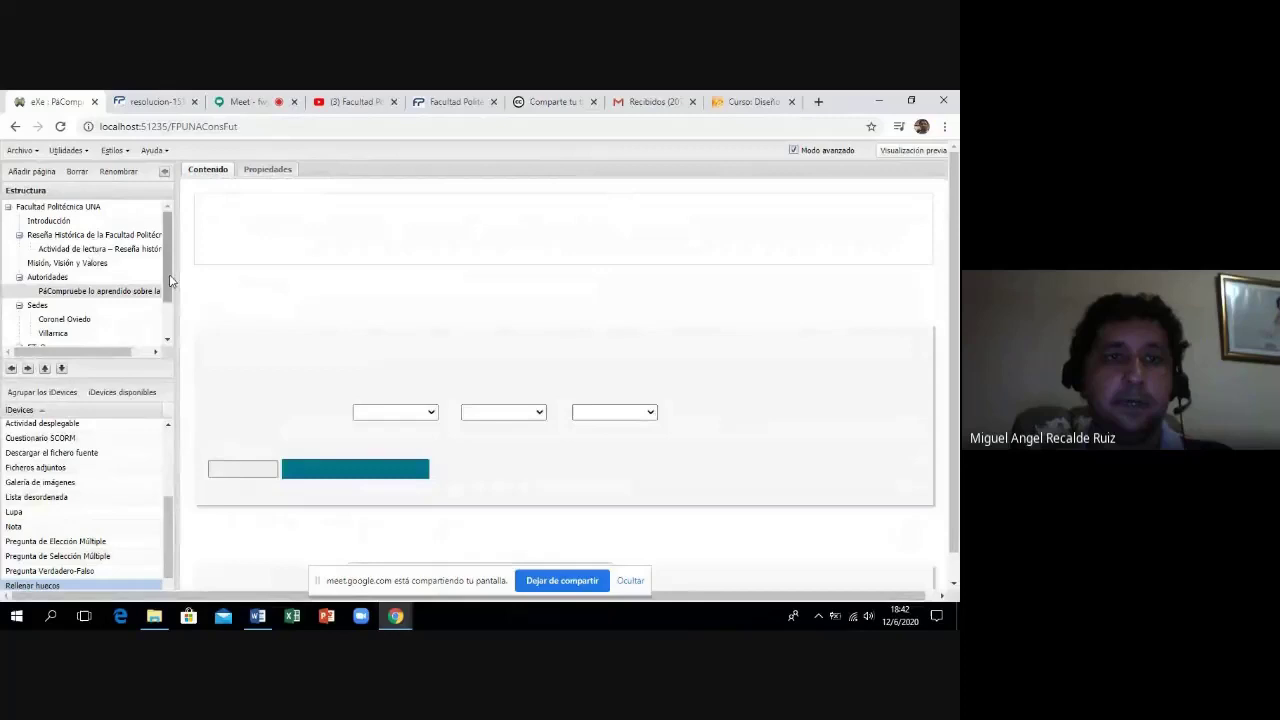
Add a new page directly under the root node Facultad Politécnica UNA in the structure.
{"action": "mouse_move", "coordinate": [169, 274]}
{"action": "left_mouse_down"}
{"action": "mouse_move", "coordinate": [169, 318]}
{"action": "mouse_move", "coordinate": [169, 264]}
{"action": "left_mouse_up"}
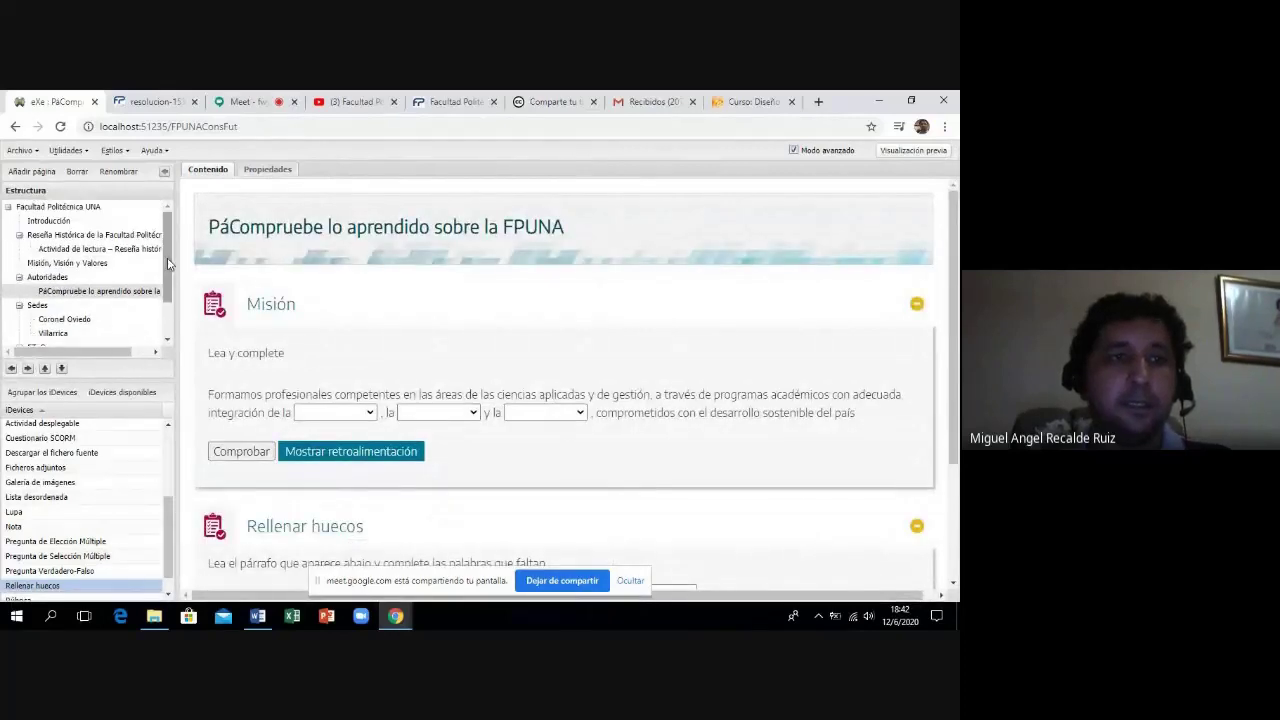
{"action": "left_click", "coordinate": [62, 207]}
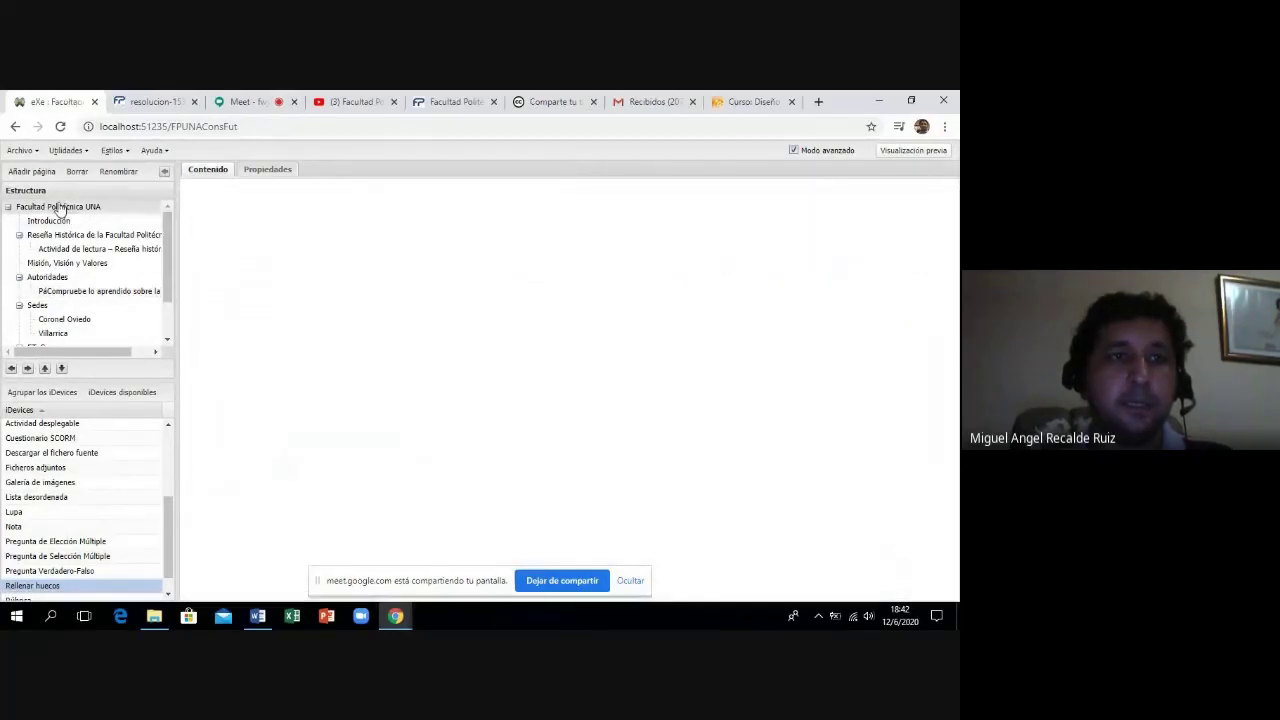
{"action": "left_click", "coordinate": [46, 172]}
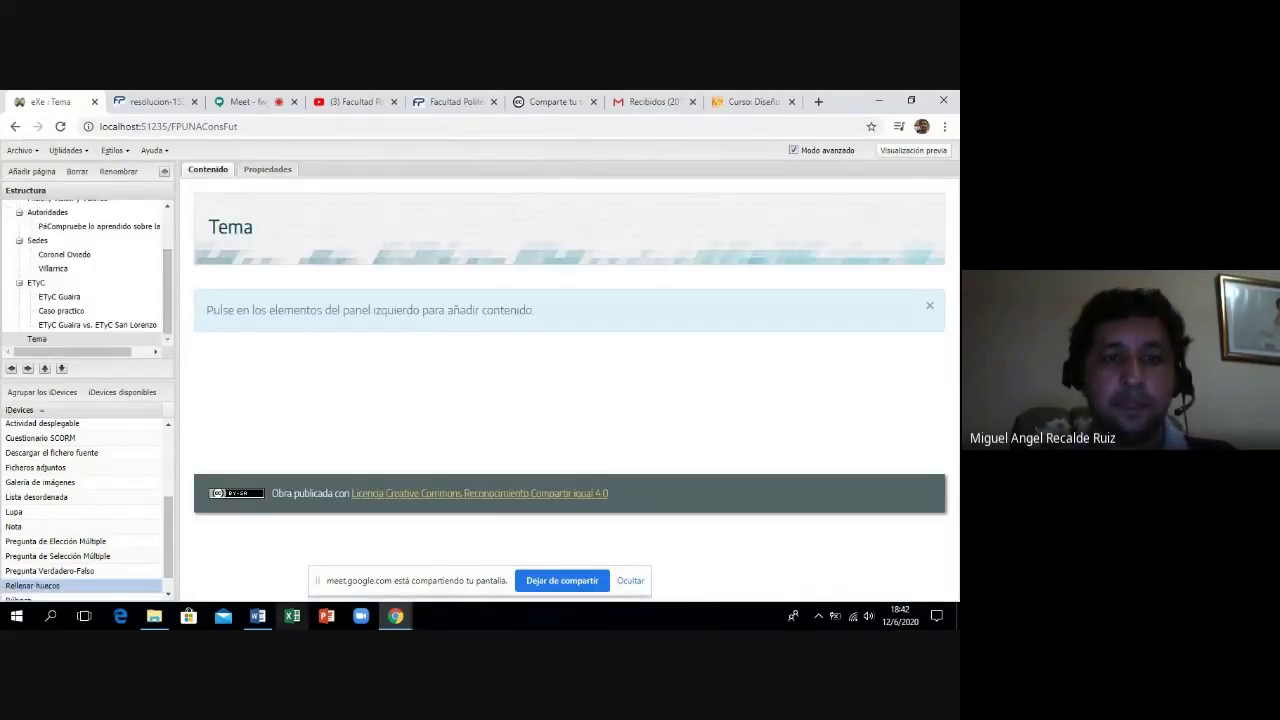
Copy all the references under Bibliografía in the Word document, down to the creativecommons.org link, and return to eXe.
{"action": "mouse_move", "coordinate": [257, 615]}
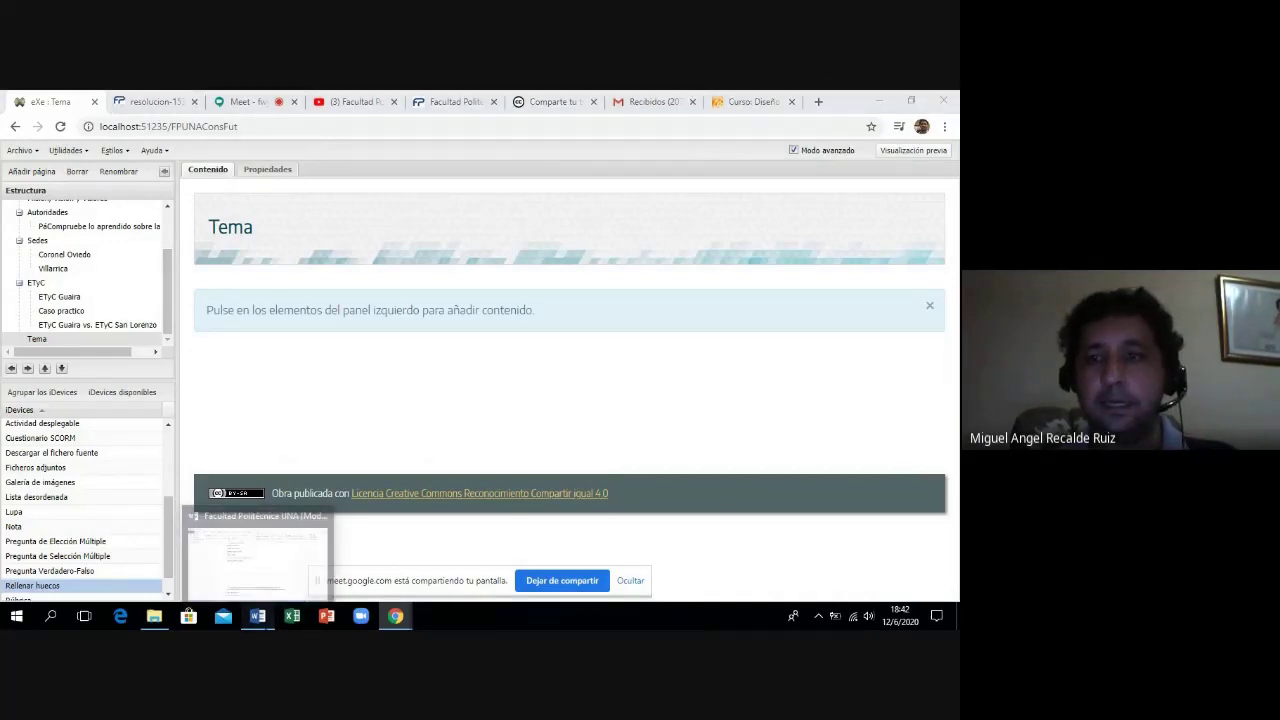
{"action": "left_click", "coordinate": [257, 555]}
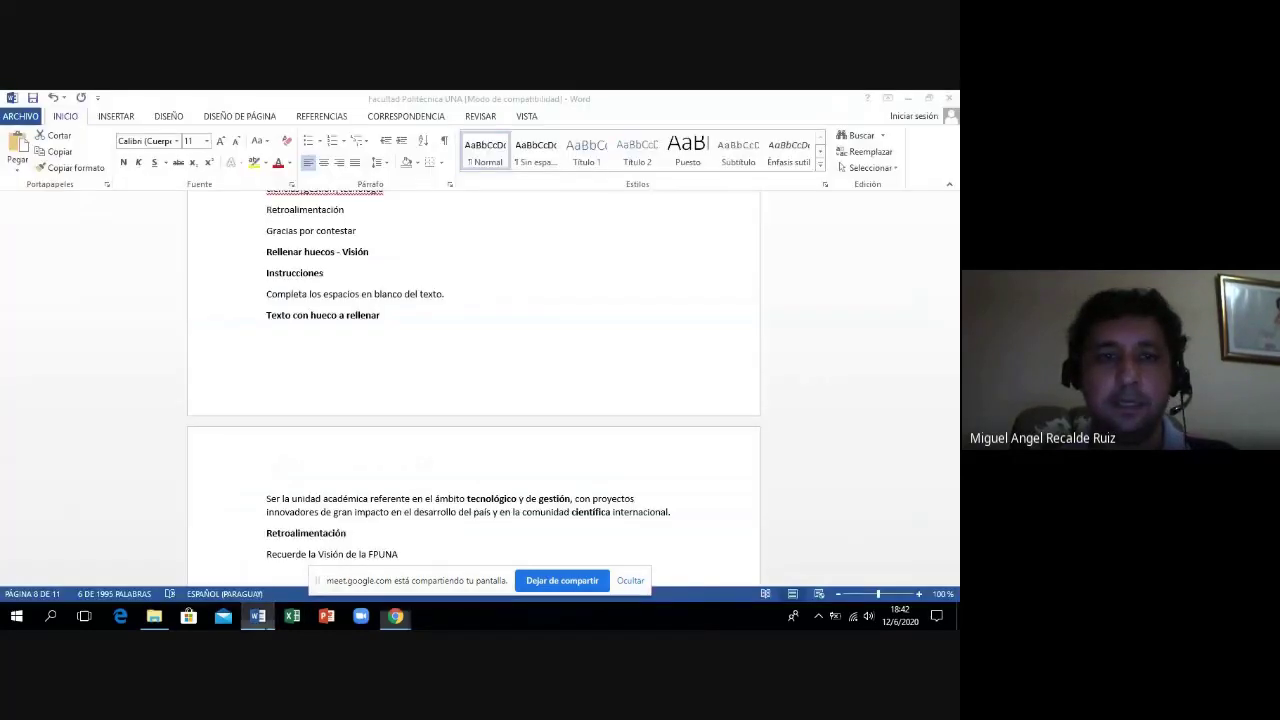
{"action": "left_click_drag", "start_coordinate": [953, 438], "coordinate": [955, 510]}
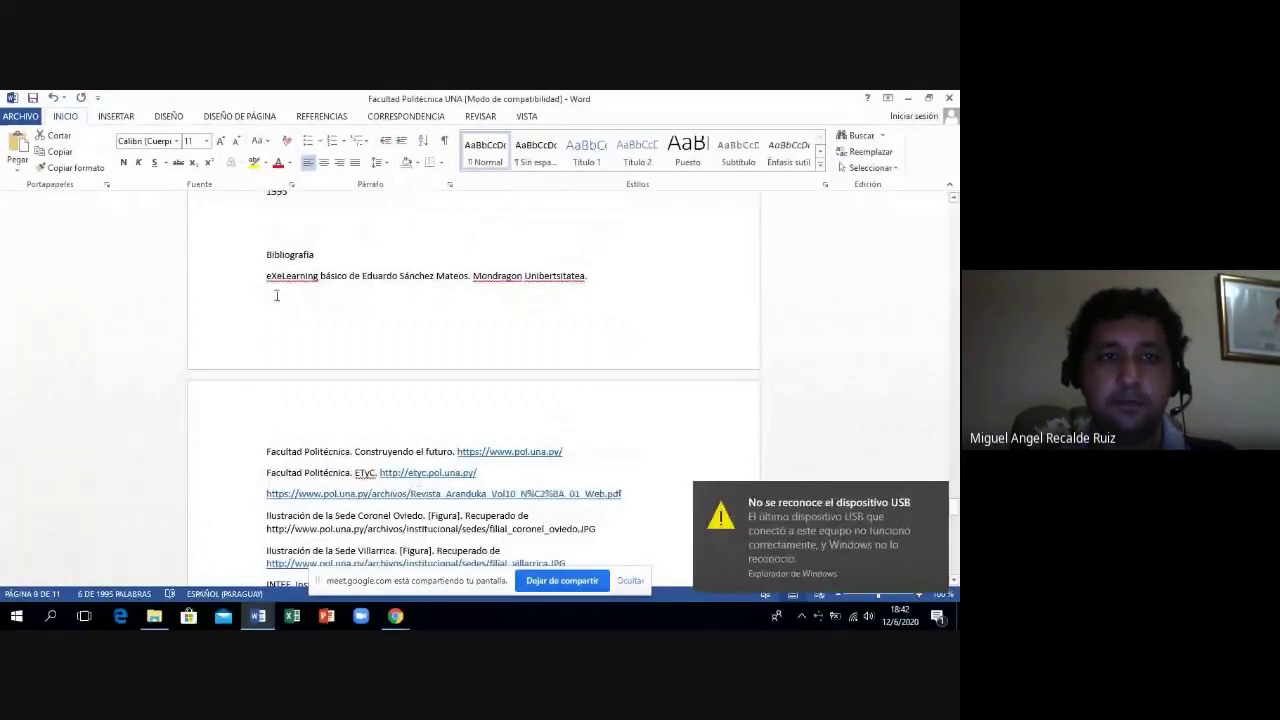
{"action": "left_click_drag", "start_coordinate": [266, 276], "coordinate": [432, 470]}
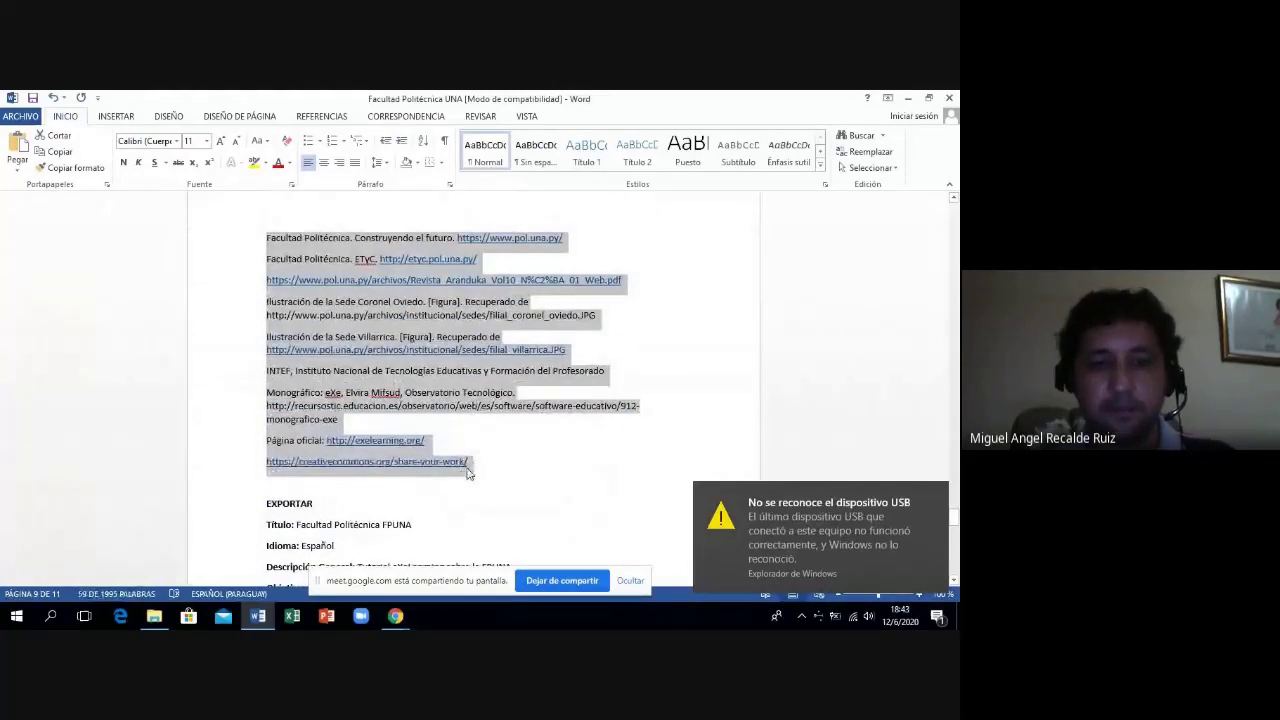
{"action": "mouse_move", "coordinate": [396, 618]}
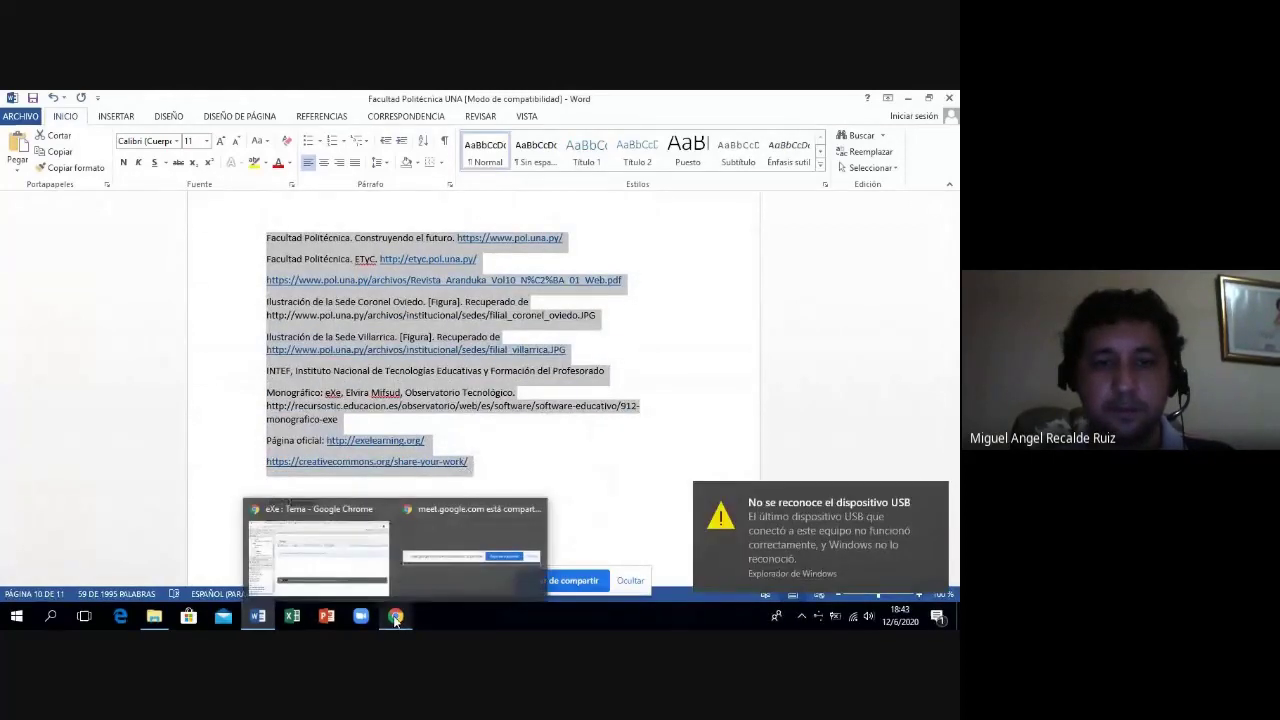
{"action": "left_click", "coordinate": [334, 581]}
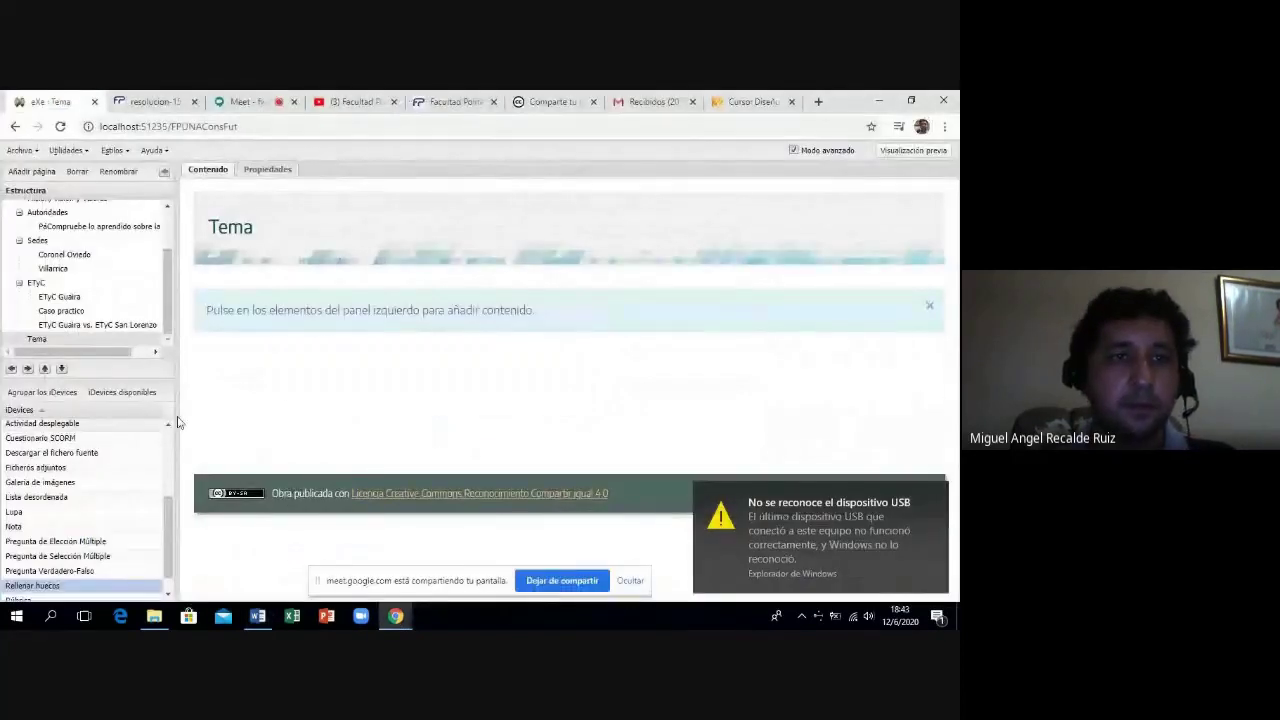
Rename the new page under Facultad Politécnica UNA as Bibliografía.
{"action": "right_click", "coordinate": [86, 345]}
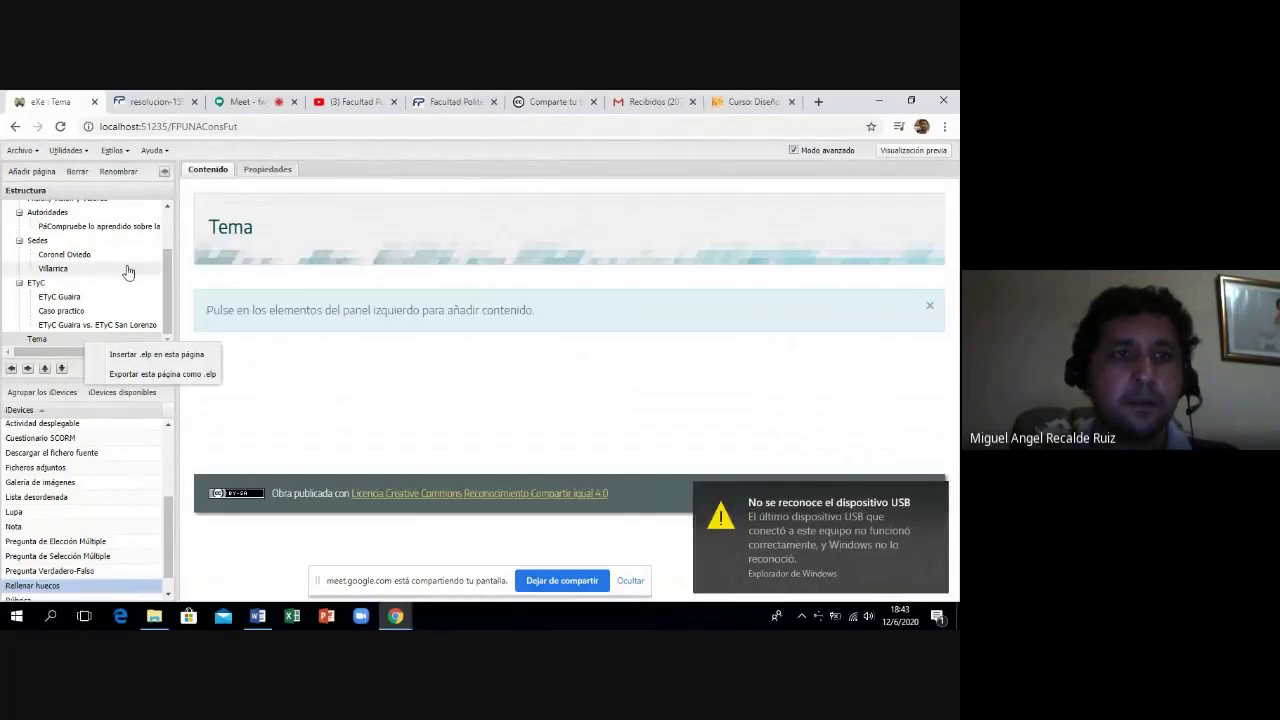
{"action": "left_click", "coordinate": [119, 172]}
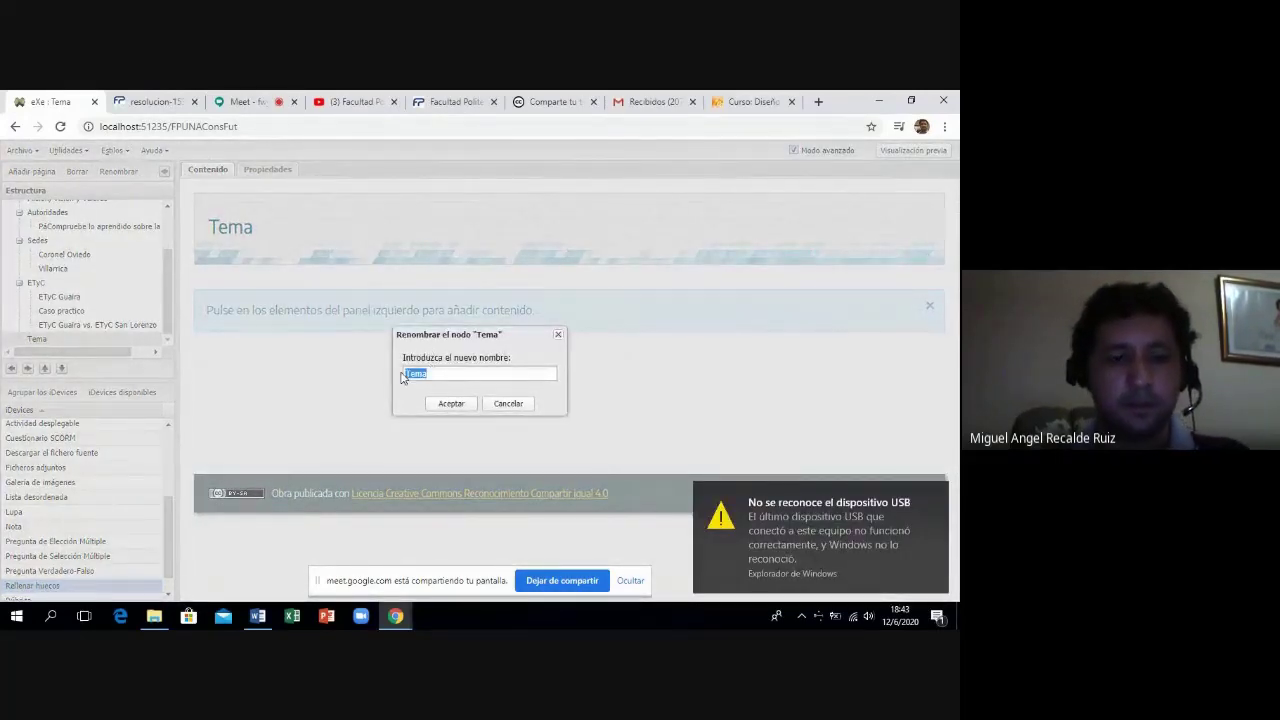
{"action": "type", "text": "Biblio"}
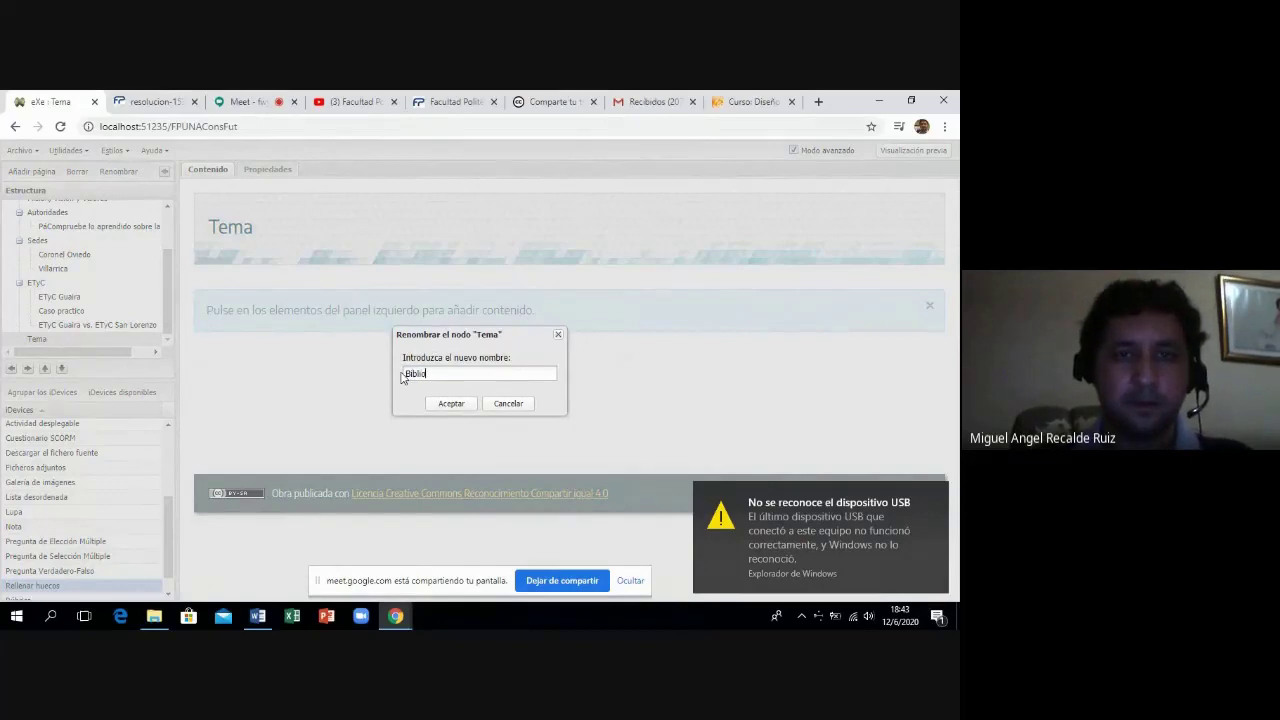
{"action": "type", "text": "grafía"}
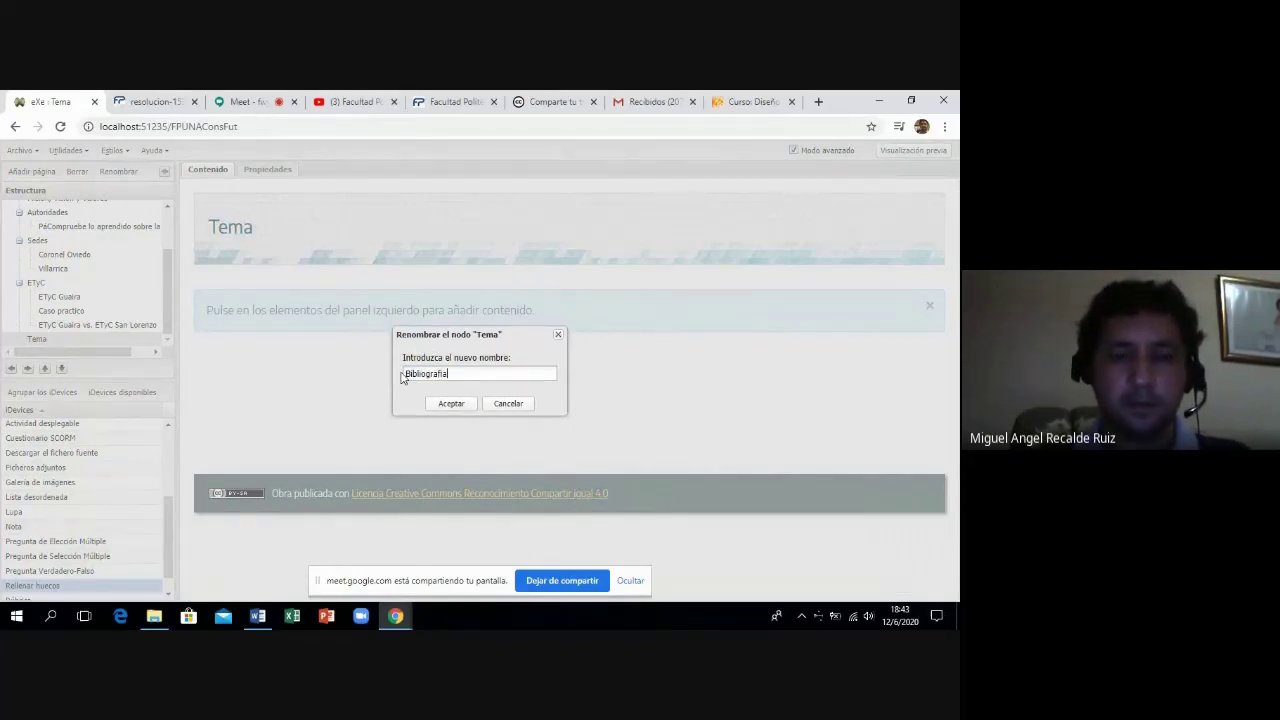
{"action": "left_click", "coordinate": [448, 403]}
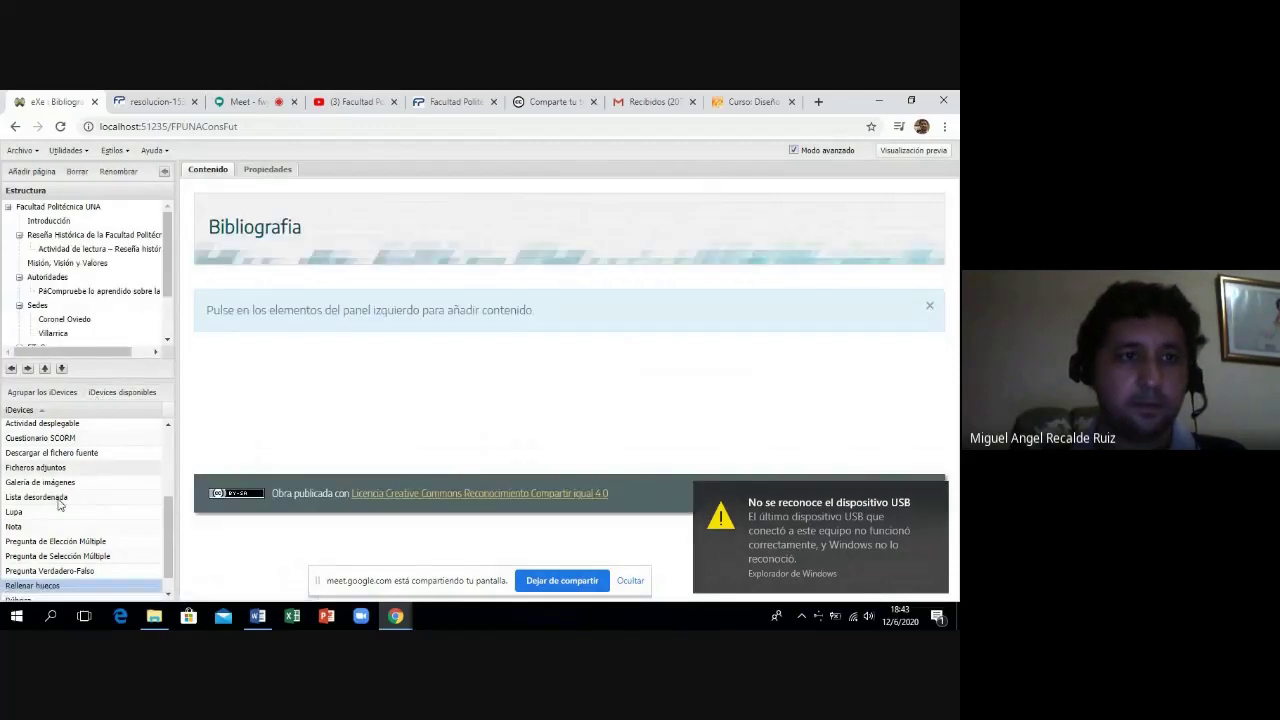
Add a Texto libre iDevice to the Bibliografía page, paste the copied references into it, and save the iDevice.
{"action": "left_click_drag", "start_coordinate": [163, 541], "coordinate": [175, 509]}
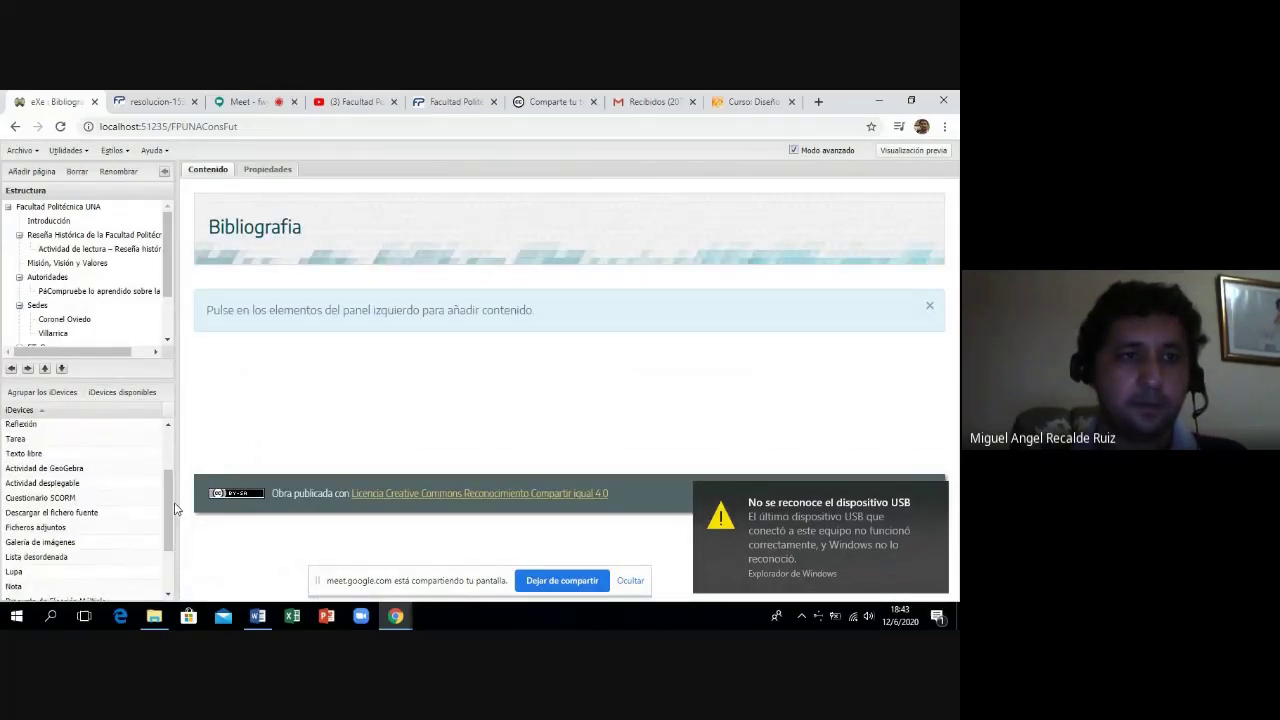
{"action": "left_click", "coordinate": [40, 455]}
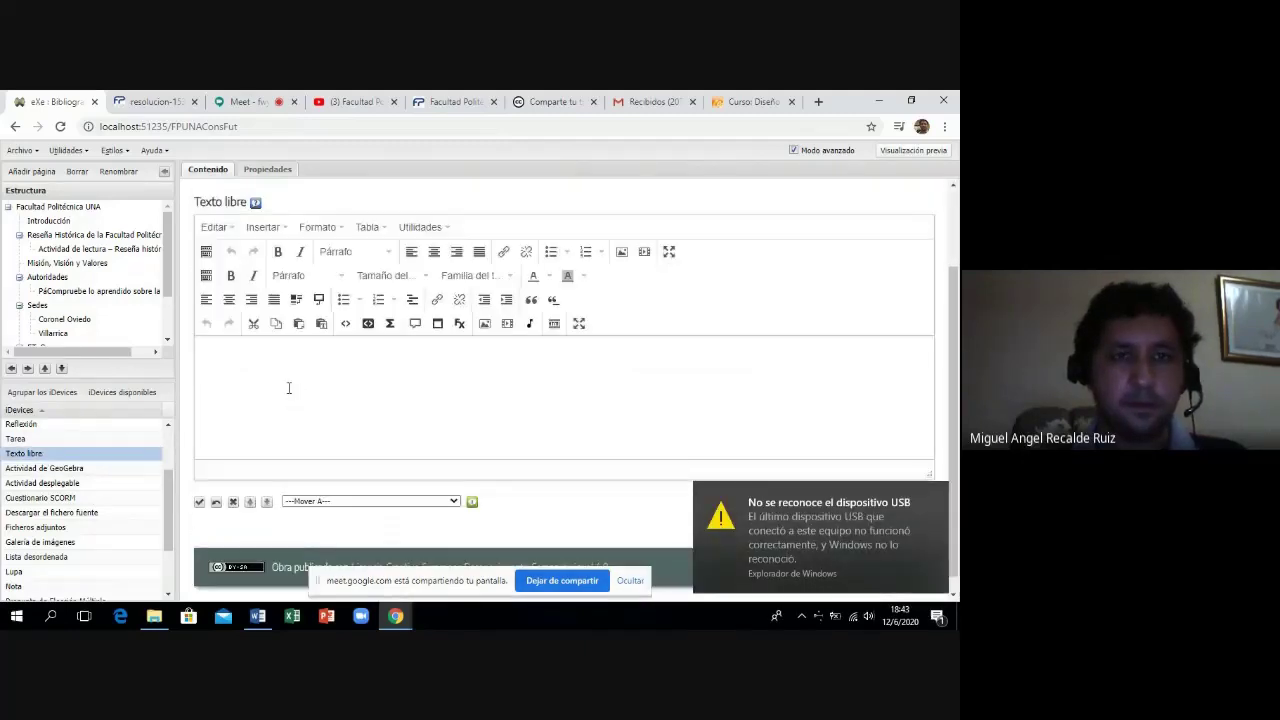
{"action": "key", "text": "ctrl+v"}
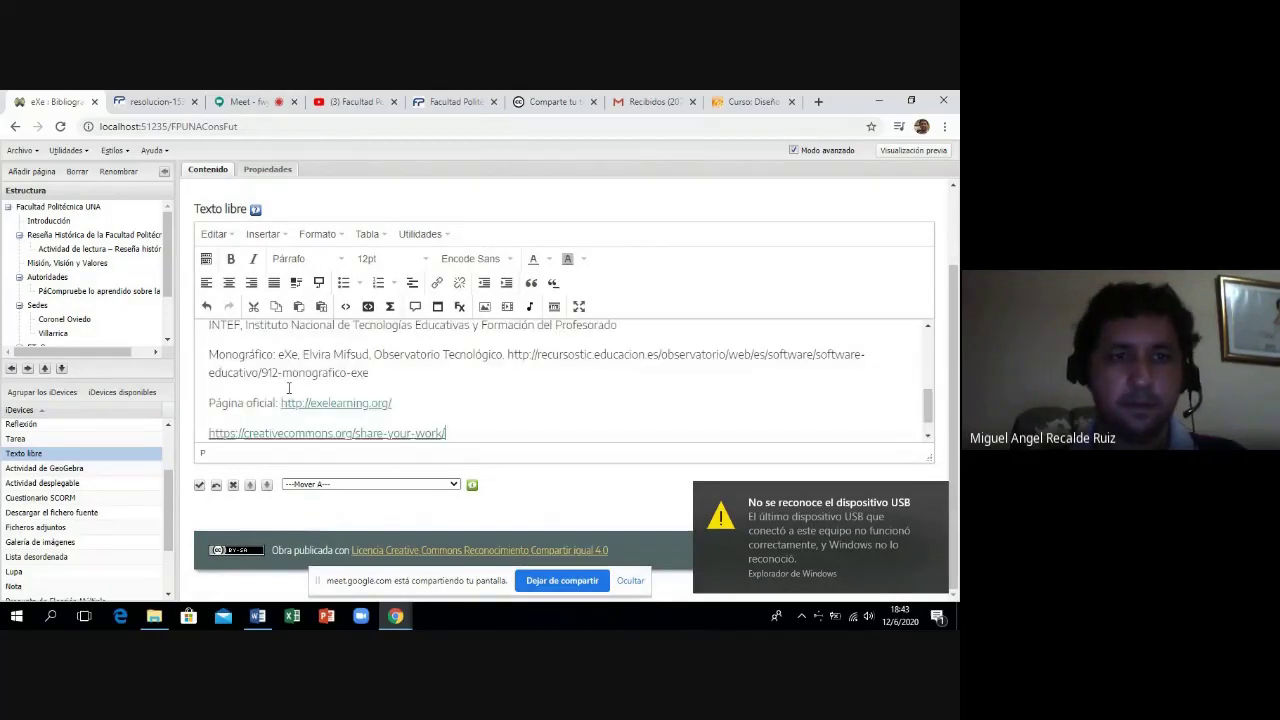
{"action": "left_click", "coordinate": [200, 486]}
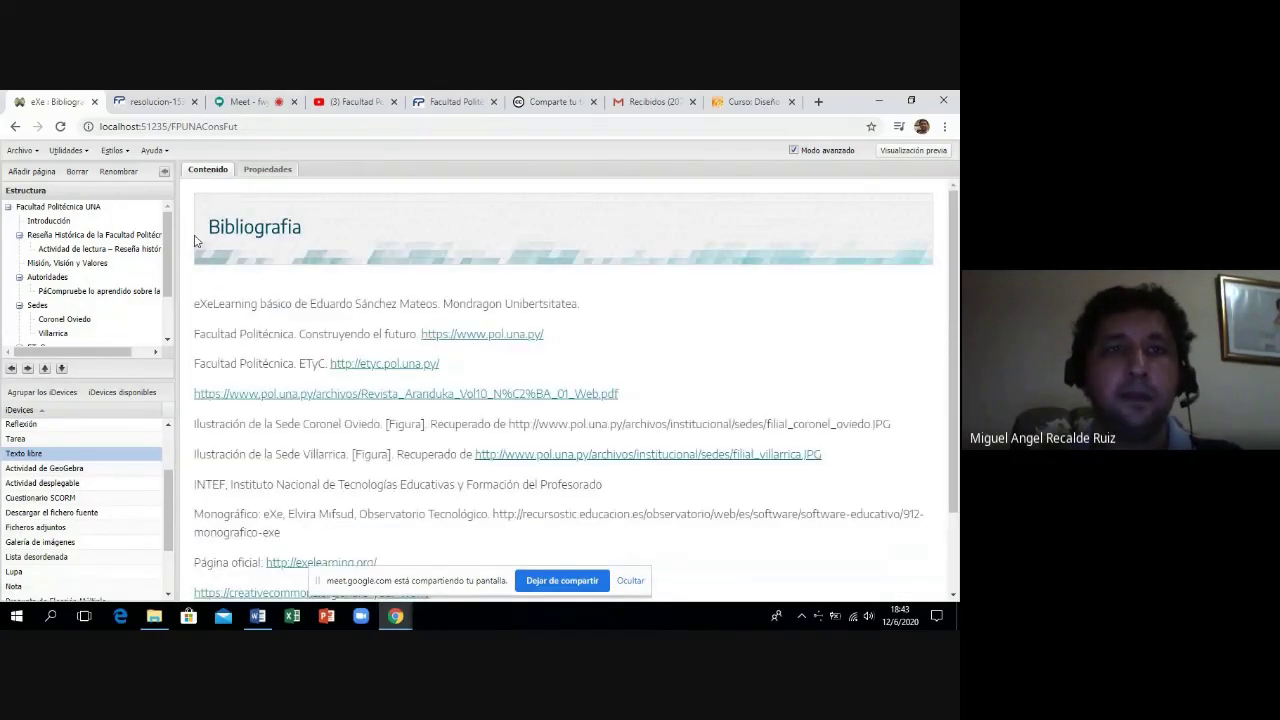
Check the Meet call, return to eXe, and save the project.
{"action": "left_click", "coordinate": [243, 104]}
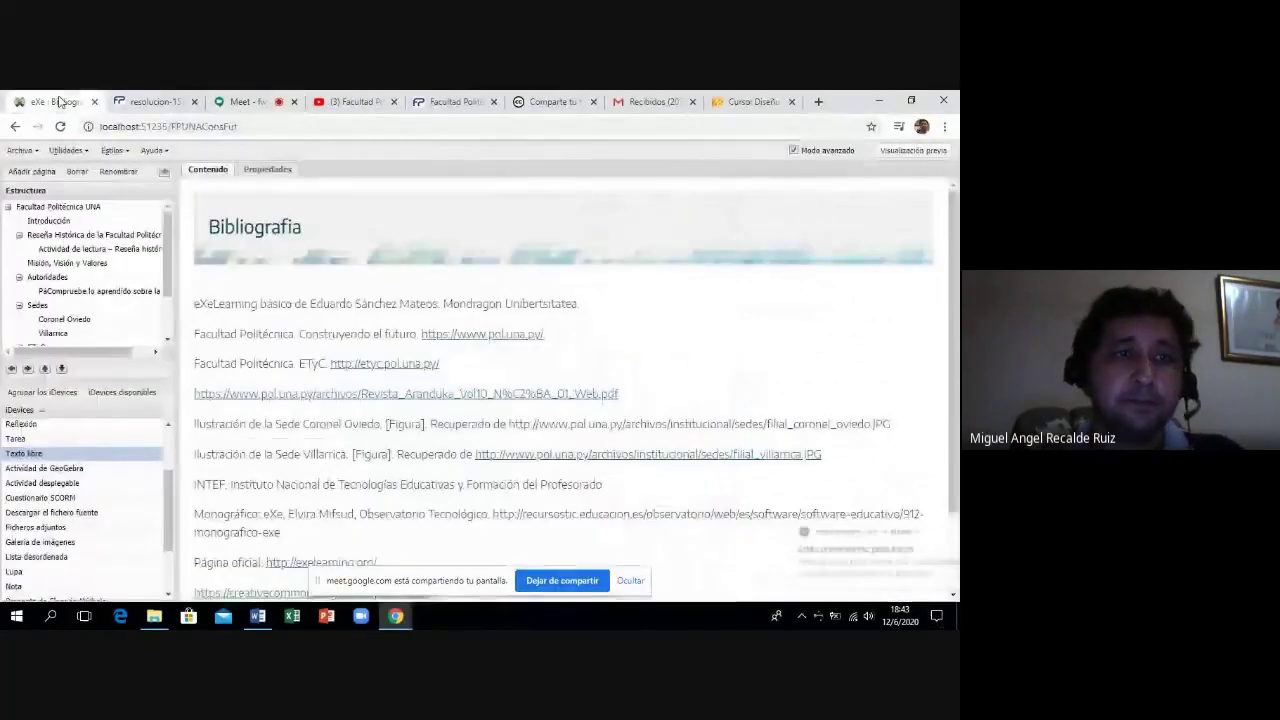
{"action": "left_click", "coordinate": [60, 102]}
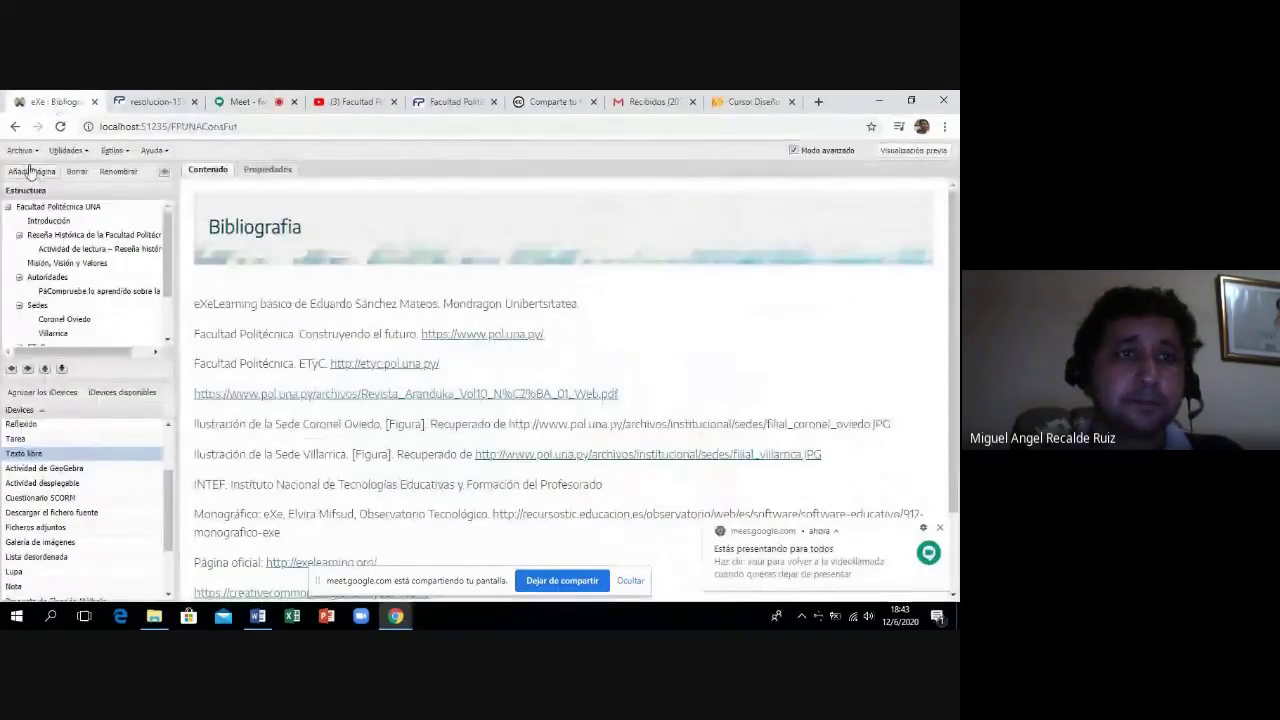
{"action": "left_click", "coordinate": [20, 150]}
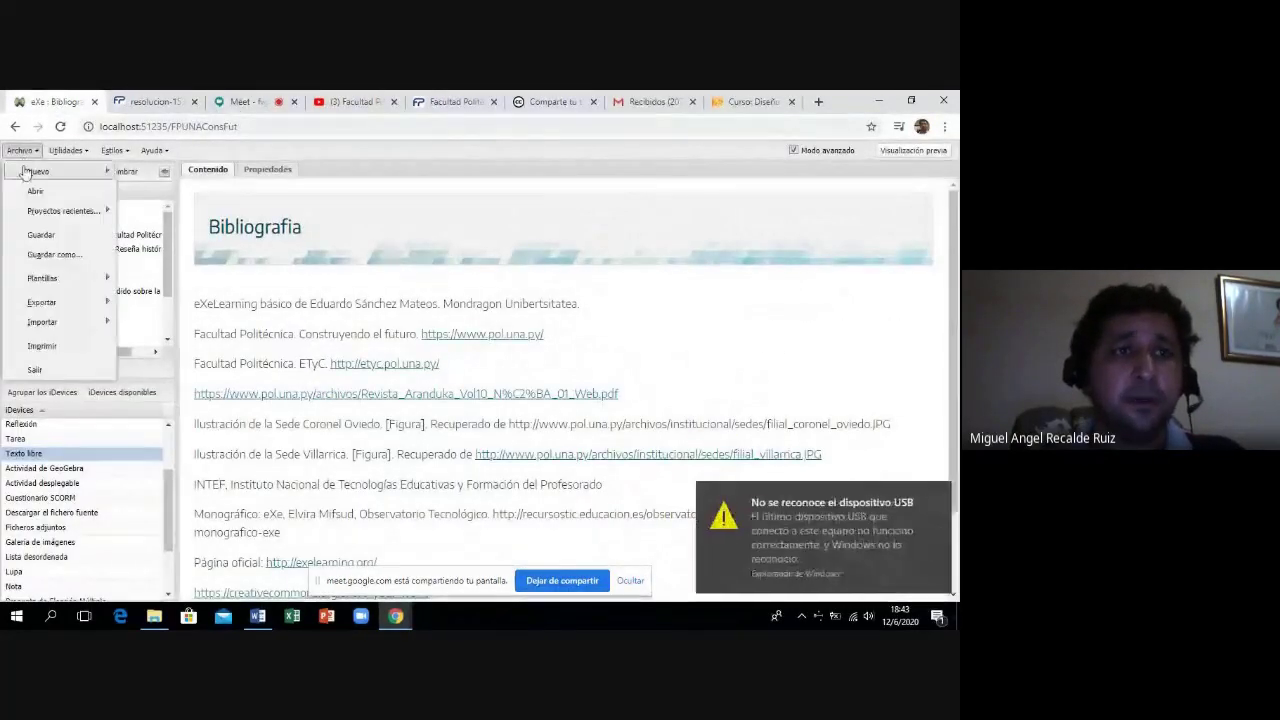
{"action": "left_click", "coordinate": [40, 238]}
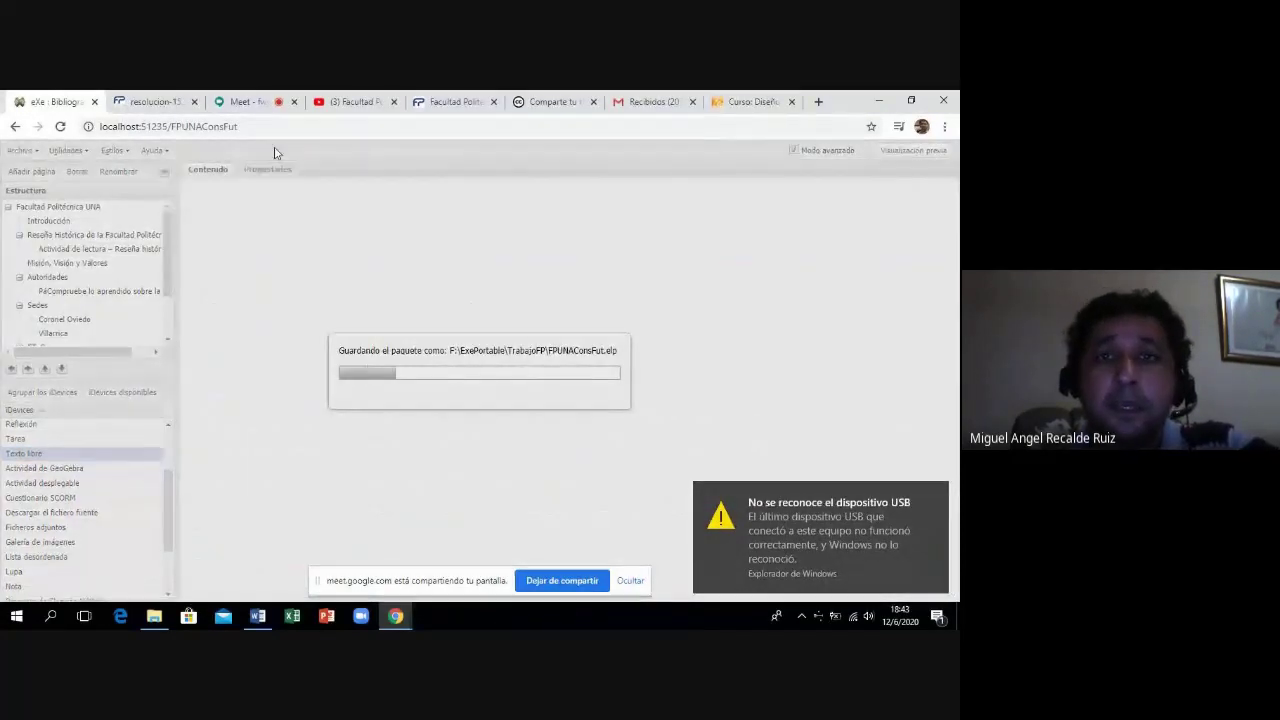
Reload the Diseño de Materiales Didácticos course page on Educa and return to eXe.
{"action": "left_click", "coordinate": [749, 104]}
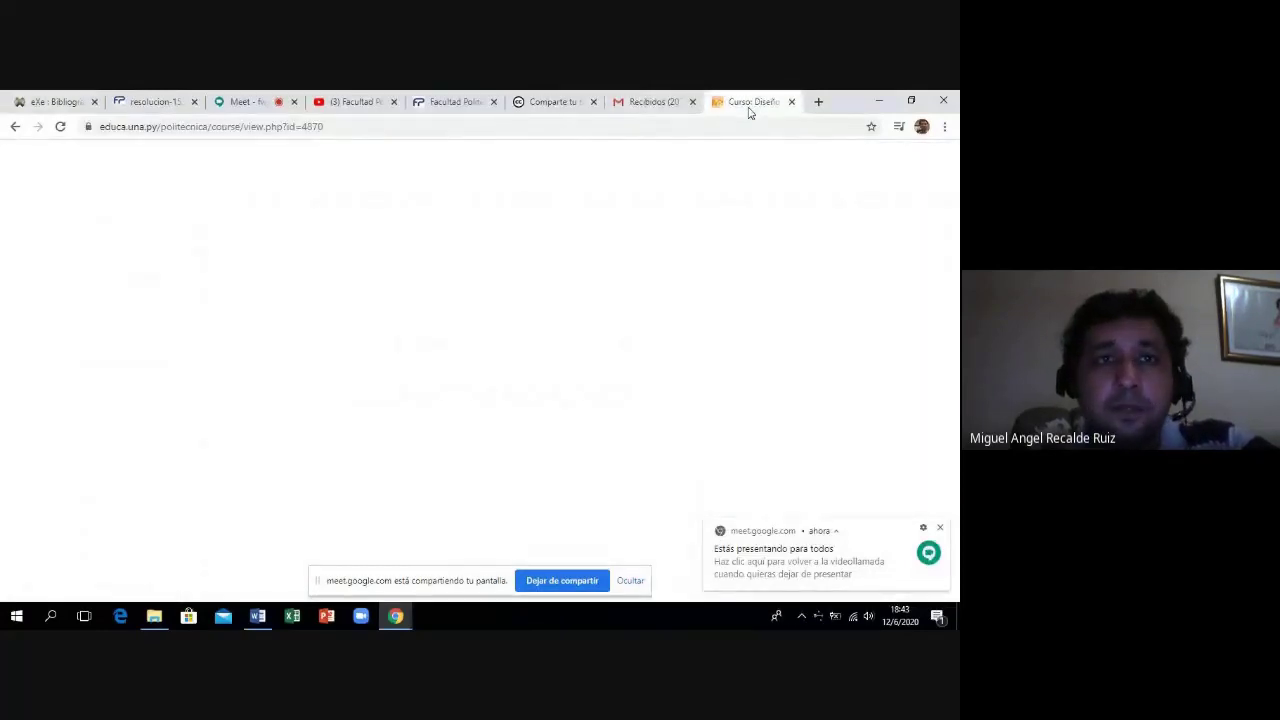
{"action": "left_click", "coordinate": [61, 128]}
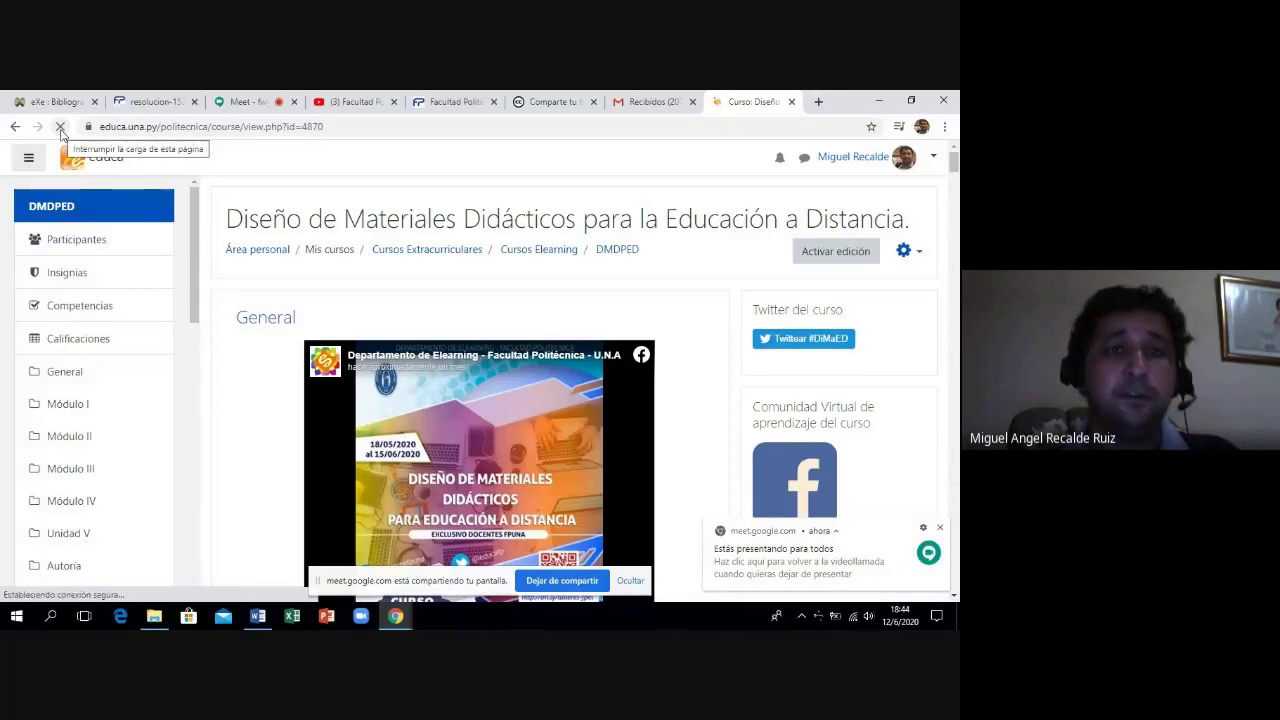
{"action": "left_click", "coordinate": [61, 104]}
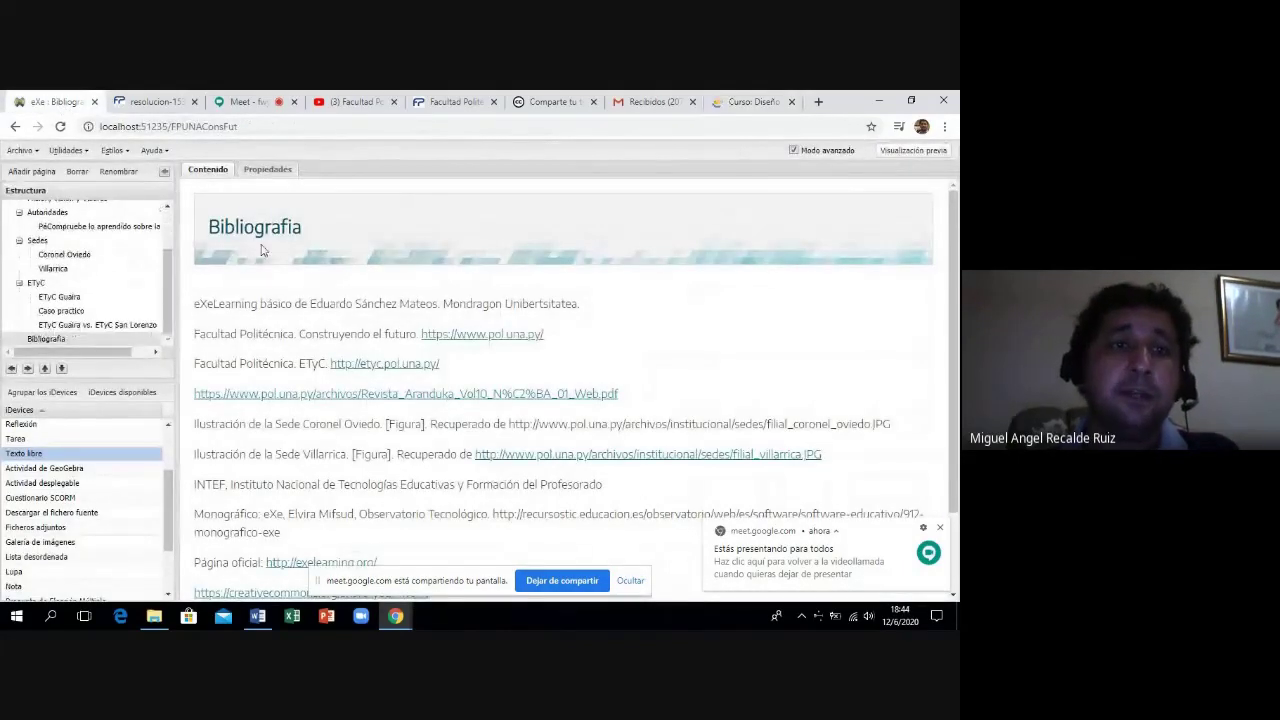
Copy the title "Facultad Politécnica FPUNA" from the EXPORTAR section of the Word document into Título in the eXe package properties.
{"action": "left_click", "coordinate": [259, 176]}
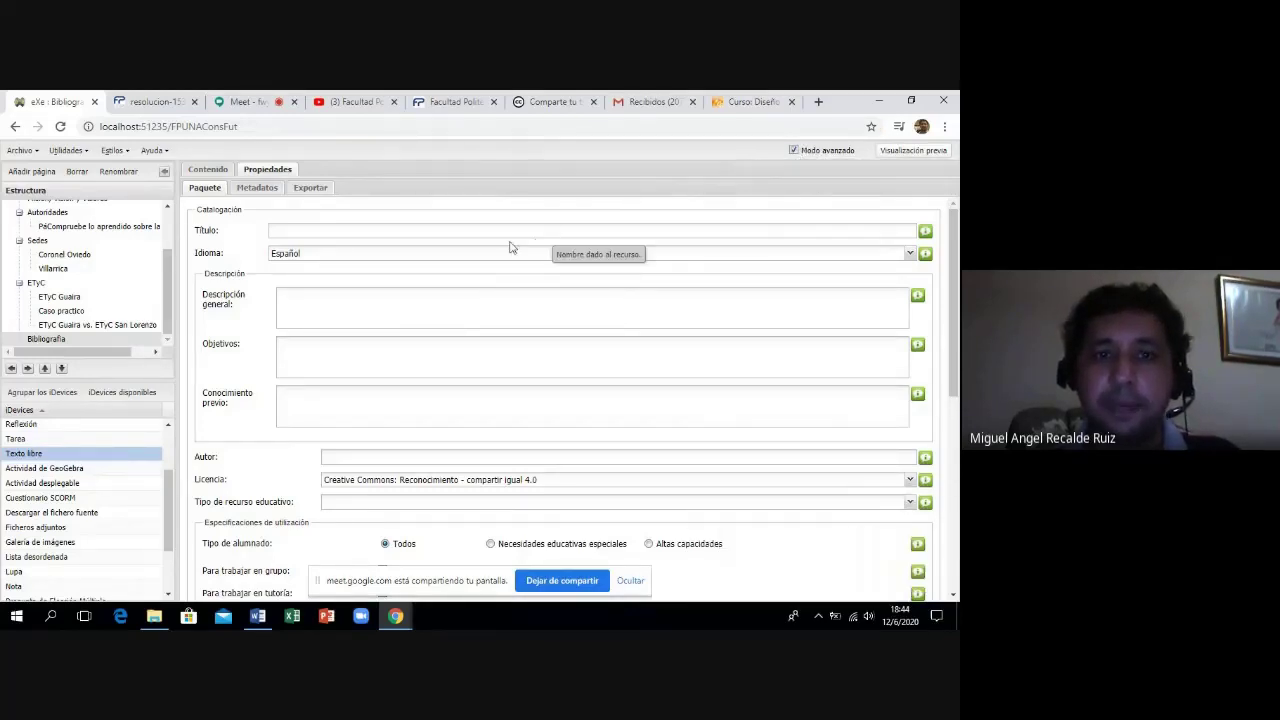
{"action": "left_click", "coordinate": [257, 617]}
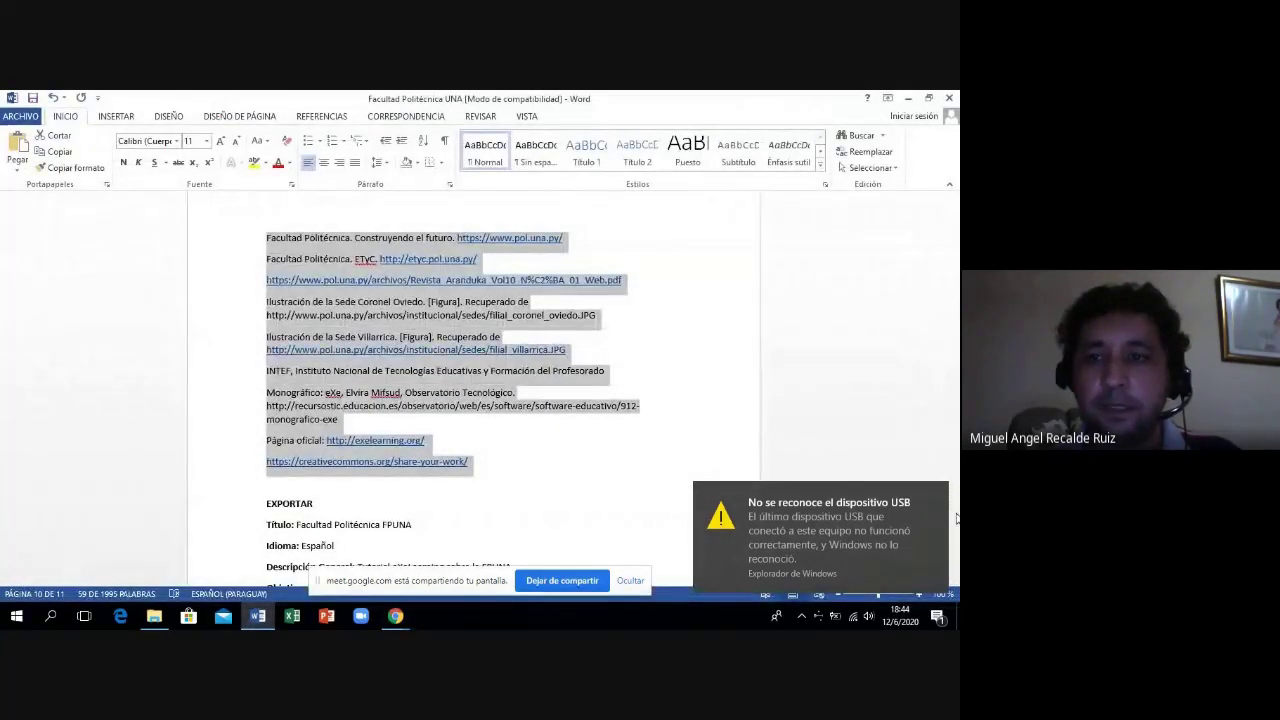
{"action": "left_click", "coordinate": [648, 377]}
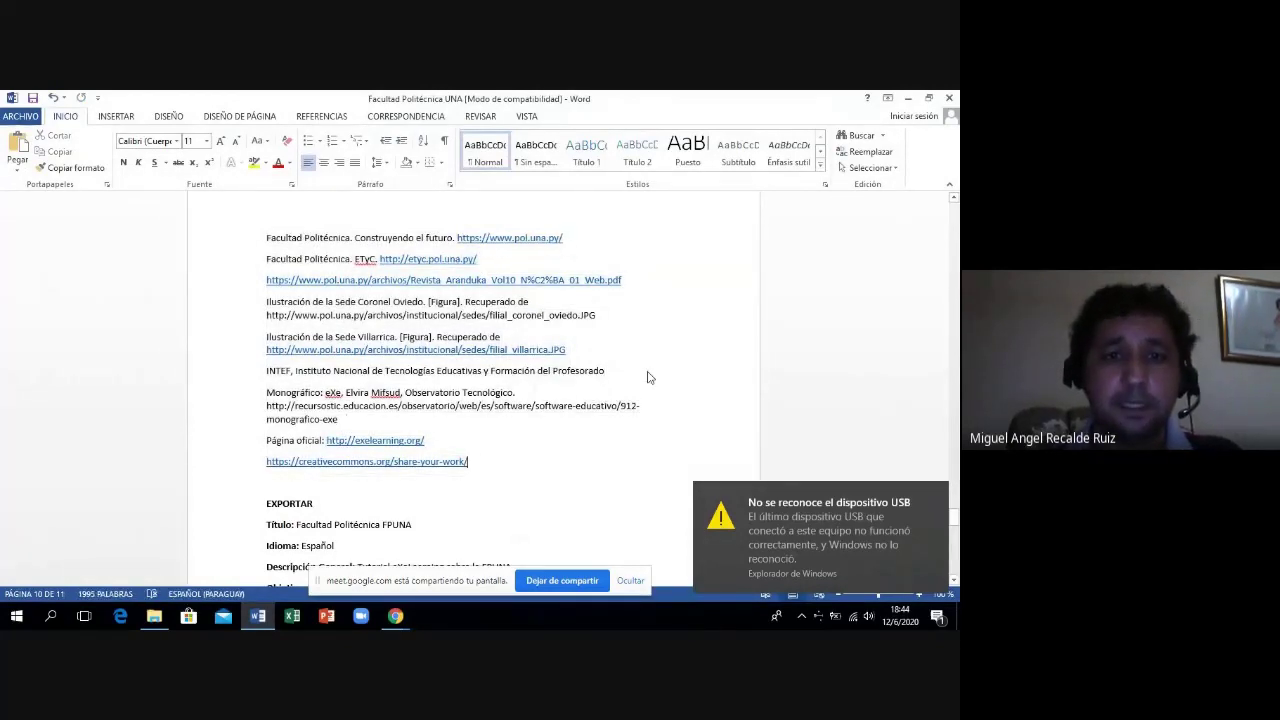
{"action": "scroll", "coordinate": [648, 377], "scroll_direction": "down", "scroll_amount": 4}
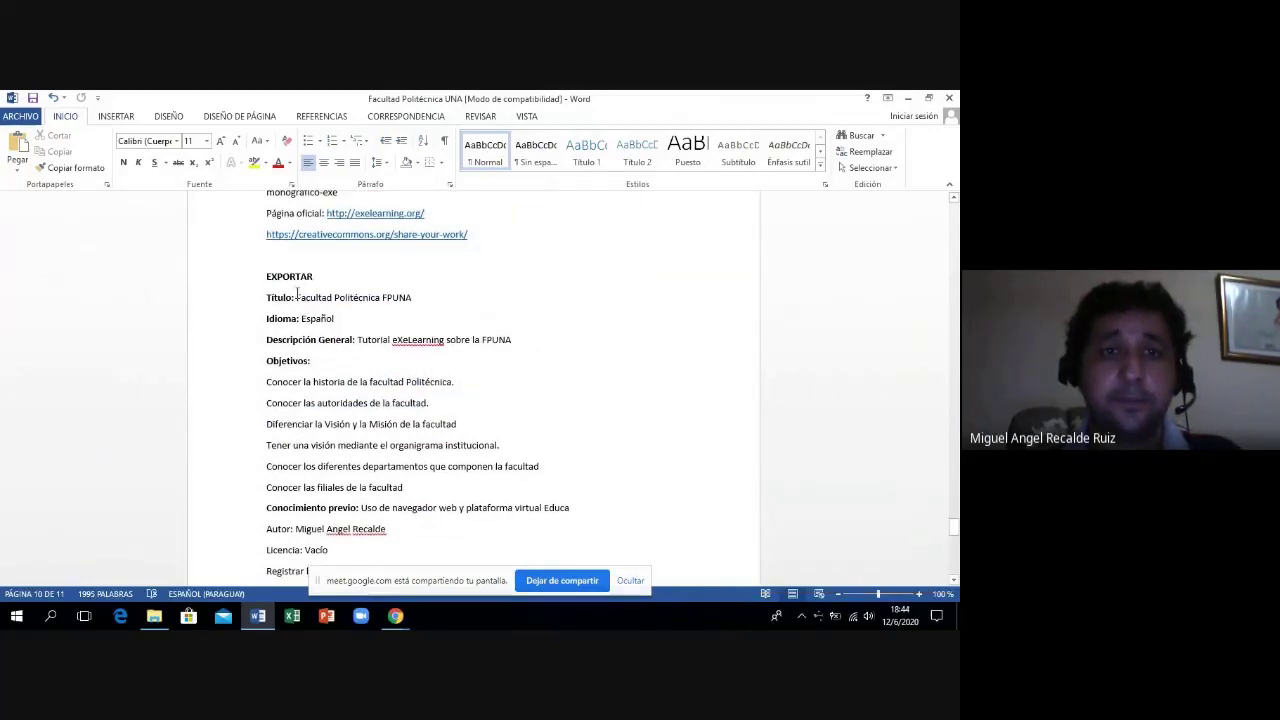
{"action": "left_click_drag", "start_coordinate": [296, 297], "coordinate": [420, 316]}
{"action": "key", "text": "ctrl+c"}
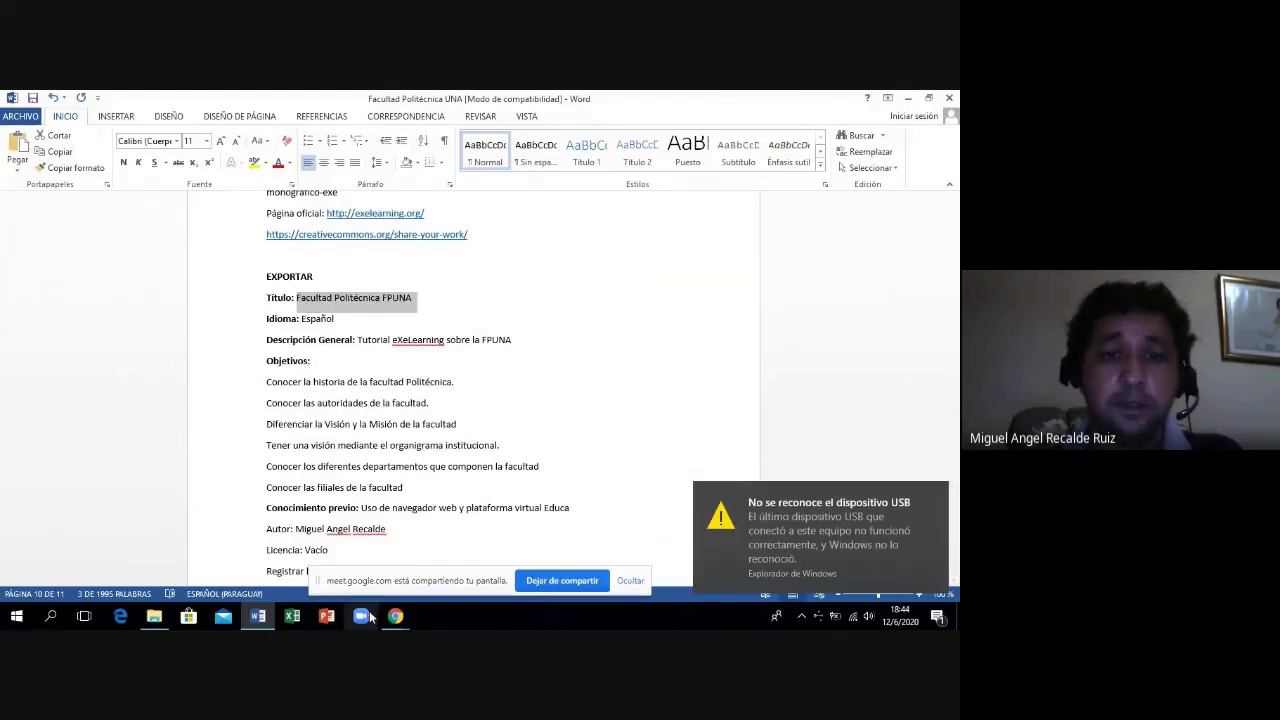
{"action": "mouse_move", "coordinate": [395, 616]}
{"action": "left_click", "coordinate": [290, 545]}
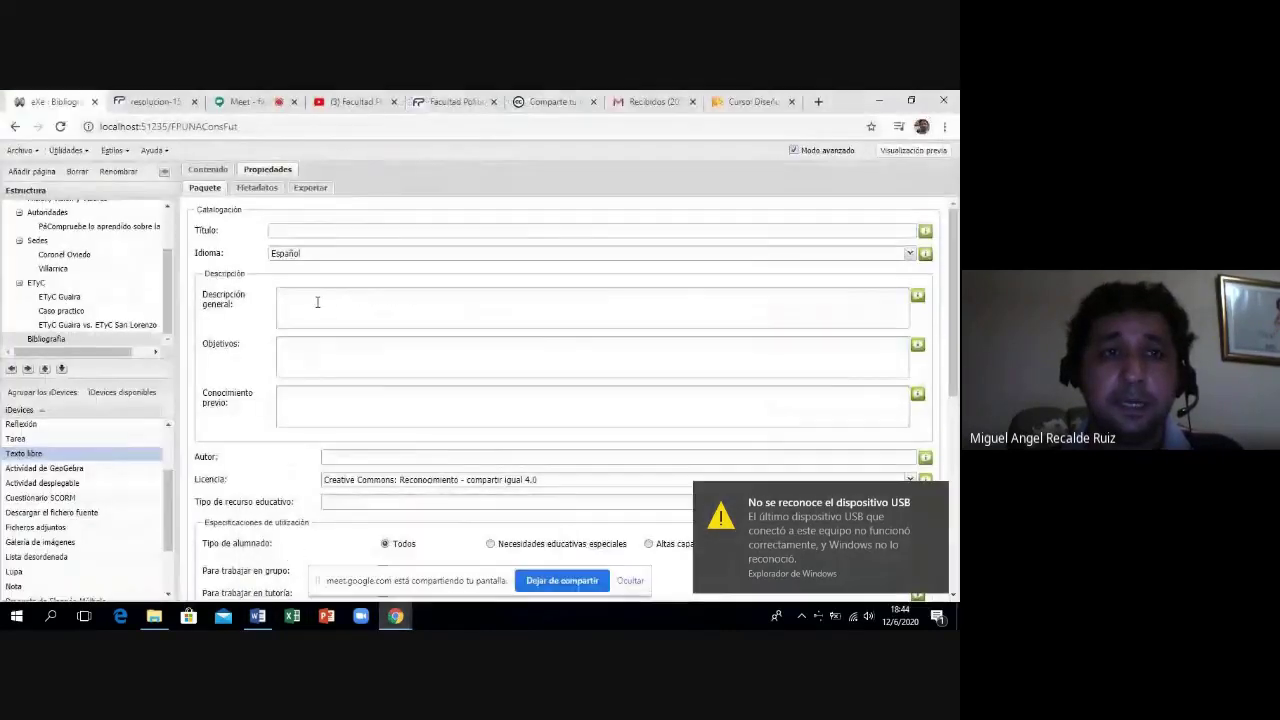
{"action": "left_click", "coordinate": [286, 228]}
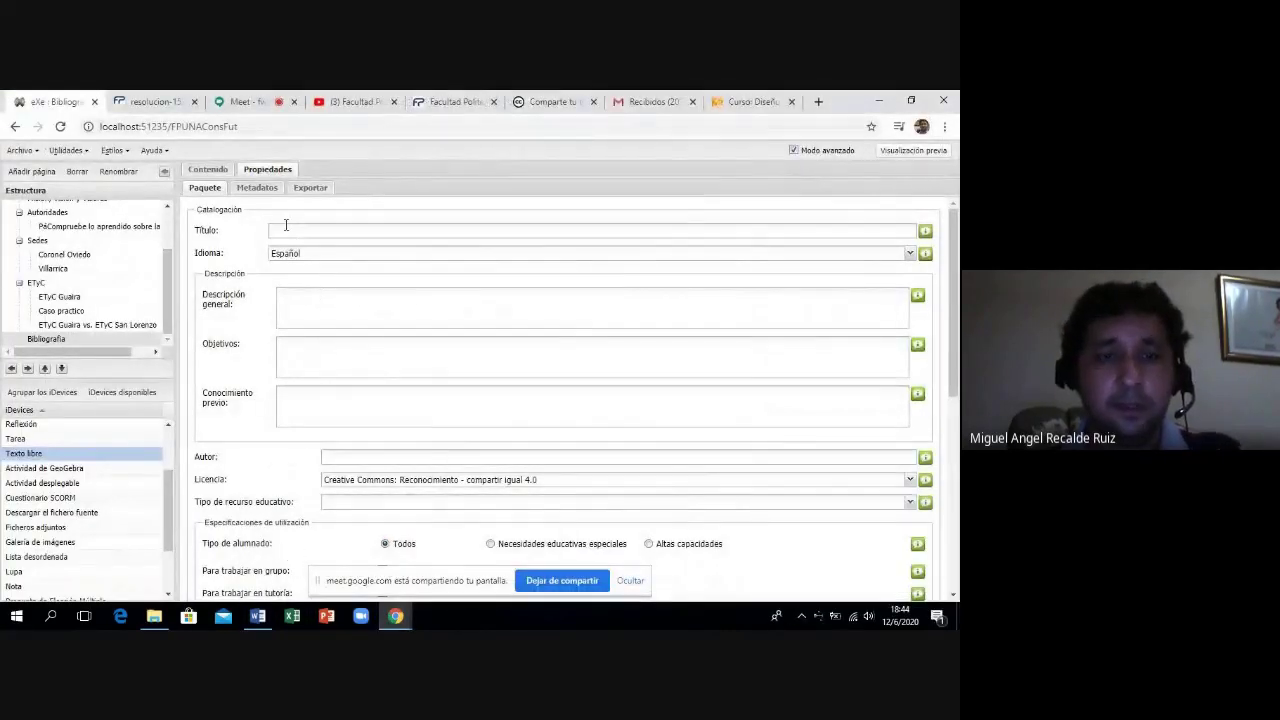
{"action": "key", "text": "ctrl+v"}
Fill in Descripción general with "Tutorial eXeLearning sobre la FPUNA", copied from the Word document.
{"action": "left_click", "coordinate": [291, 305]}
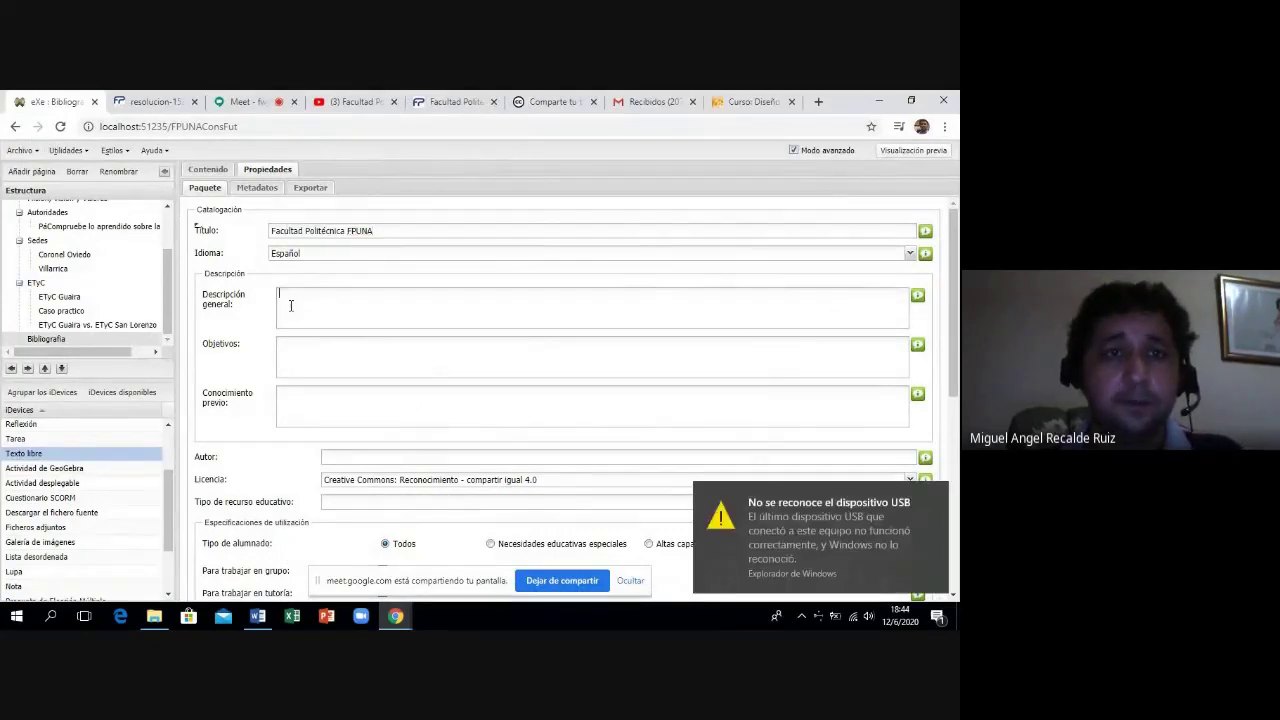
{"action": "left_click", "coordinate": [257, 616]}
{"action": "left_click", "coordinate": [330, 435]}
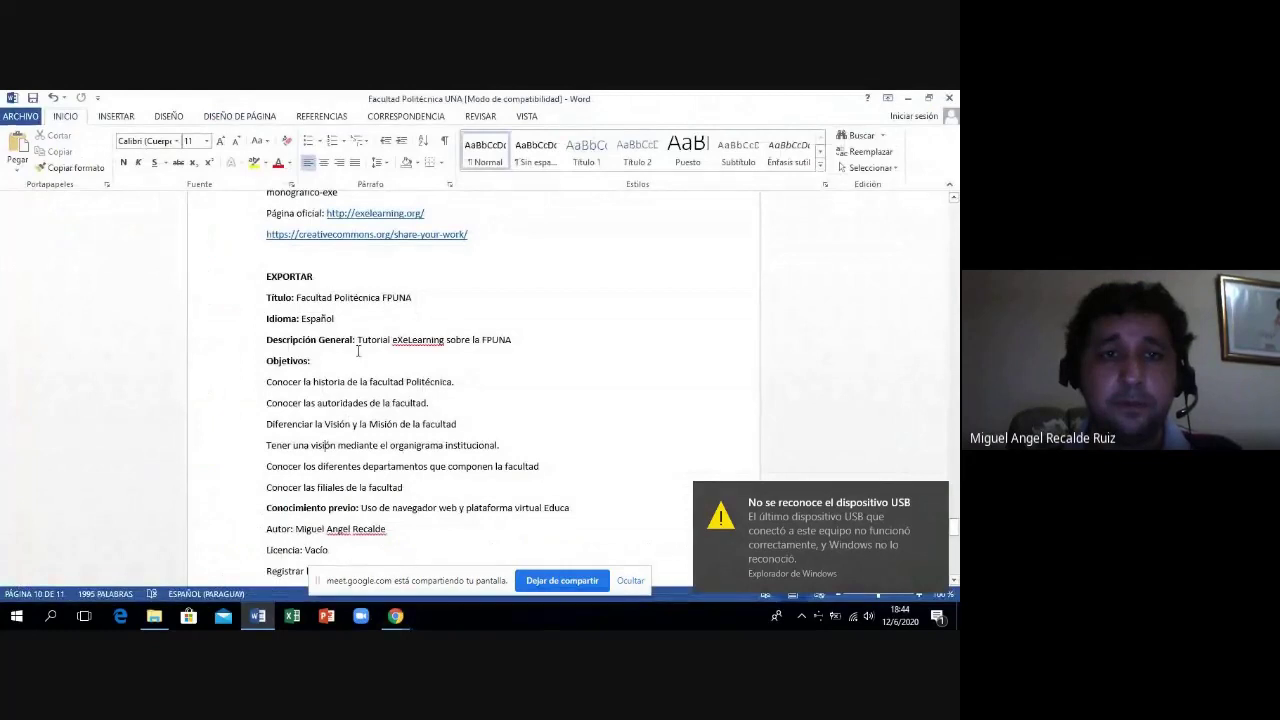
{"action": "left_click_drag", "start_coordinate": [358, 339], "coordinate": [507, 352]}
{"action": "key", "text": "ctrl+c"}
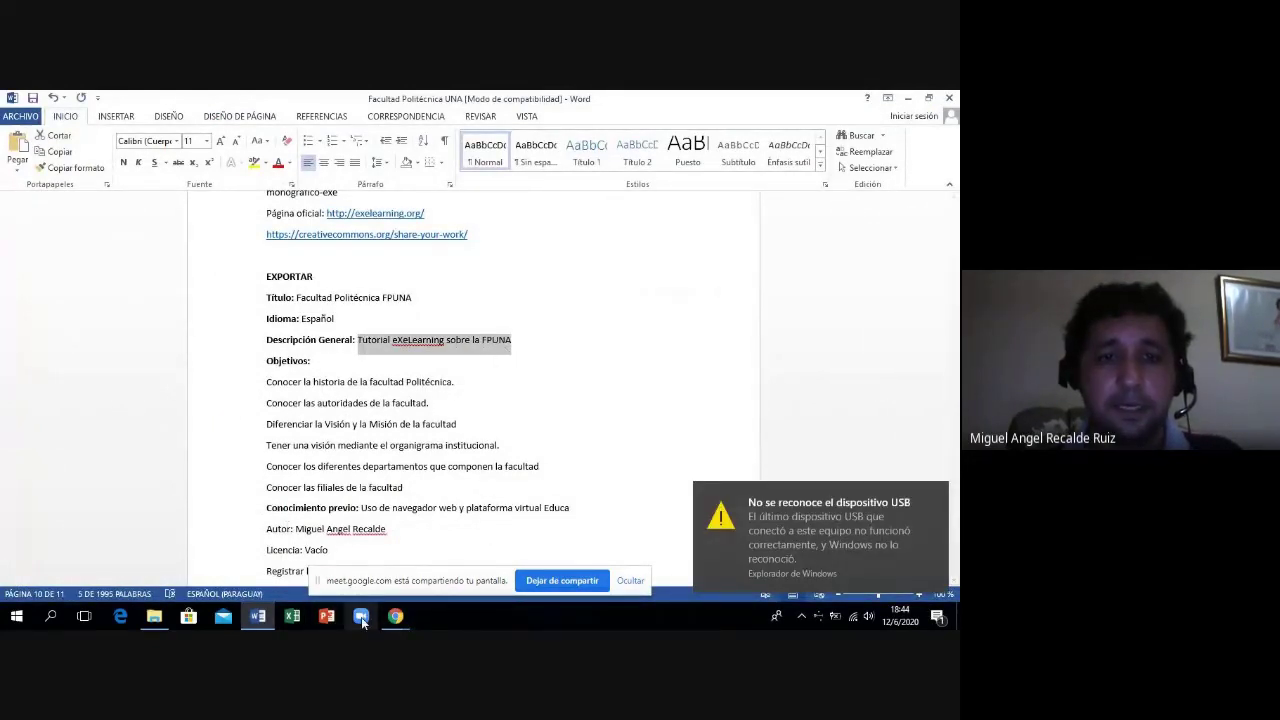
{"action": "left_click", "coordinate": [396, 616]}
{"action": "left_click", "coordinate": [325, 546]}
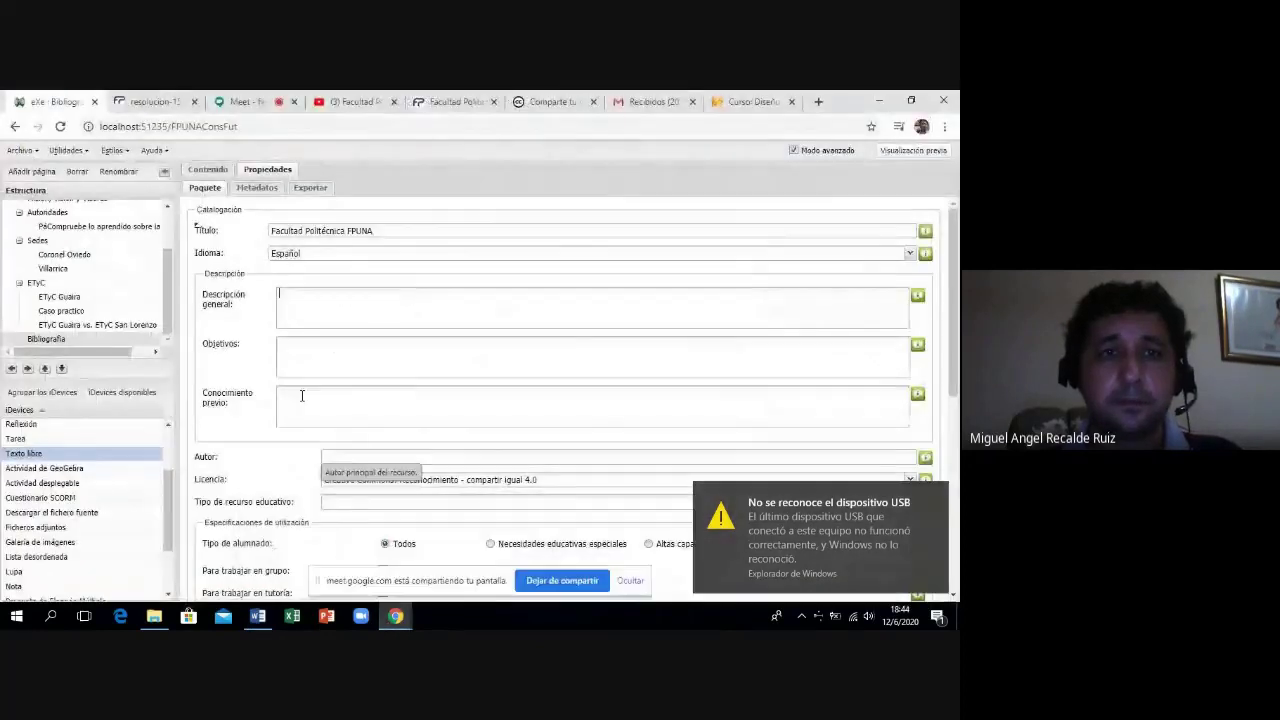
{"action": "left_click", "coordinate": [300, 316]}
{"action": "key", "text": "ctrl+v"}
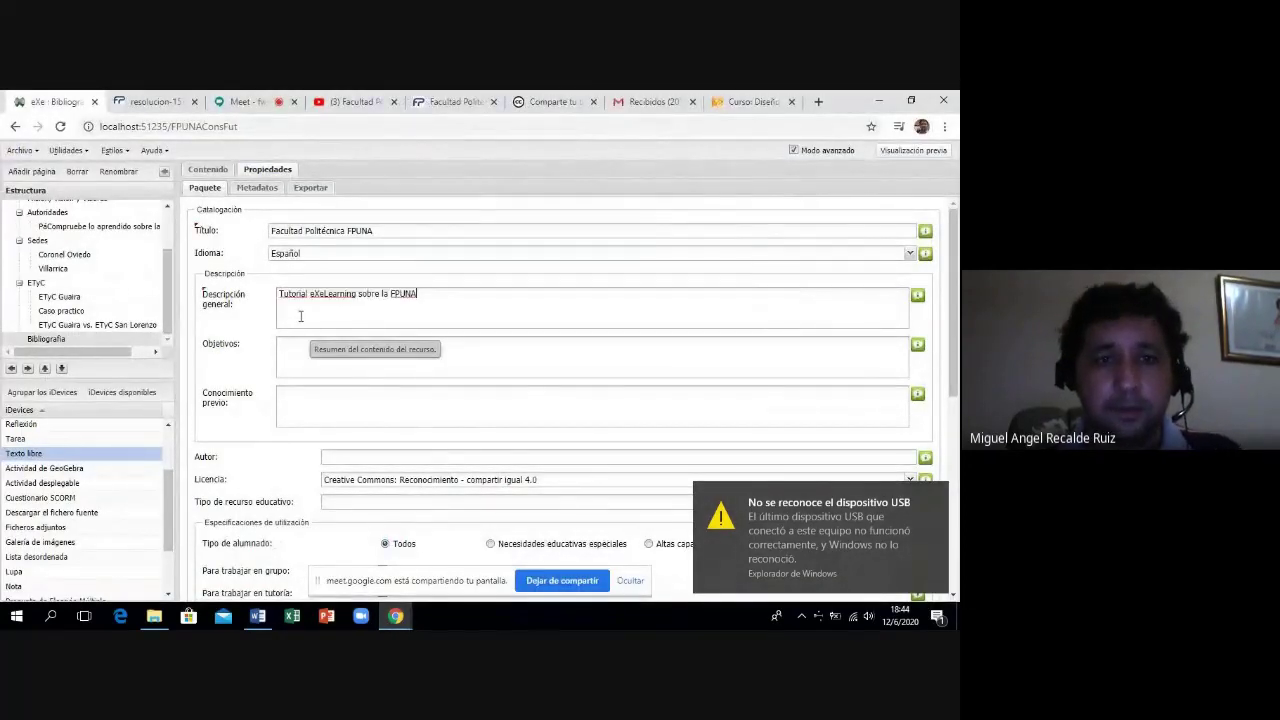
Copy all the objectives, from "Conocer la historia" to "Conocer las filiales de la facultad", from the Word document into Objetivos in eXe.
{"action": "left_click", "coordinate": [257, 618]}
{"action": "left_click", "coordinate": [341, 402]}
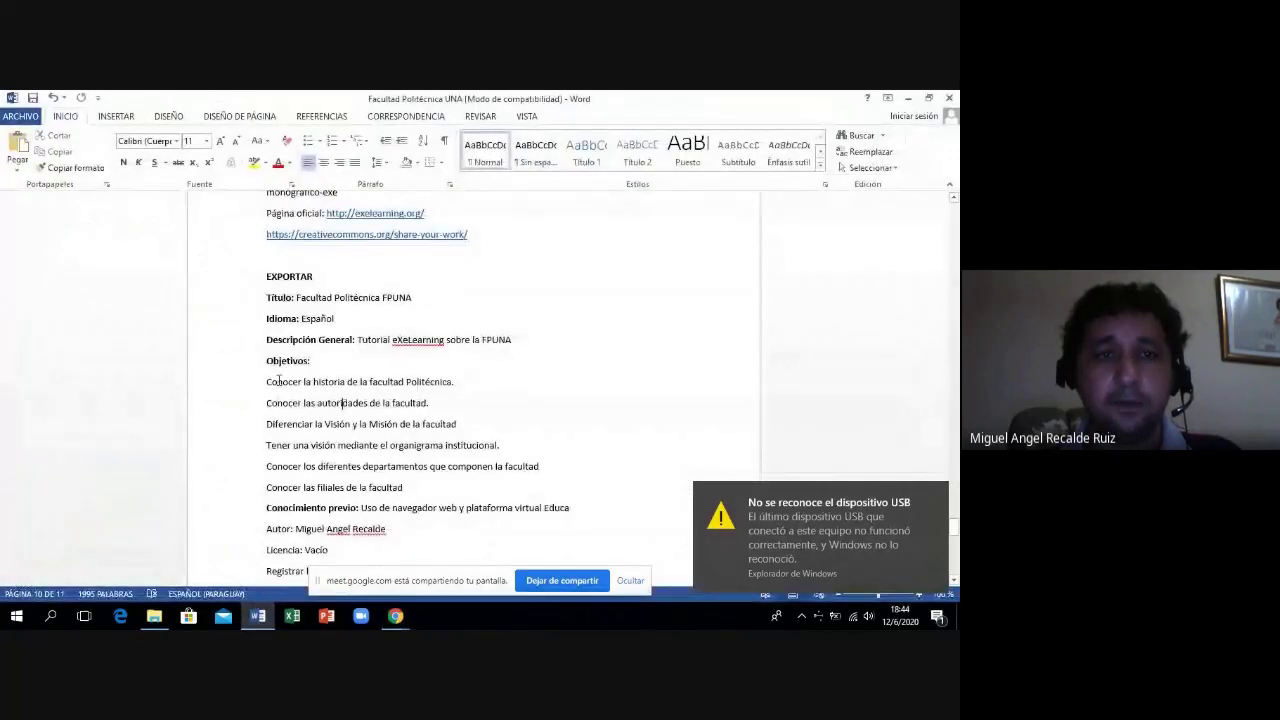
{"action": "left_click_drag", "start_coordinate": [267, 378], "coordinate": [436, 490]}
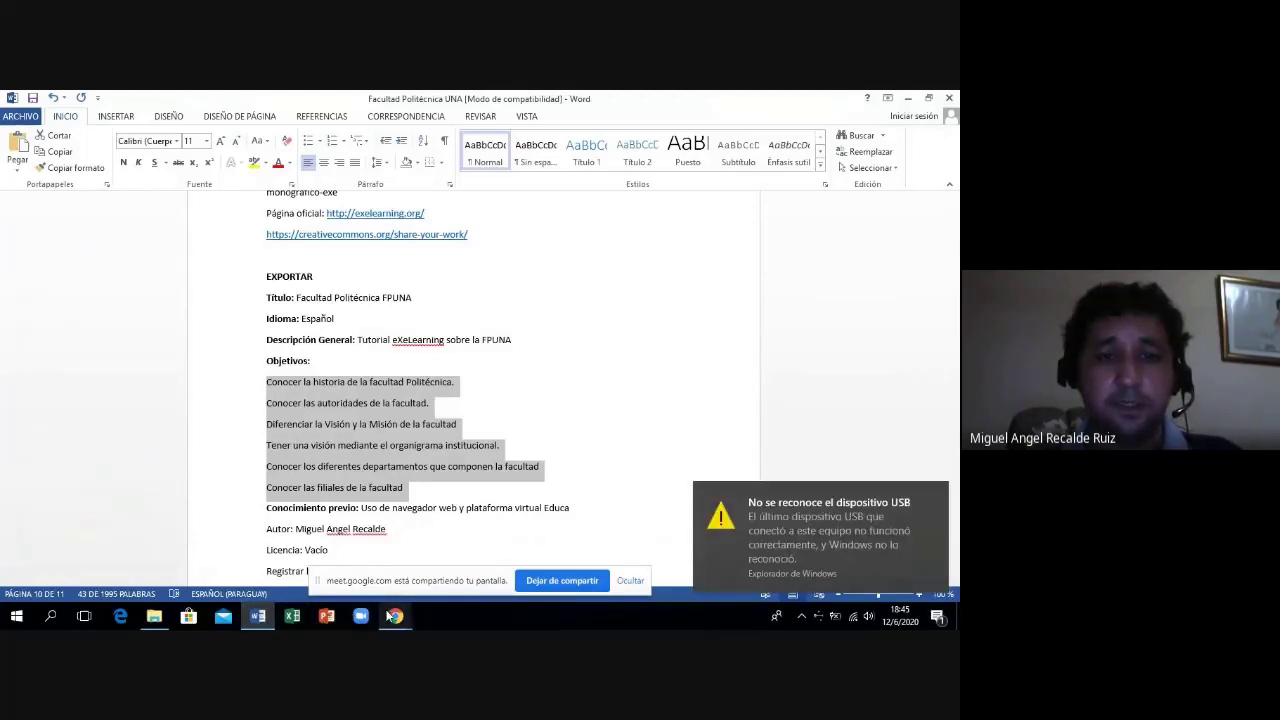
{"action": "mouse_move", "coordinate": [395, 615]}
{"action": "left_click", "coordinate": [304, 559]}
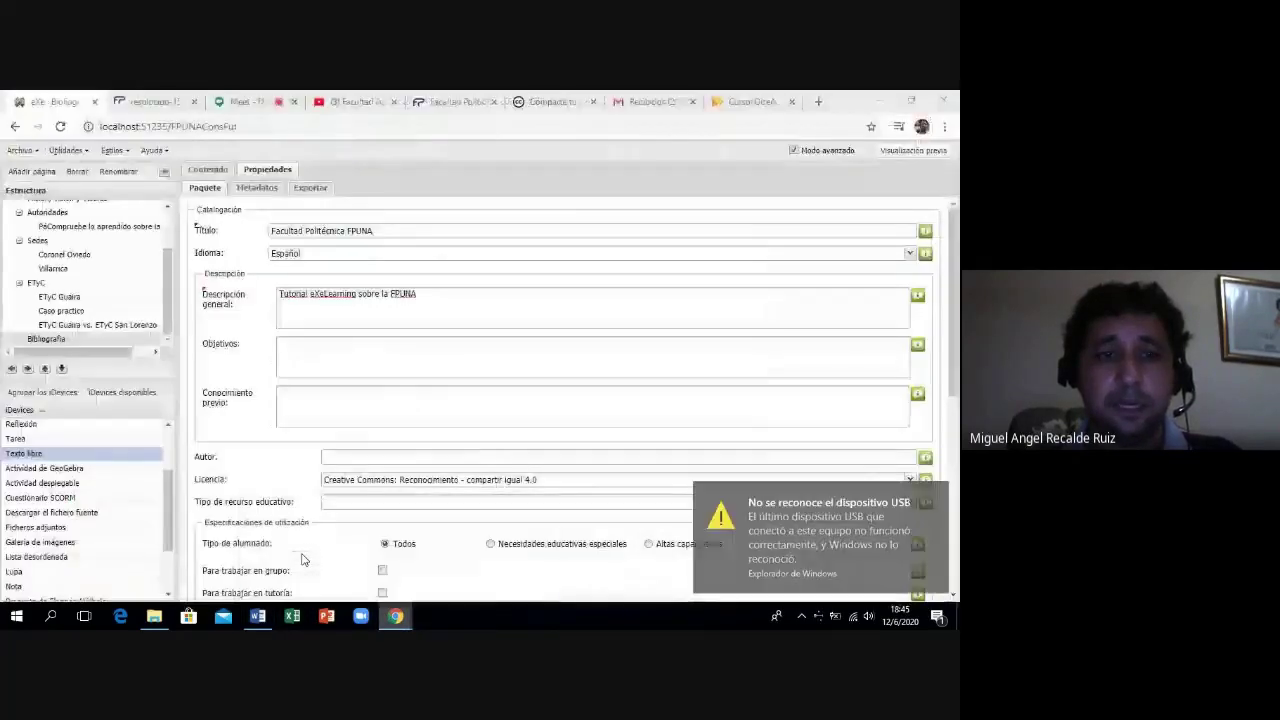
{"action": "left_click", "coordinate": [300, 349]}
{"action": "type", "text": "Tener una visión mediante el organigrama institucional. Conocer los diferentes departamentos que componen la facultad Conocer las filiales de la facultad"}
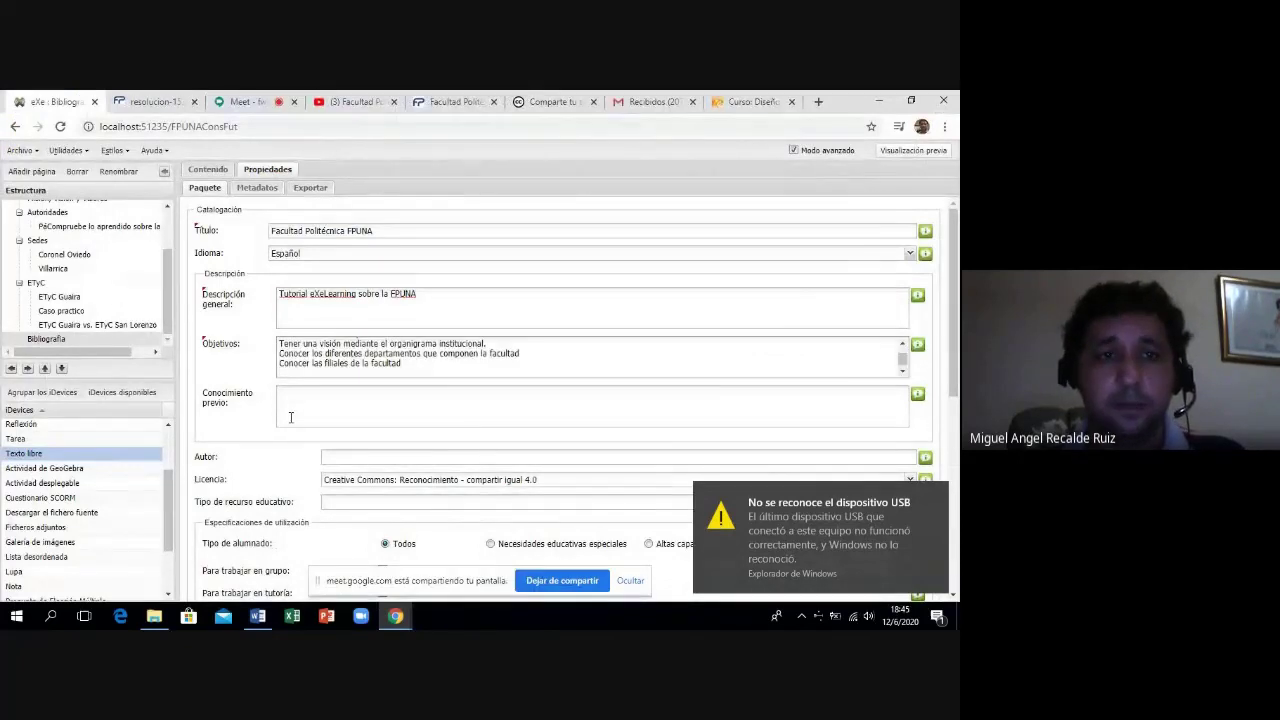
Fill in Conocimiento previo with "Uso de Internet- Uso de Educa".
{"action": "left_click", "coordinate": [290, 417]}
{"action": "type", "text": "Uso de "}
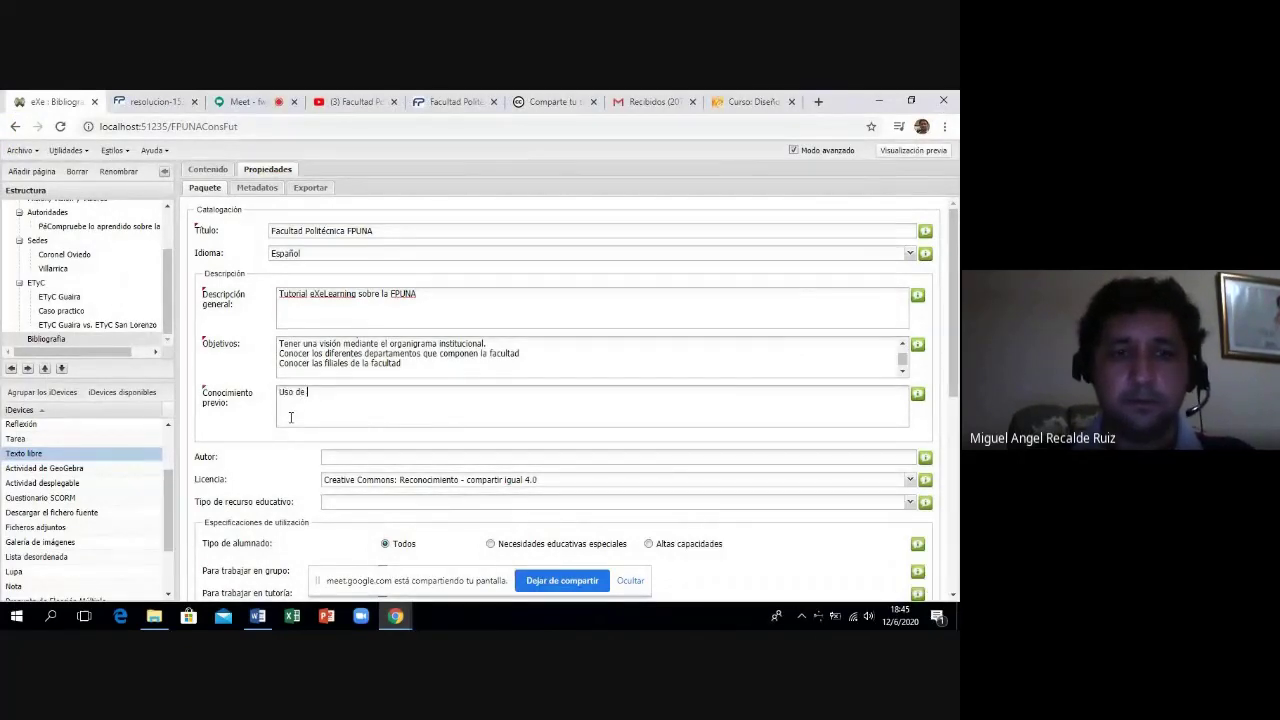
{"action": "type", "text": "l"}
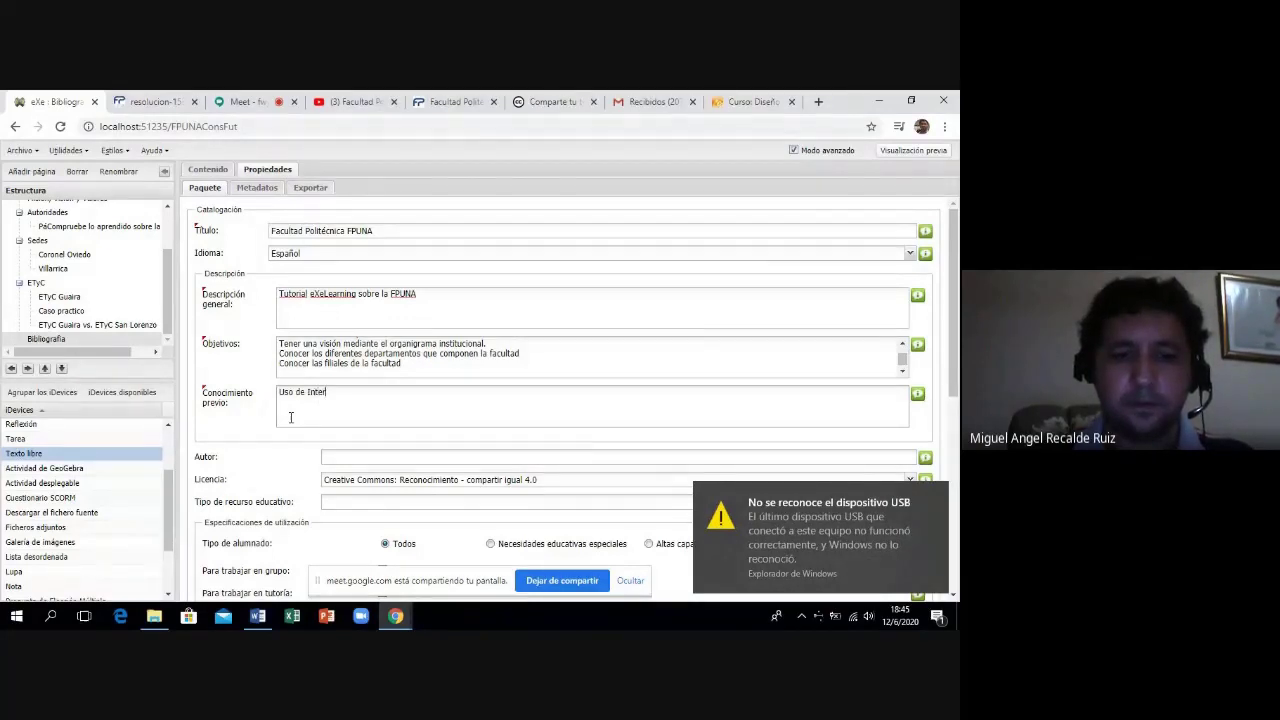
{"action": "type", "text": "nternet- "}
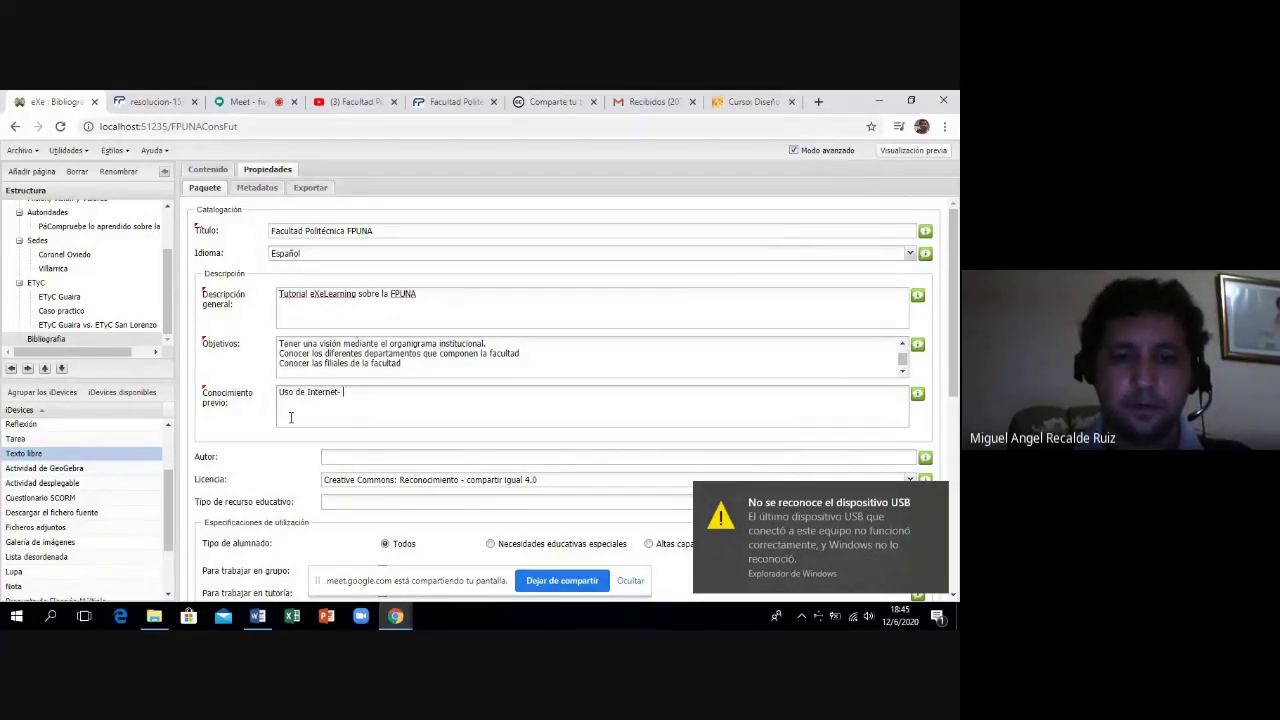
{"action": "type", "text": "Uso de Educa"}
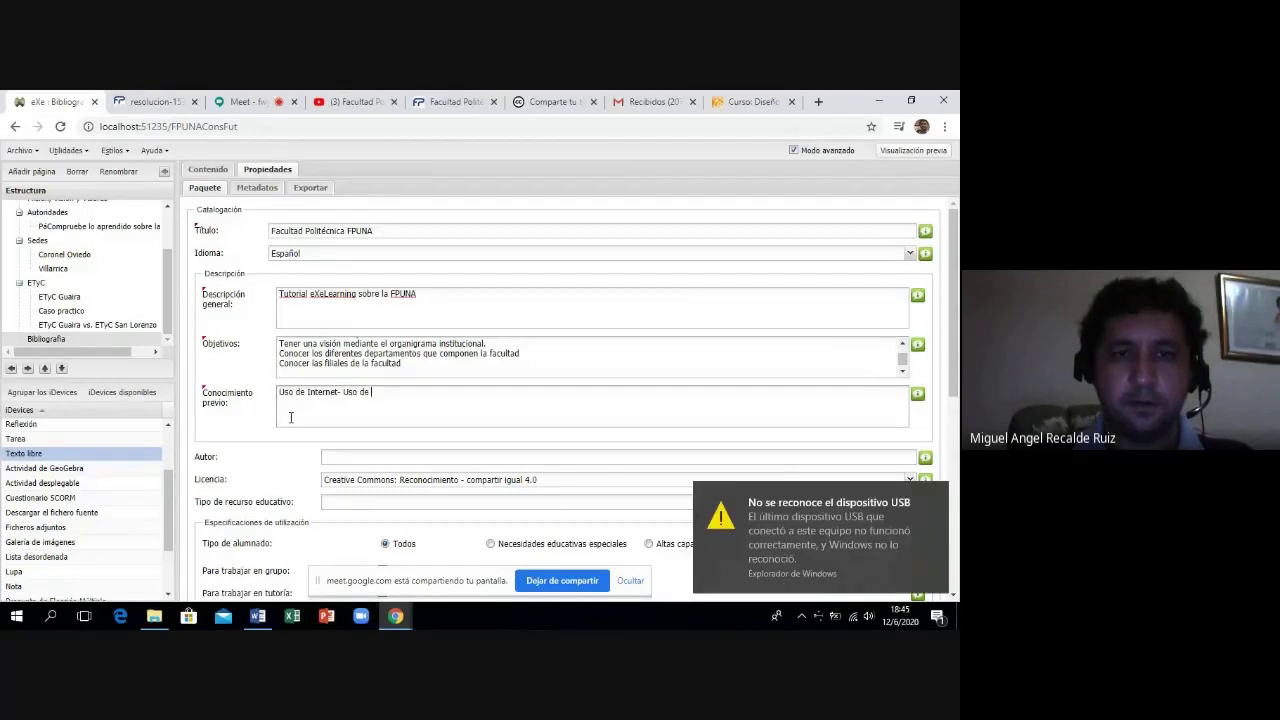
Enter the author's full name in the Autor field of the package properties.
{"action": "left_click", "coordinate": [340, 461]}
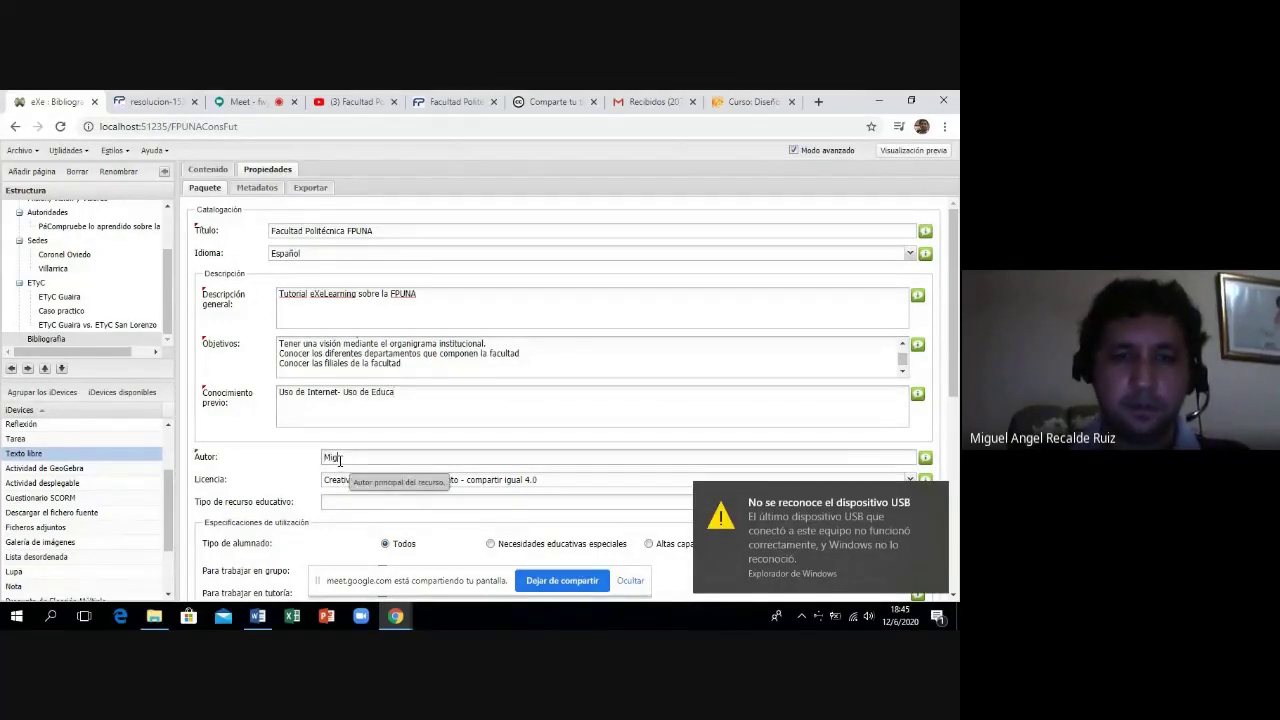
{"action": "type", "text": "Miguel "}
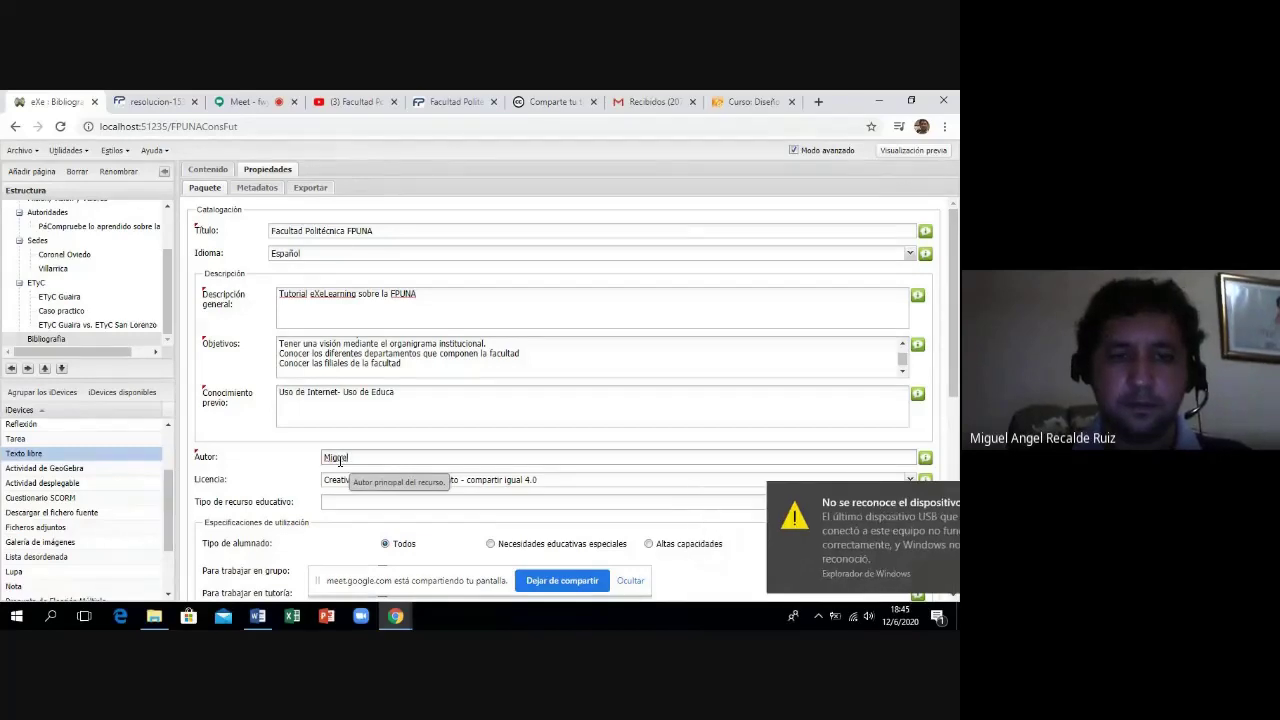
{"action": "type", "text": "Angel Reca"}
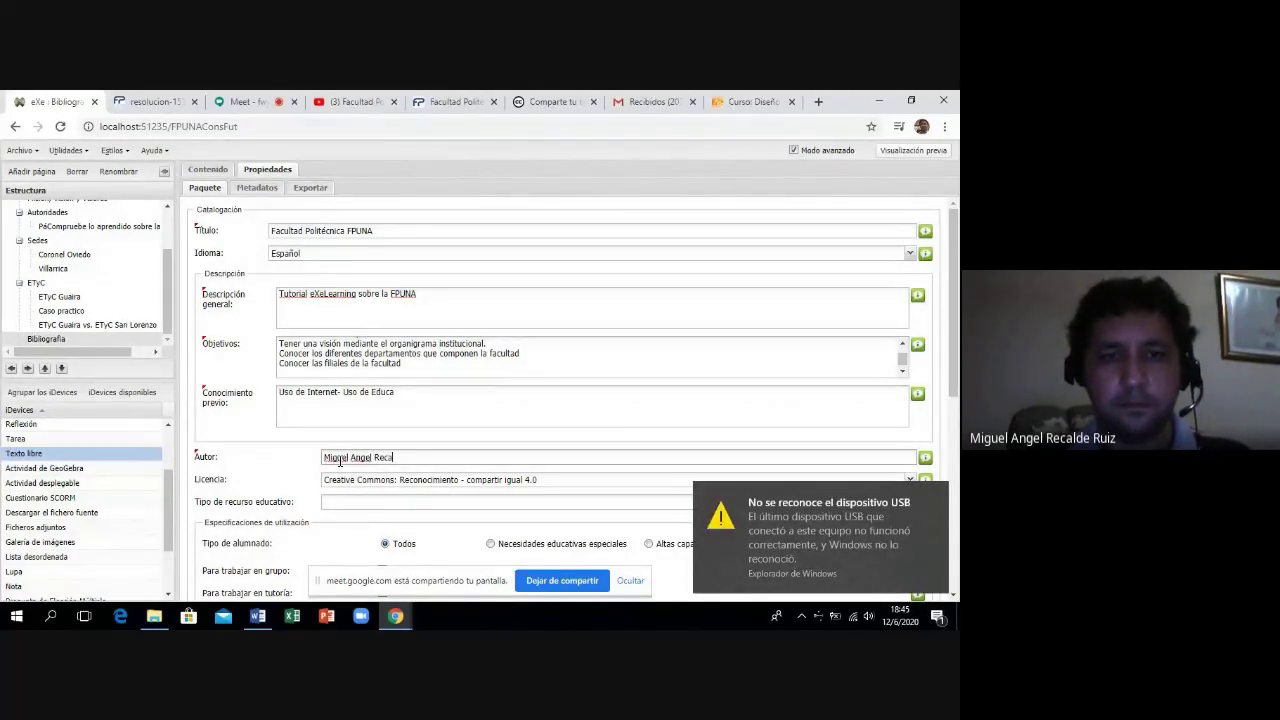
{"action": "type", "text": "lde"}
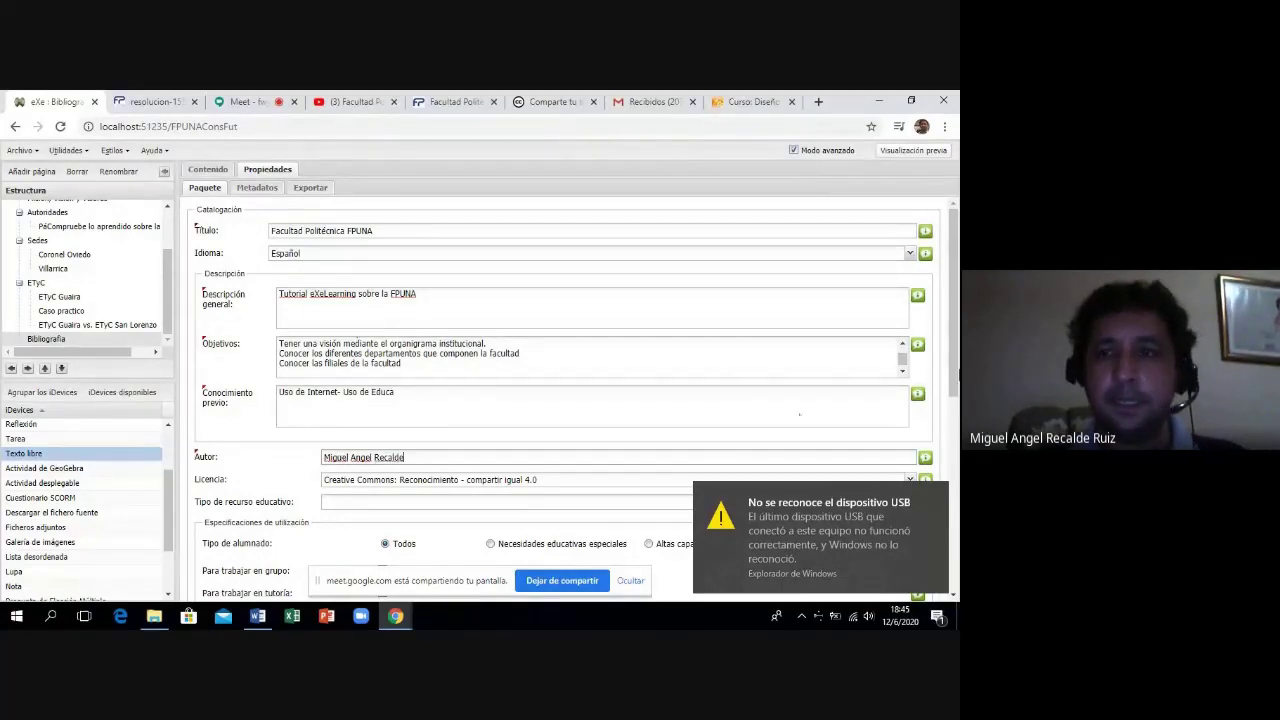
Look through the Tipo de recurso educativo options, the usage specifications and the project properties of the package.
{"action": "left_click_drag", "start_coordinate": [279, 343], "coordinate": [522, 366]}
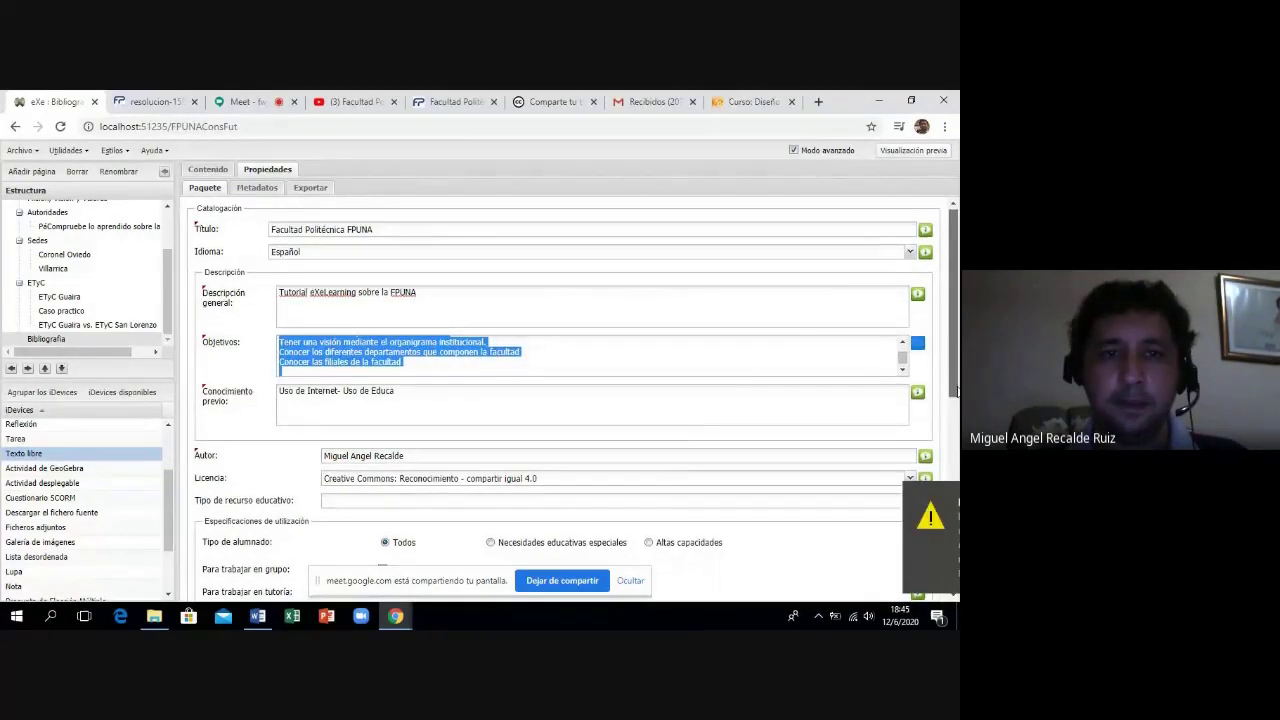
{"action": "scroll", "coordinate": [958, 398], "scroll_direction": "down", "scroll_amount": 1}
{"action": "scroll", "coordinate": [958, 398], "scroll_direction": "down", "scroll_amount": 2}
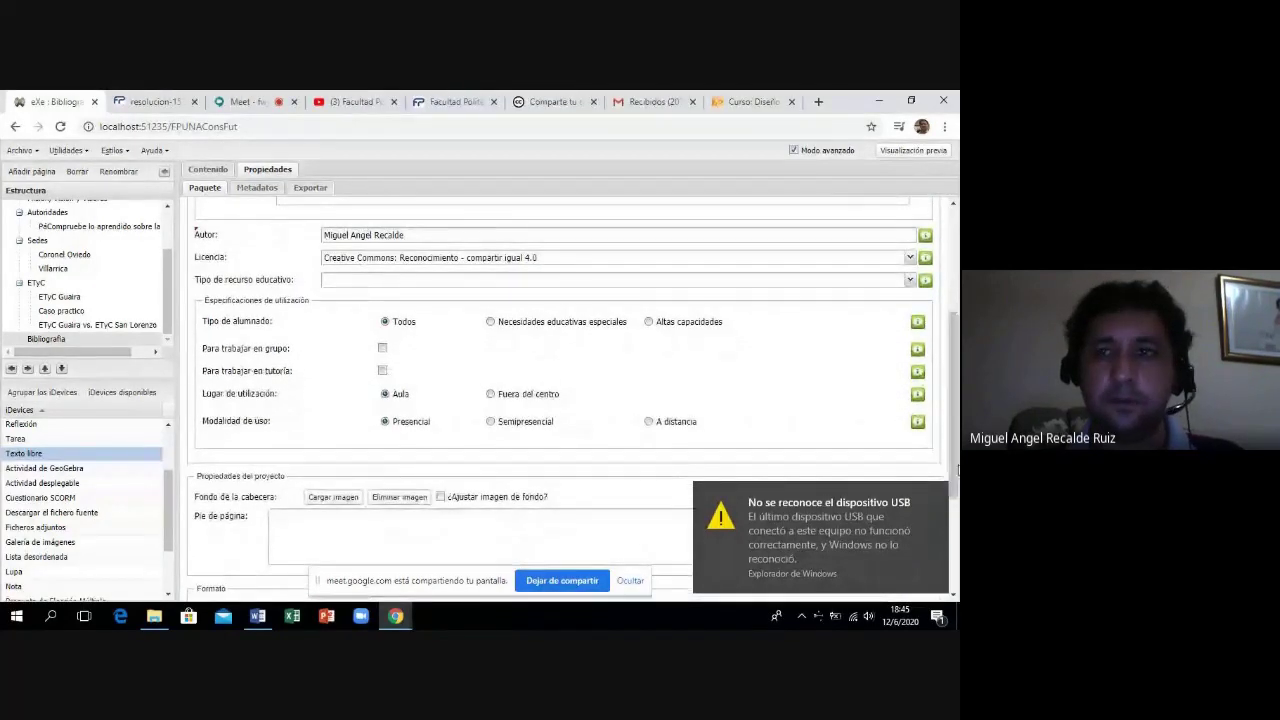
{"action": "left_click", "coordinate": [911, 281]}
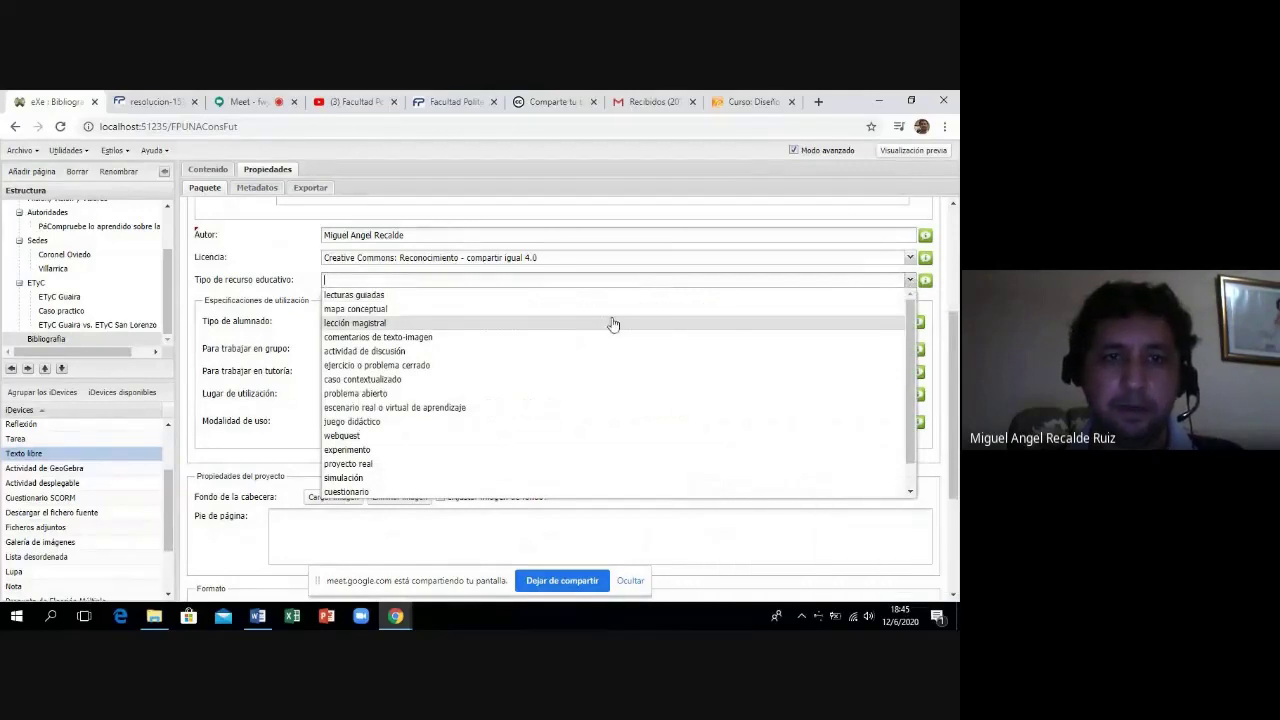
{"action": "left_click", "coordinate": [188, 472]}
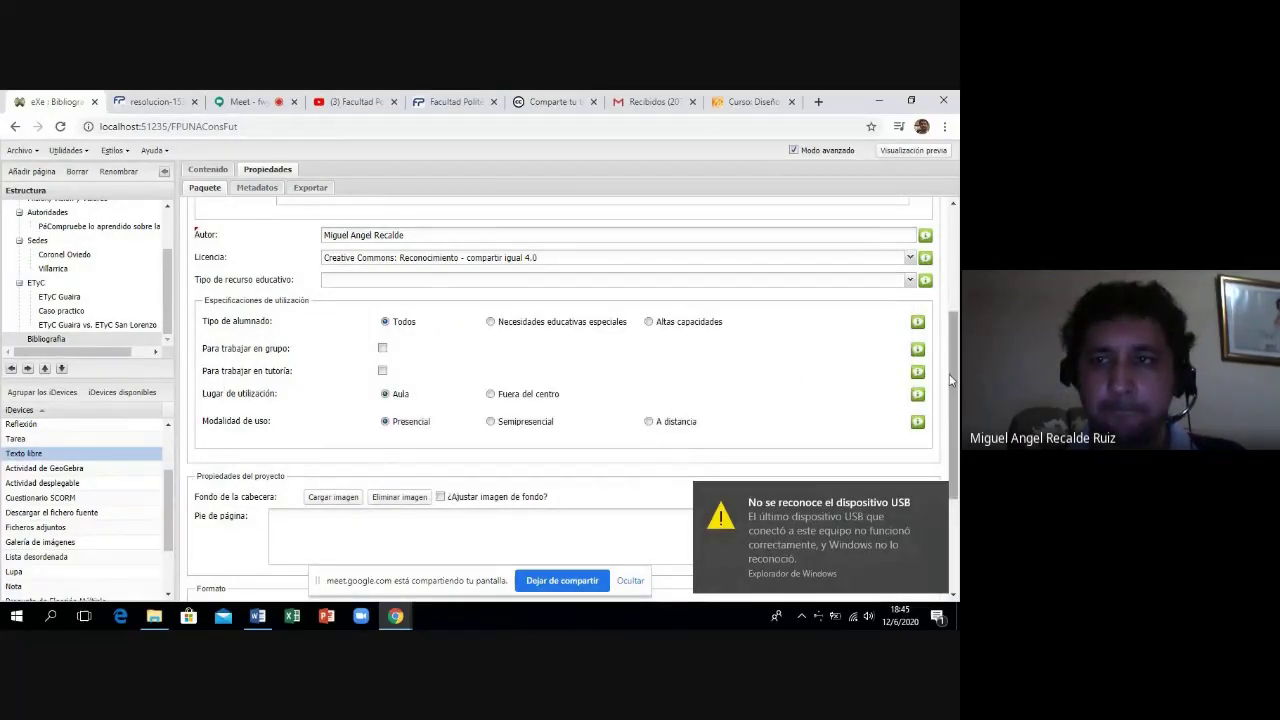
{"action": "left_click_drag", "start_coordinate": [953, 380], "coordinate": [948, 425]}
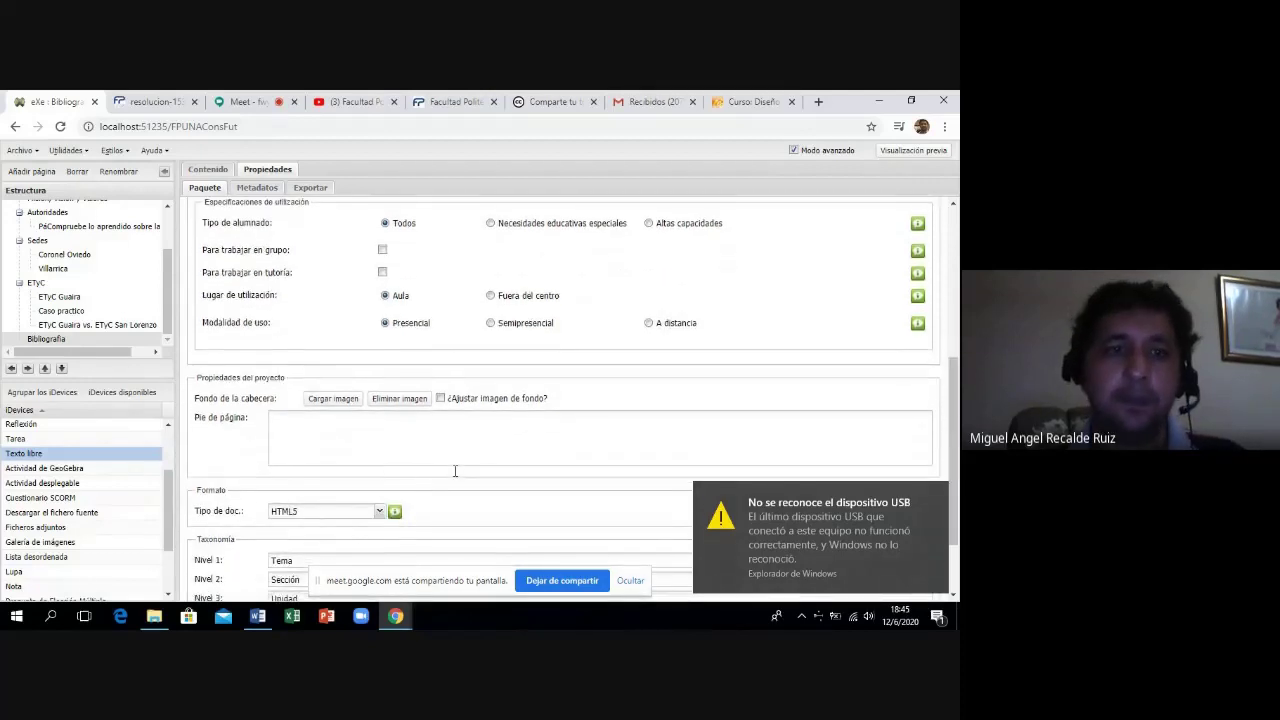
{"action": "left_click", "coordinate": [350, 440]}
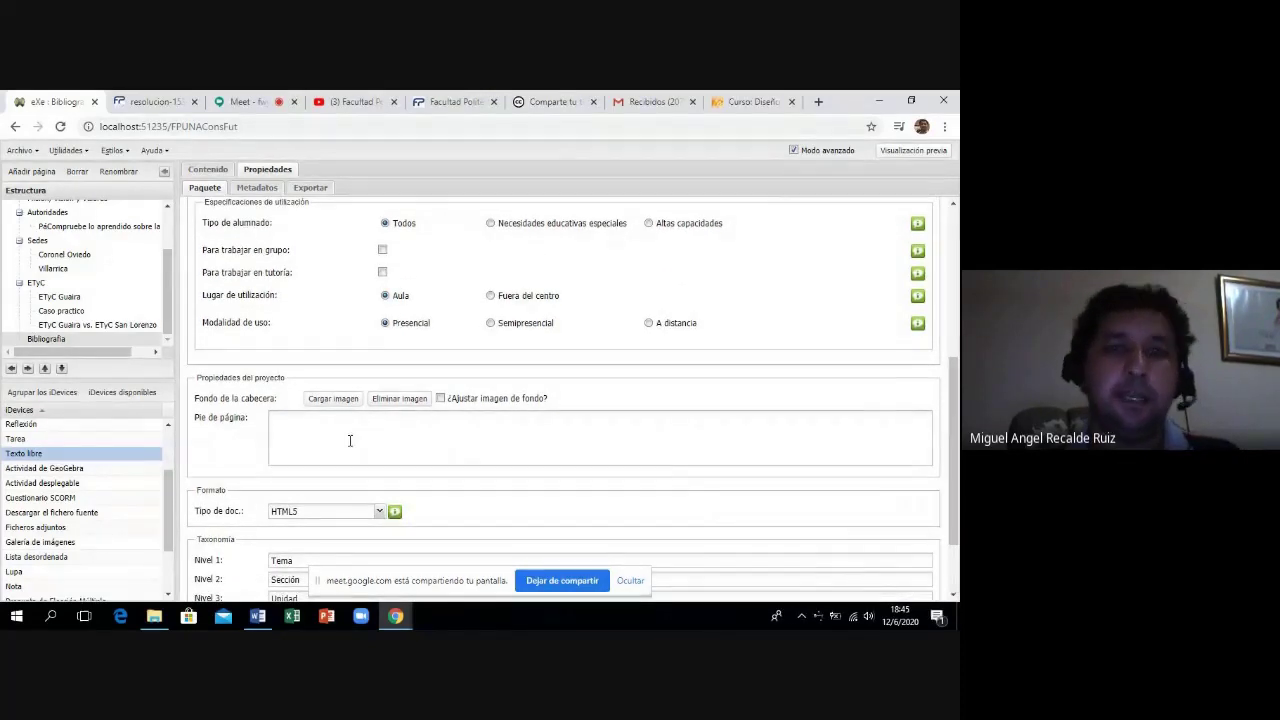
{"action": "scroll", "coordinate": [951, 374], "scroll_direction": "up", "scroll_amount": 2}
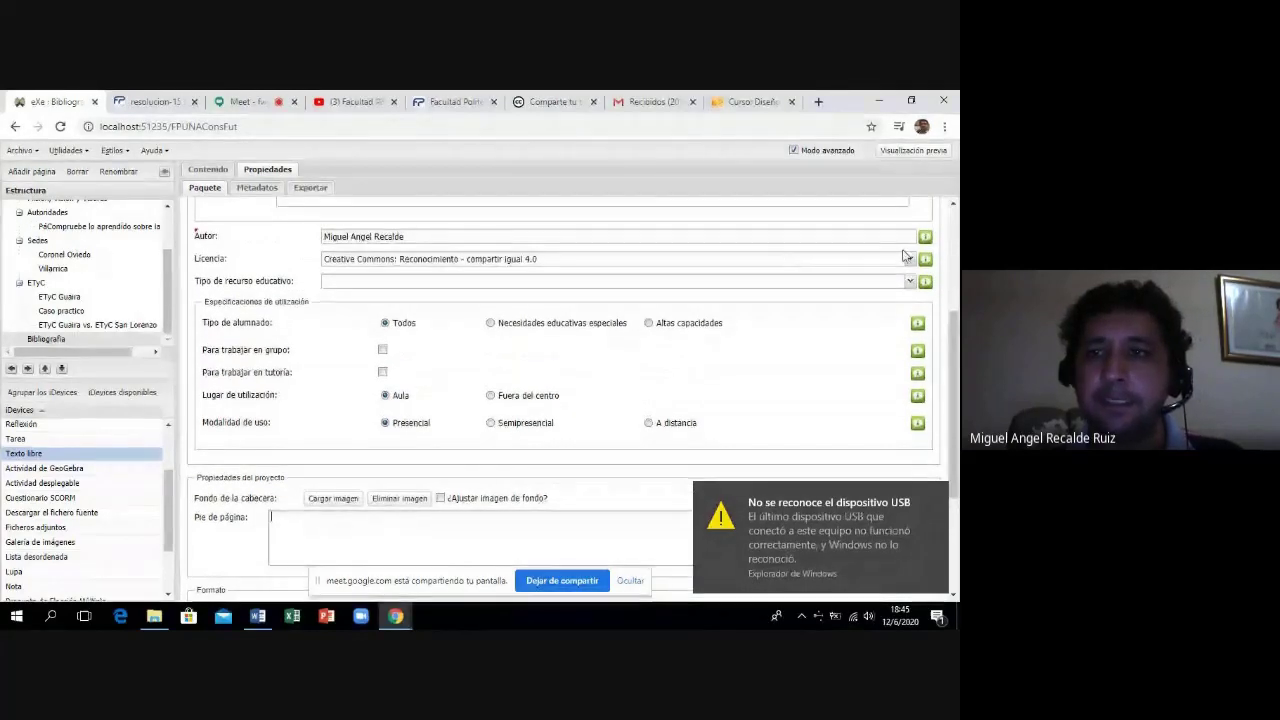
Set the package's Licencia to "(vacío)", after trying "licencia propietaria".
{"action": "left_click", "coordinate": [910, 262]}
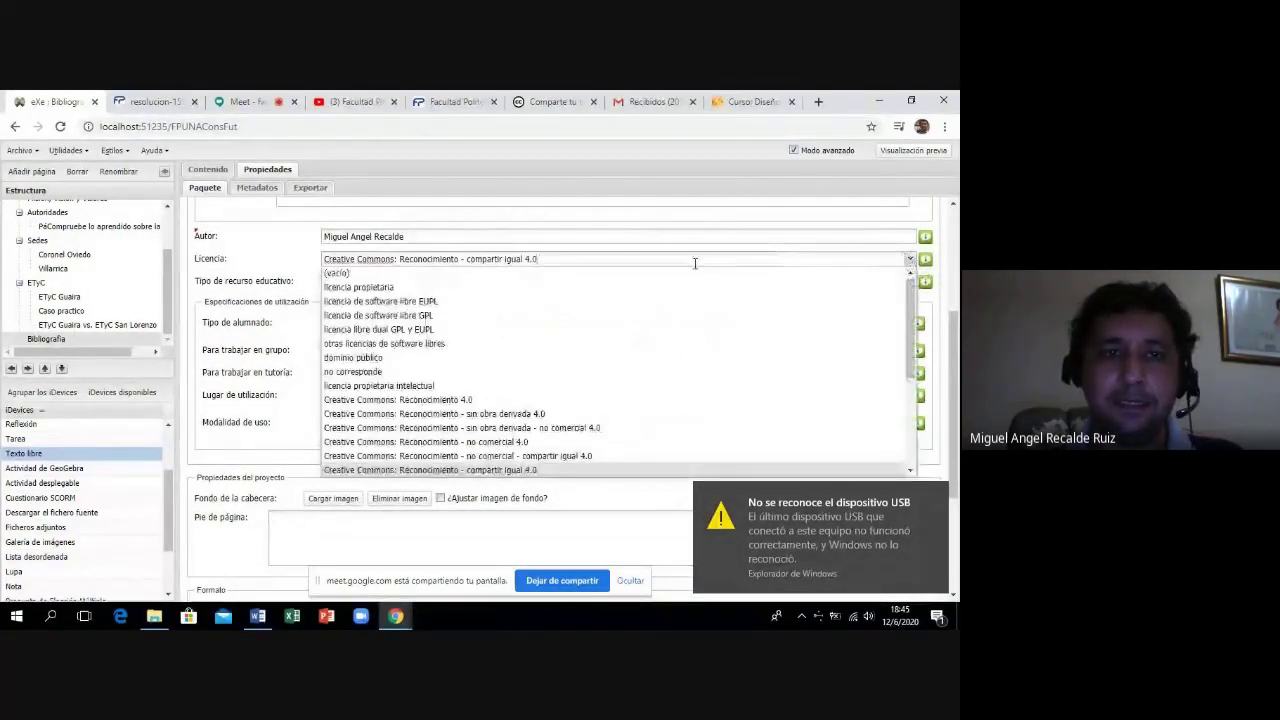
{"action": "left_click", "coordinate": [680, 289]}
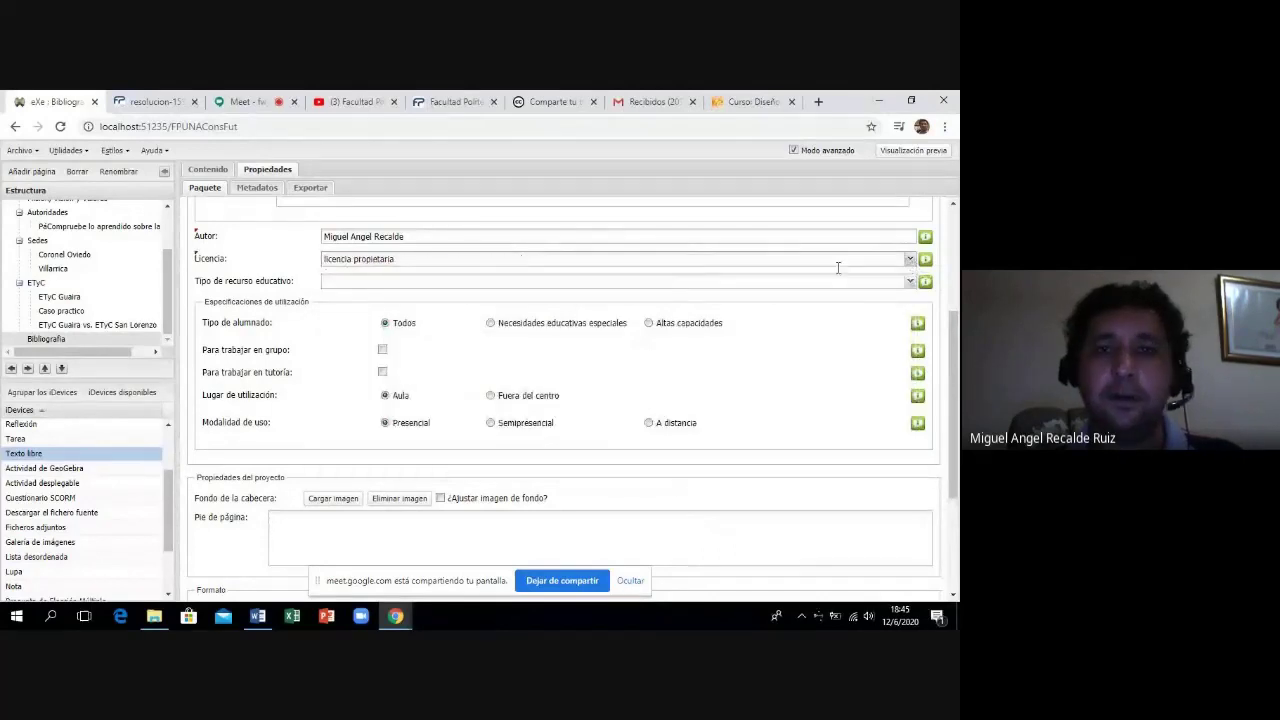
{"action": "left_click", "coordinate": [906, 260]}
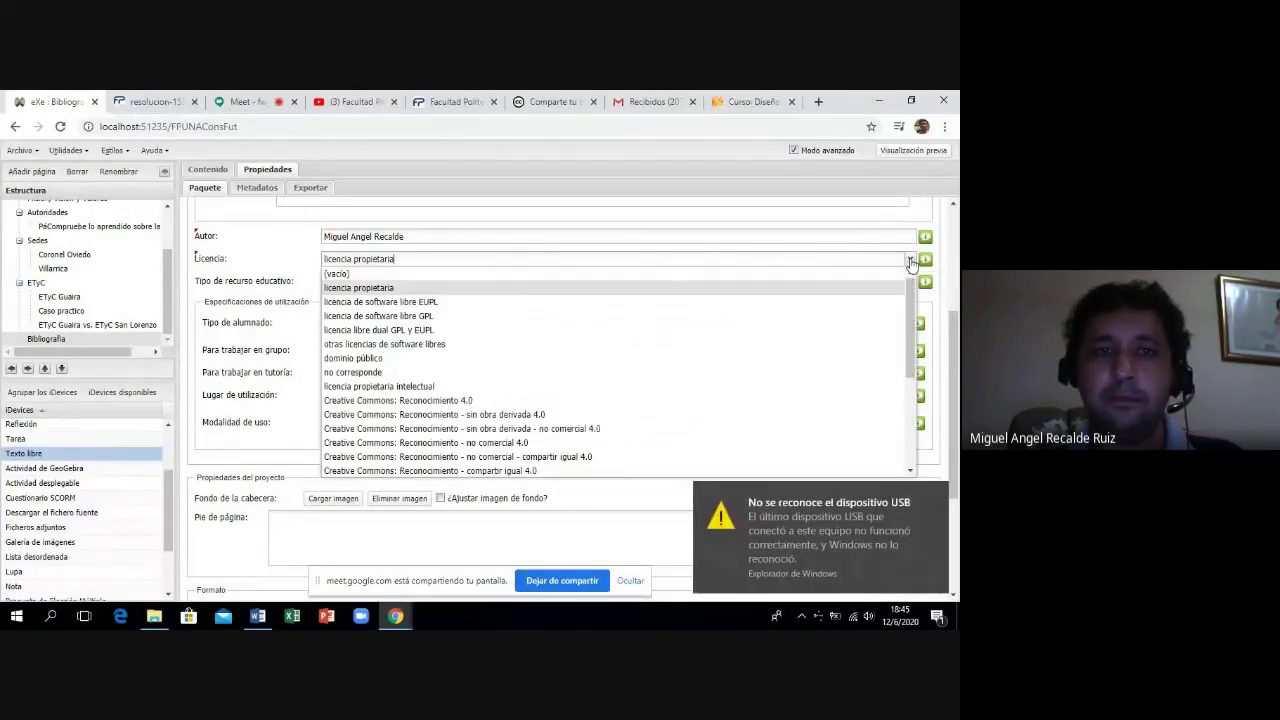
{"action": "left_click", "coordinate": [795, 276]}
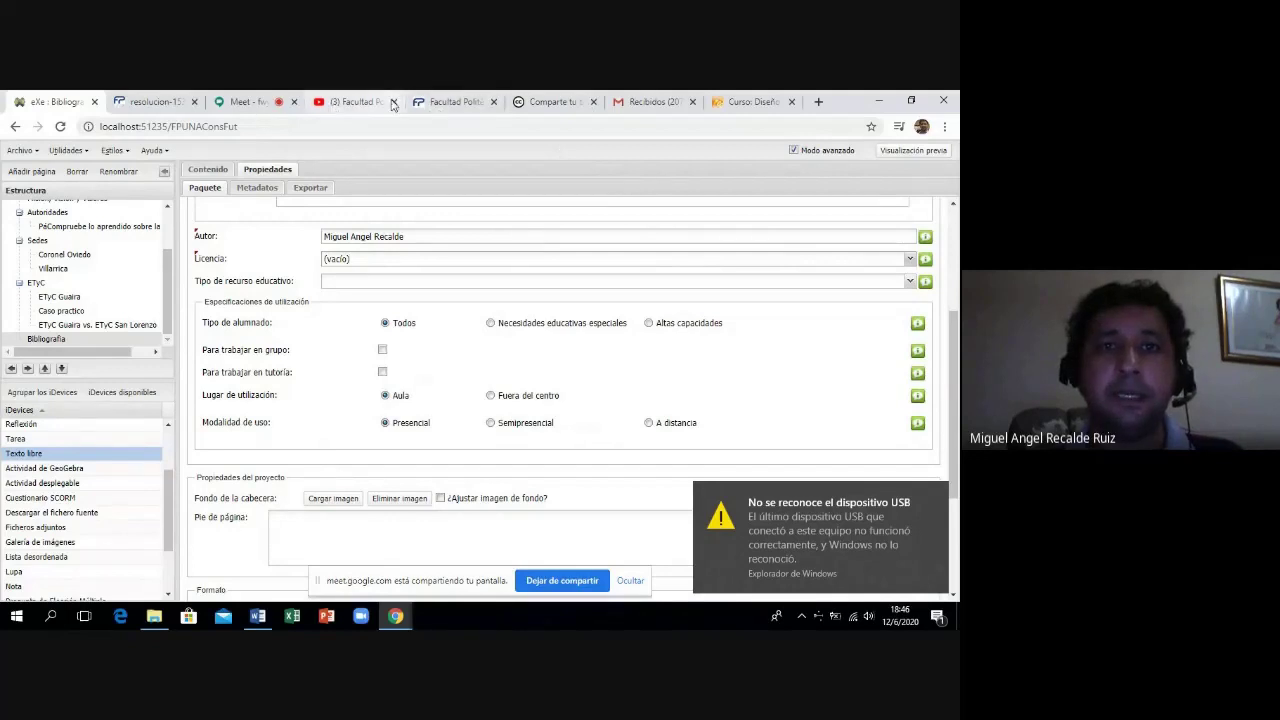
Switch to the Creative Commons page, start the license chooser and go to its license characteristics.
{"action": "left_click", "coordinate": [545, 101]}
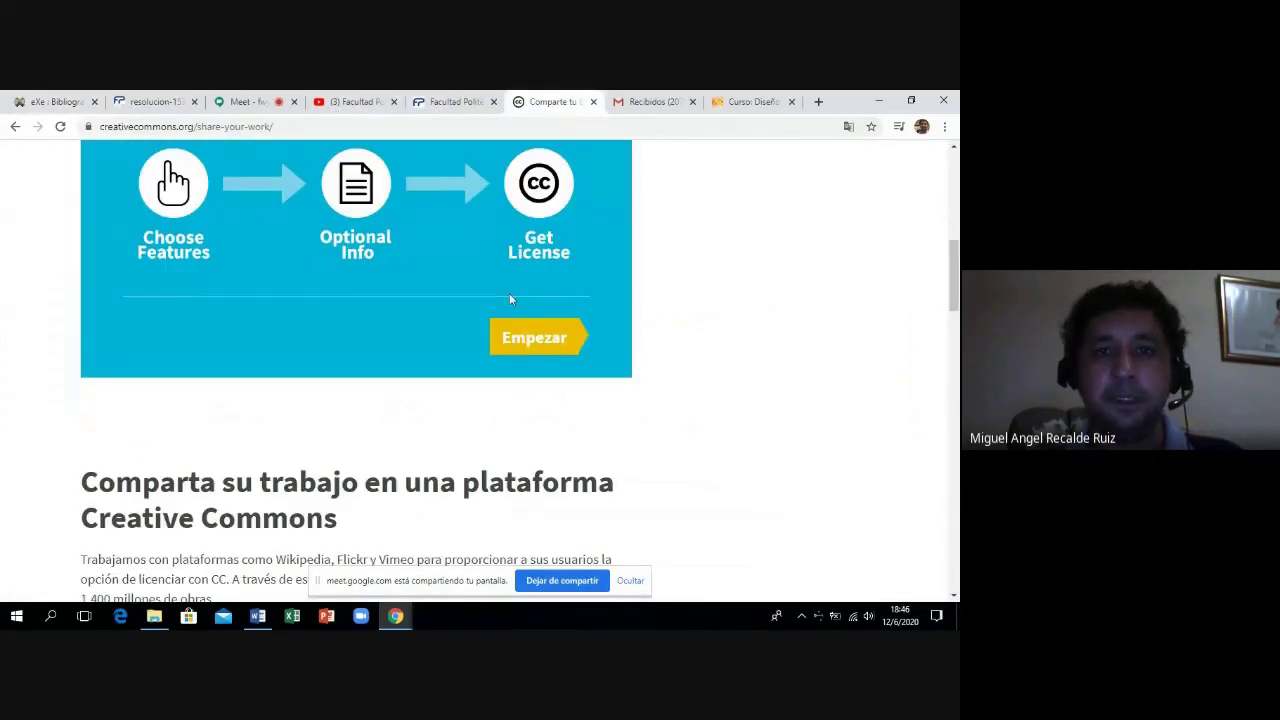
{"action": "left_click", "coordinate": [535, 340]}
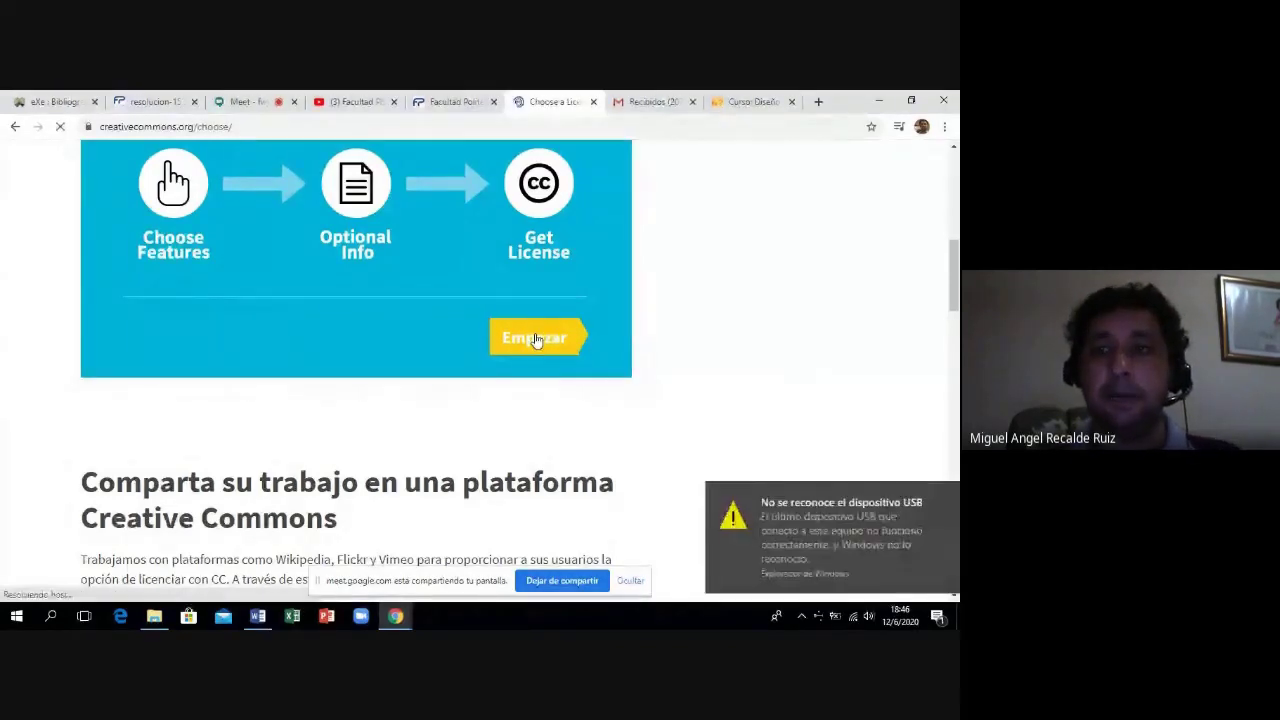
{"action": "scroll", "coordinate": [535, 340], "scroll_direction": "down", "scroll_amount": 3}
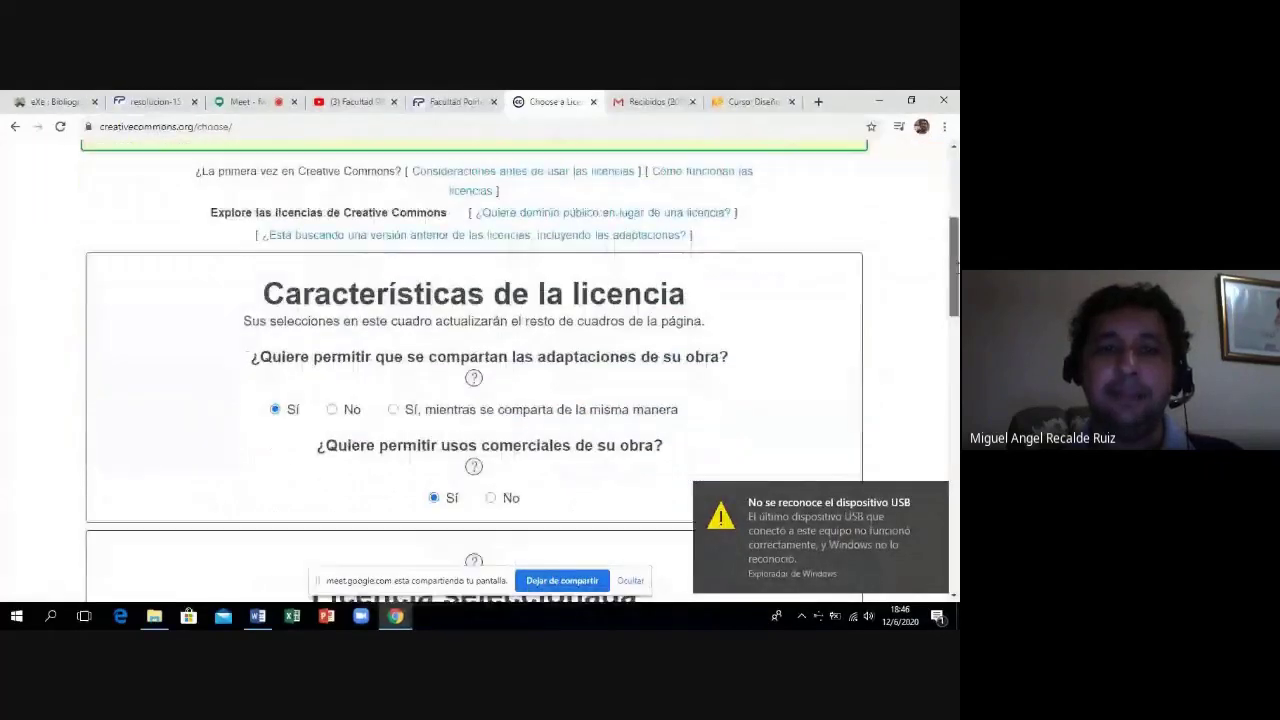
{"action": "scroll", "coordinate": [475, 400], "scroll_direction": "down", "scroll_amount": 2}
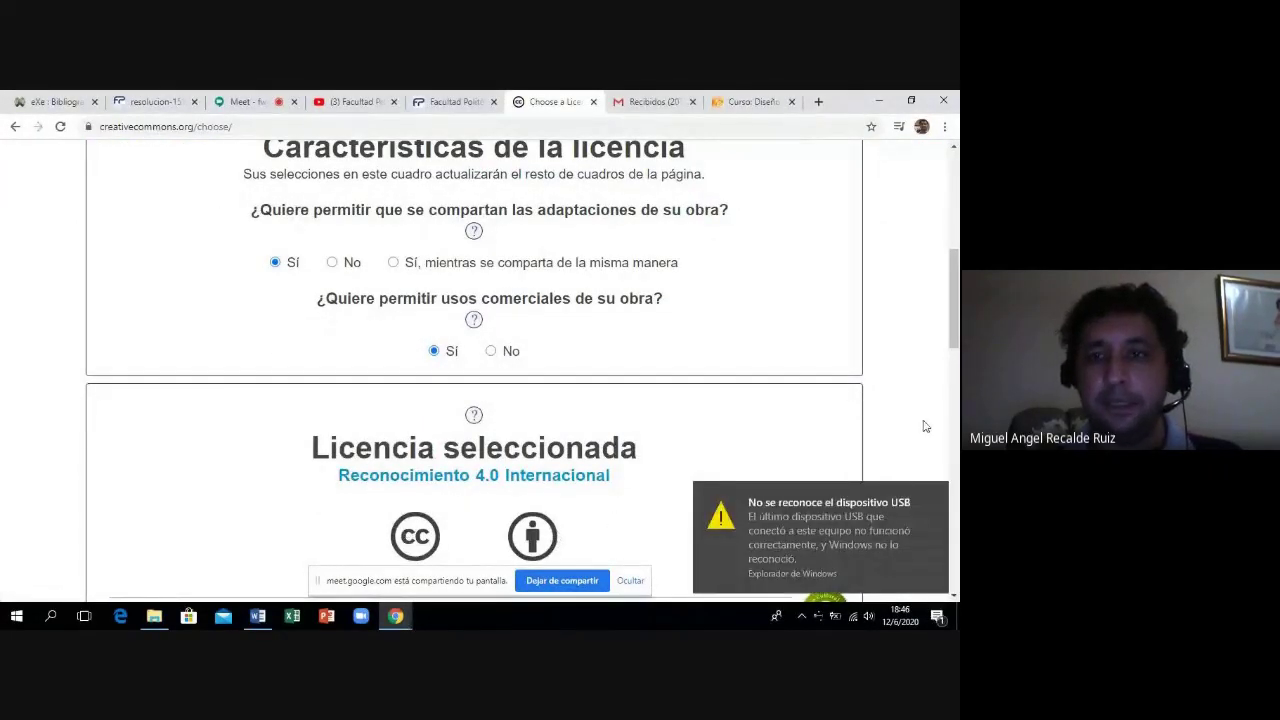
{"action": "scroll", "coordinate": [955, 340], "scroll_direction": "down", "scroll_amount": 2}
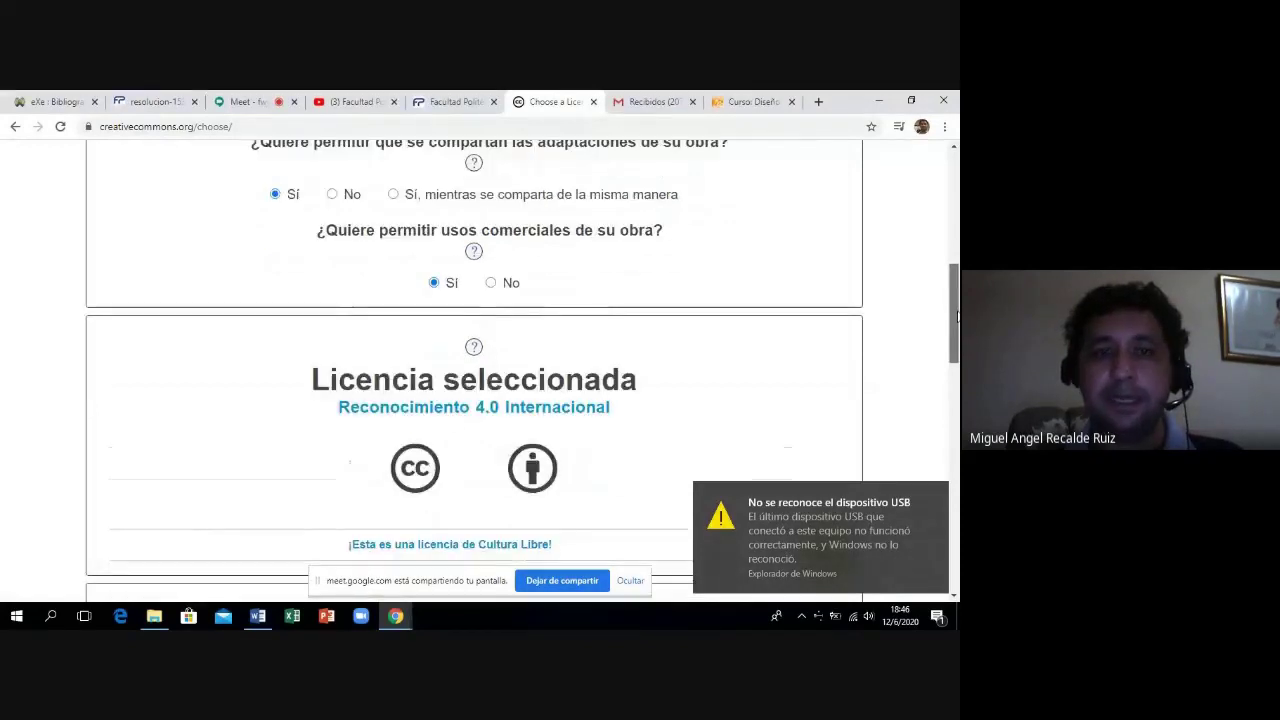
{"action": "scroll", "coordinate": [955, 335], "scroll_direction": "up", "scroll_amount": 1}
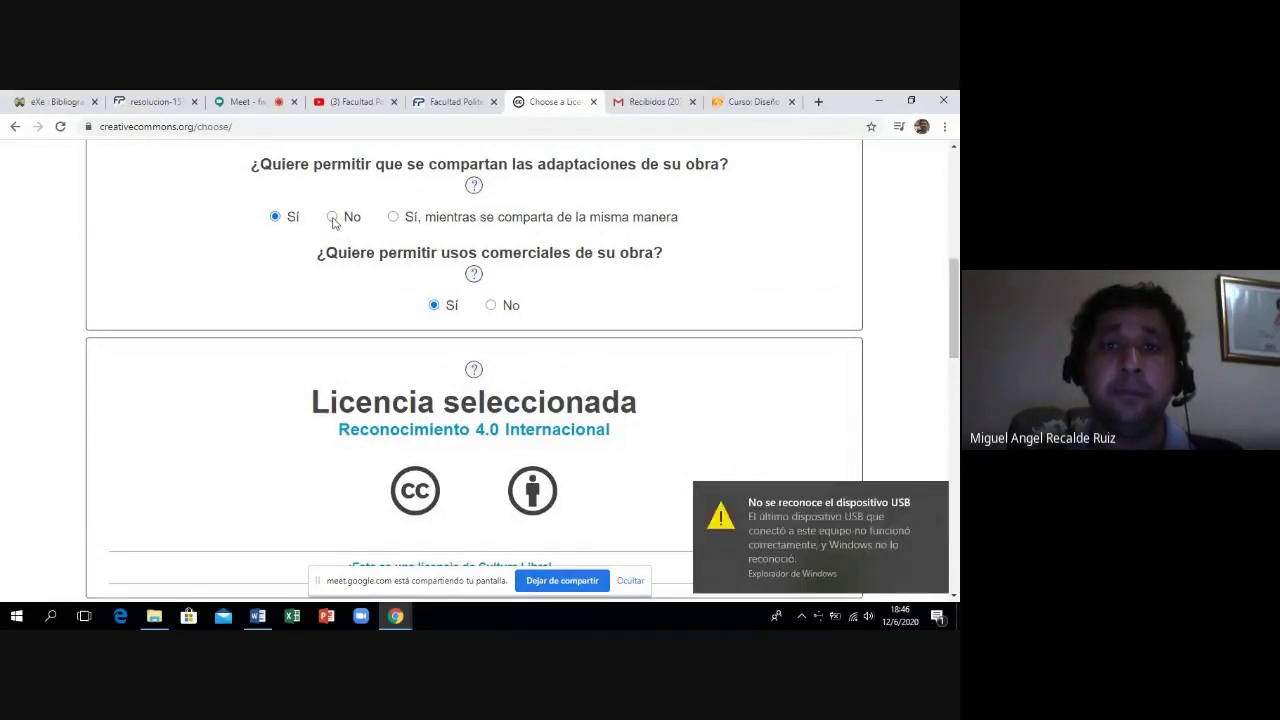
Allow adaptations with "Sí, mientras se comparta de la misma manera" and set commercial uses of the work to No.
{"action": "left_click", "coordinate": [333, 218]}
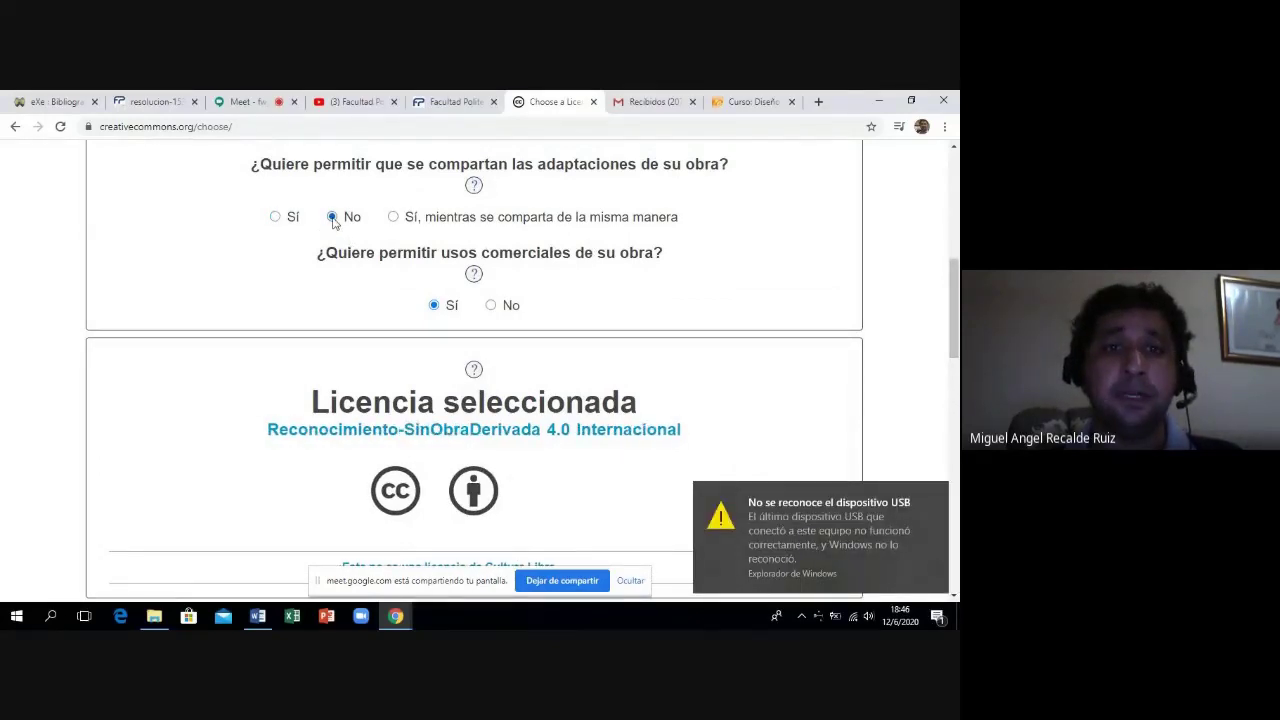
{"action": "left_click", "coordinate": [392, 218]}
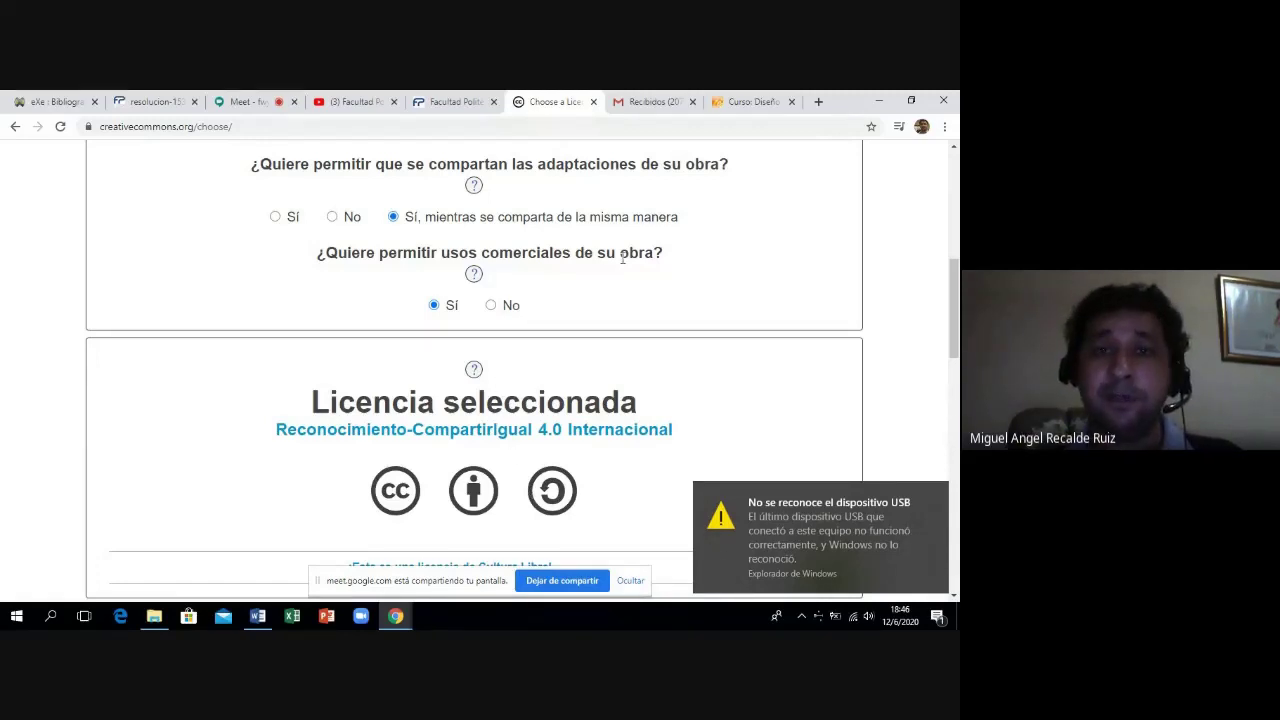
{"action": "left_click", "coordinate": [491, 305]}
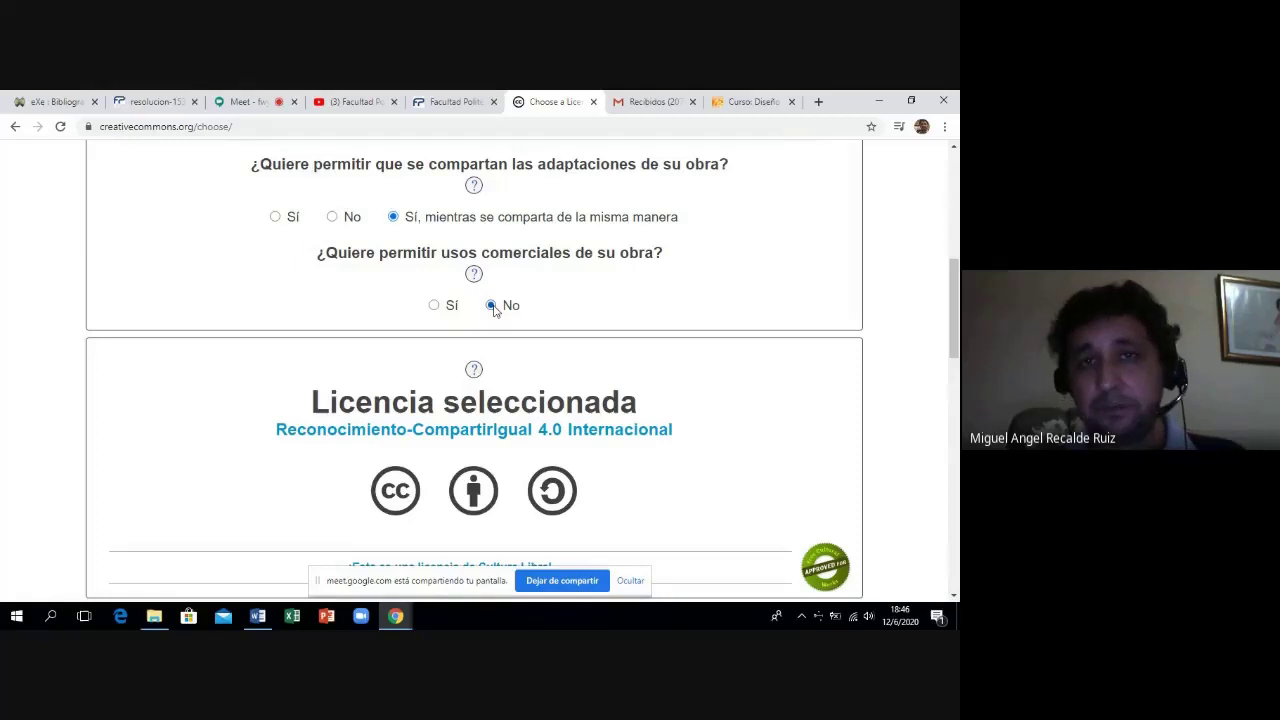
{"action": "scroll", "coordinate": [957, 335], "scroll_direction": "down", "scroll_amount": 1}
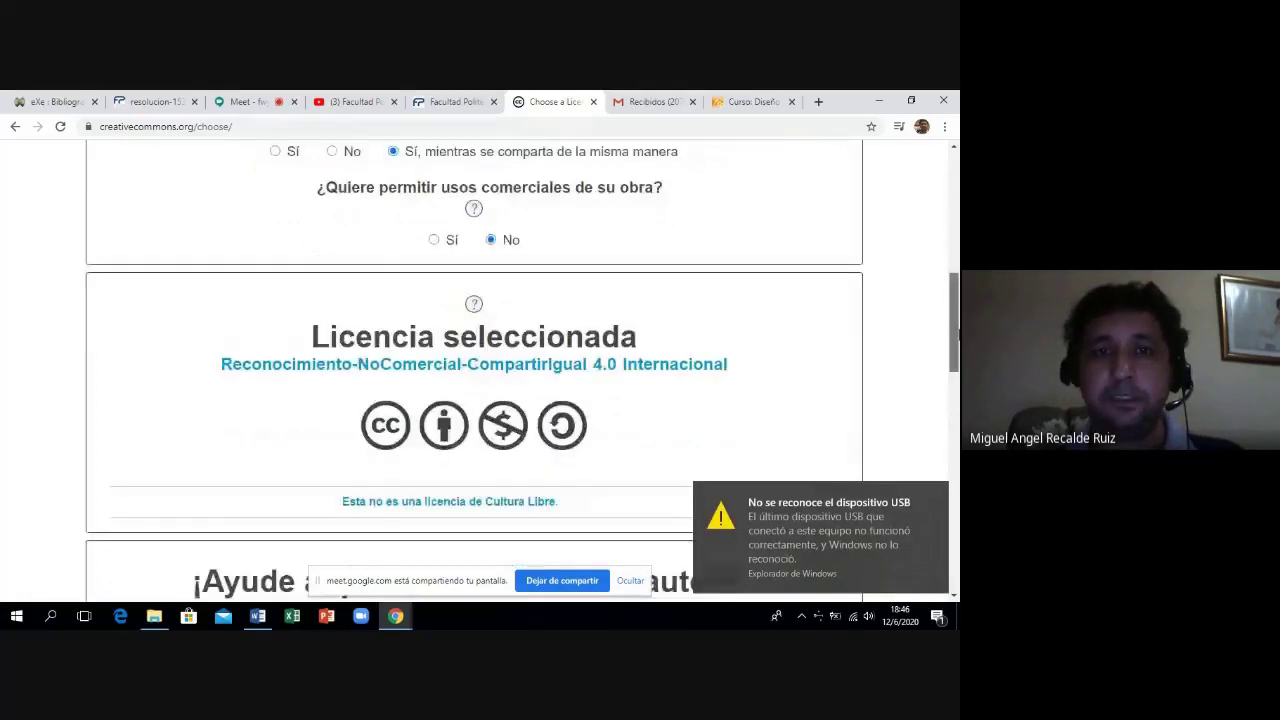
Expand the optional authorship metadata section, then switch to the Word document and copy the title "Facultad Politécnica FPUNA" under EXPORTAR.
{"action": "left_click_drag", "start_coordinate": [957, 335], "coordinate": [947, 383]}
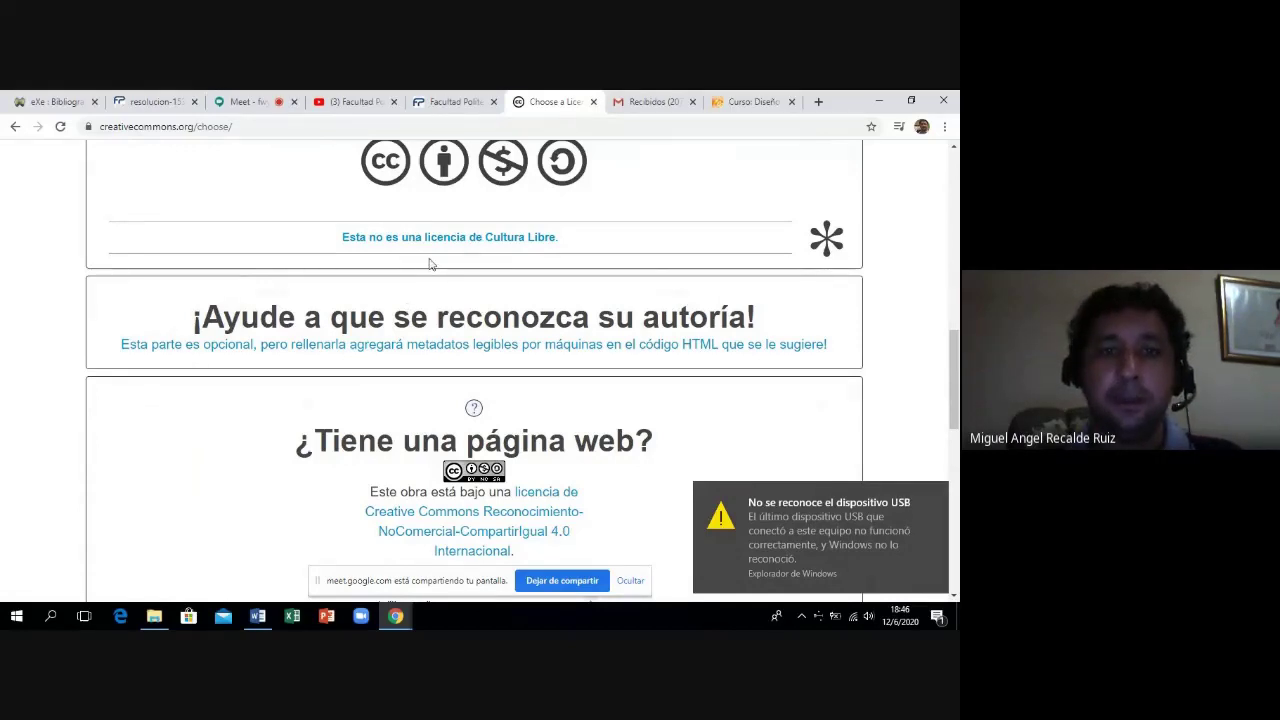
{"action": "left_click", "coordinate": [389, 347]}
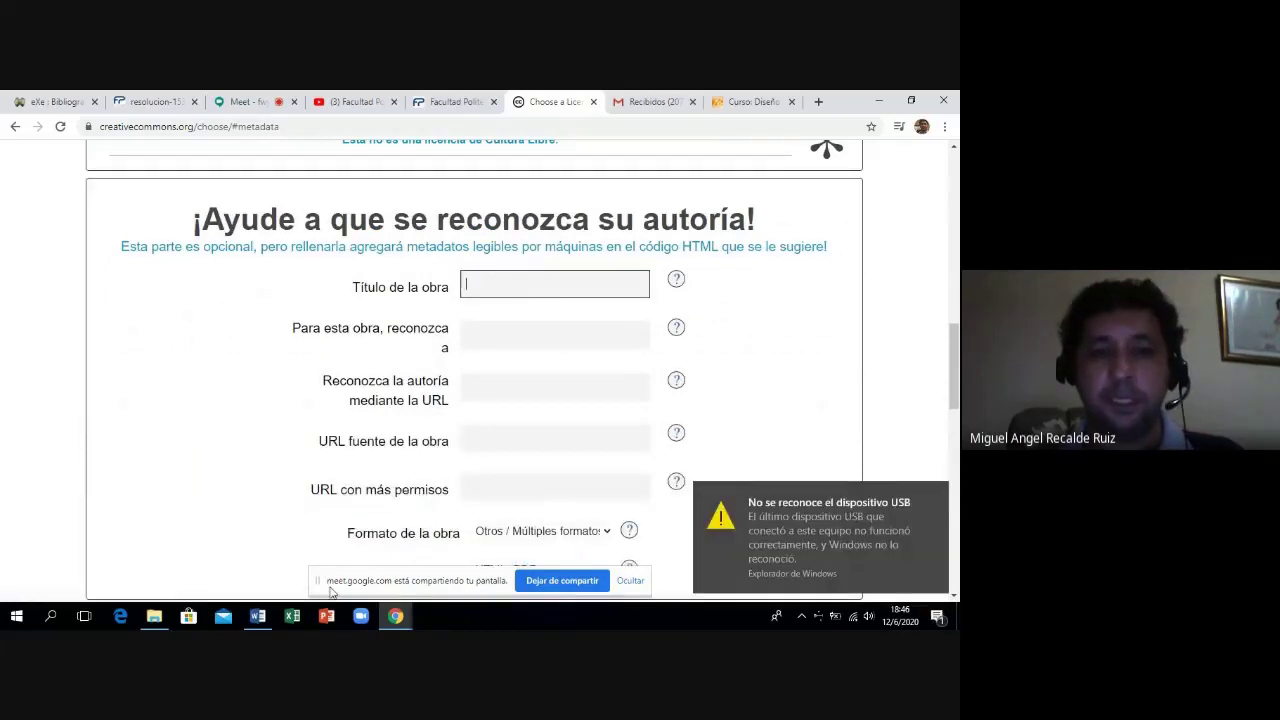
{"action": "left_click", "coordinate": [258, 616]}
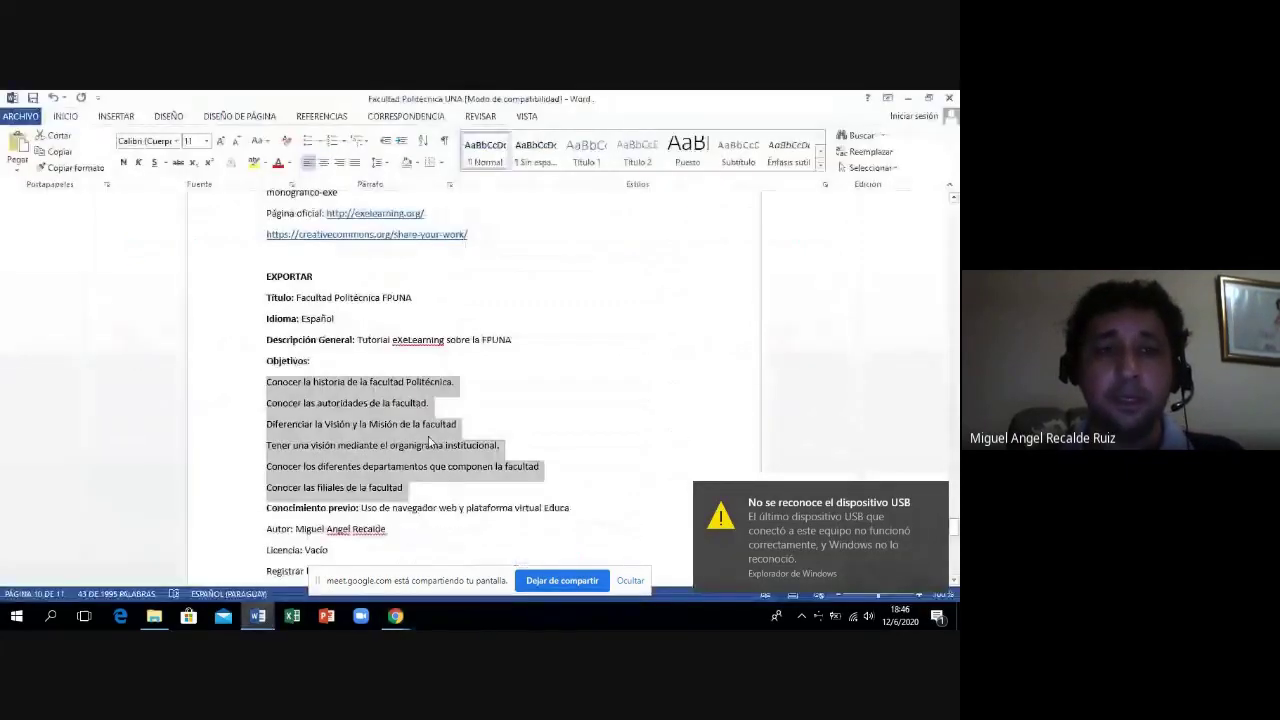
{"action": "left_click", "coordinate": [366, 330]}
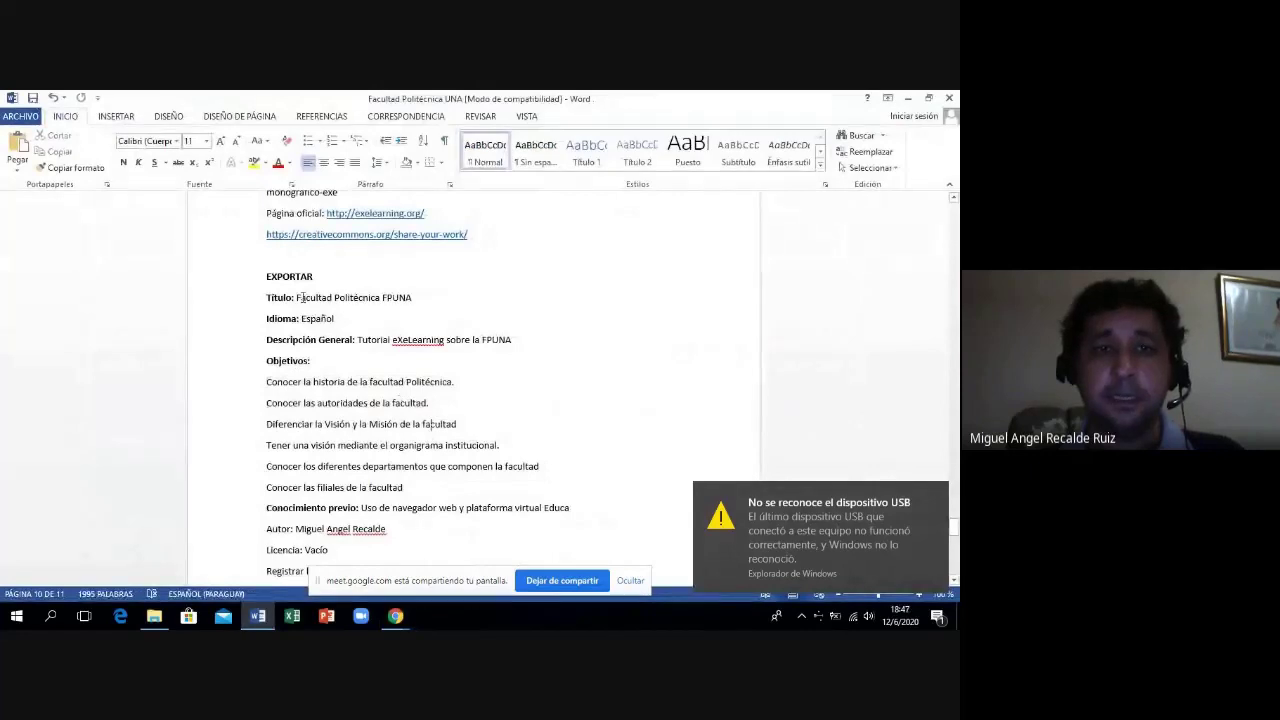
{"action": "left_click_drag", "start_coordinate": [299, 297], "coordinate": [419, 304]}
{"action": "key", "text": "ctrl+c"}
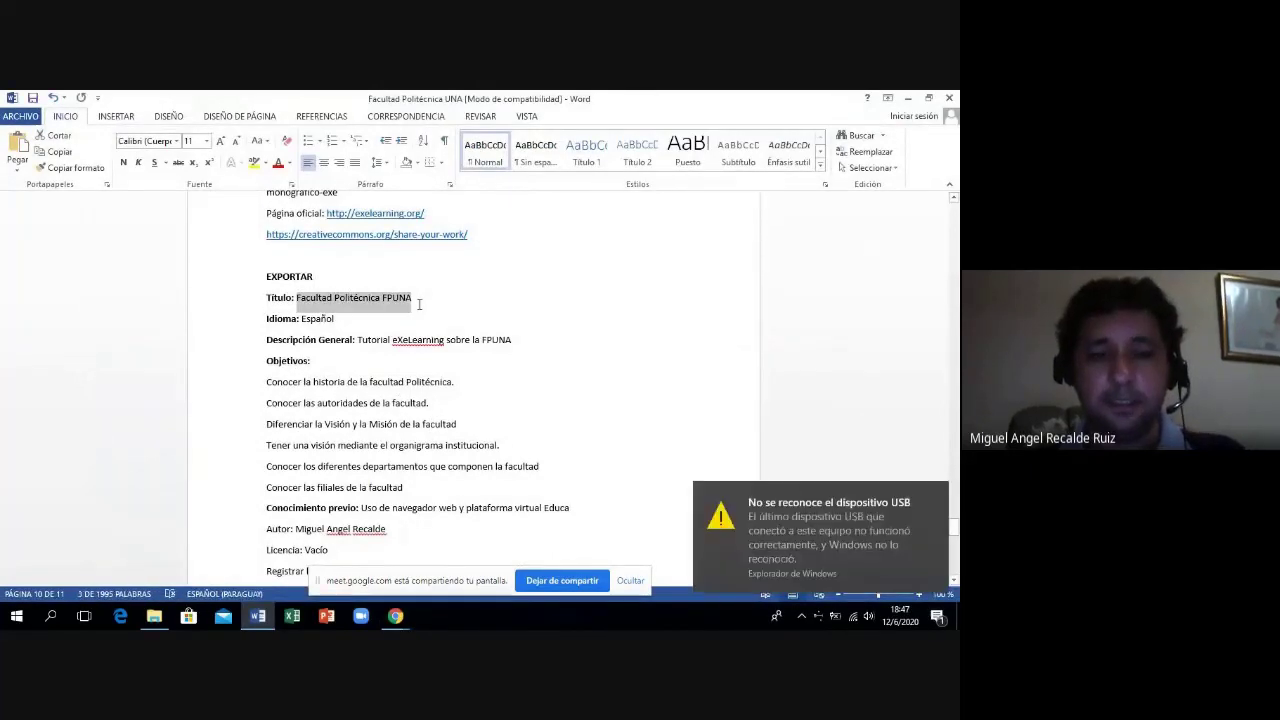
Return to the Creative Commons page in Chrome and paste "Facultad Politécnica FPUNA" as the Título de la obra.
{"action": "left_click", "coordinate": [395, 616]}
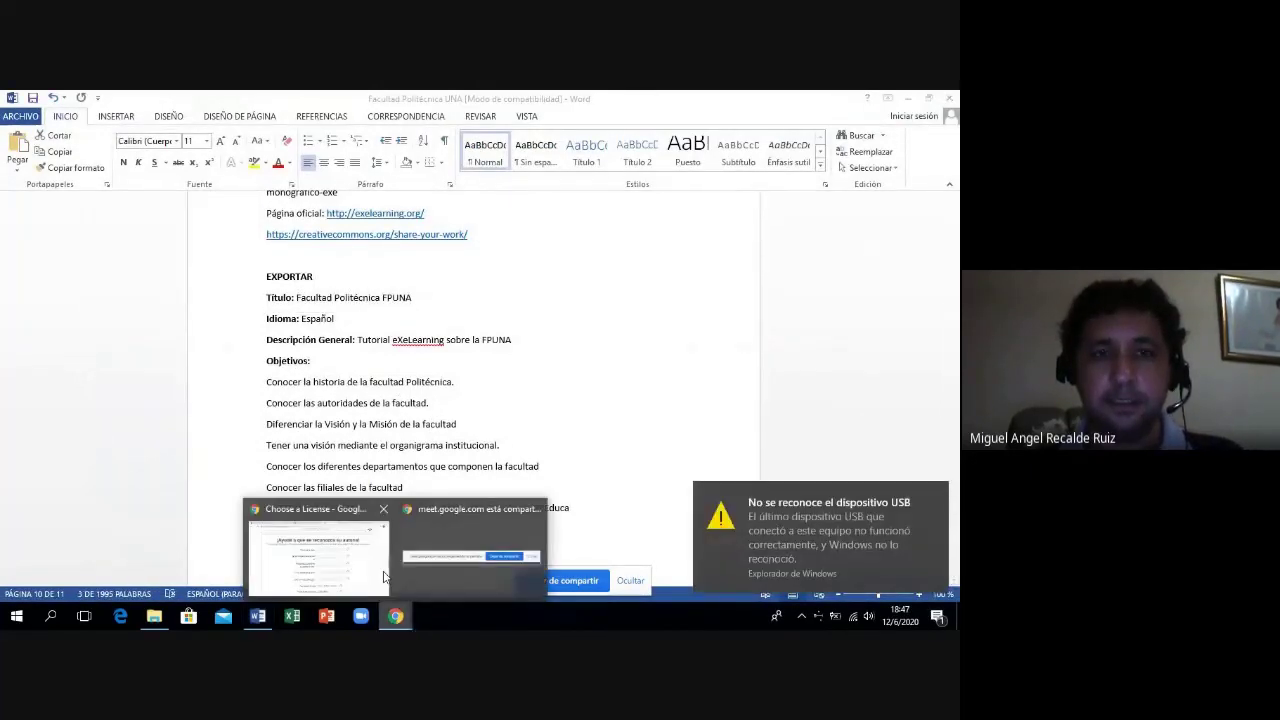
{"action": "left_click", "coordinate": [320, 543]}
{"action": "left_click", "coordinate": [480, 293]}
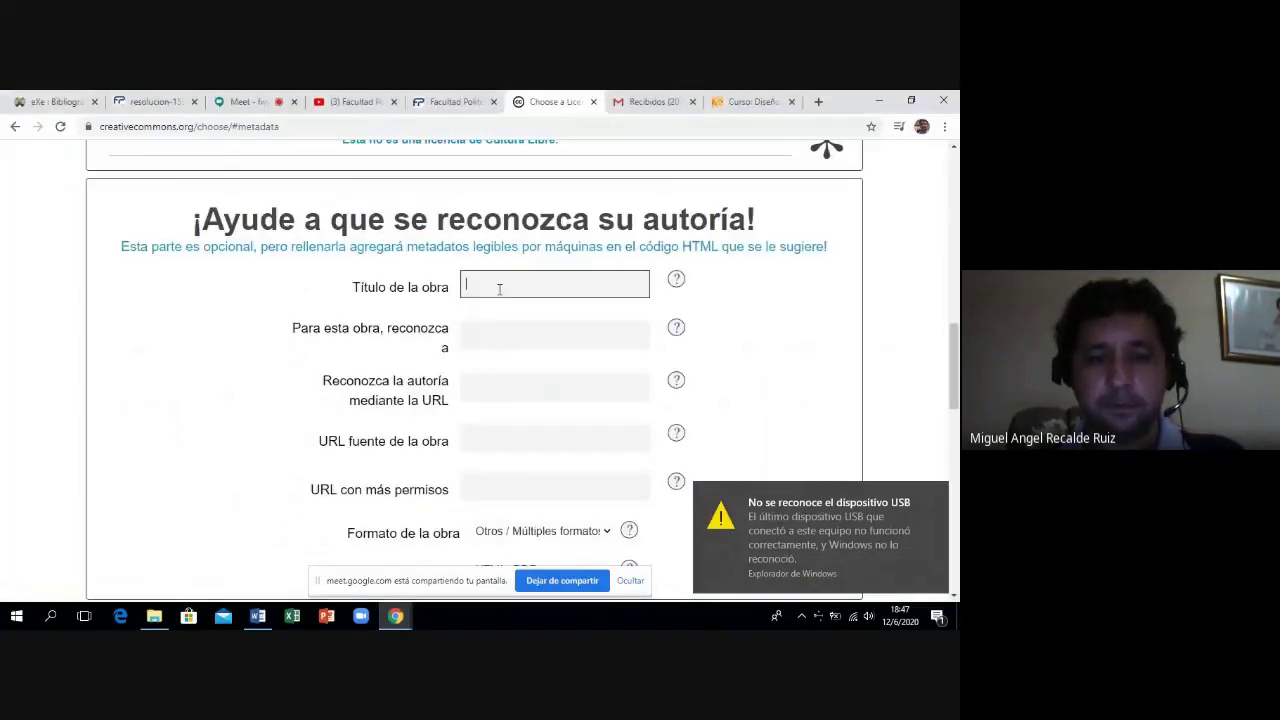
{"action": "key", "text": "ctrl+v"}
Enter the author's full name under "Para esta obra, reconozca a".
{"action": "left_click", "coordinate": [481, 338]}
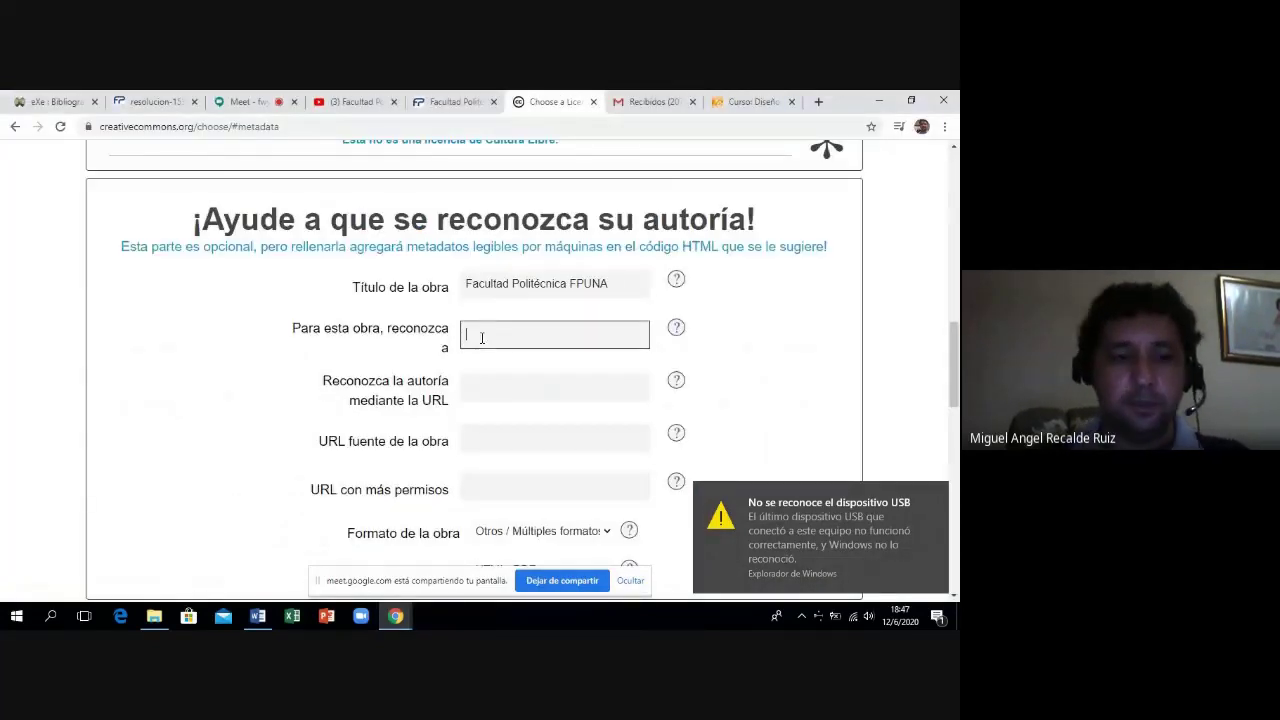
{"action": "type", "text": "Miguel"}
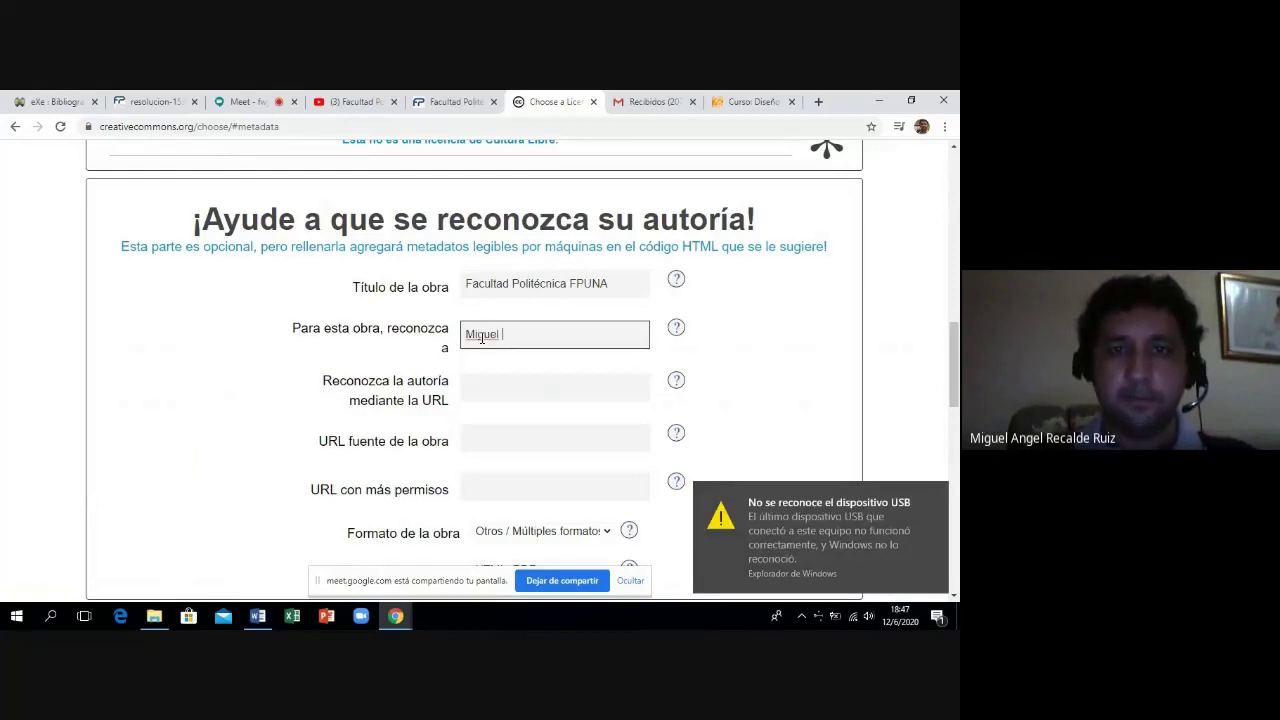
{"action": "type", "text": " Reacle"}
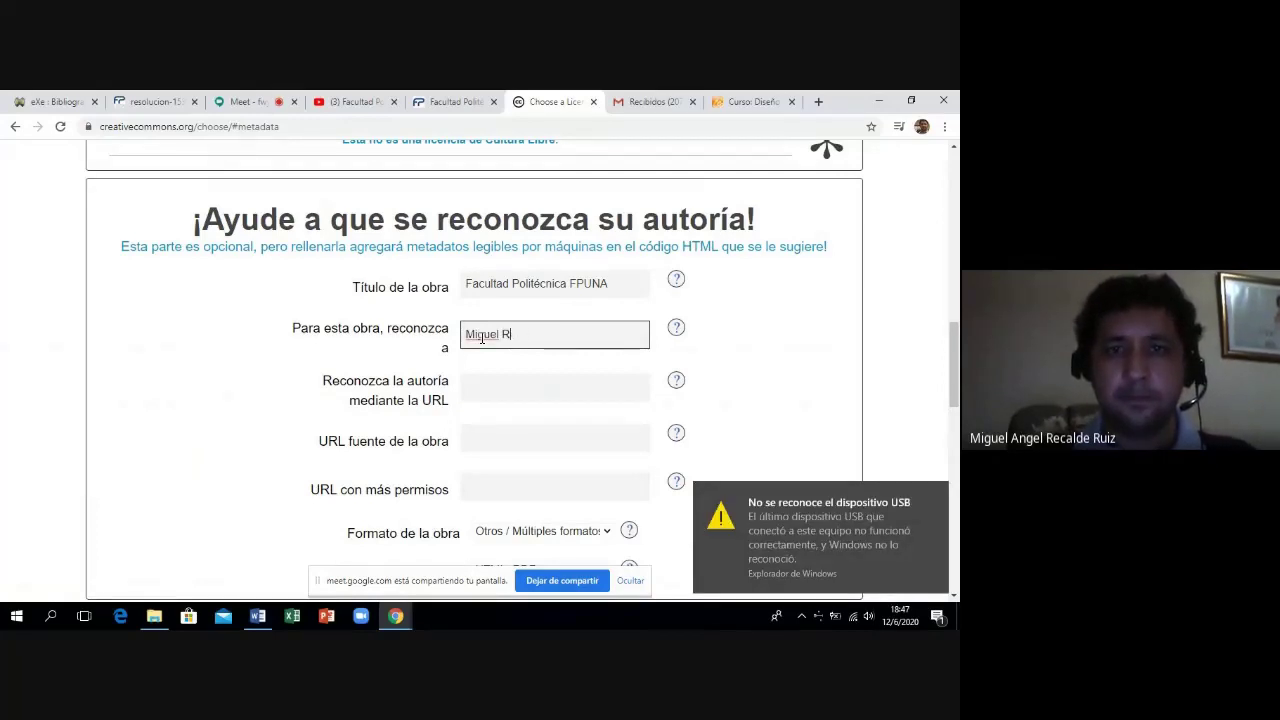
{"action": "key", "text": "BackSpace"}
{"action": "key", "text": "BackSpace"}
{"action": "type", "text": "An"}
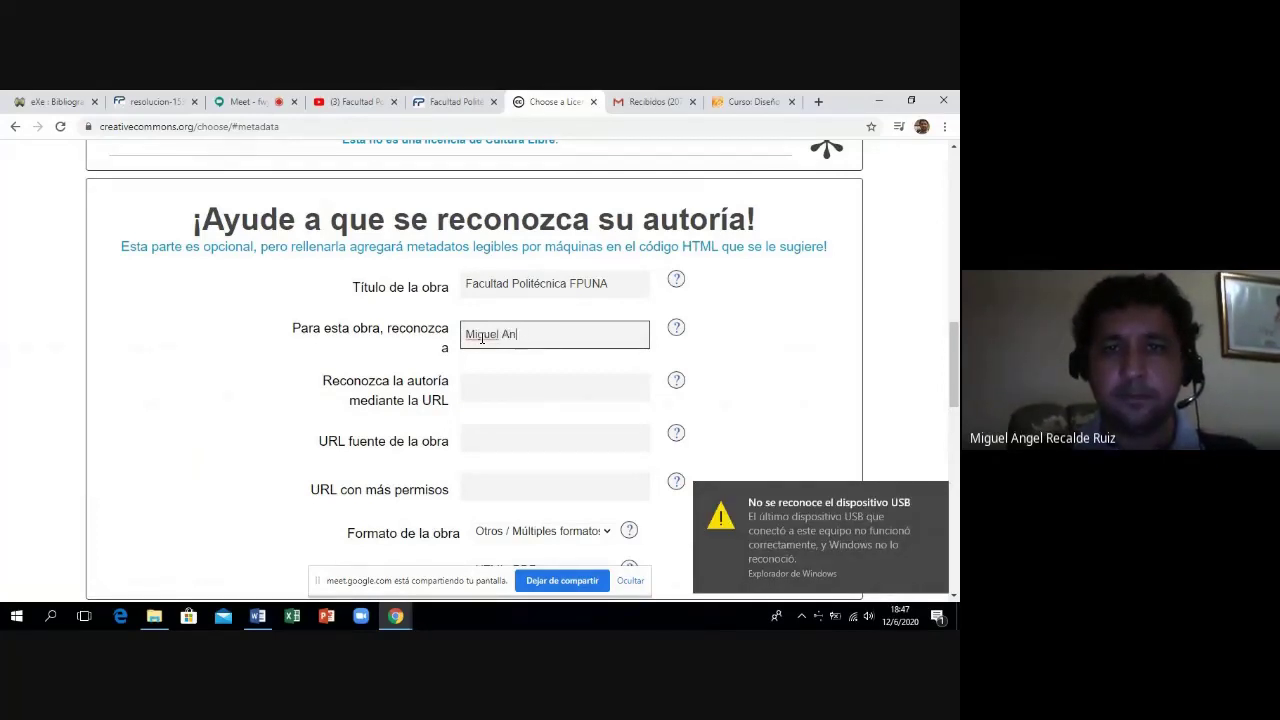
{"action": "type", "text": "gel Recalde"}
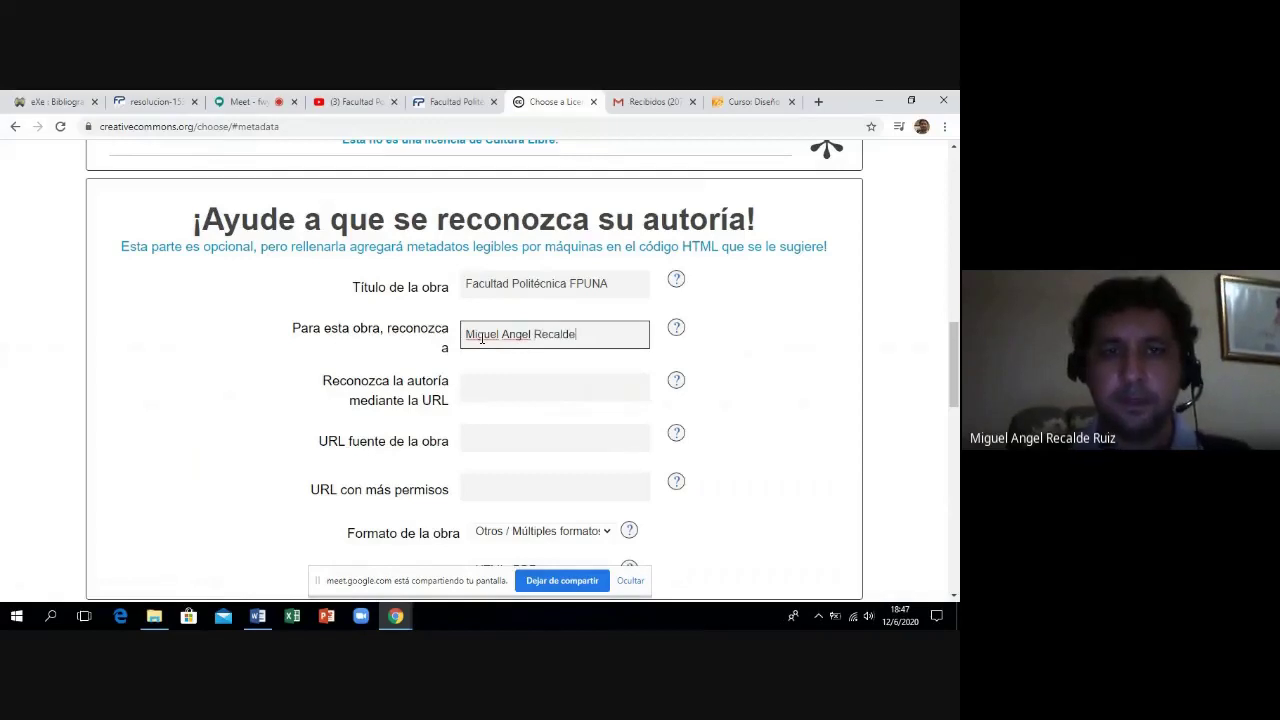
{"action": "left_click", "coordinate": [487, 439]}
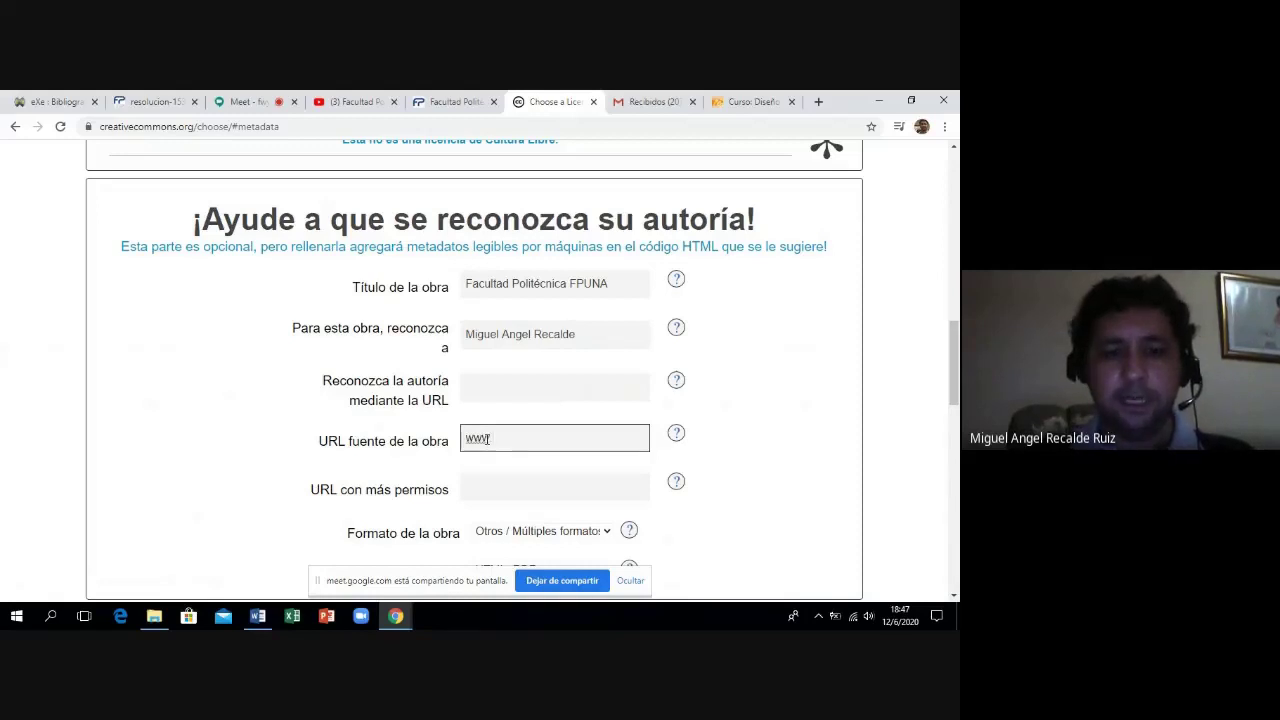
{"action": "type", "text": "www.pol"}
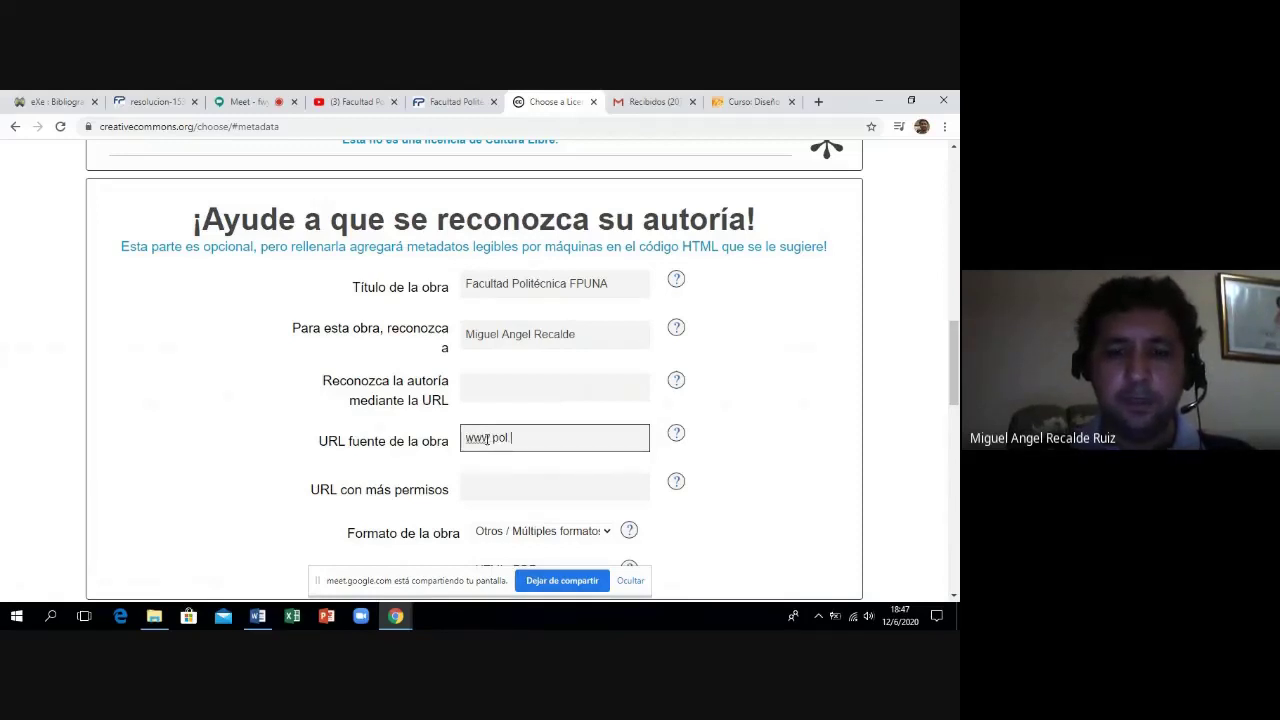
{"action": "type", "text": ".una.py"}
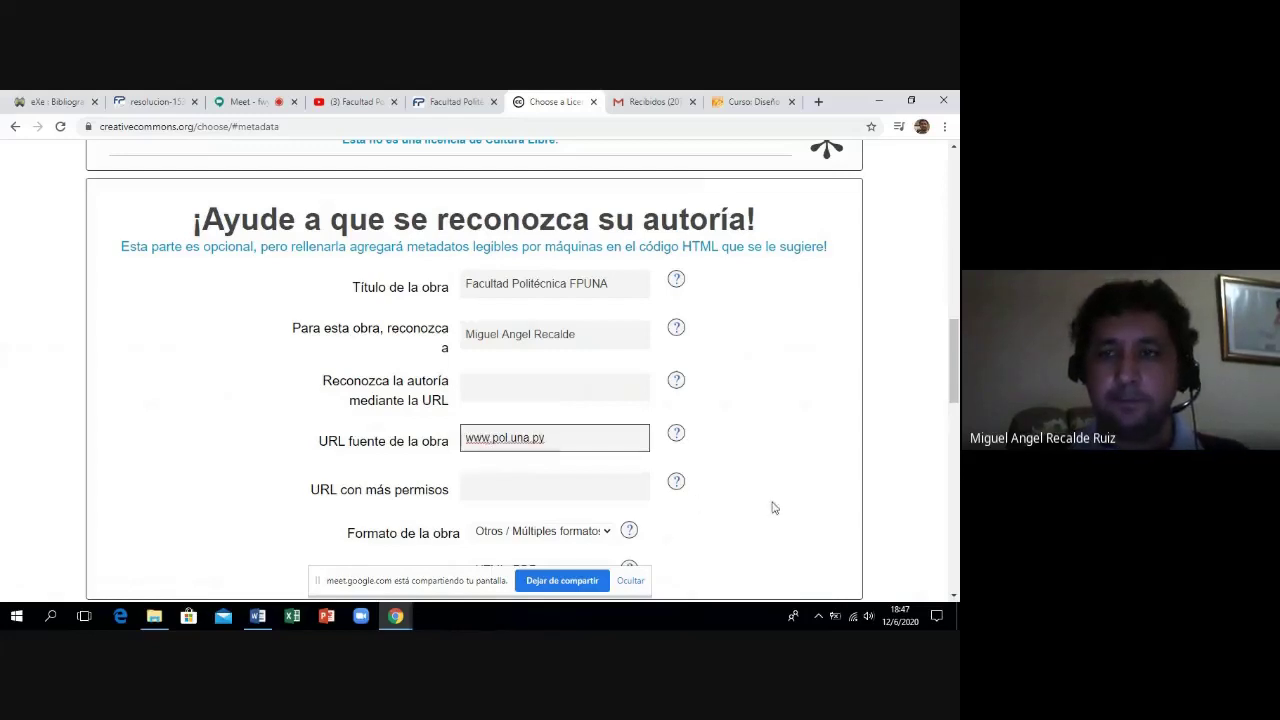
{"action": "left_click_drag", "start_coordinate": [955, 380], "coordinate": [955, 430]}
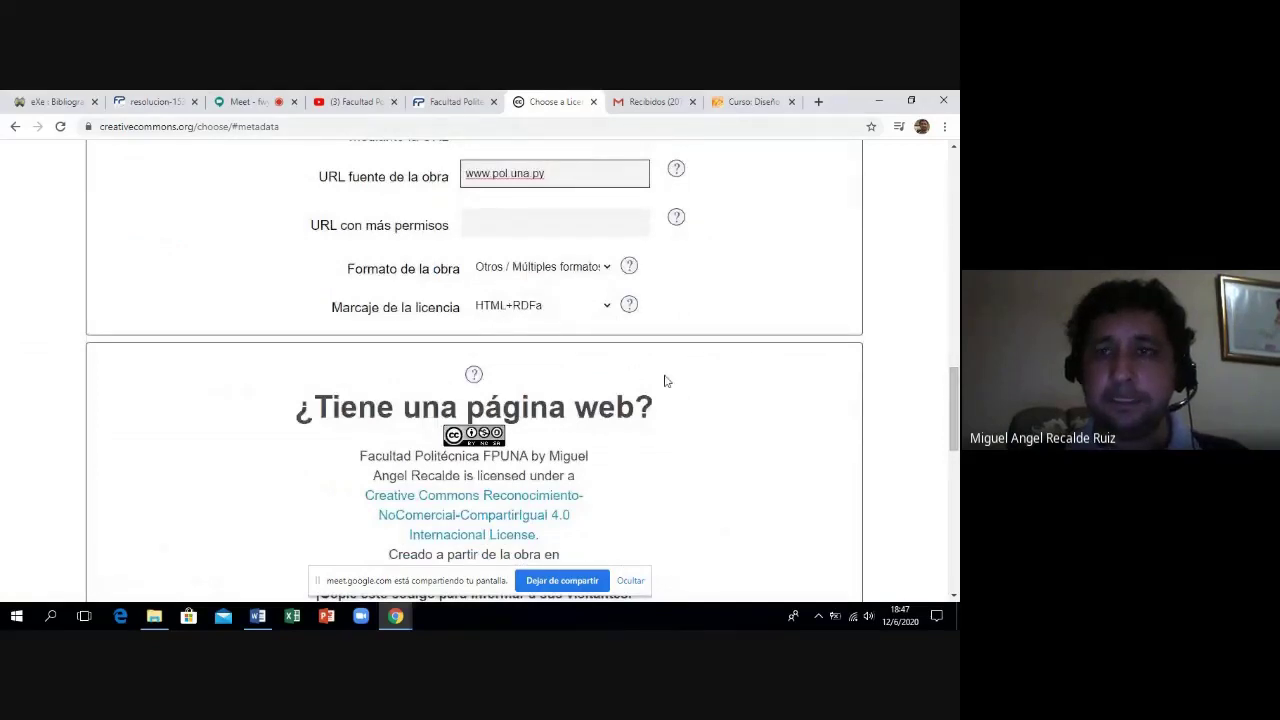